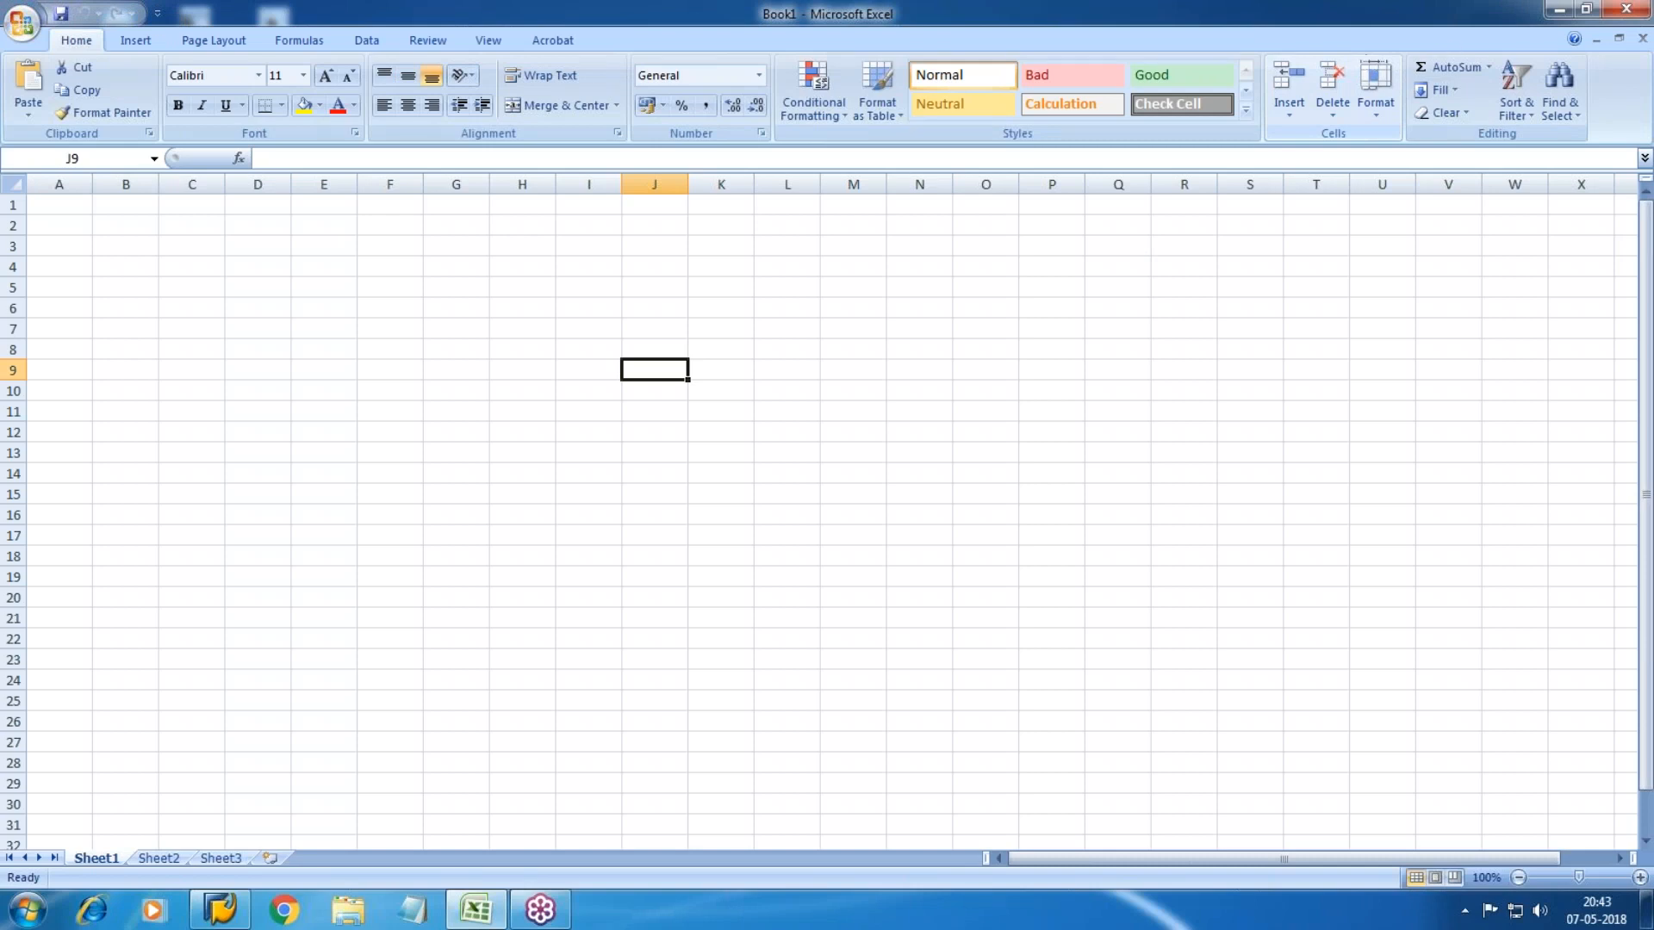
Step: Switch to SAP Logon, open the ECC 6 EHP6-54 connection and log on with the user name and password
left_click(219, 910)
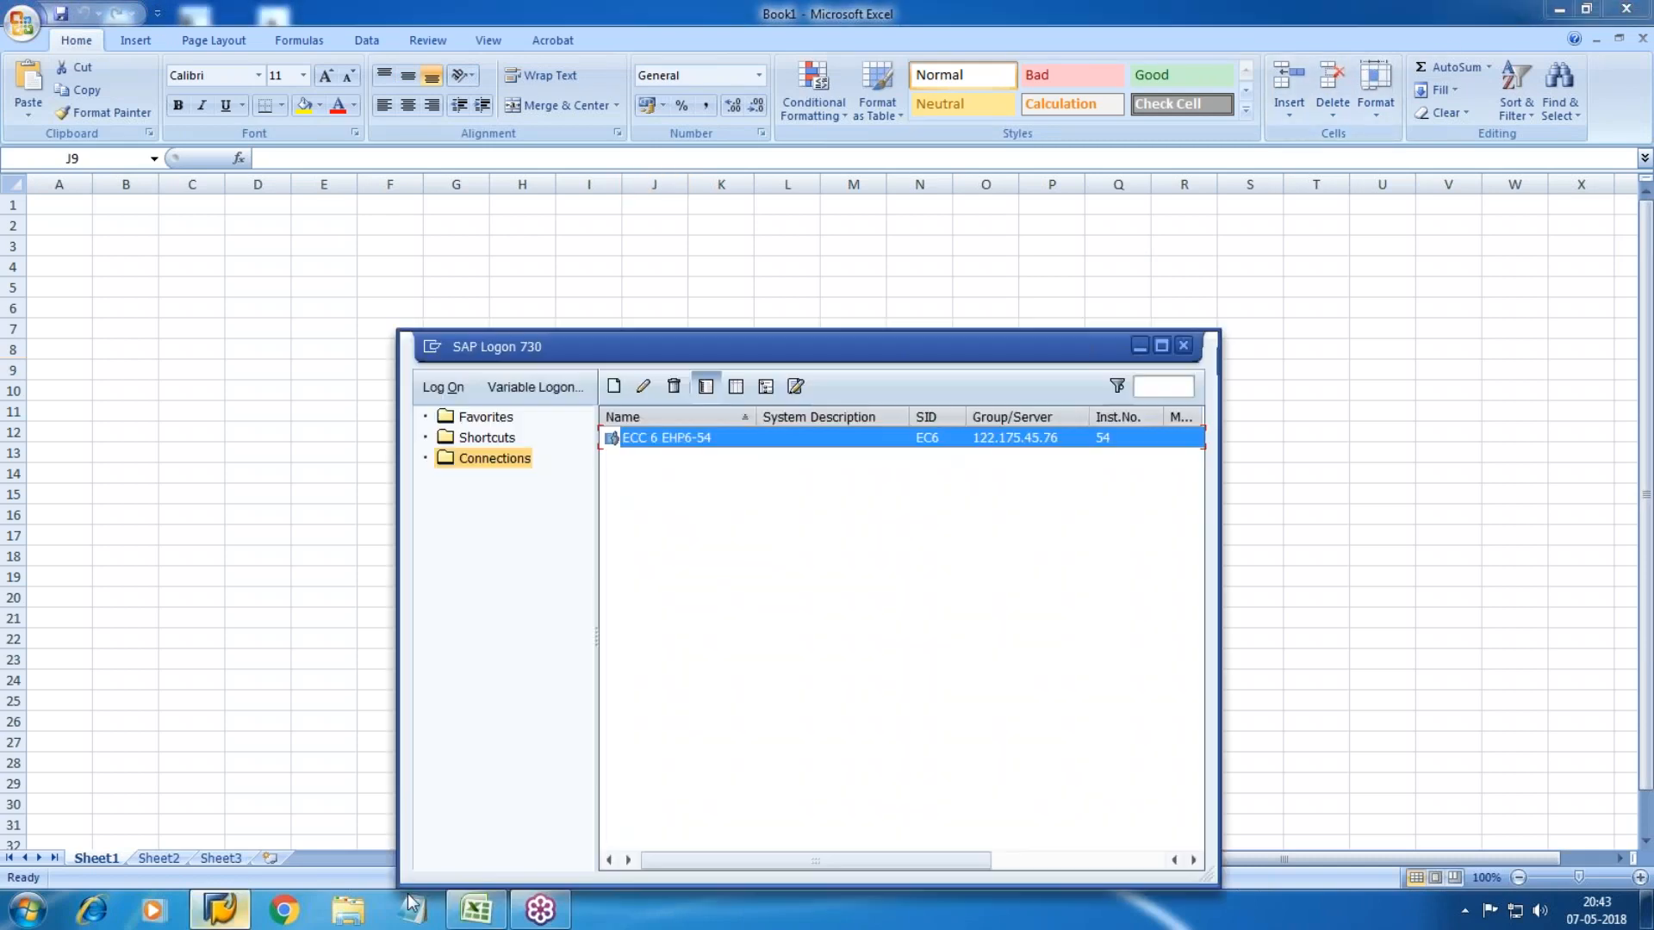
double_click(799, 441)
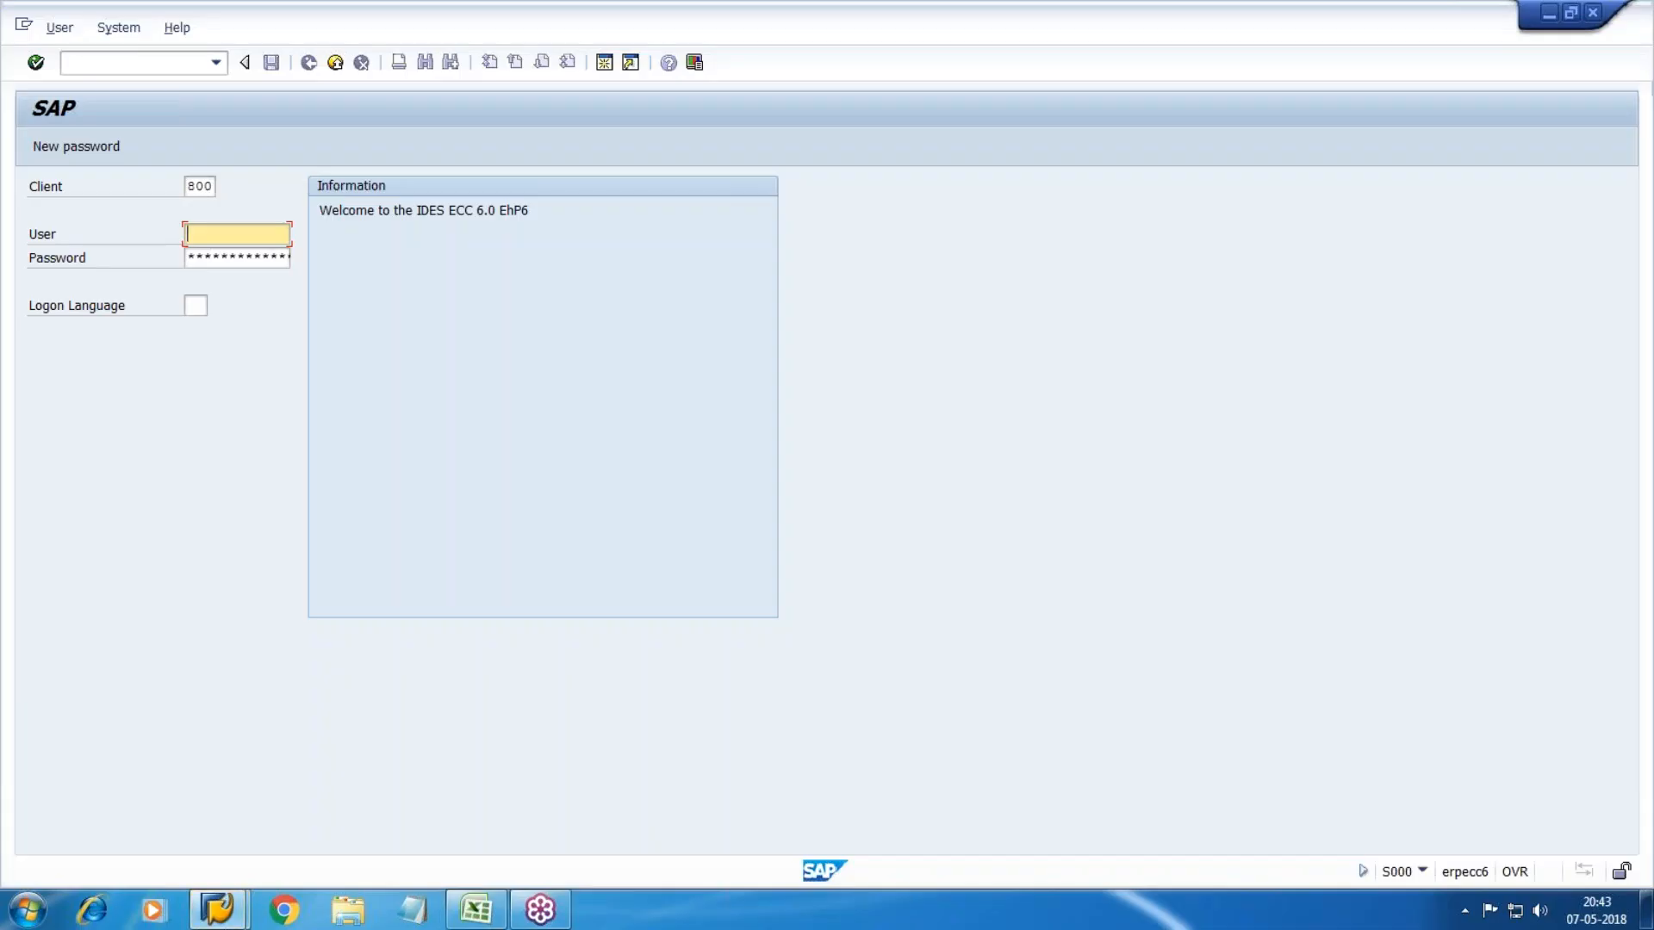
type("p")
key("Tab")
type("***")
key("Return")
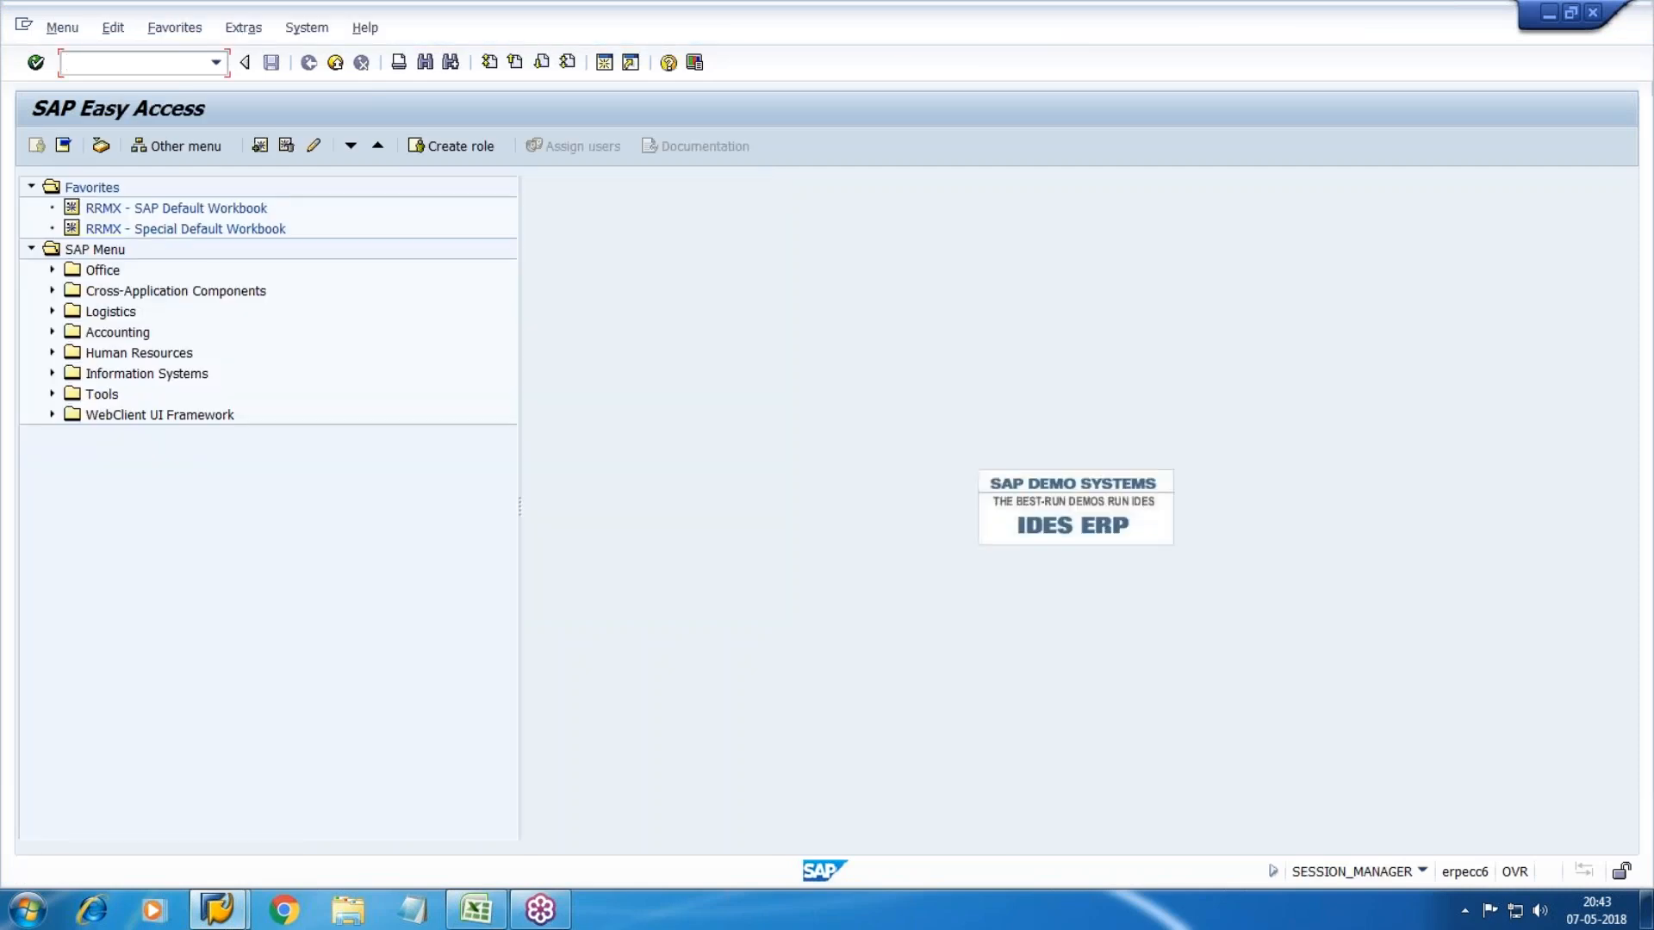
Step: Run transaction spro and open the SAP Reference IMG
type("spro")
key("Return")
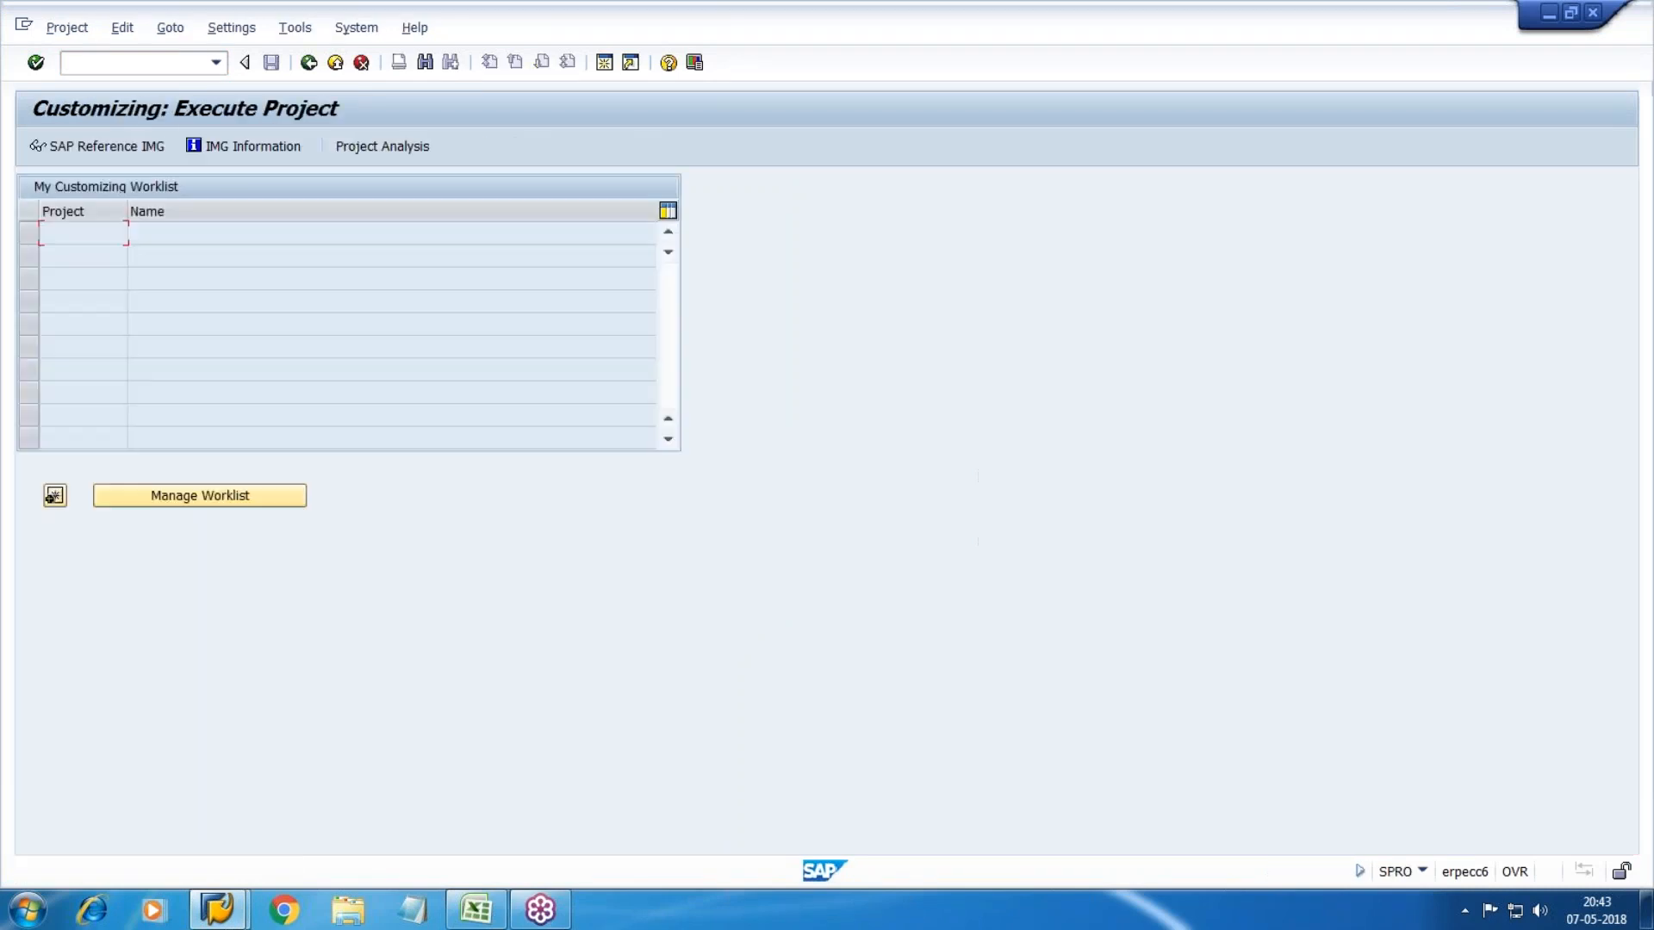
left_click(110, 145)
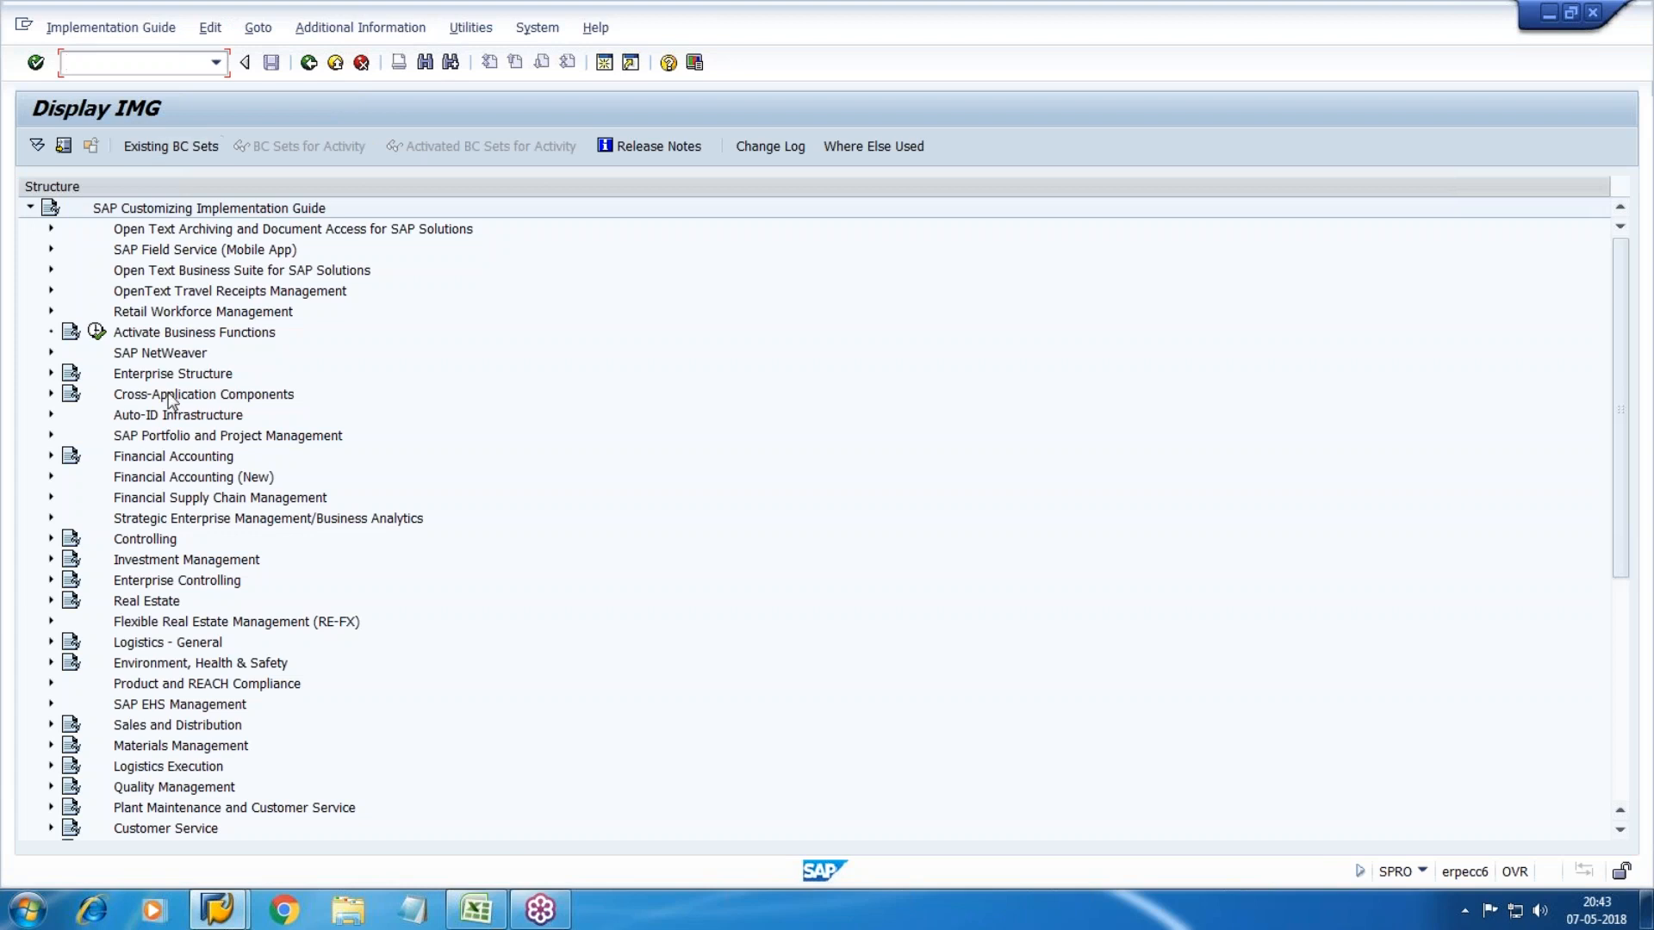
Step: Expand Financial Accounting (New) and its General Ledger Accounting (New) node in the implementation guide
left_click(51, 476)
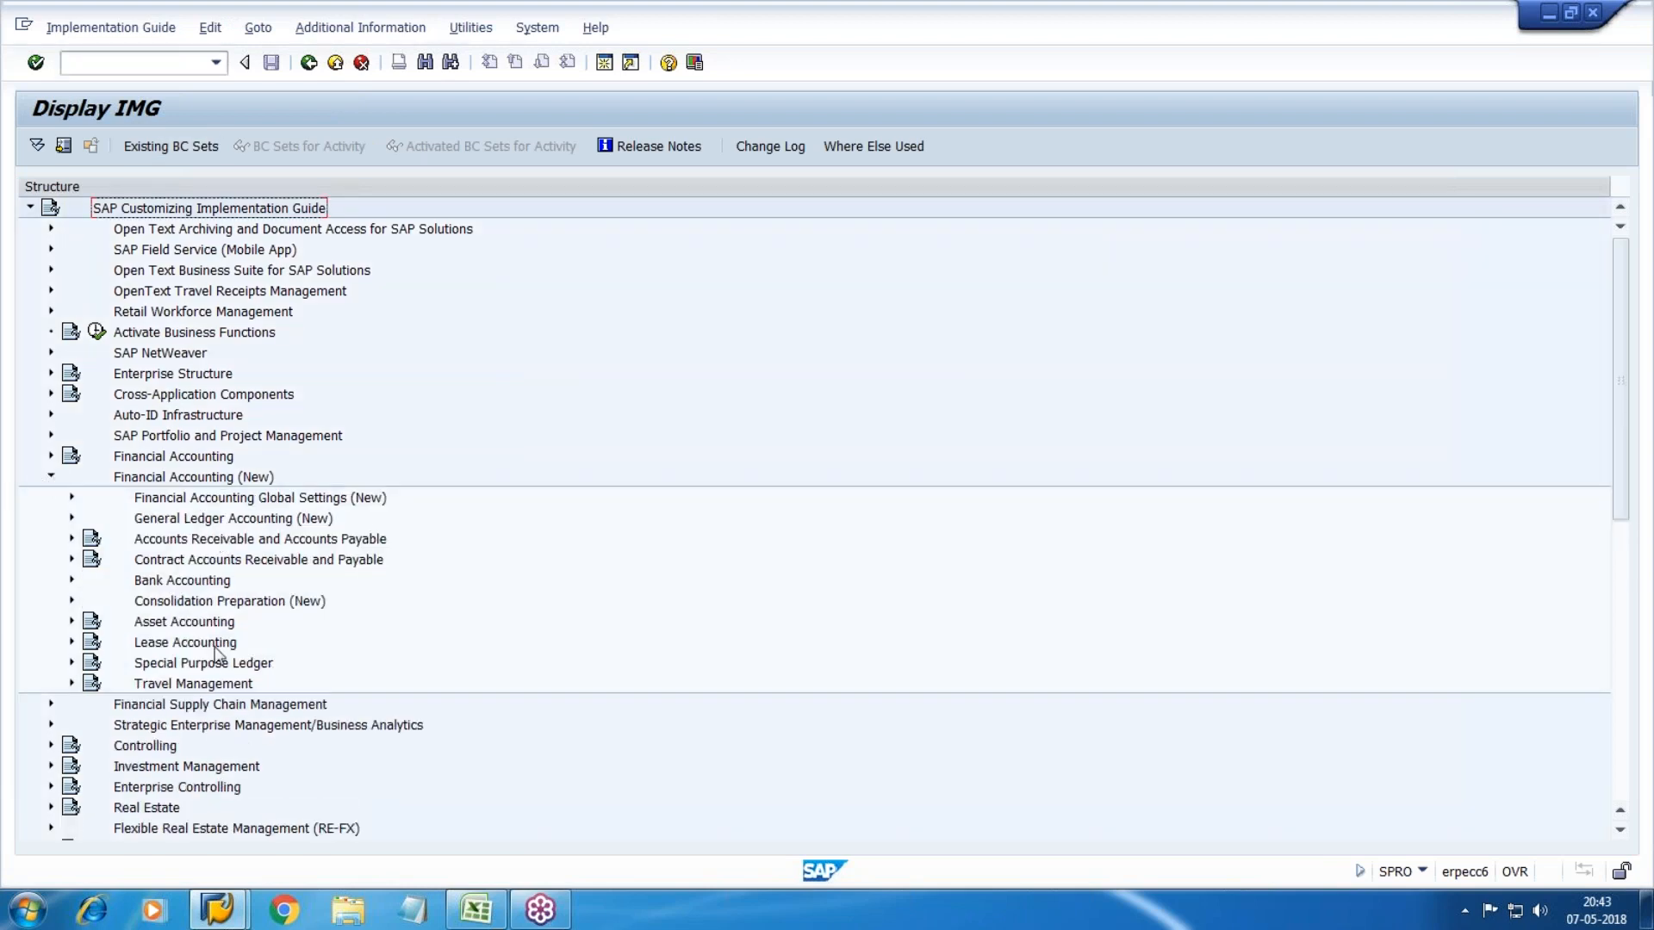
left_click(267, 519)
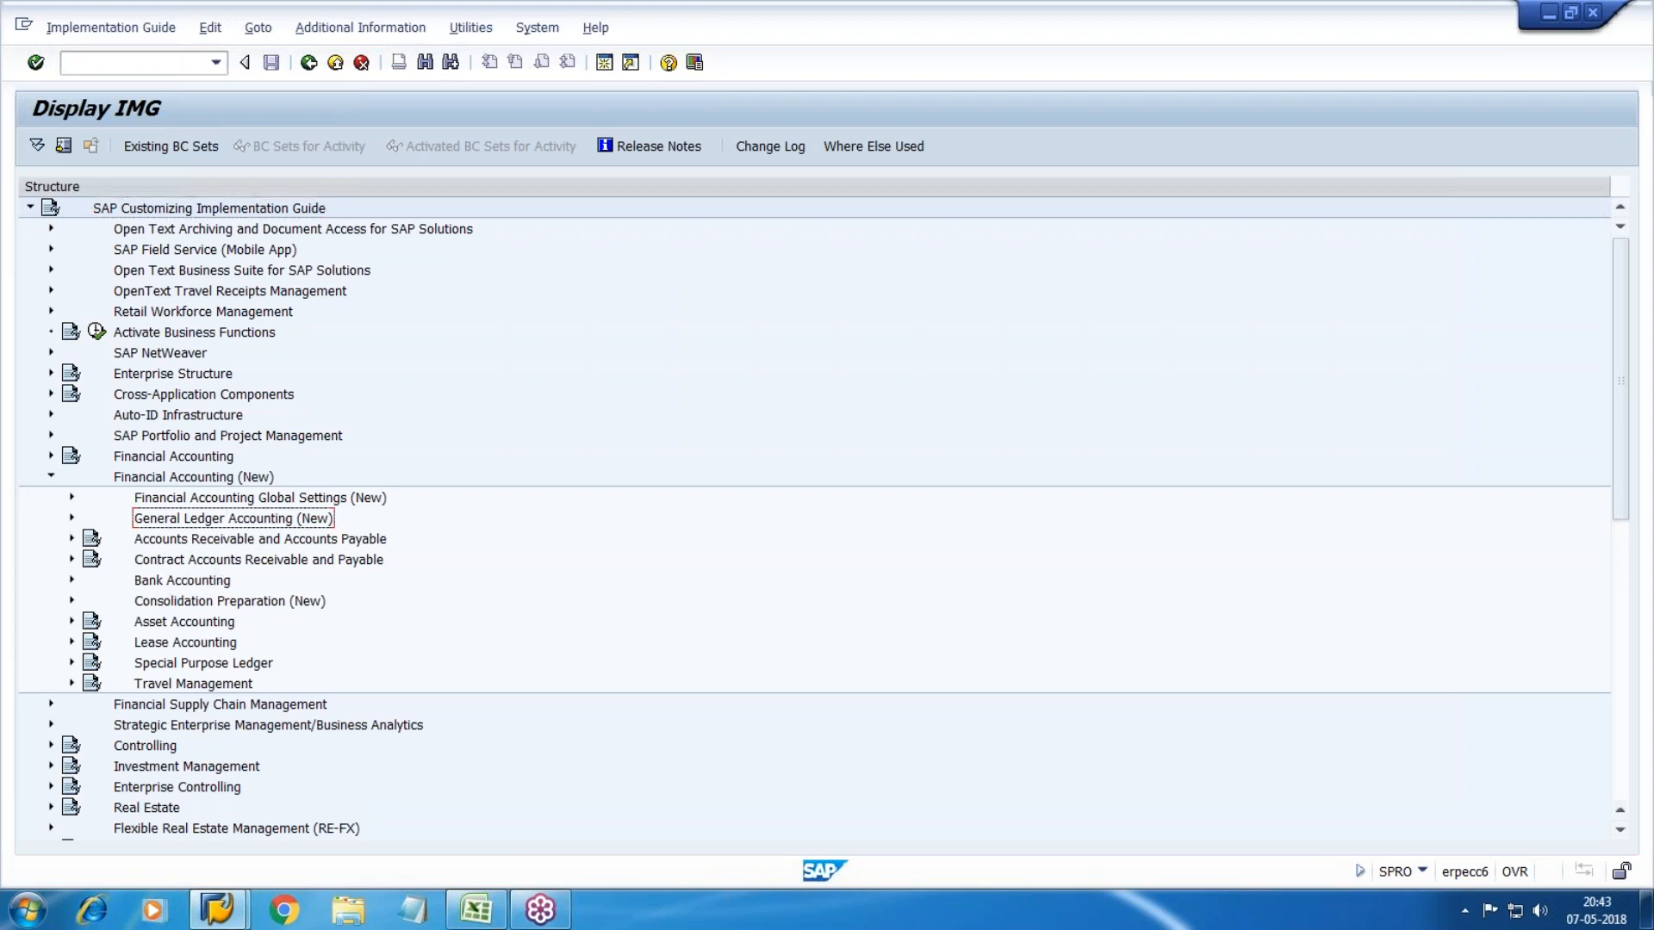
left_click(73, 518)
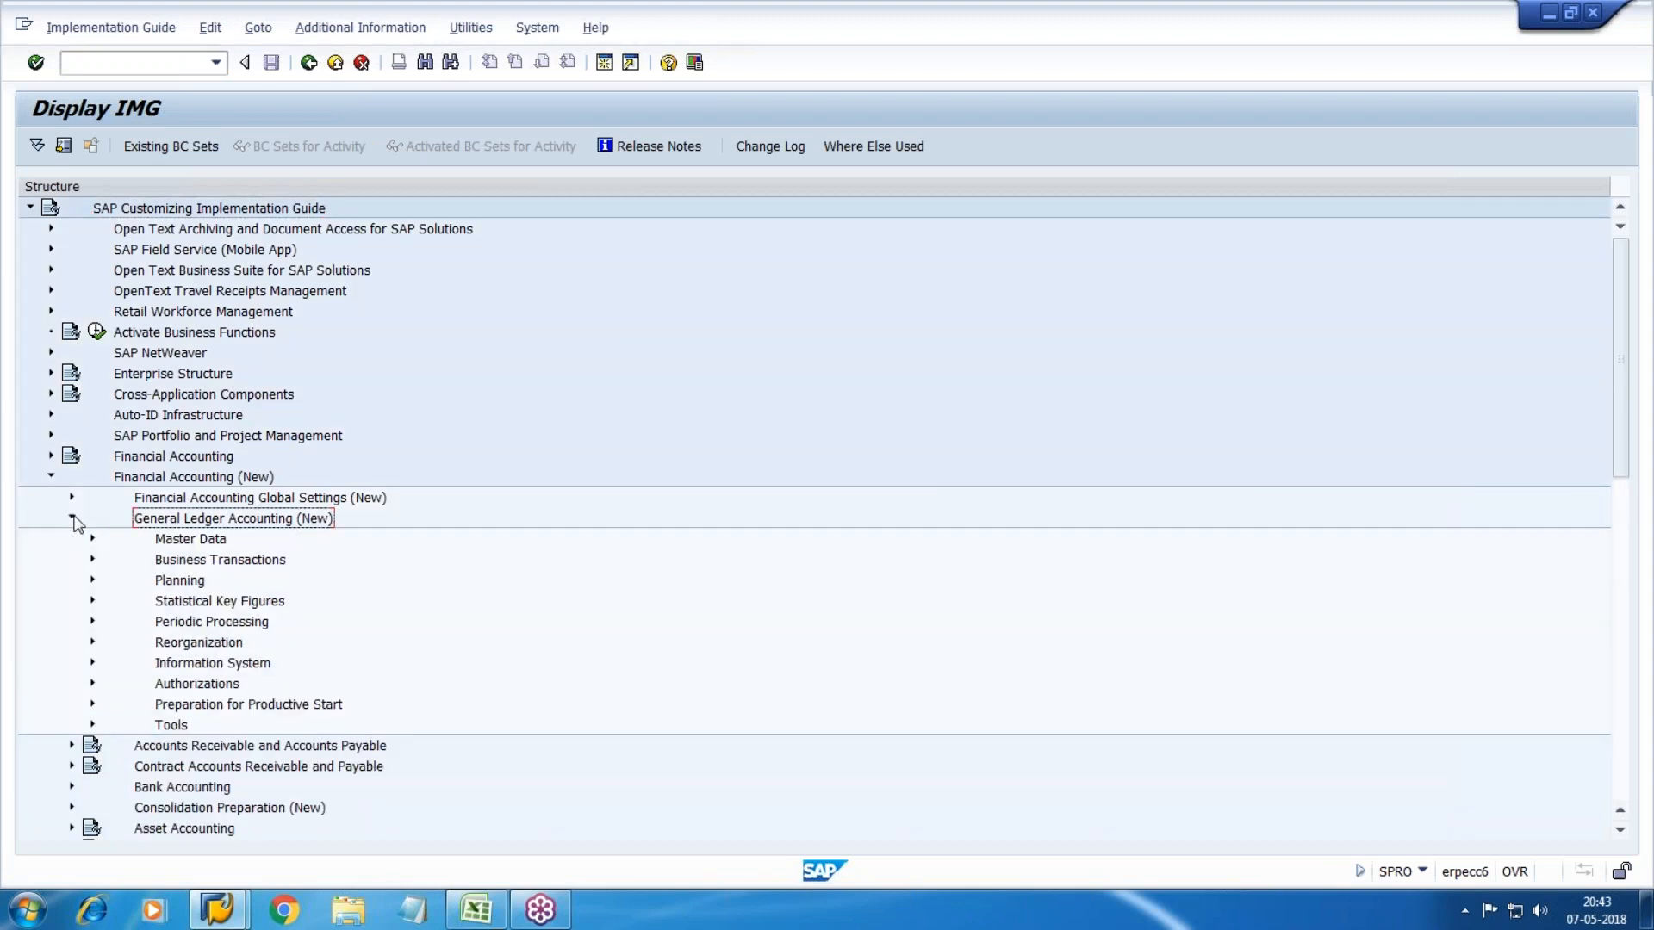
scroll(77, 522, "down", 1)
left_click(172, 500)
left_click(92, 498)
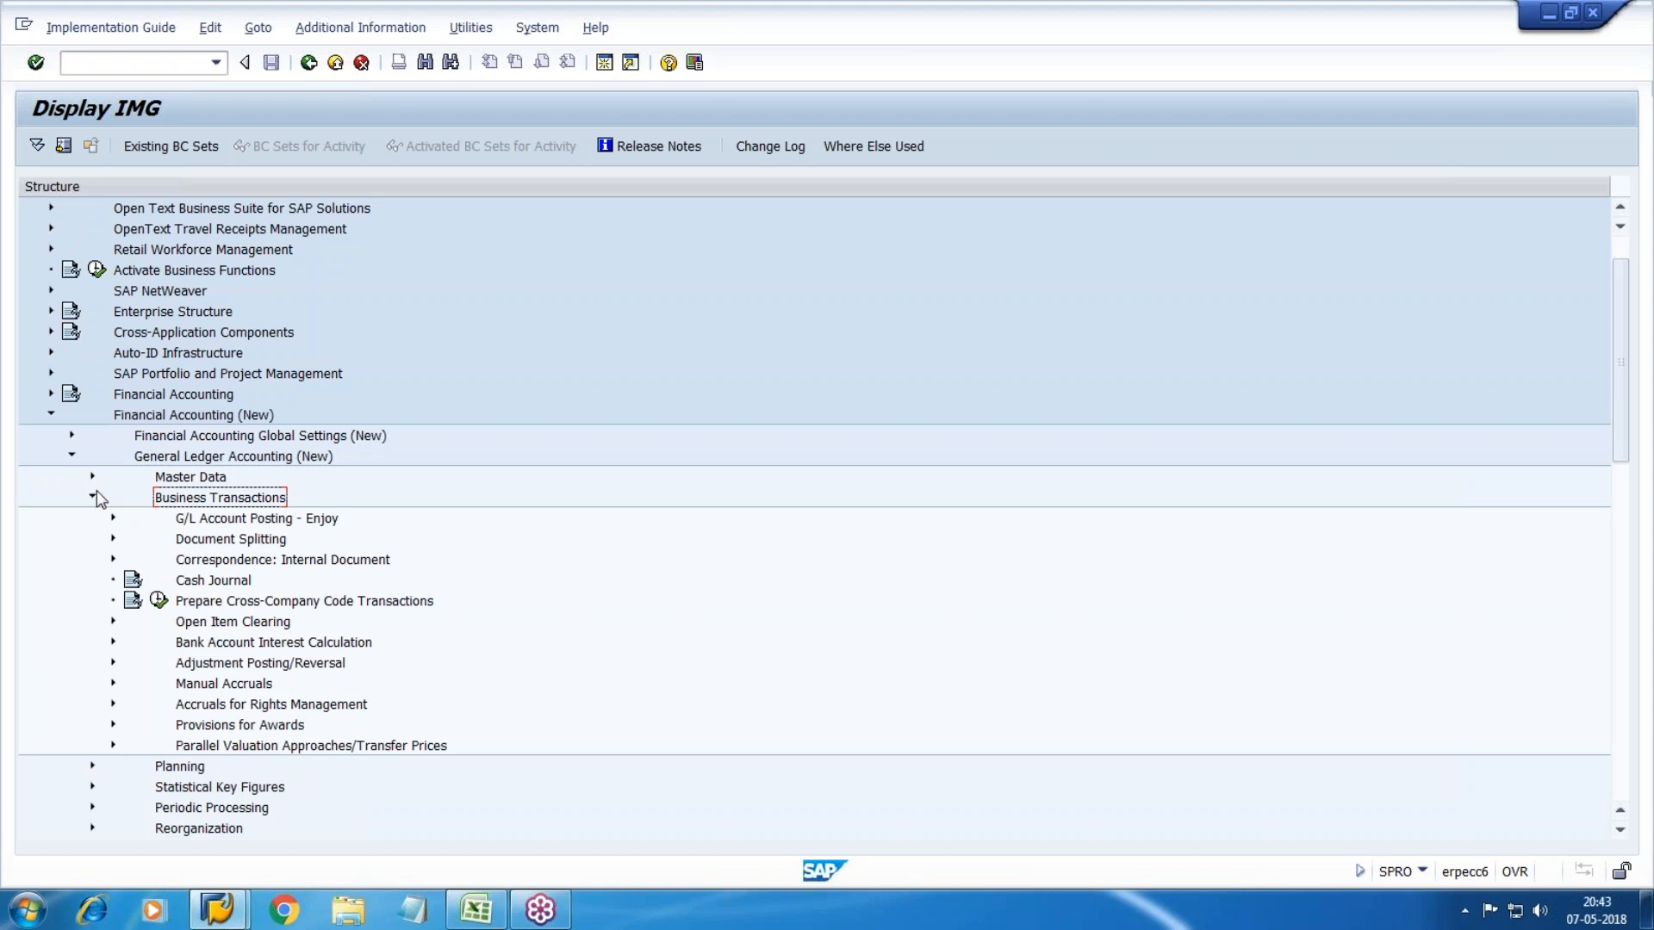
scroll(172, 486, "down", 1)
scroll(228, 627, "down", 1)
scroll(229, 627, "down", 1)
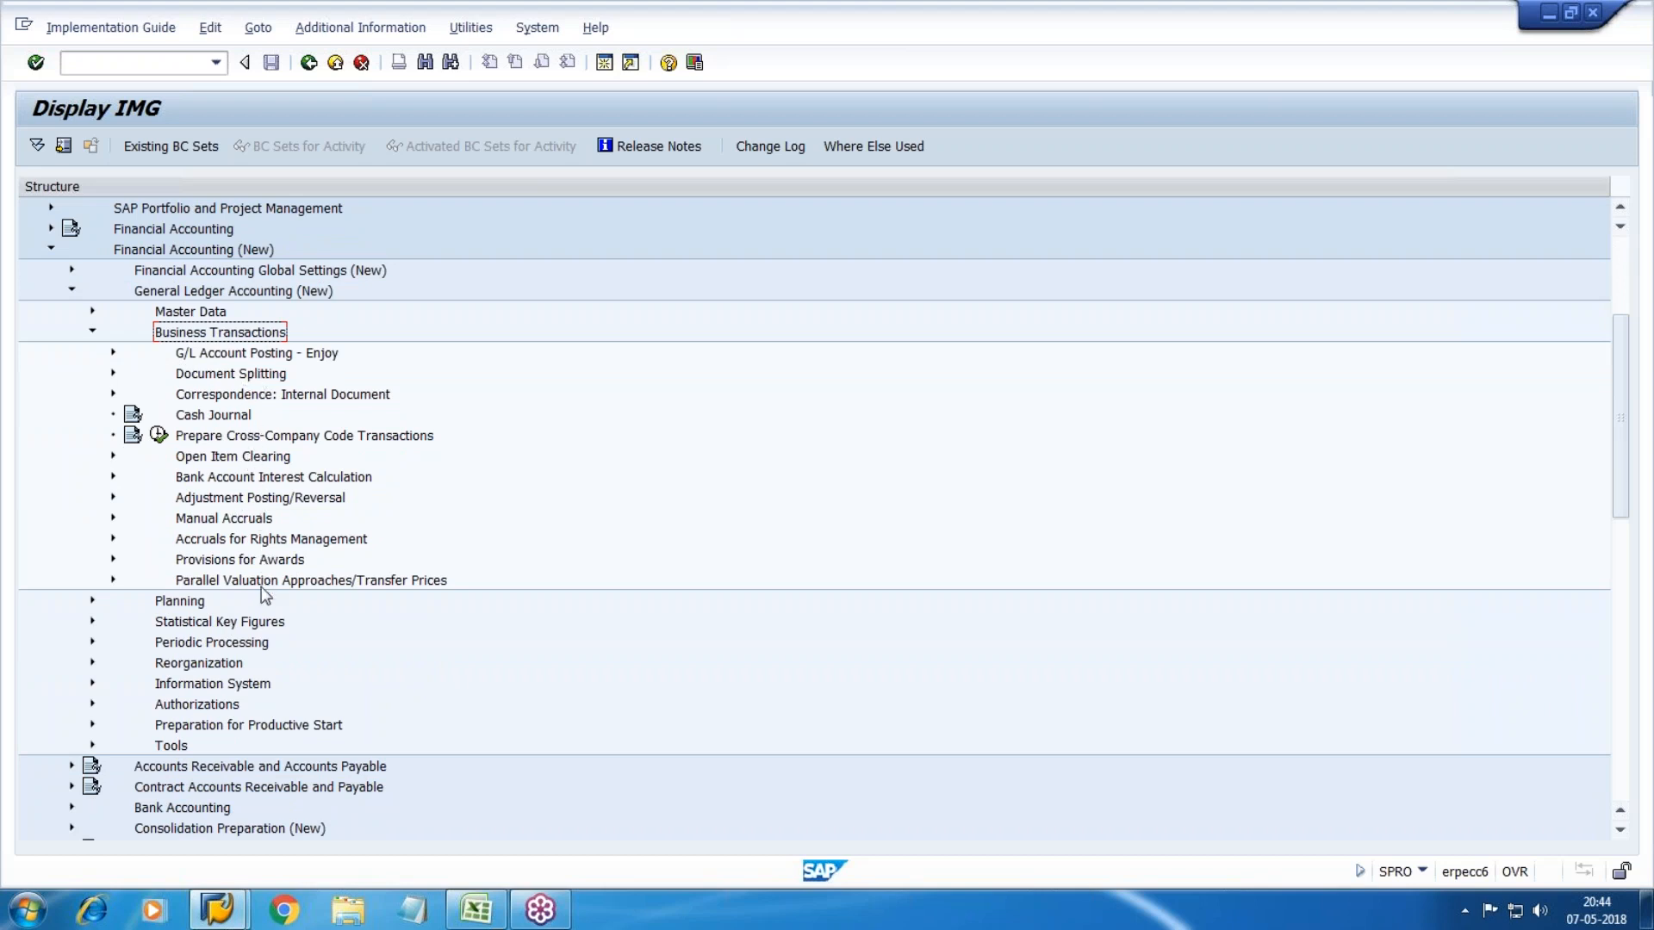
left_click(92, 333)
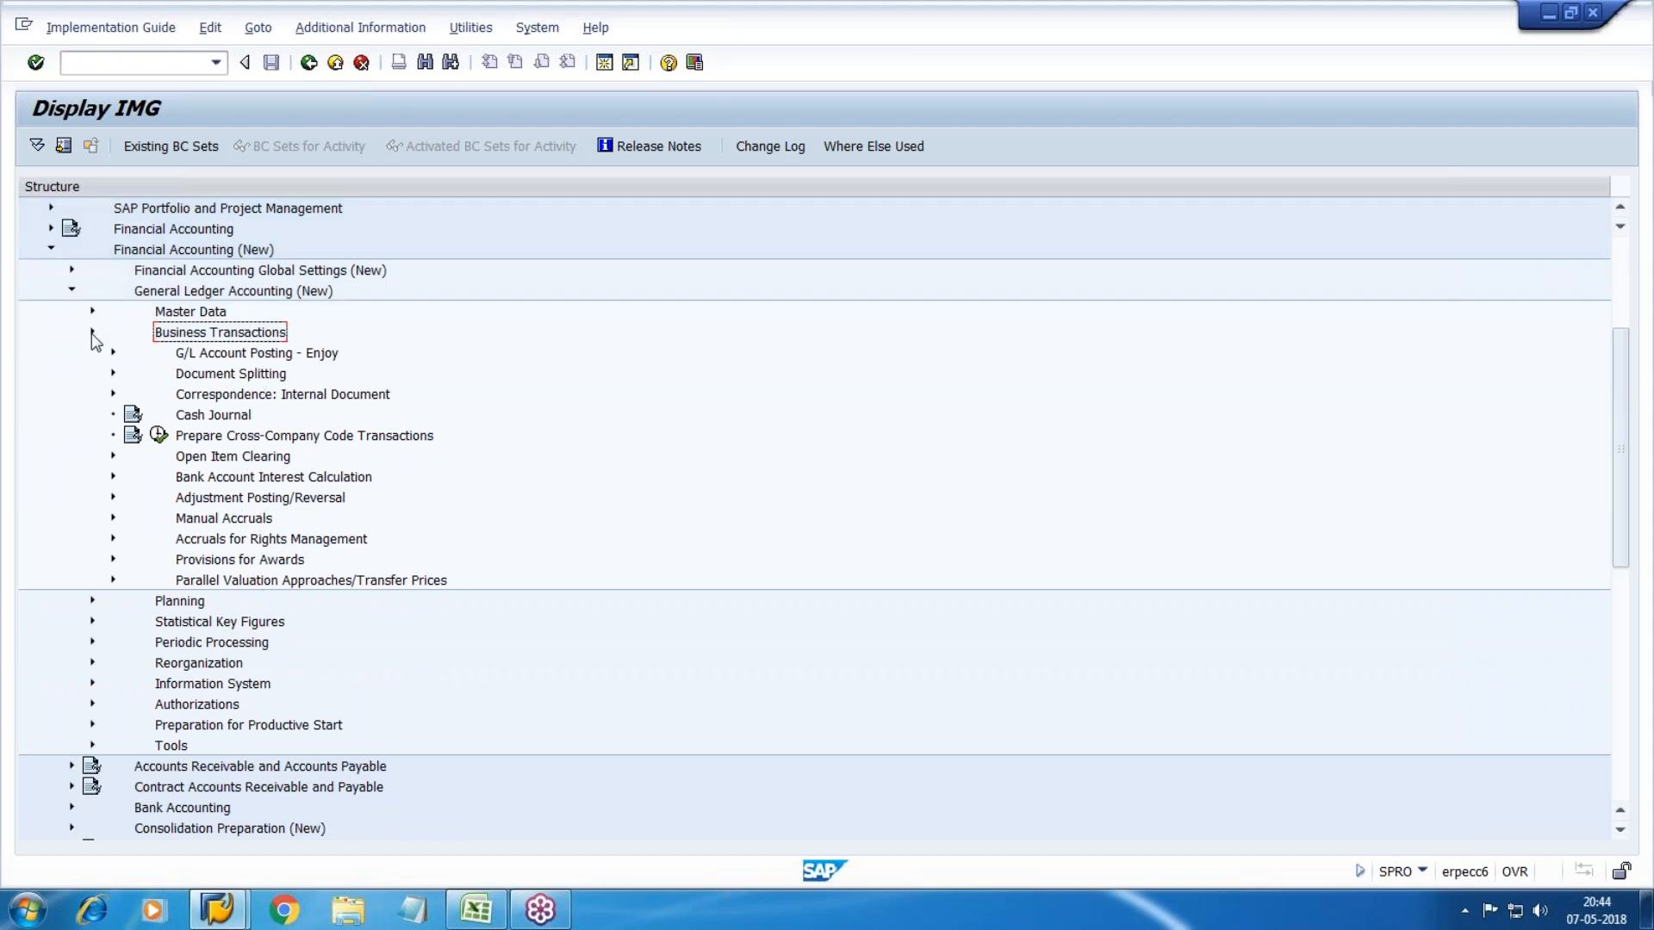
Step: Expand Periodic Processing and Document under General Ledger Accounting (New), and execute the Define Financial Statement Versions activity
left_click(209, 398)
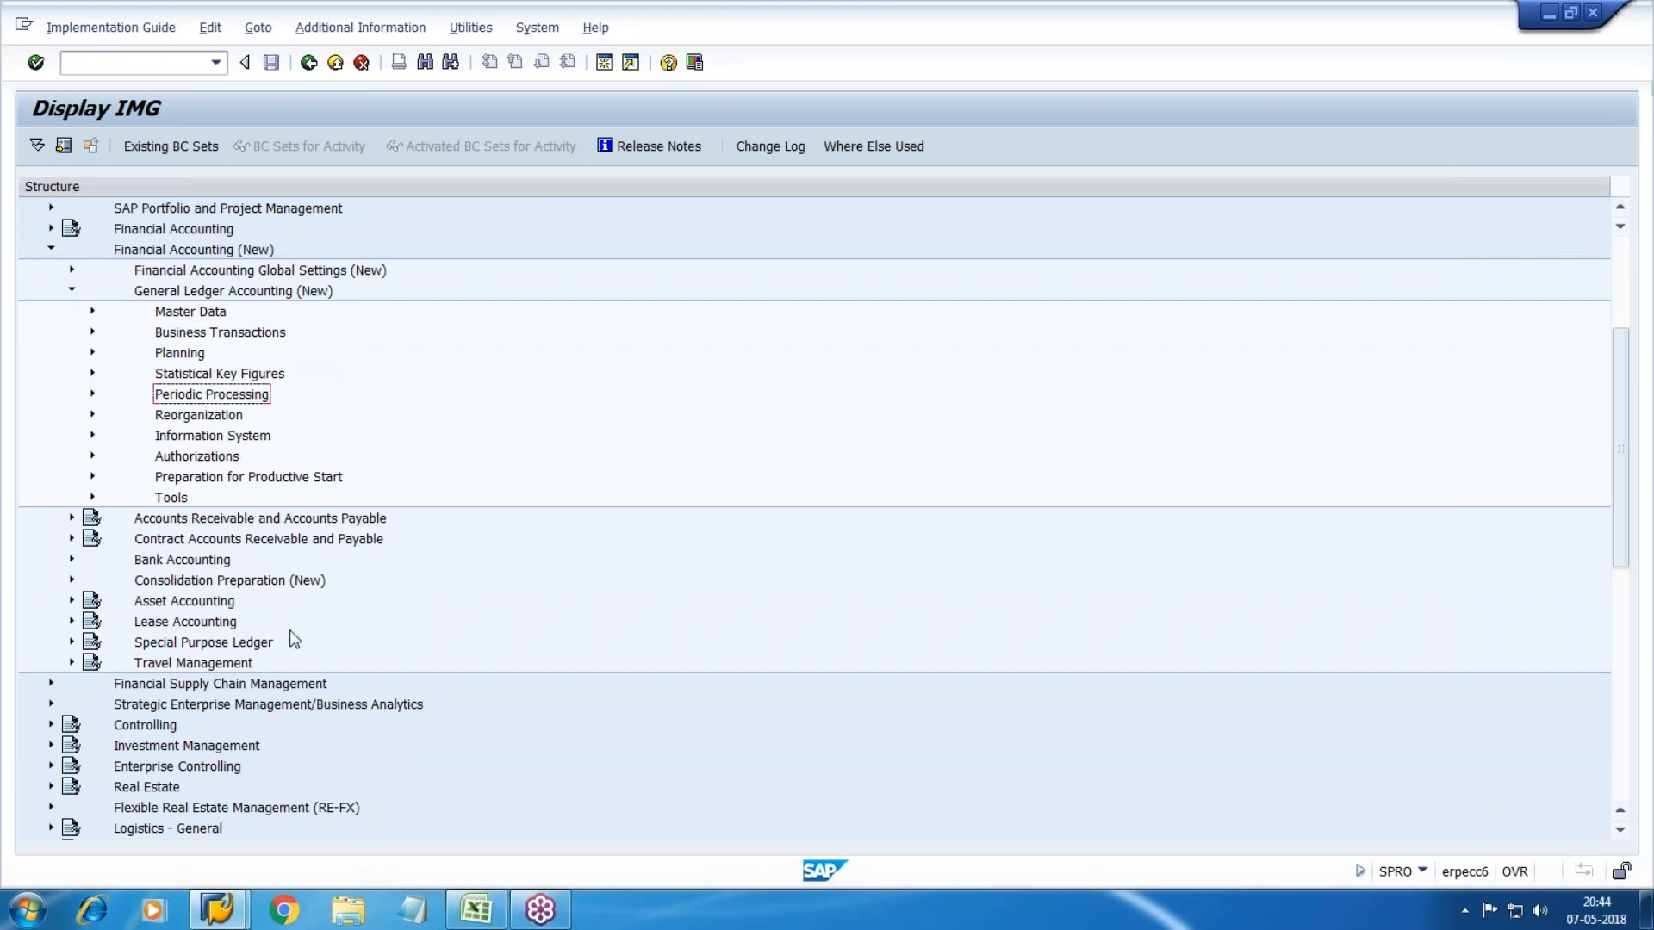
left_click(91, 395)
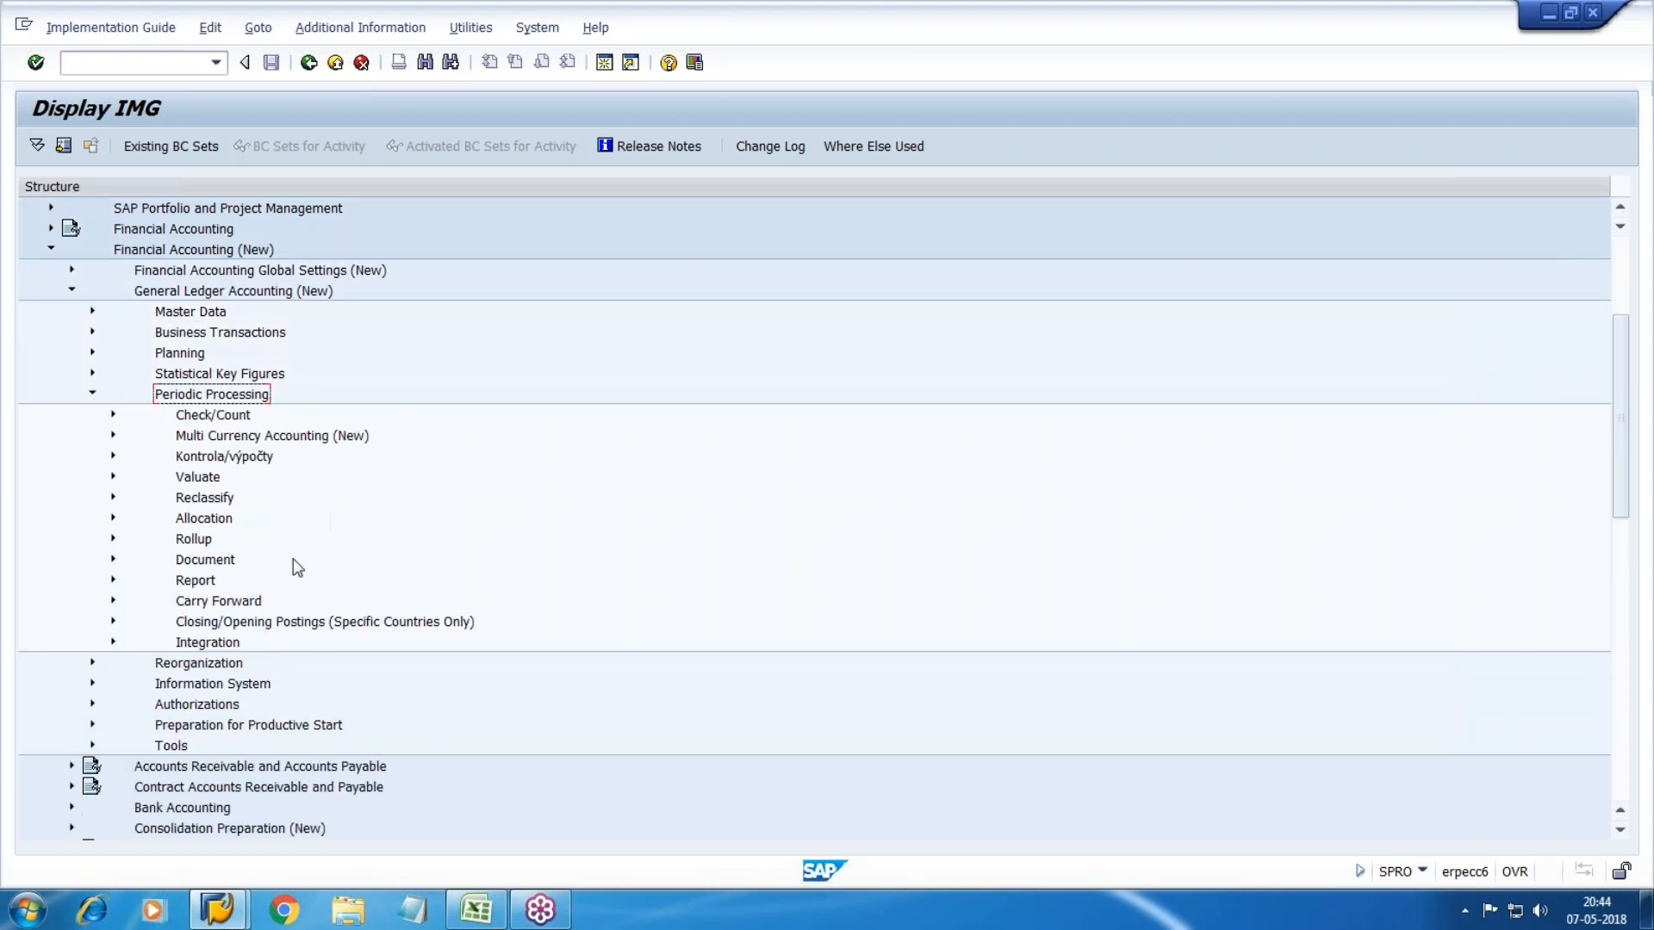
left_click(205, 564)
left_click(113, 560)
scroll(172, 534, "down", 2)
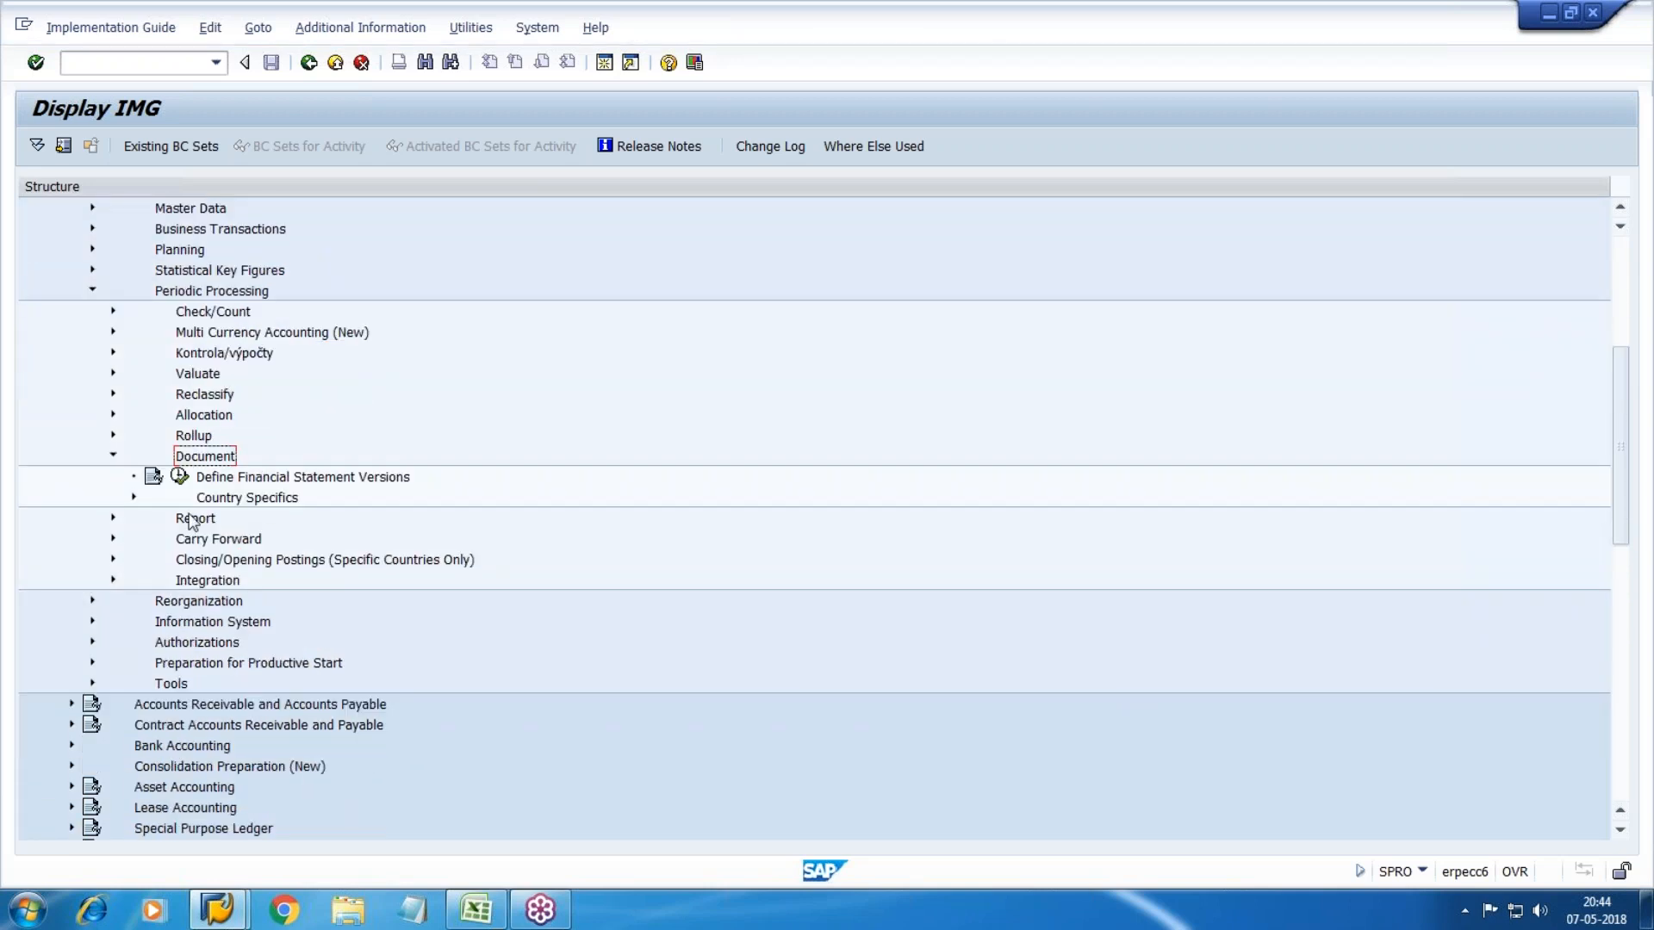
left_click(247, 480)
left_click(179, 477)
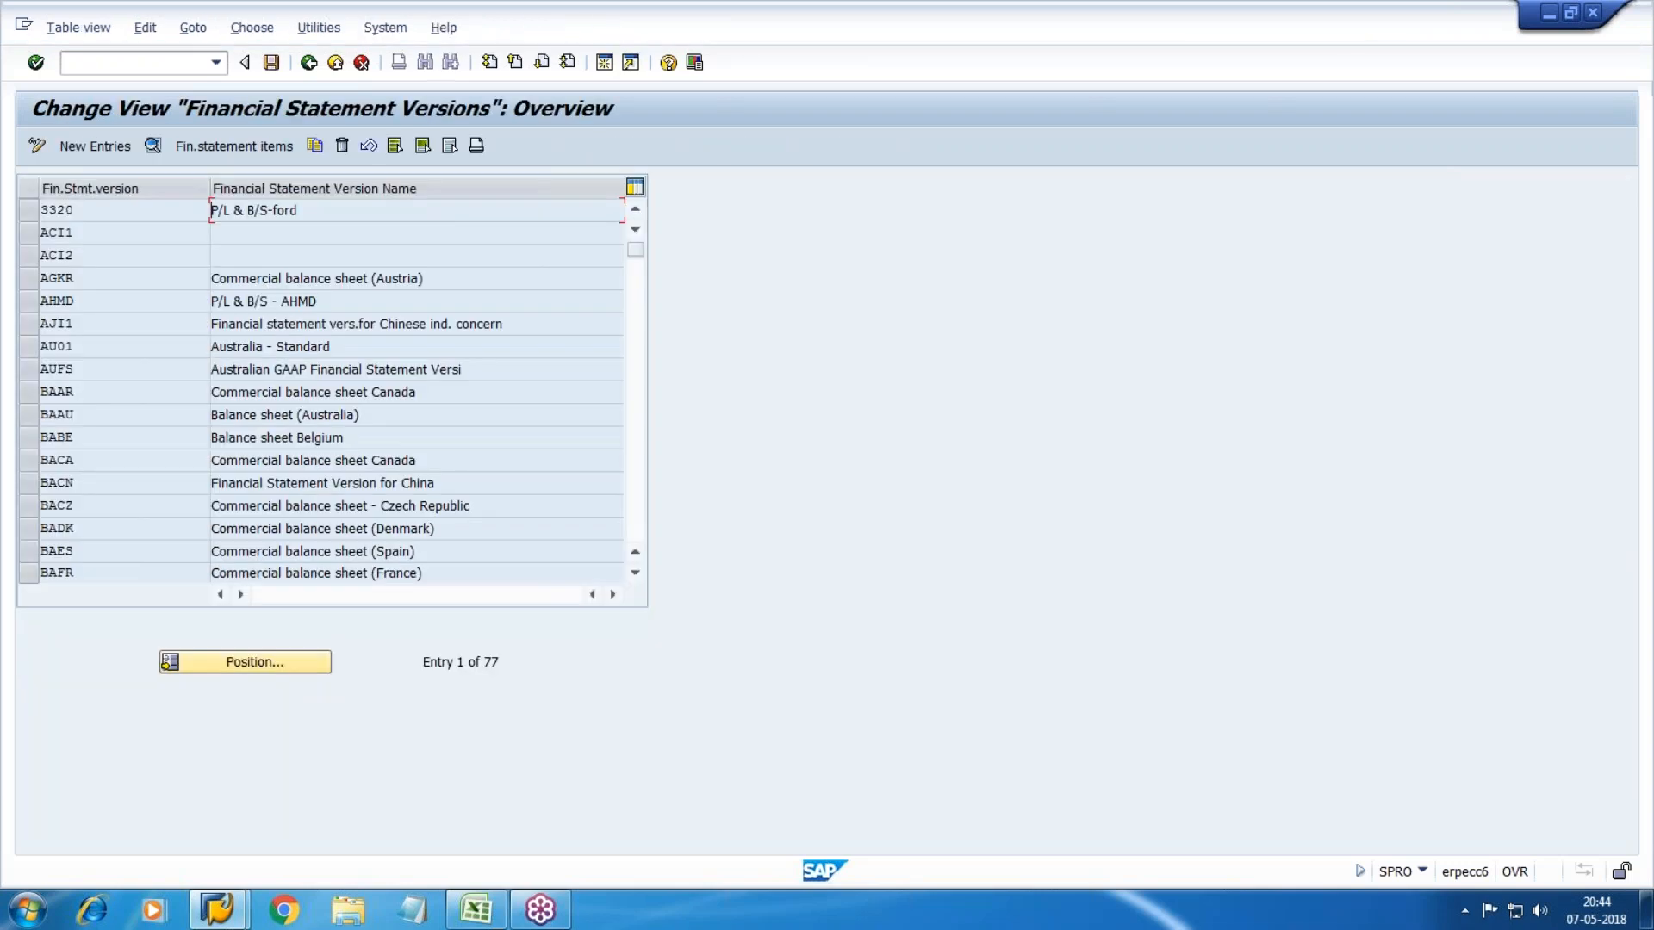
Step: Create a new financial statement version WH10 with the name WH10-Financial Statement
left_click(94, 146)
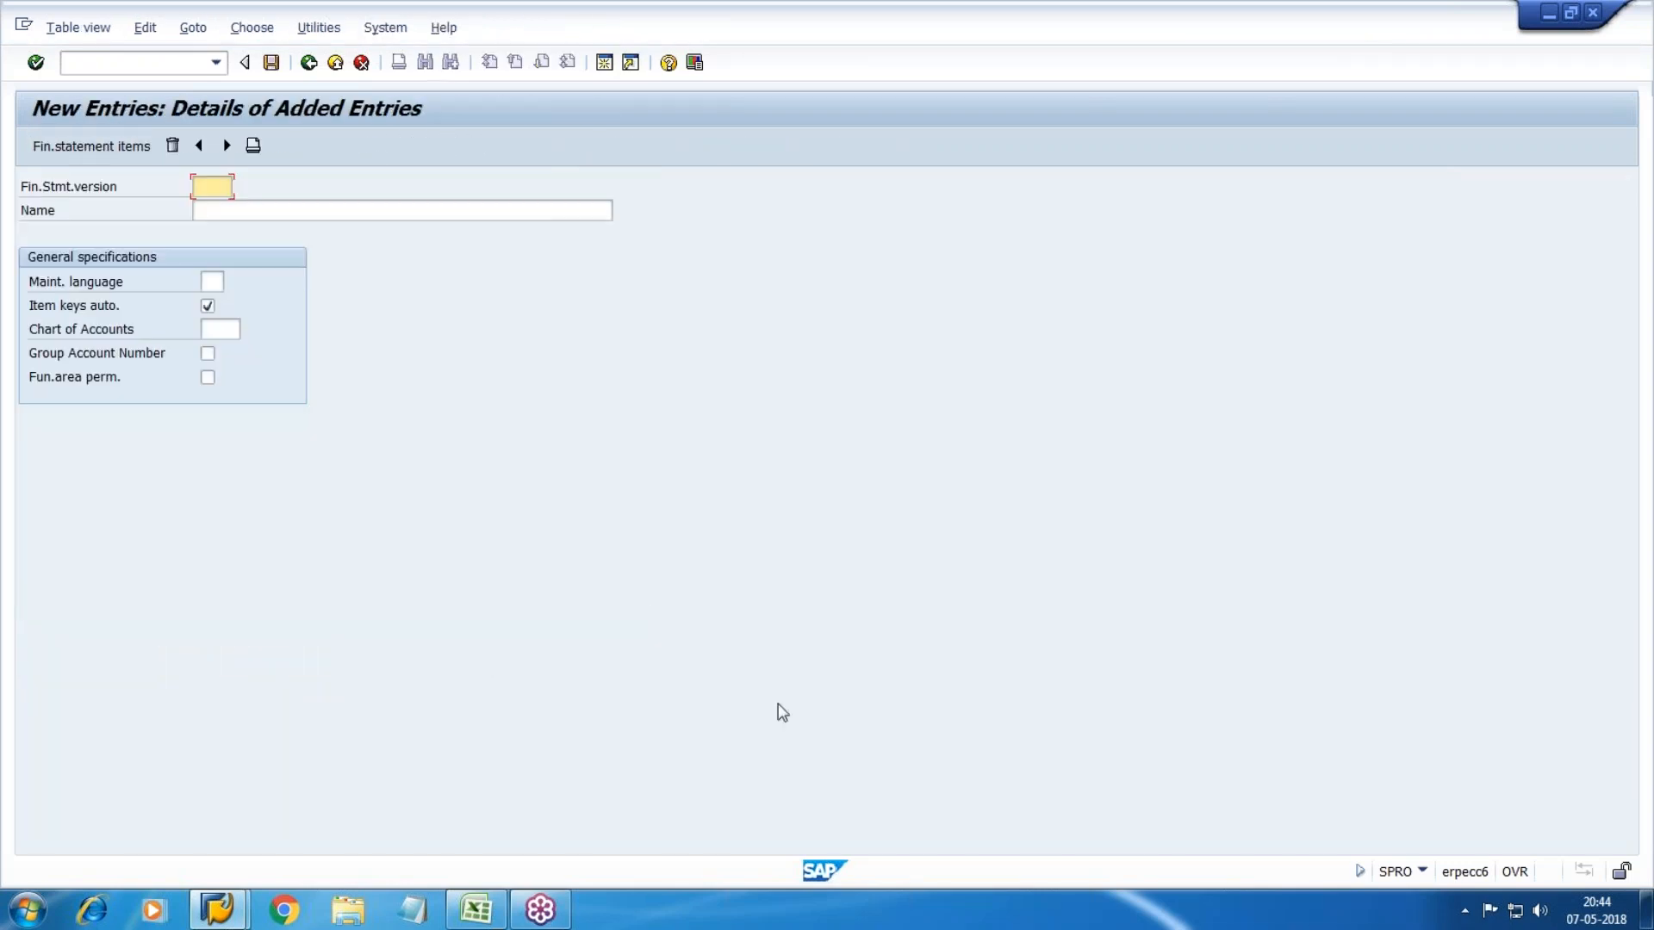
type("WH10")
key("Tab")
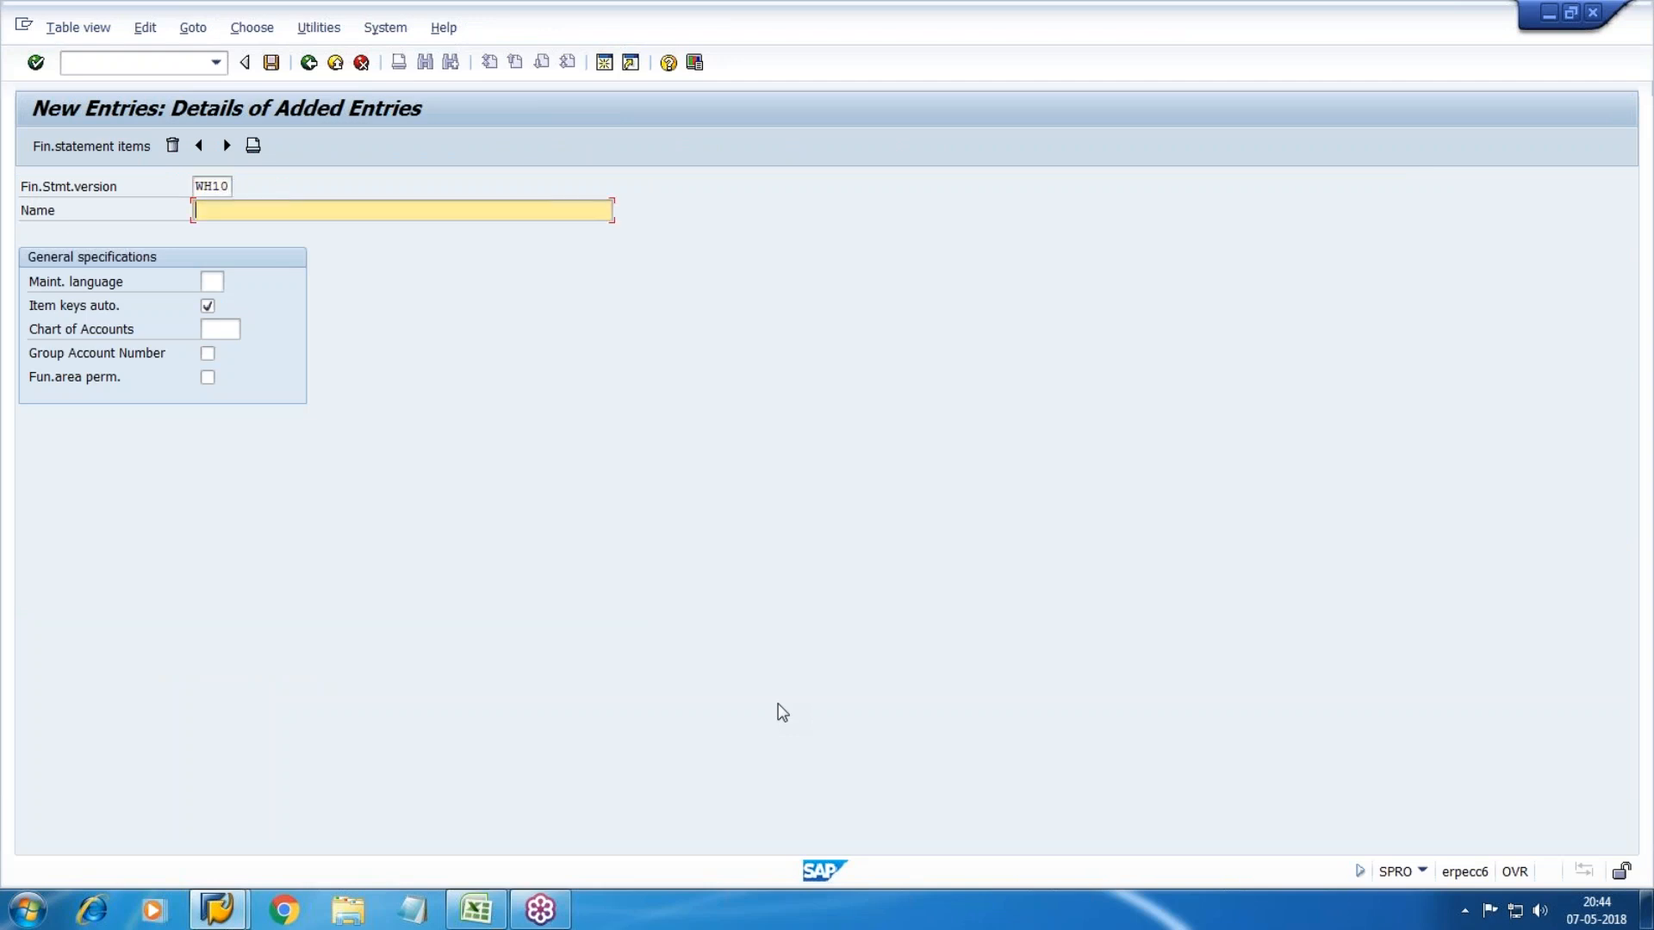
type("WH10-Financial Statement")
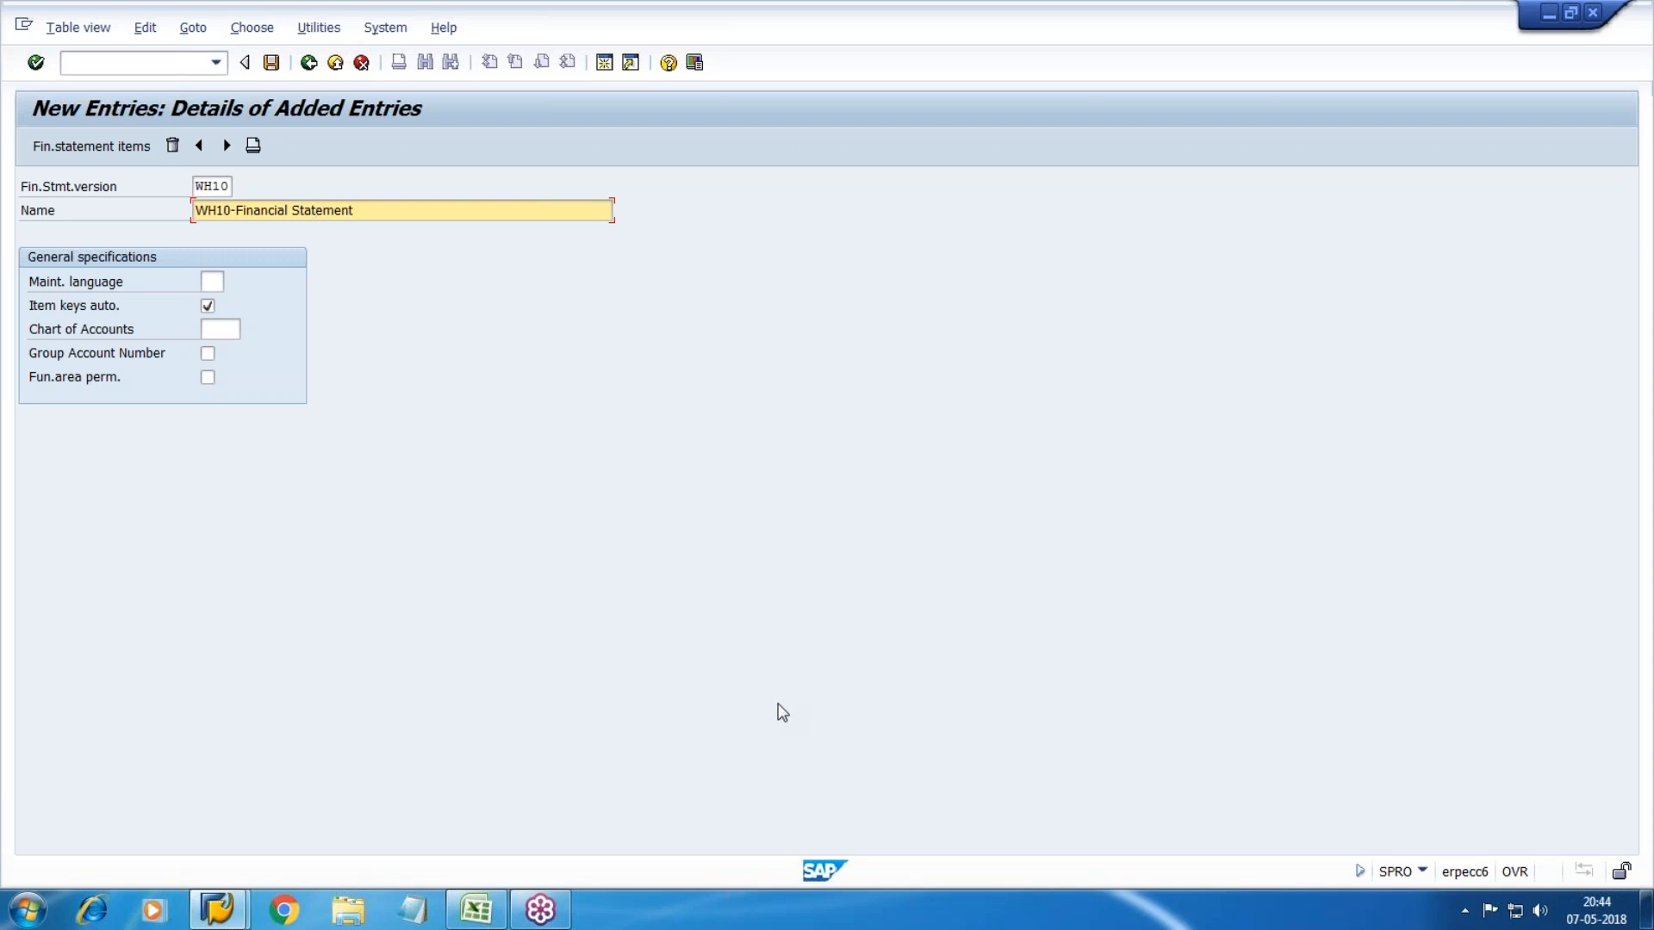
key("Tab")
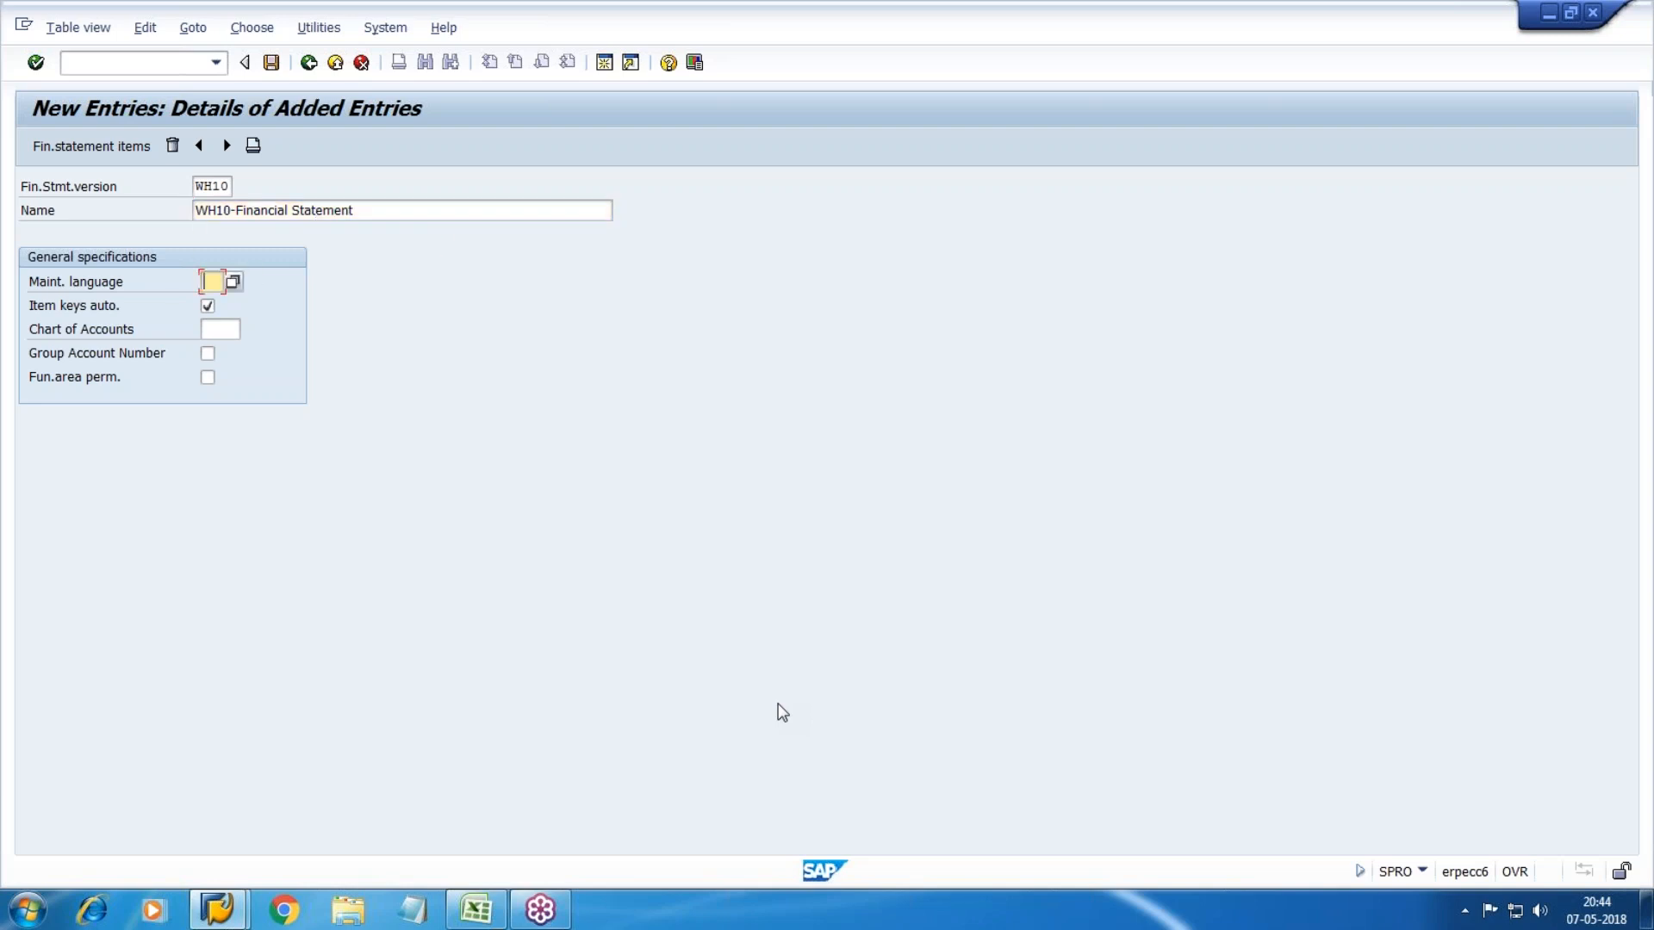
Step: Set maintenance language EN, disable automatic item keys, assign chart of accounts WH10, and save the version in the proposed customizing request
type("EN")
key("space")
key("Tab")
type("WH10")
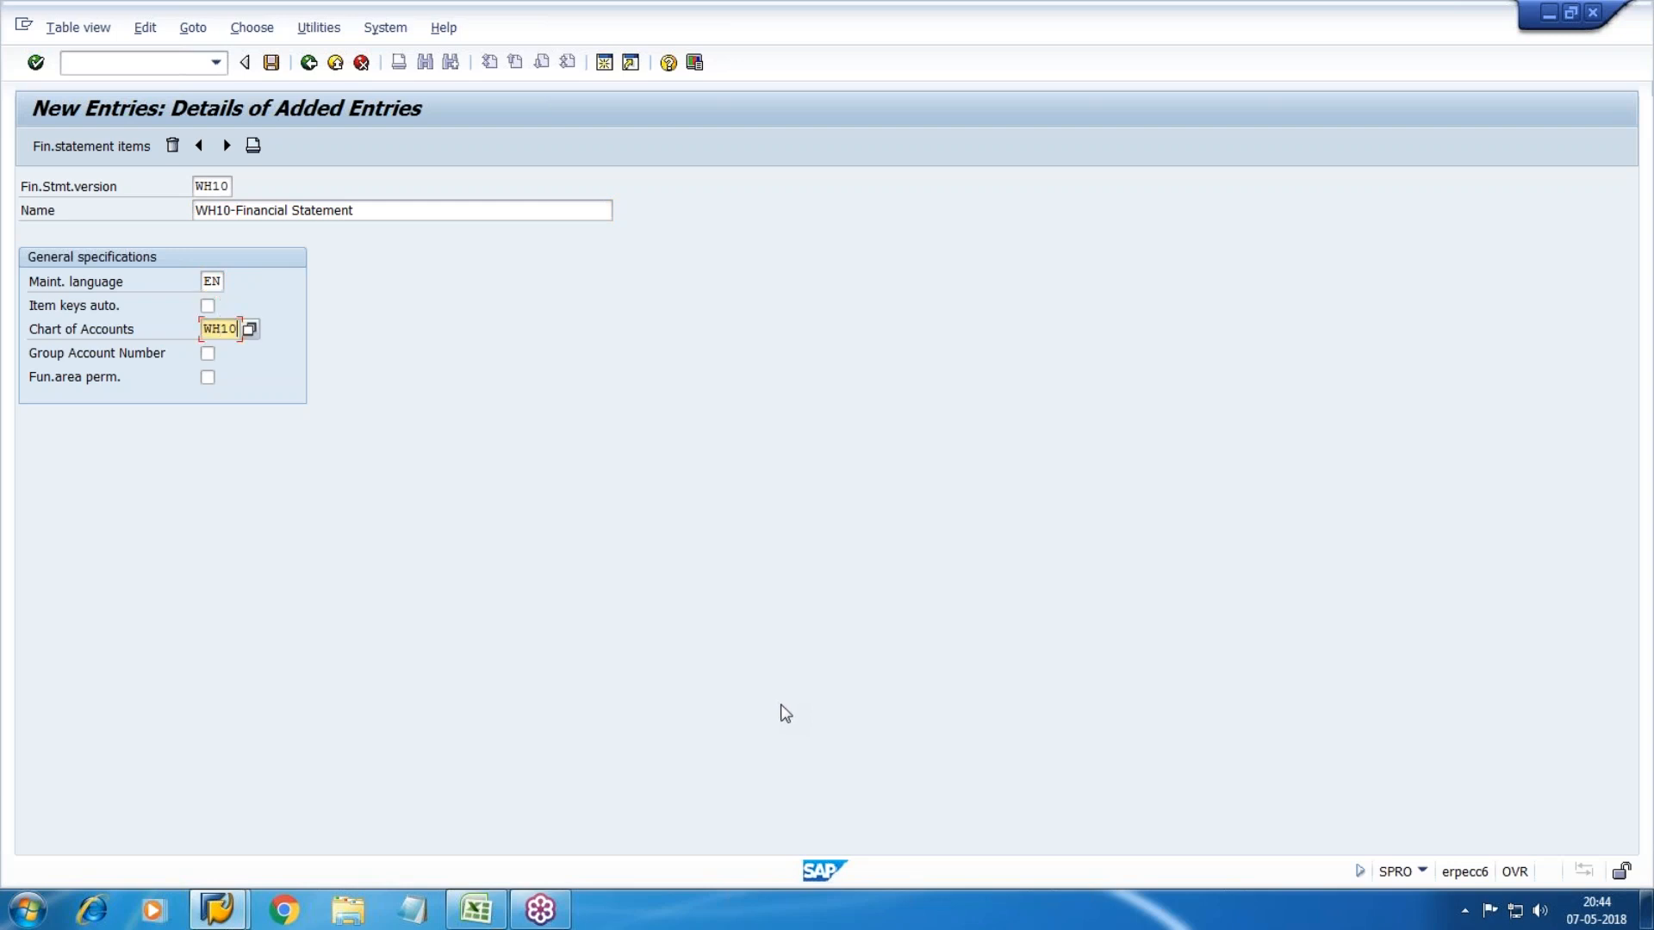
left_click(271, 62)
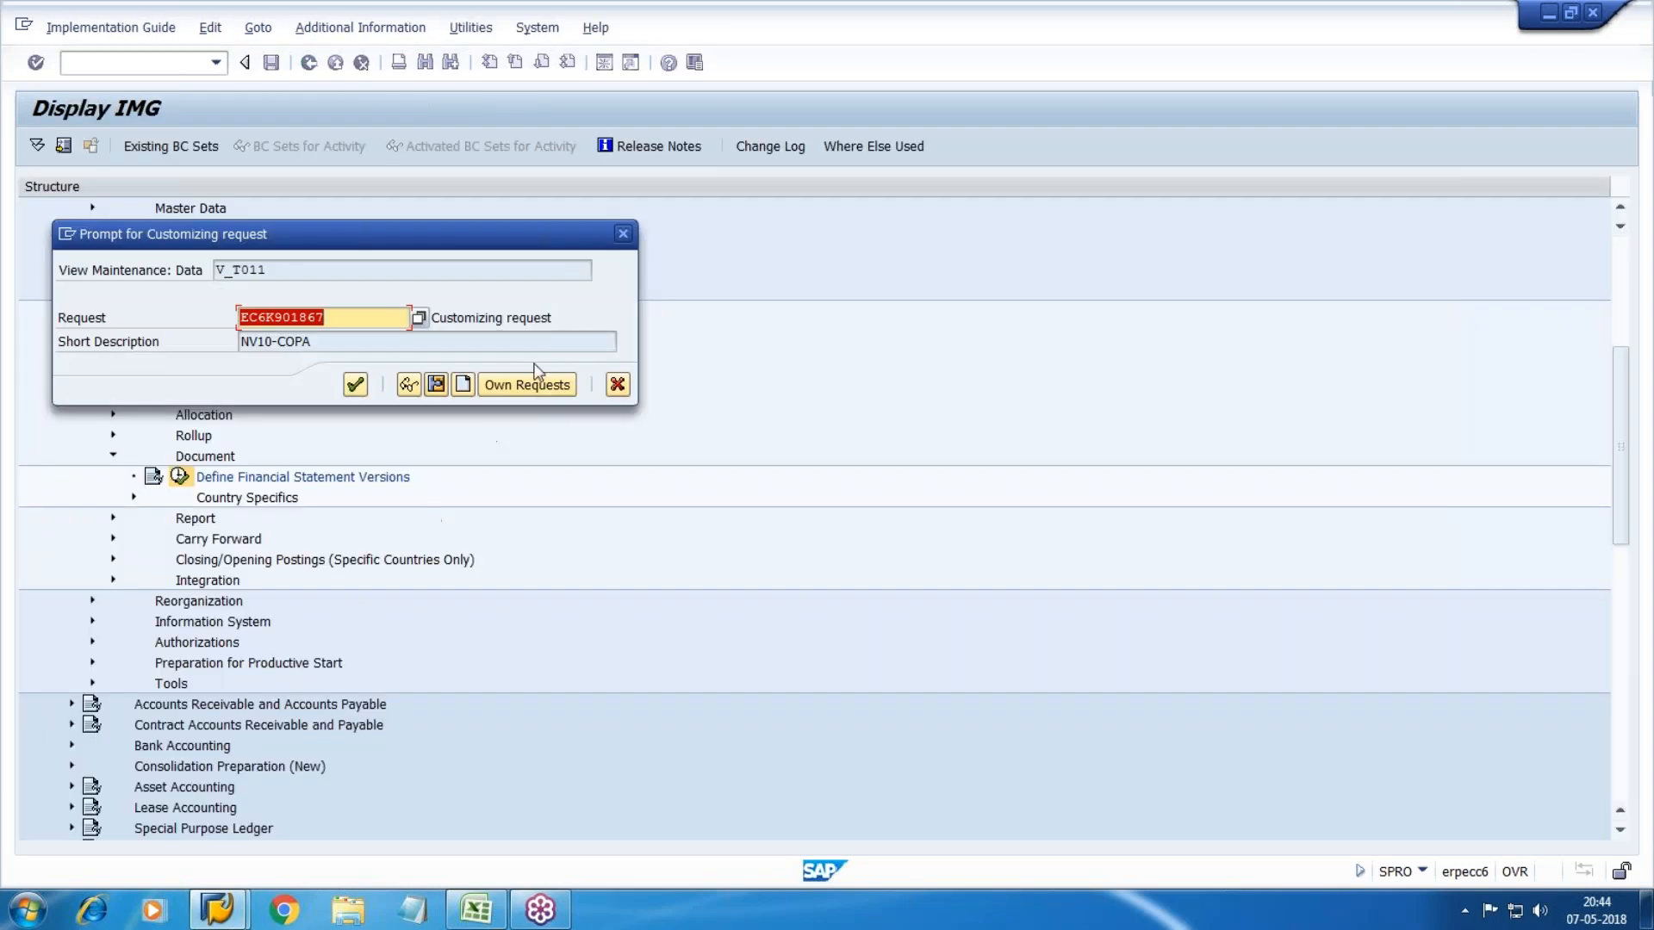
left_click(360, 386)
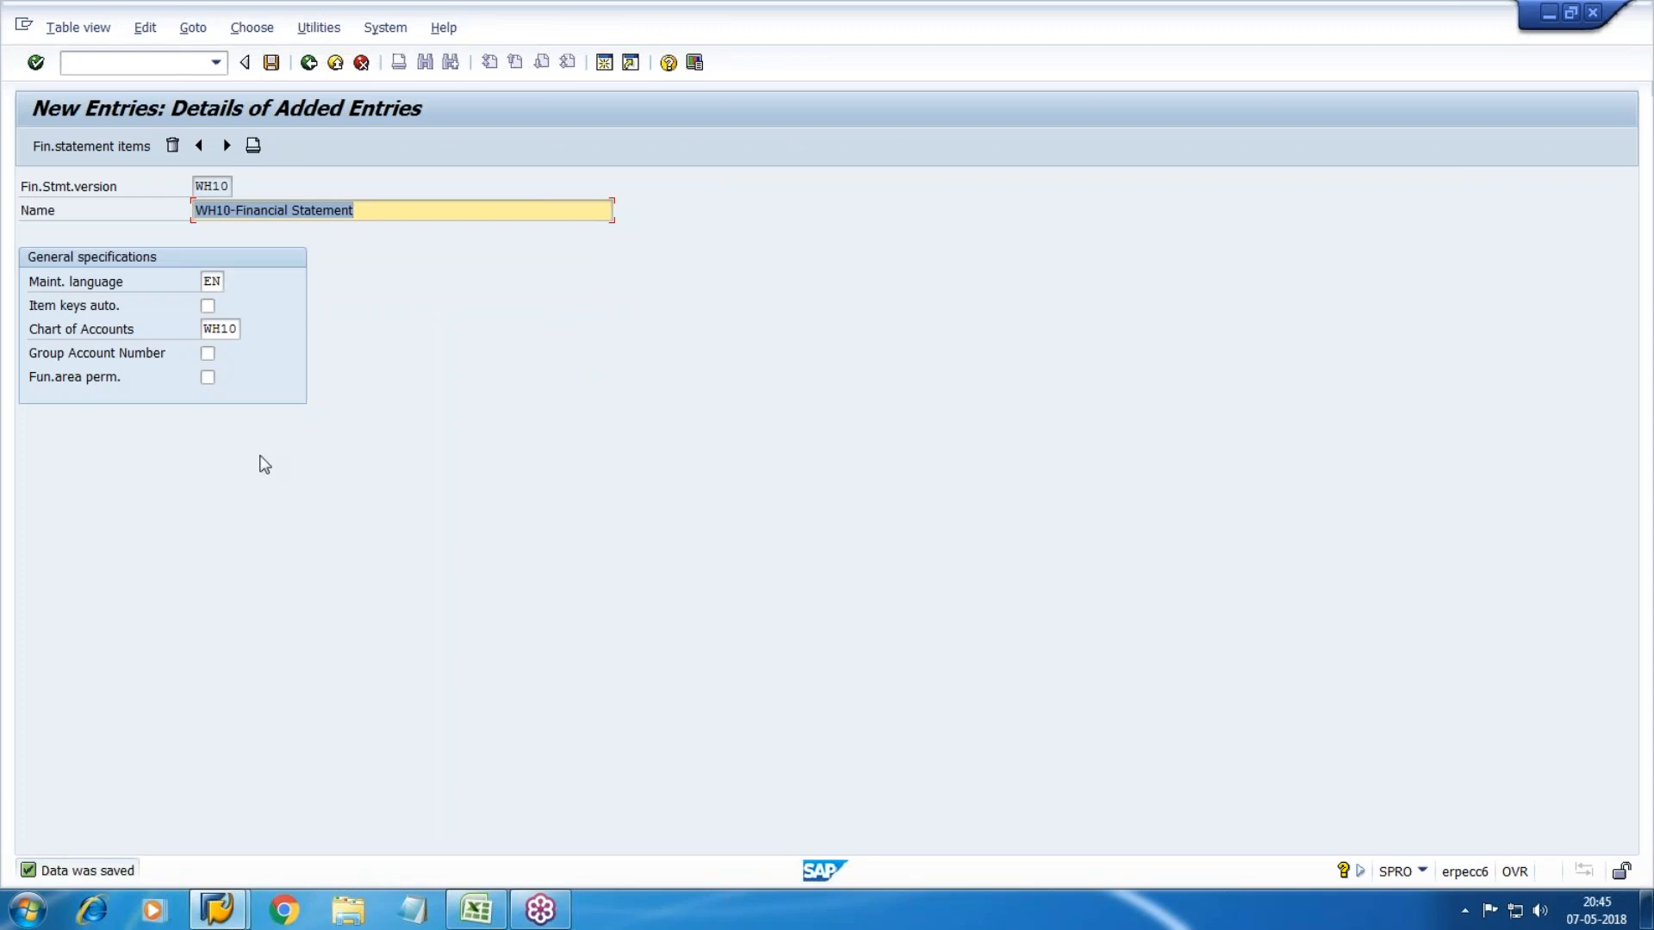
Step: Open the financial statement items of WH10 and enter a new item BS named Balance sheet under the root
left_click(67, 145)
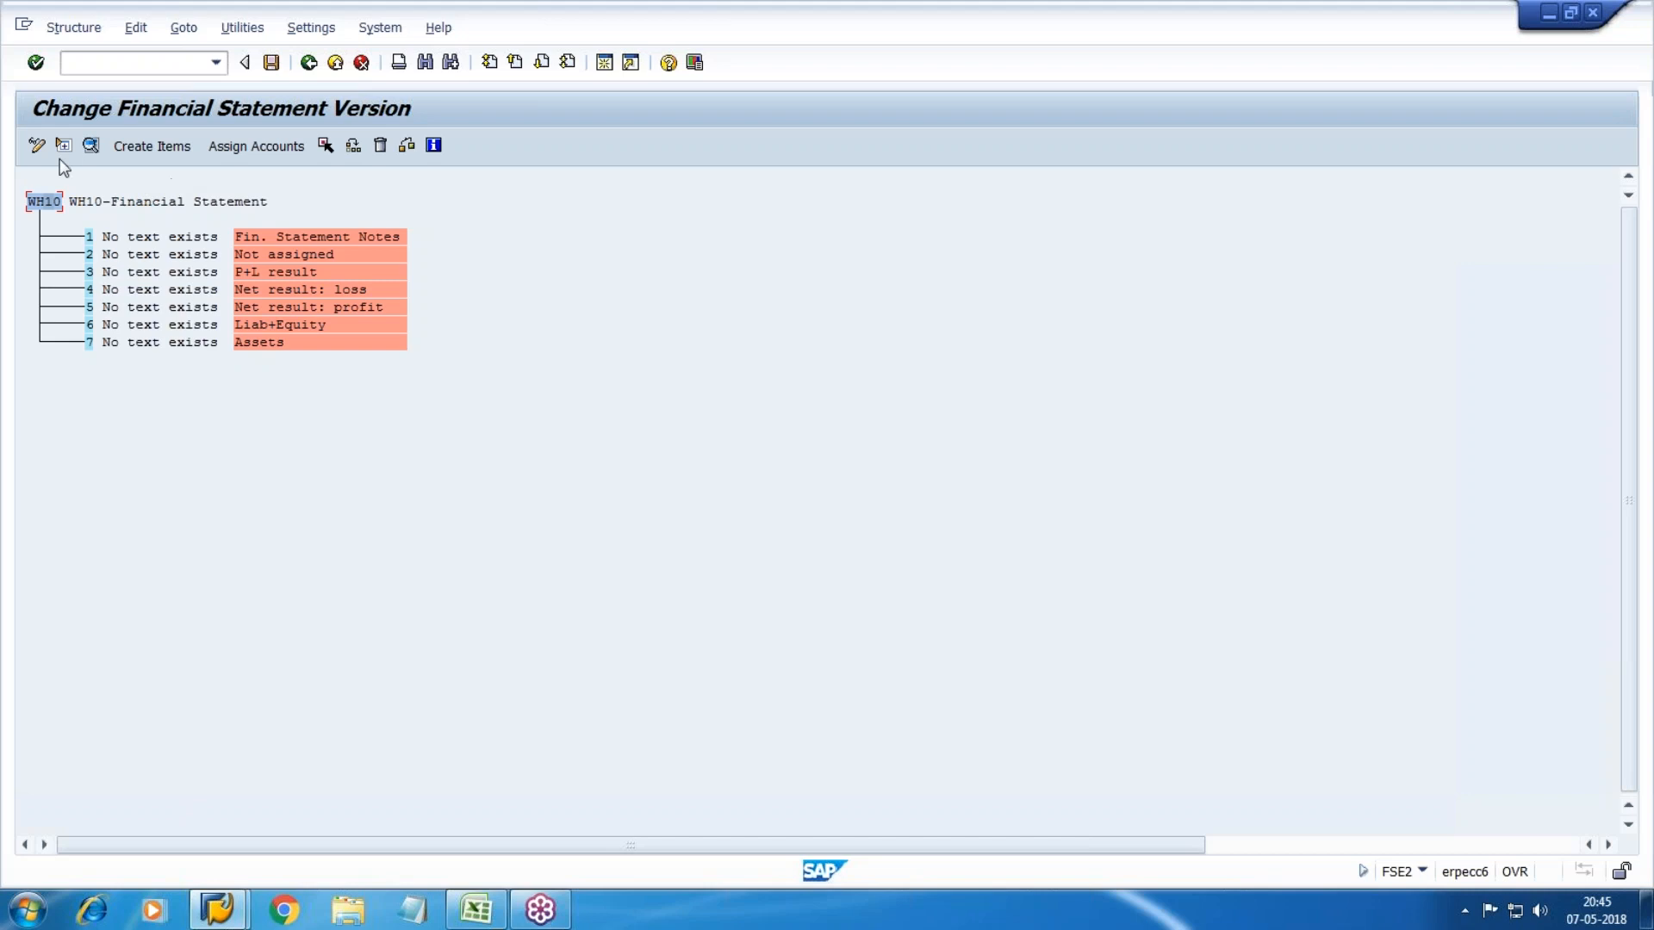
left_click(90, 147)
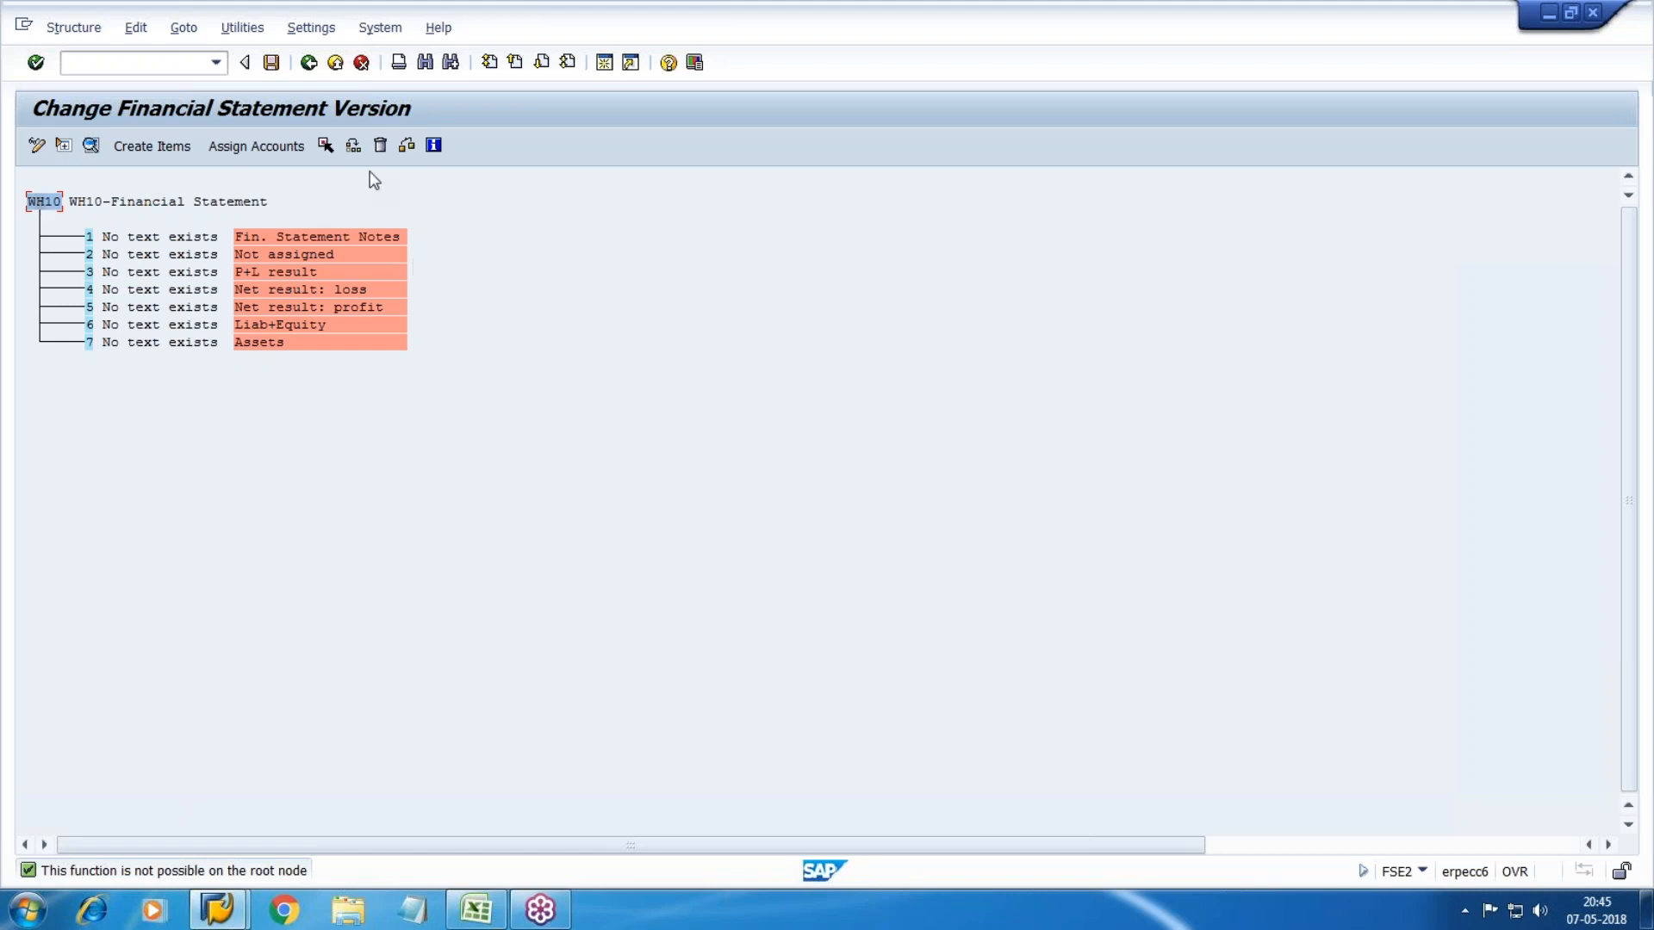
left_click(183, 144)
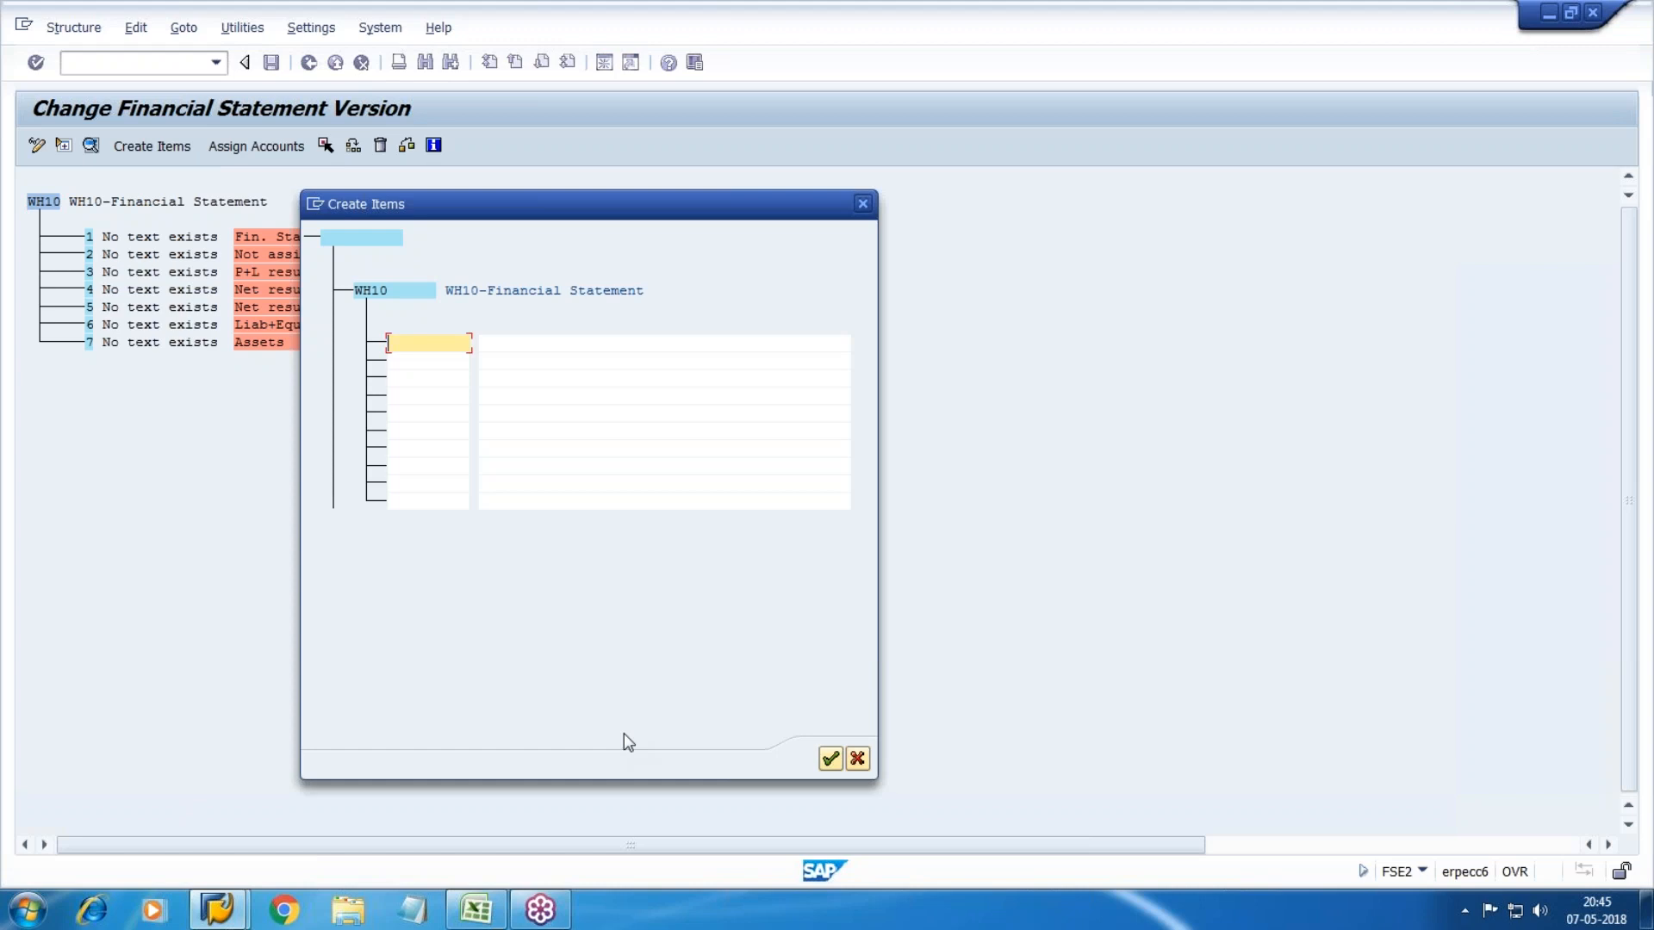
type("BS")
key("Tab")
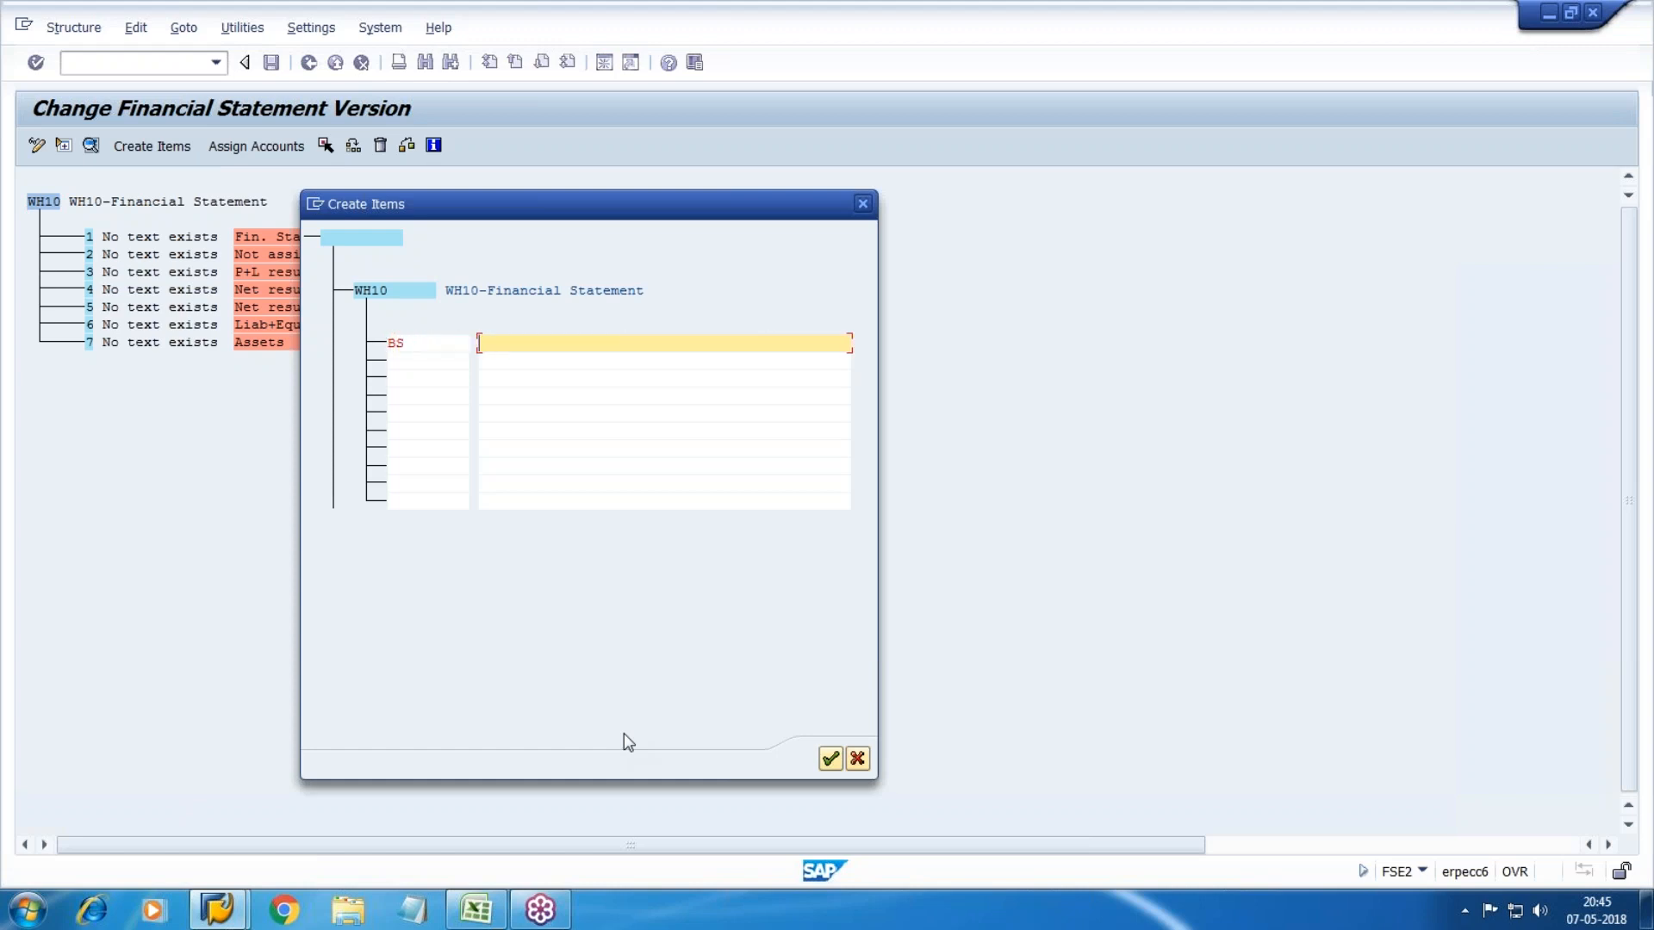
type("Balance sheet")
key("Tab")
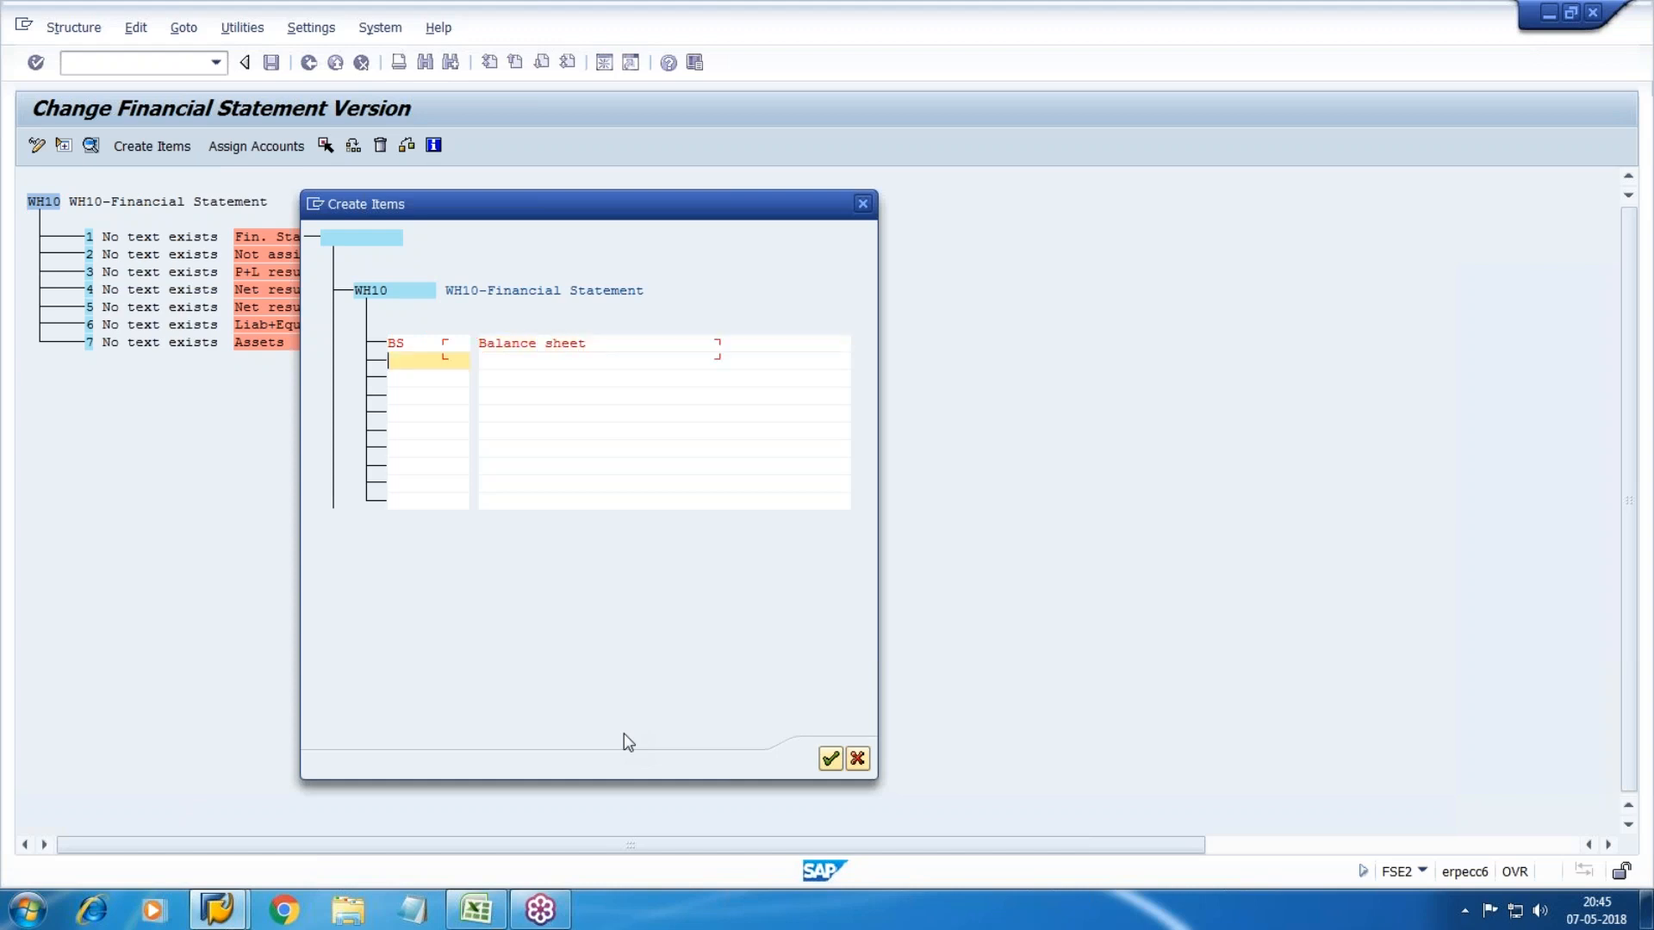
Step: Add items IS "Income Statement" and UA "Unassigned Accounts" below BS, and confirm the item creation
type("IS")
key("Tab")
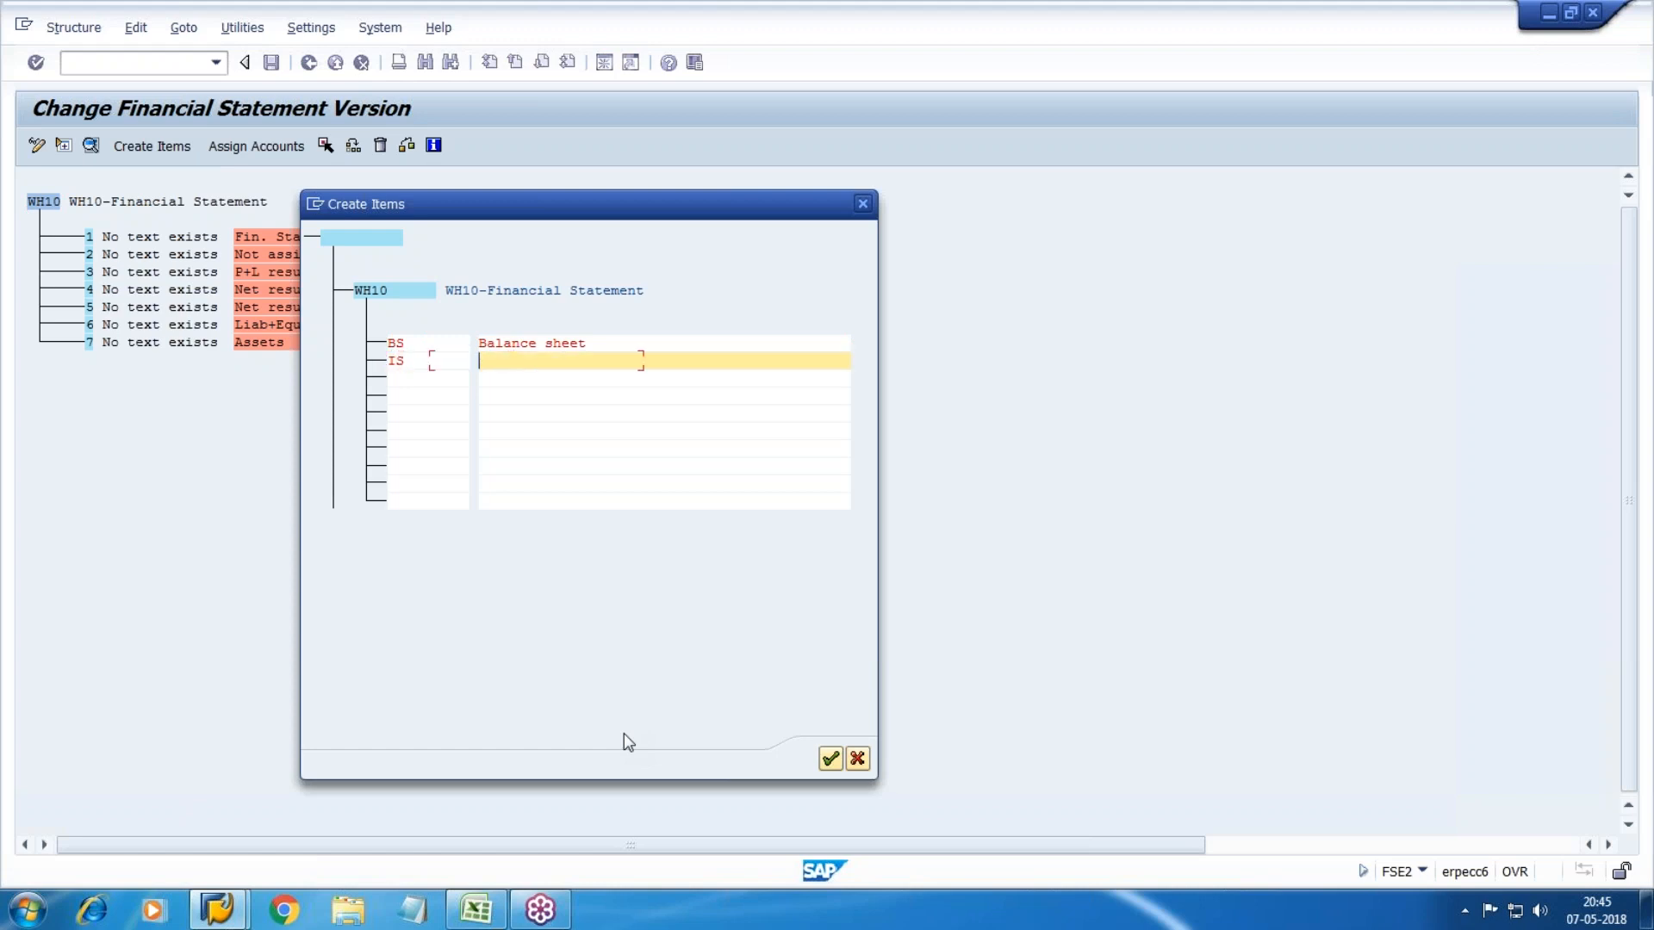
type("Income Statement")
key("Tab")
type("UA")
key("Tab")
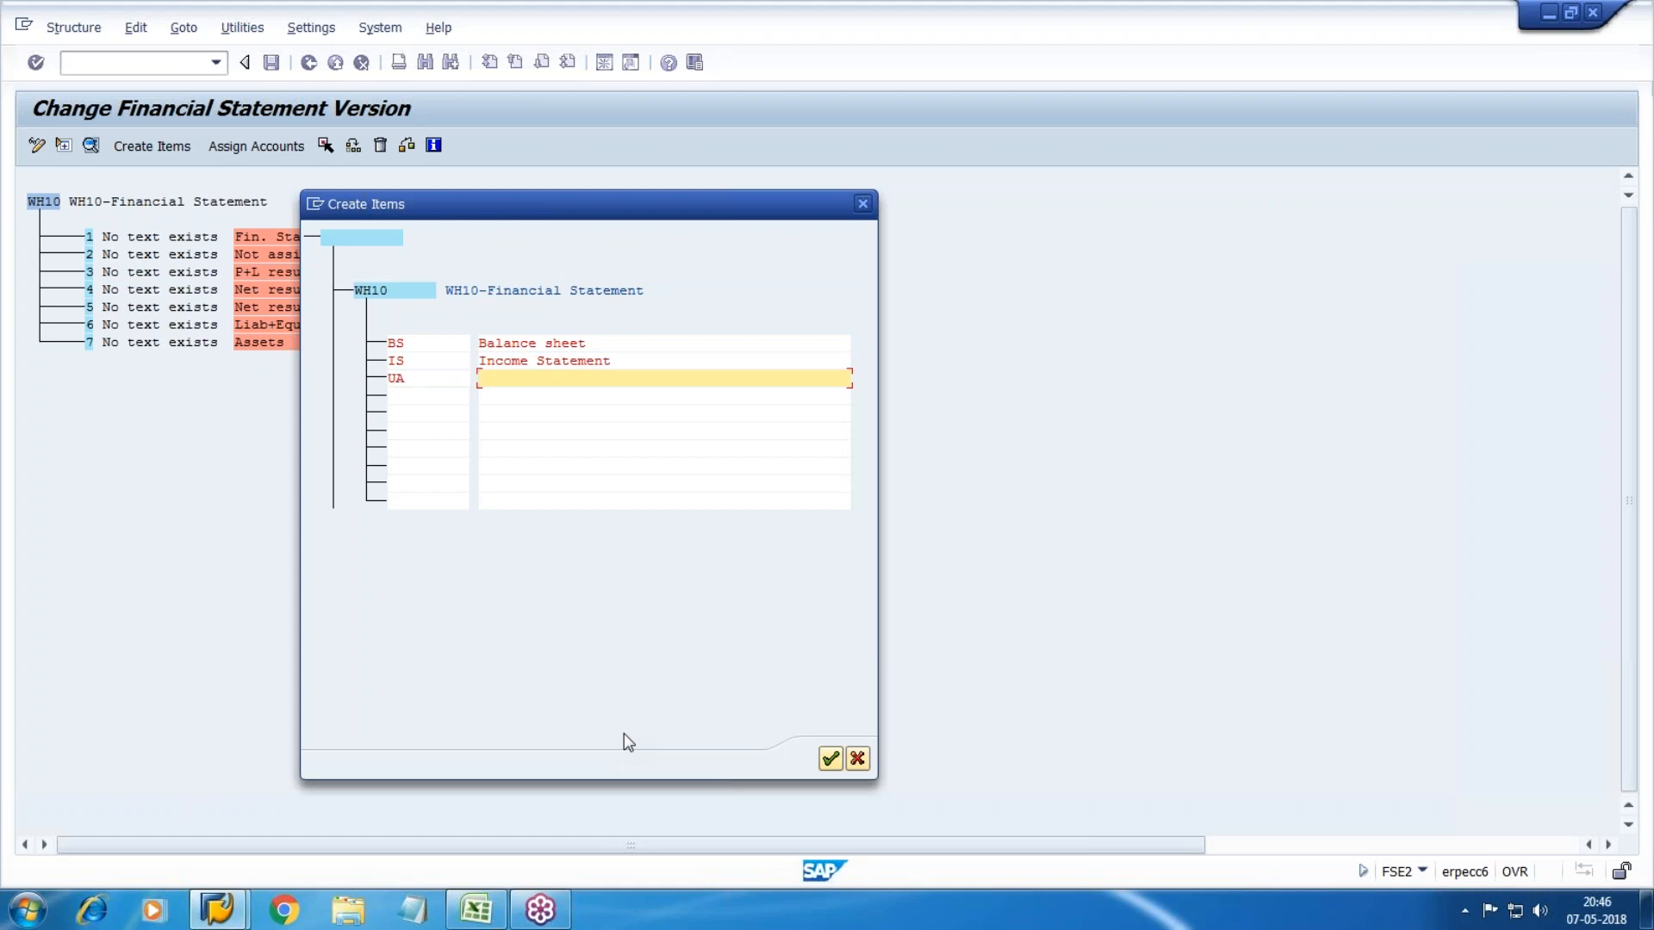
type("Unassigned Accounts")
left_click(833, 758)
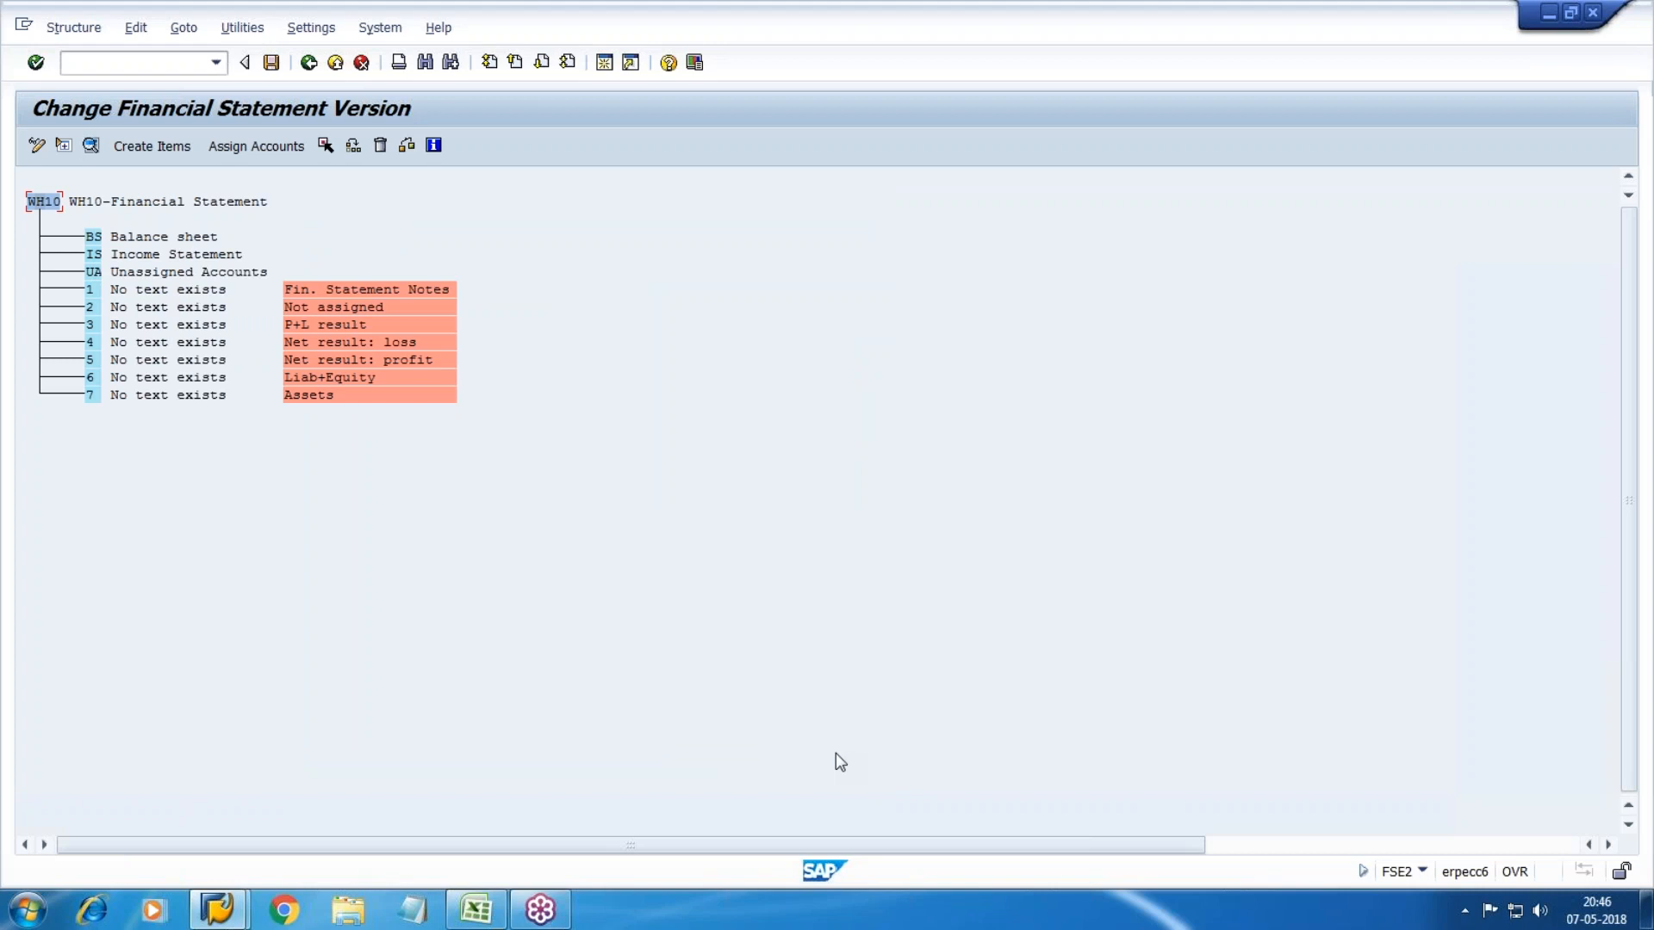
Step: Name item 7, the Assets special item, Assets
double_click(139, 398)
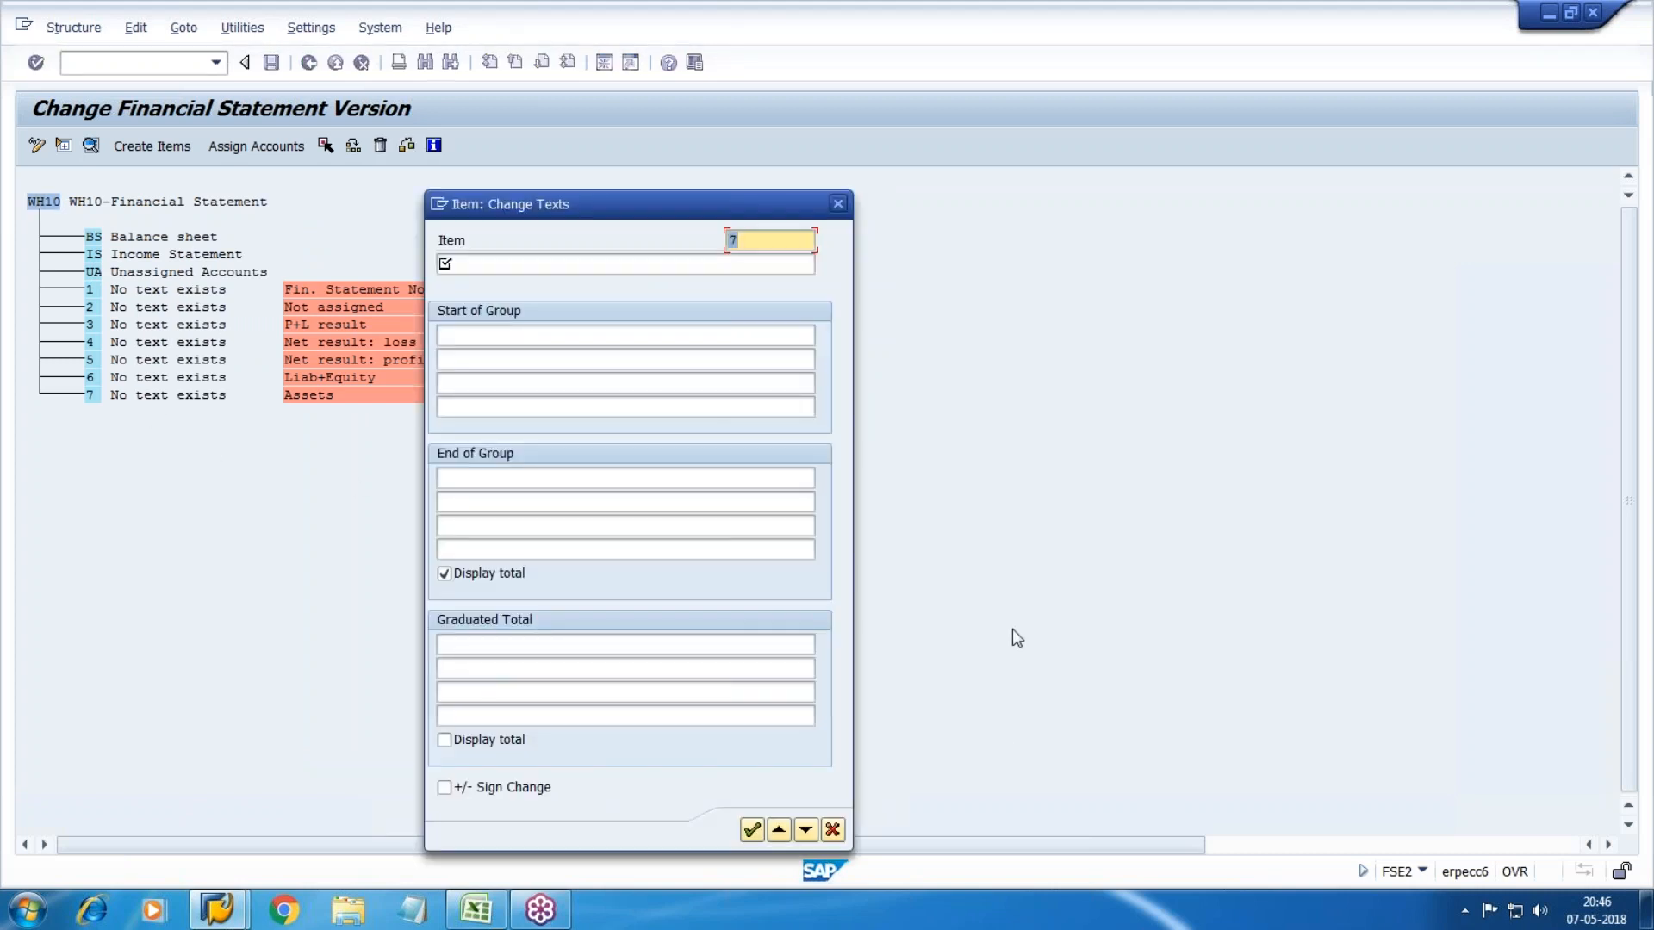
key("Tab")
type("ssets")
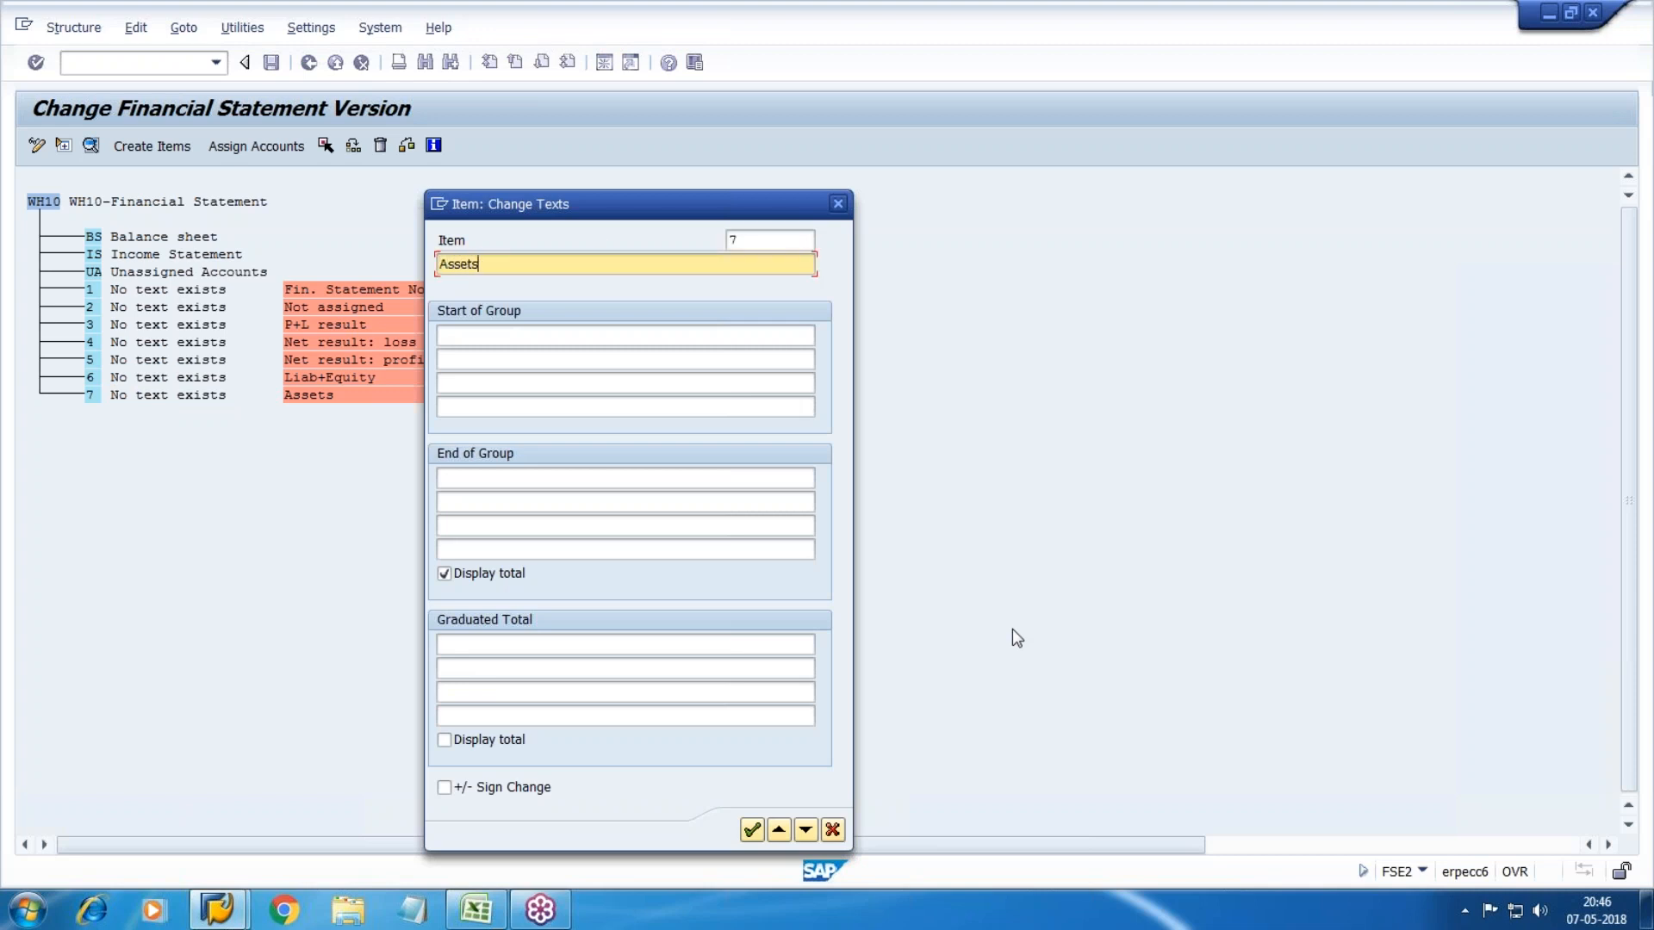
left_click(751, 830)
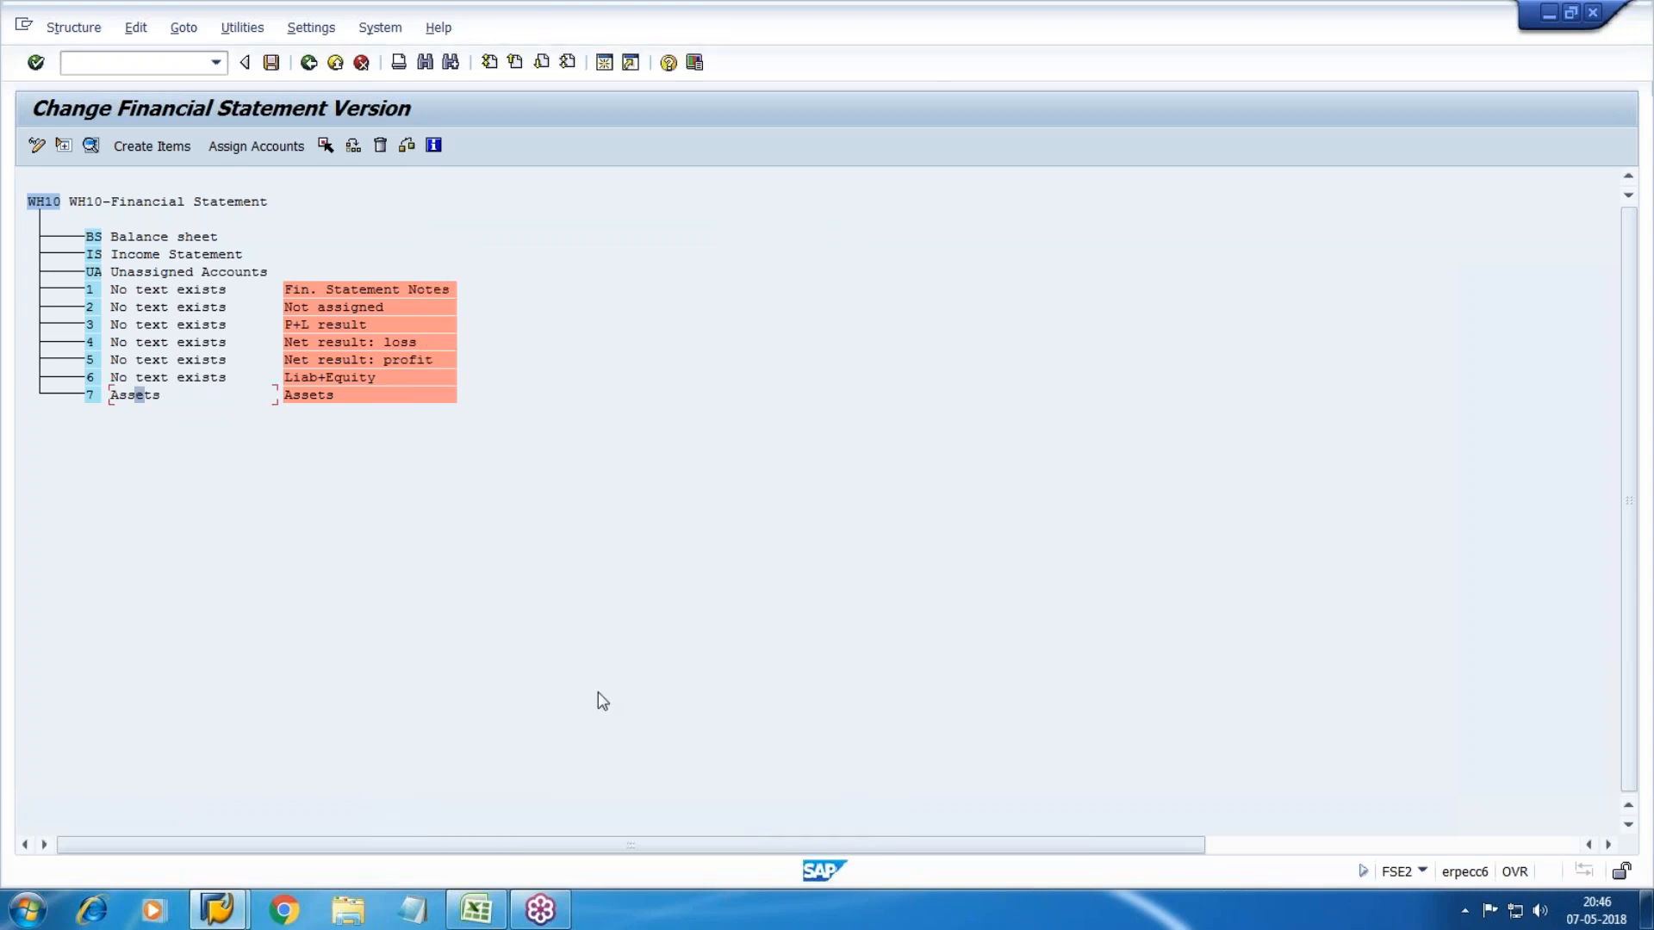
Step: Name item 6, the Liab+Equity special item, Liabilities
double_click(140, 380)
key("Tab")
type("Liabilities")
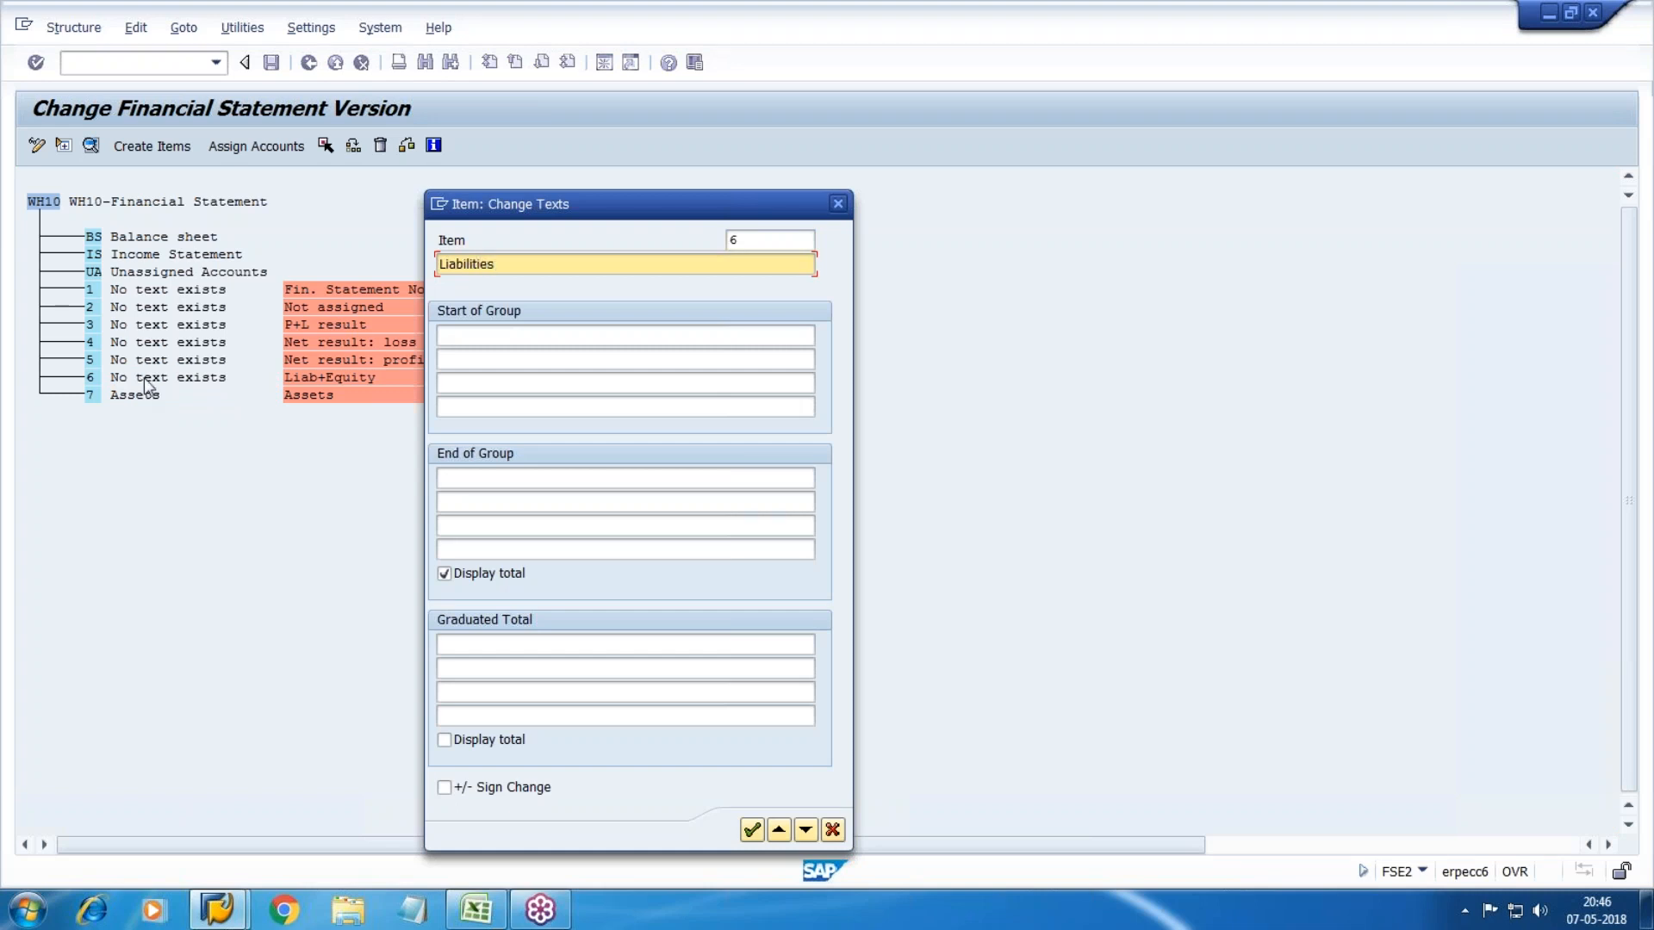
left_click(752, 832)
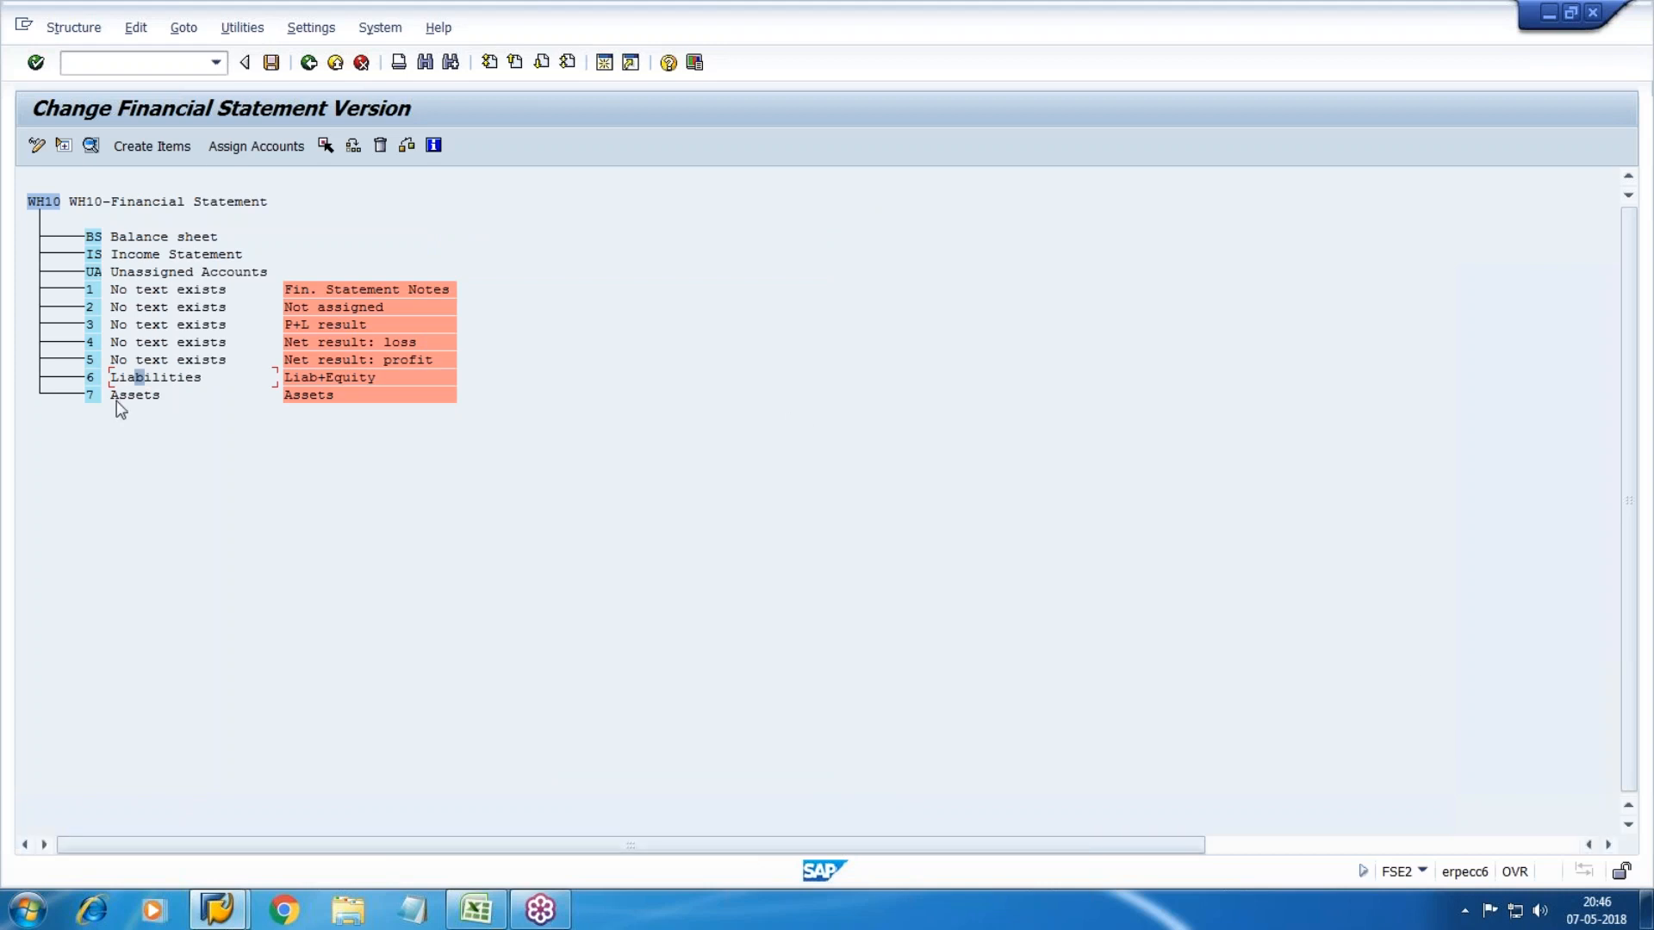
Step: Name item 5, the Net result: profit special item, "Net Profit transfered to Capital"
double_click(148, 360)
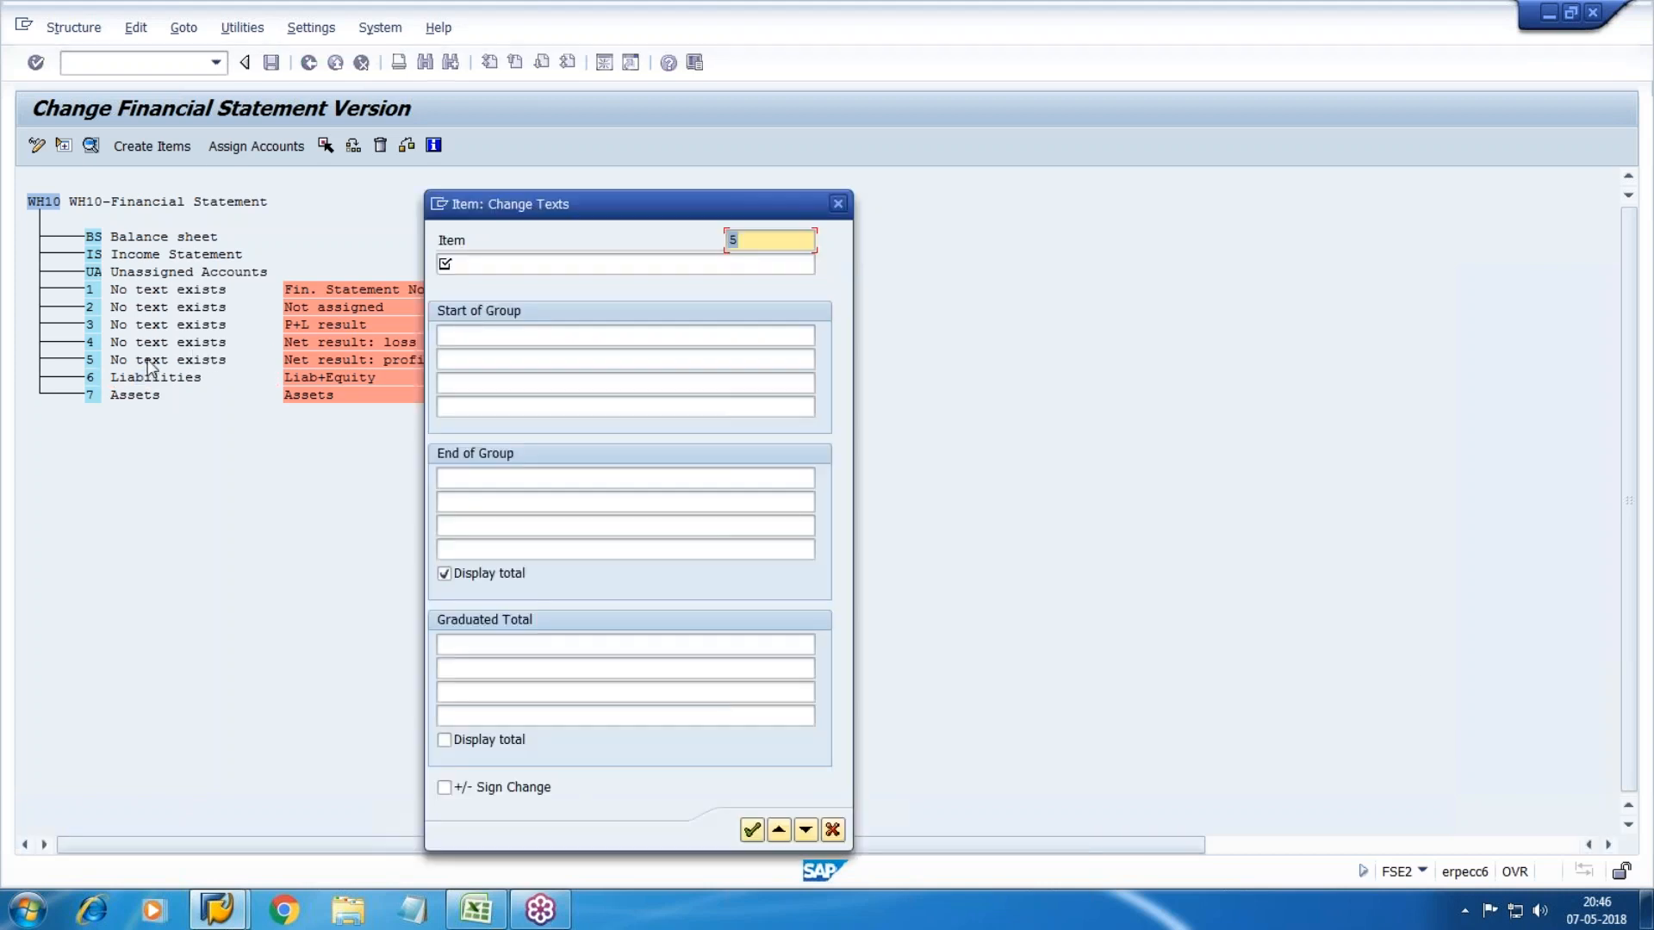
key("Tab")
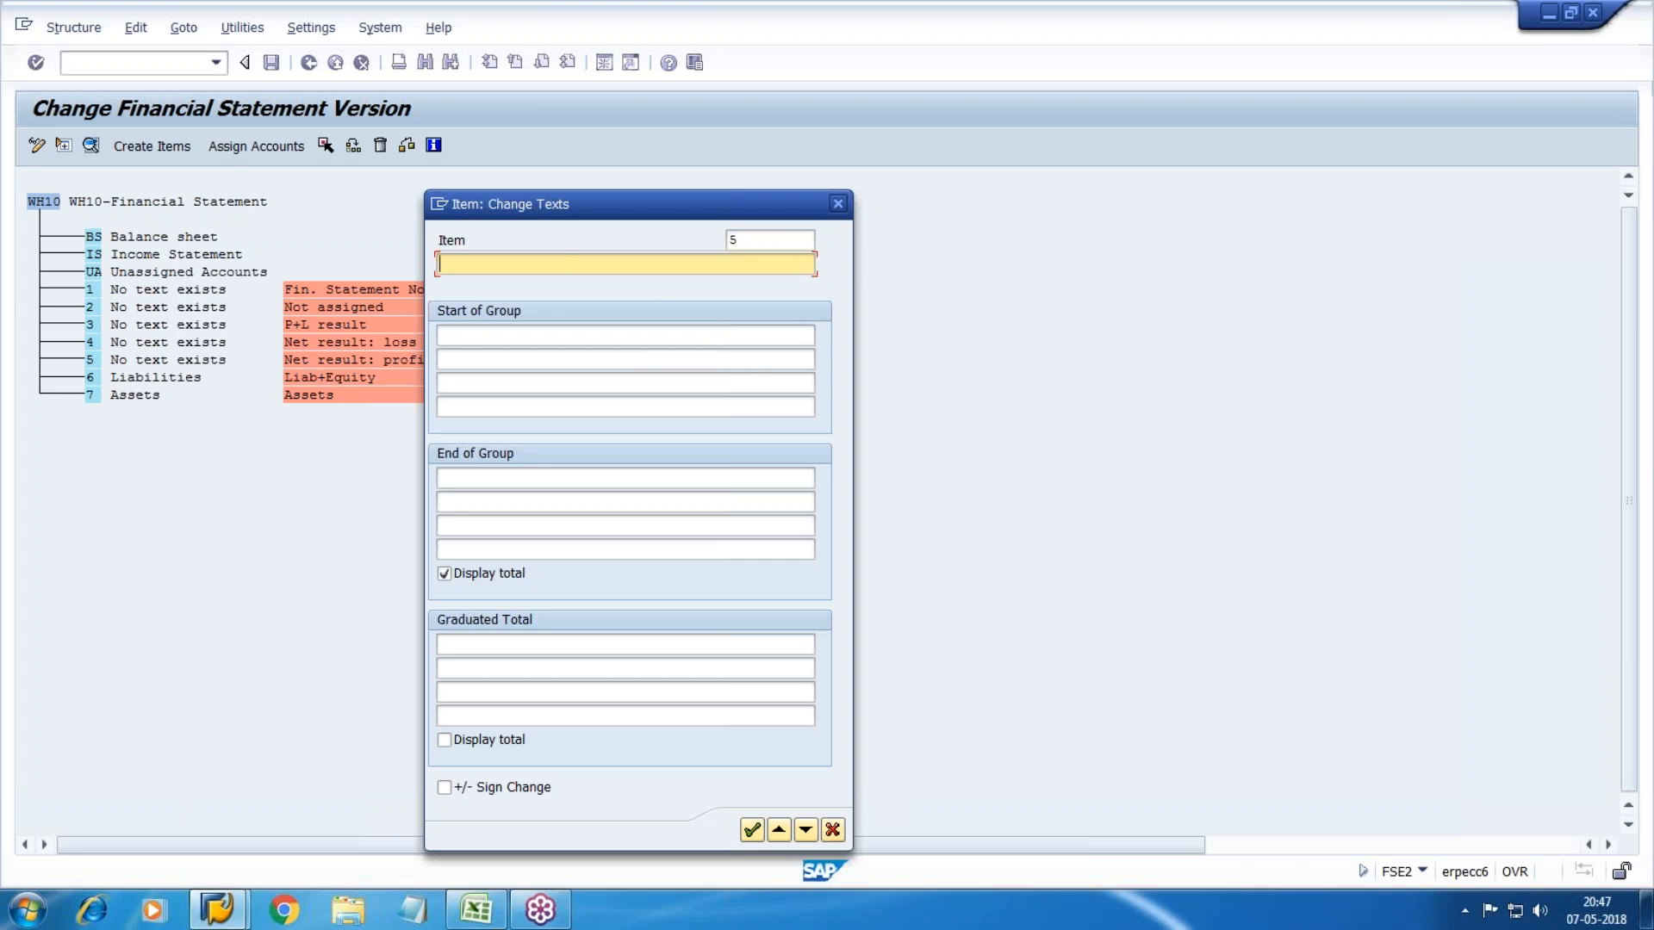
type("Net")
type("Profit transfered to Capital")
left_click(754, 830)
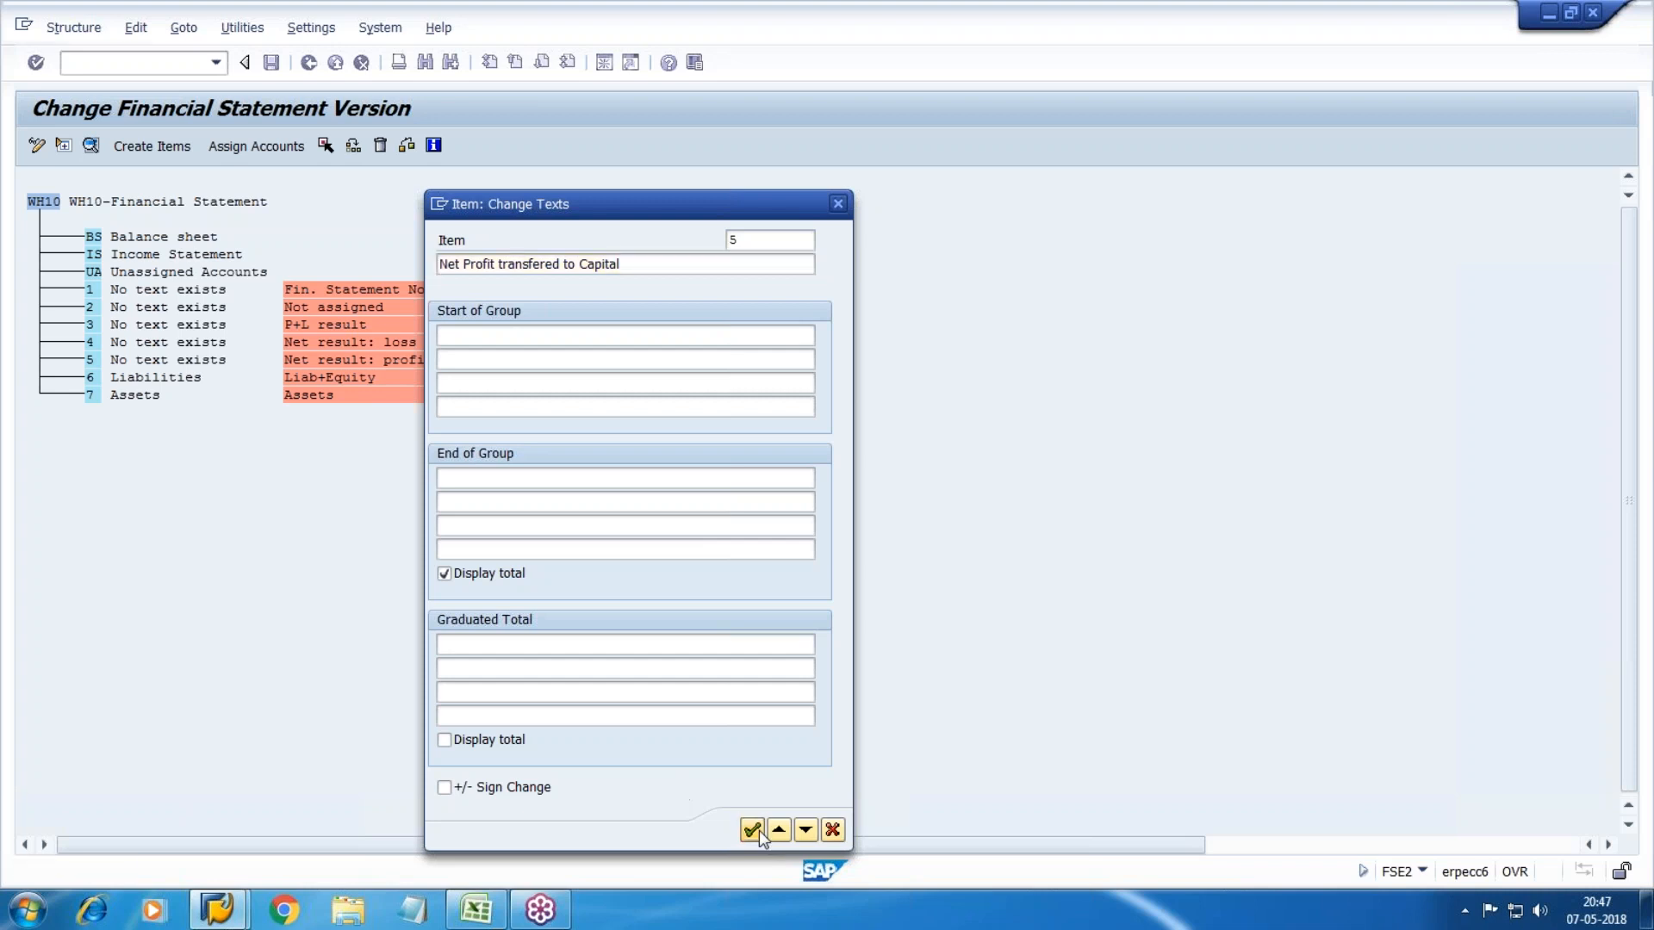
Step: Name item 4, the Net result: loss special item, "Net loss transfered to Loss"
double_click(173, 352)
key("Tab")
type("Net")
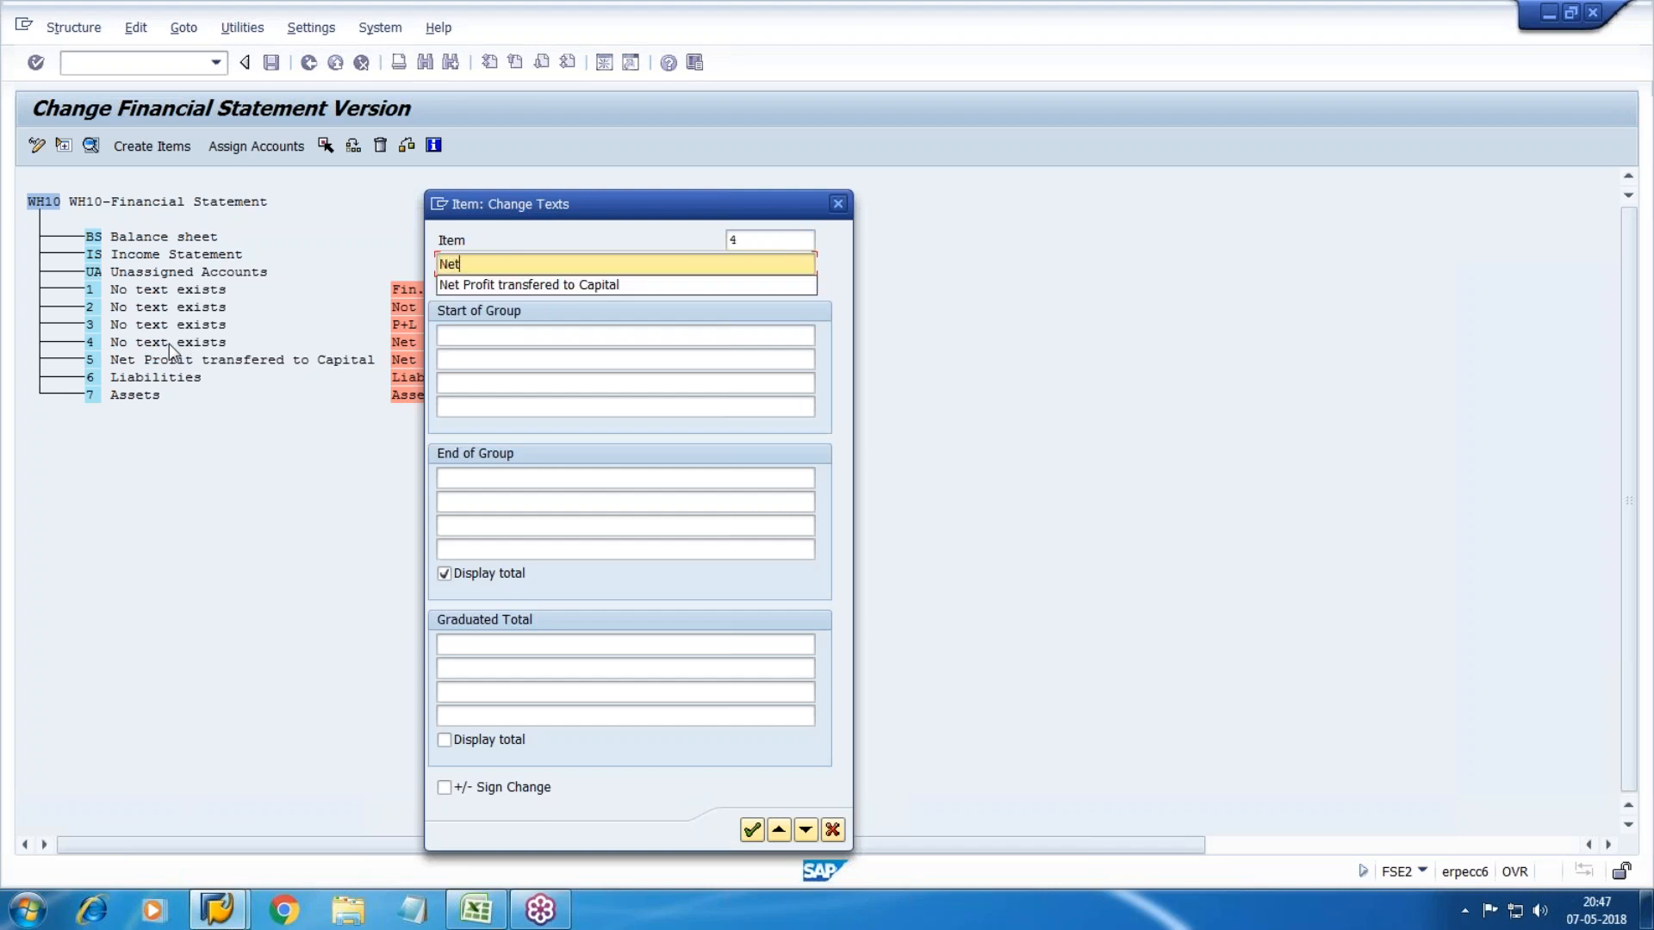
type(" loss ")
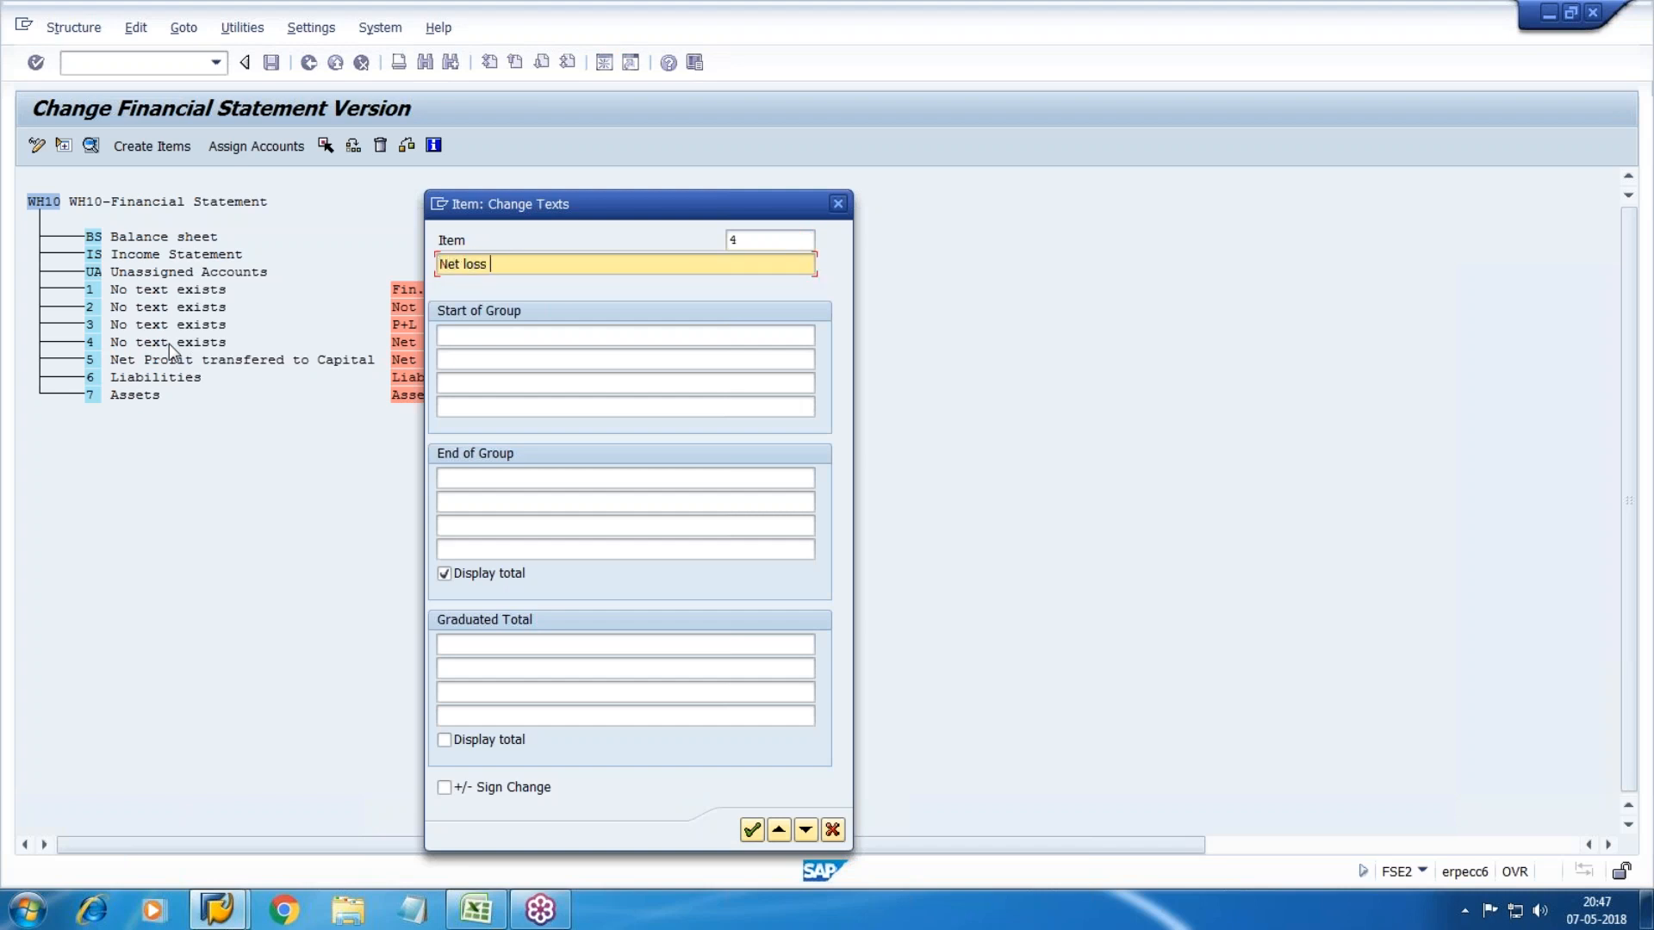
type("transfered to Loss")
left_click(752, 830)
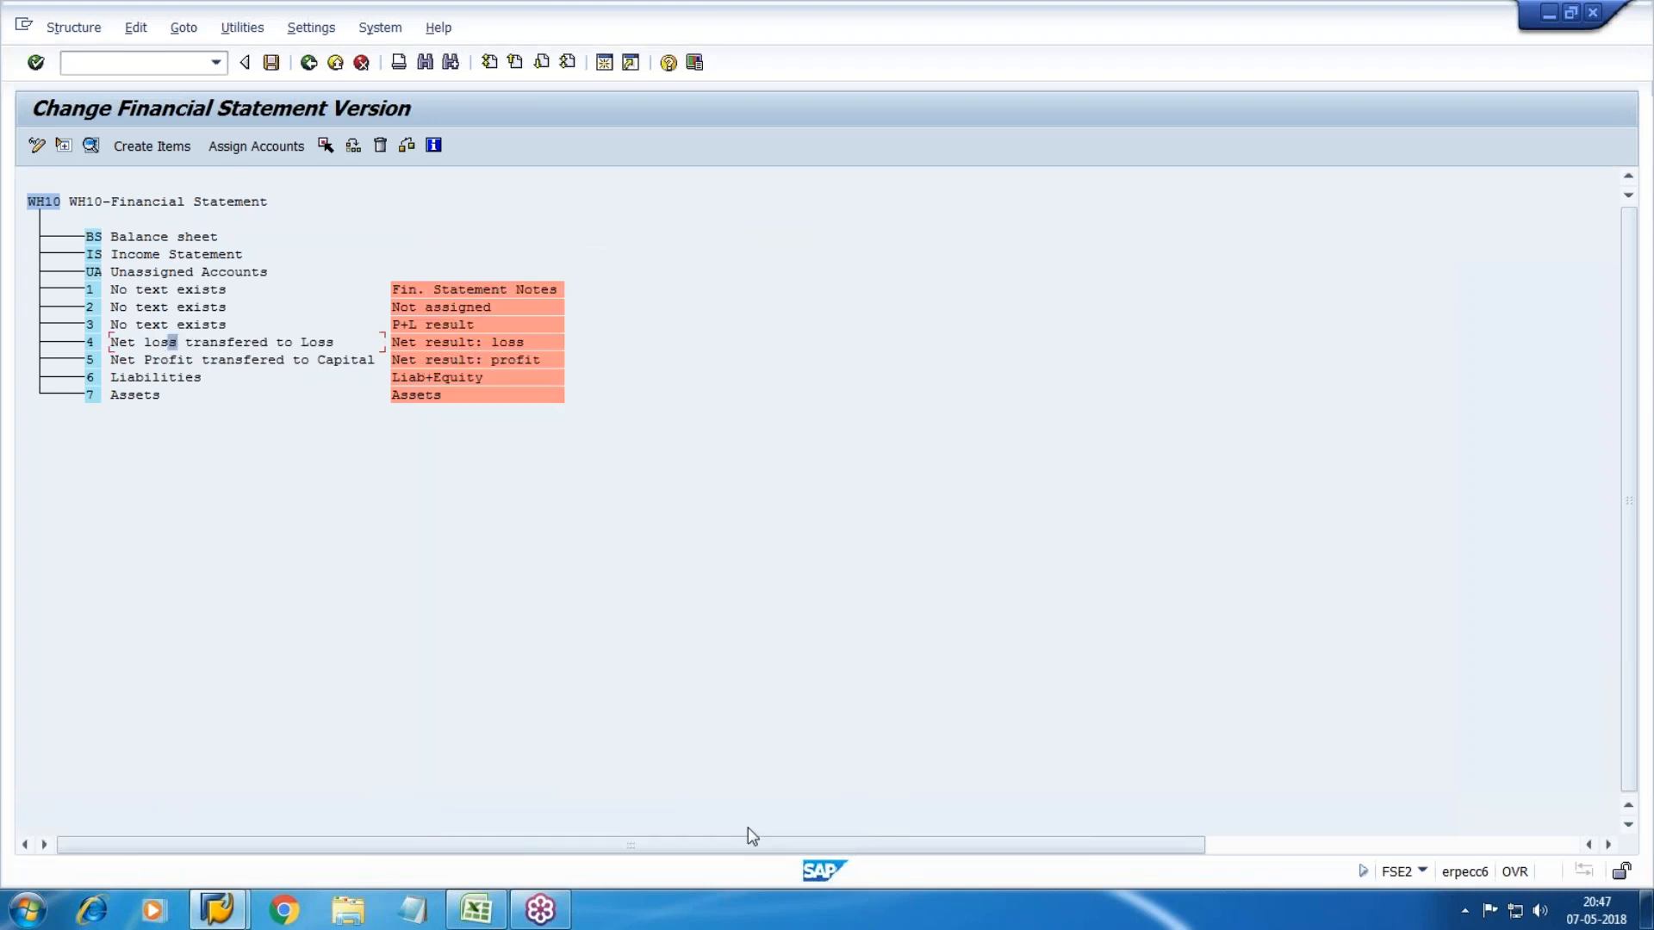
Step: Name item 3, the P+L result special item, "Net Results"
double_click(148, 326)
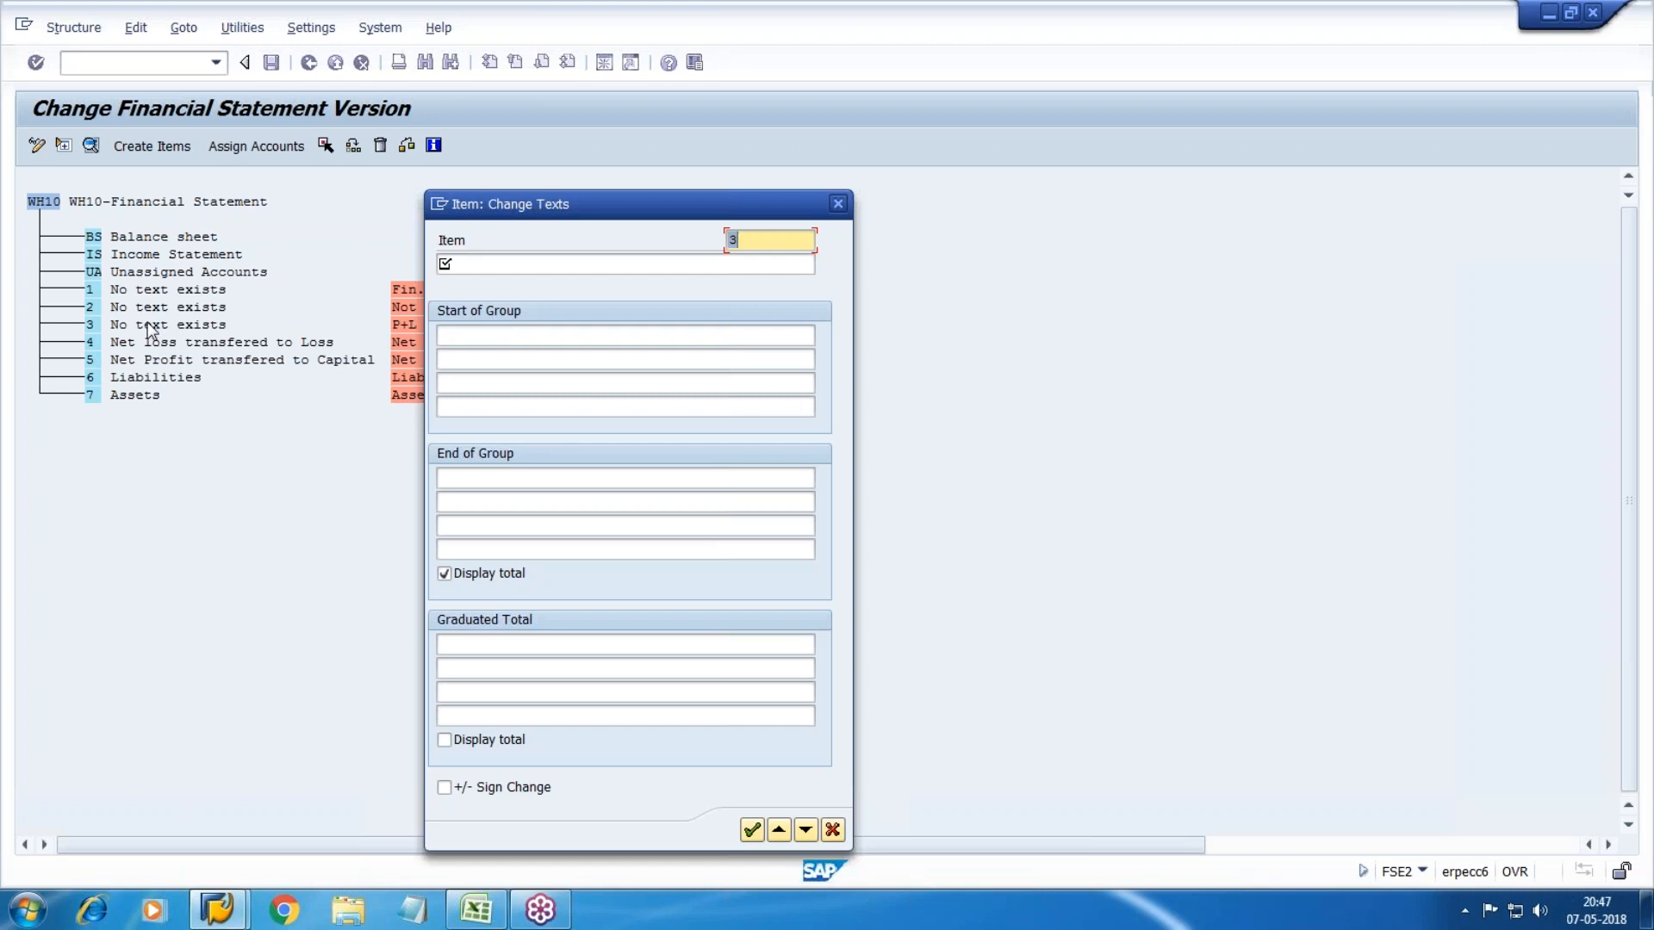
key("Tab")
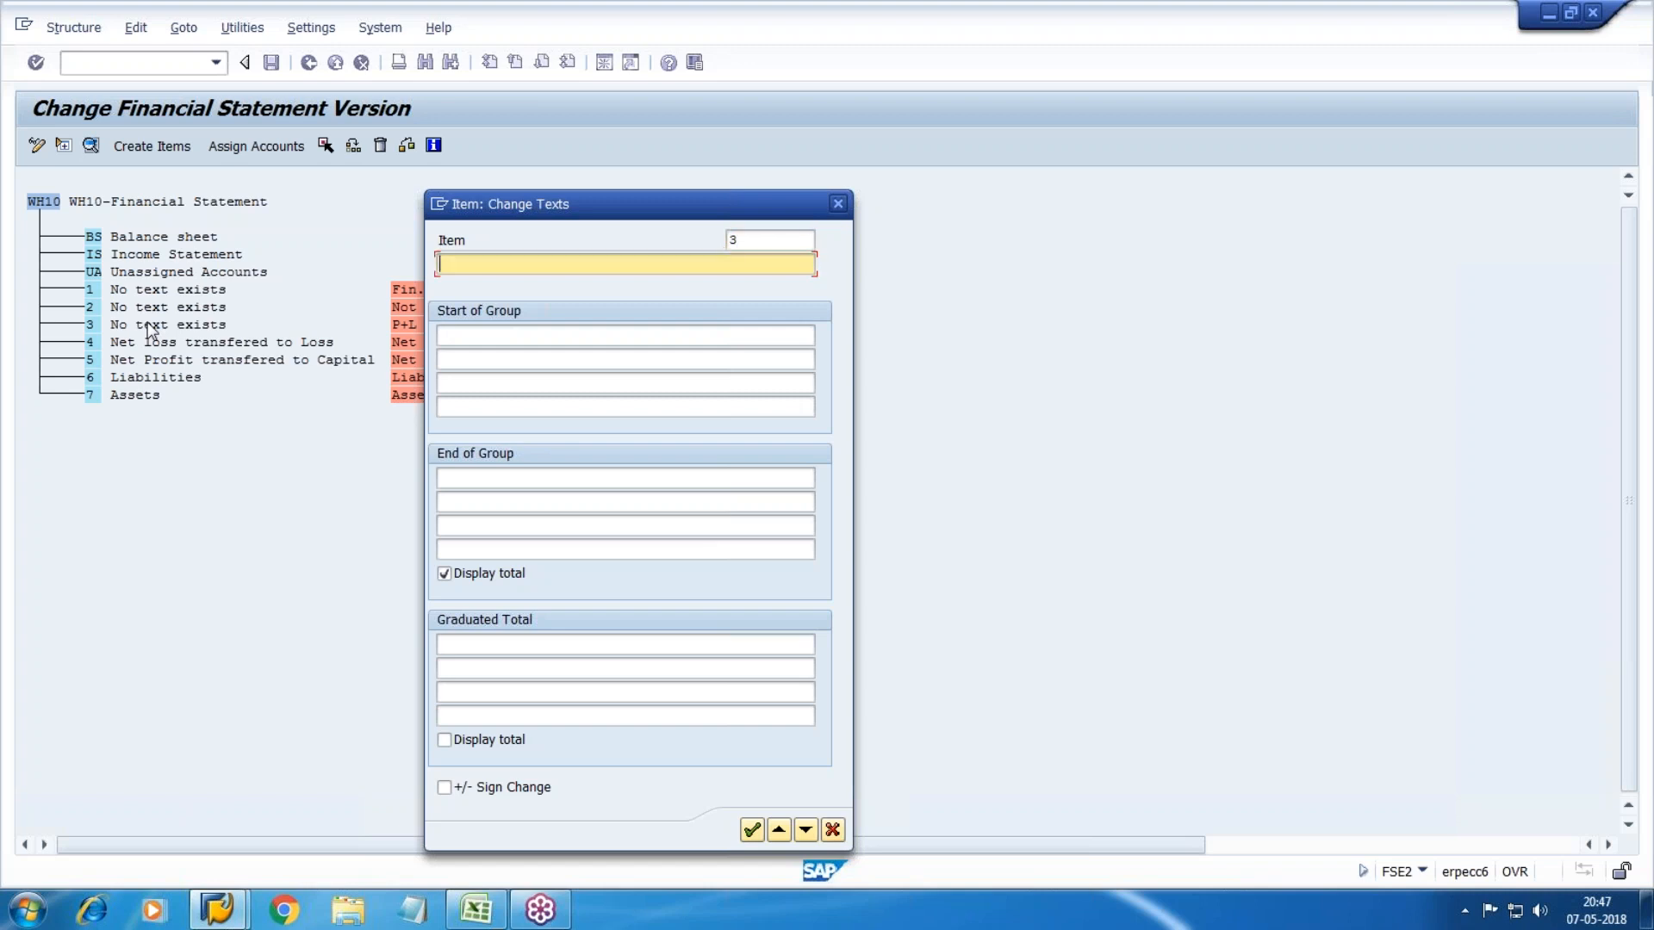
type("Net")
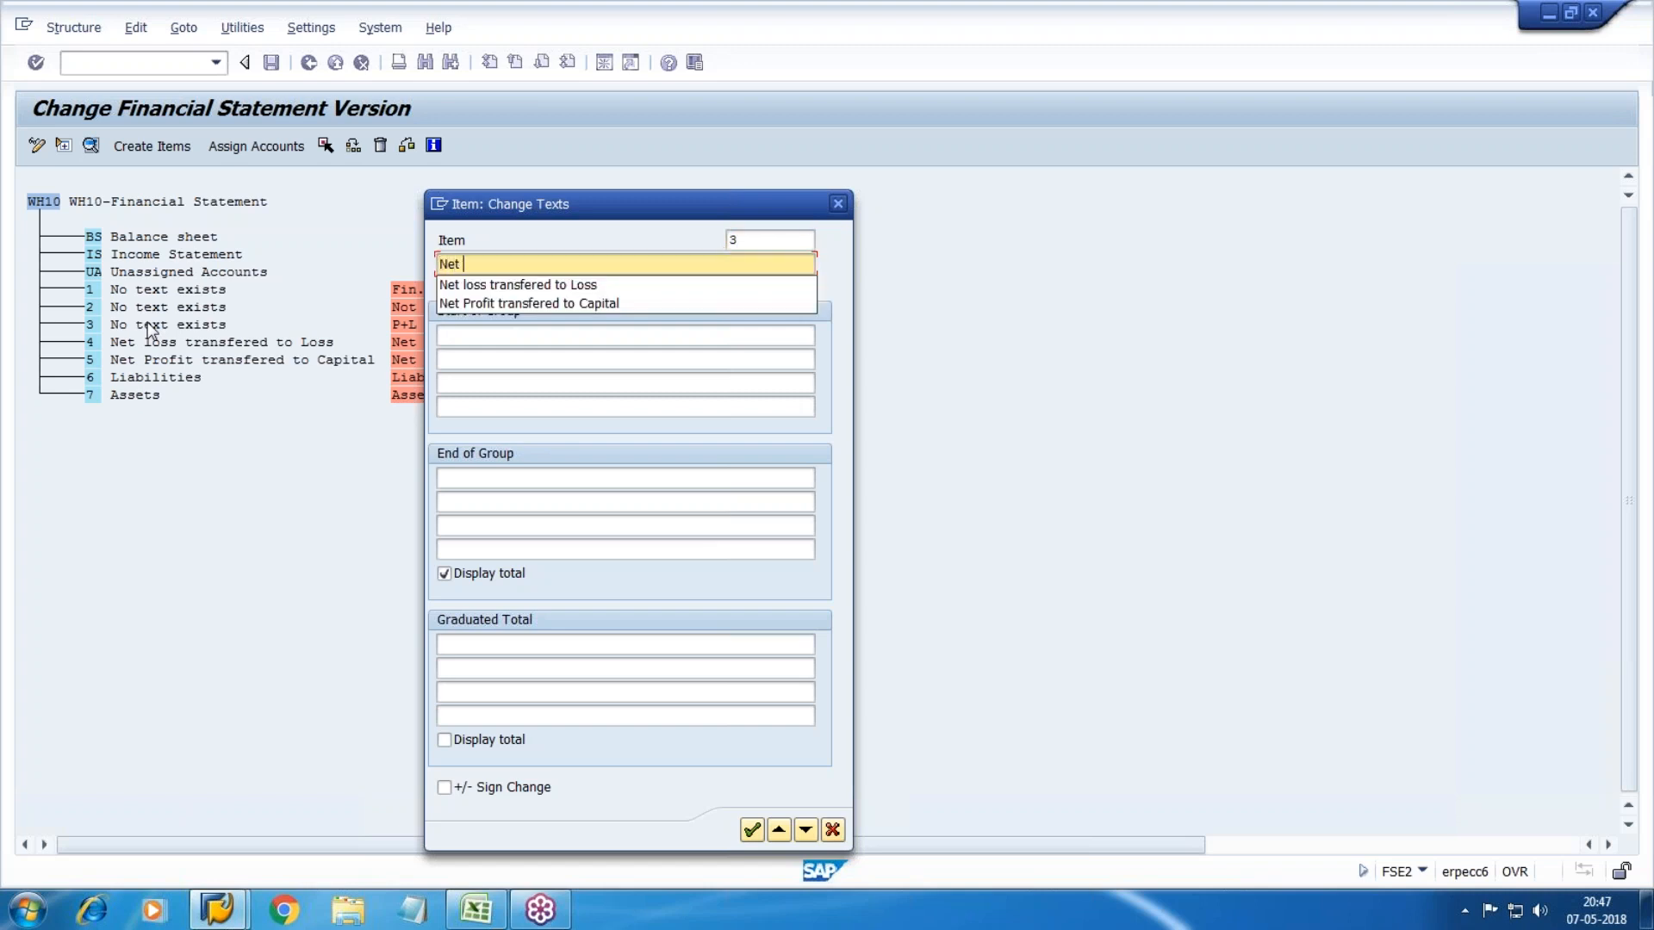
type(" Results")
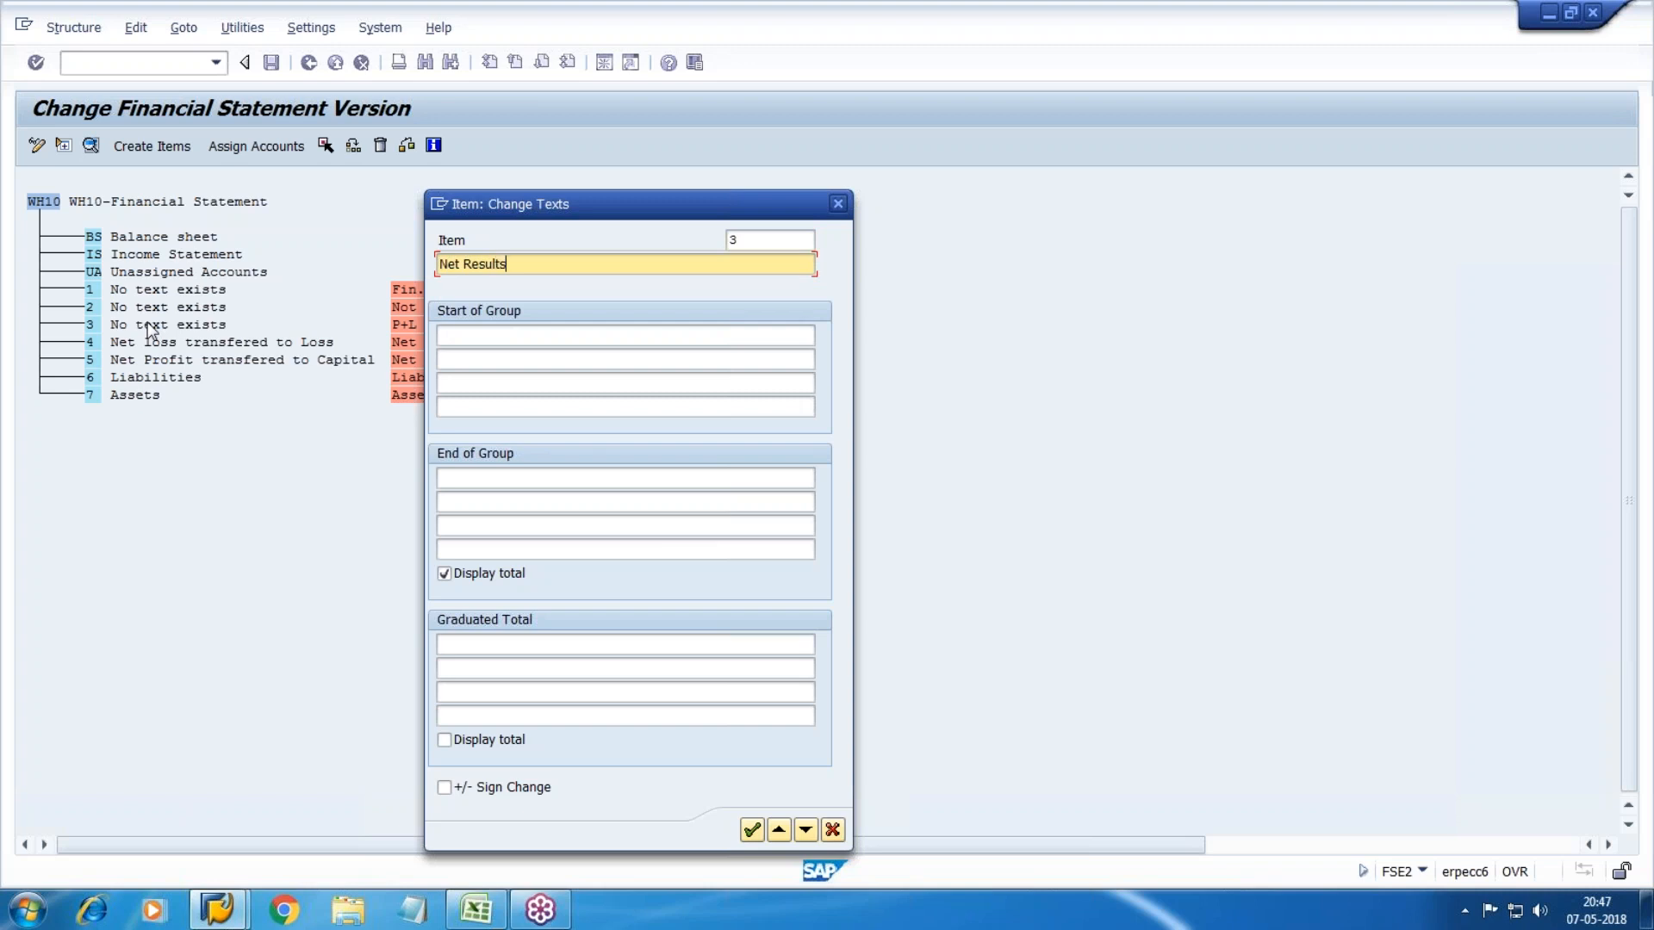
left_click(752, 829)
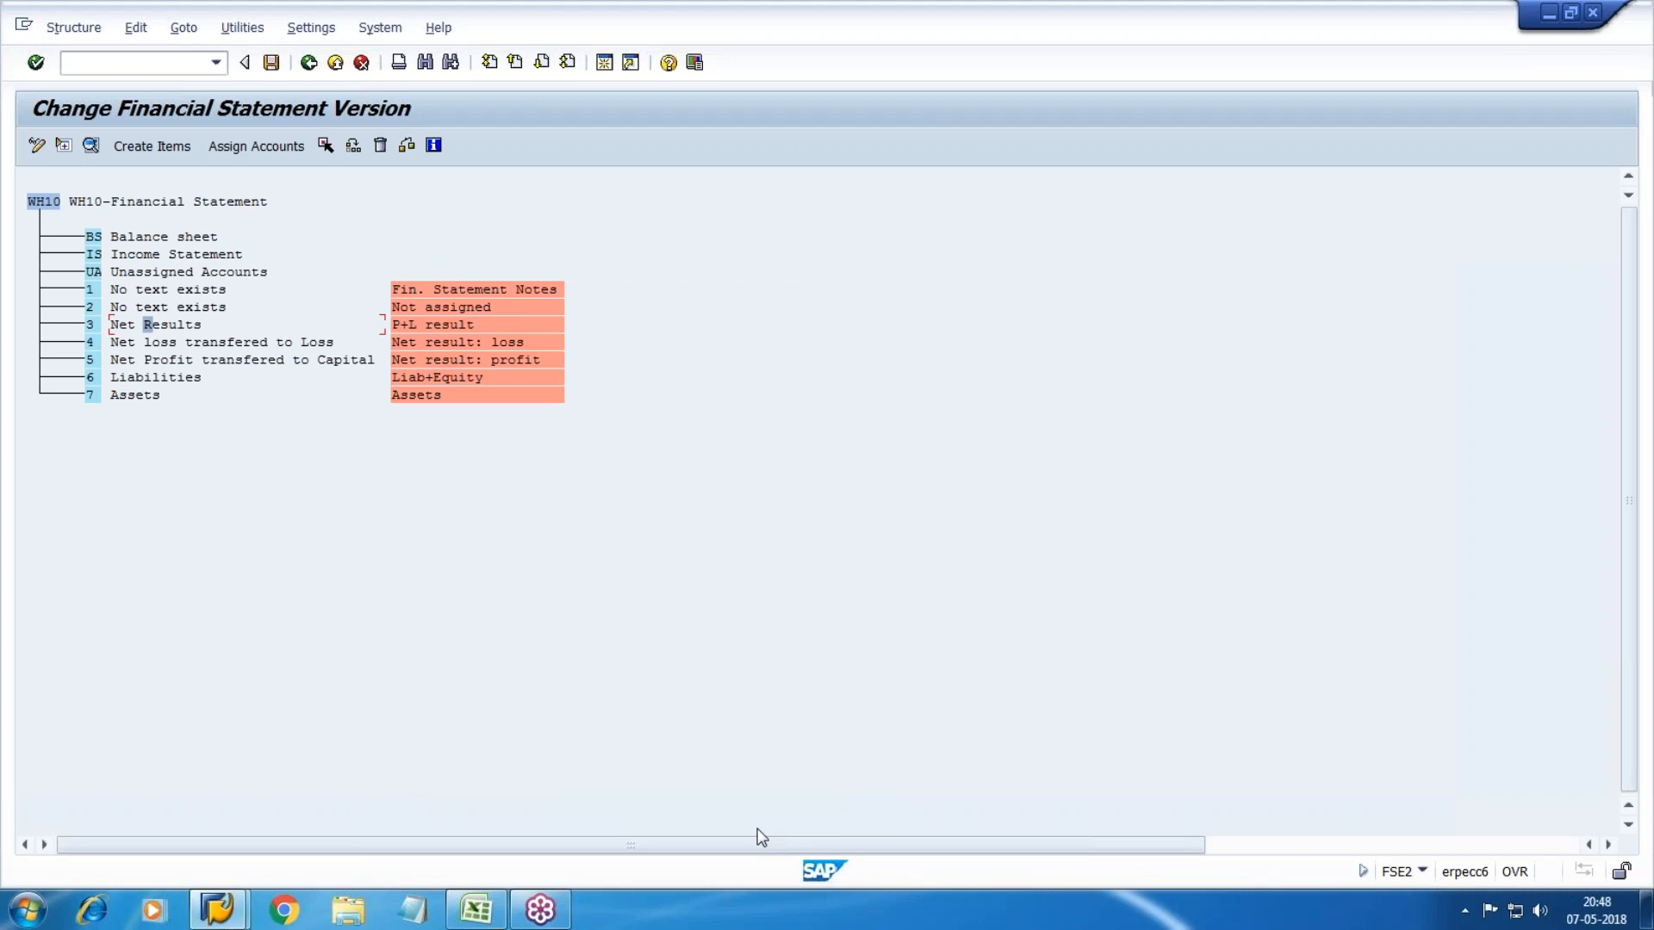
Step: Name item 1, the Fin. Statement Notes special item, "Notes"
double_click(147, 293)
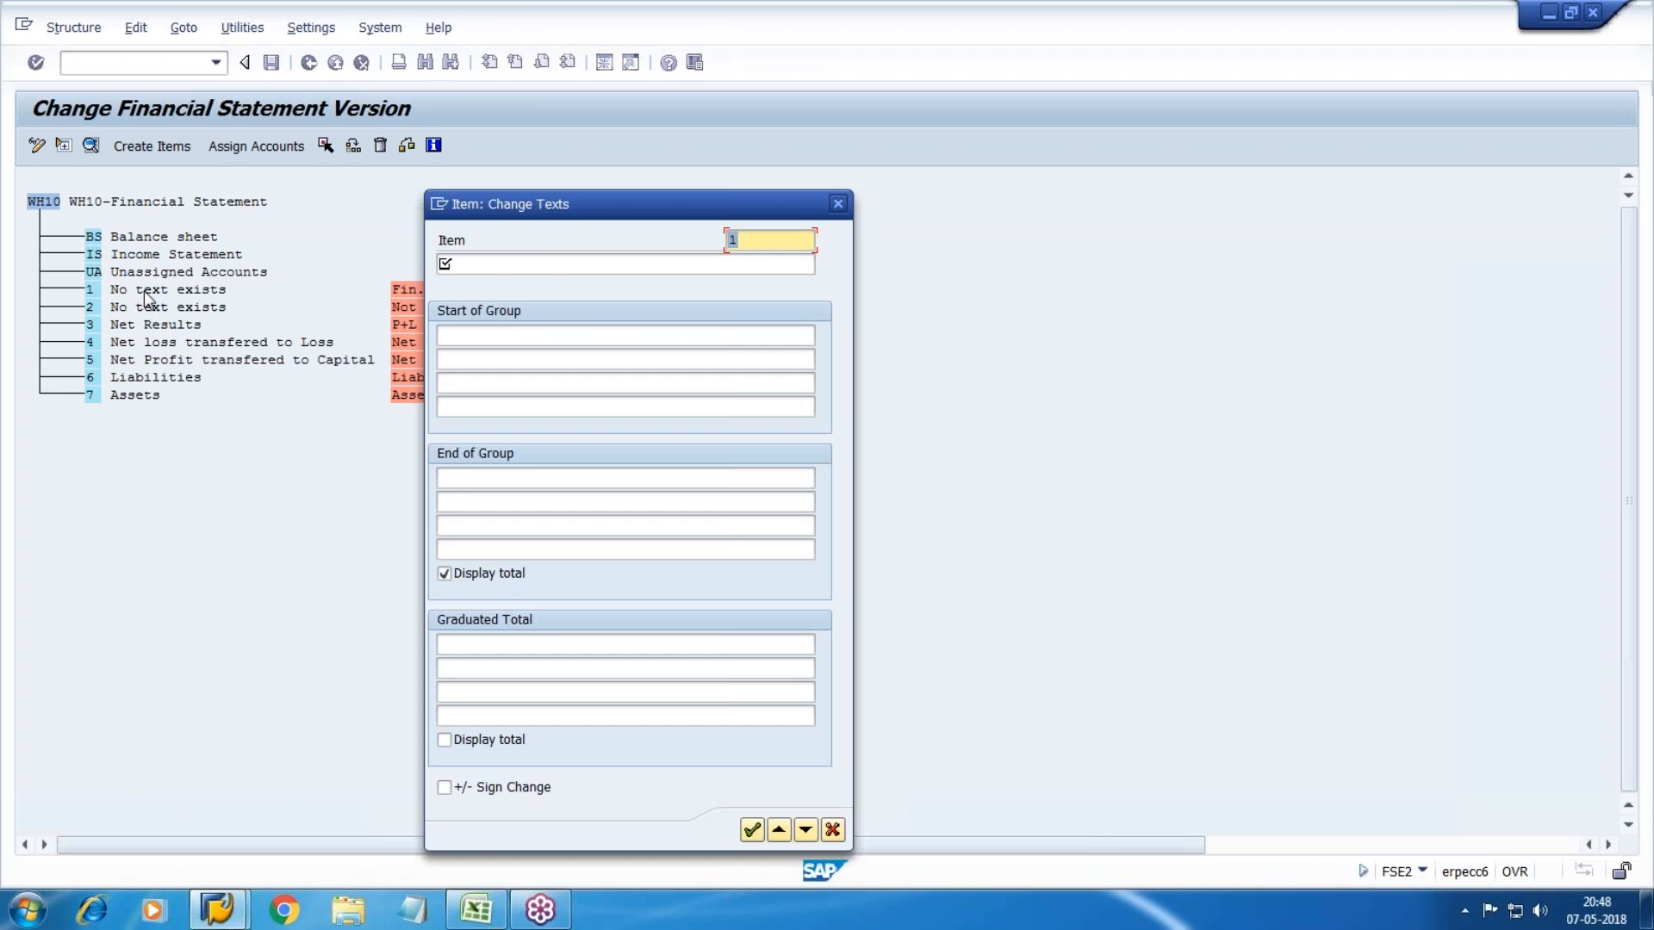
key("Tab")
type("Notes")
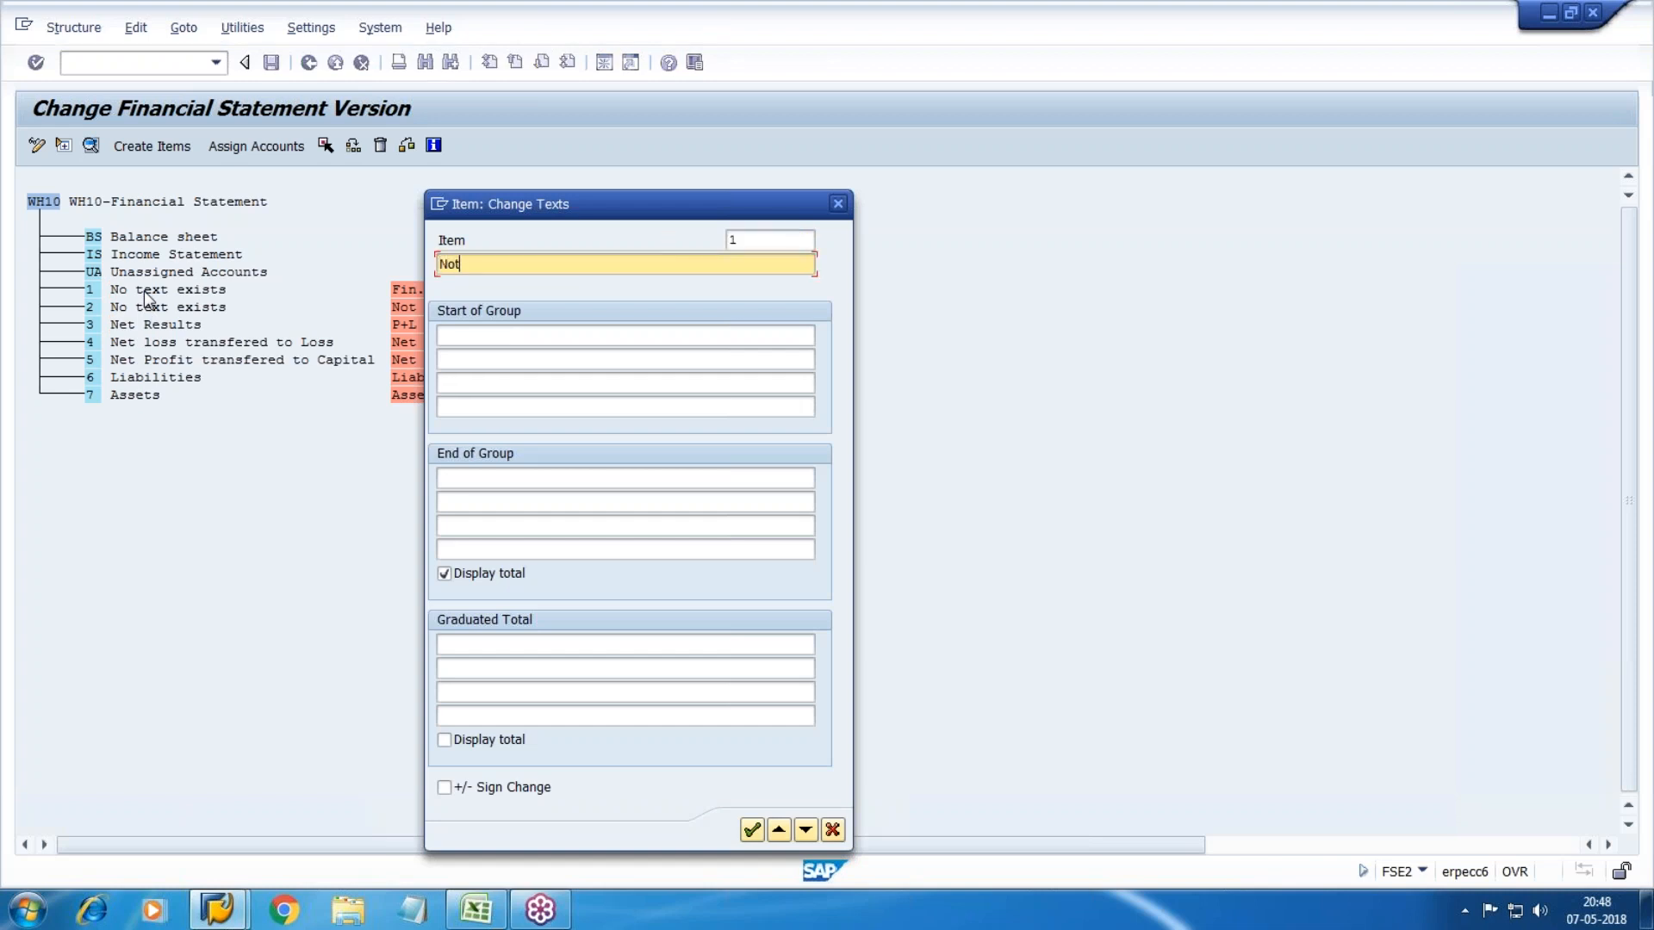
left_click(756, 832)
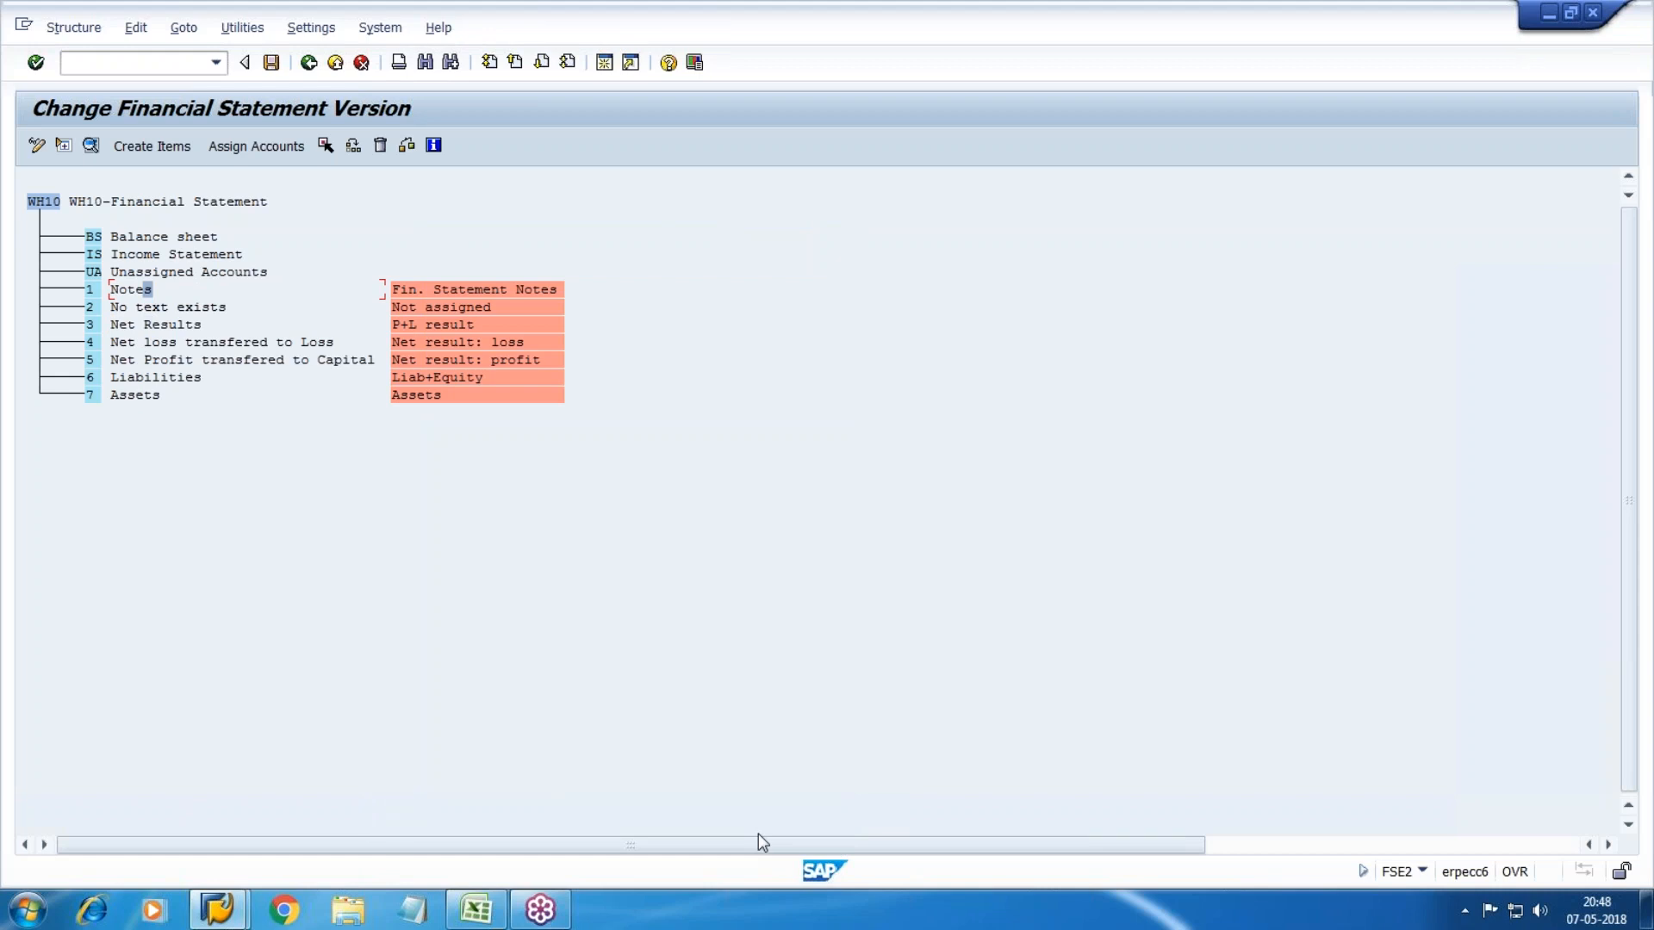
Step: Name item 2, the Not assigned special item, "Unassigned Accounts"
double_click(116, 308)
type("Unassi")
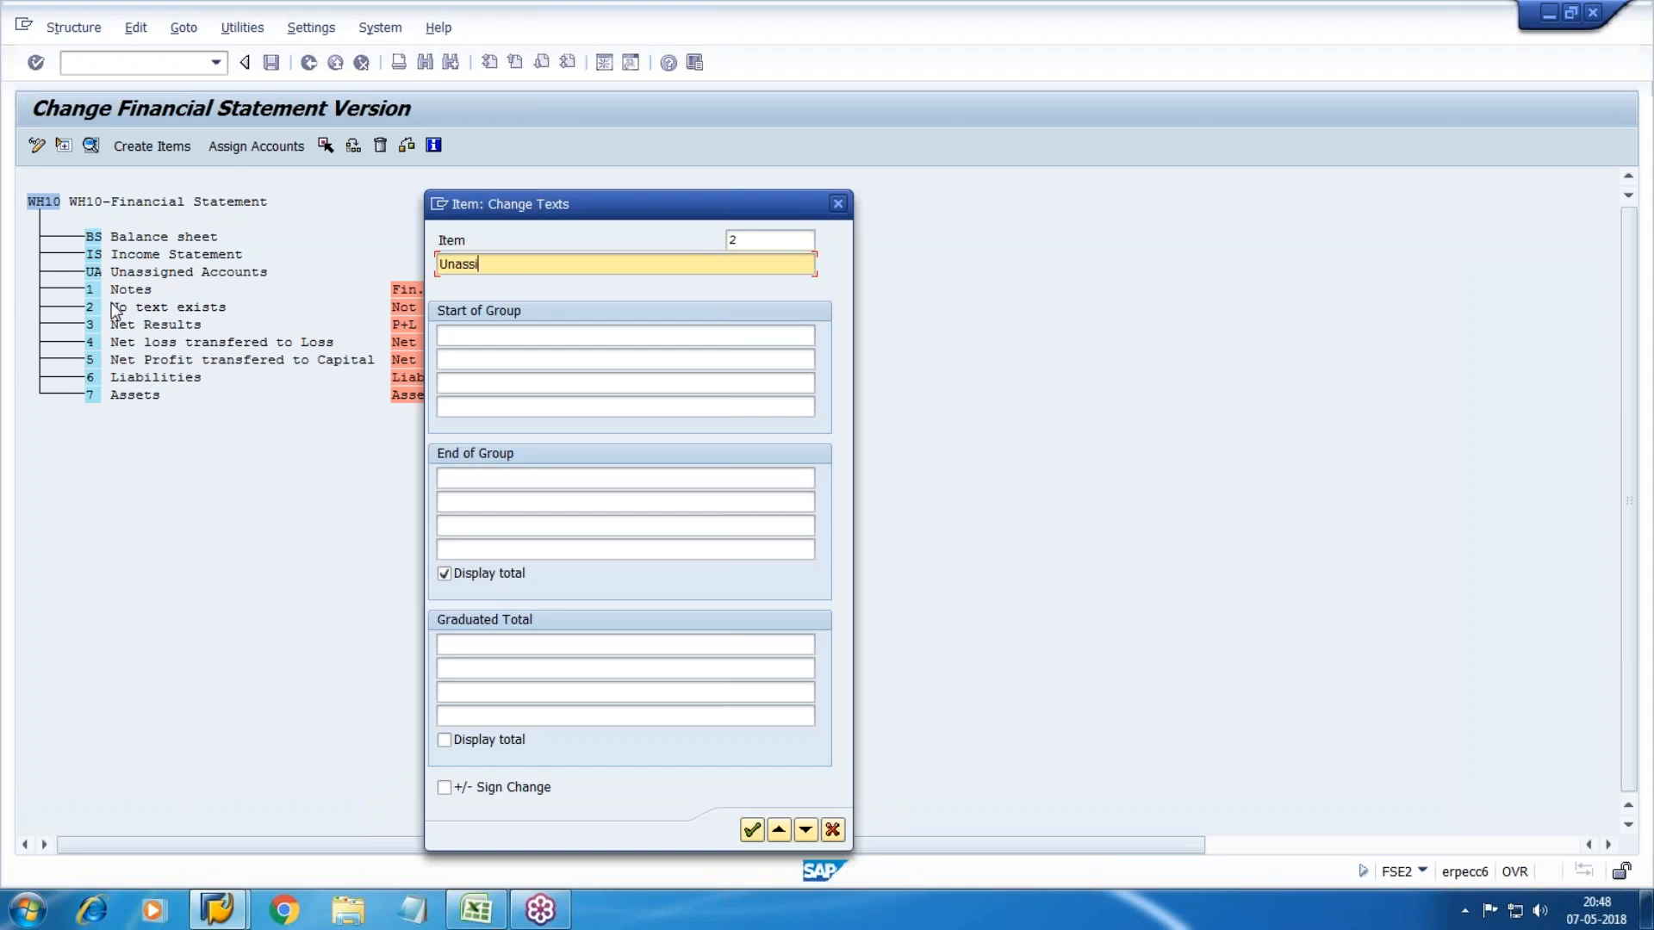
type("gned Accounts")
left_click(754, 829)
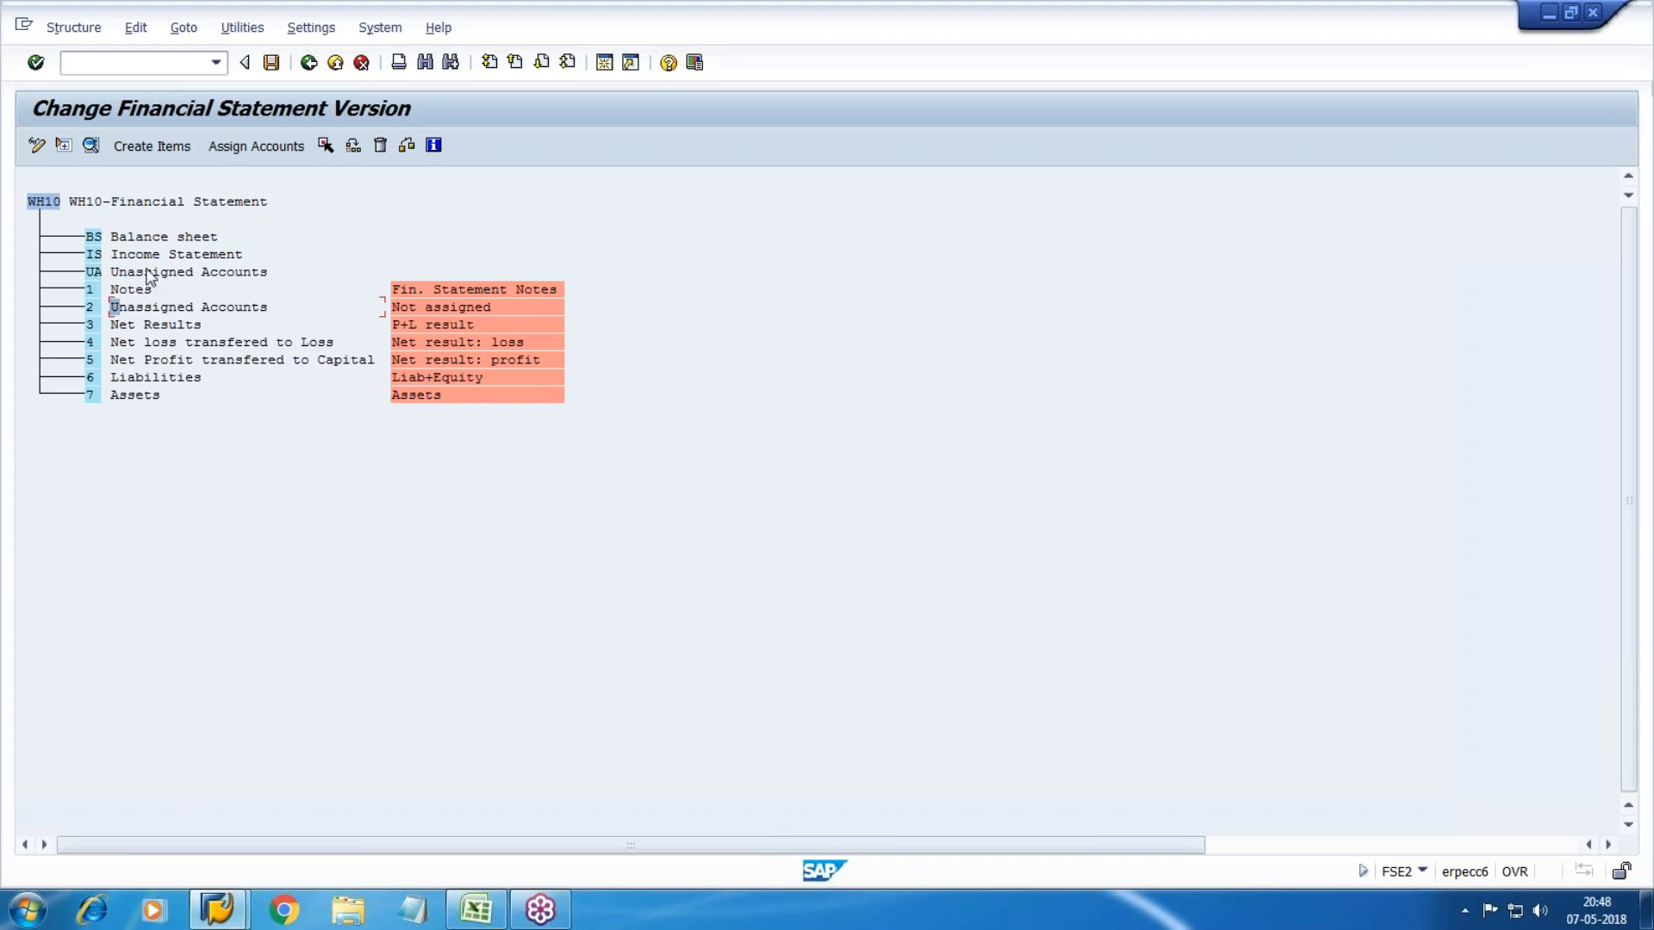
Step: Select item 7 Assets as the node to reassign
left_click(89, 395)
left_click(325, 145)
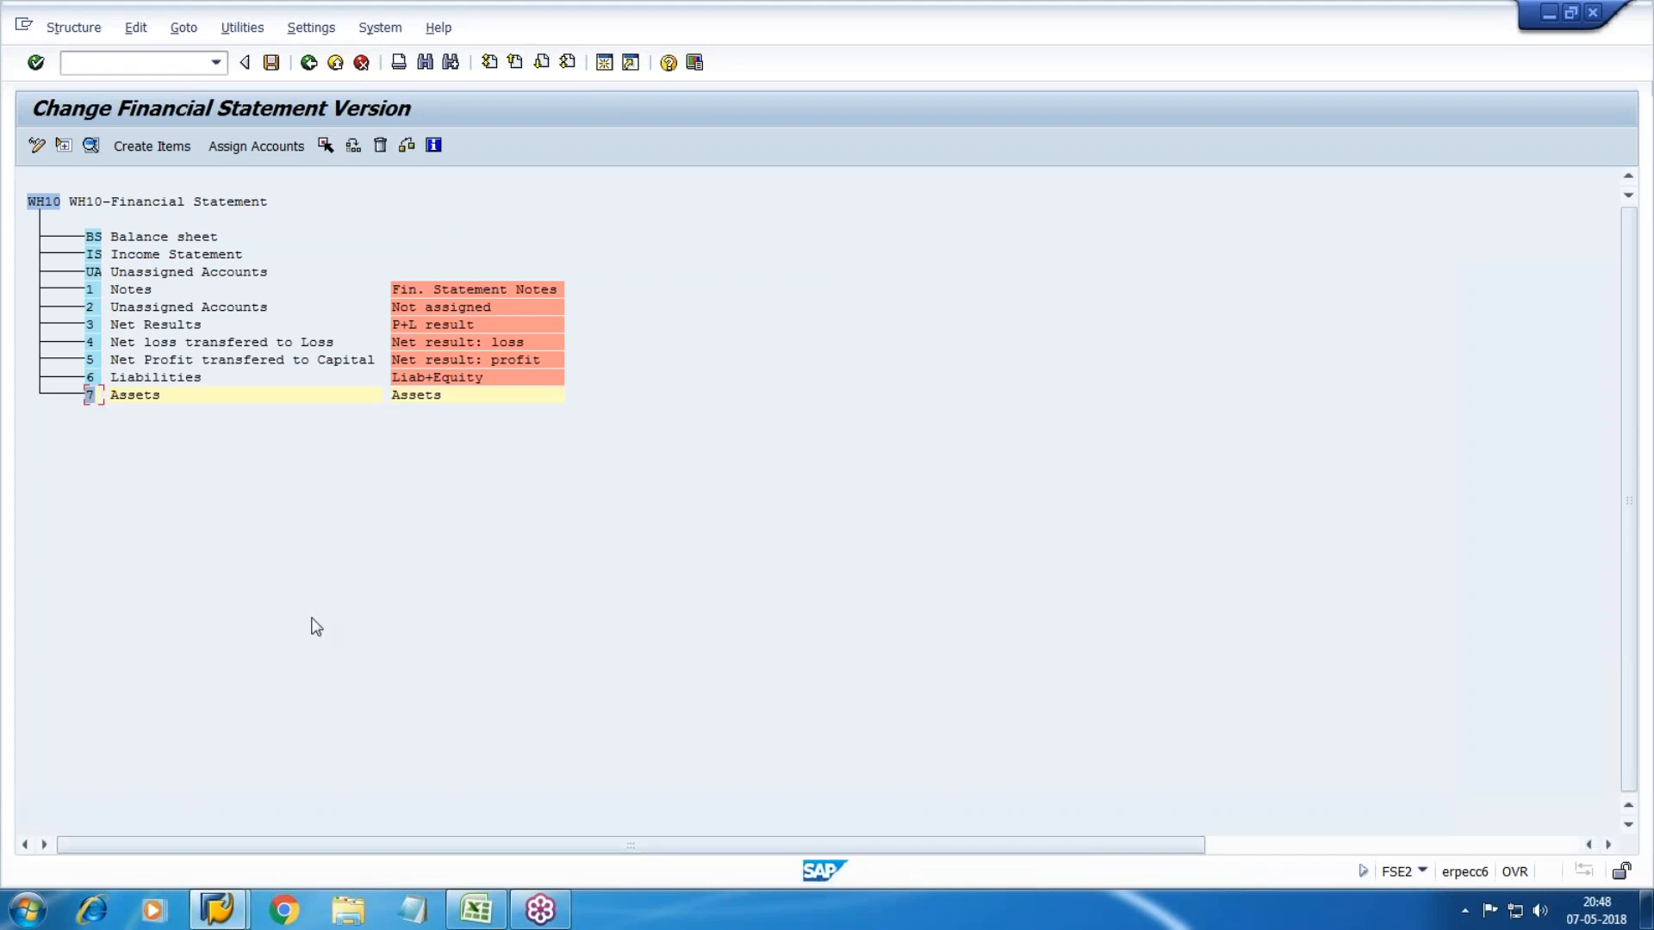
left_click(1642, 271)
left_click(1472, 317)
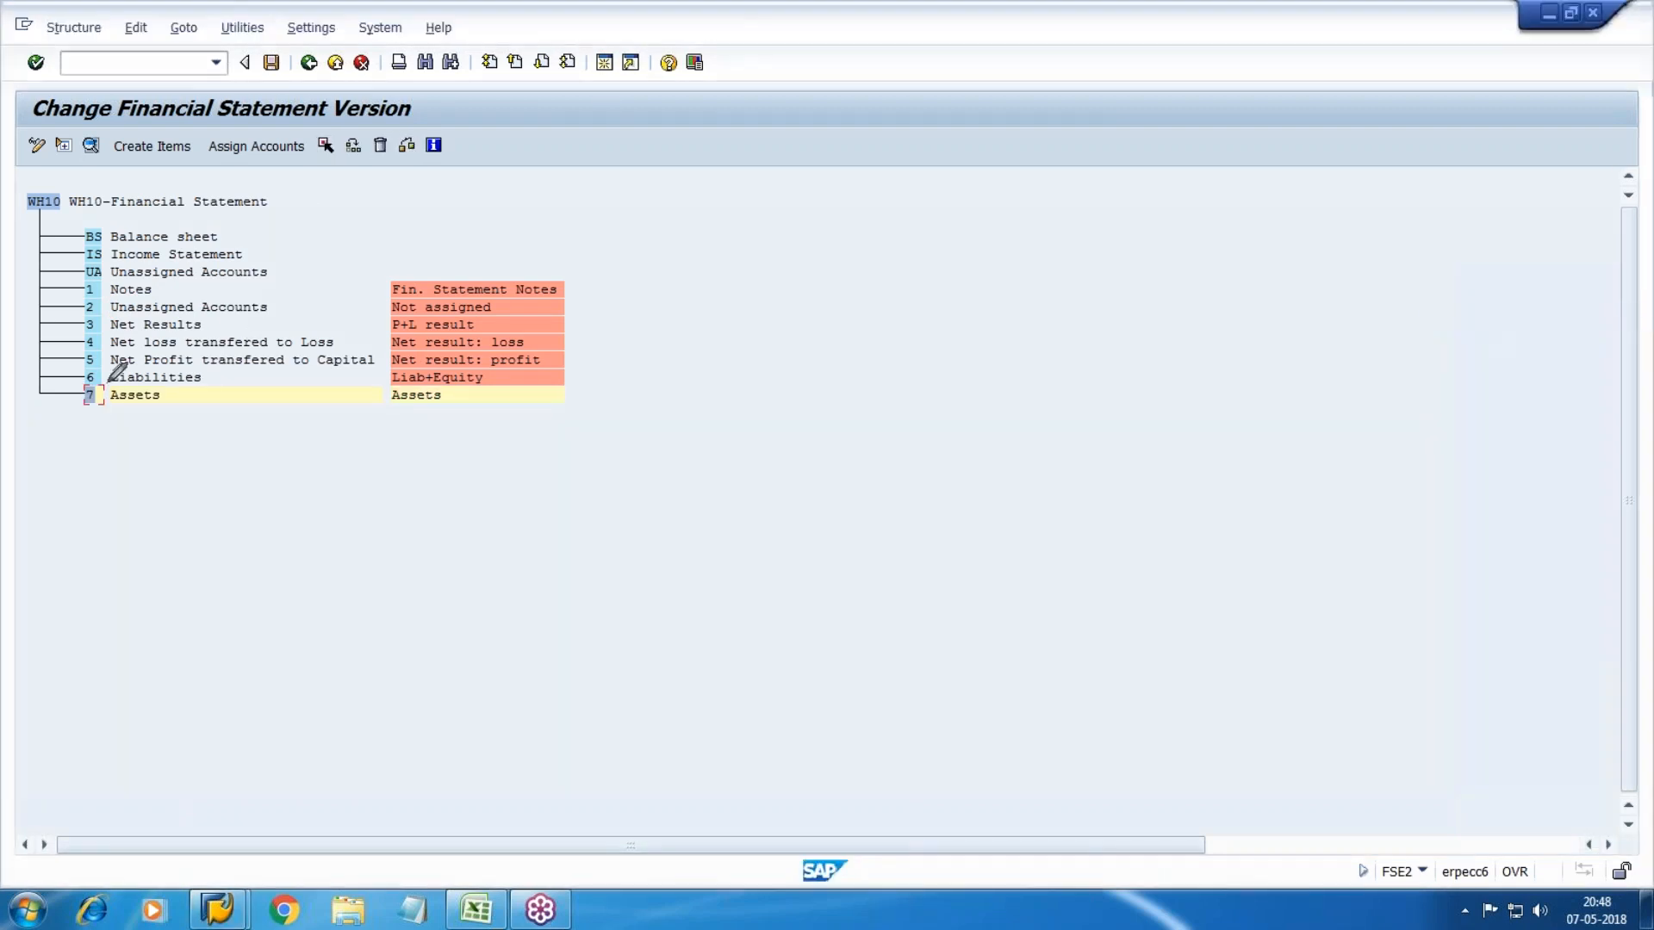
mouse_move(87, 401)
left_mouse_down()
mouse_move(67, 239)
mouse_move(96, 245)
left_mouse_up()
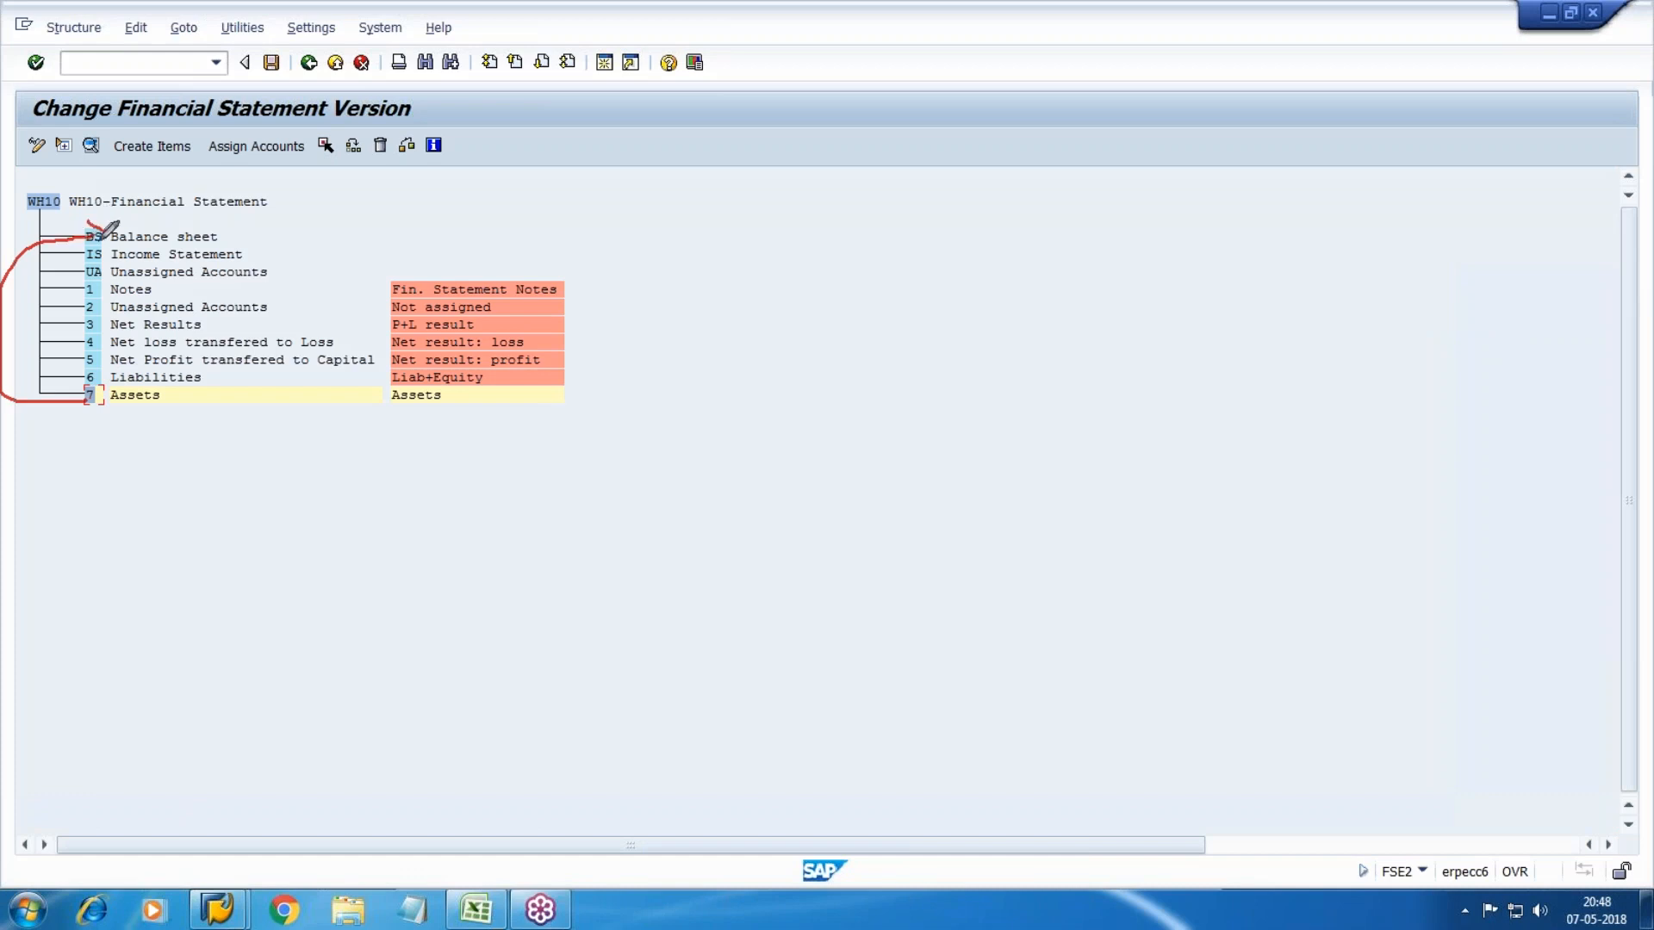
left_click(1487, 397)
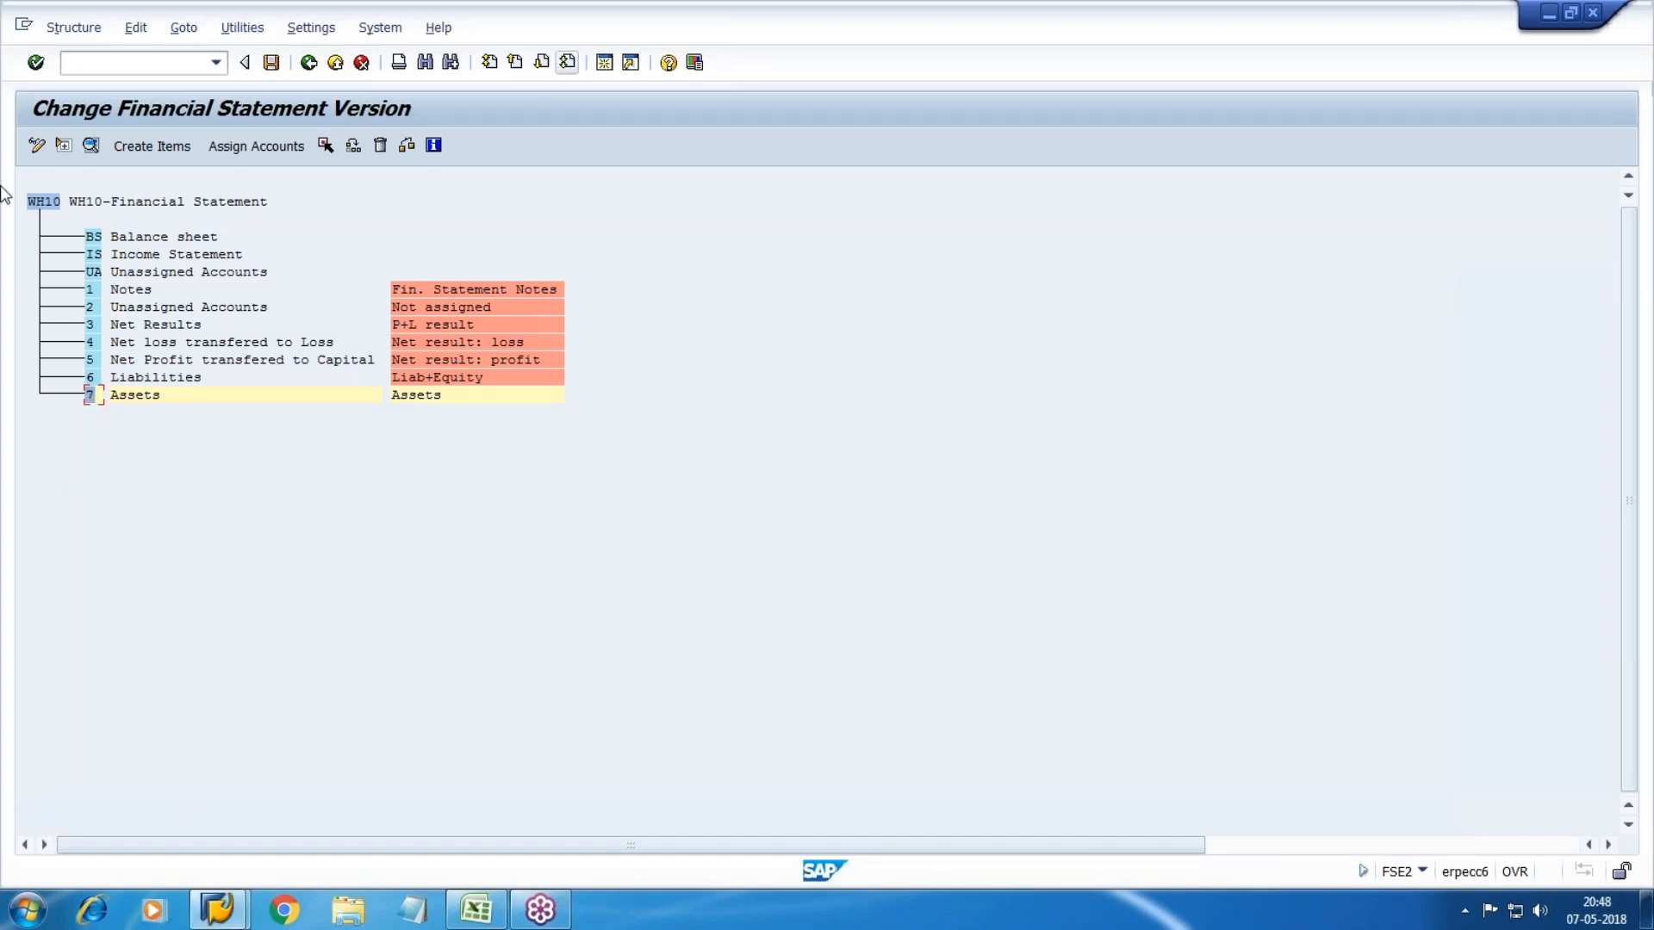
Step: Reassign the selected Assets item as a subordinate of BS Balance sheet
left_click(93, 238)
left_click(349, 148)
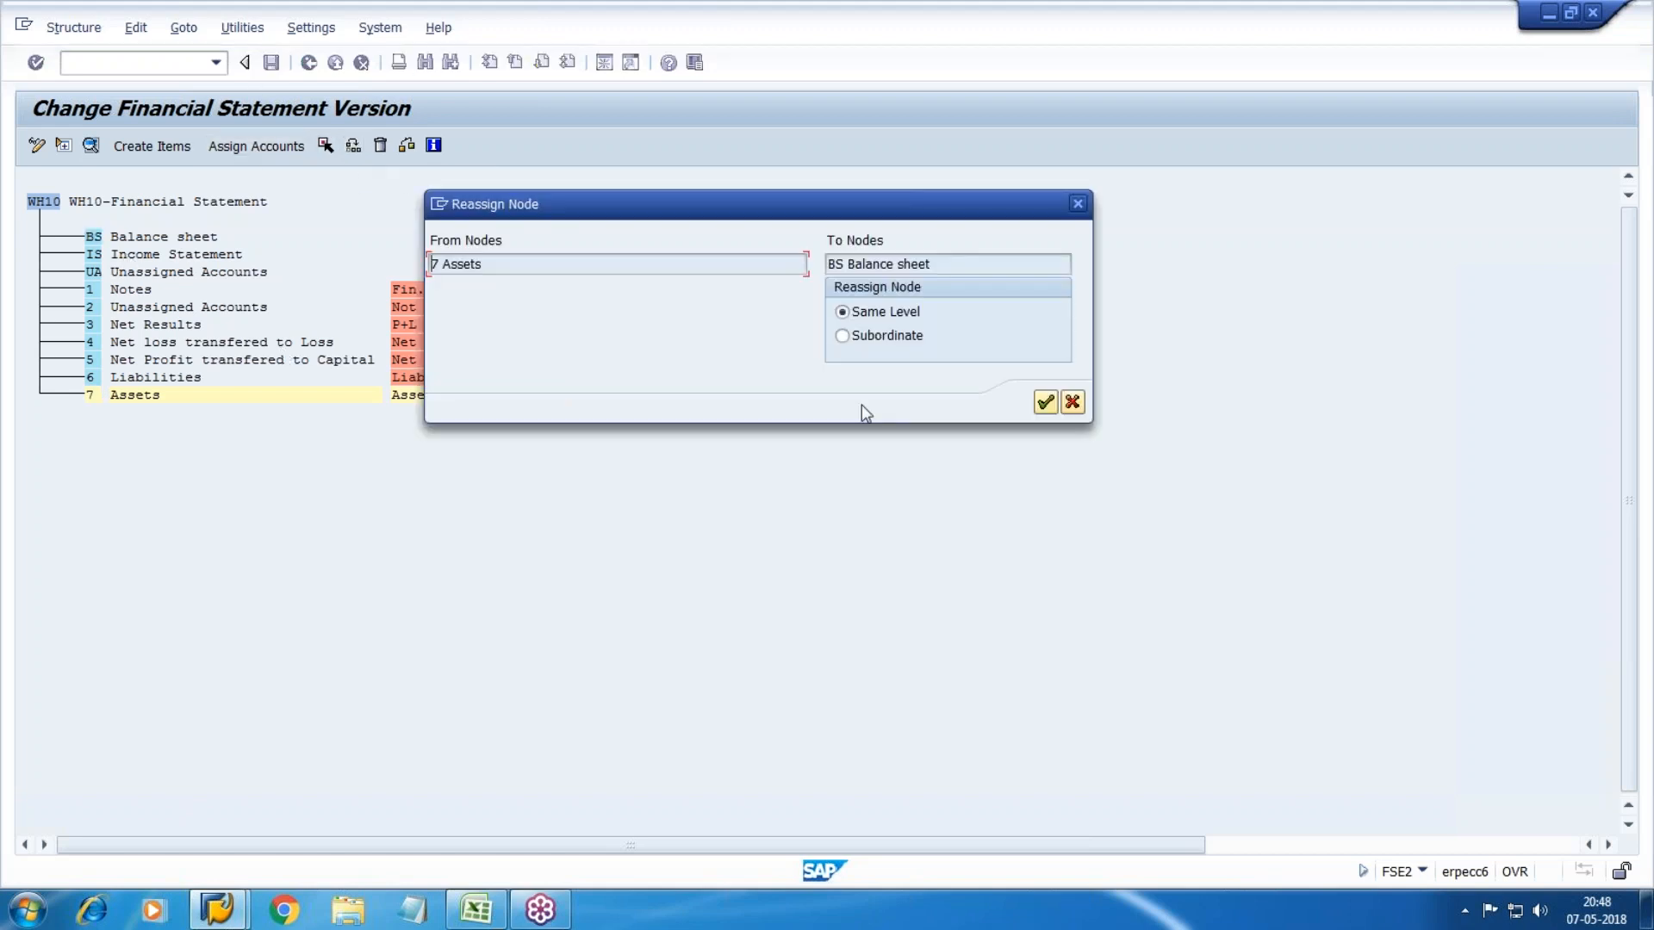
left_click(882, 336)
left_click(1045, 403)
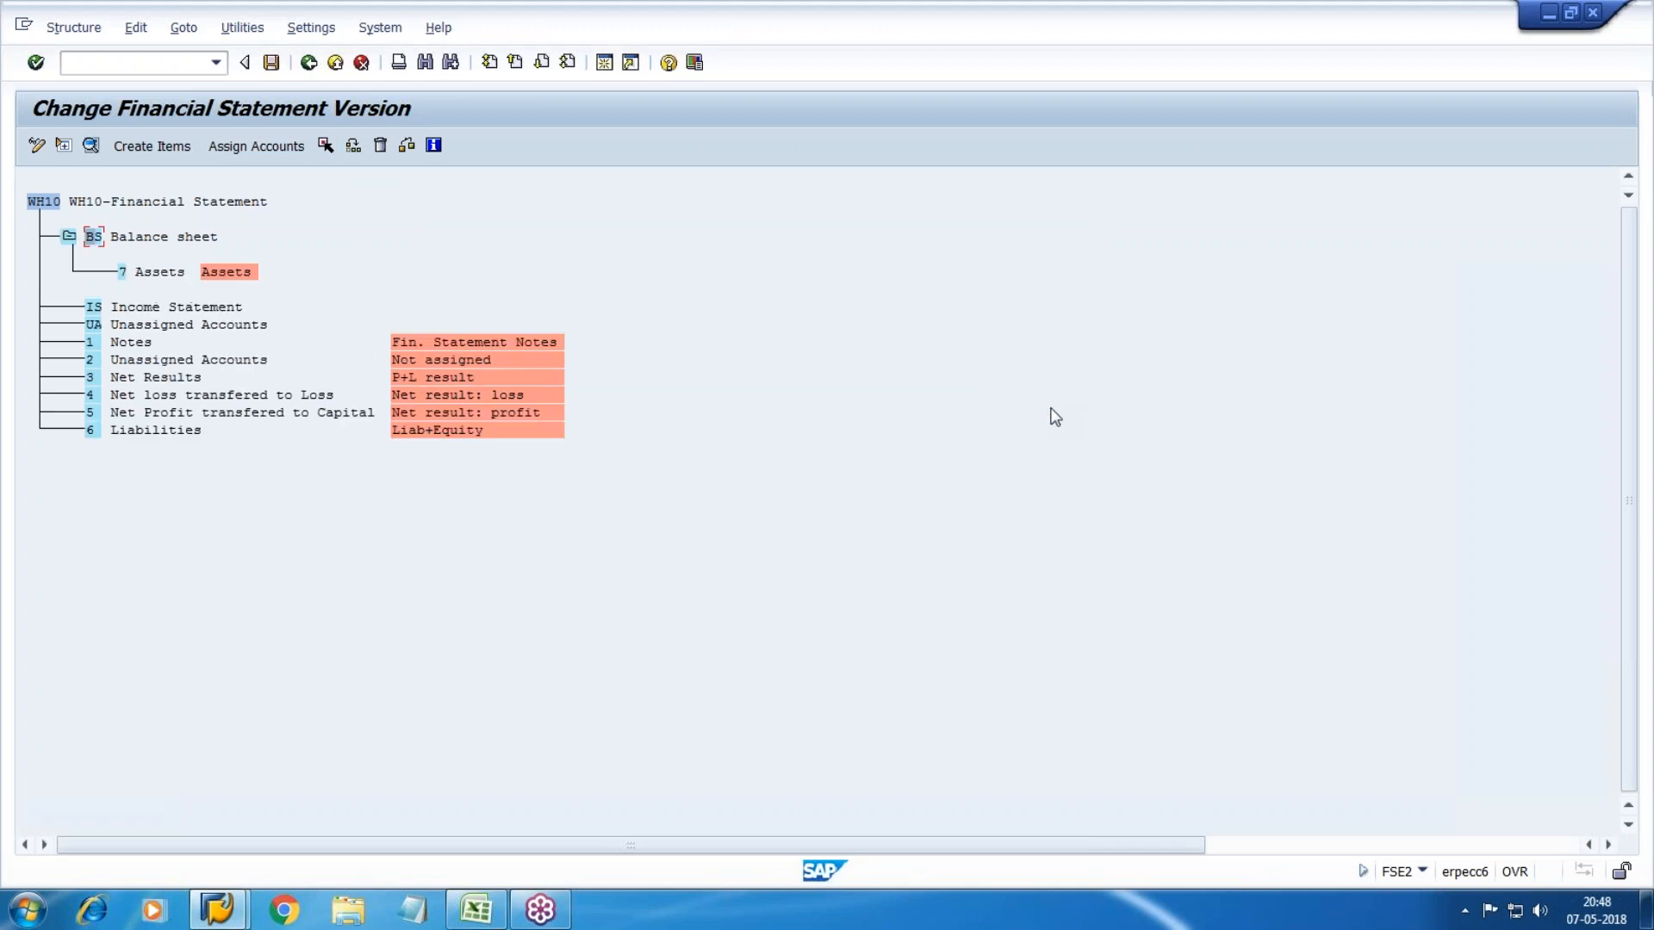
Step: Select item 6 Liabilities and reassign it as a subordinate of BS Balance sheet
left_click(89, 430)
left_click(326, 145)
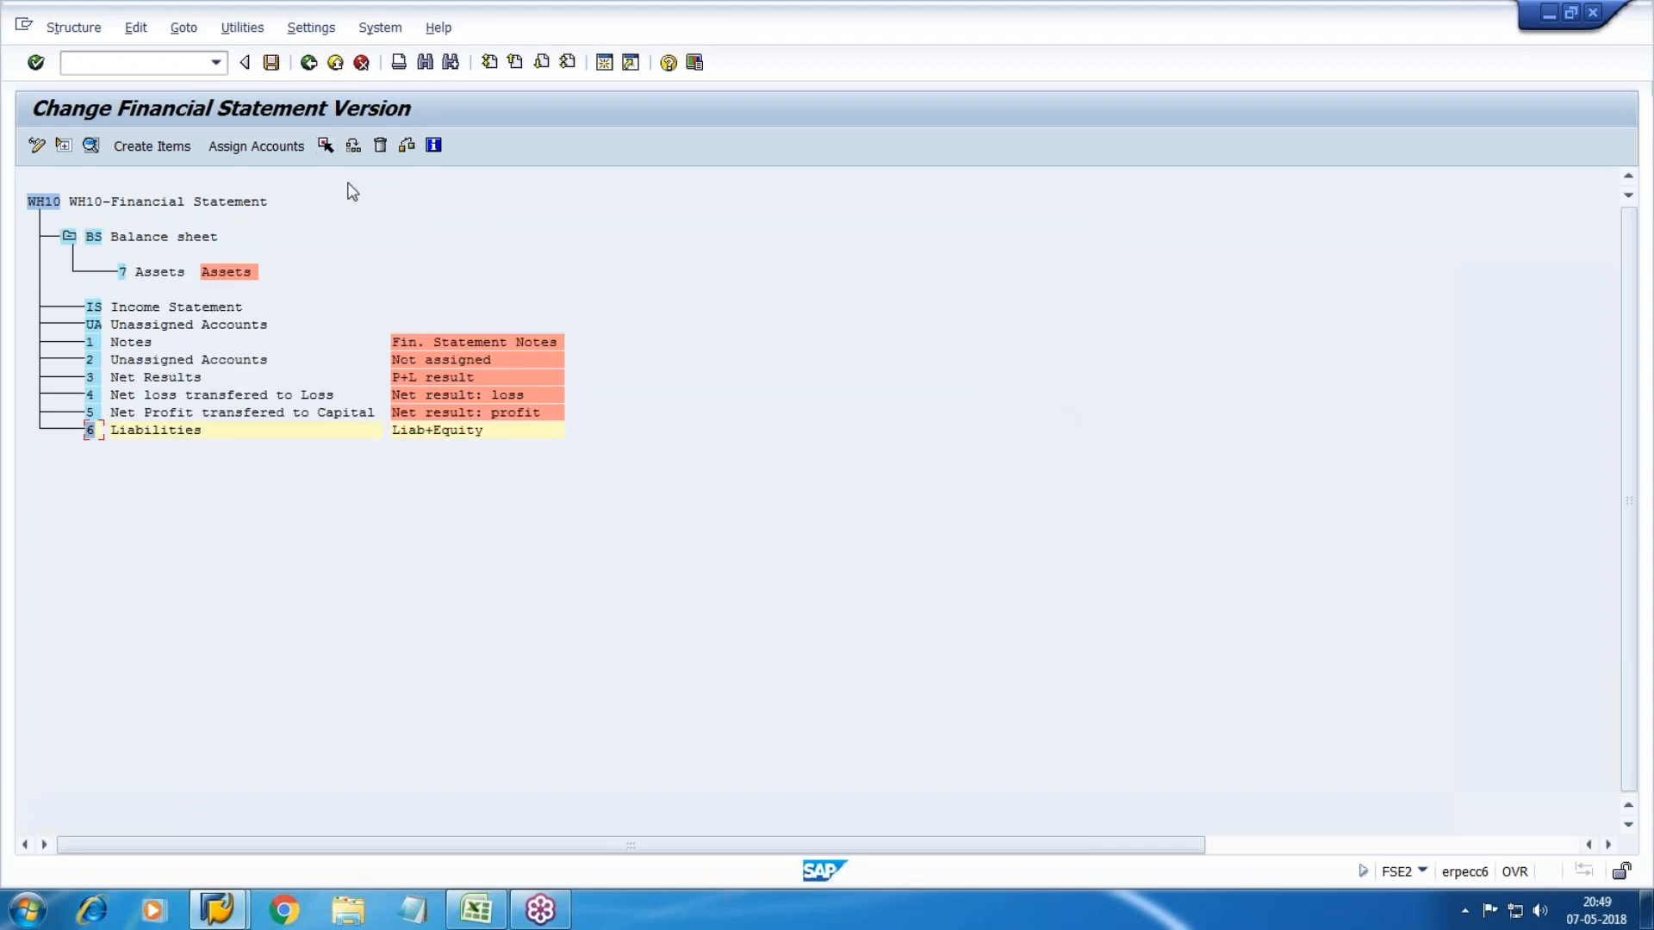
left_click(92, 236)
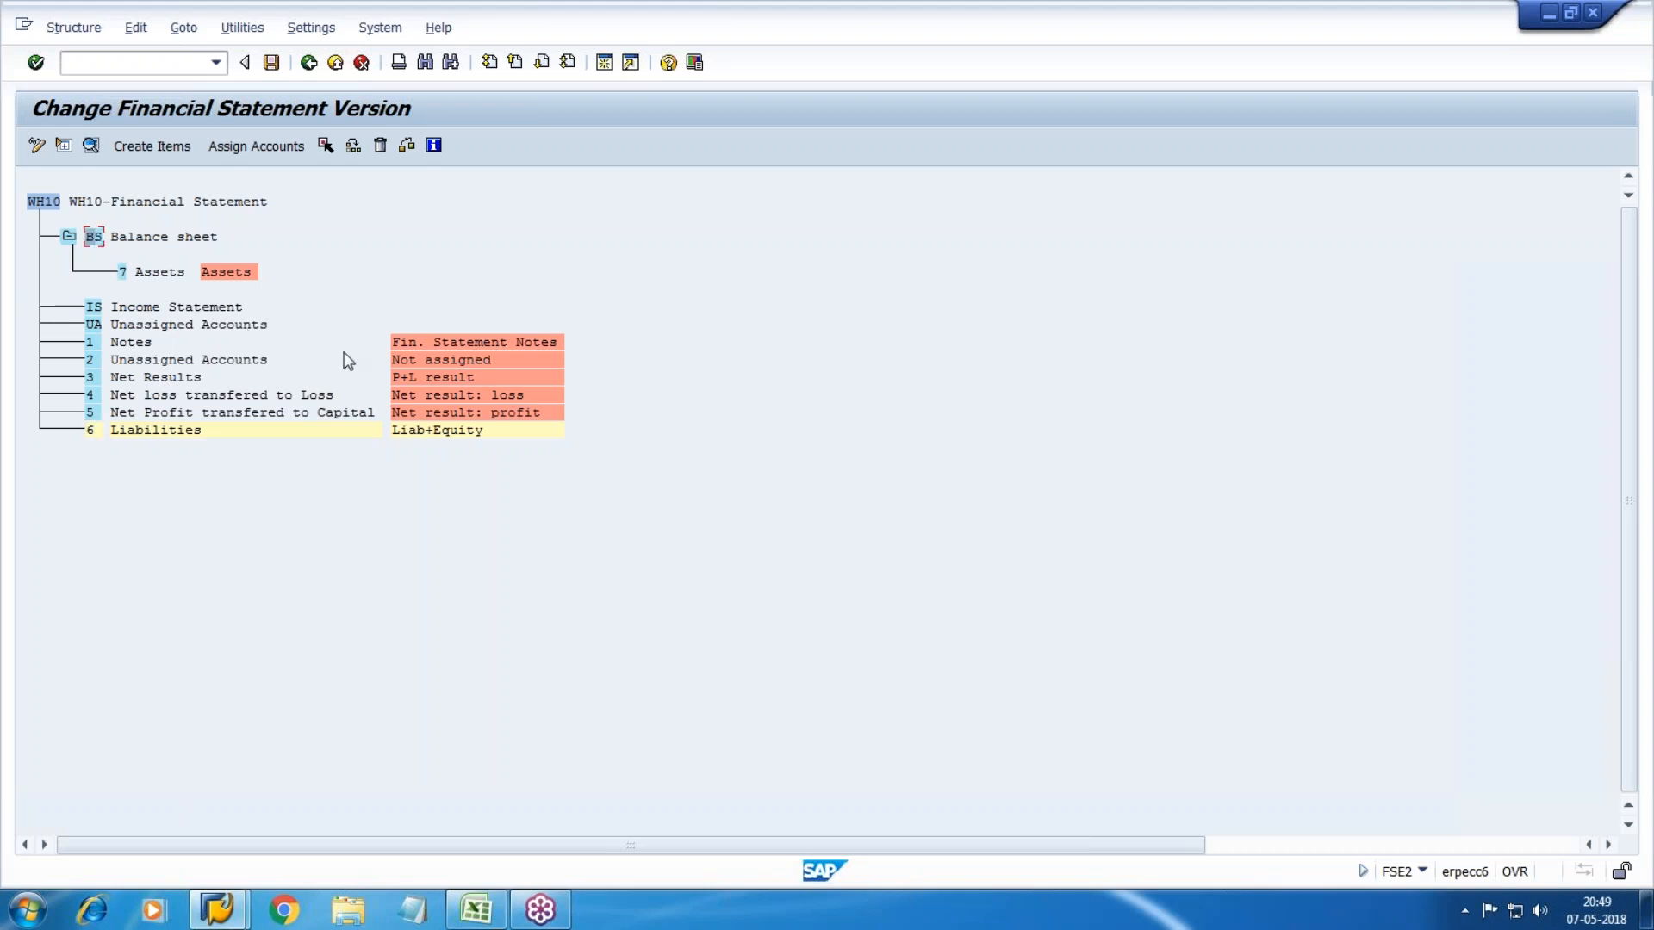
left_click(353, 146)
left_click(842, 335)
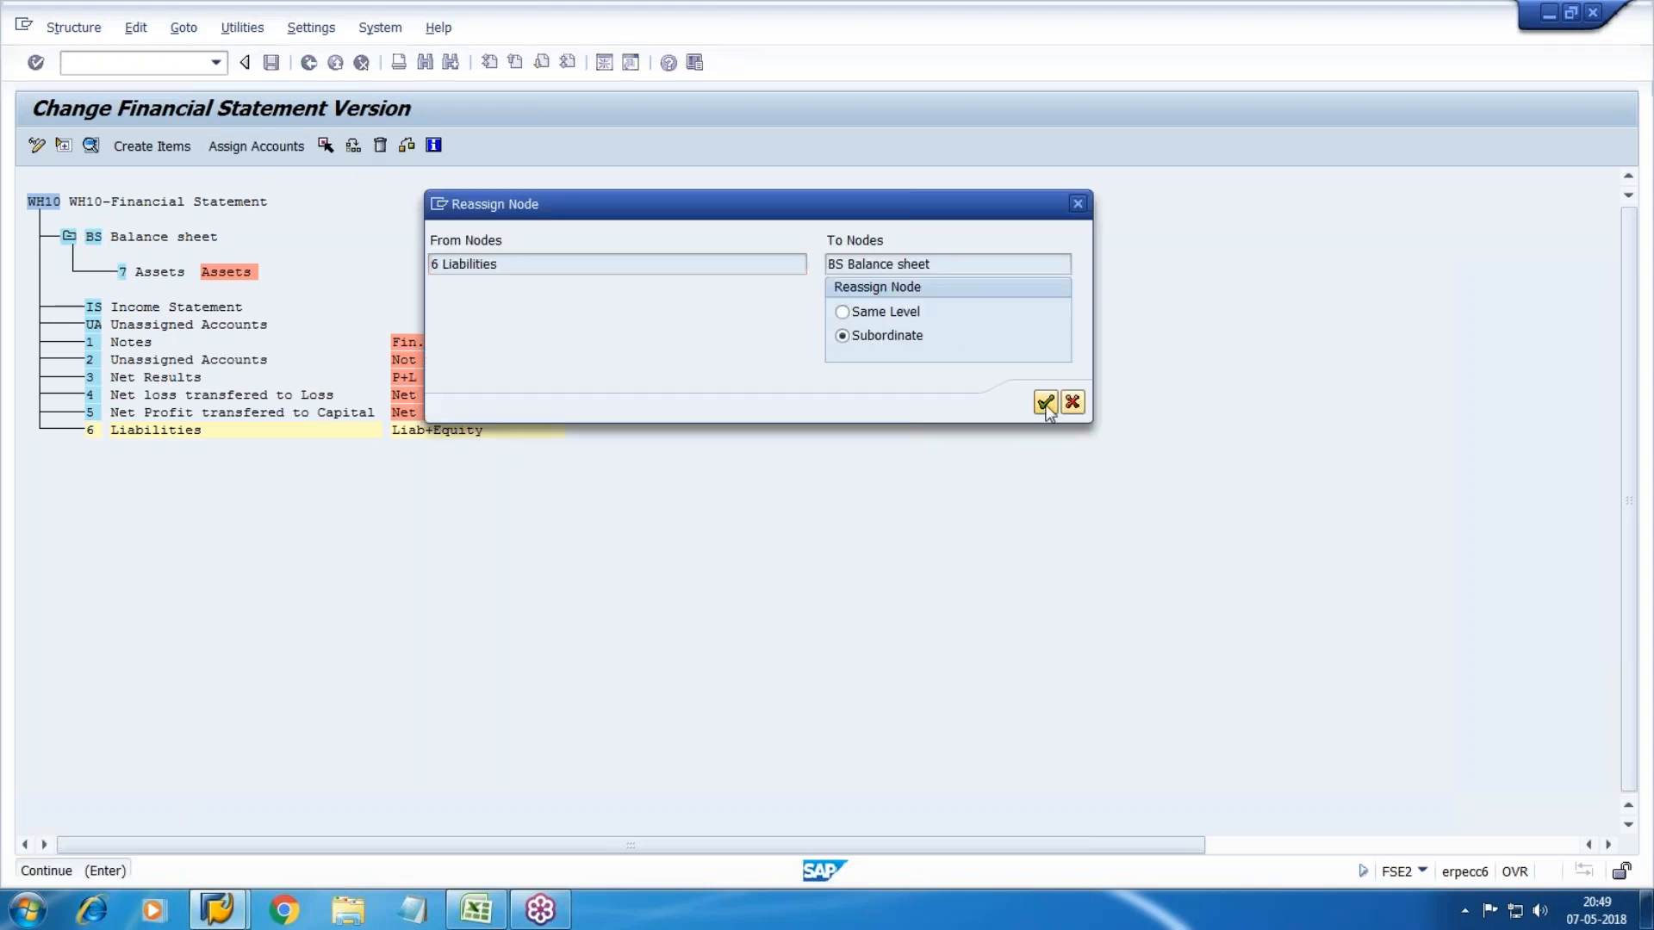
left_click(1045, 402)
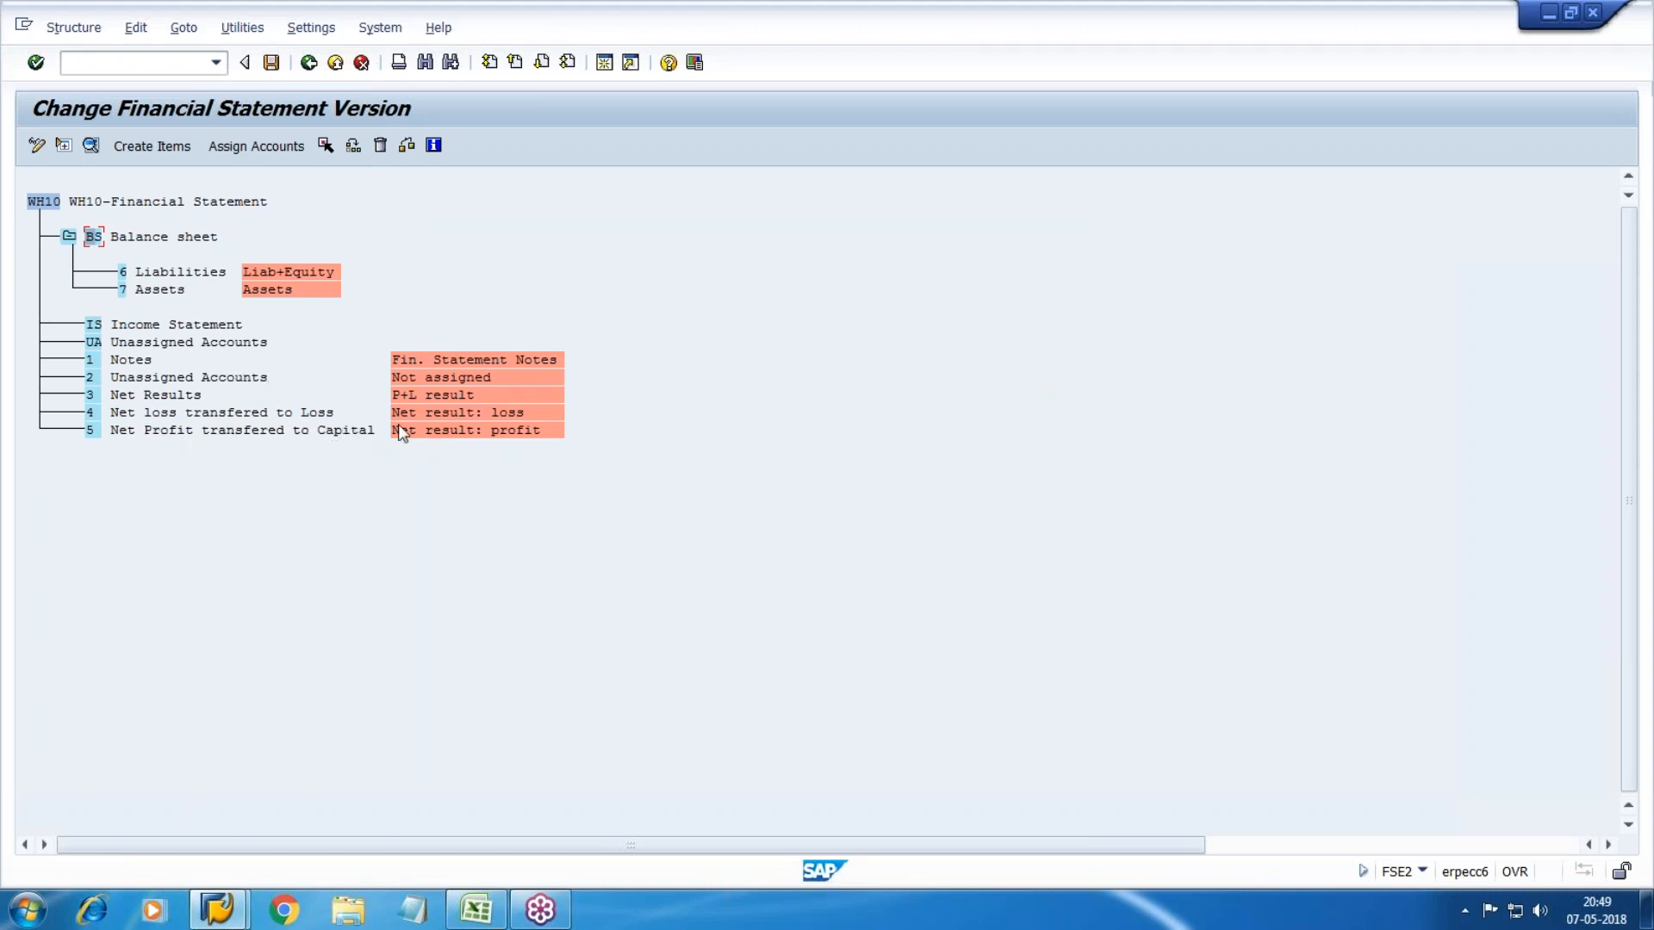
Step: Rename item 5, the Net result: profit special item, to "Retained Earning-Profit"
left_click(123, 431)
double_click(148, 430)
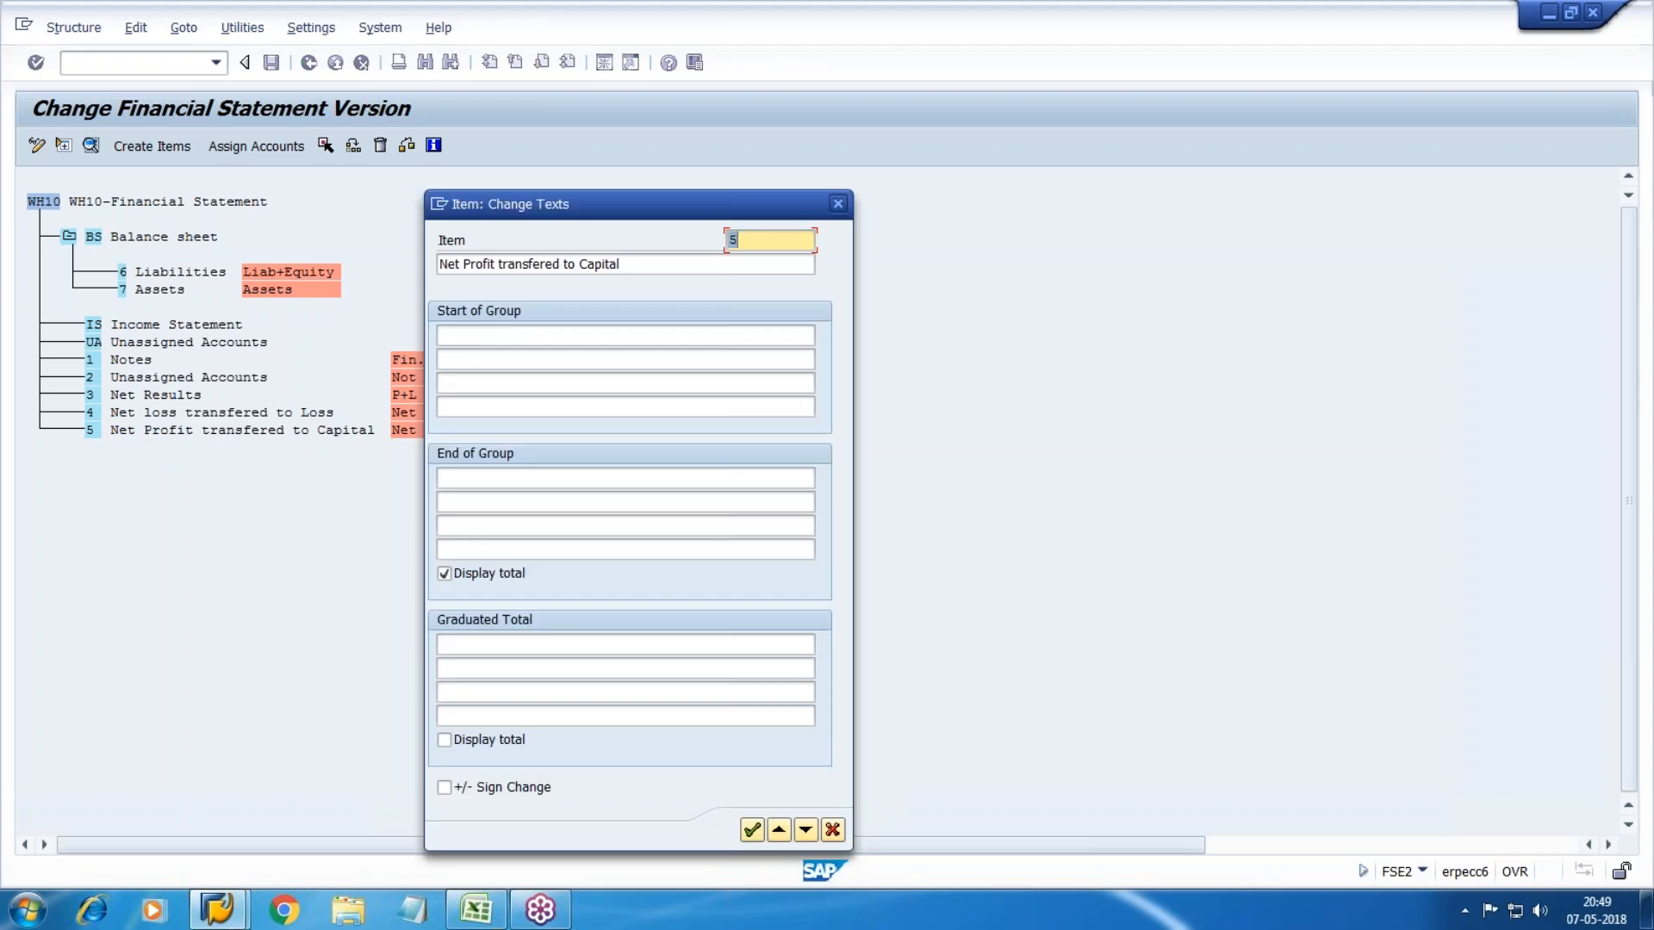
key("Tab")
type("RE")
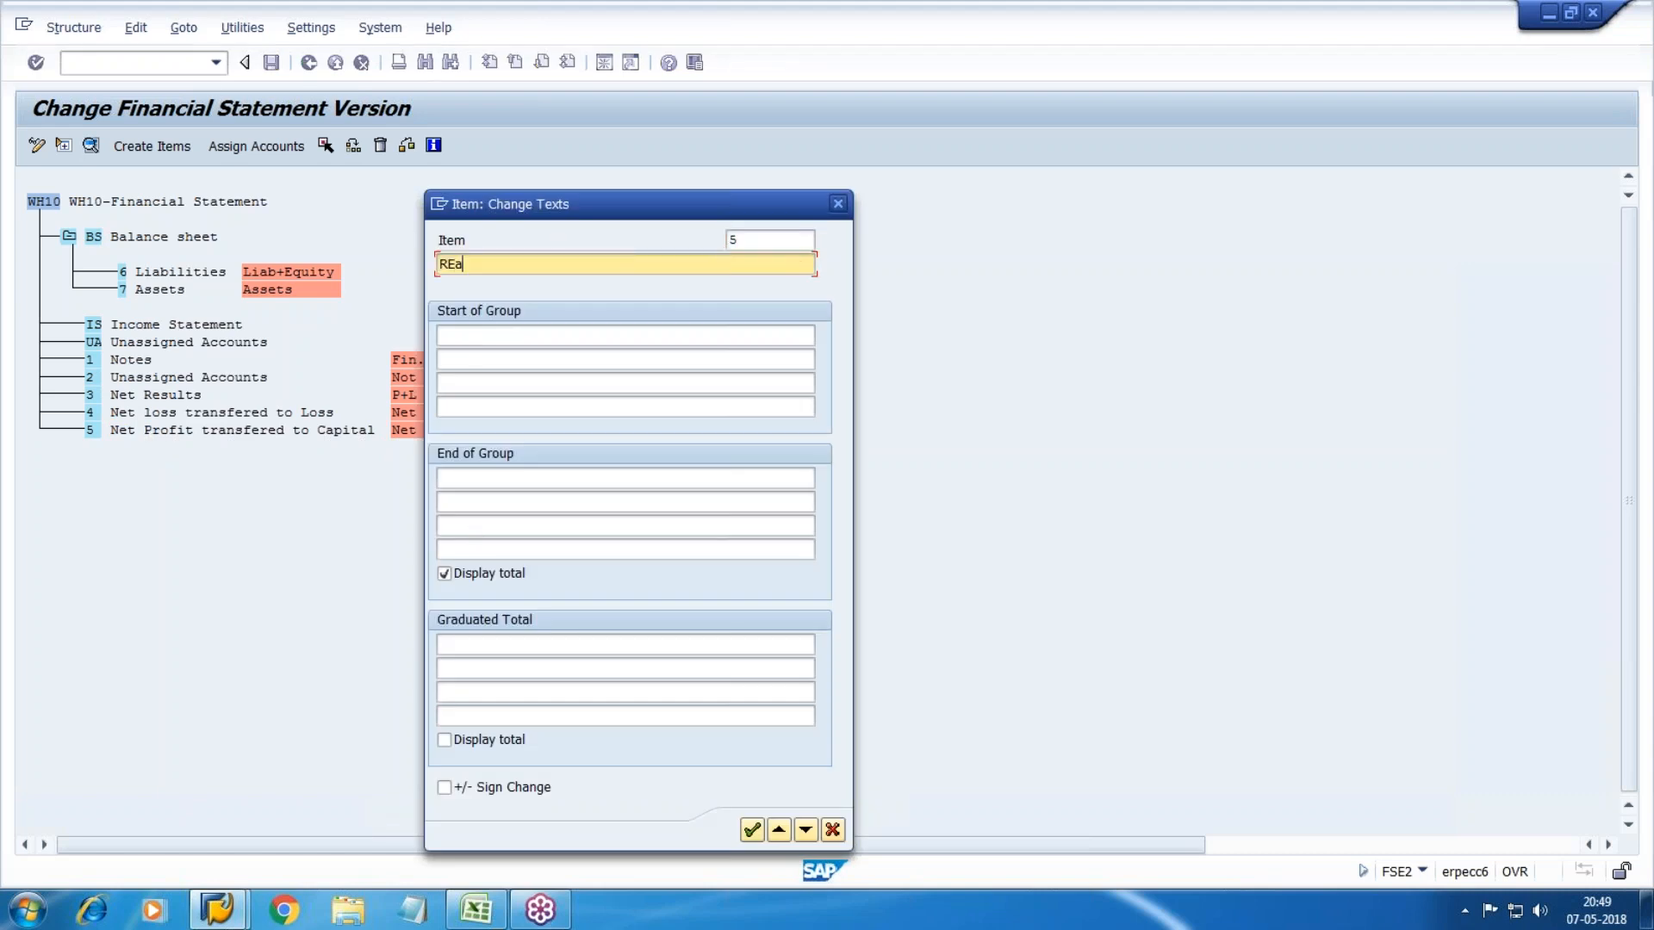
type("tained Earning-Profit")
left_click(751, 829)
Step: Rename item 4, the Net result: loss special item, to "Retained Earning-Loss"
left_click(155, 430)
double_click(154, 408)
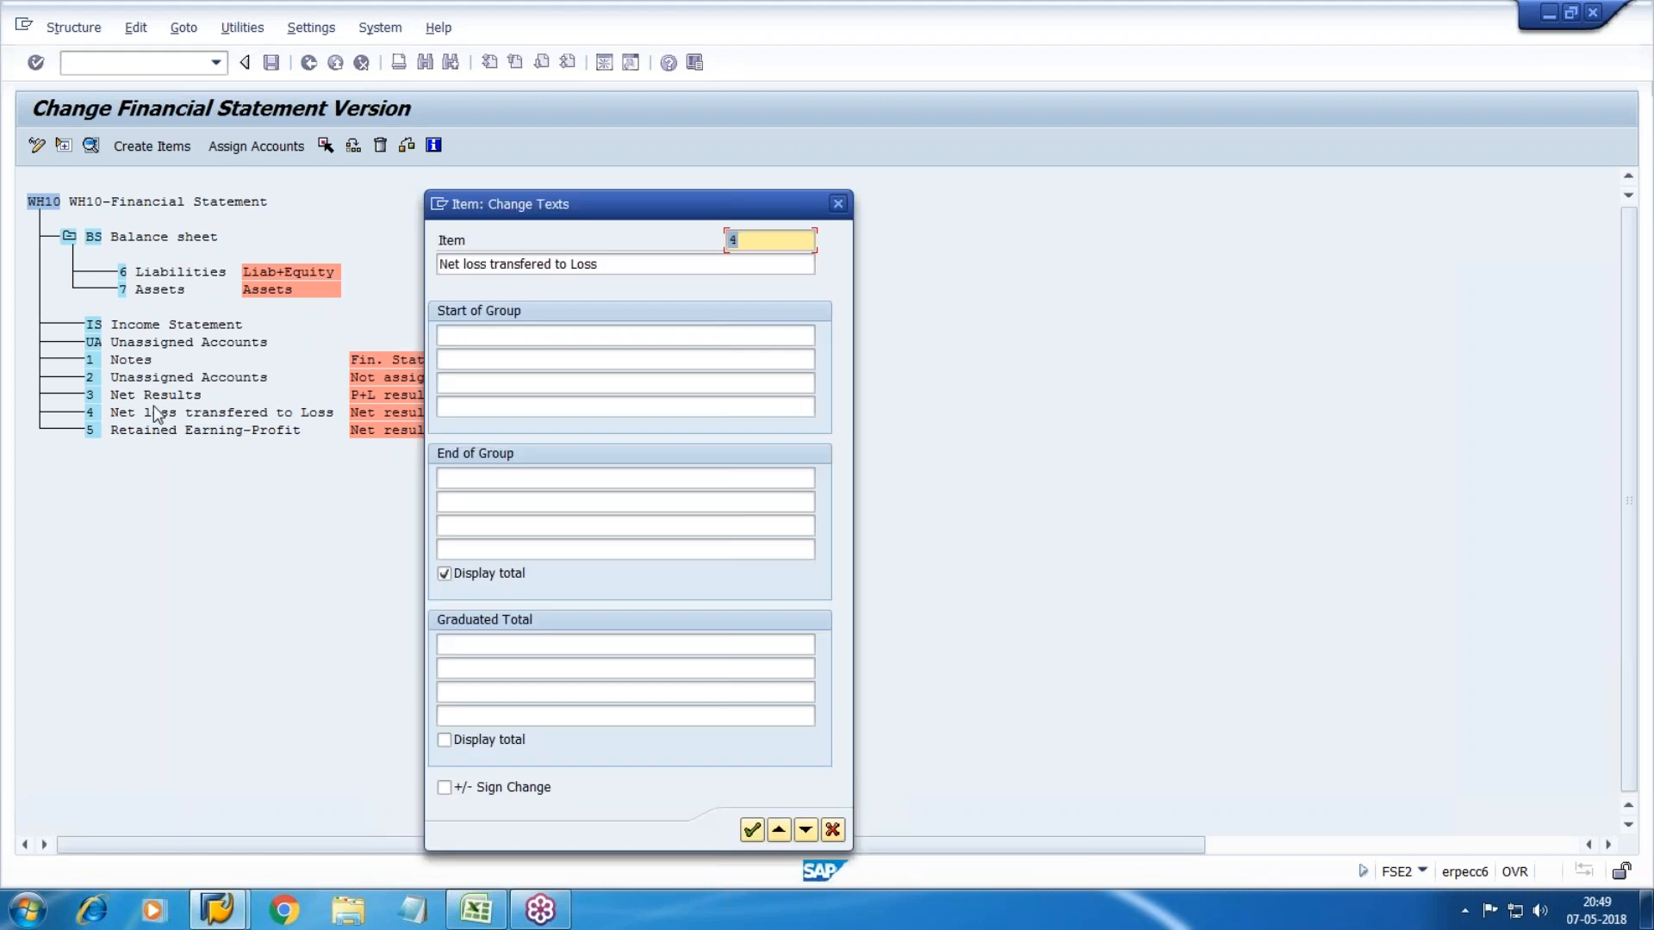
key("Tab")
type("Re")
key("Down")
key("Return")
key("BackSpace")
key("BackSpace")
key("BackSpace")
key("BackSpace")
key("BackSpace")
key("BackSpace")
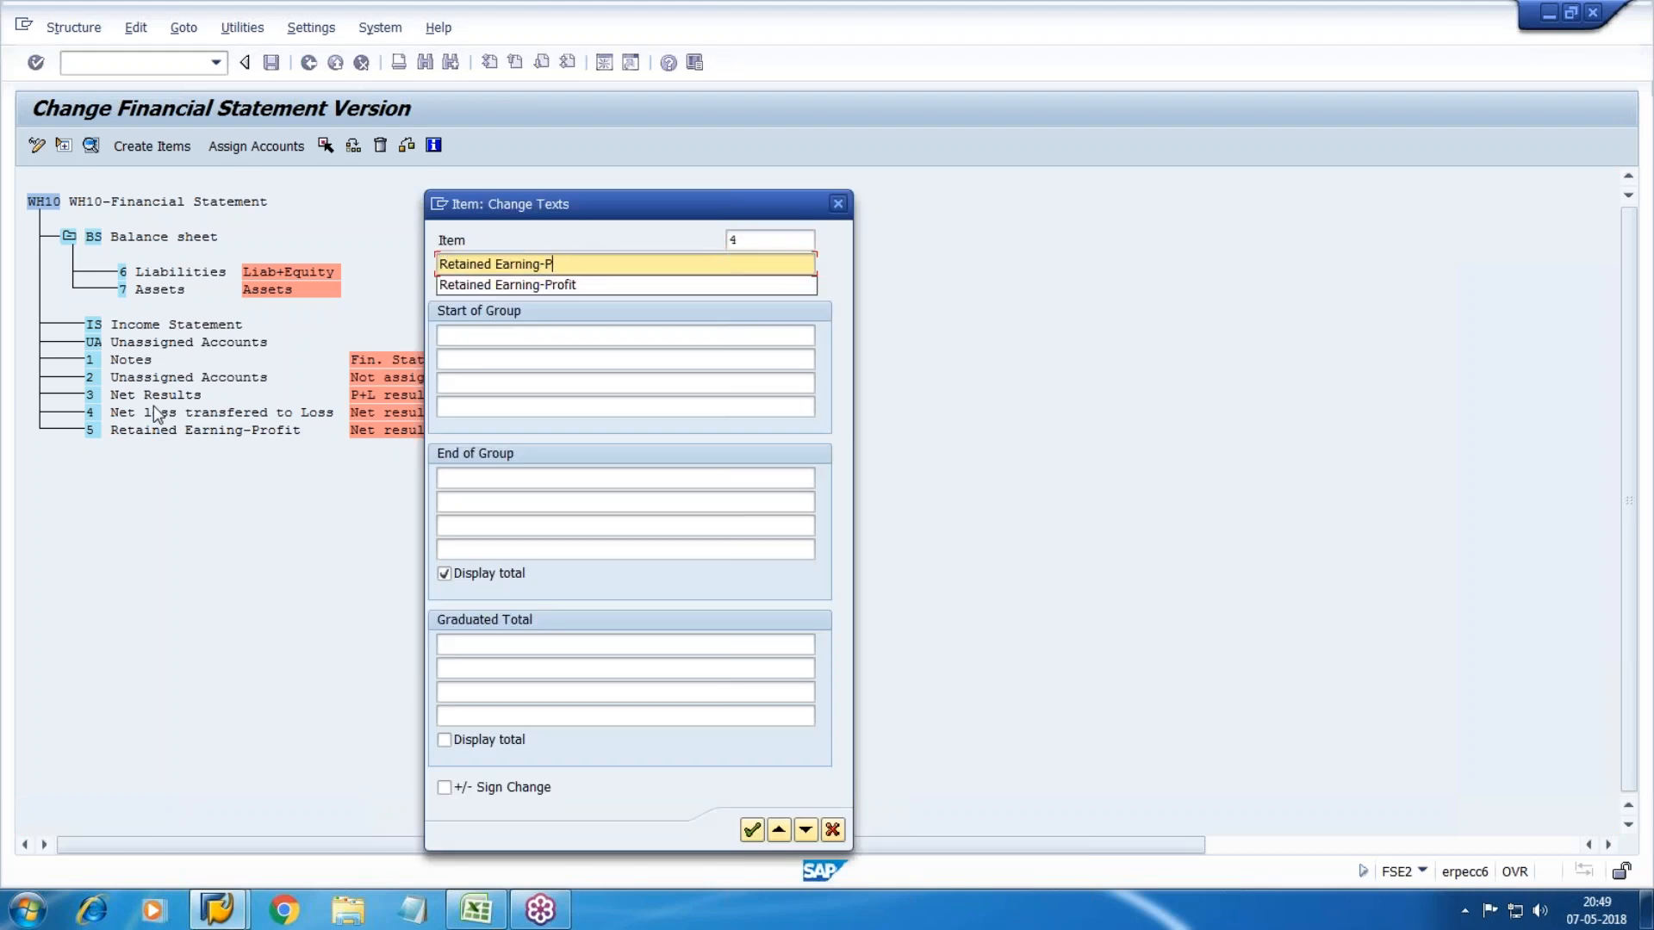
type("Loss")
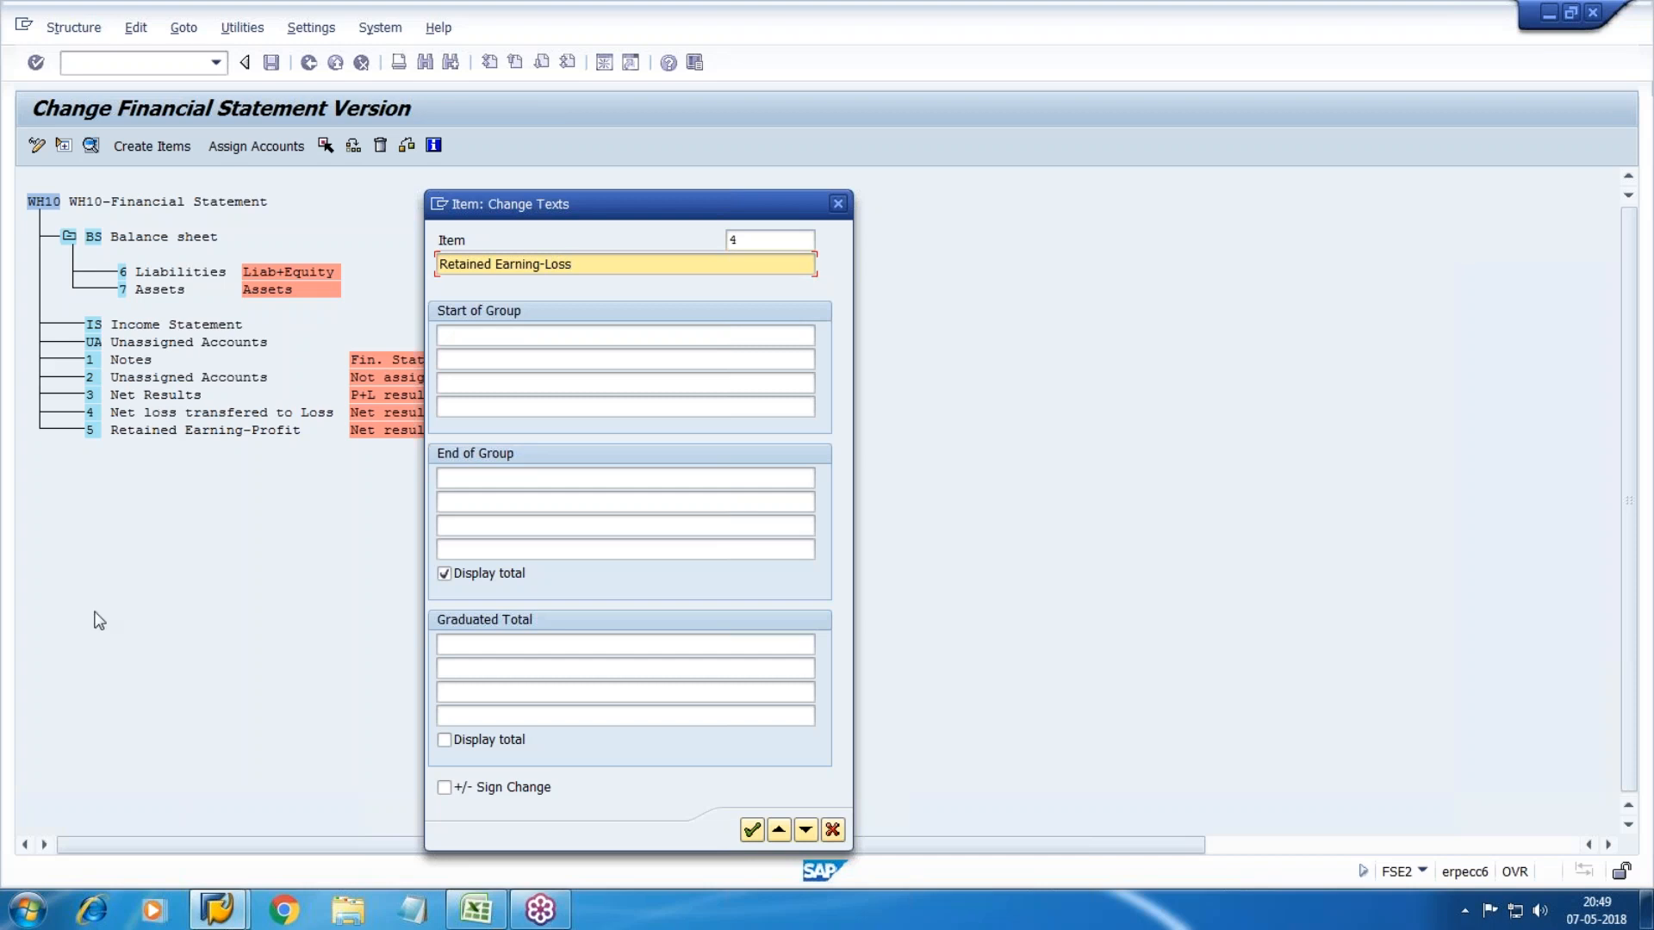
left_click(752, 829)
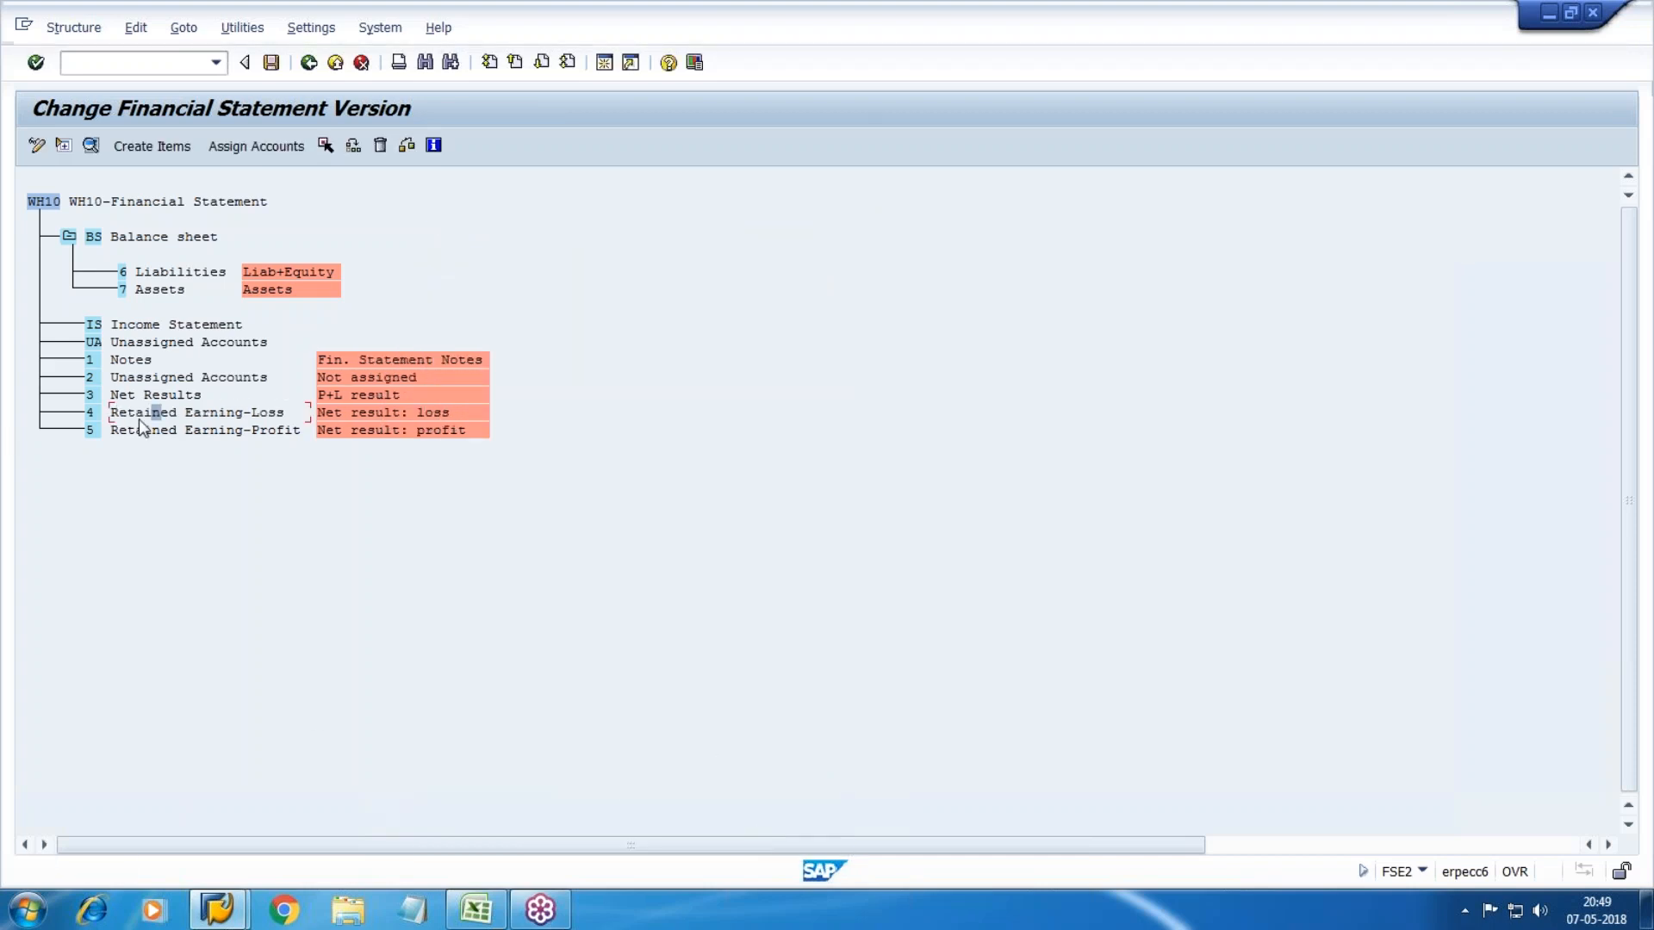
Step: Select item 5 Retained Earning-Profit and reassign it as a subordinate of item 6 Liabilities
left_click(325, 146)
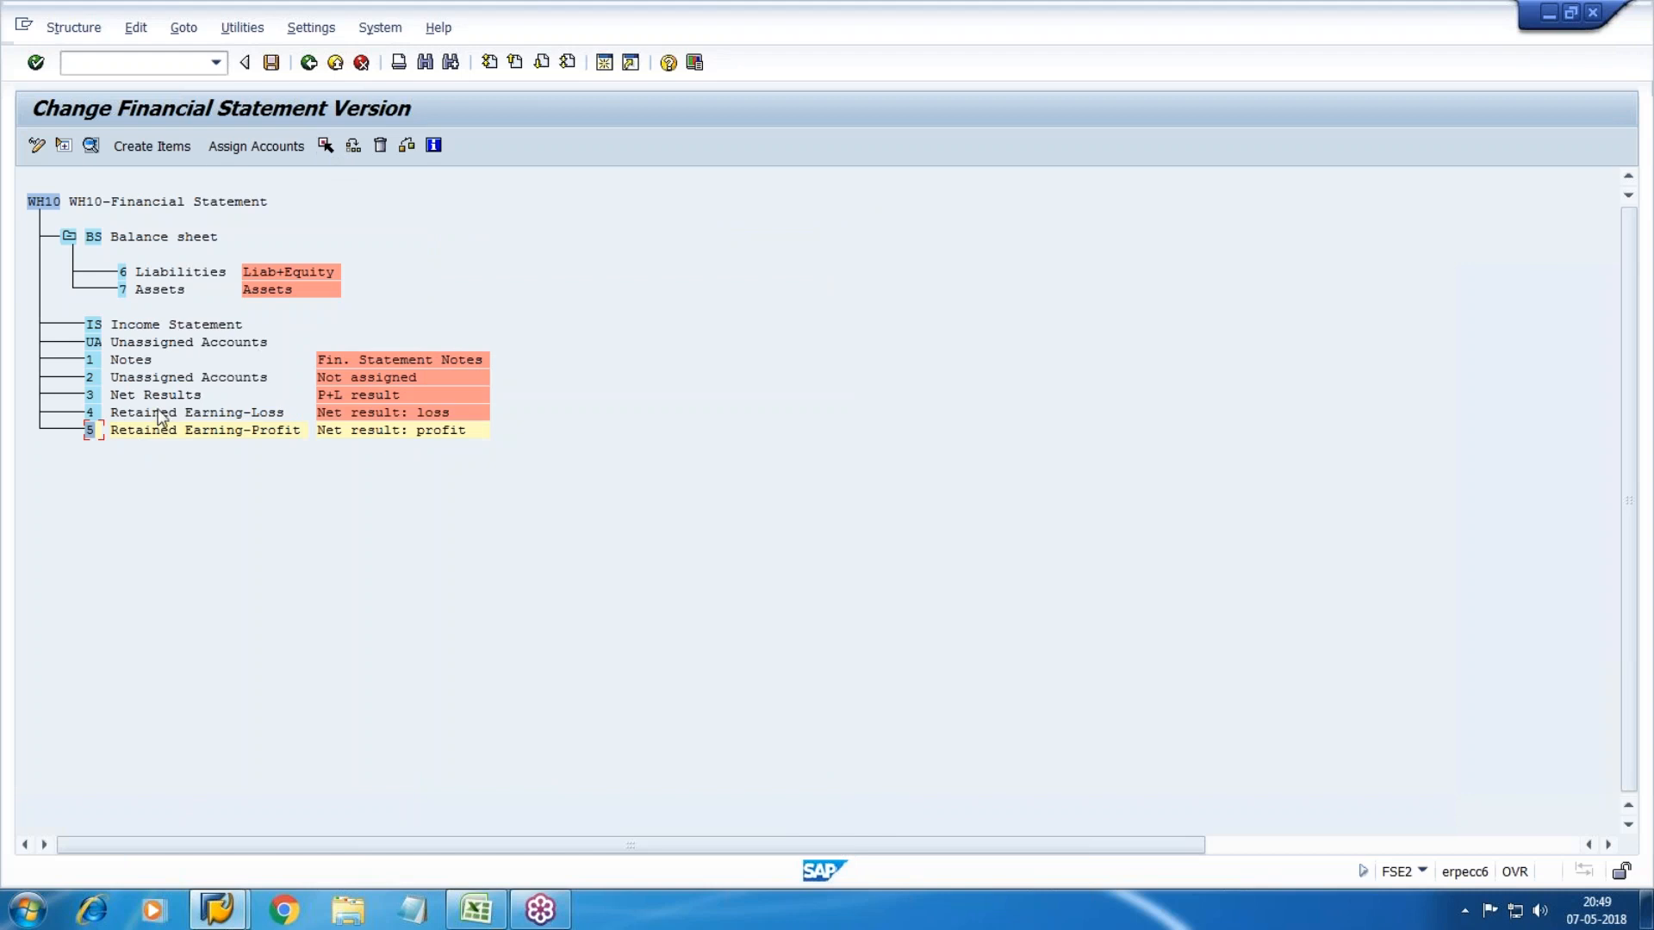
left_click(125, 272)
left_click(354, 146)
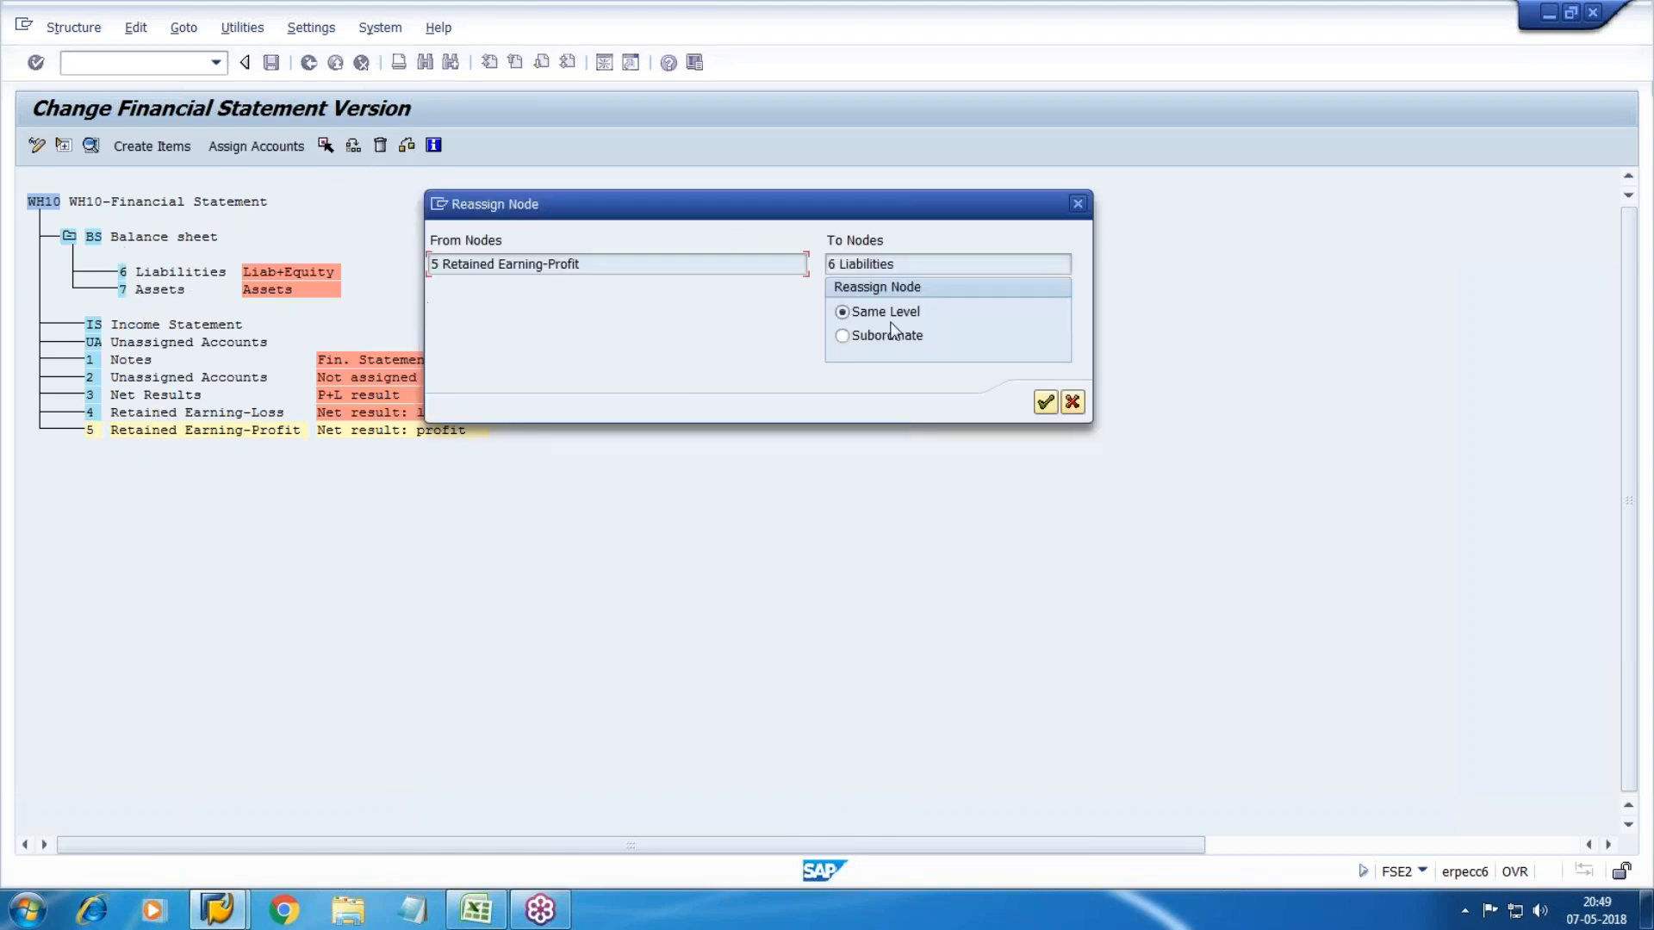
left_click(852, 335)
left_click(1044, 401)
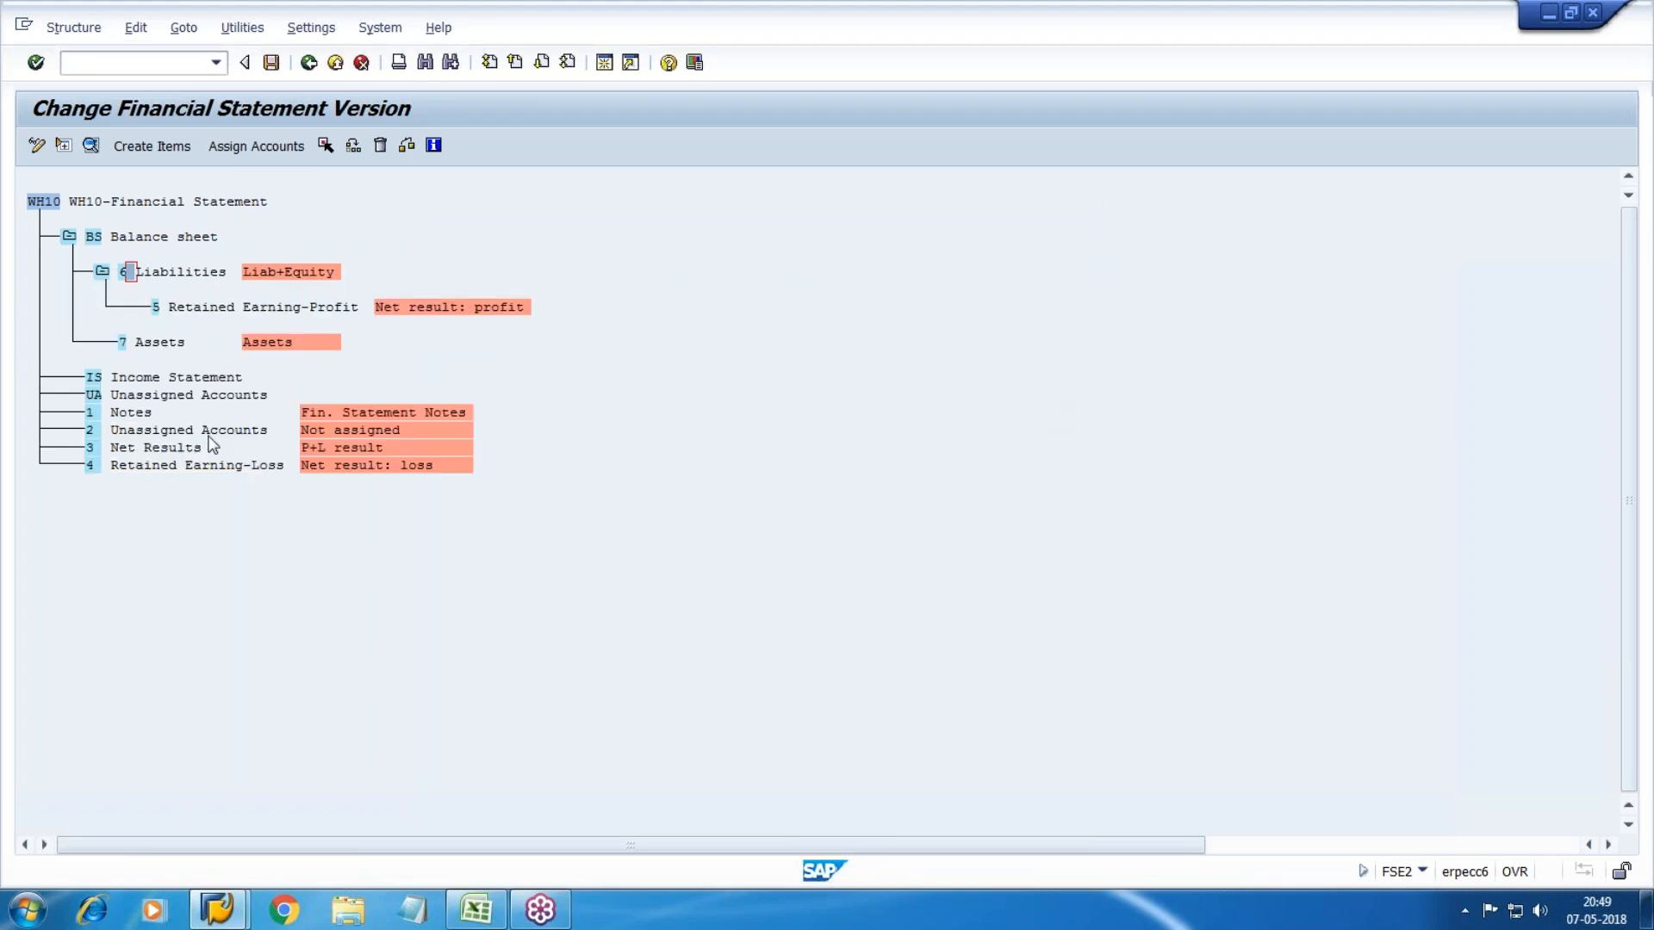
left_click(122, 466)
left_click(145, 272)
left_click(353, 147)
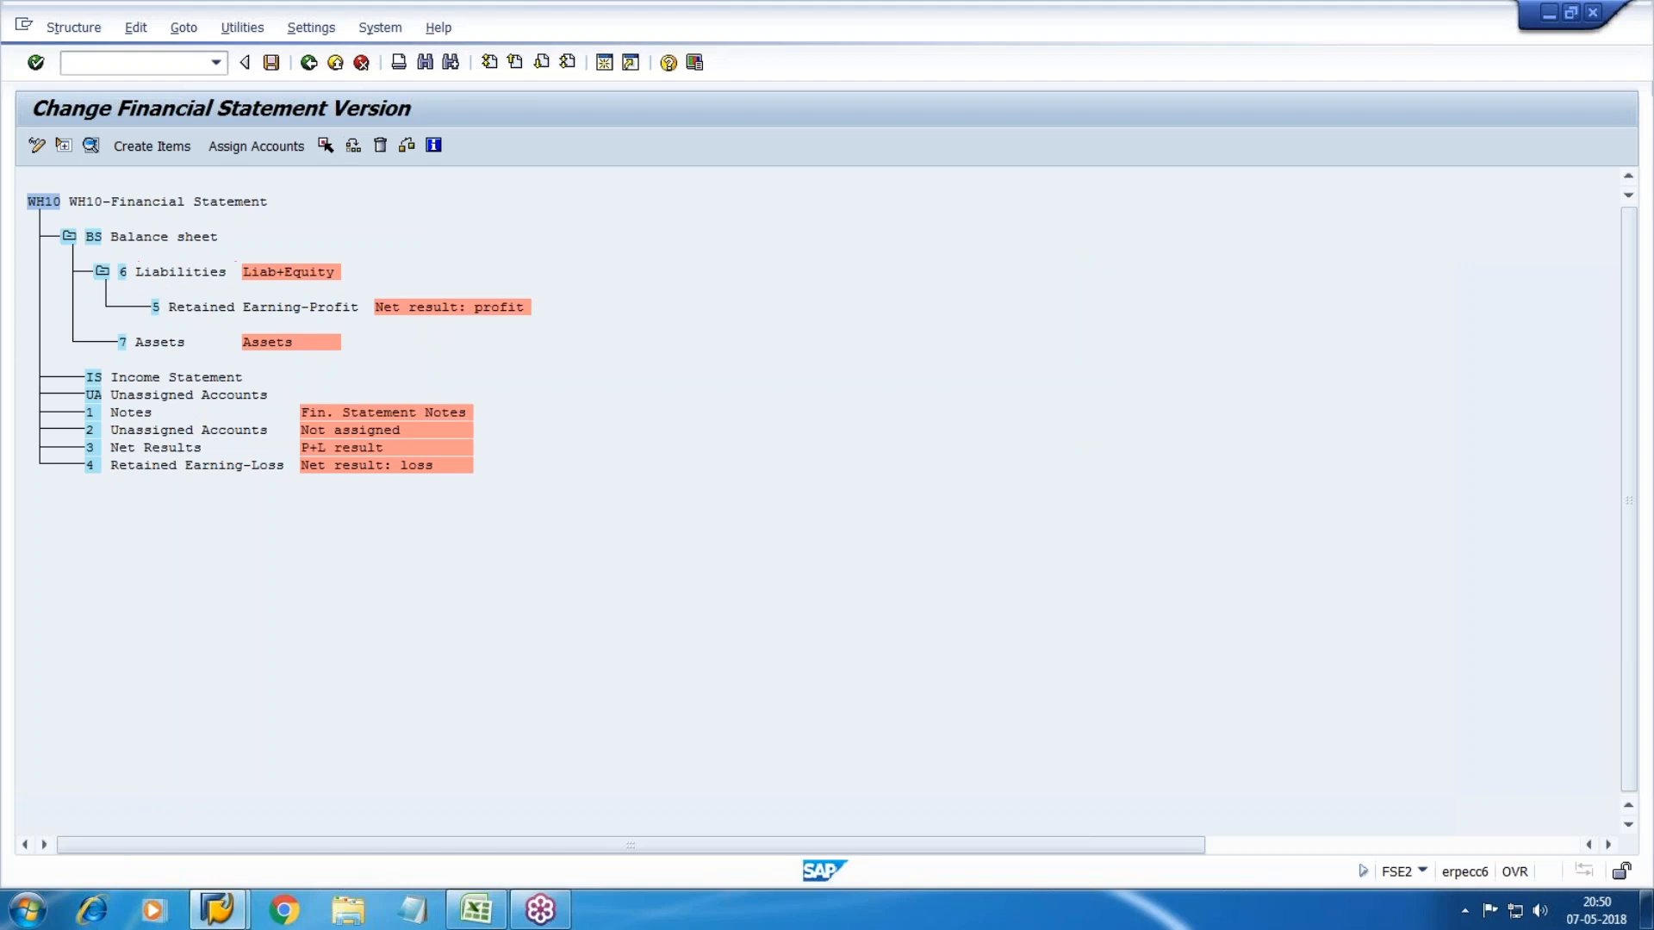
key("Return")
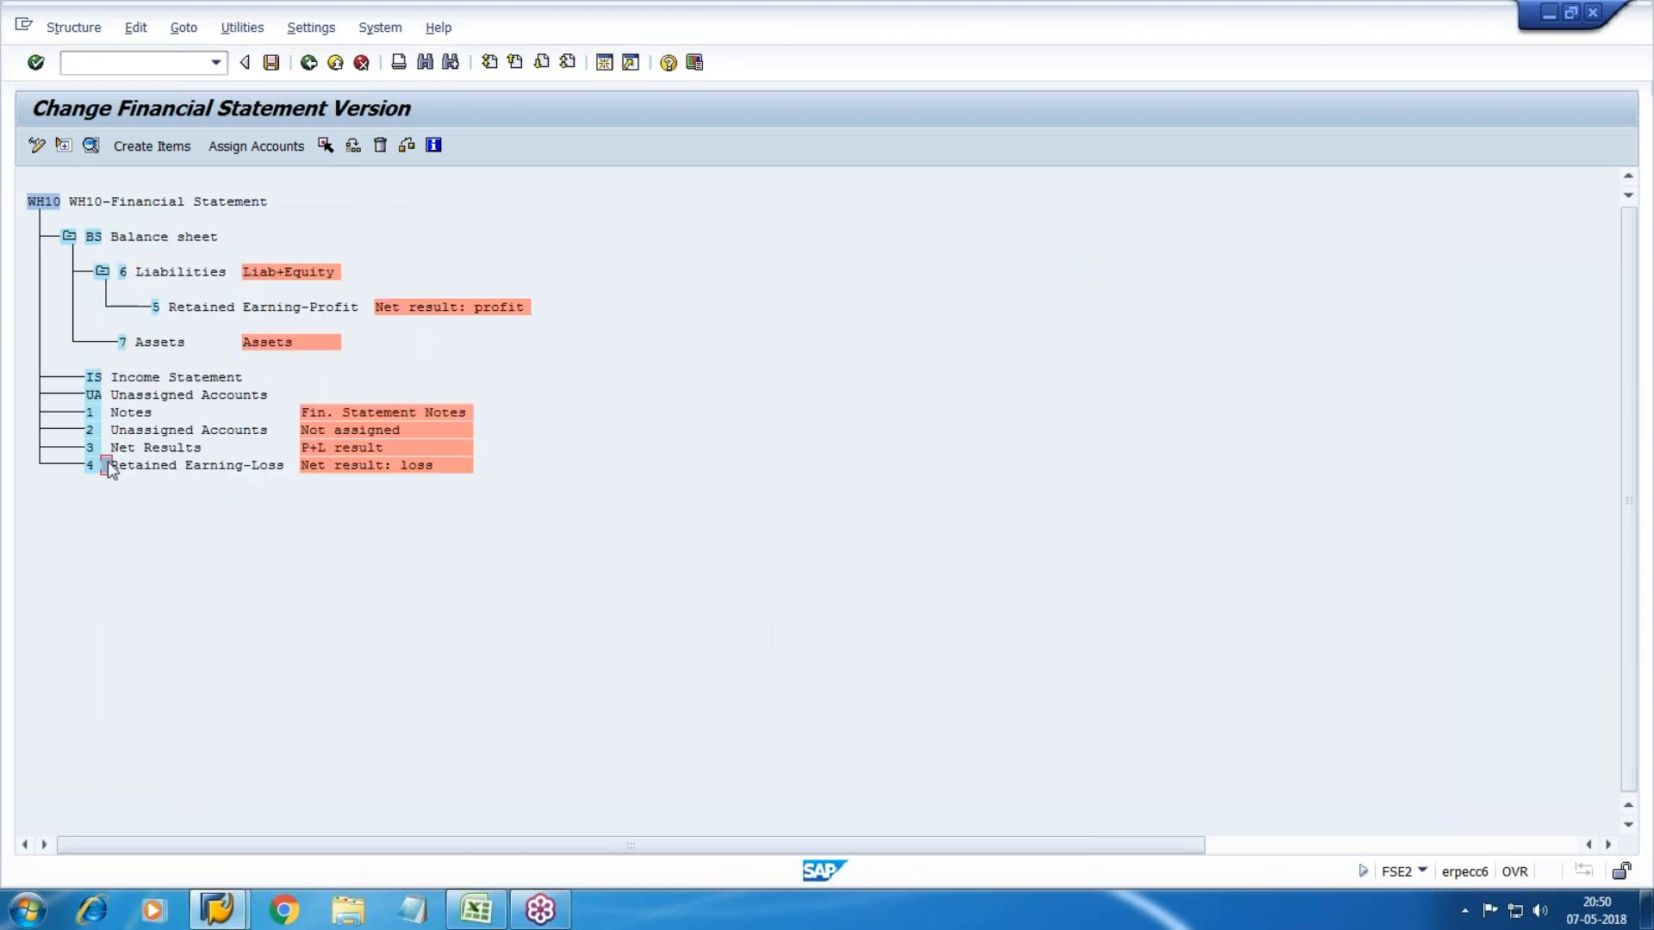
Step: Select item 4 Retained Earning-Loss and reassign it as a subordinate of item 6 Liabilities
left_click(327, 147)
left_click(143, 272)
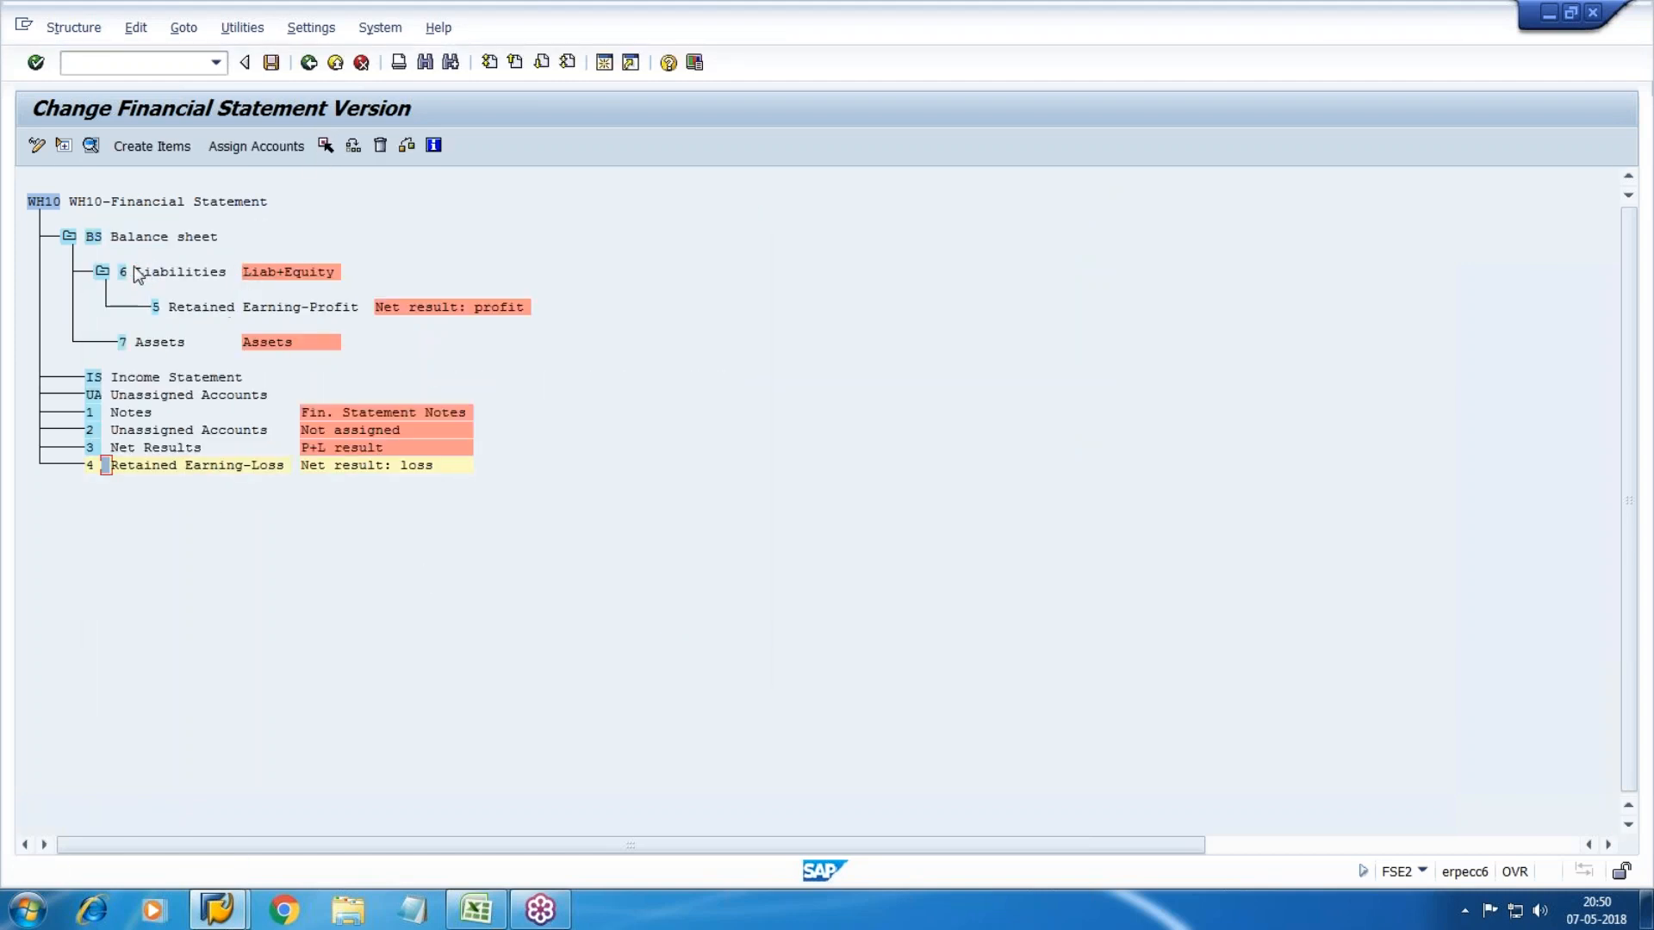
left_click(353, 145)
left_click(864, 340)
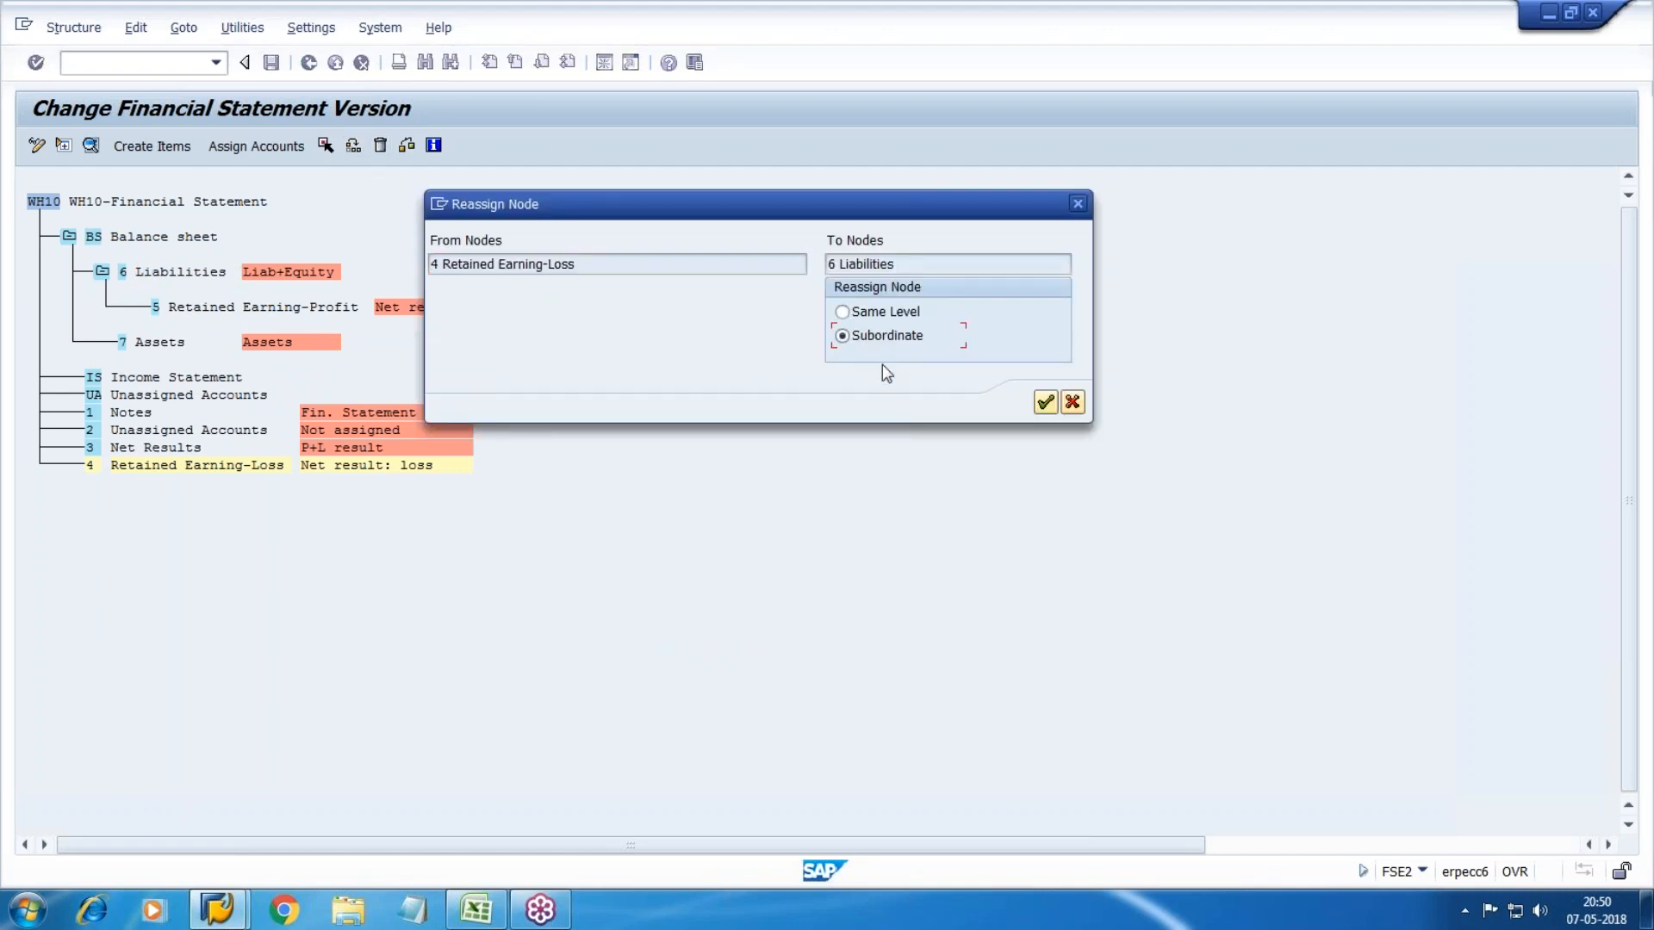
left_click(1045, 403)
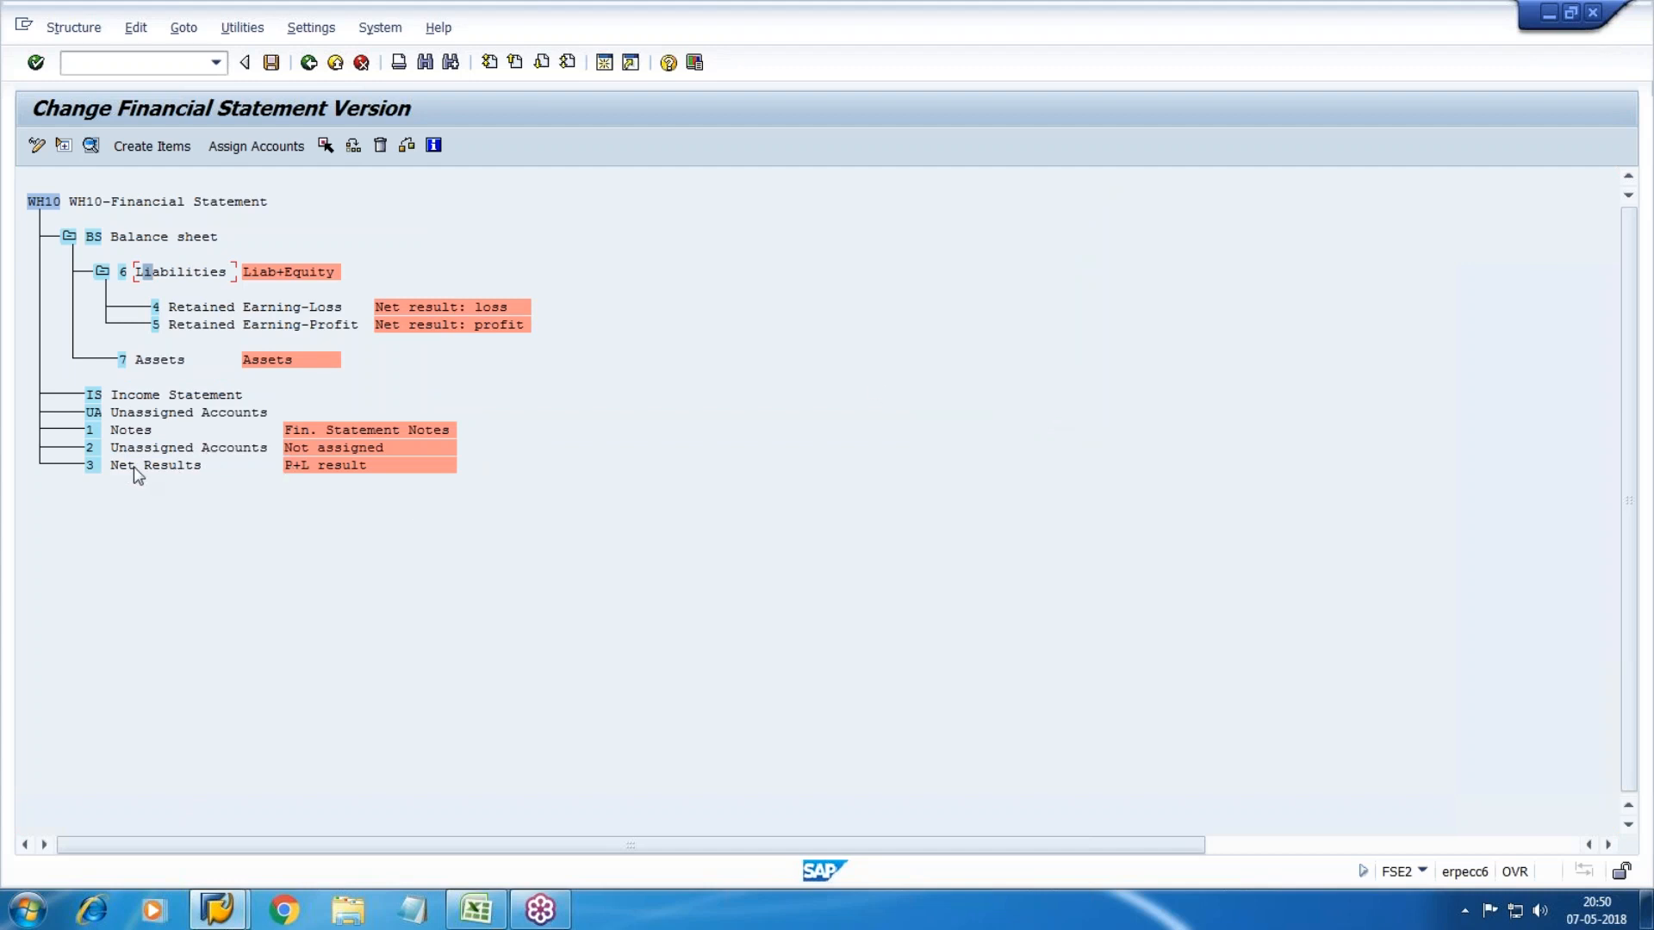
Step: Select item 3 Net Results and reassign it as a subordinate of IS Income Statement
left_click(93, 466)
left_click(326, 145)
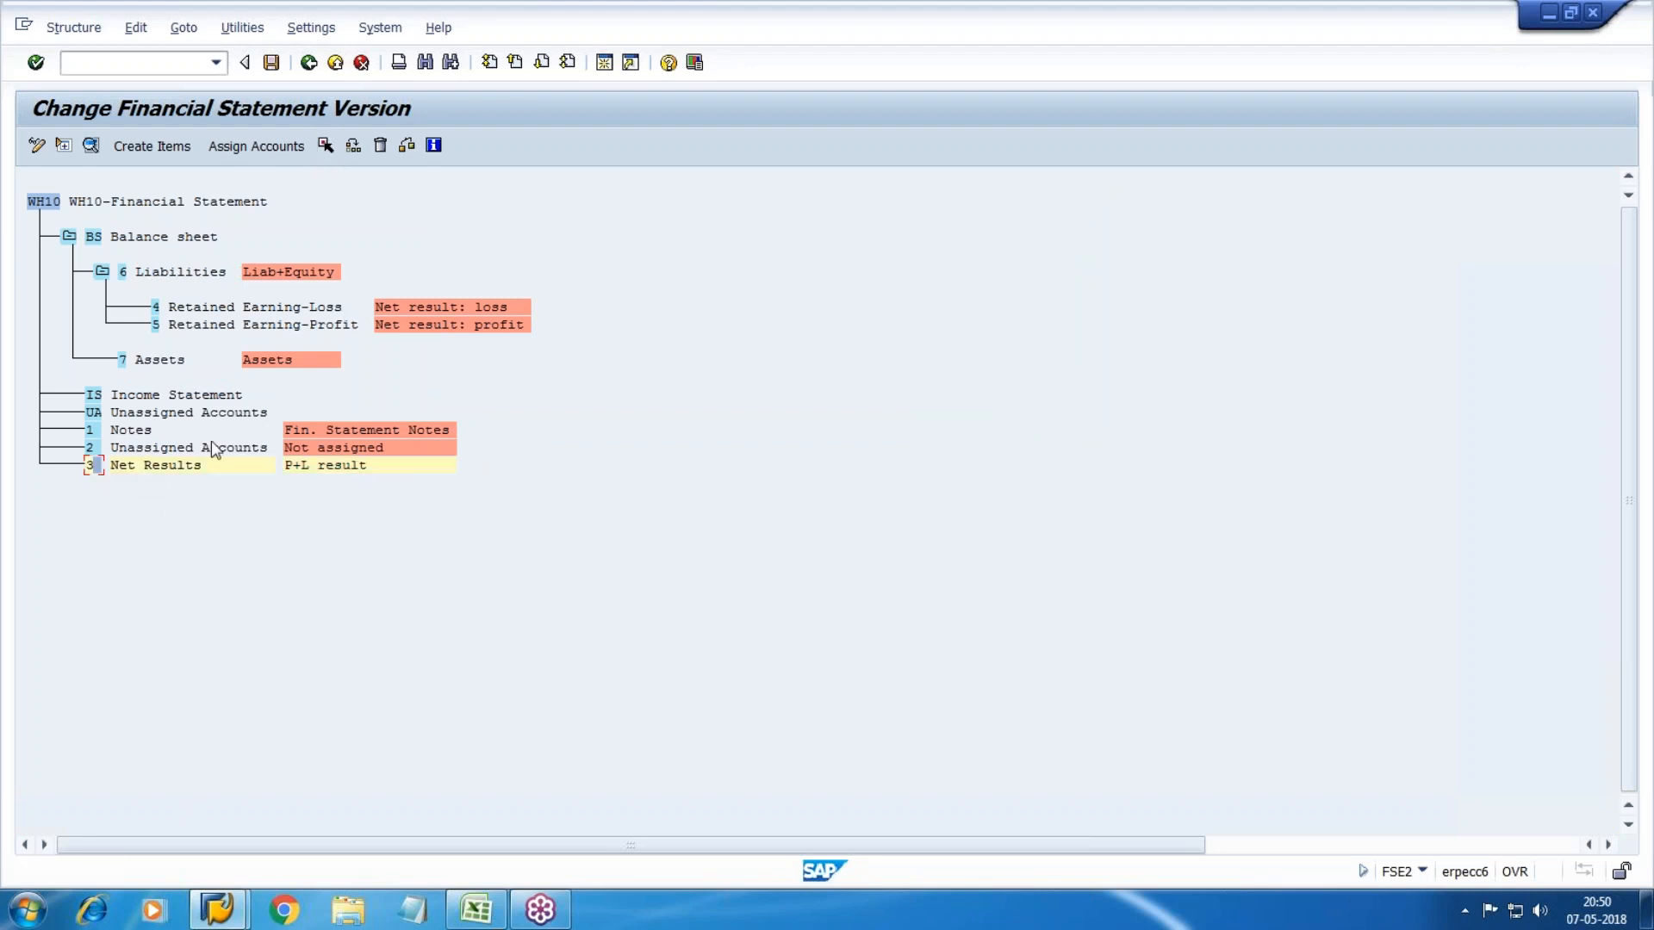
left_click(93, 395)
left_click(353, 145)
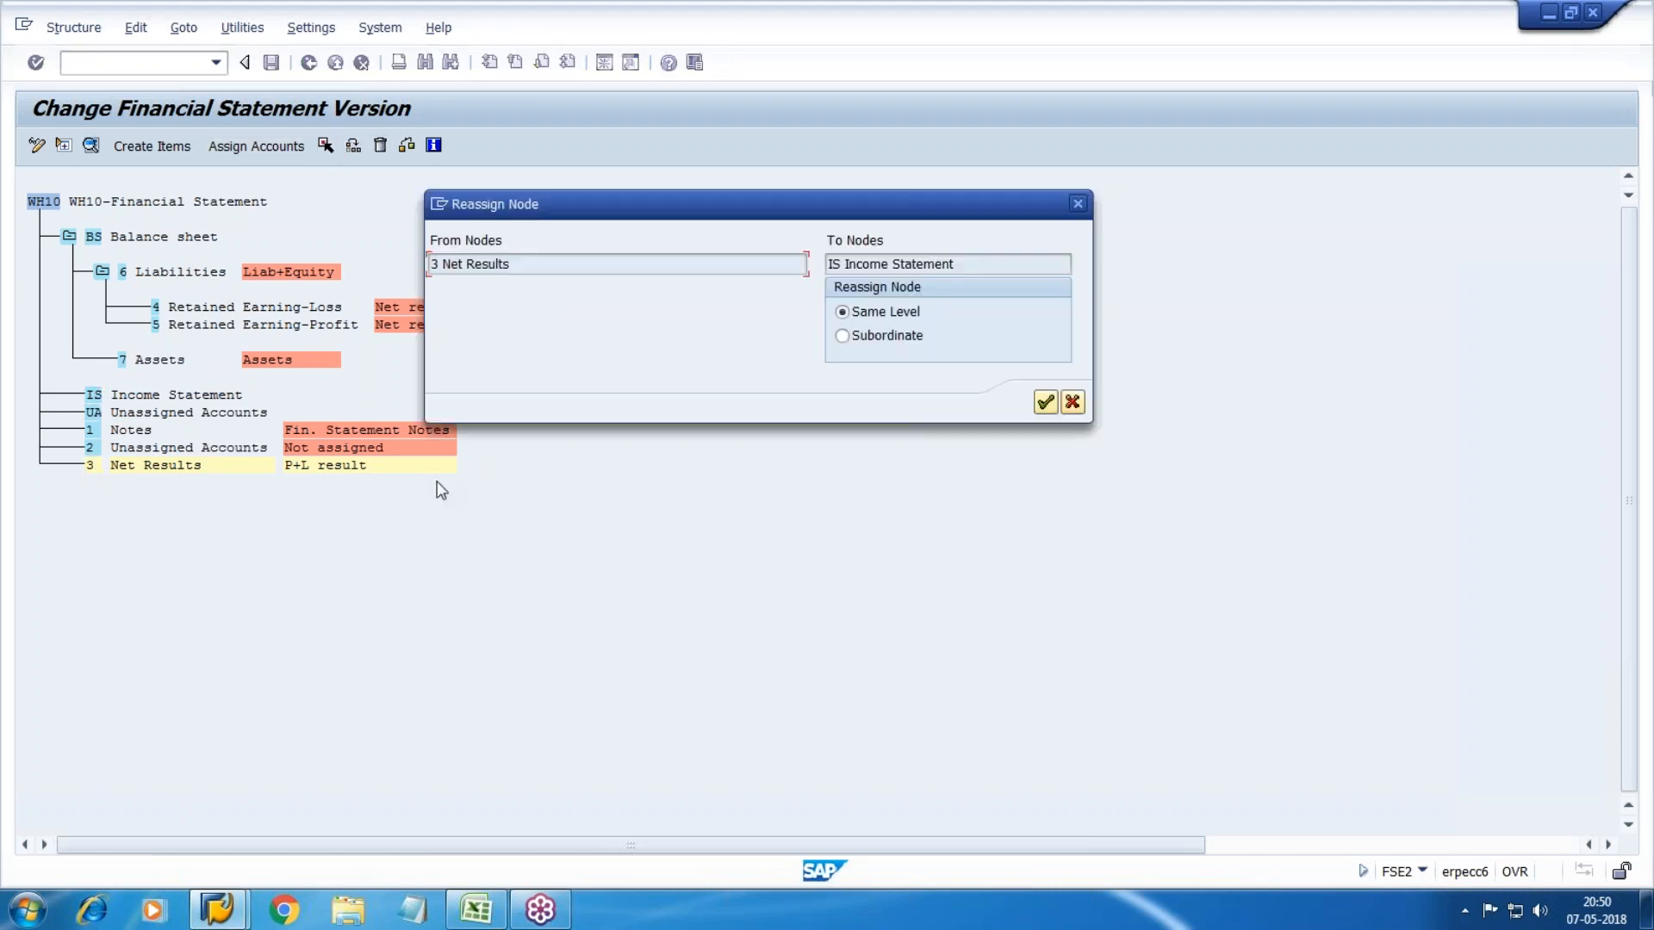
left_click(900, 335)
left_click(1046, 402)
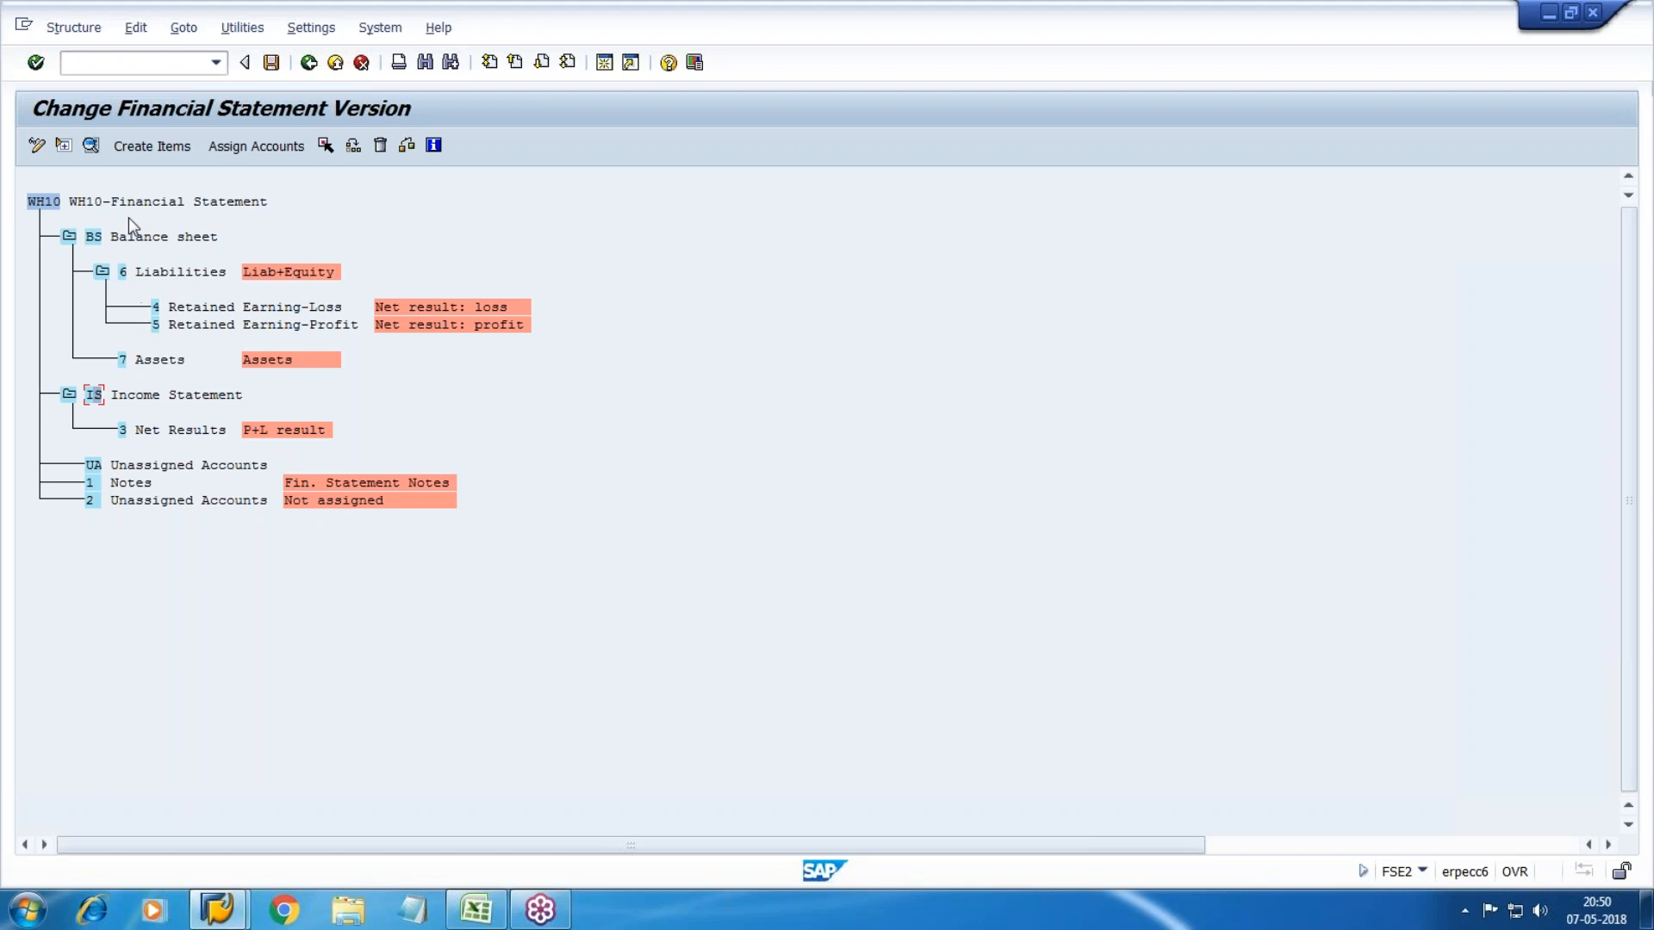
Step: Select item 1 Notes and reassign it as a subordinate of UA Unassigned Accounts
left_click(68, 236)
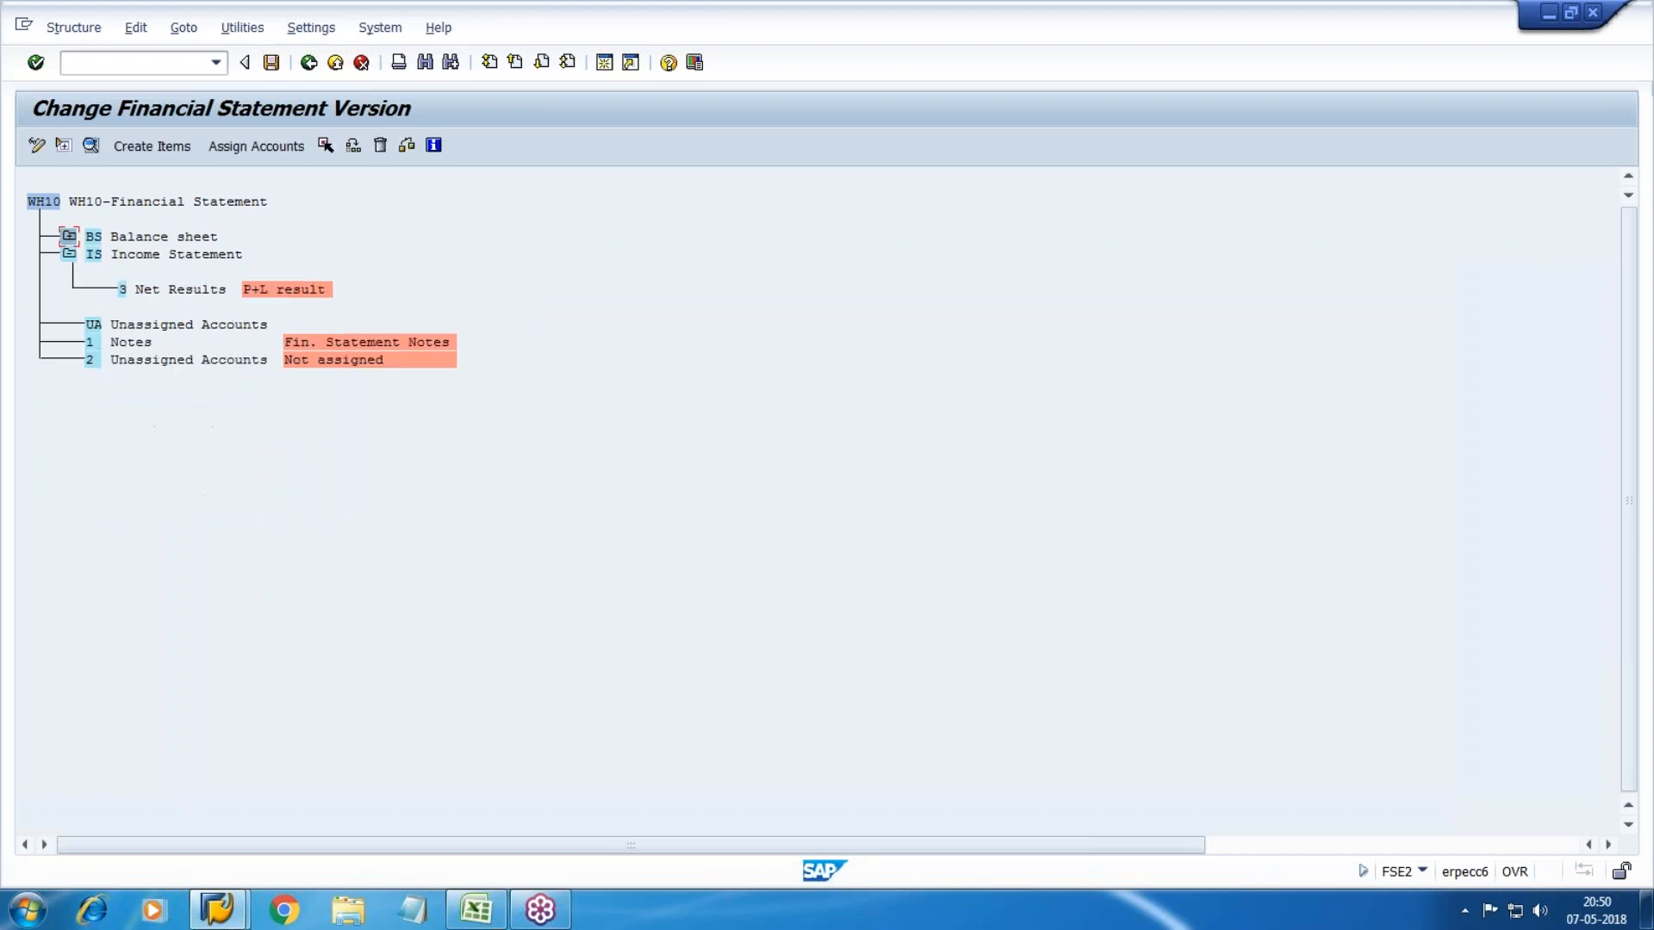
left_click(69, 236)
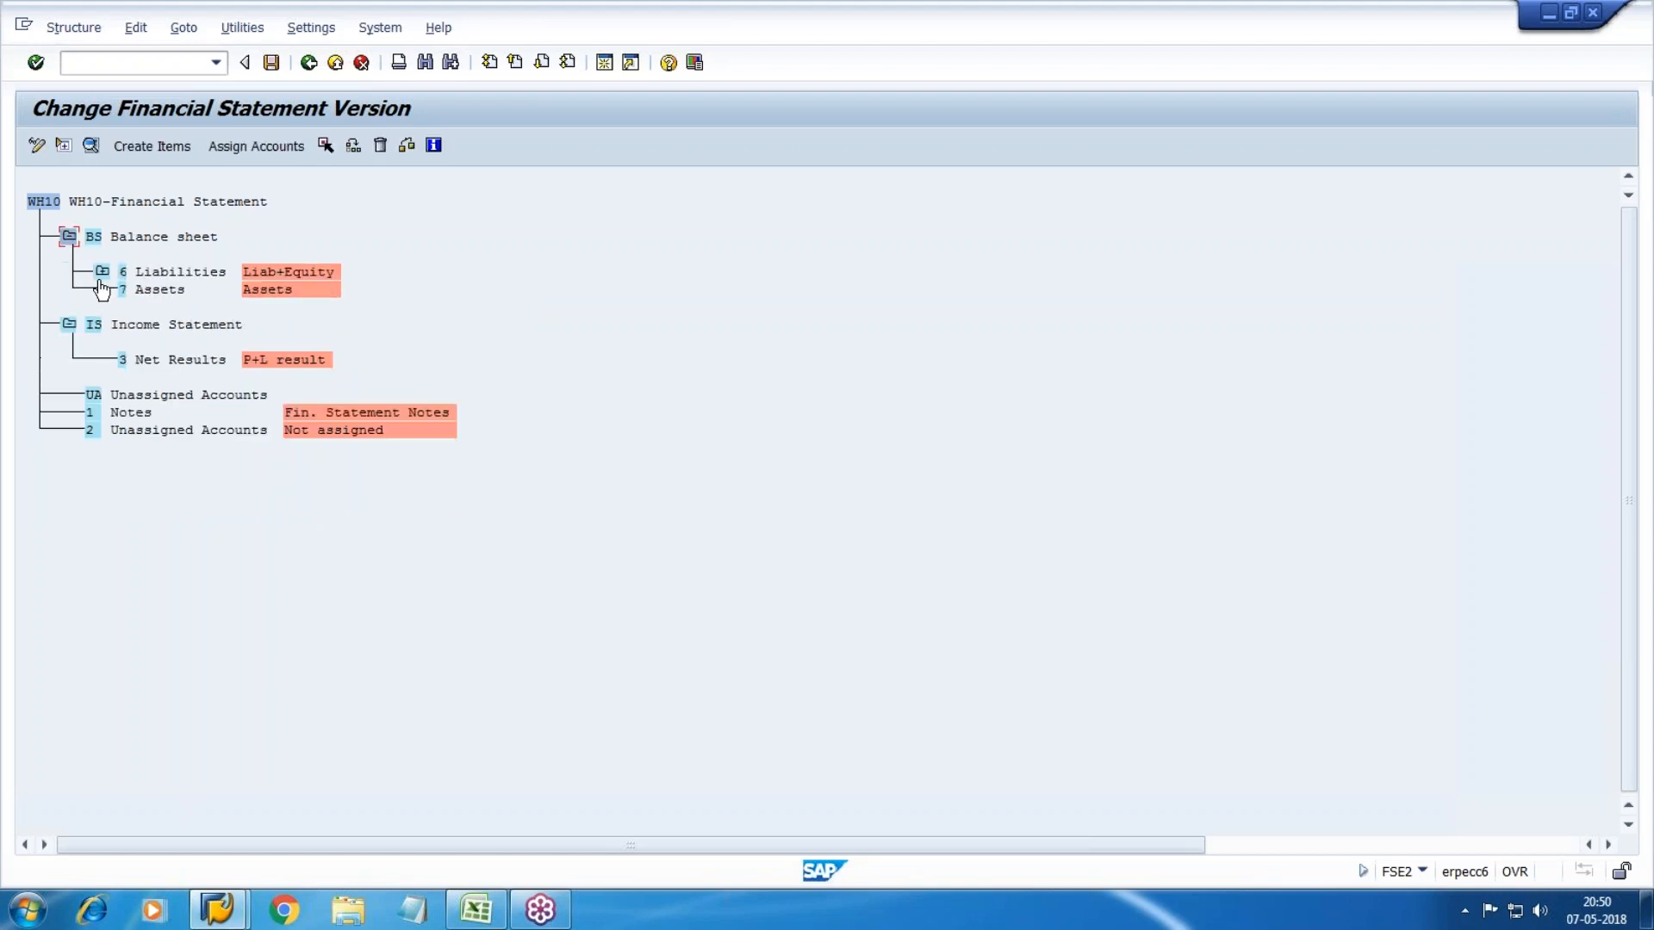
left_click(90, 412)
left_click(325, 146)
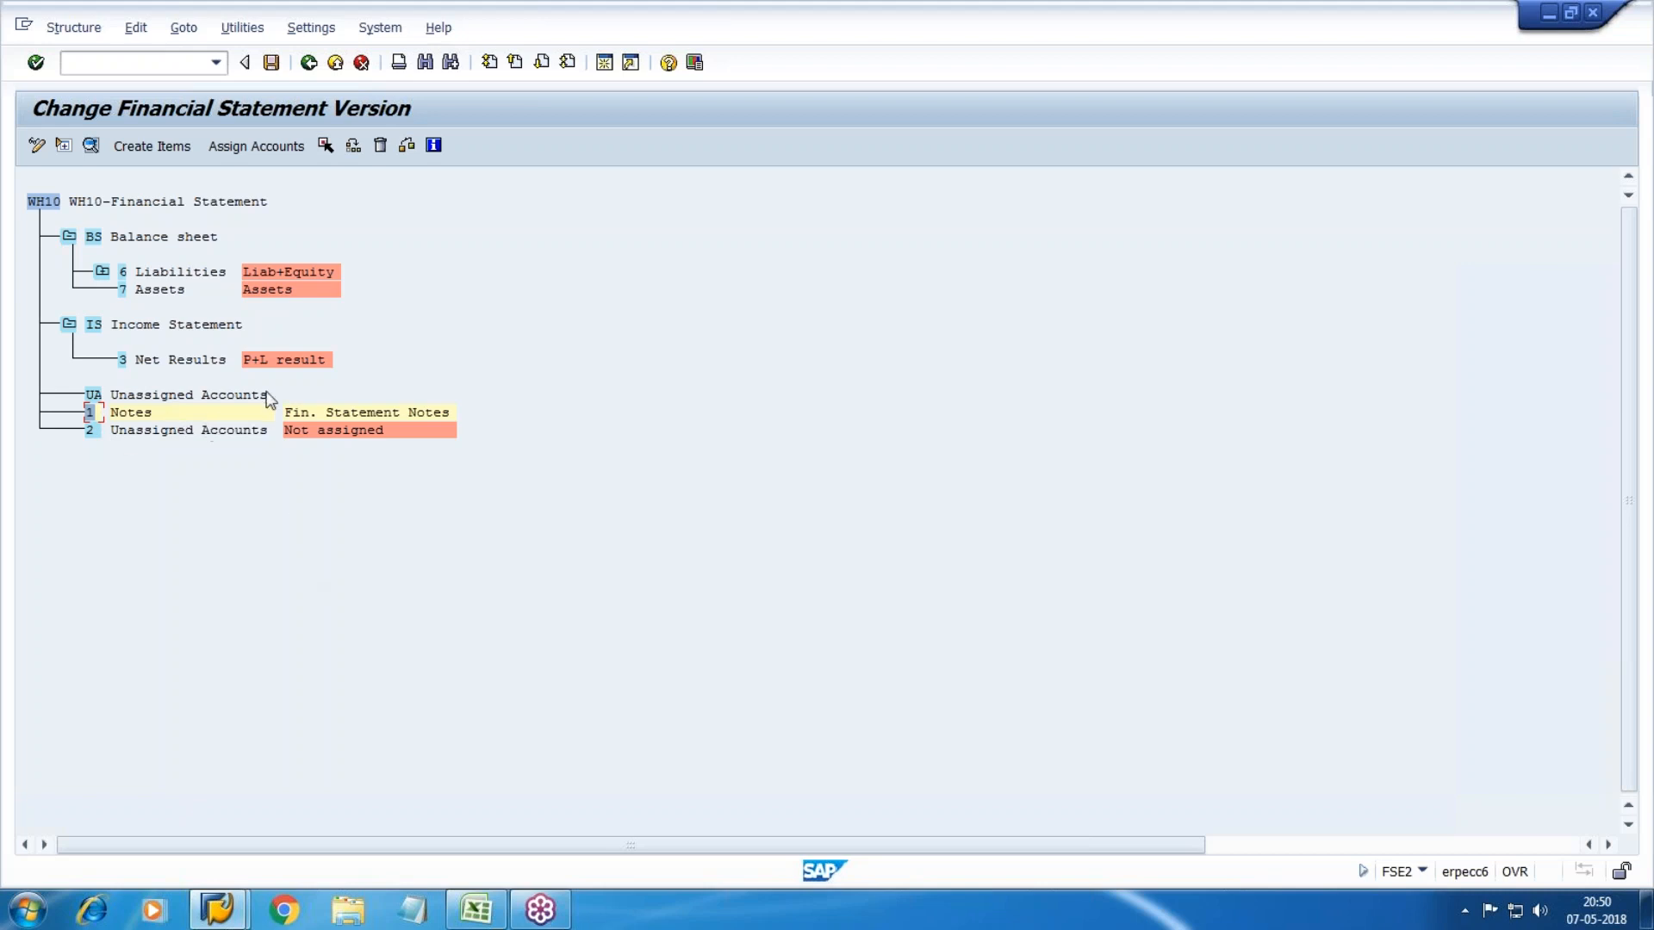
left_click(95, 396)
left_click(353, 147)
left_click(844, 337)
left_click(1045, 402)
Step: Select item 2, the Not assigned special item, and reassign it as a subordinate of UA Unassigned Accounts
left_click(93, 466)
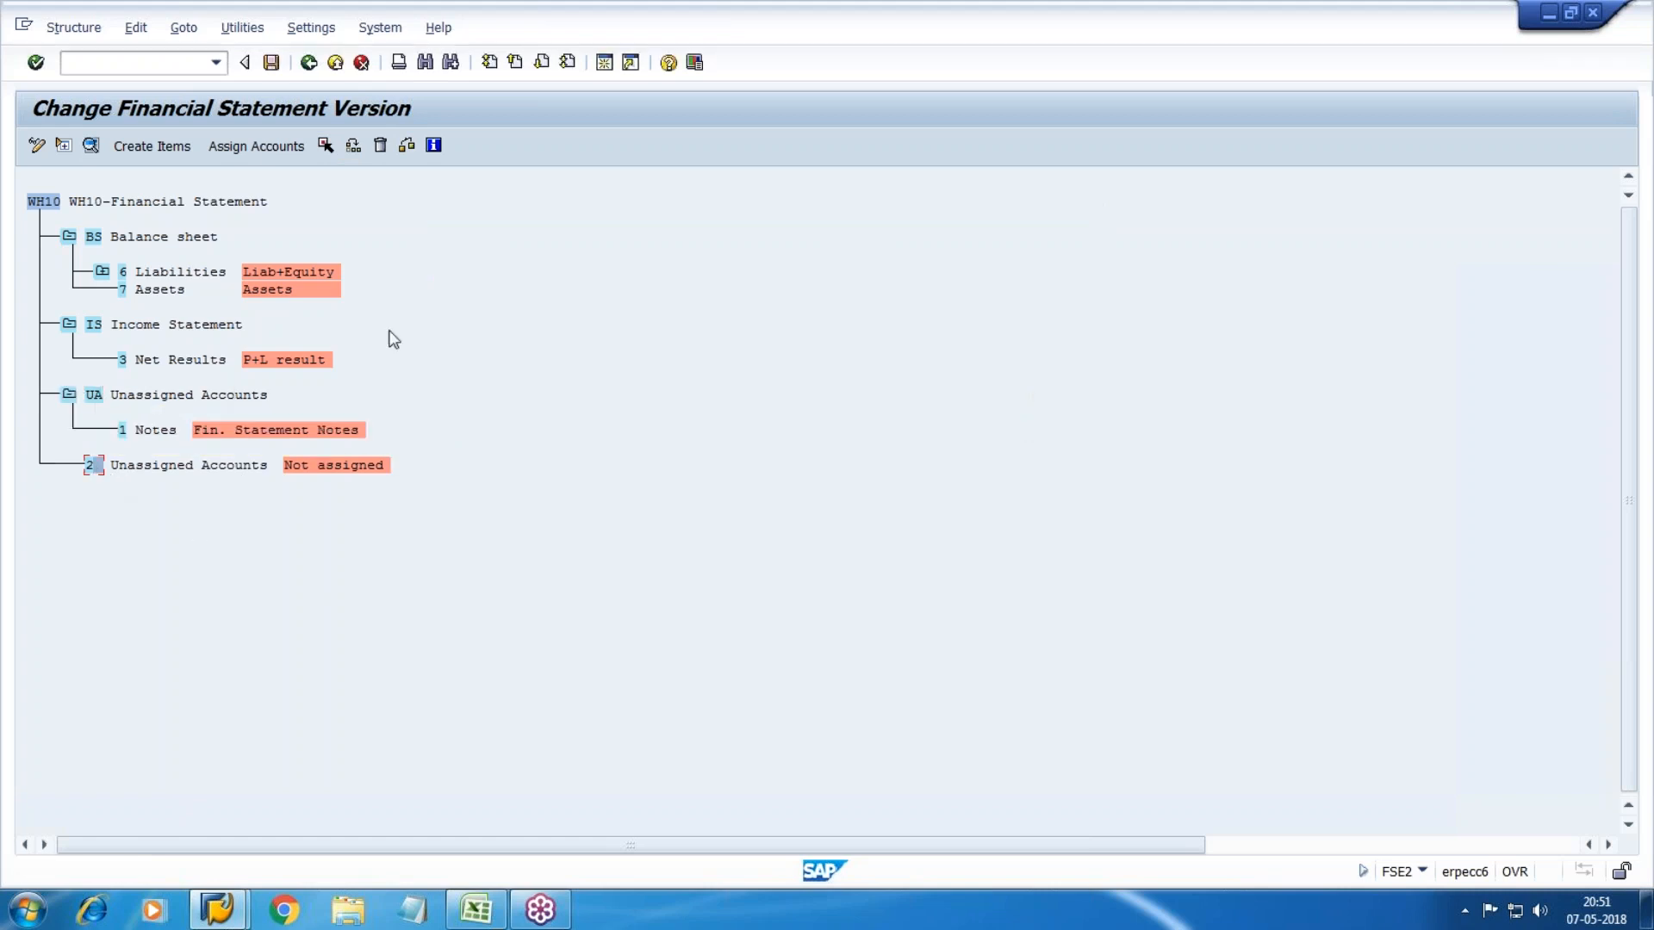
left_click(325, 145)
left_click(134, 398)
left_click(353, 147)
left_click(857, 336)
left_click(1043, 402)
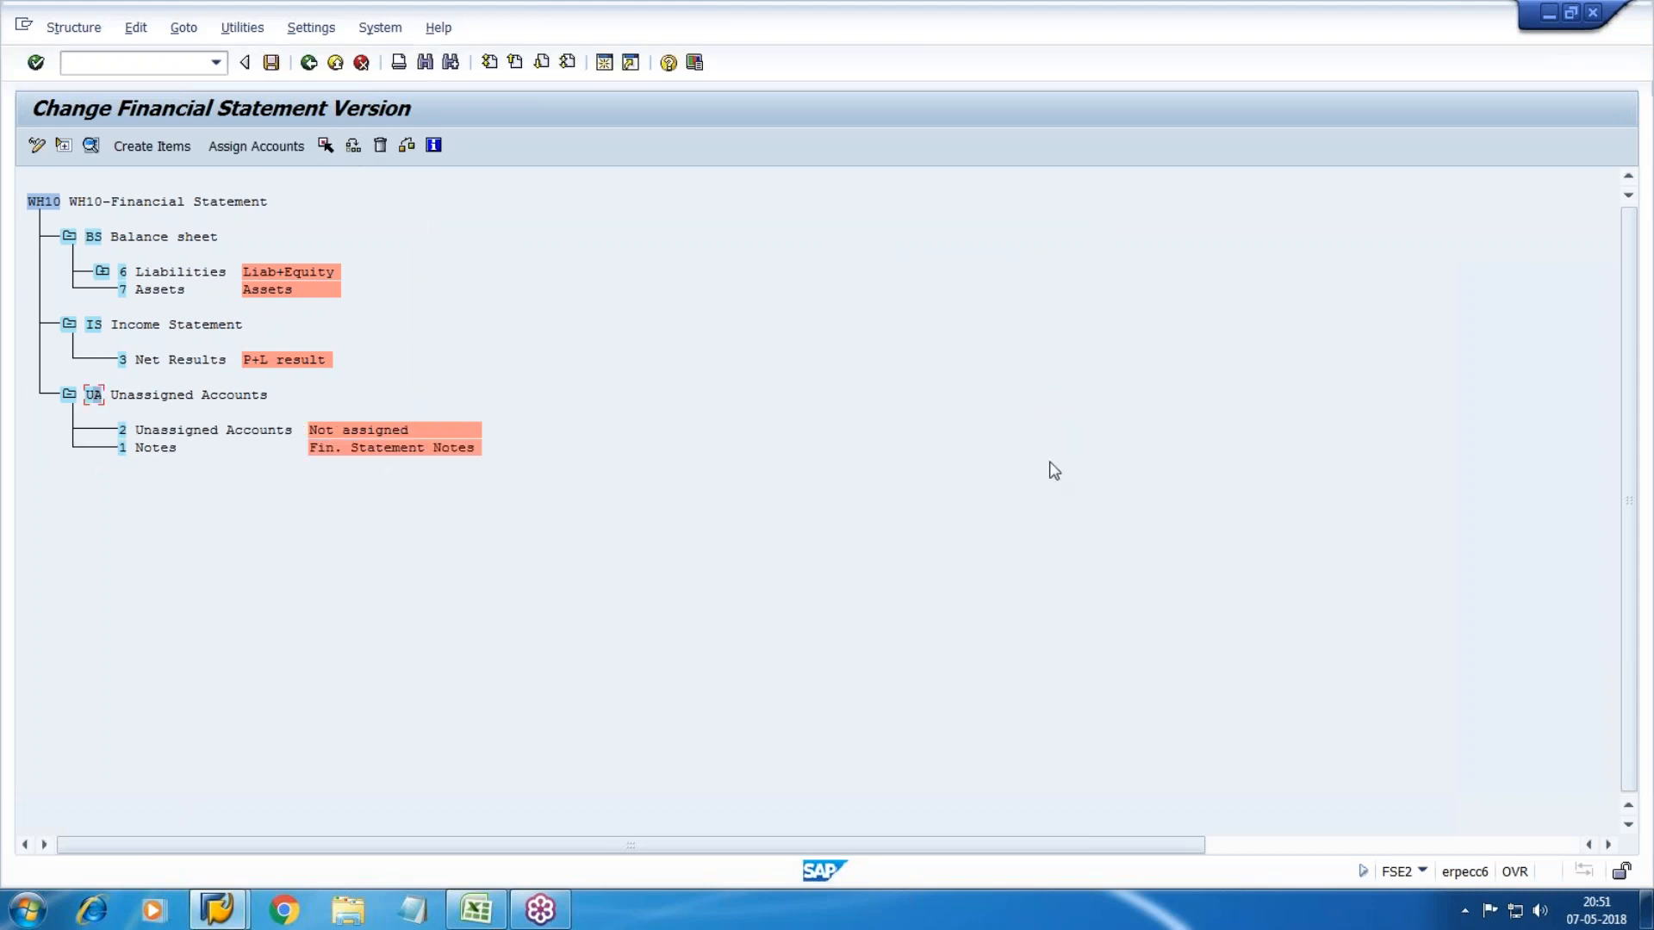
Step: Collapse and expand the Balance sheet, Income Statement and Unassigned Accounts nodes to check which items each one contains
left_click(69, 394)
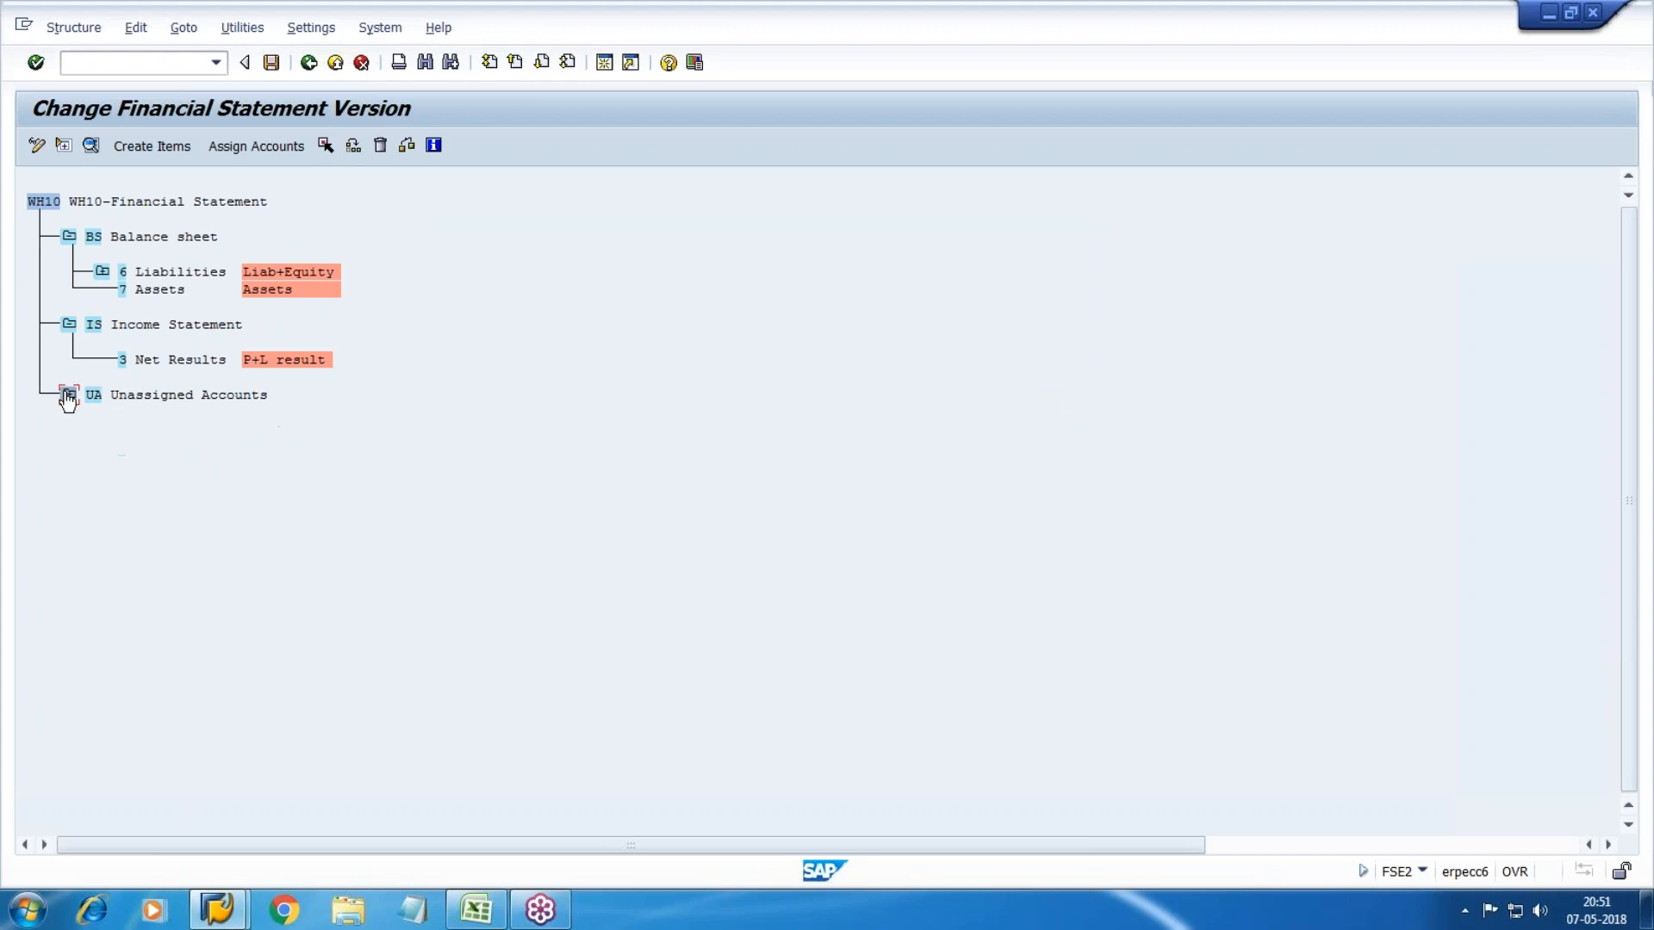
left_click(69, 324)
left_click(68, 236)
left_click(67, 236)
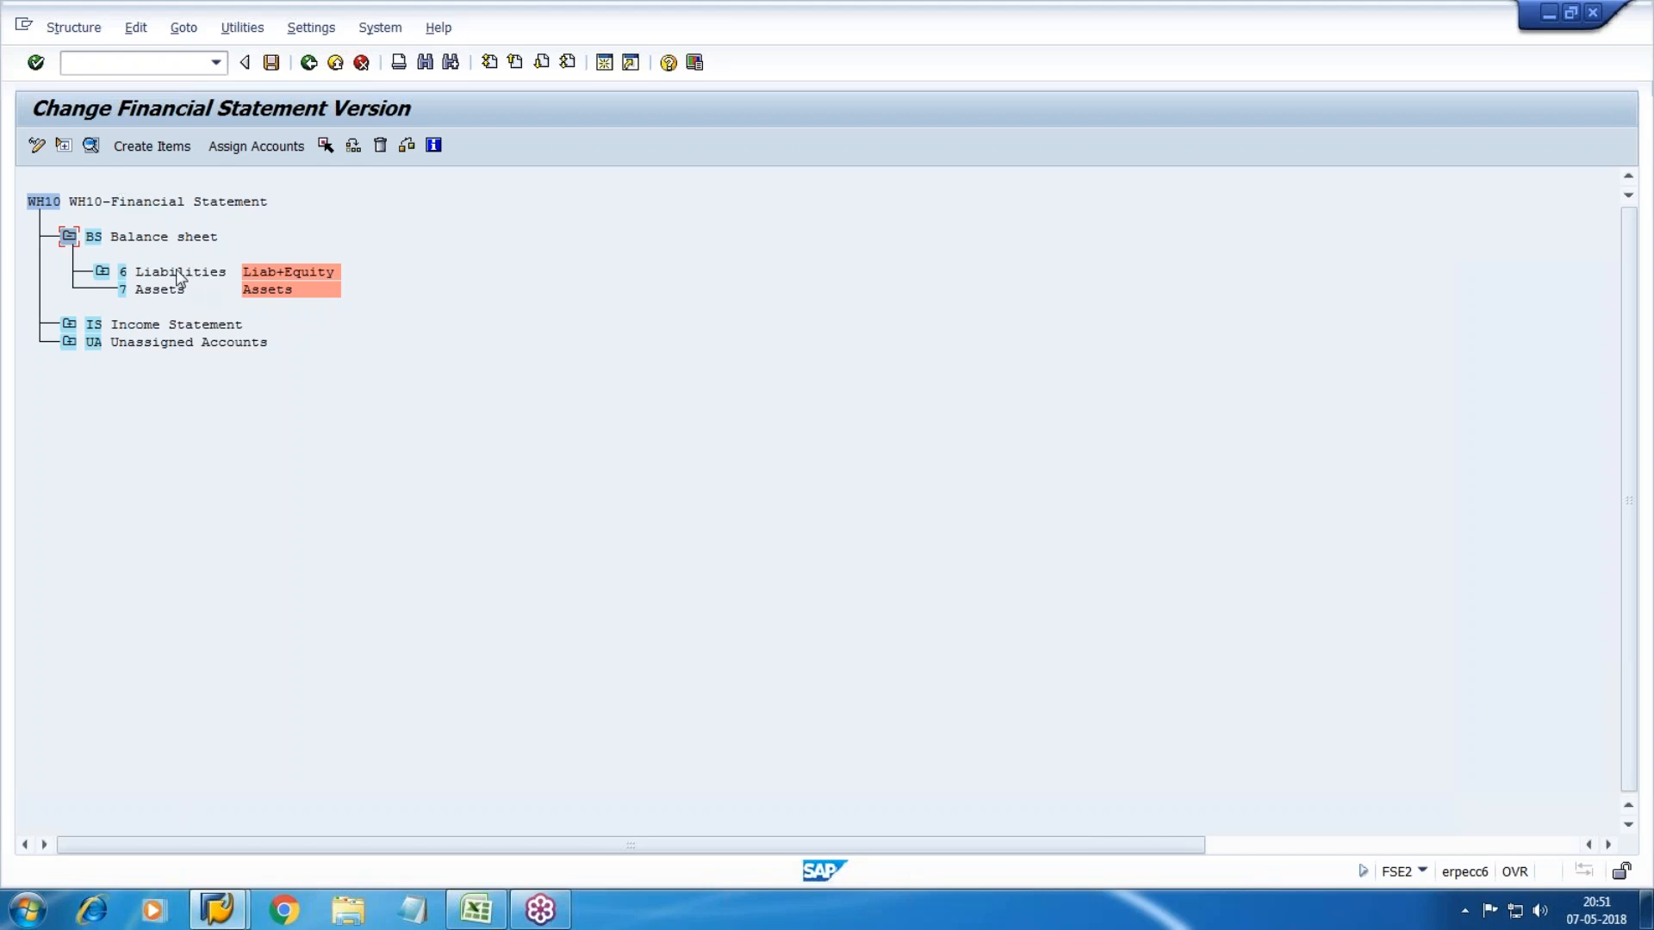
left_click(69, 341)
left_click(69, 341)
left_click(69, 341)
left_click(69, 325)
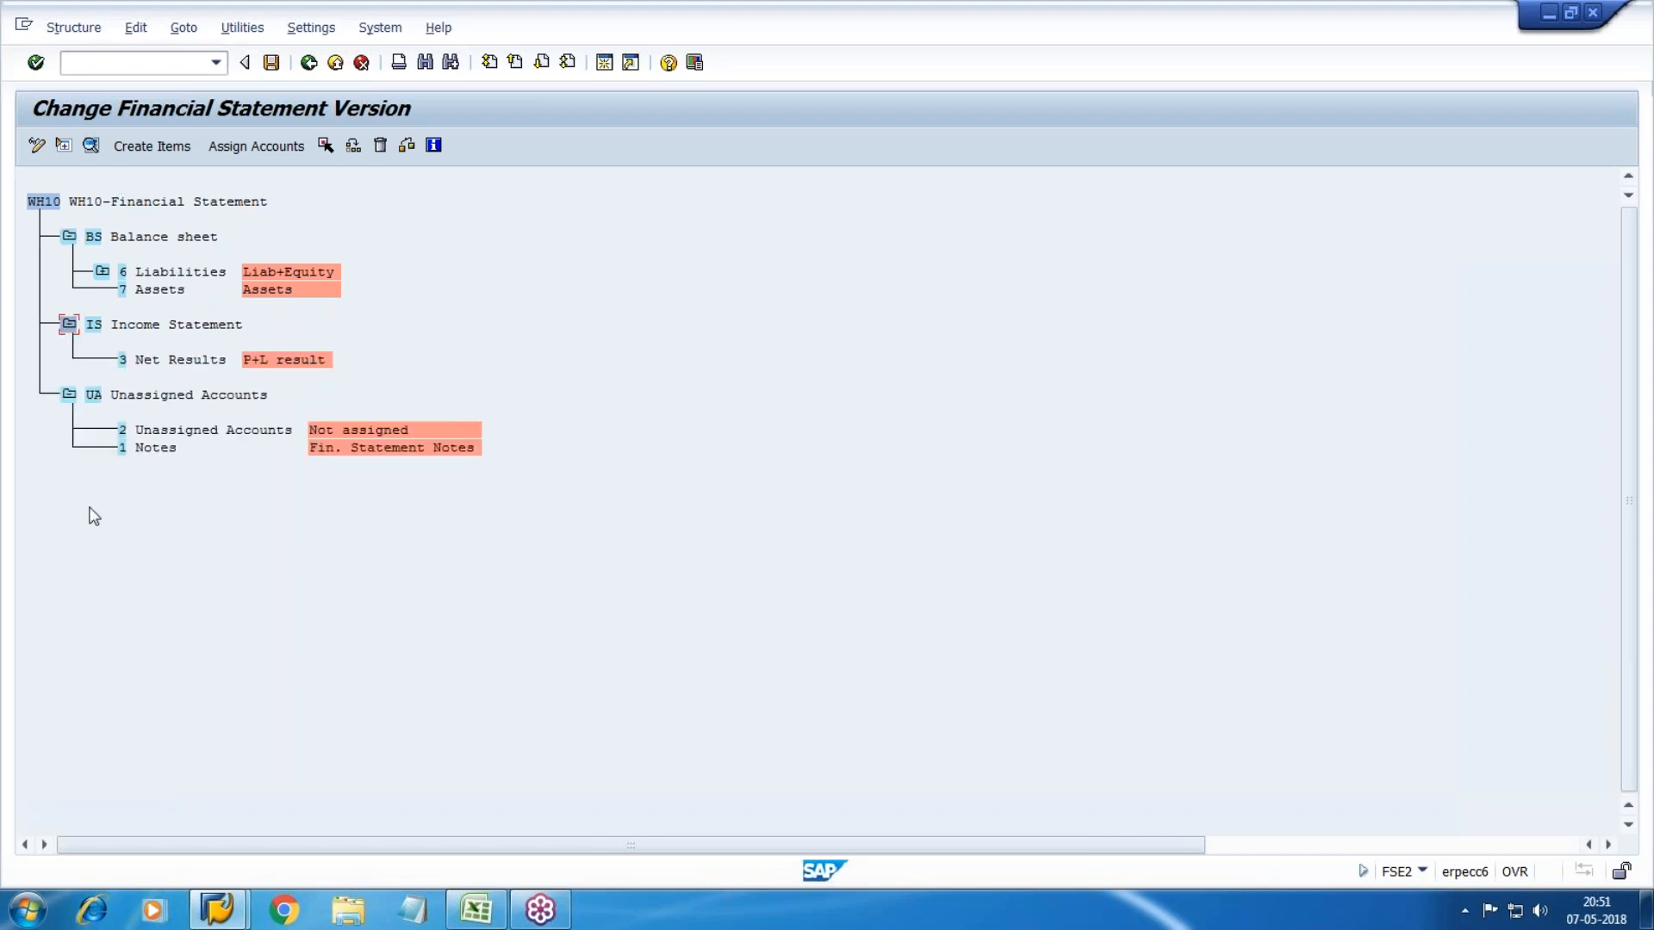
Step: Under UA Unassigned Accounts, renumber the Notes item as 11 and the Not assigned item as 10
double_click(123, 448)
type("11")
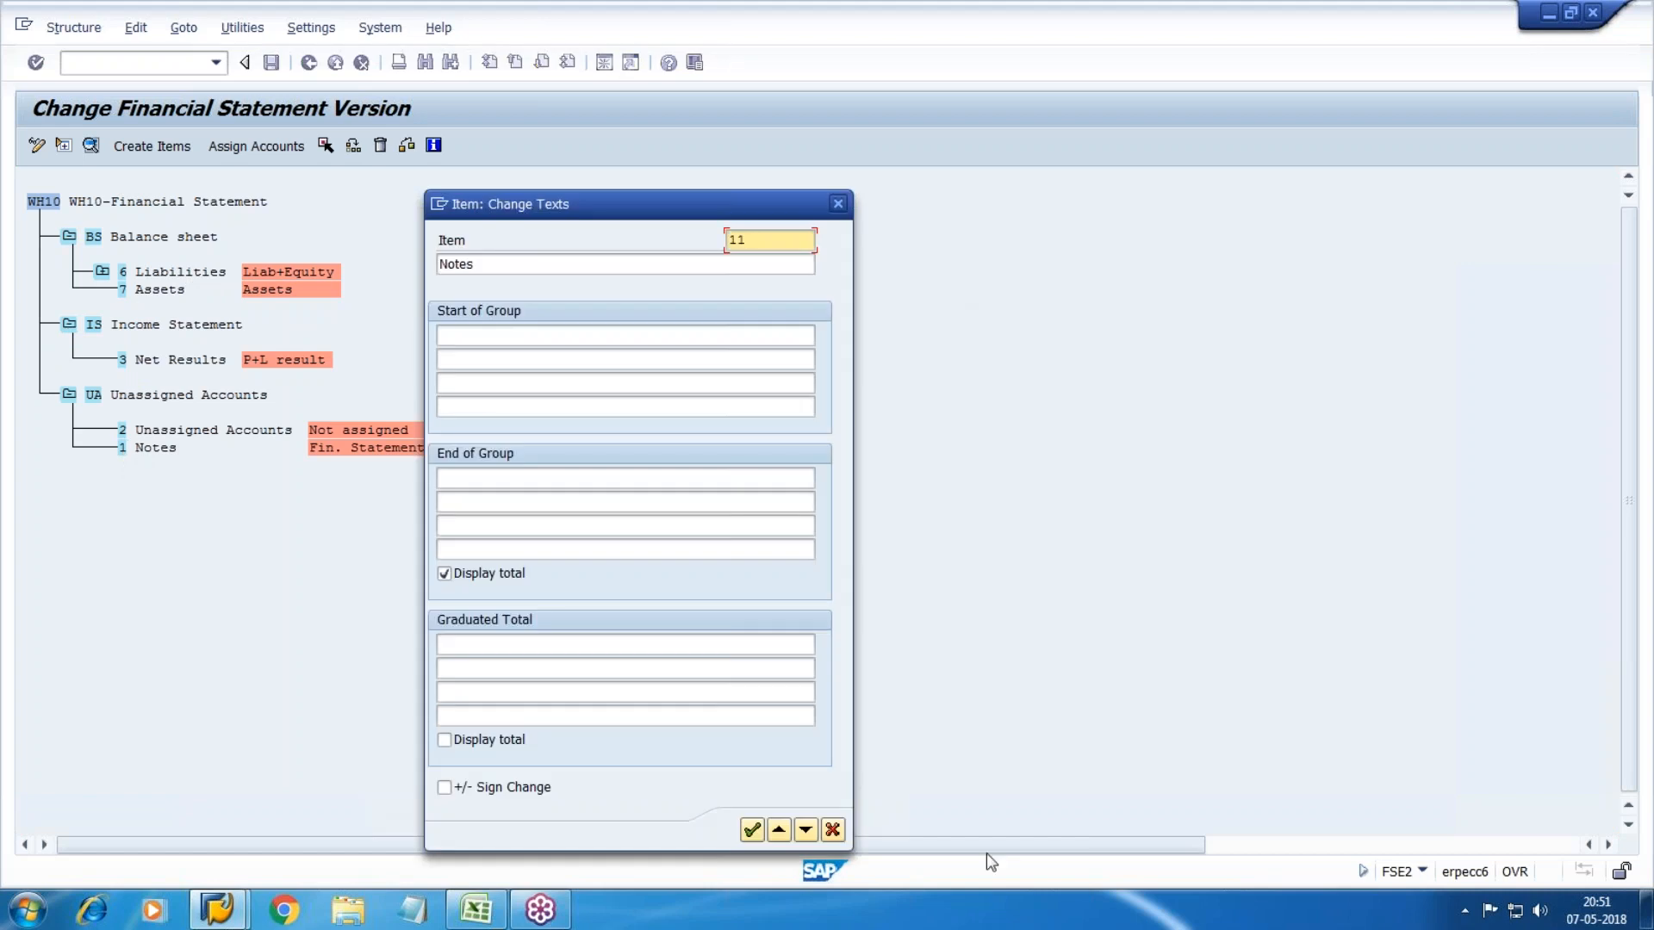
left_click(752, 829)
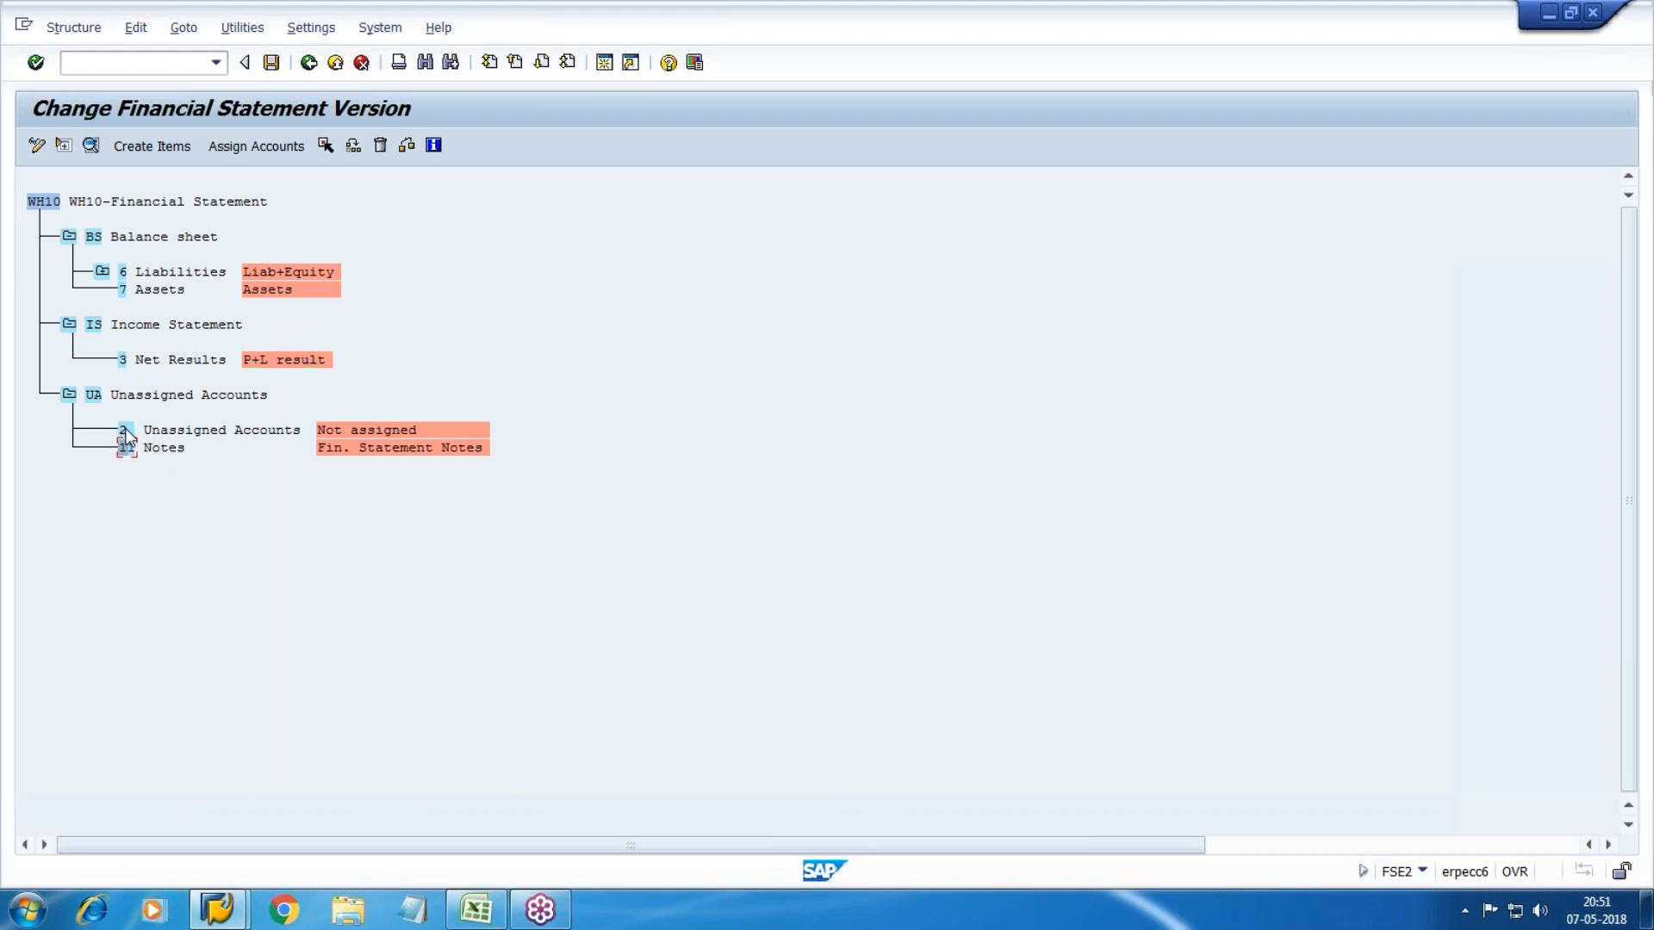
double_click(126, 429)
type("10")
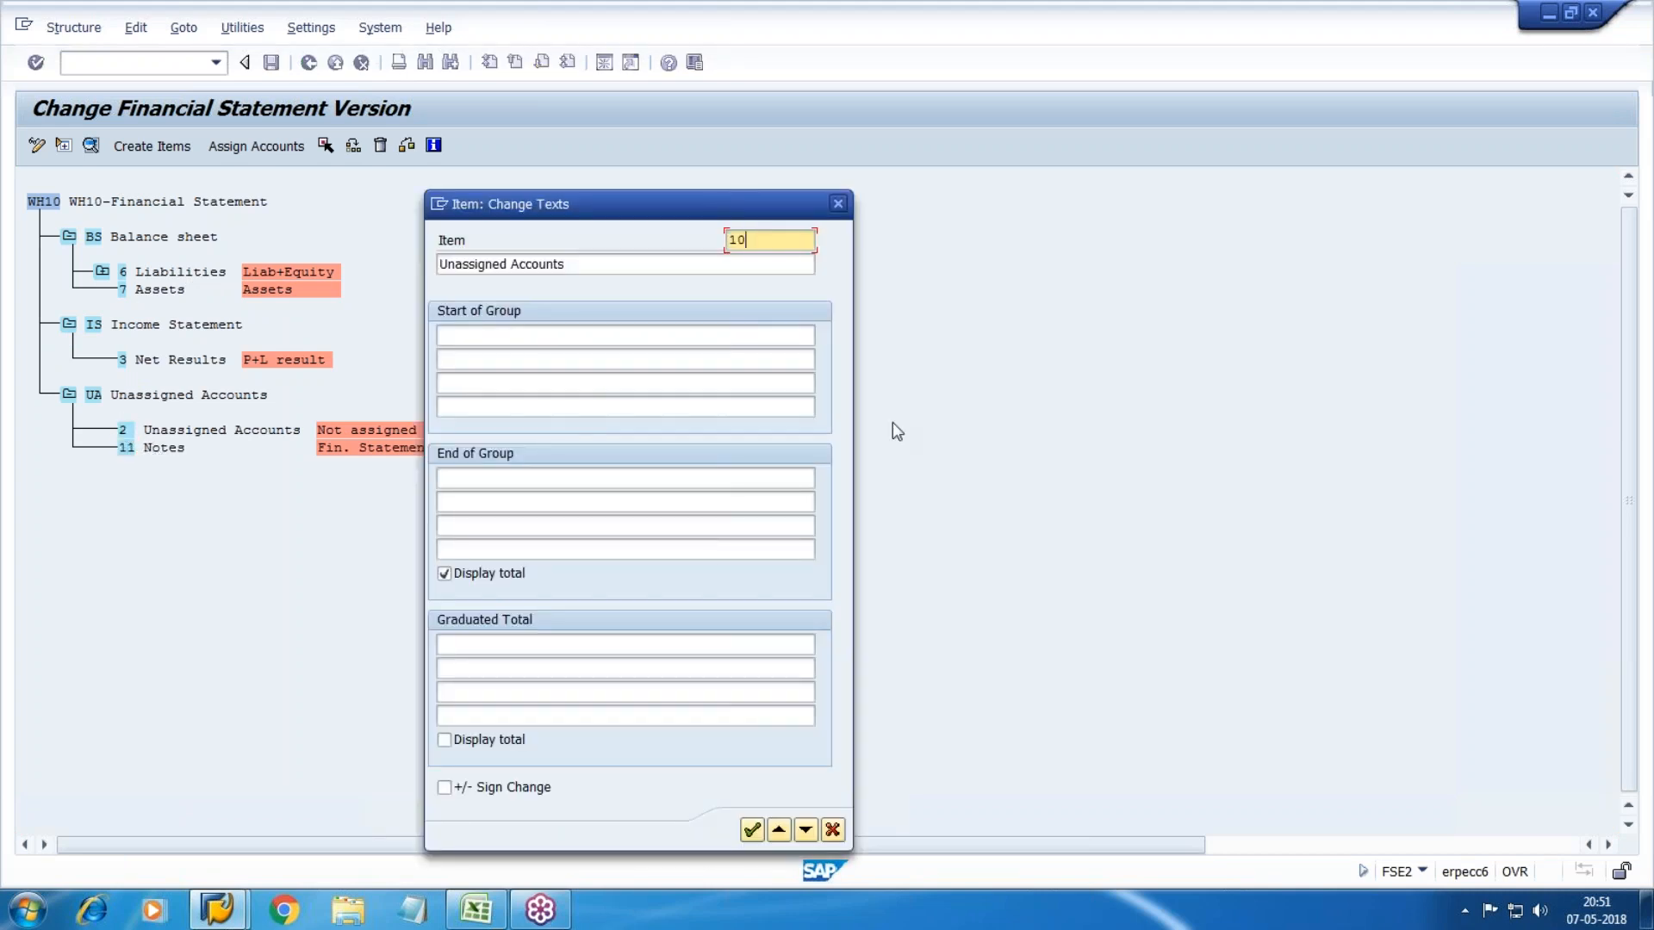
left_click(752, 830)
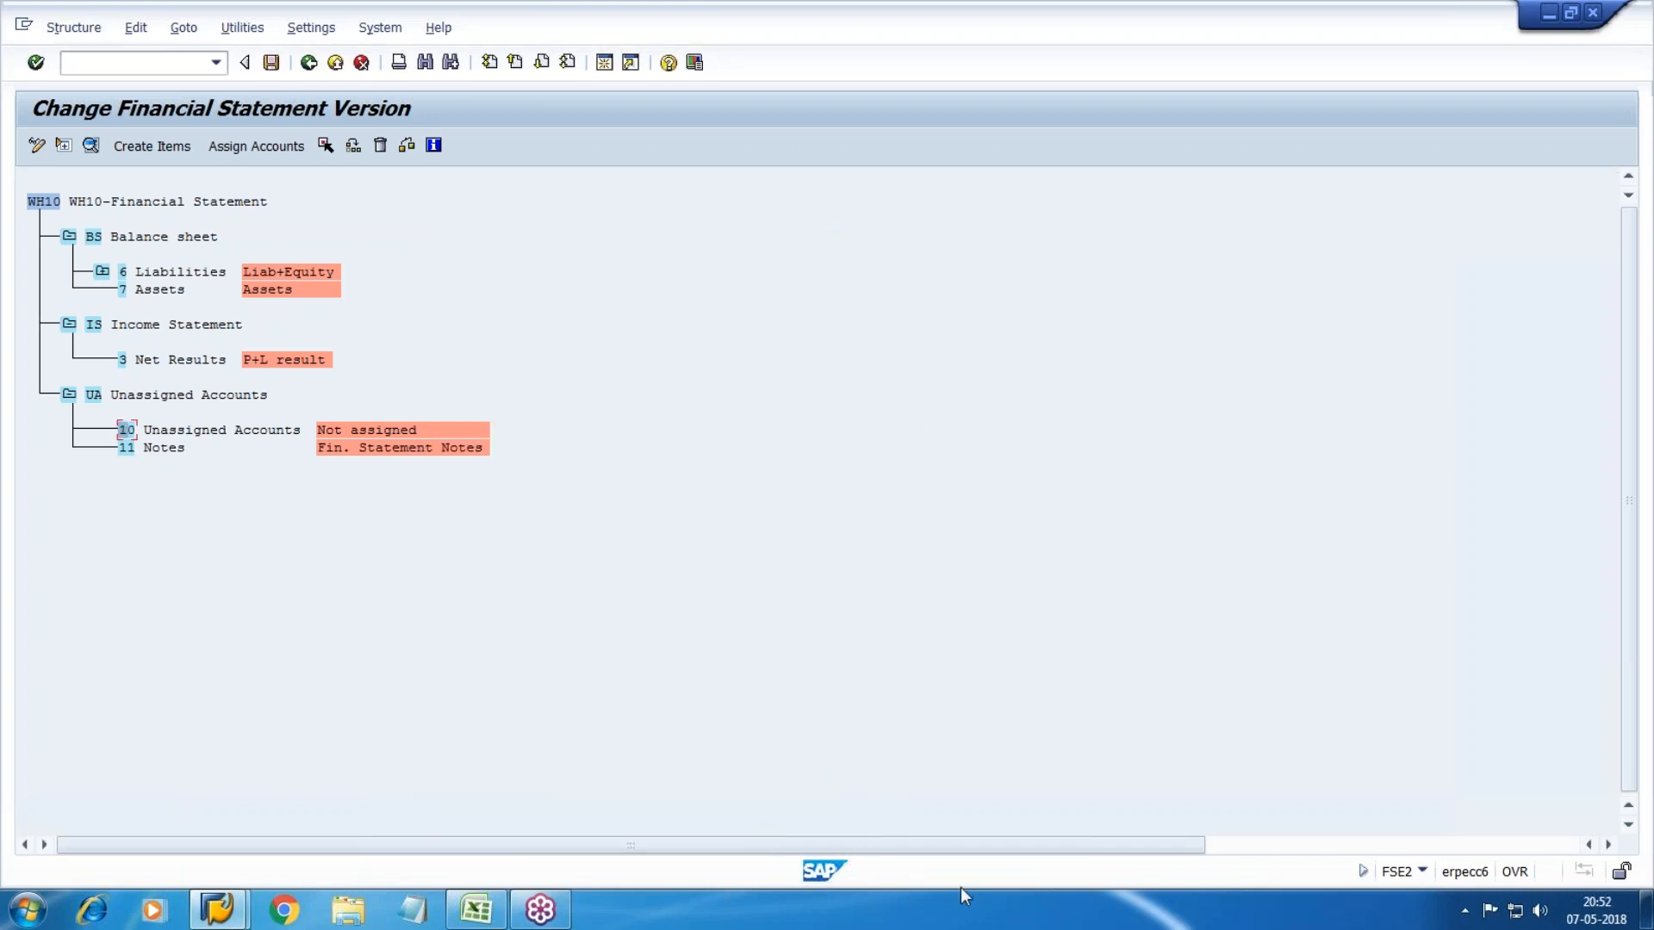
left_click(1635, 54)
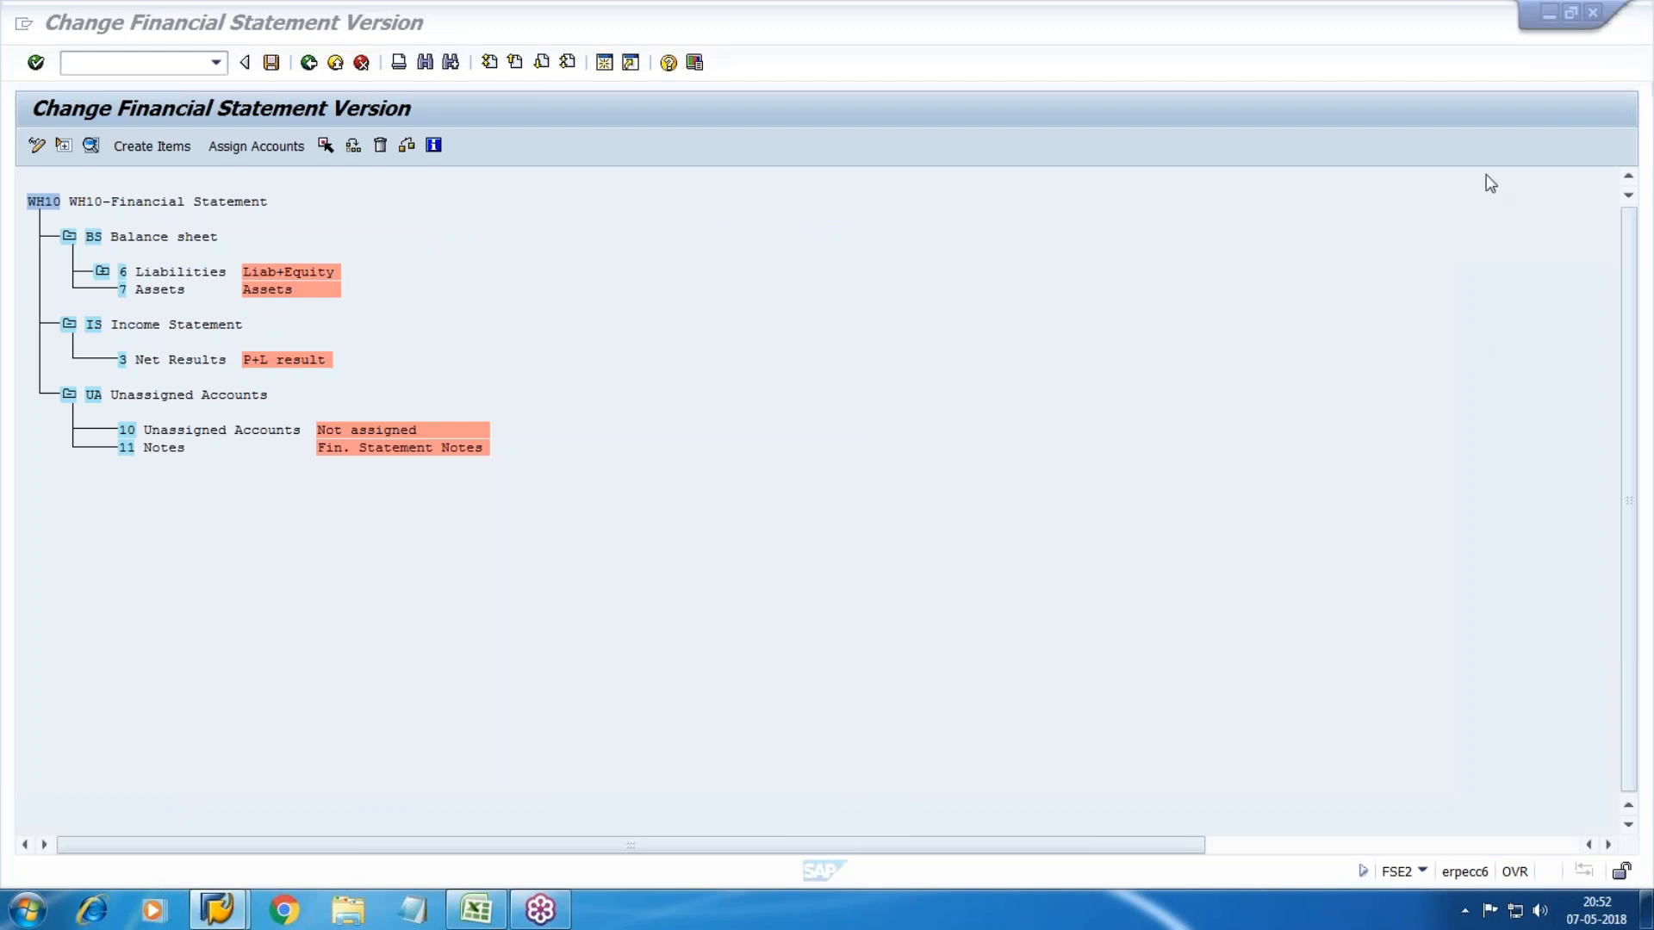
left_click(1361, 64)
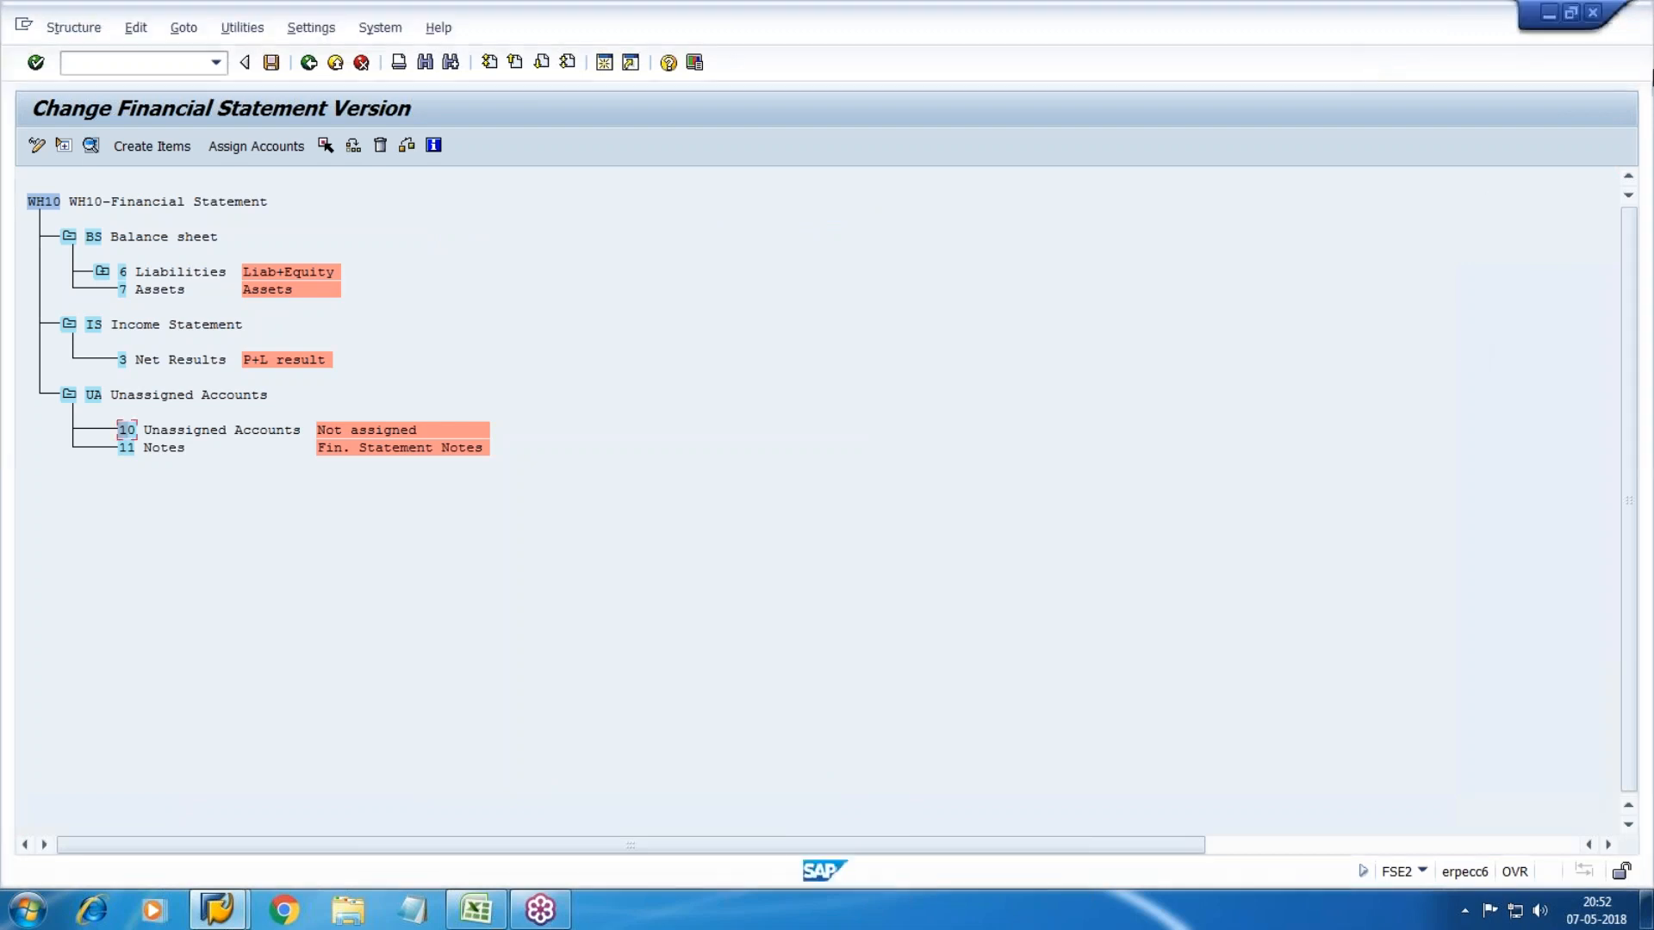
left_click(1645, 70)
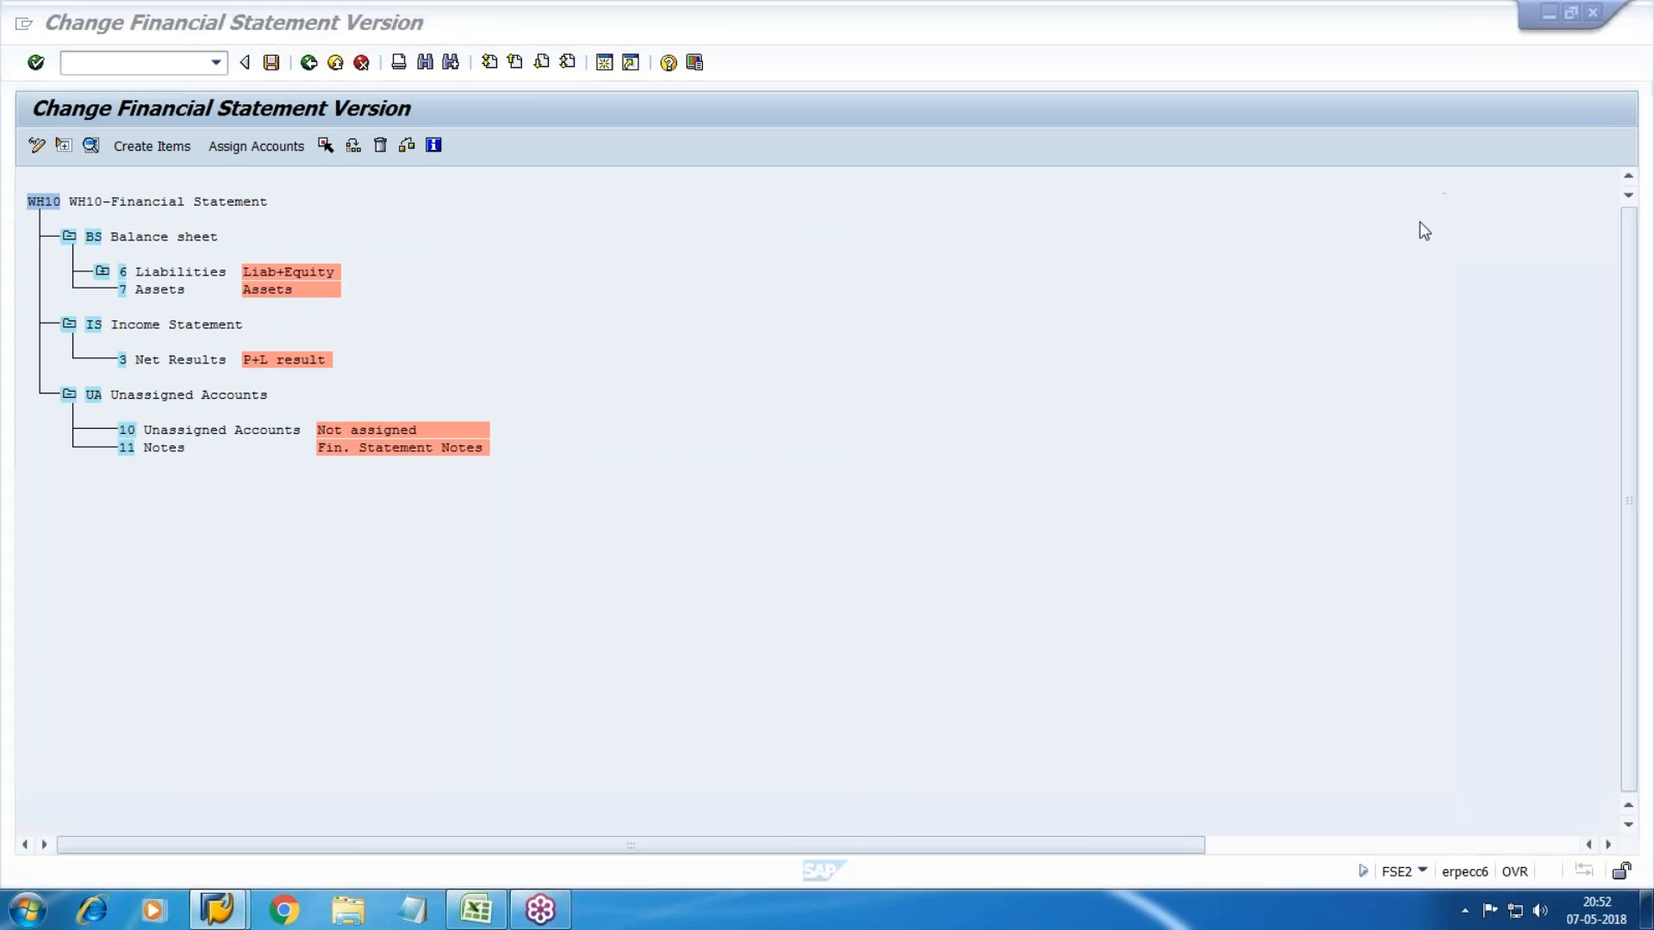
left_click(204, 464)
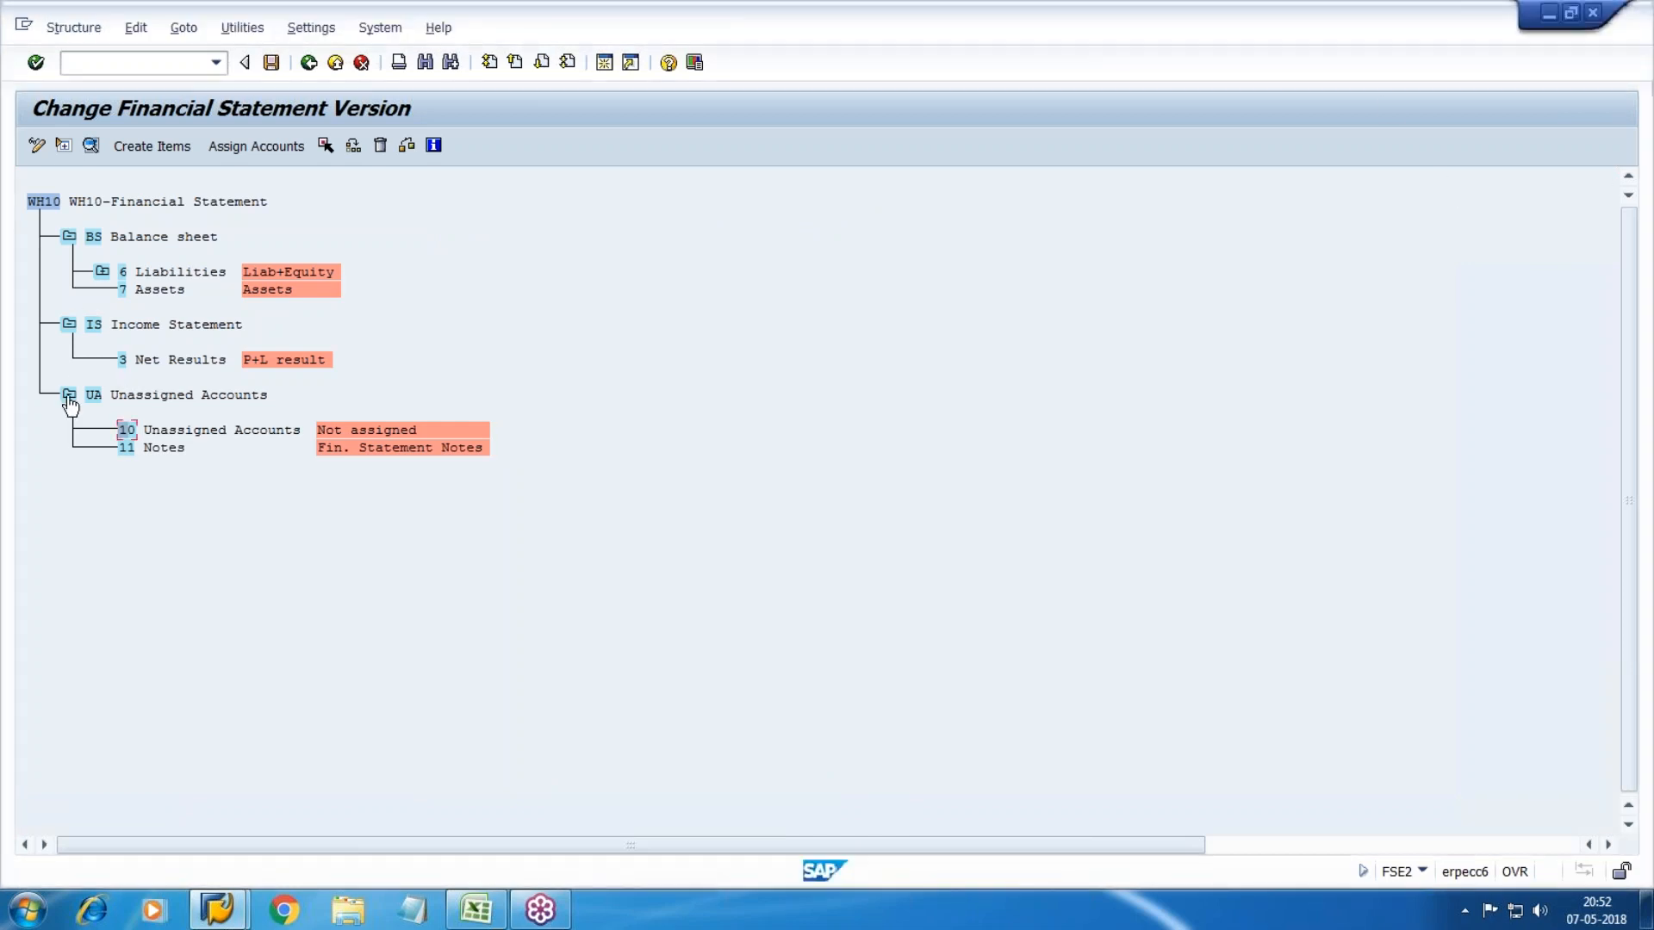
Step: Review the three top-level nodes of WH10 and their subordinate items, including the retained earnings items under Liabilities
left_click(69, 398)
left_click(68, 325)
left_click(70, 238)
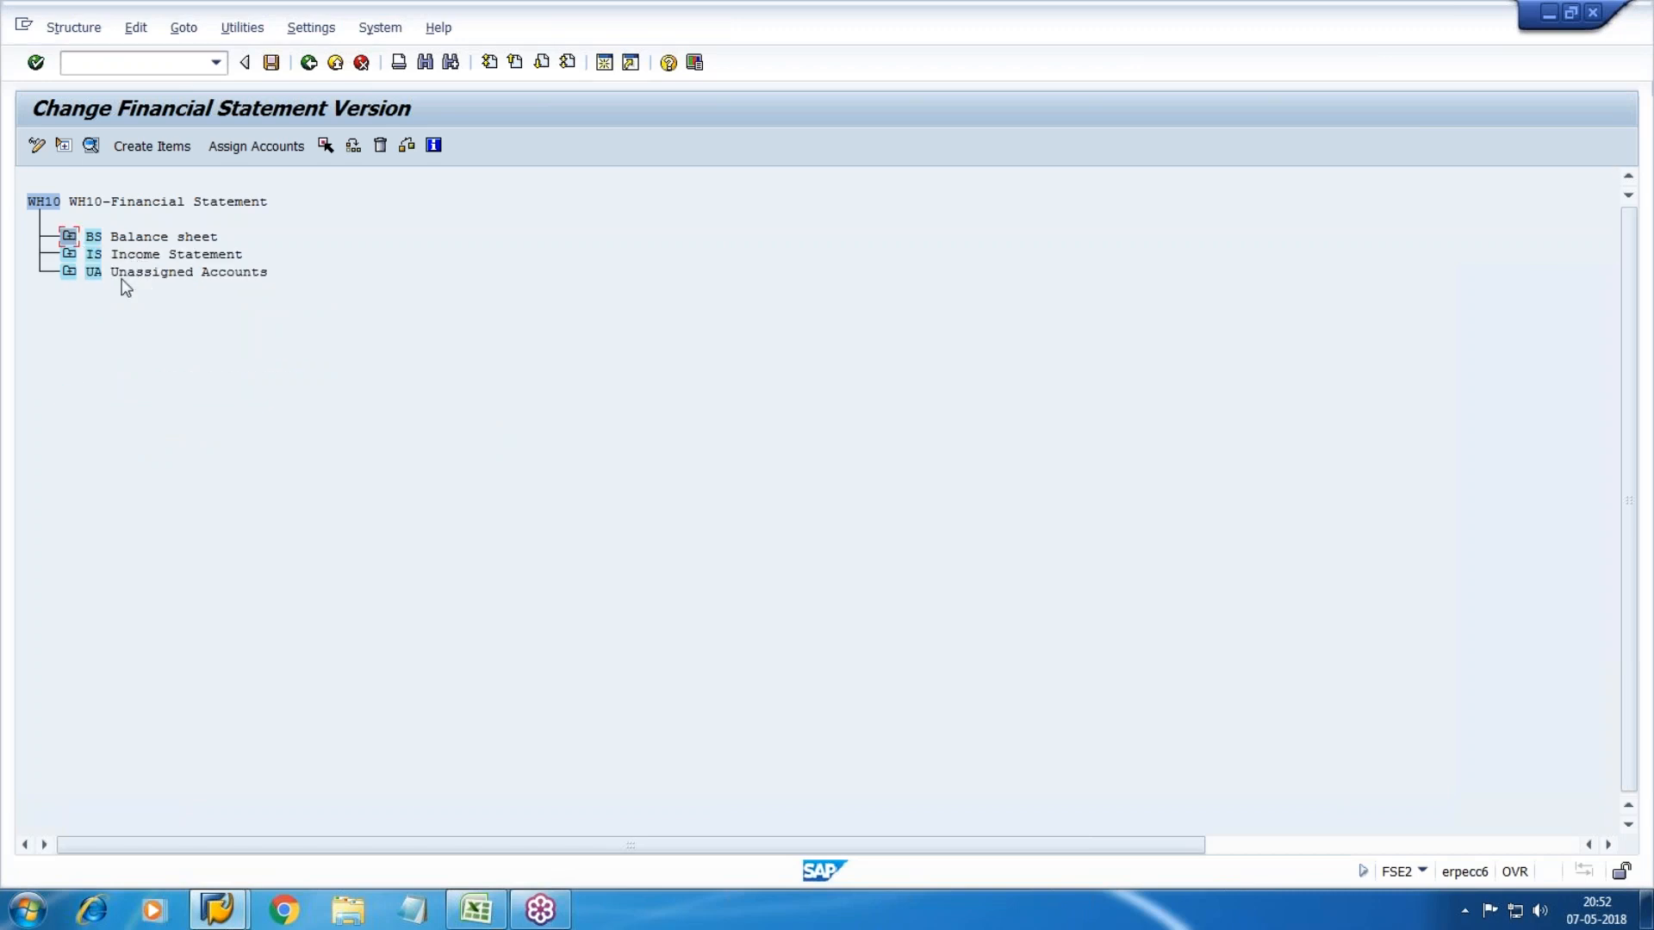
left_click(69, 271)
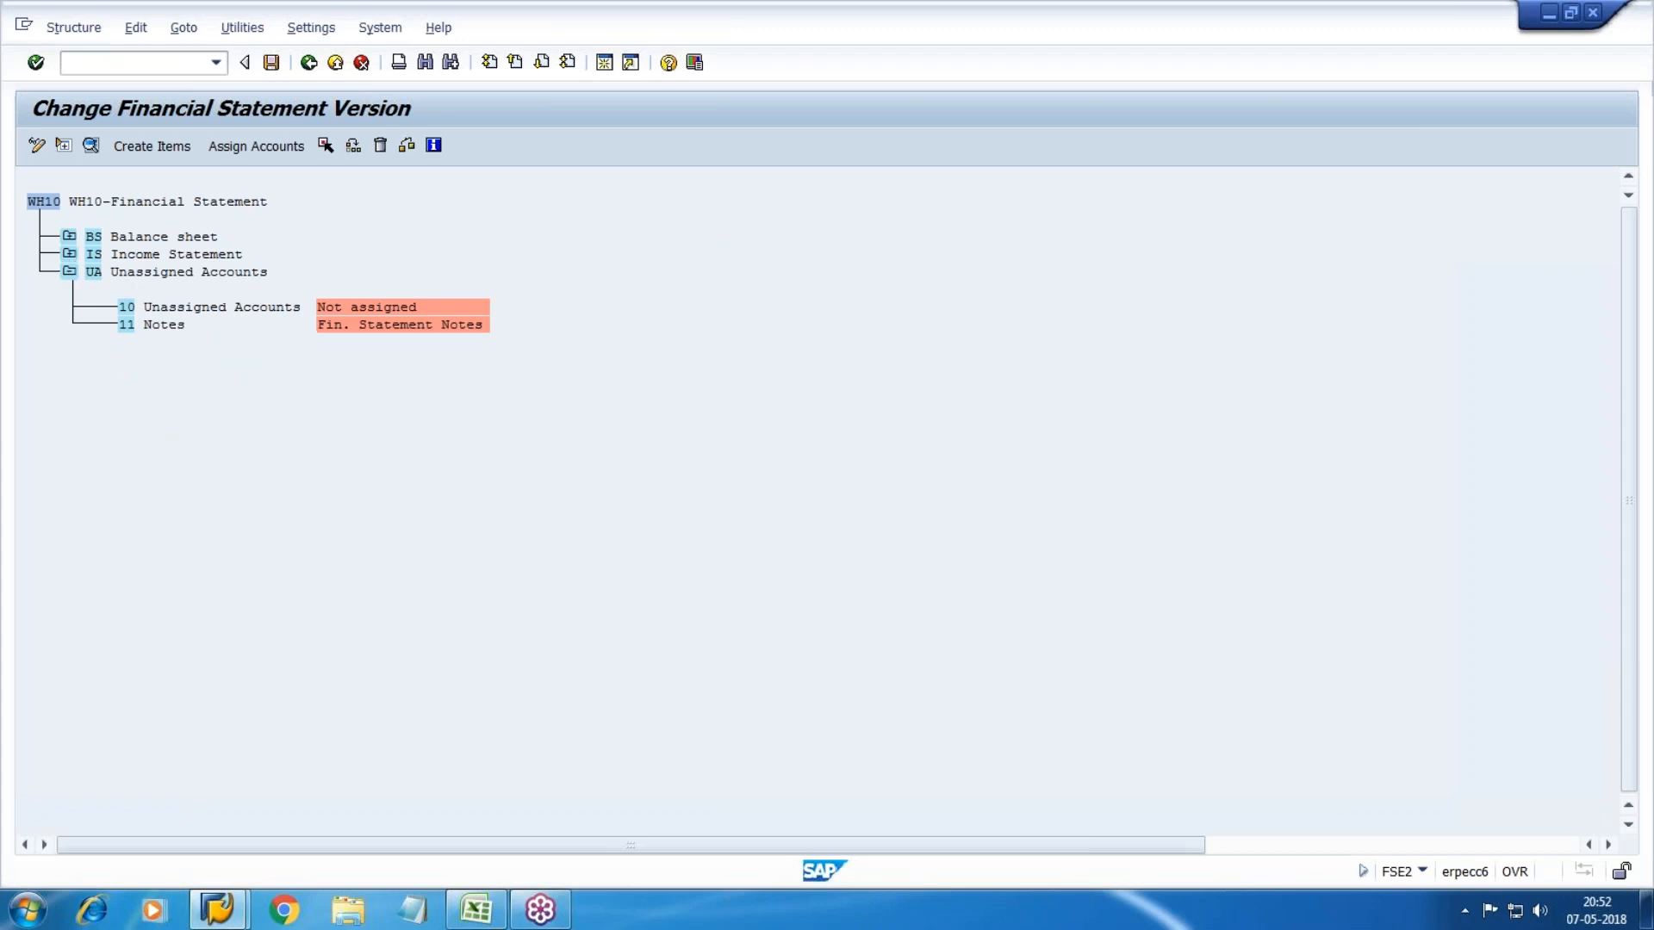
left_click(69, 253)
left_click(69, 236)
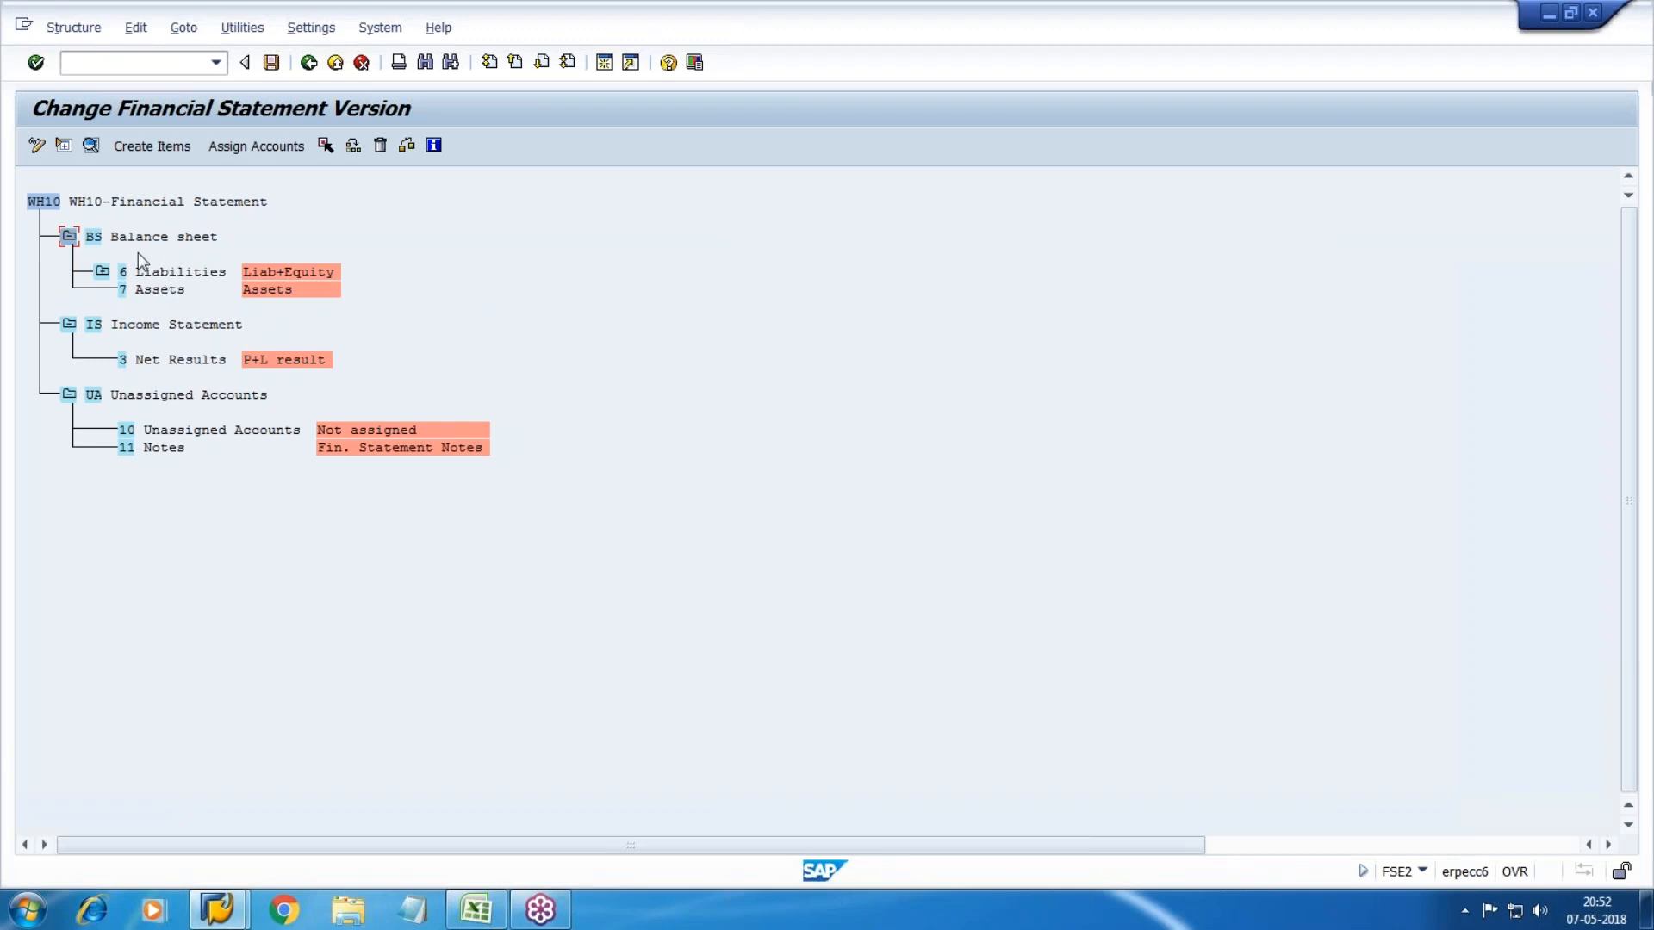
left_click(102, 271)
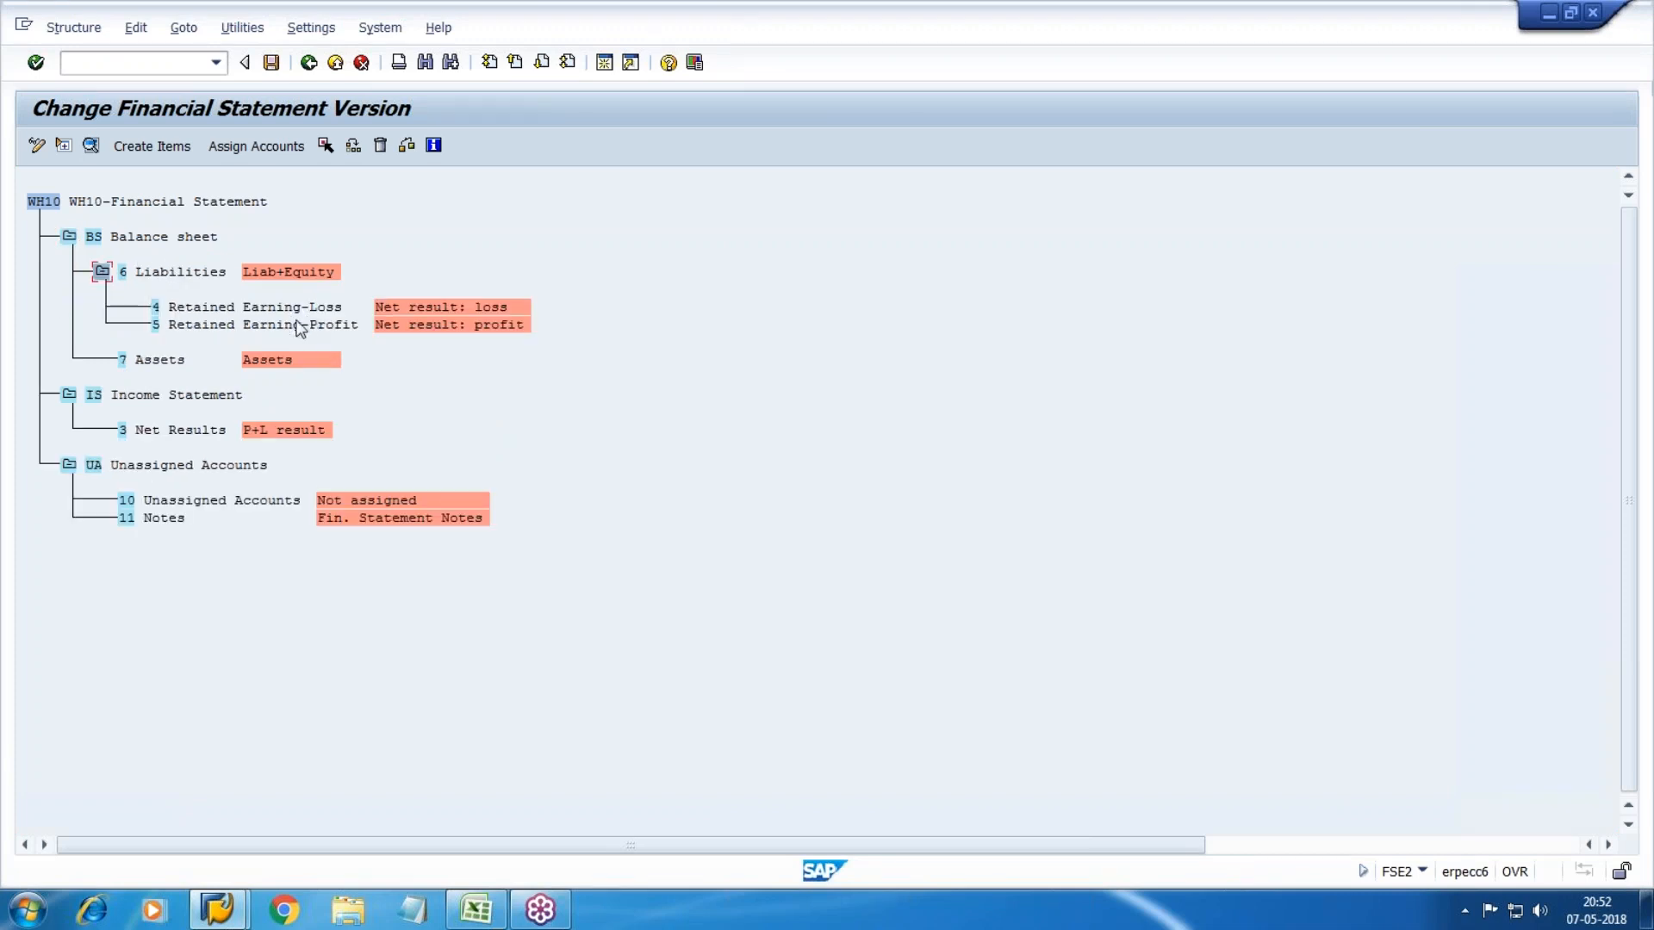
left_click(102, 272)
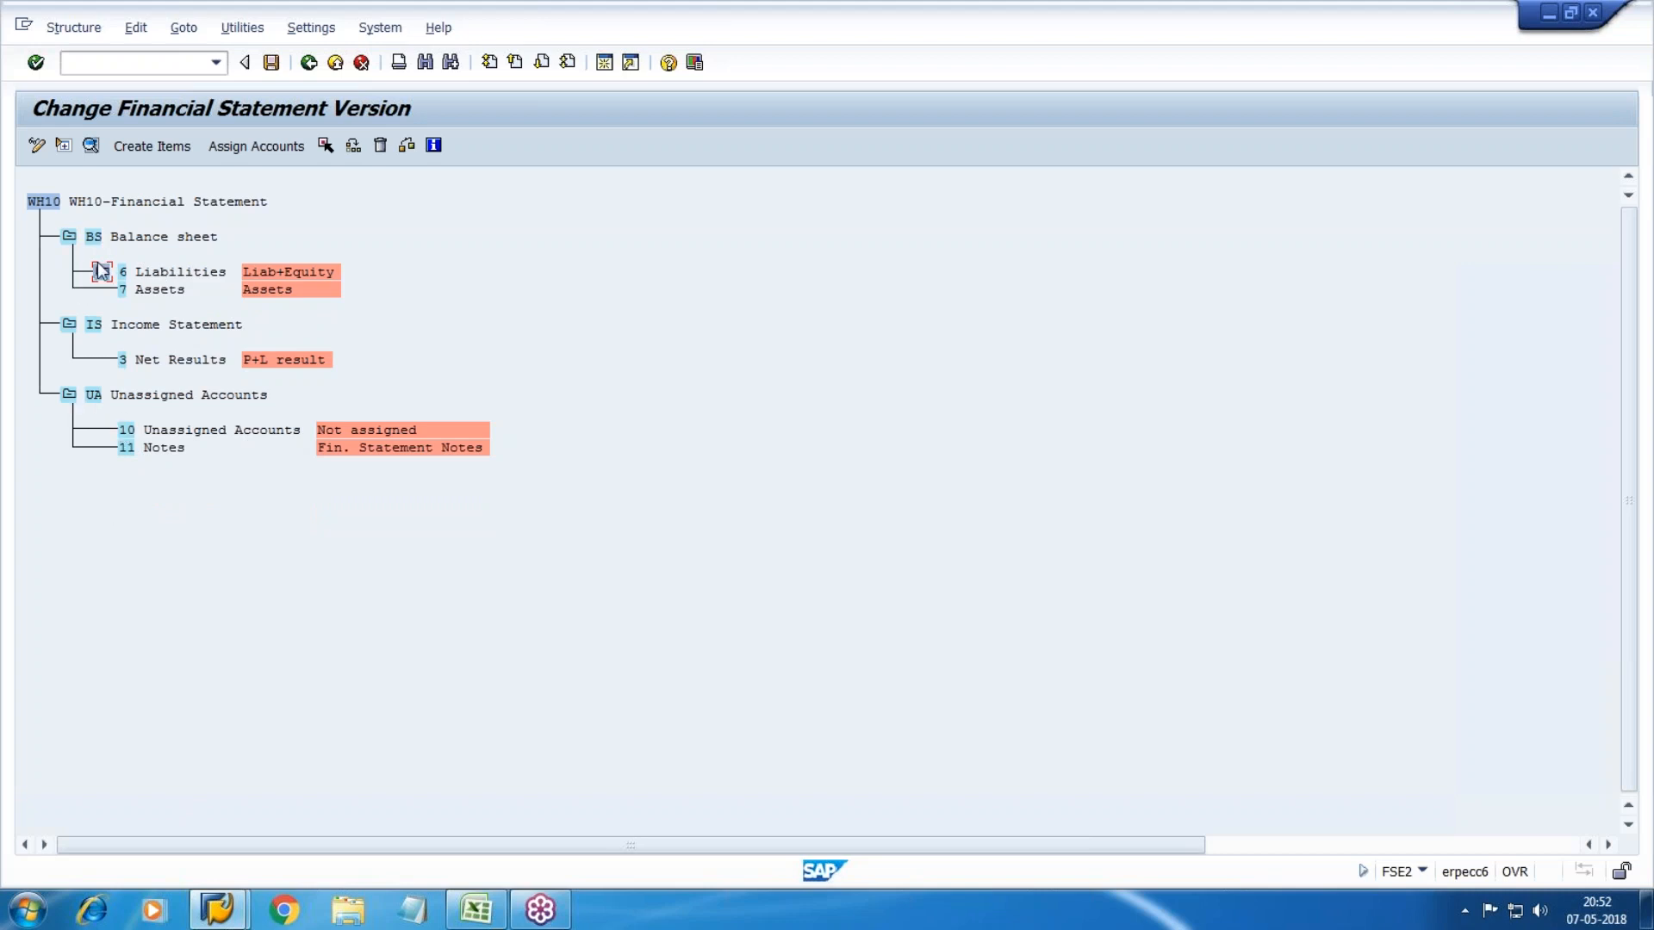
Step: Under BS Balance sheet, renumber the Liabilities item as 1 and the Assets item as 2
double_click(125, 273)
type("1")
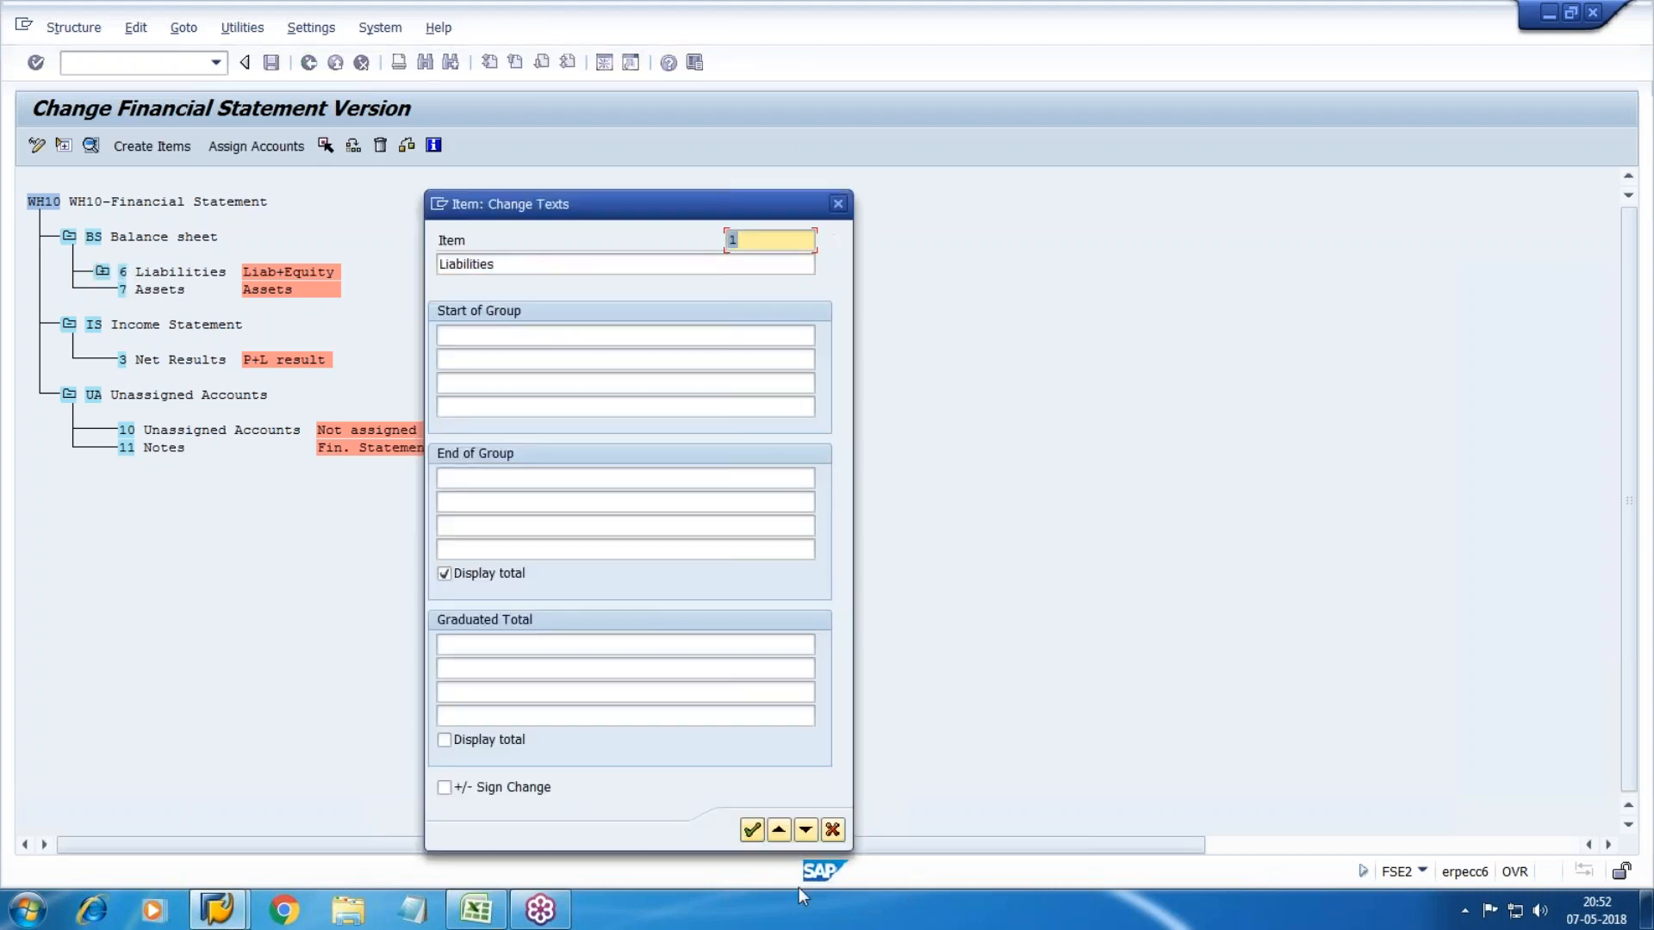
left_click(755, 831)
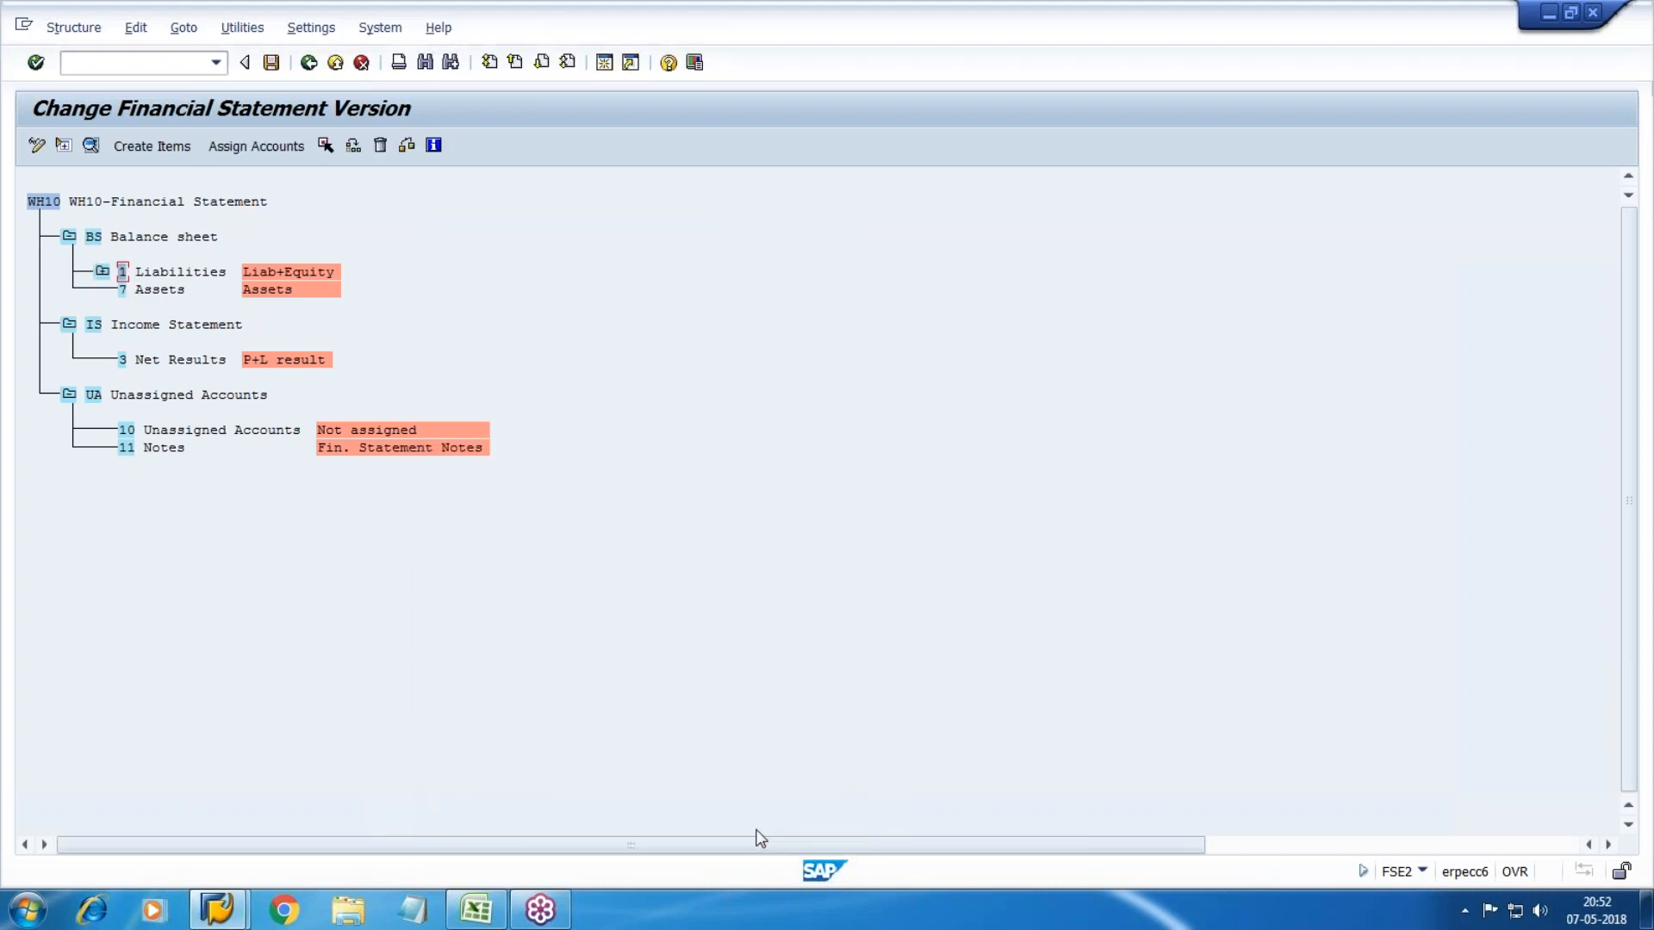
left_click(103, 274)
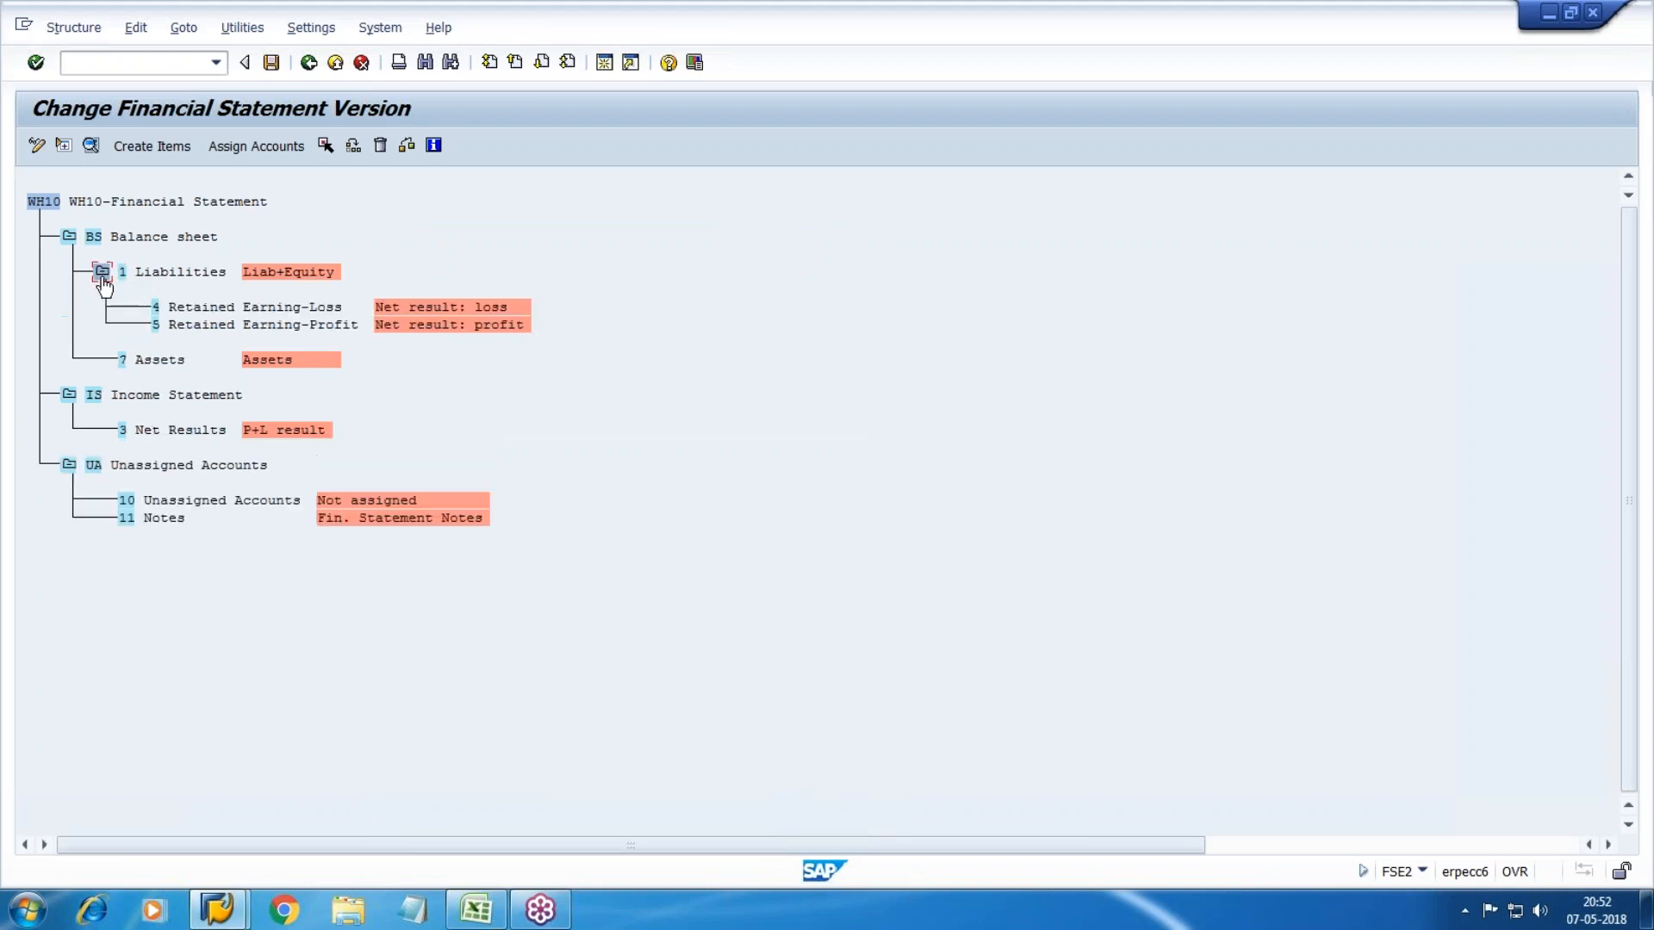
double_click(124, 360)
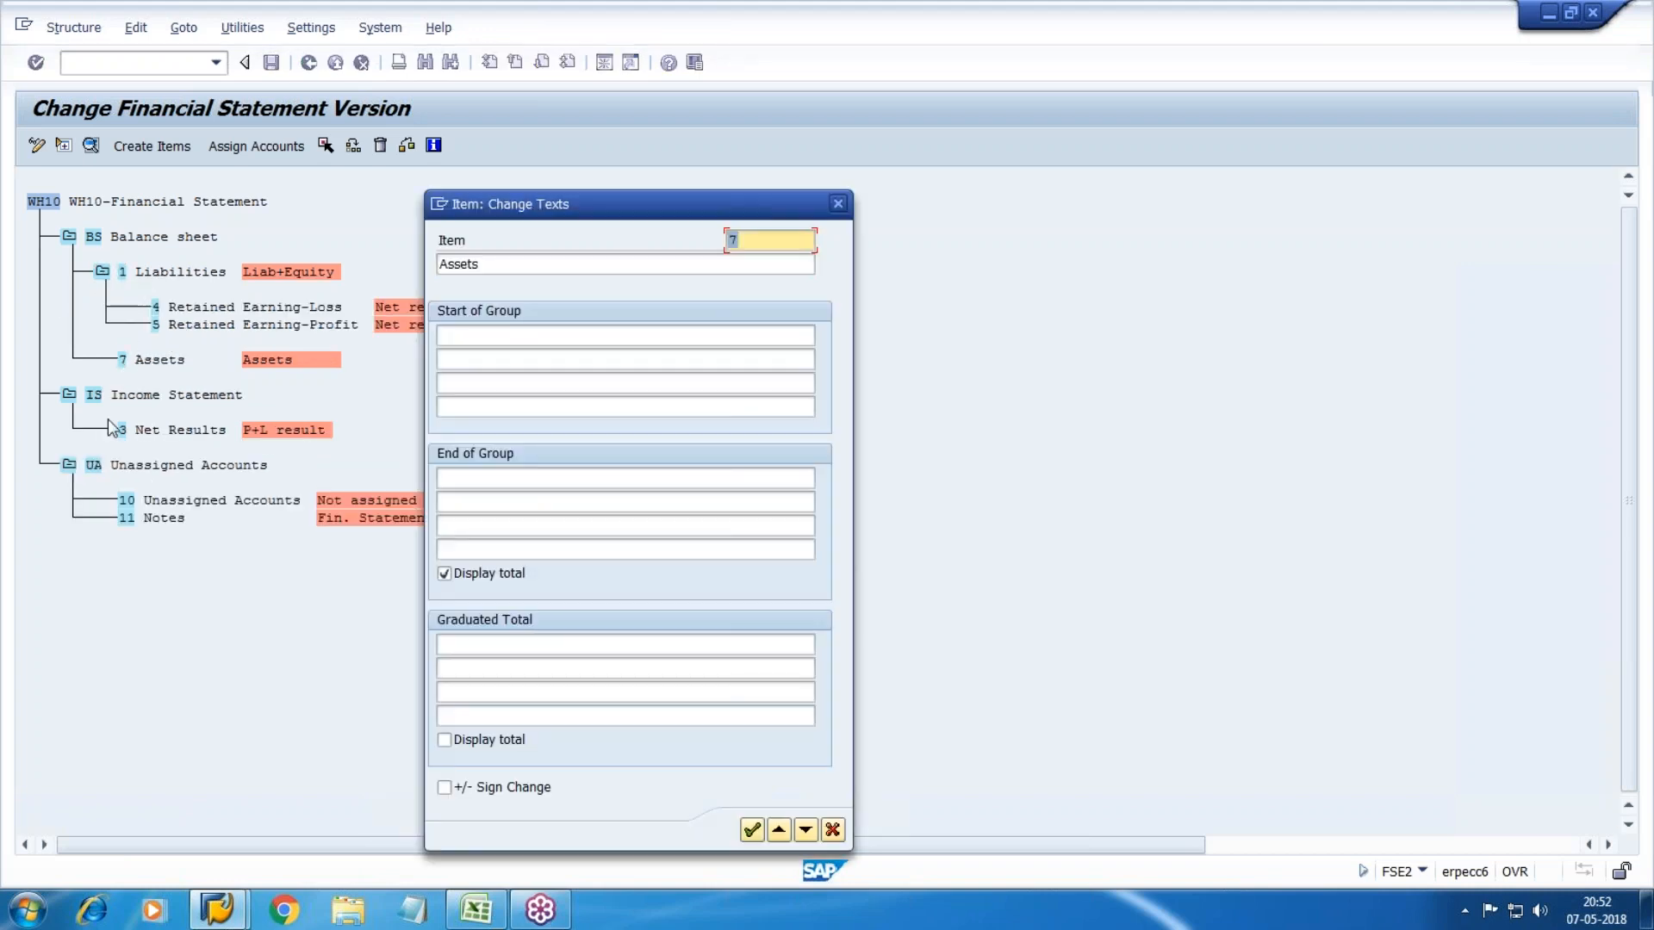
type("2")
left_click(752, 831)
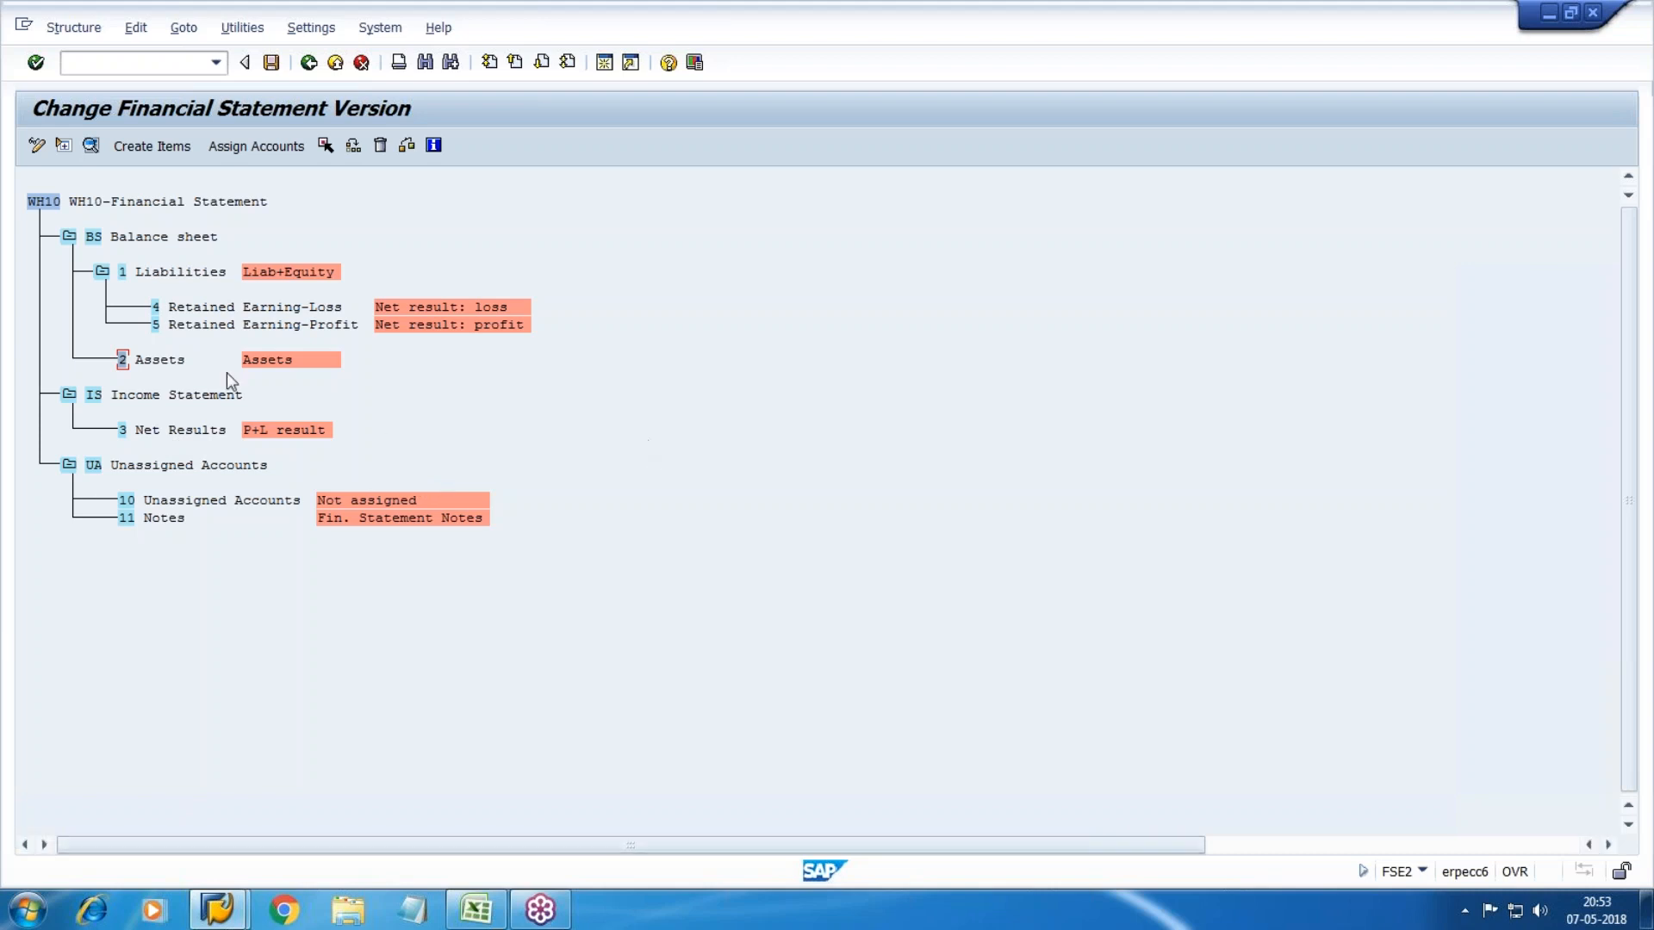
Step: Under the Assets item of the balance sheet, enter a new subordinate item 21 Fixed Assets
double_click(149, 369)
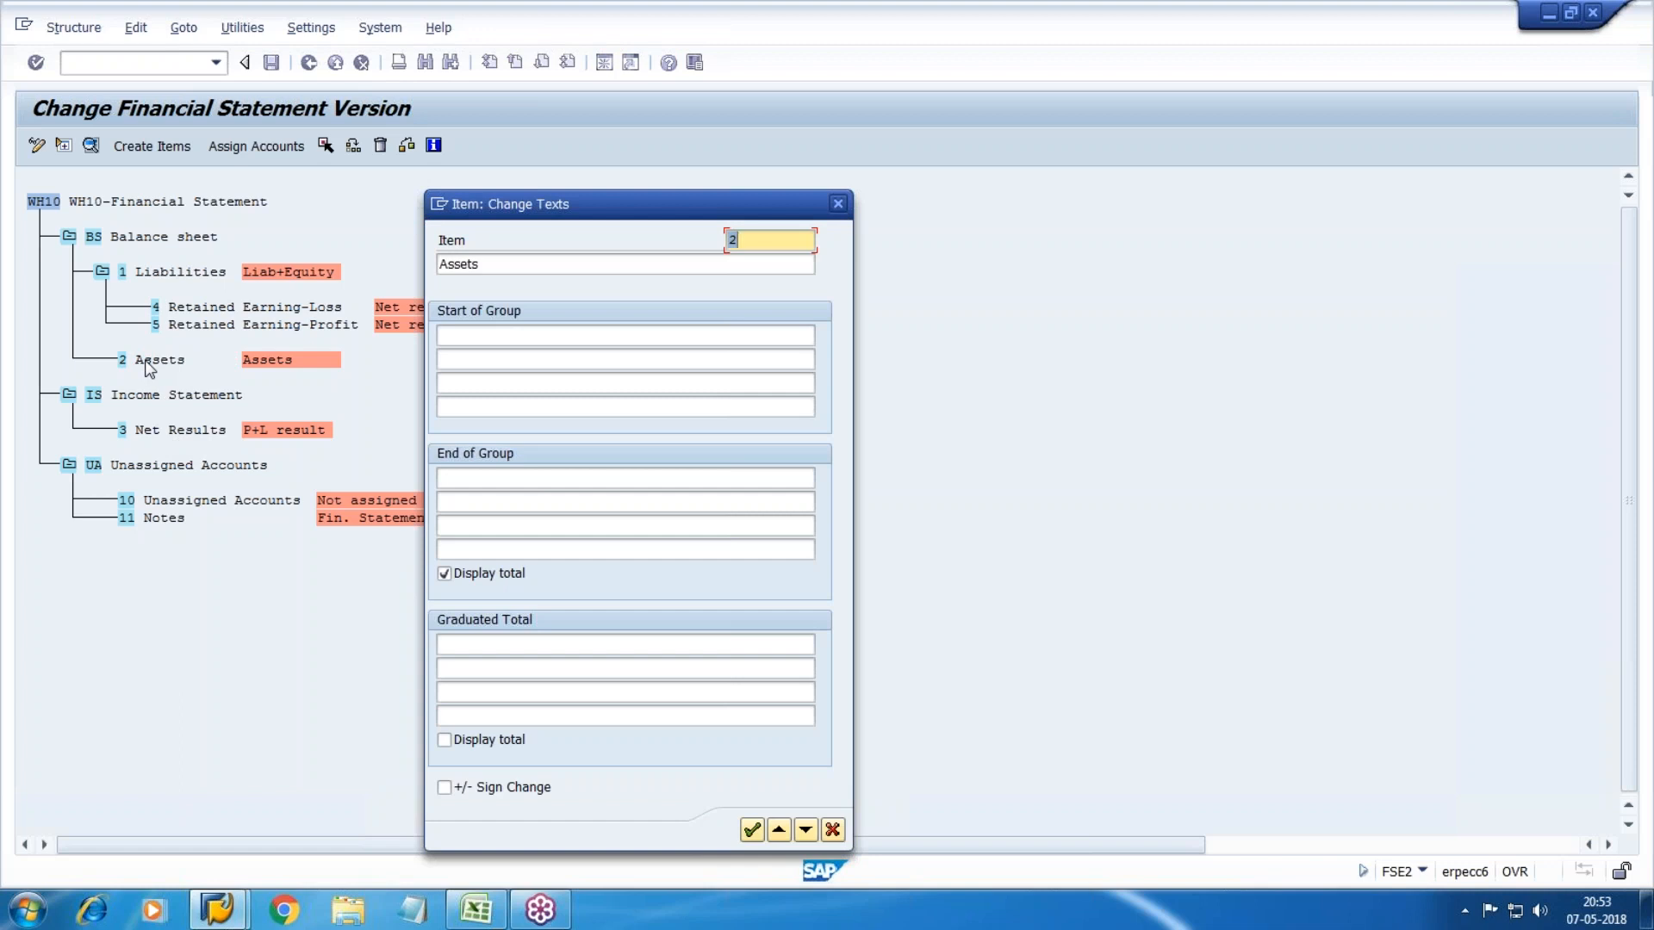
key("Return")
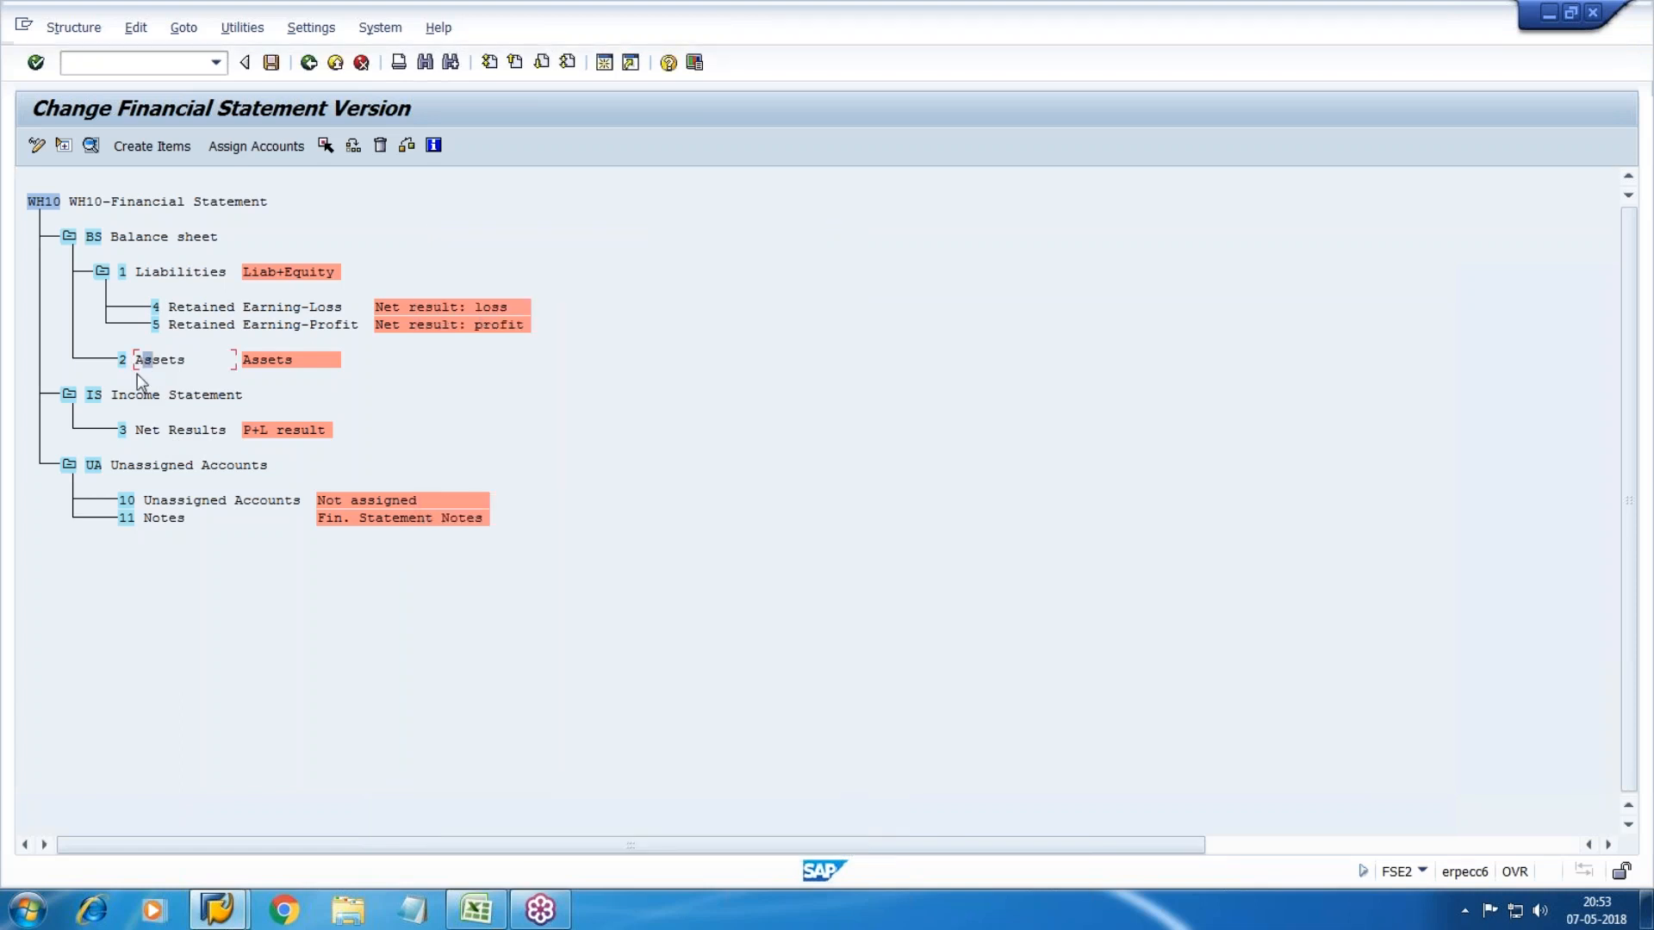
left_click(152, 145)
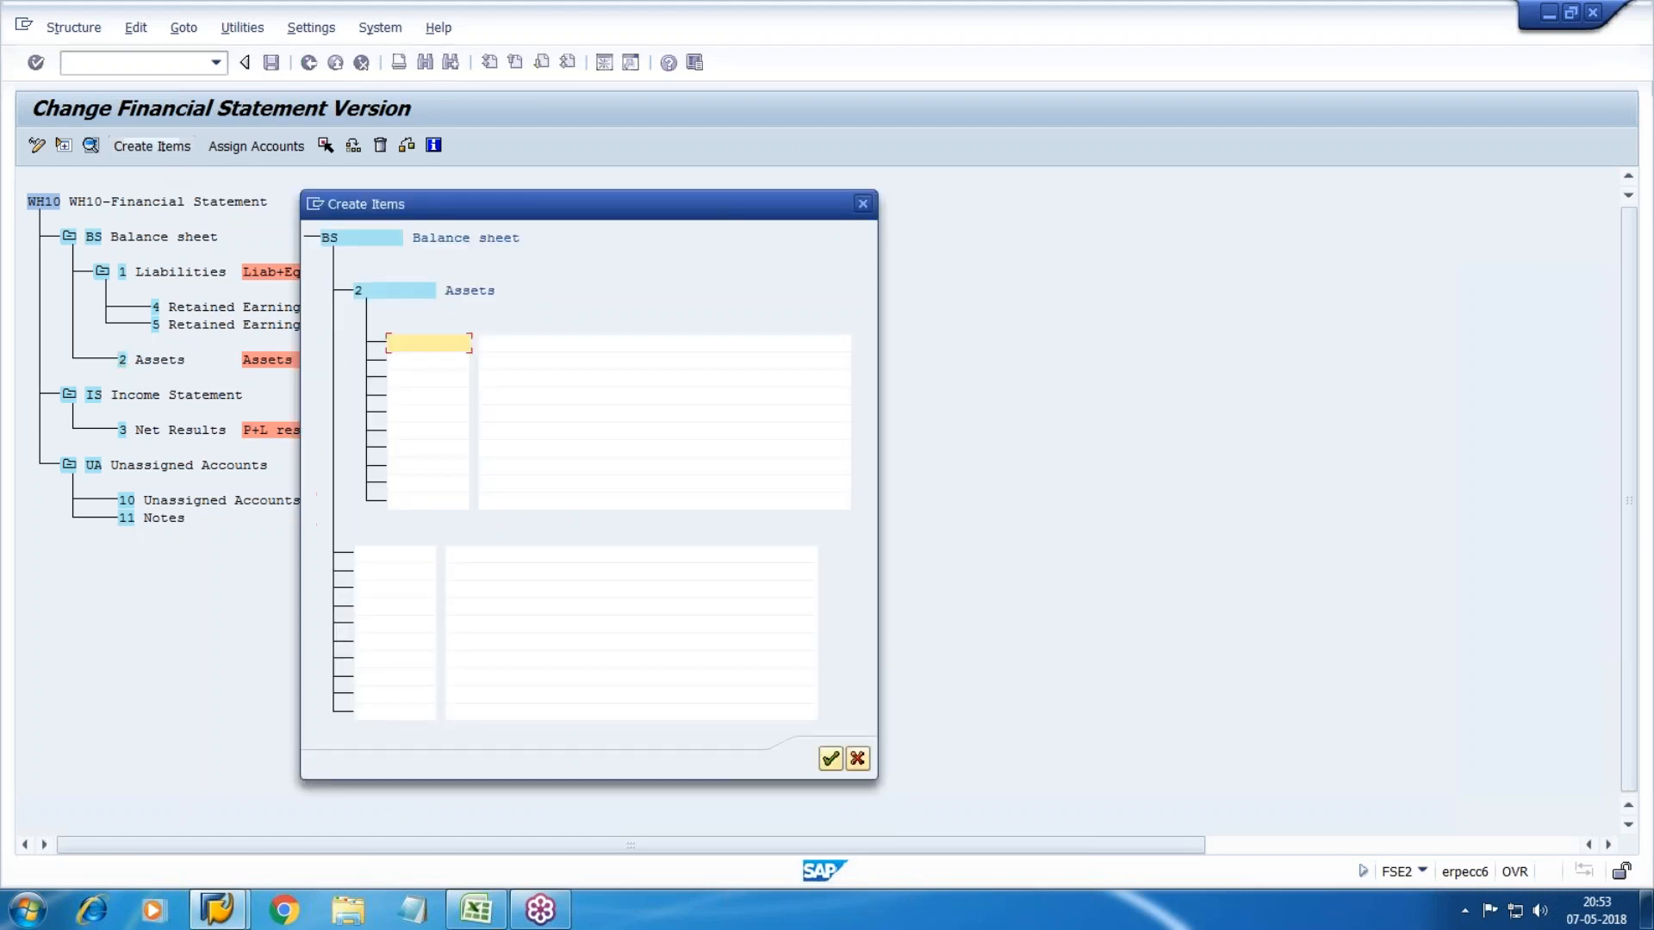
type("21")
key("Tab")
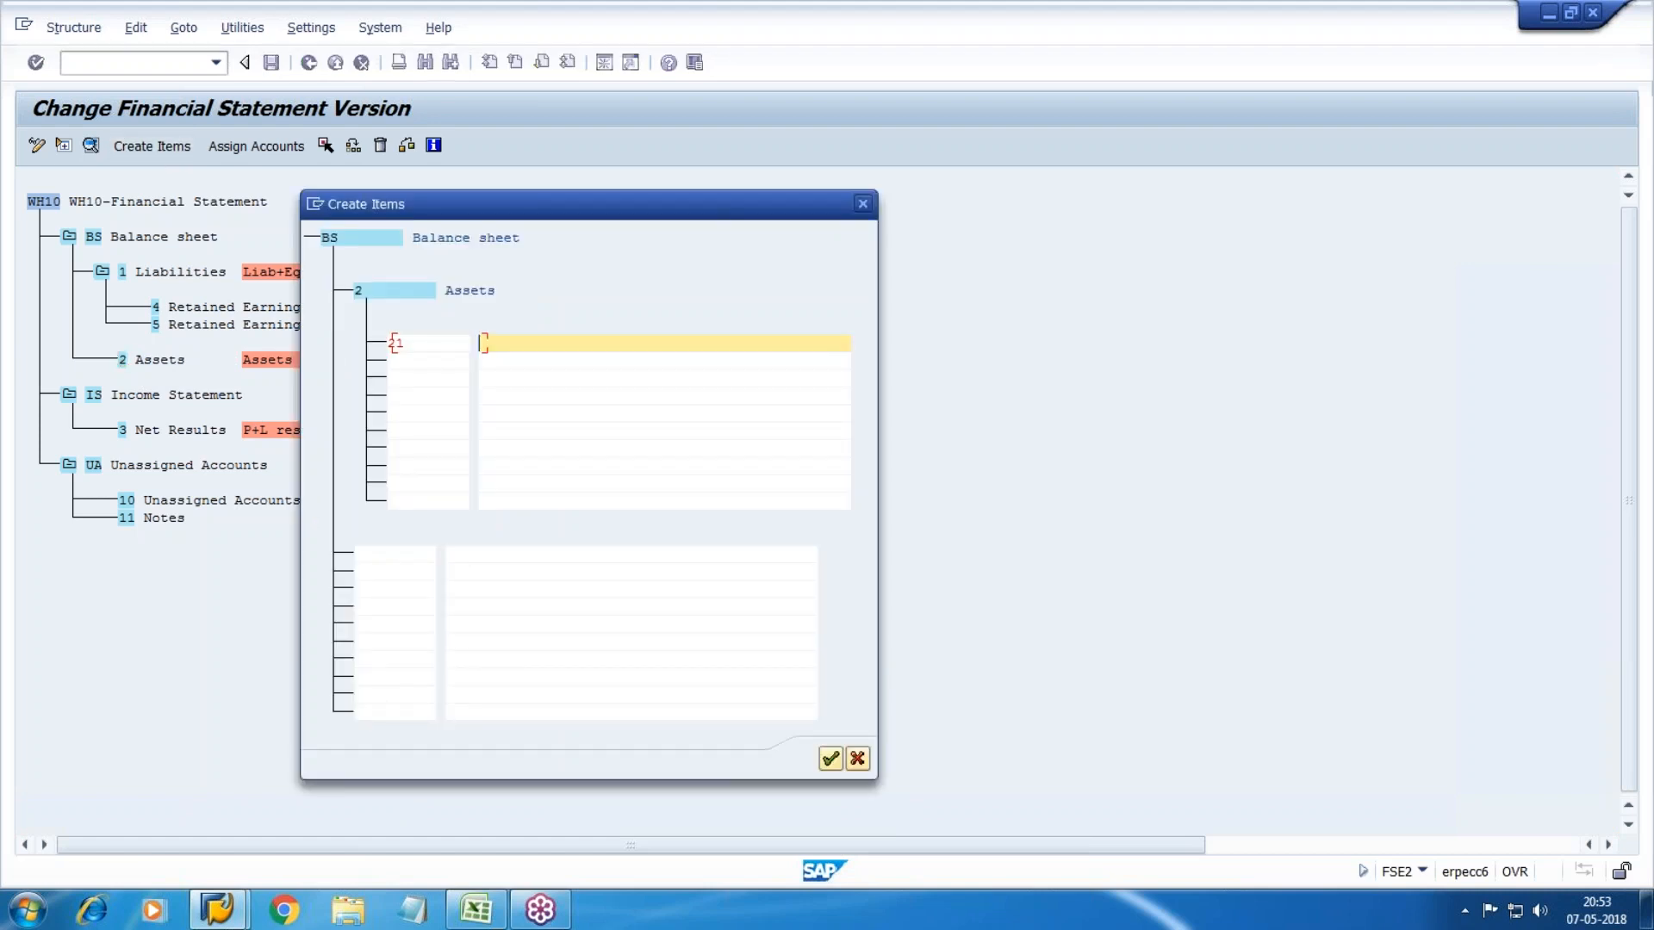
type("Fixed Assets")
key("Tab")
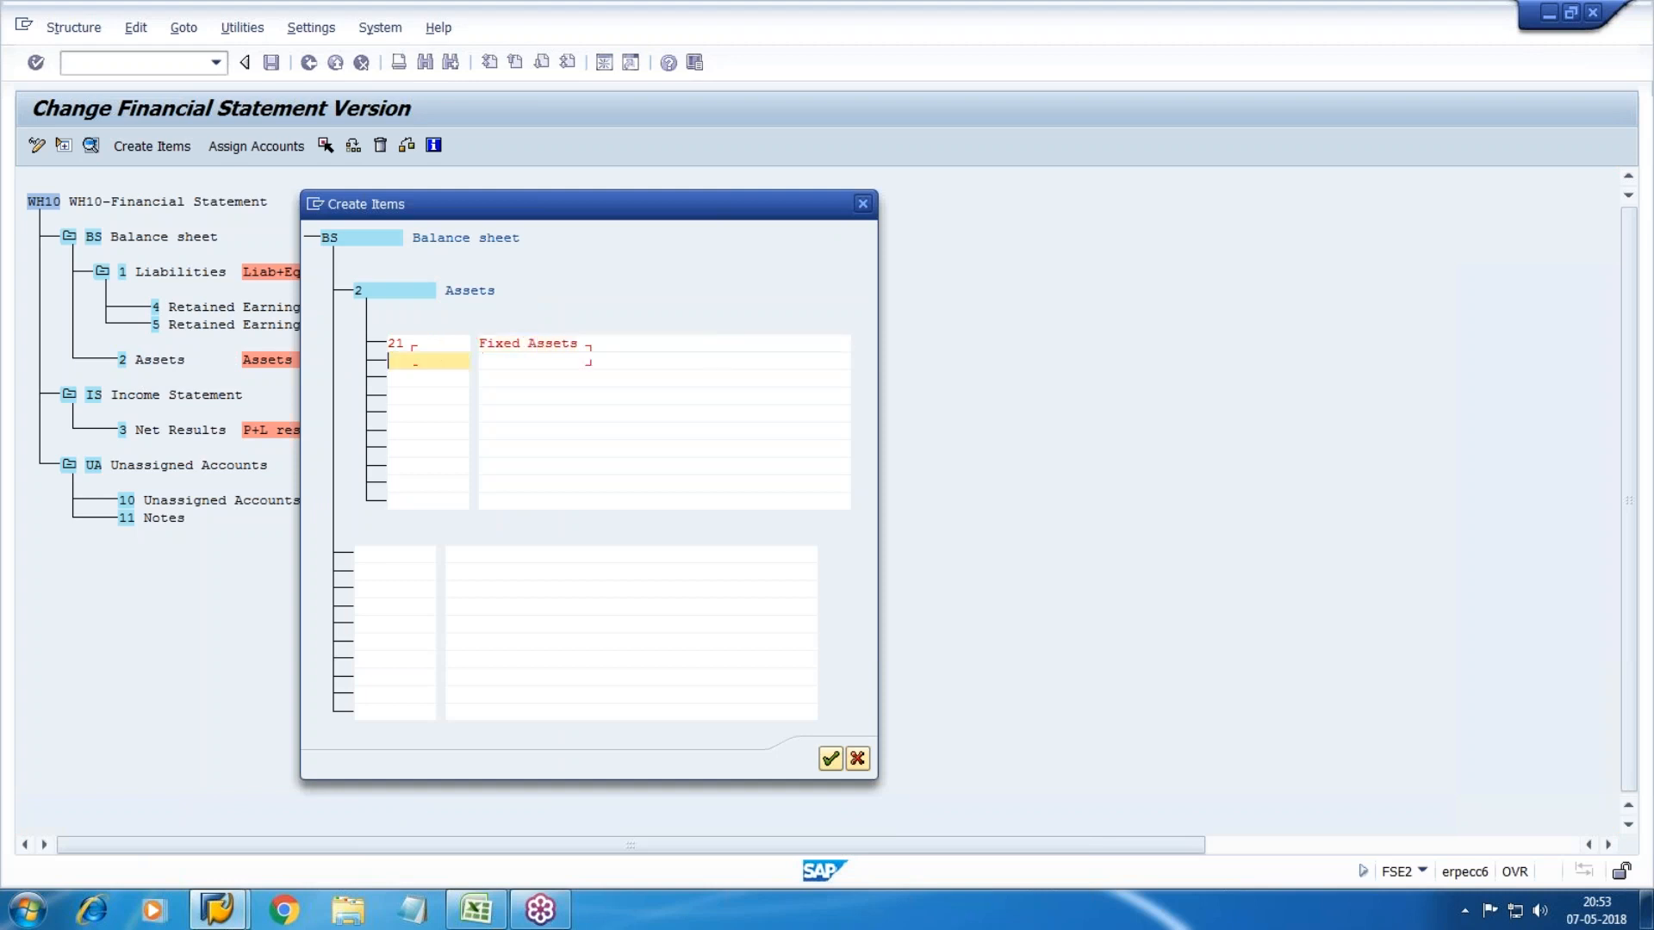
Step: Add items 22 Current Assets and 23 Others under Assets and create the entered items
type("22")
key("Tab")
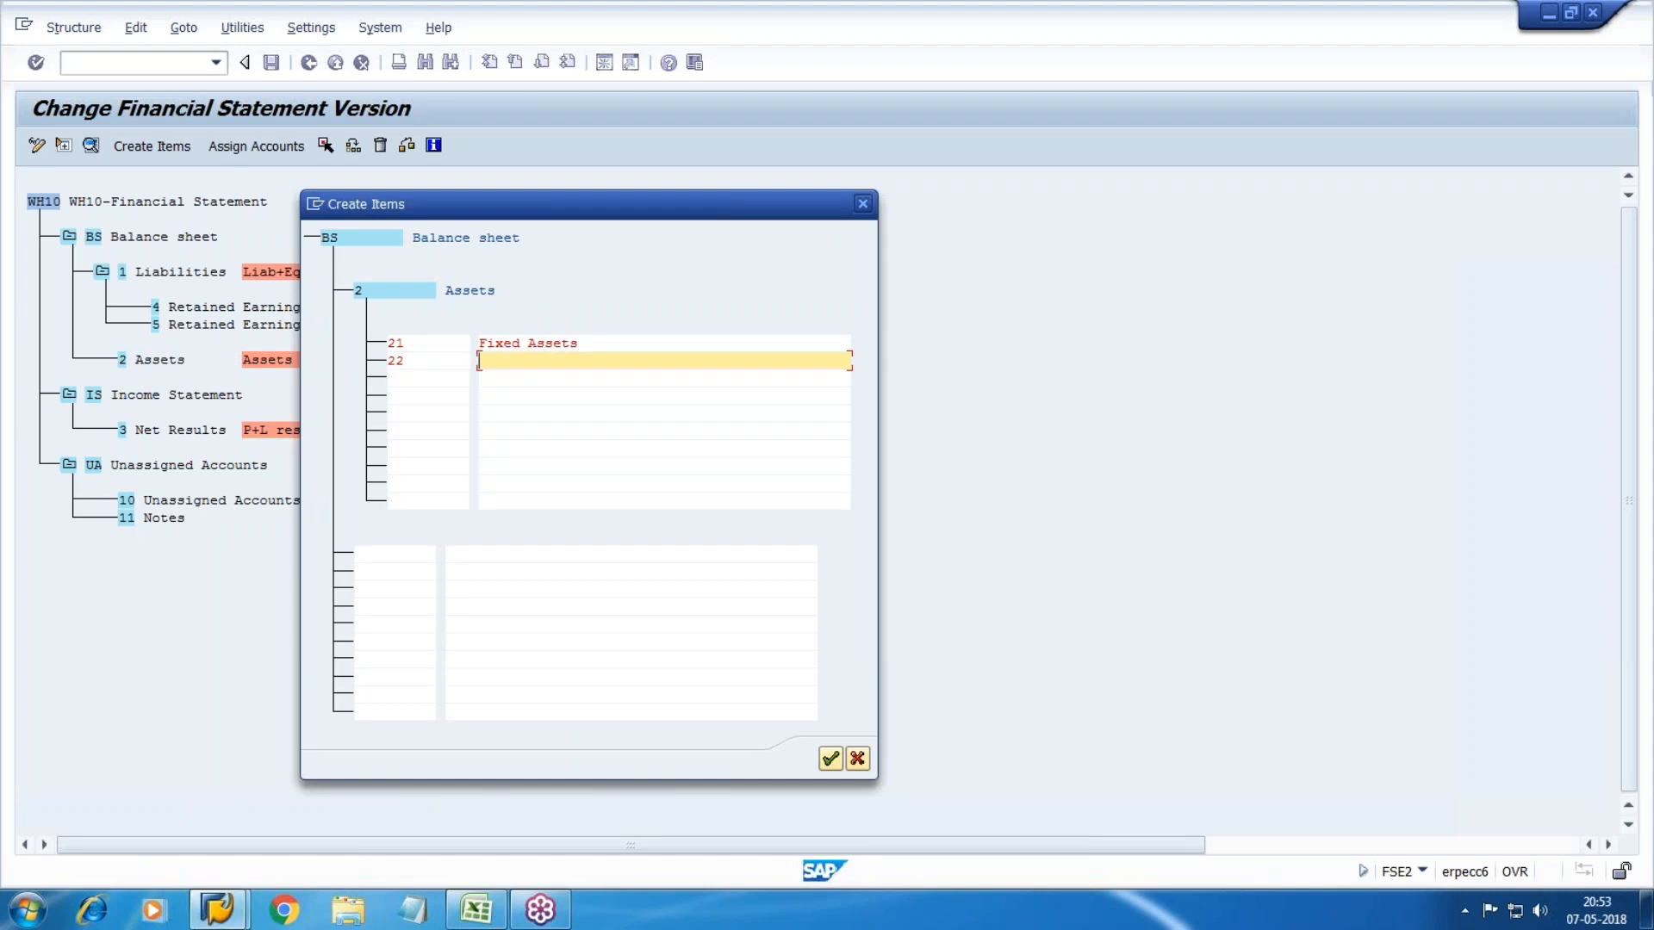
type("Current Assets")
key("Tab")
type("23")
key("Tab")
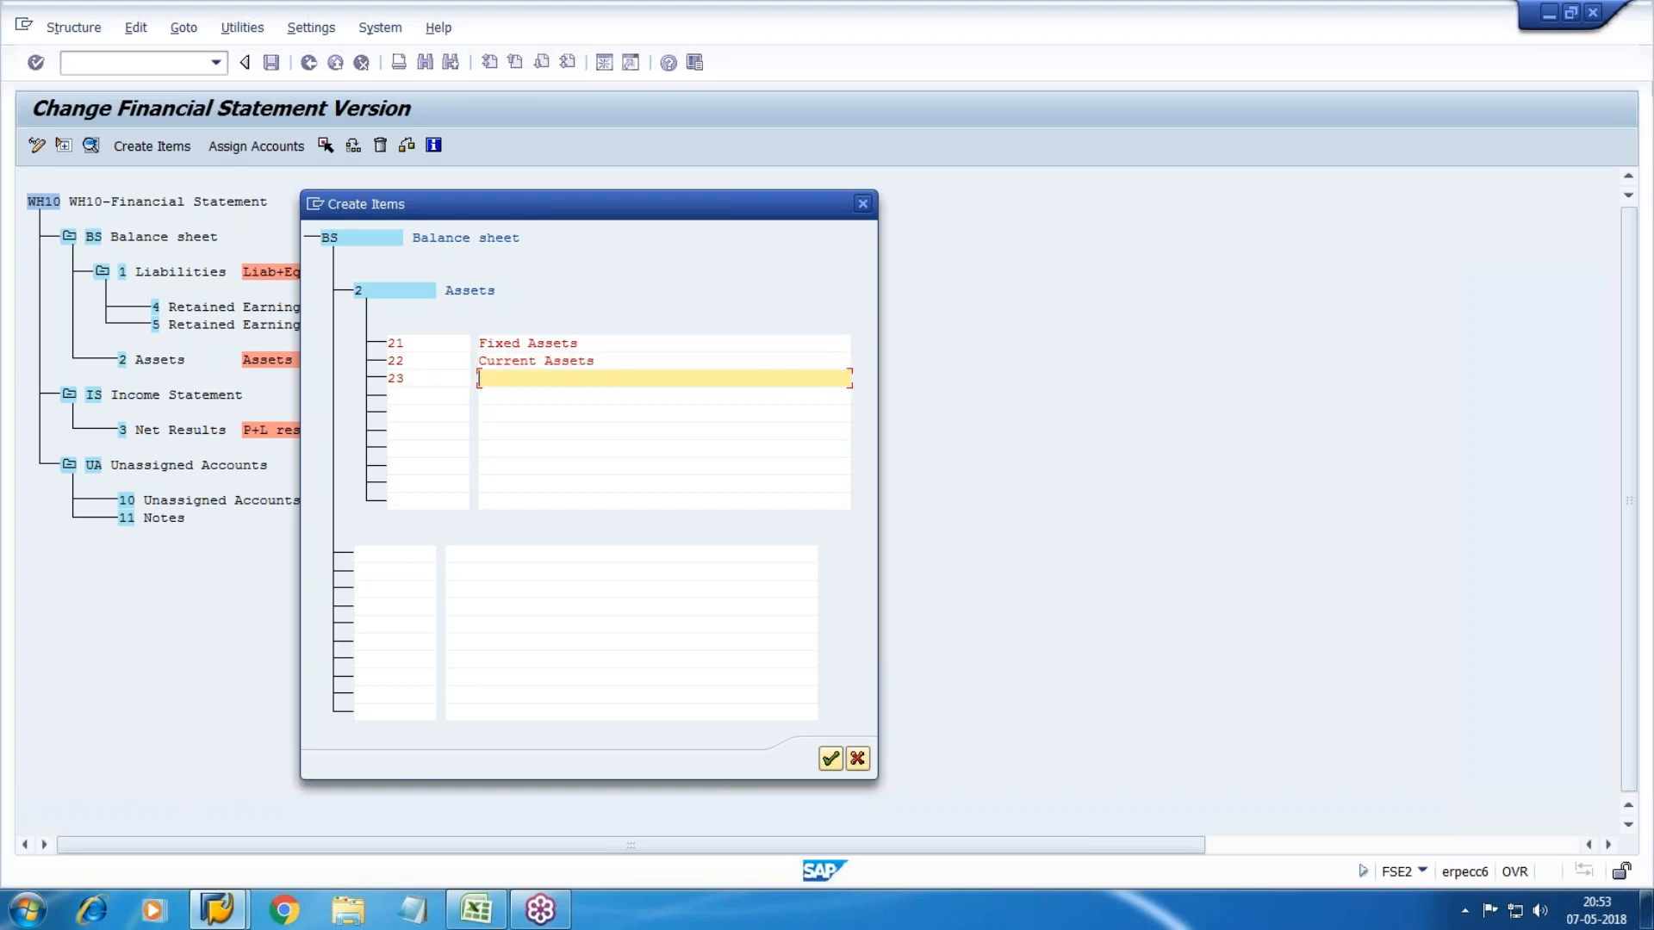
type("Others")
left_click(830, 758)
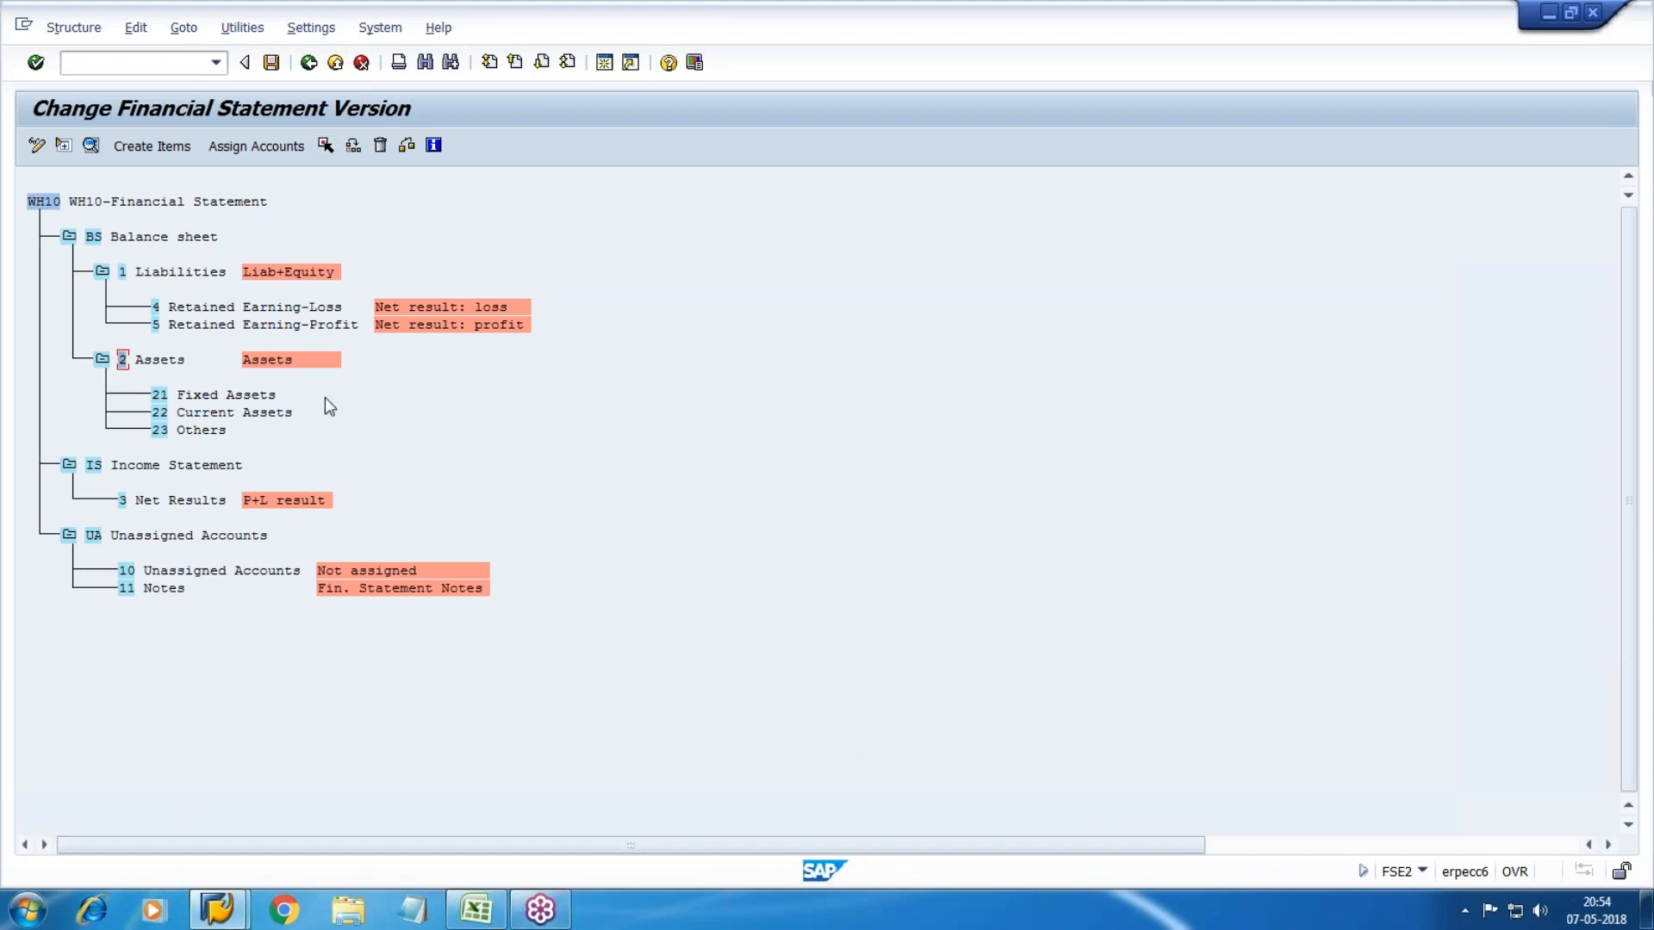
Step: Try to create items 11 Equities, 12 Long Term loan and 13 Current liabilities under the Liabilities item
left_click(122, 272)
left_click(153, 146)
type("11")
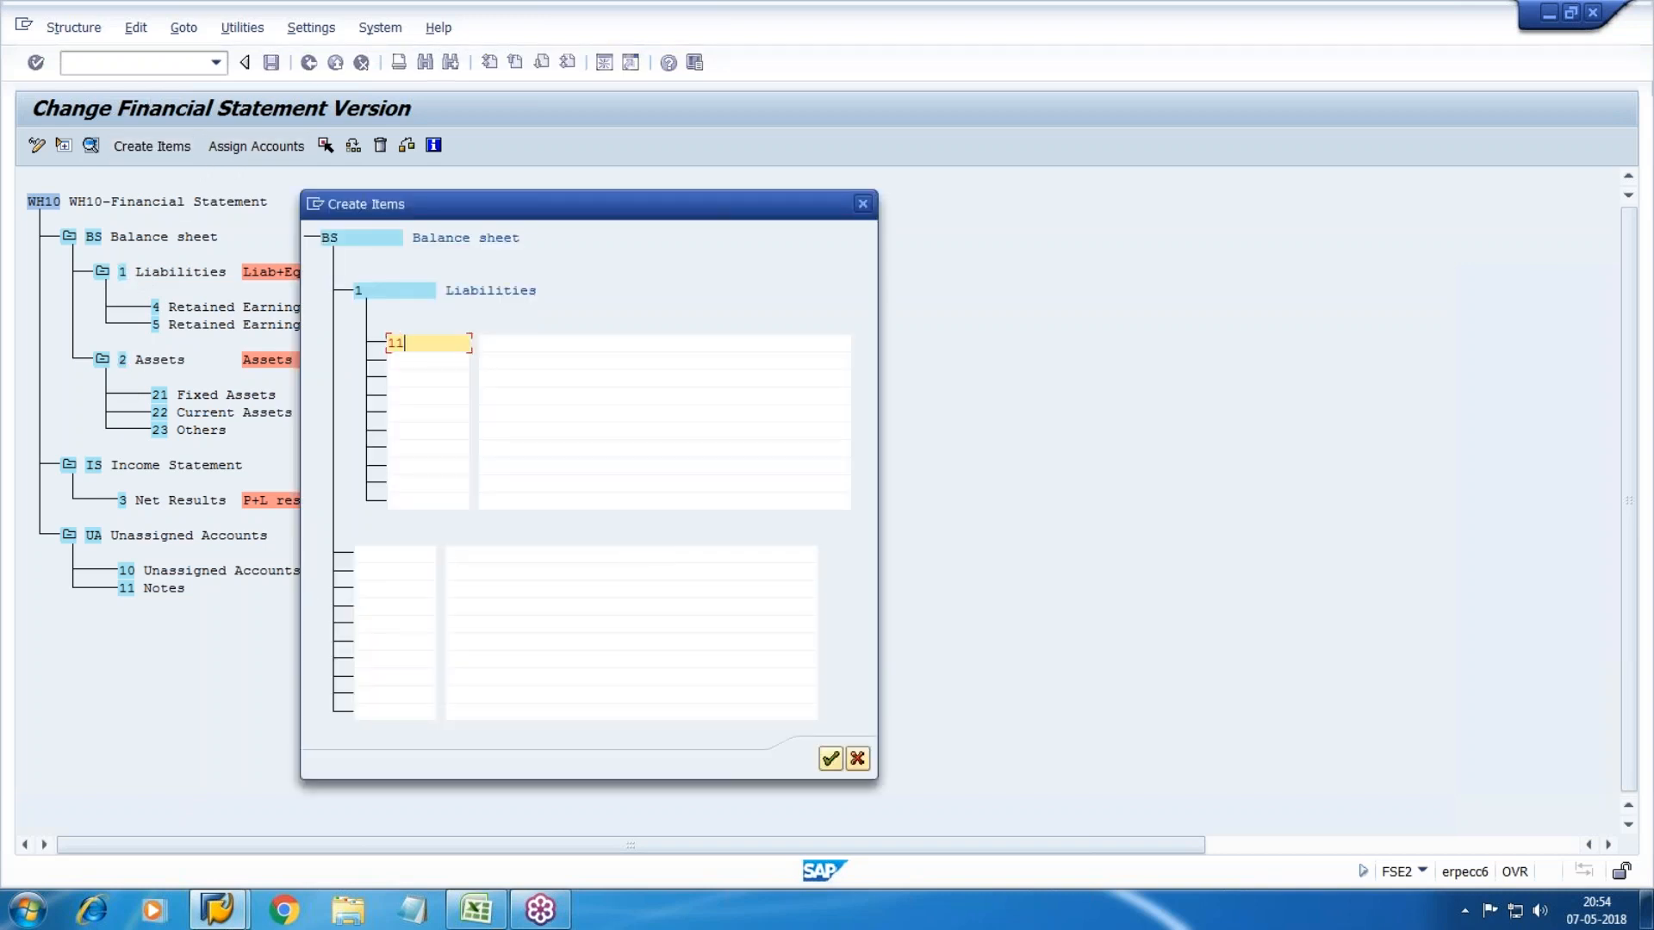
key("Tab")
type("Eq")
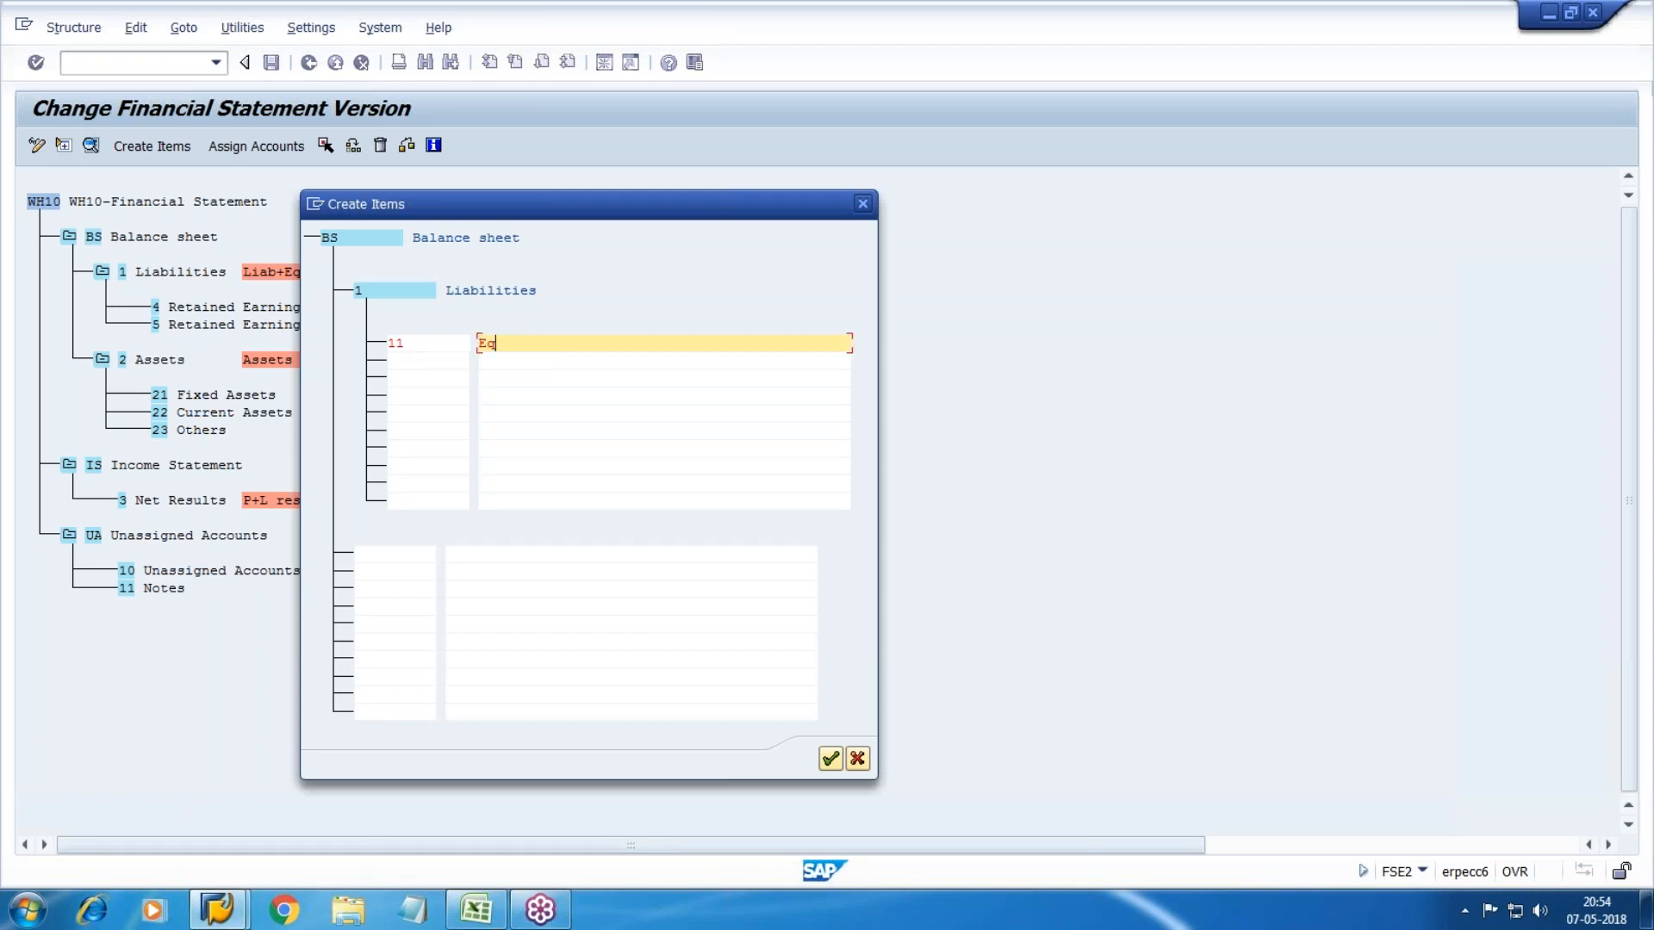
type("uities")
key("Tab")
type("12")
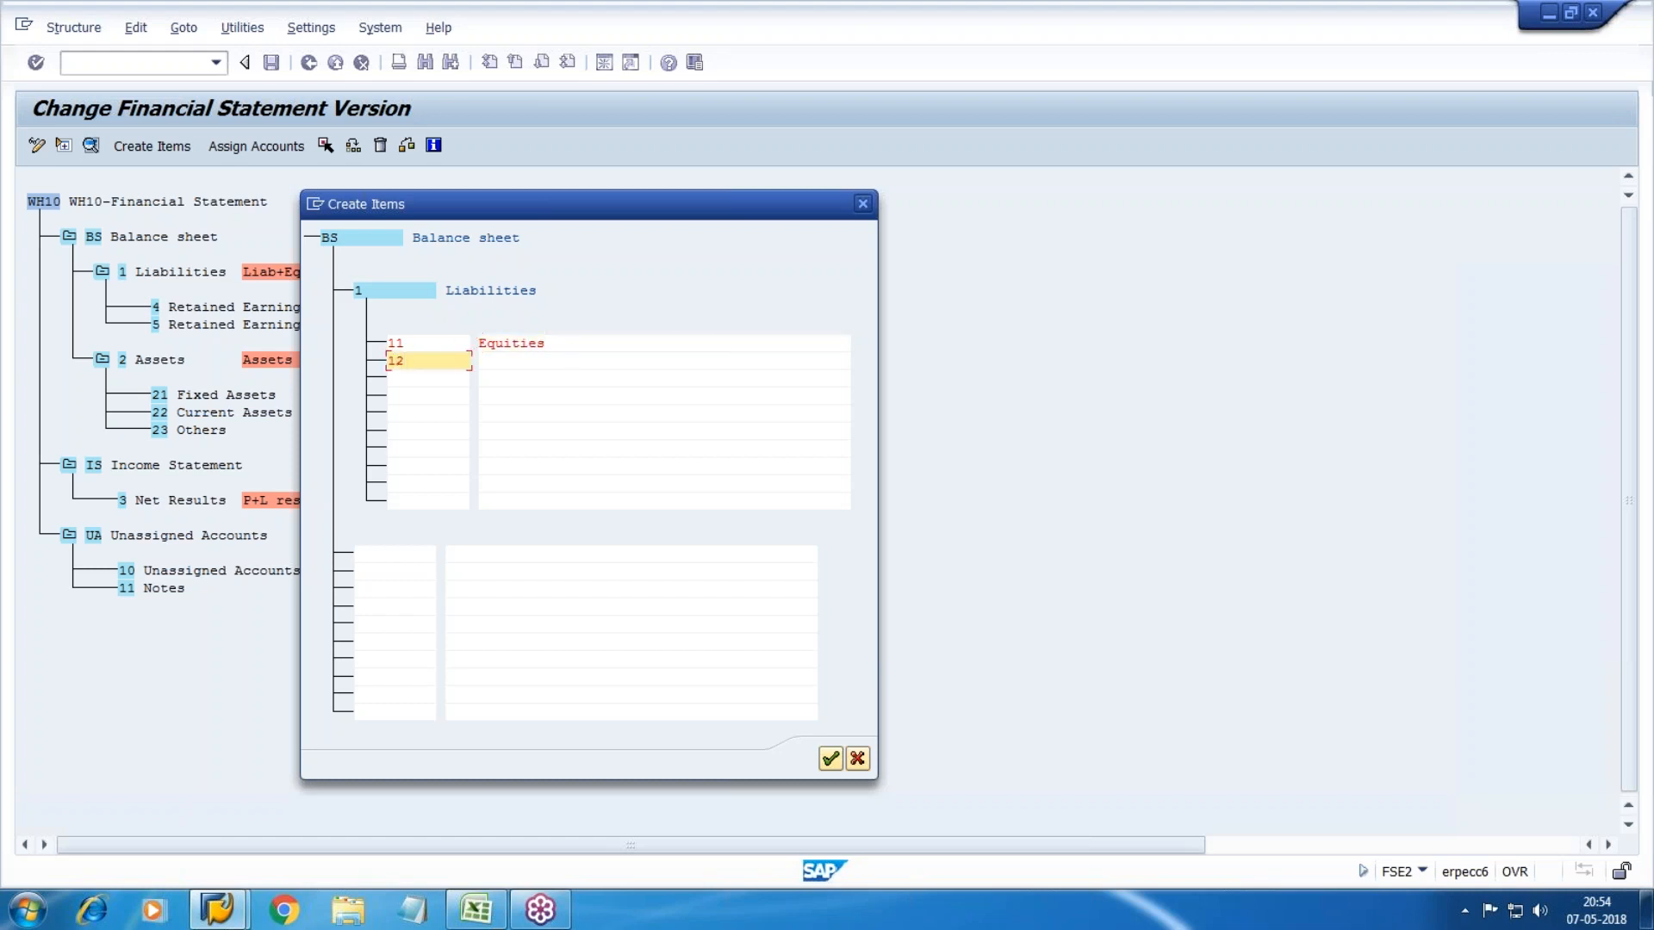
key("Tab")
type("Loans")
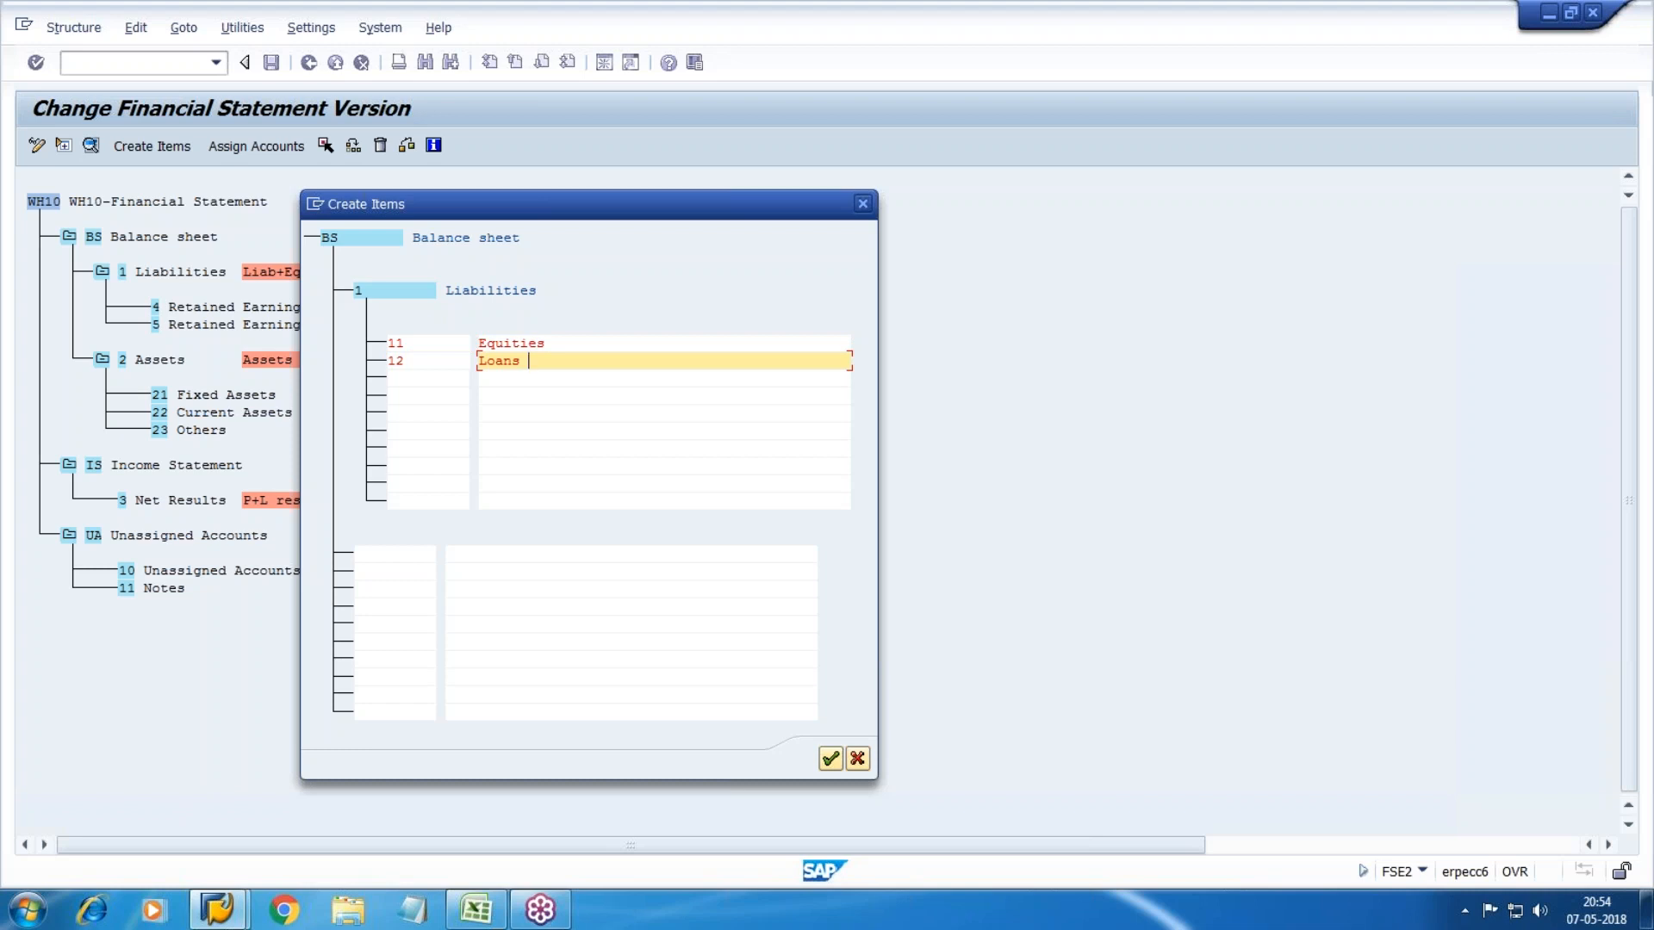
key("BackSpace")
key("BackSpace")
key("BackSpace")
key("BackSpace")
key("BackSpace")
type("Lon")
type("g Term")
type(" & Sh")
key("BackSpace")
key("BackSpace")
key("BackSpace")
key("BackSpace")
type("loan")
key("Tab")
type("13")
key("Tab")
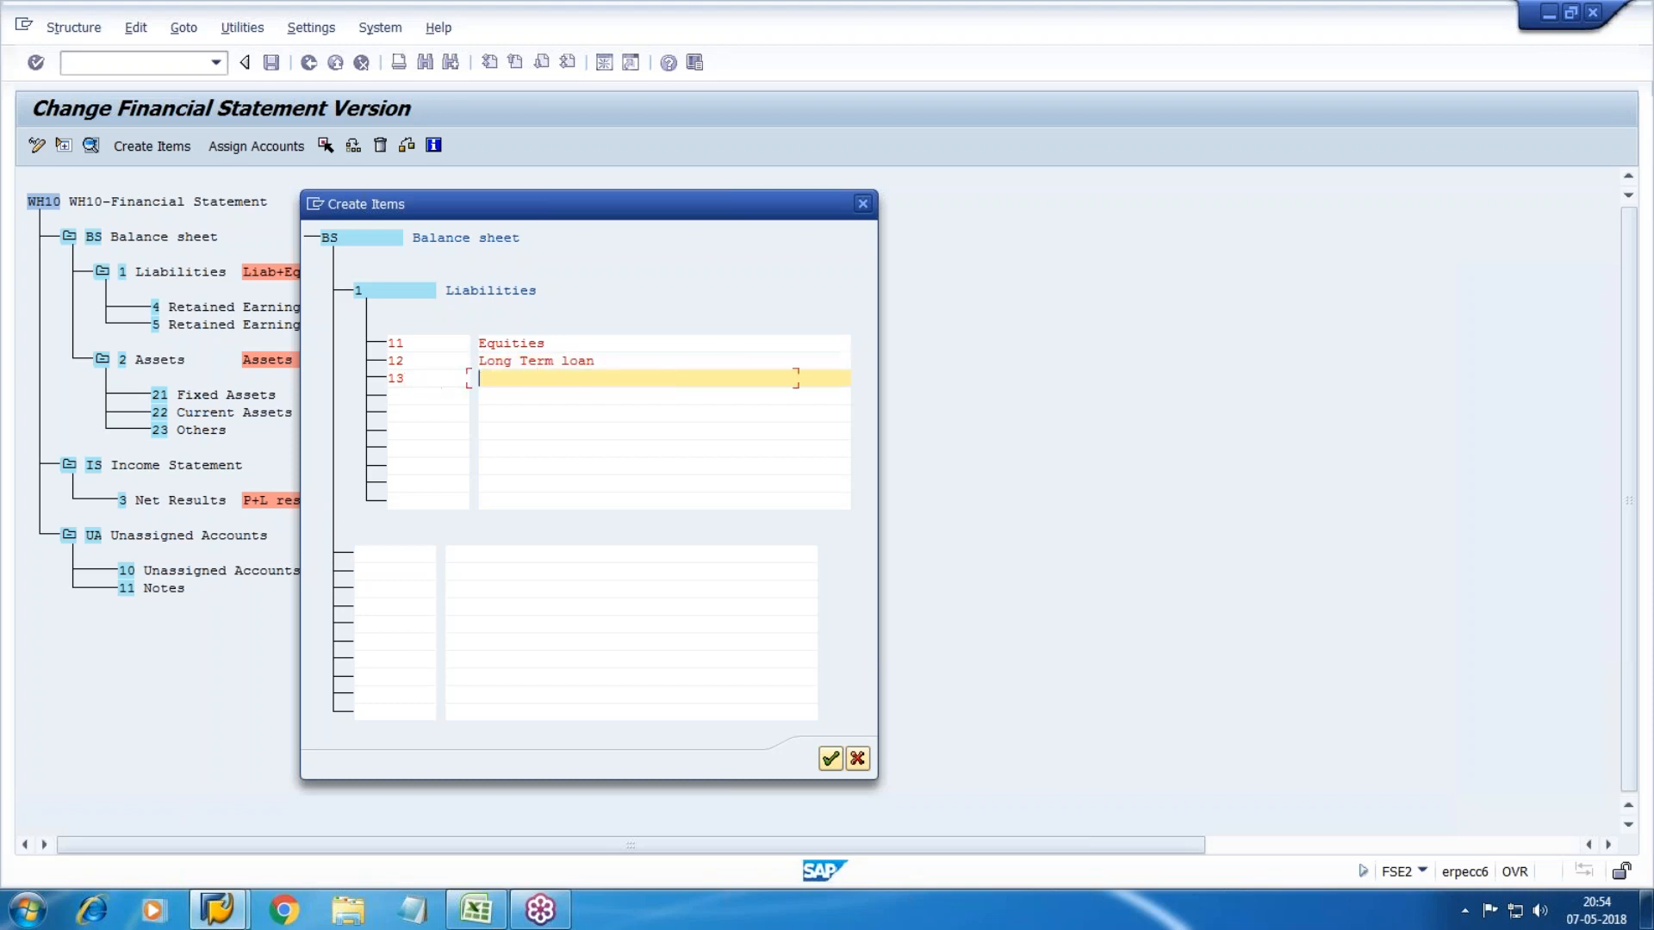
type("Current liabilities")
left_click(830, 758)
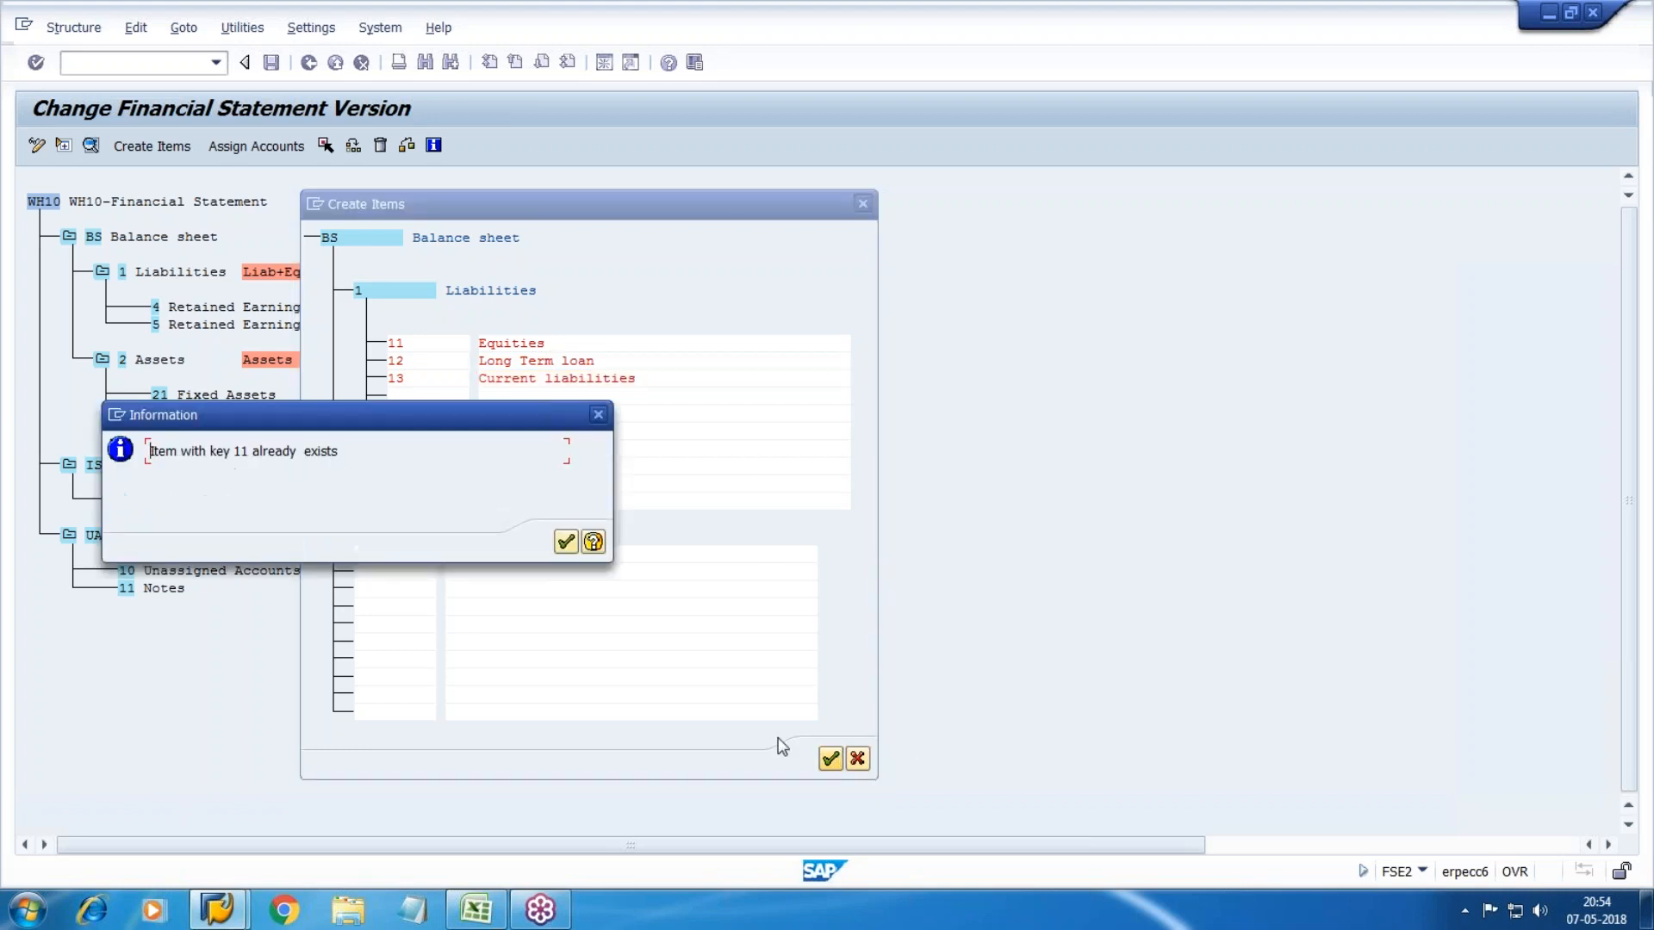
left_click(566, 541)
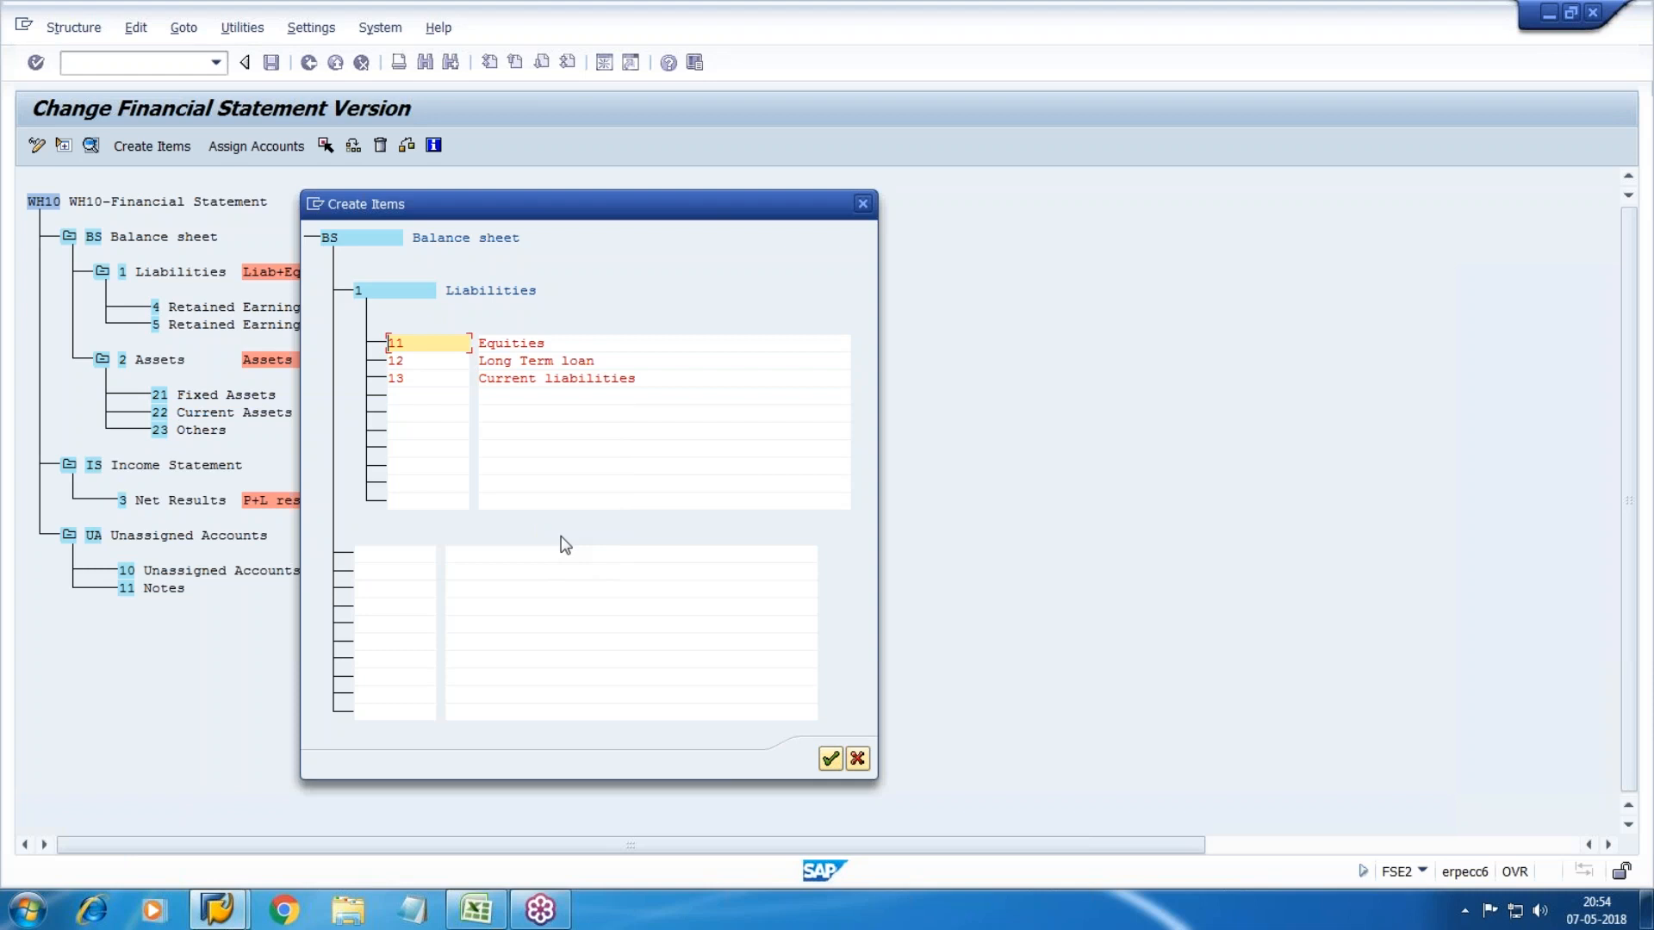
left_click(862, 204)
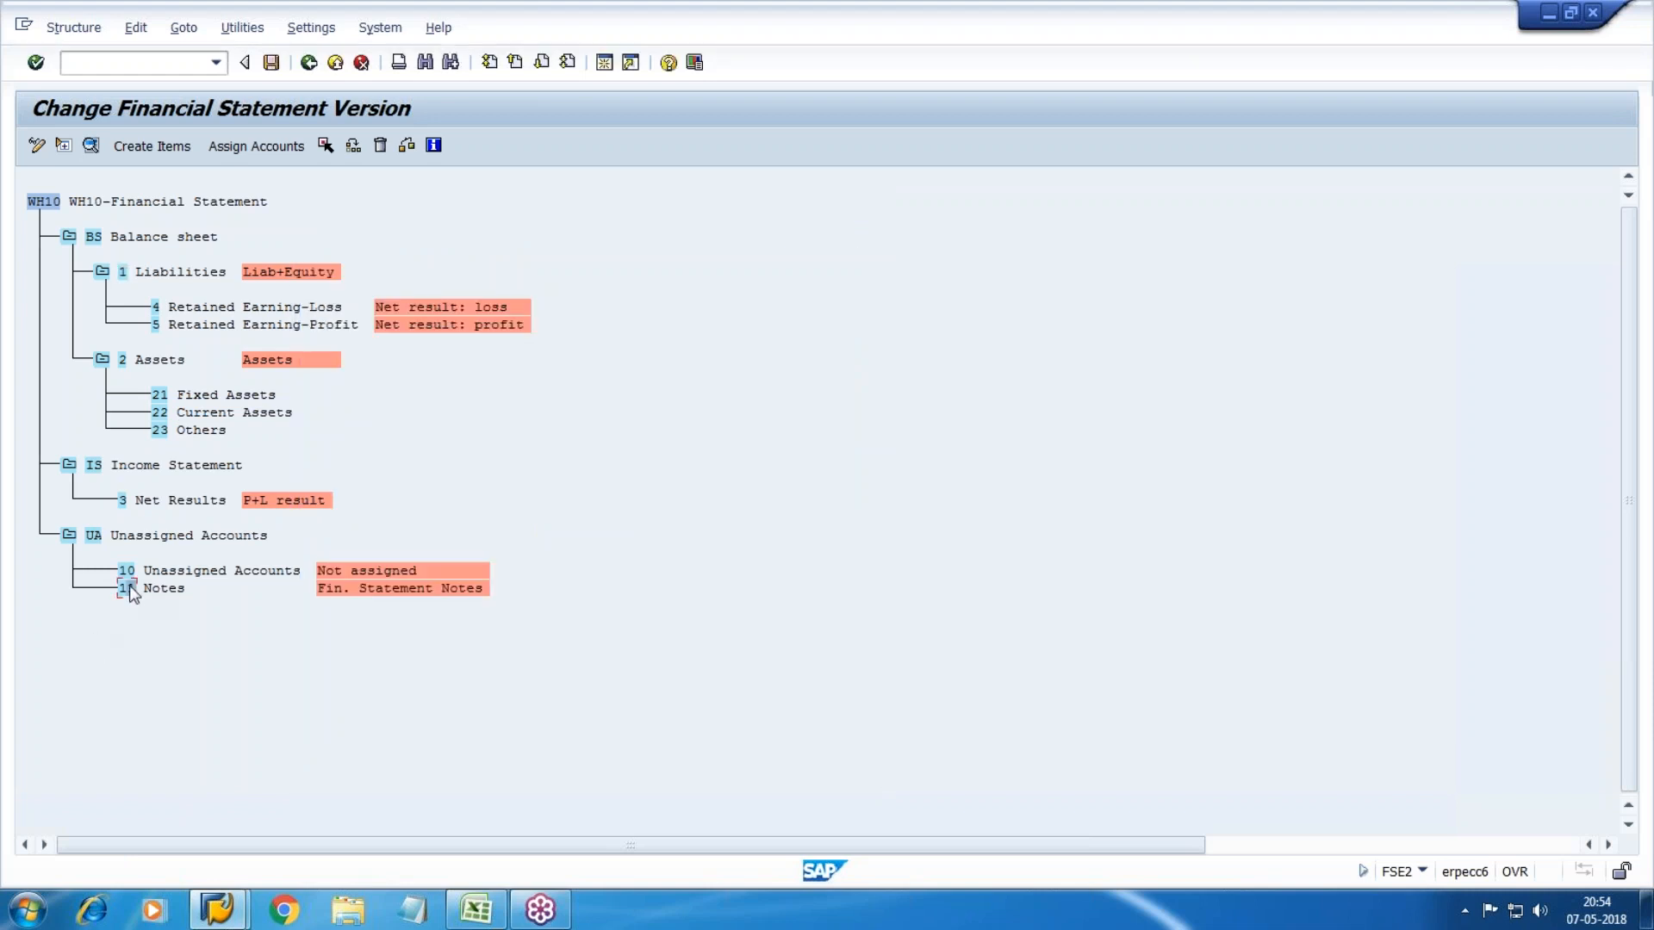
Step: Under UA Unassigned Accounts, renumber the Notes item as 8 and the Unassigned Accounts item as 9
double_click(126, 588)
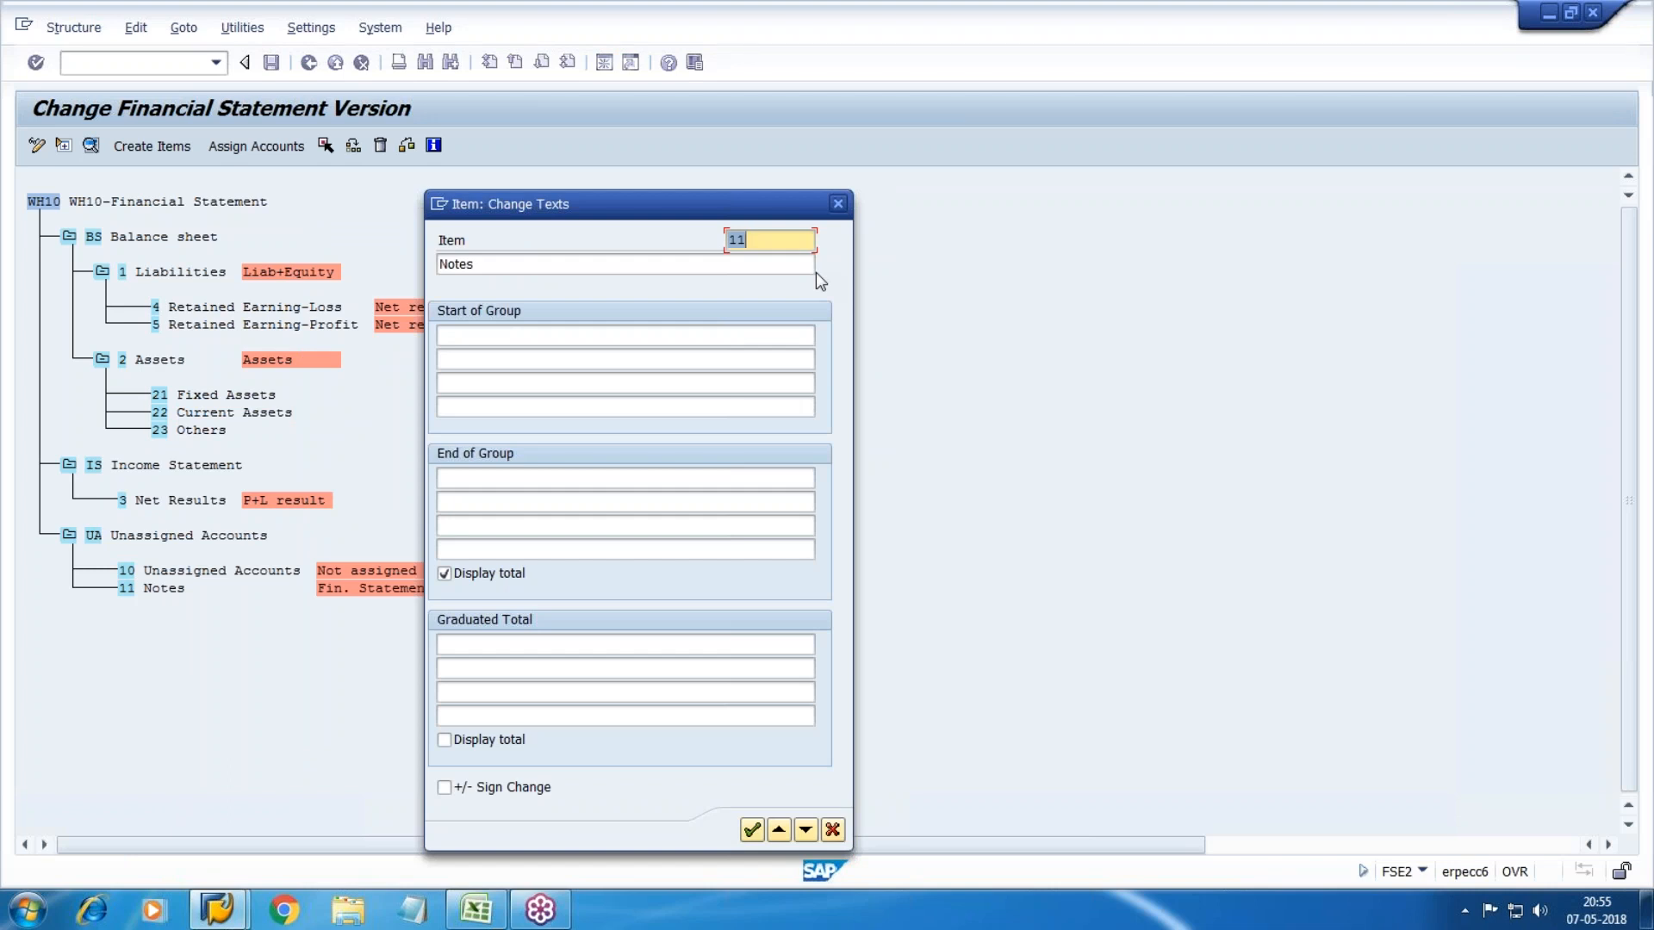
left_click(768, 239)
key("BackSpace")
key("BackSpace")
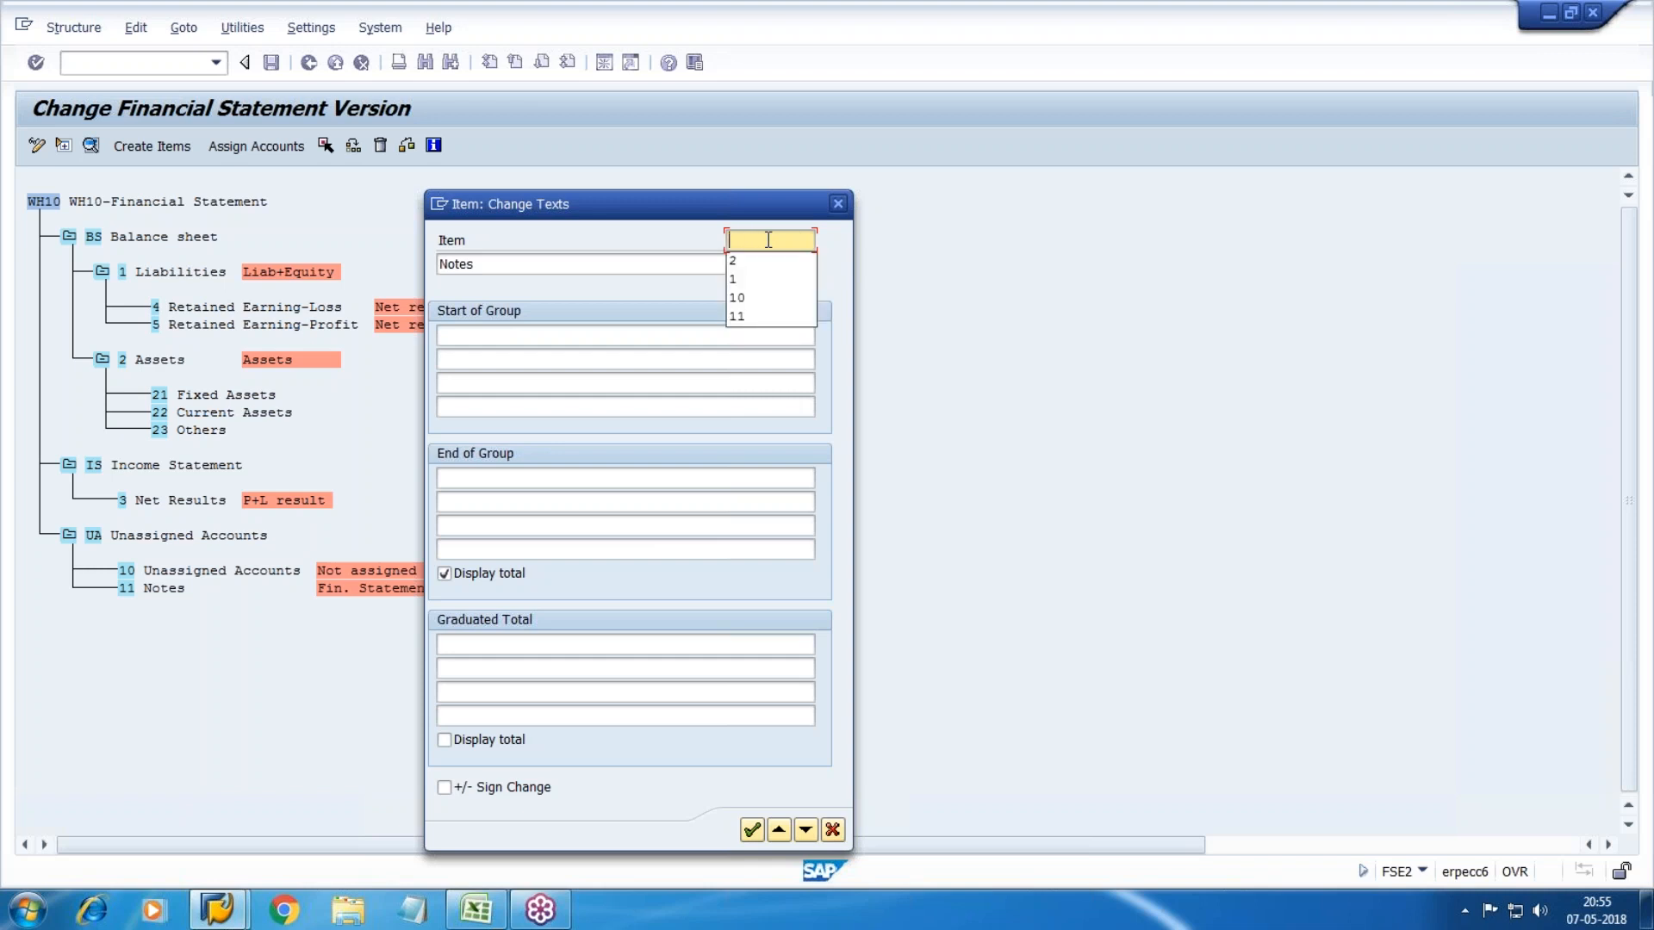
type("8")
key("Tab")
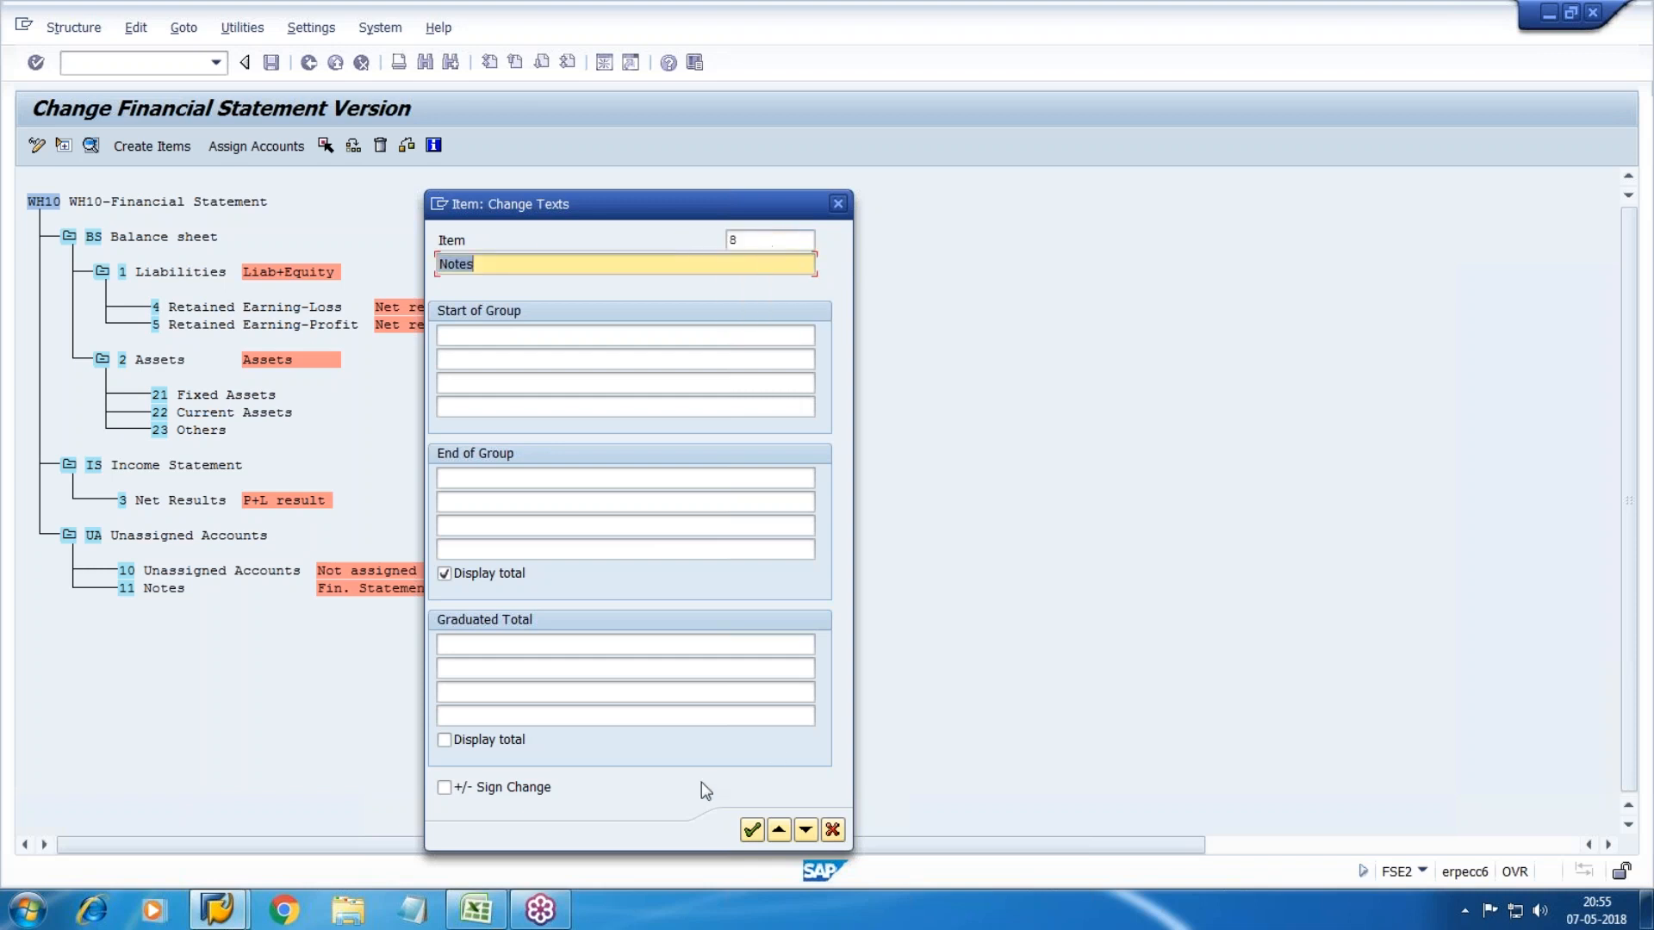
left_click(752, 829)
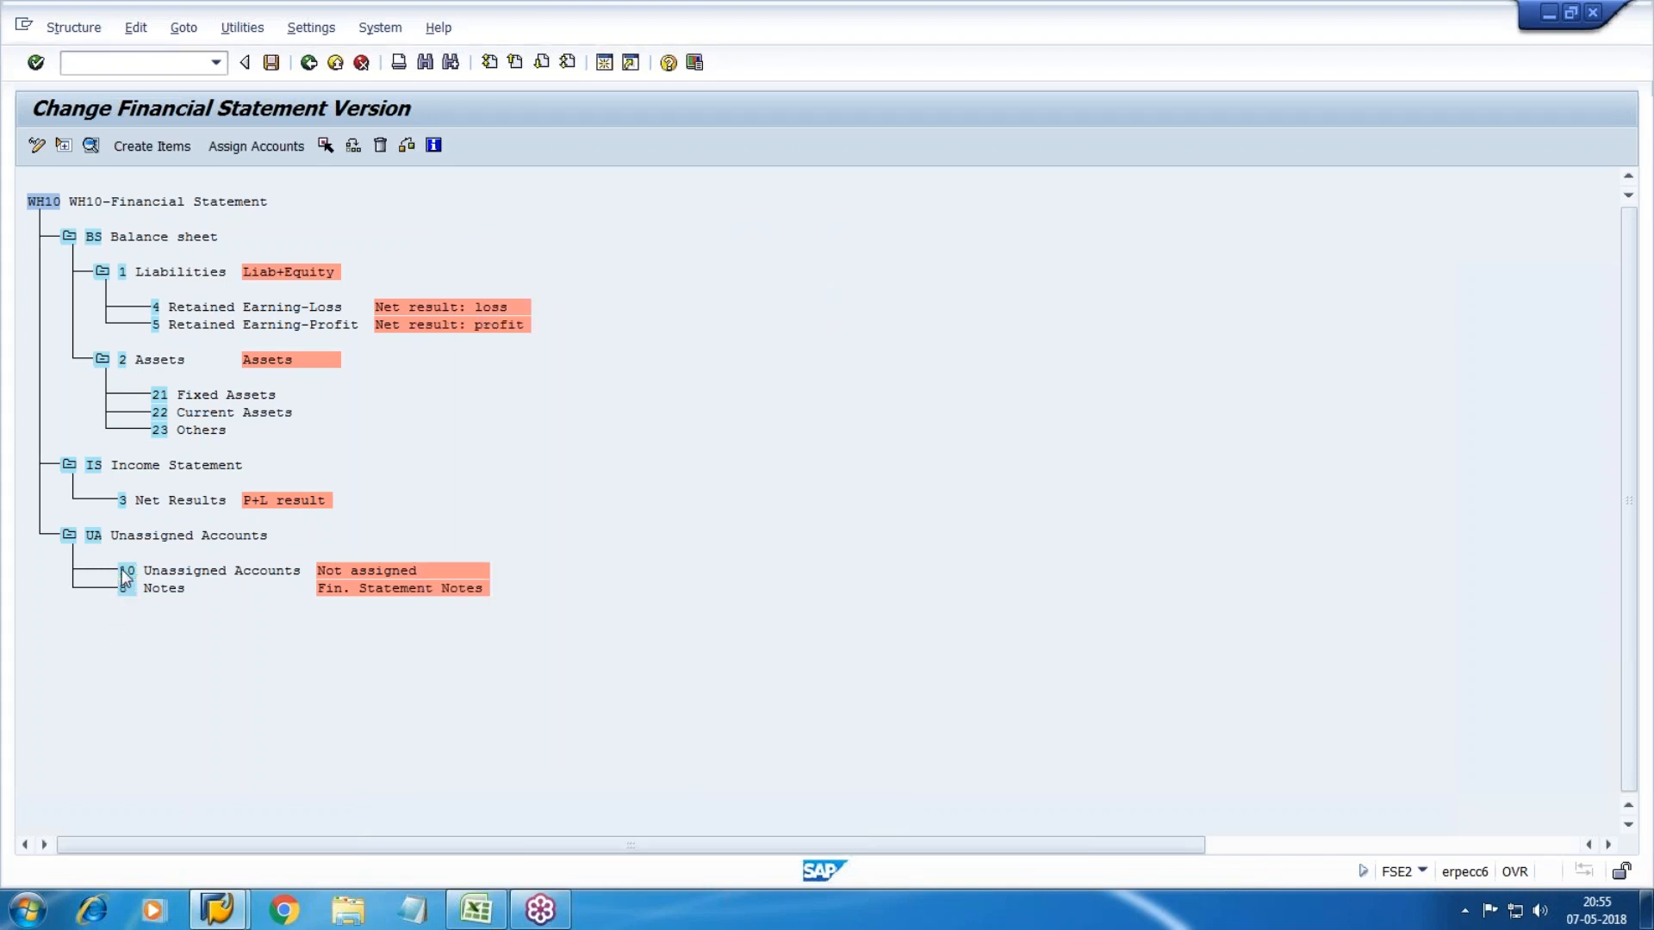
double_click(123, 573)
type("9")
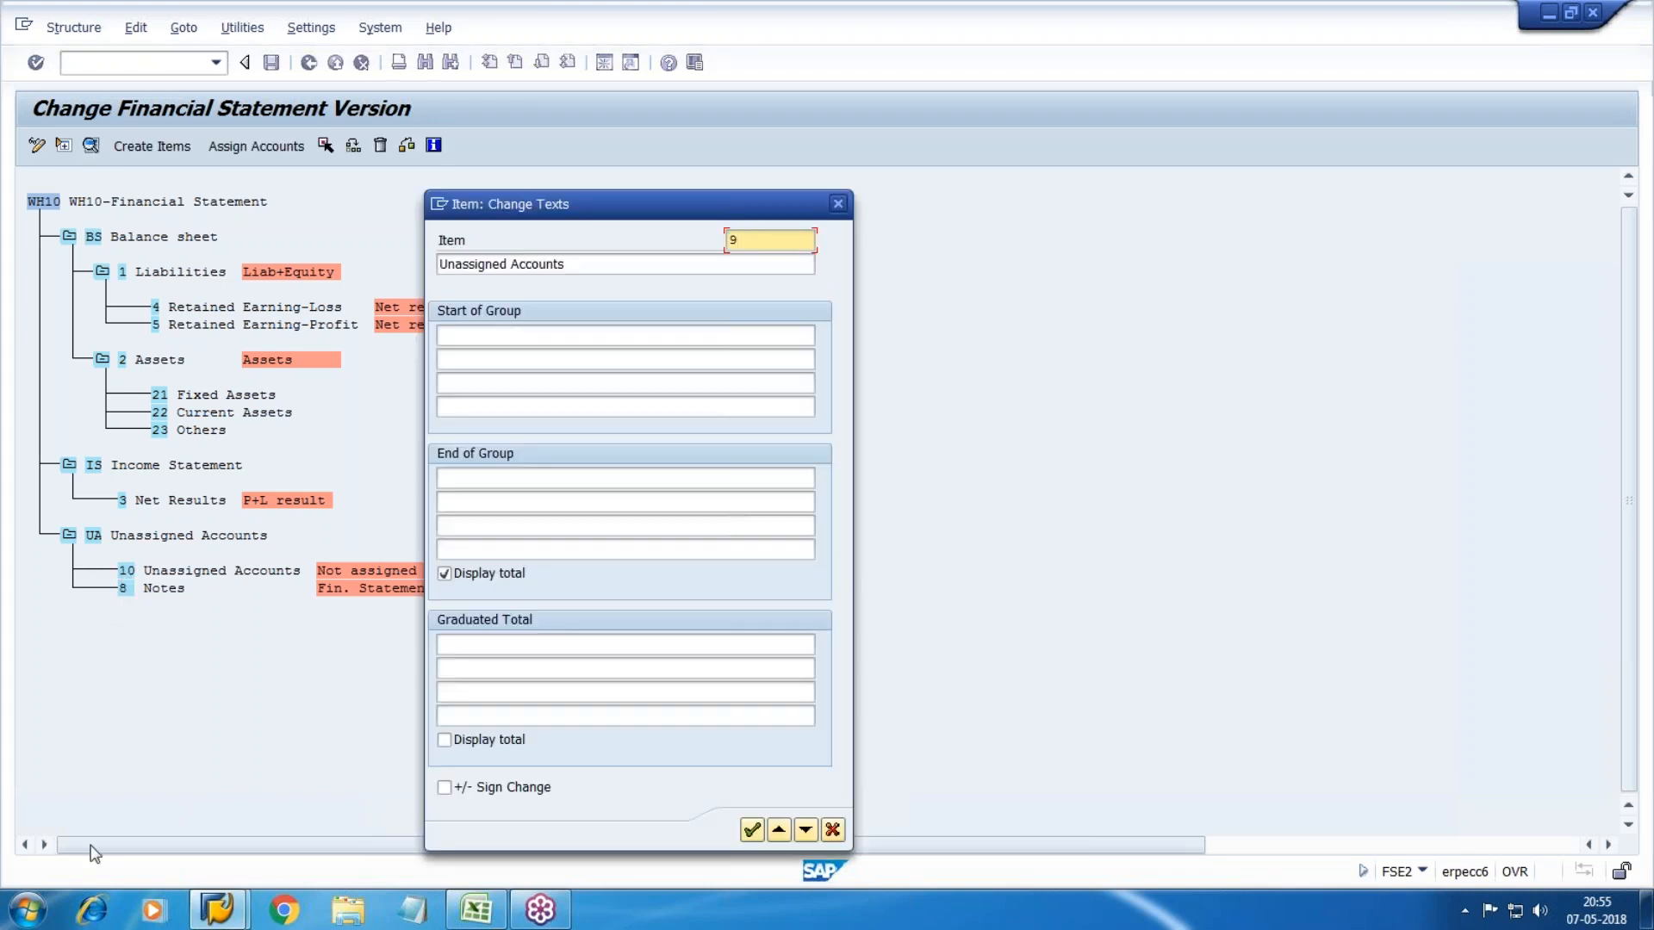
left_click(752, 829)
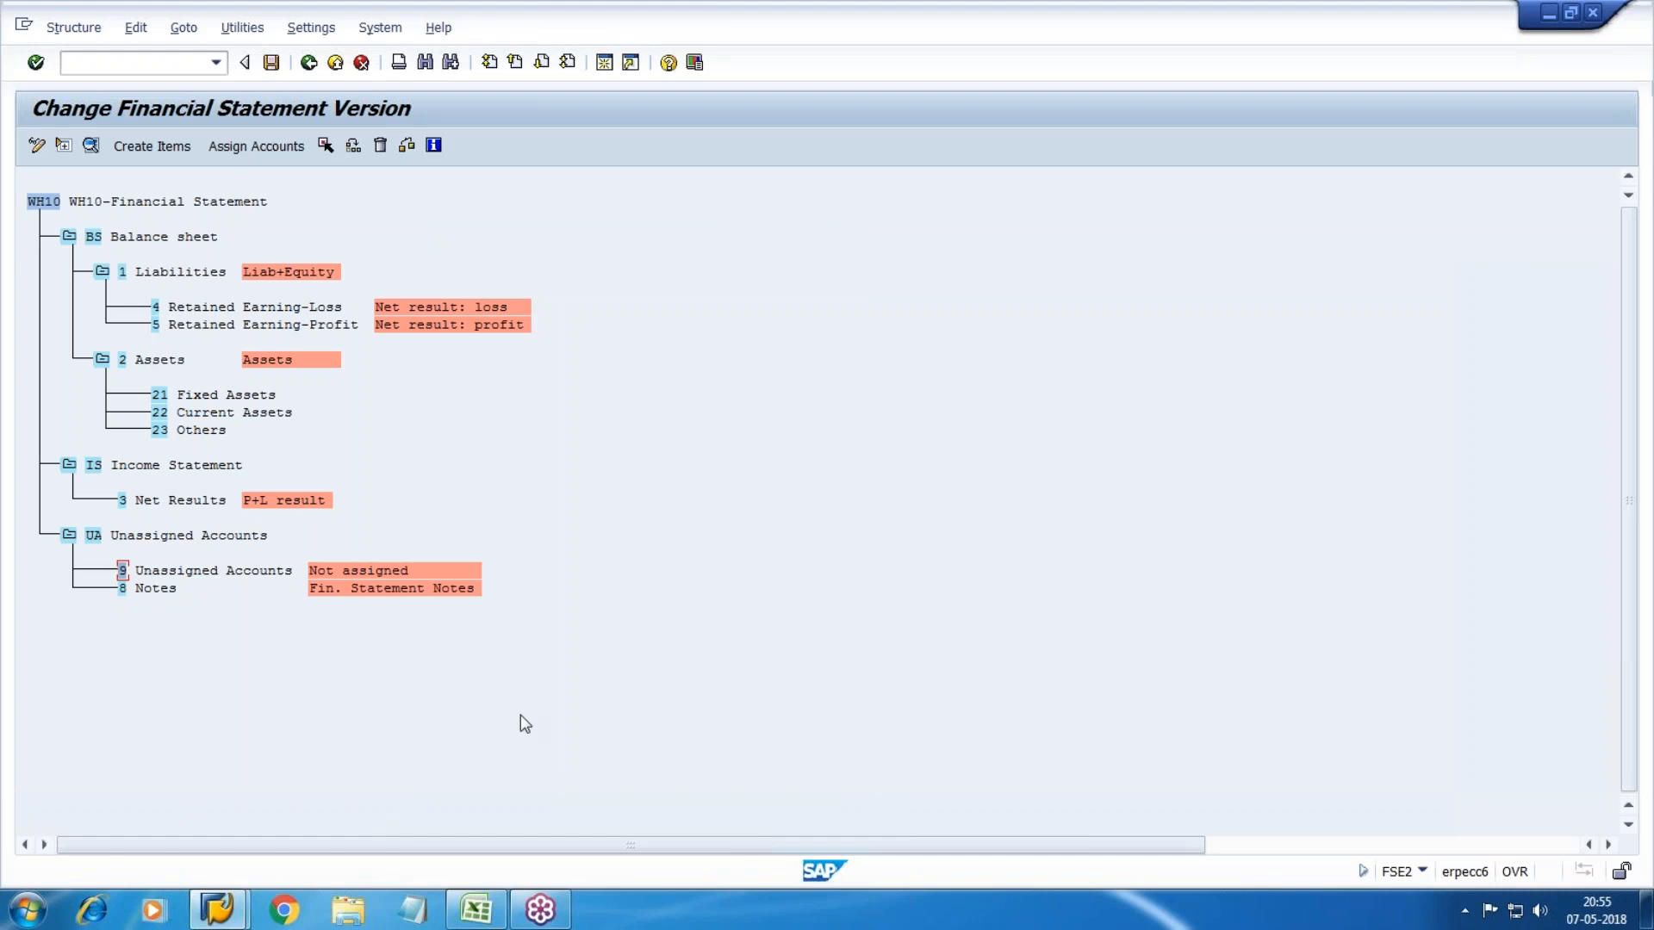
Step: Under the Liabilities item, enter new subordinate items 11 Equities and 12 Long Term Loans
left_click(150, 148)
type("11")
key("Tab")
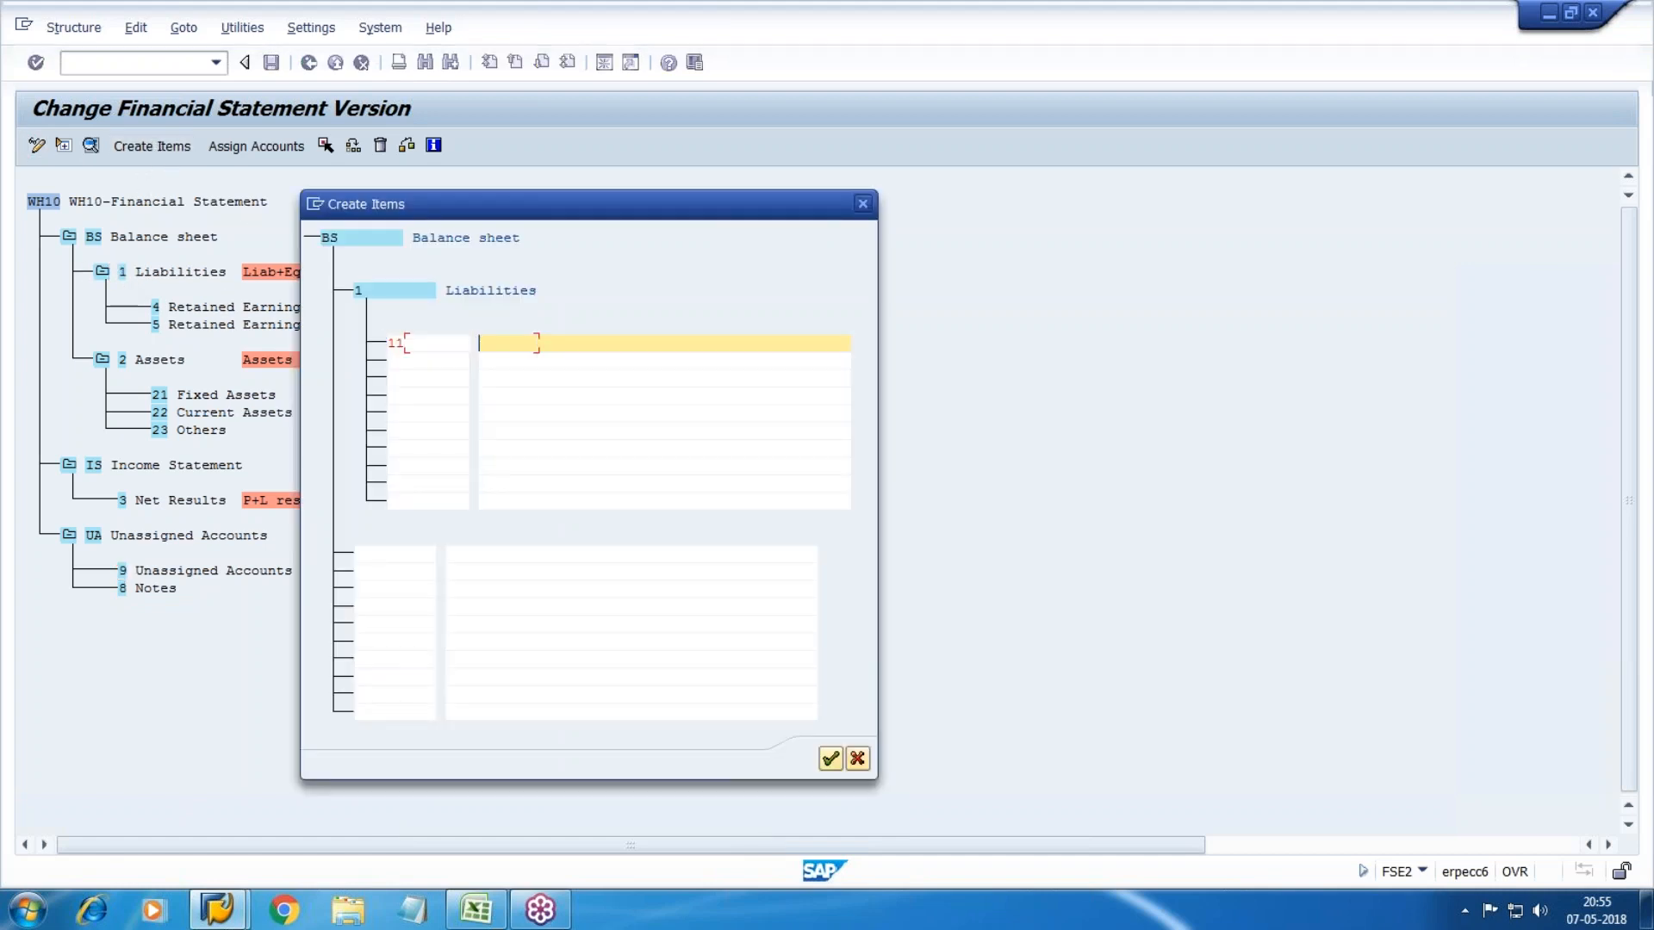
type("Equities")
key("Tab")
type("12")
key("Tab")
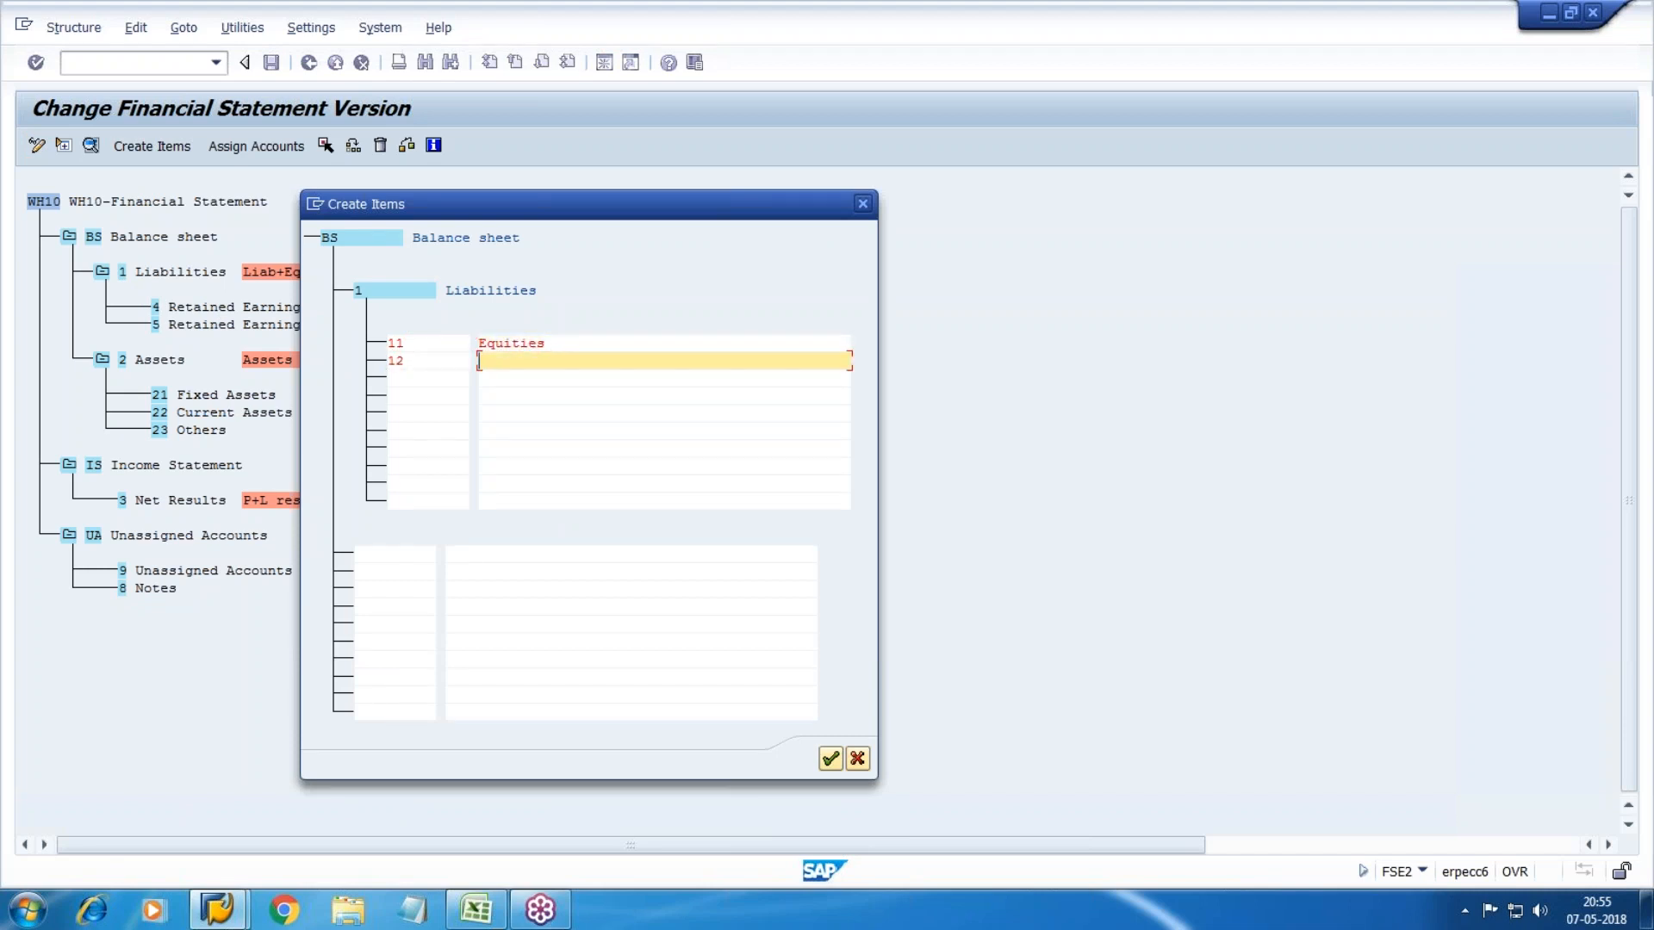
type("Long Term Loans")
Step: Add item 13 Current Liabilities under Liabilities and create the entered items
key("Tab")
type("1")
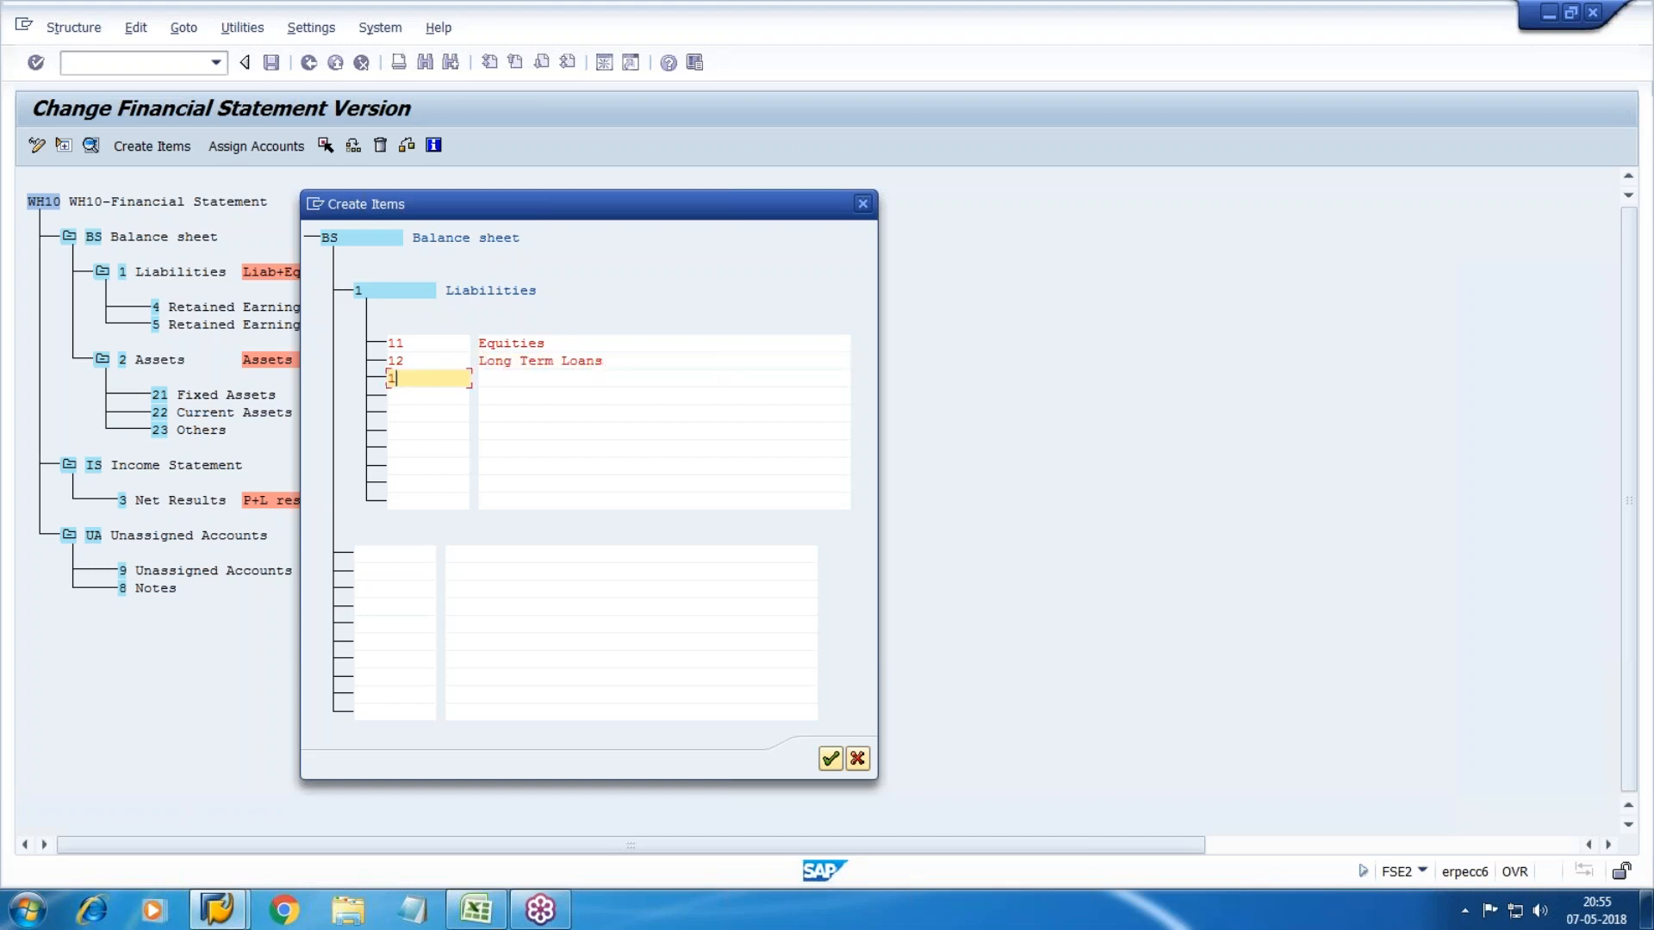
type("3")
key("Tab")
type("Curremn")
key("BackSpace")
key("BackSpace")
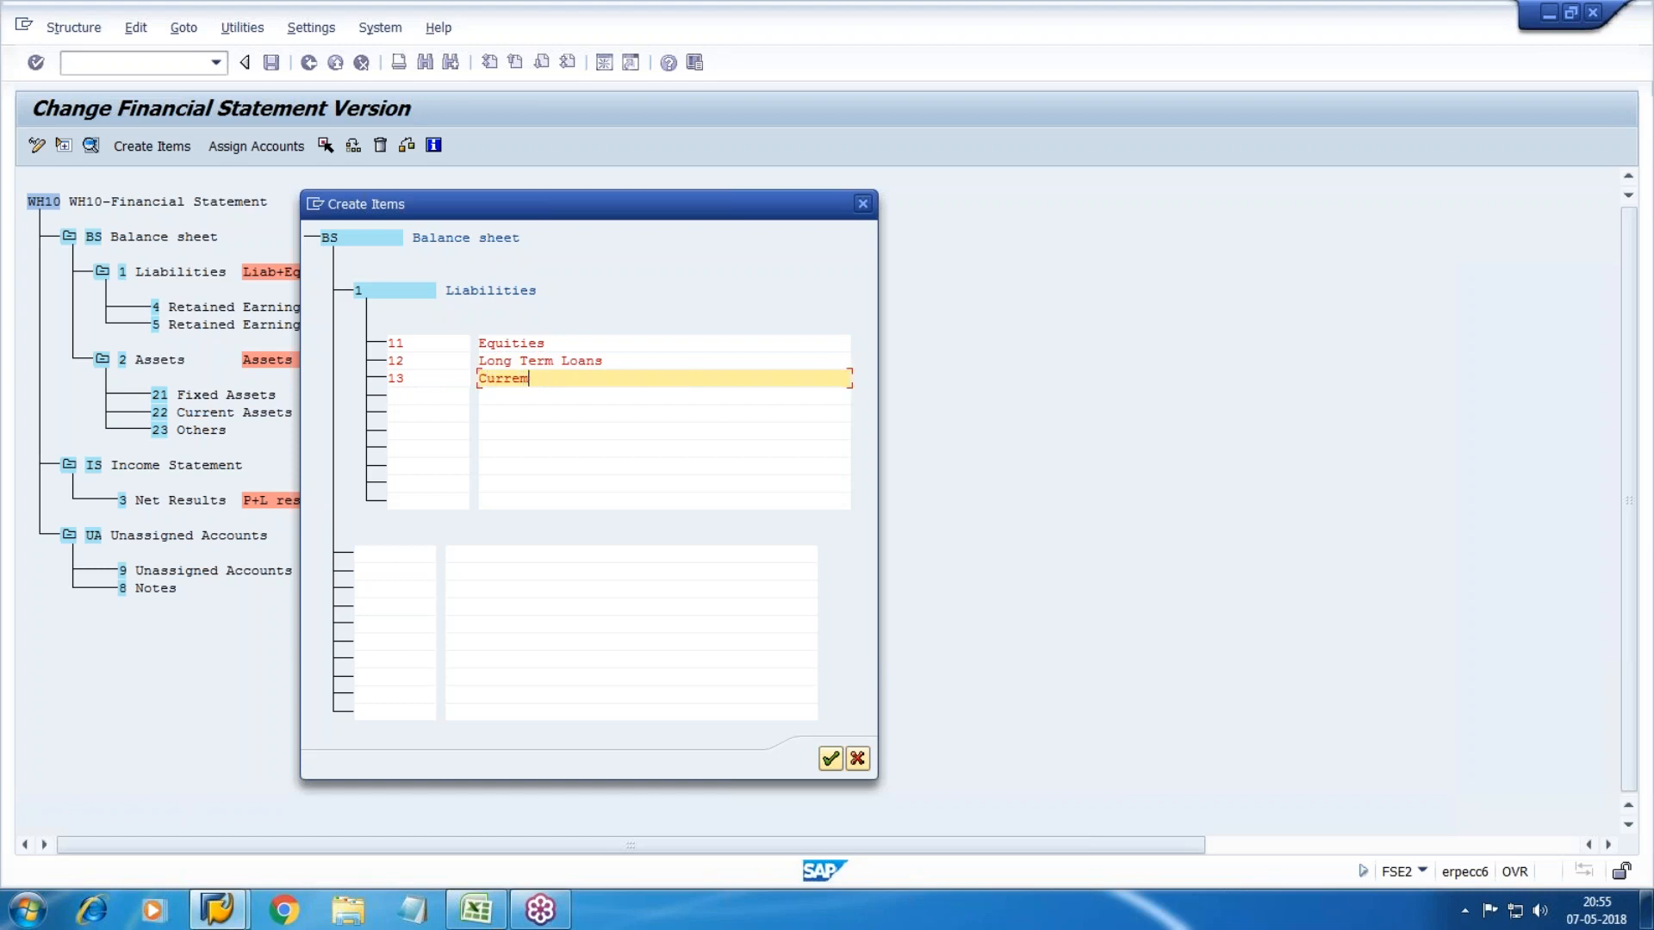
type("nt Liabilities")
left_click(827, 761)
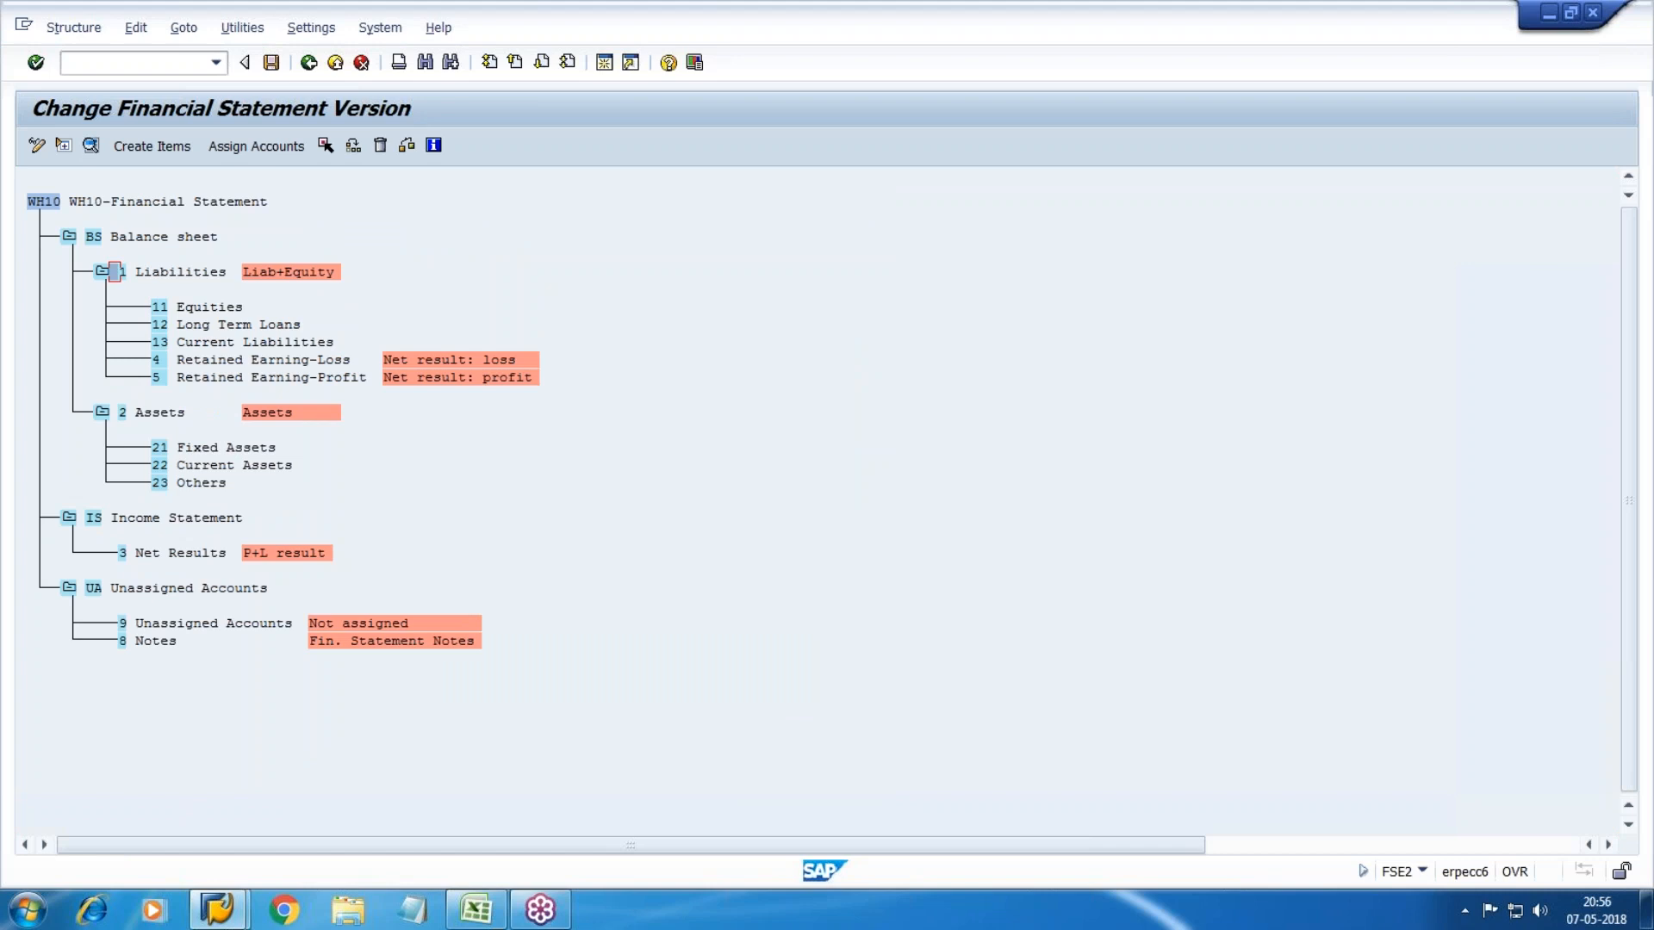
Step: Create items 6 Revenue and 7 Cost & Expenses under IS Income Statement
left_click(104, 272)
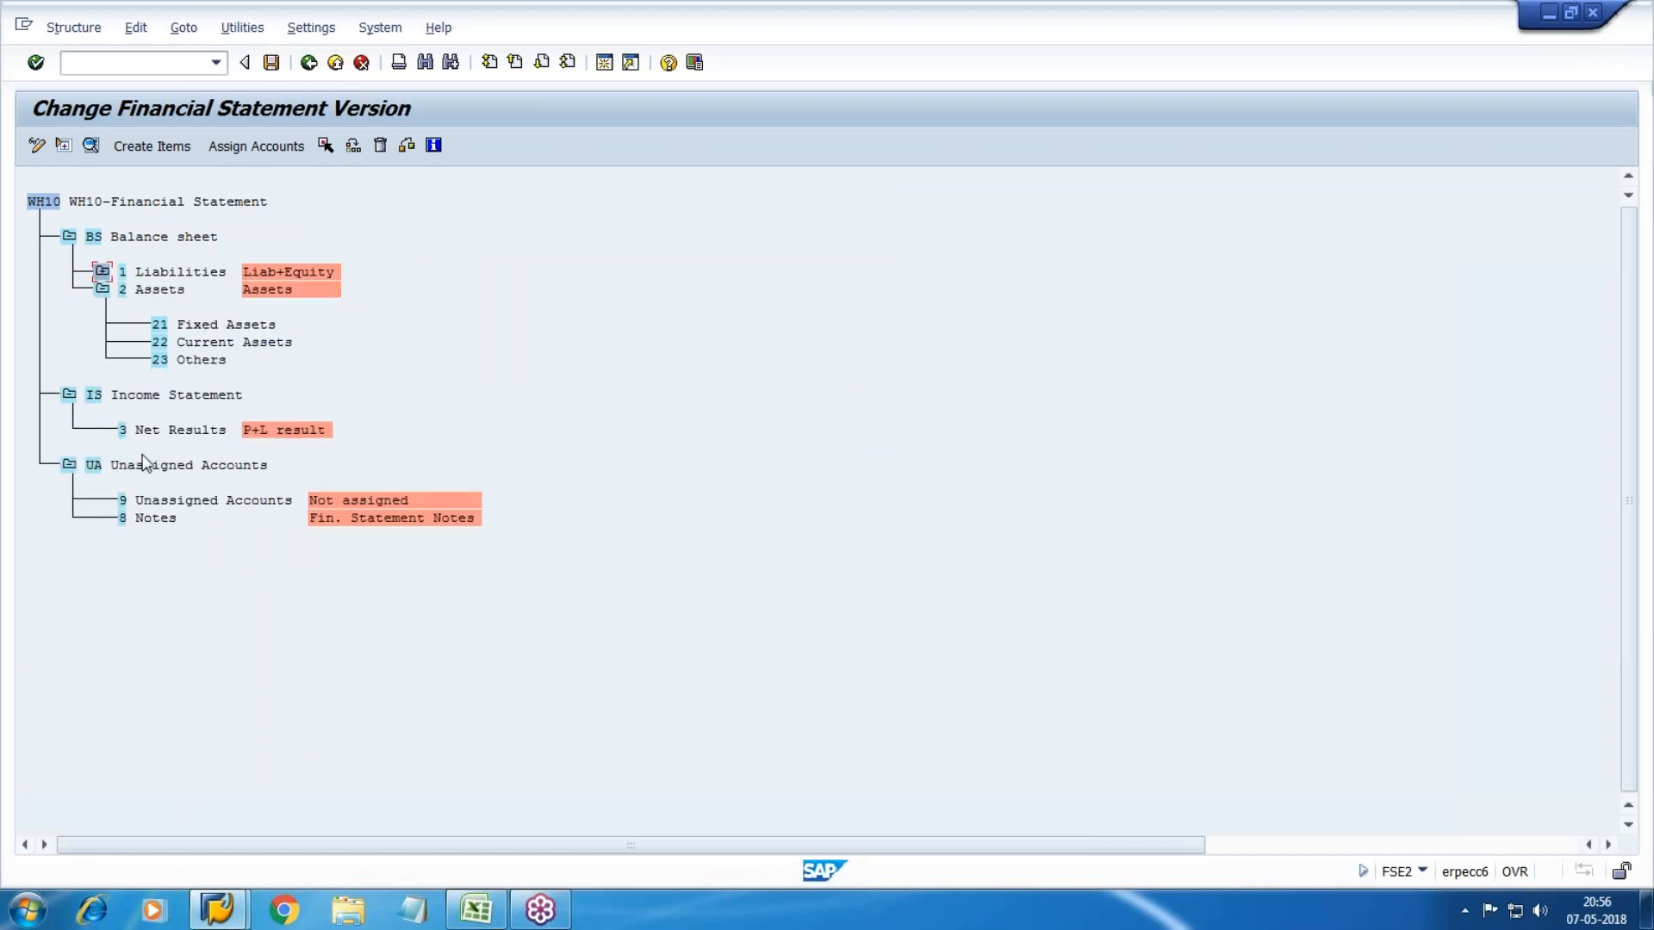
left_click(93, 396)
left_click(161, 144)
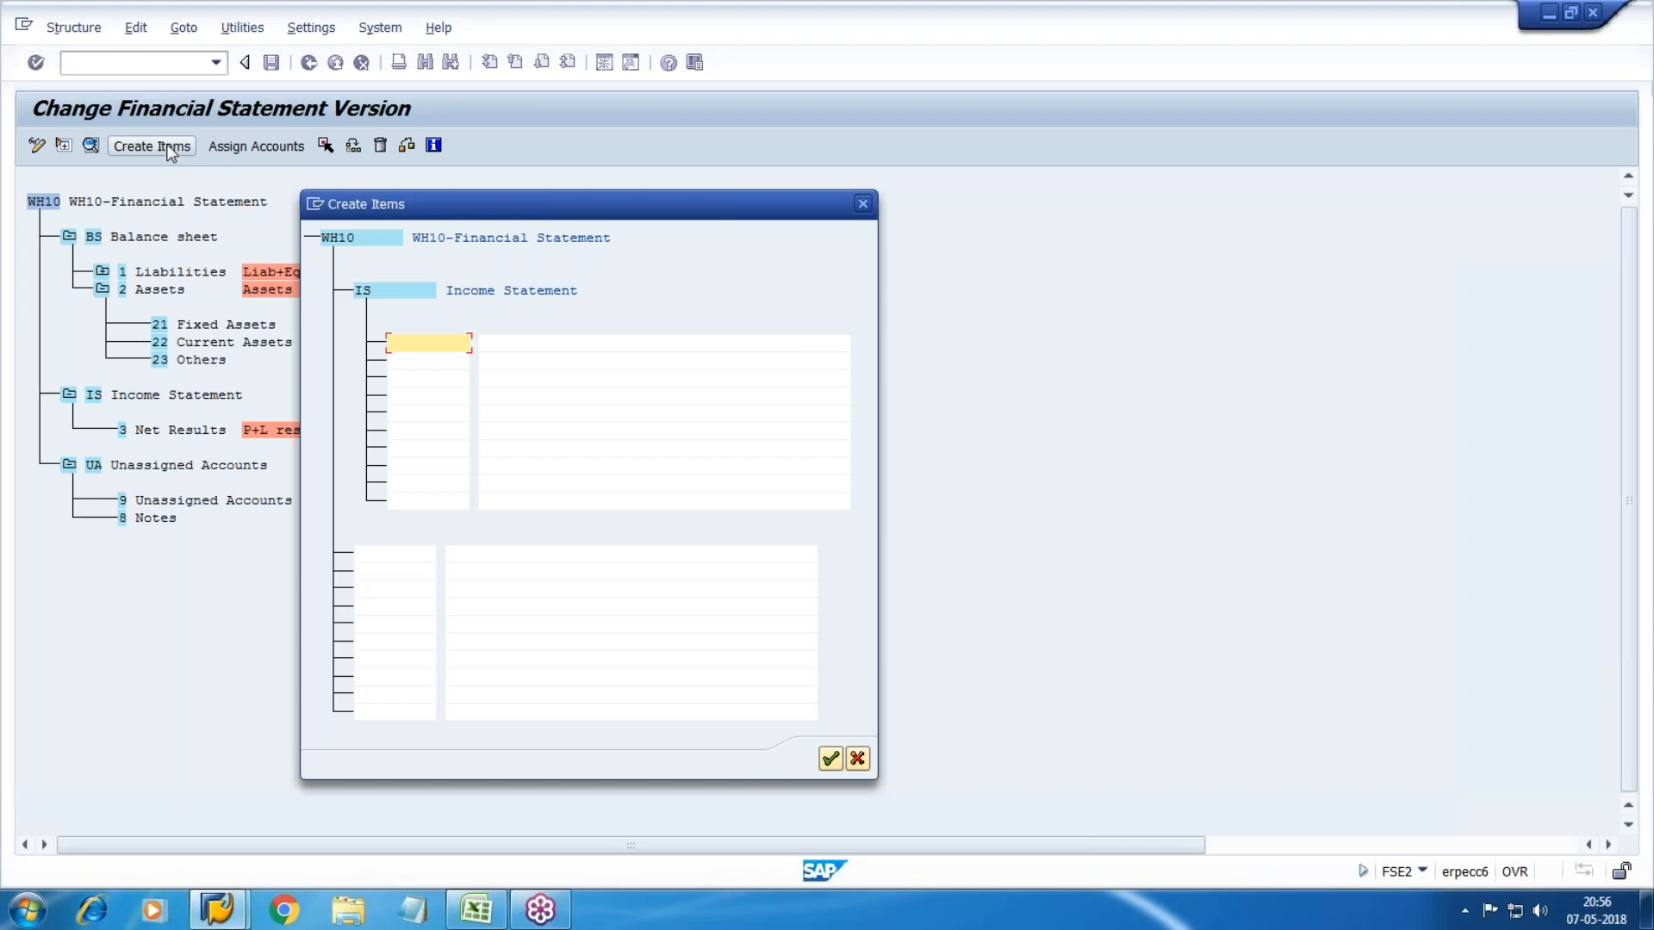
type("6")
key("Tab")
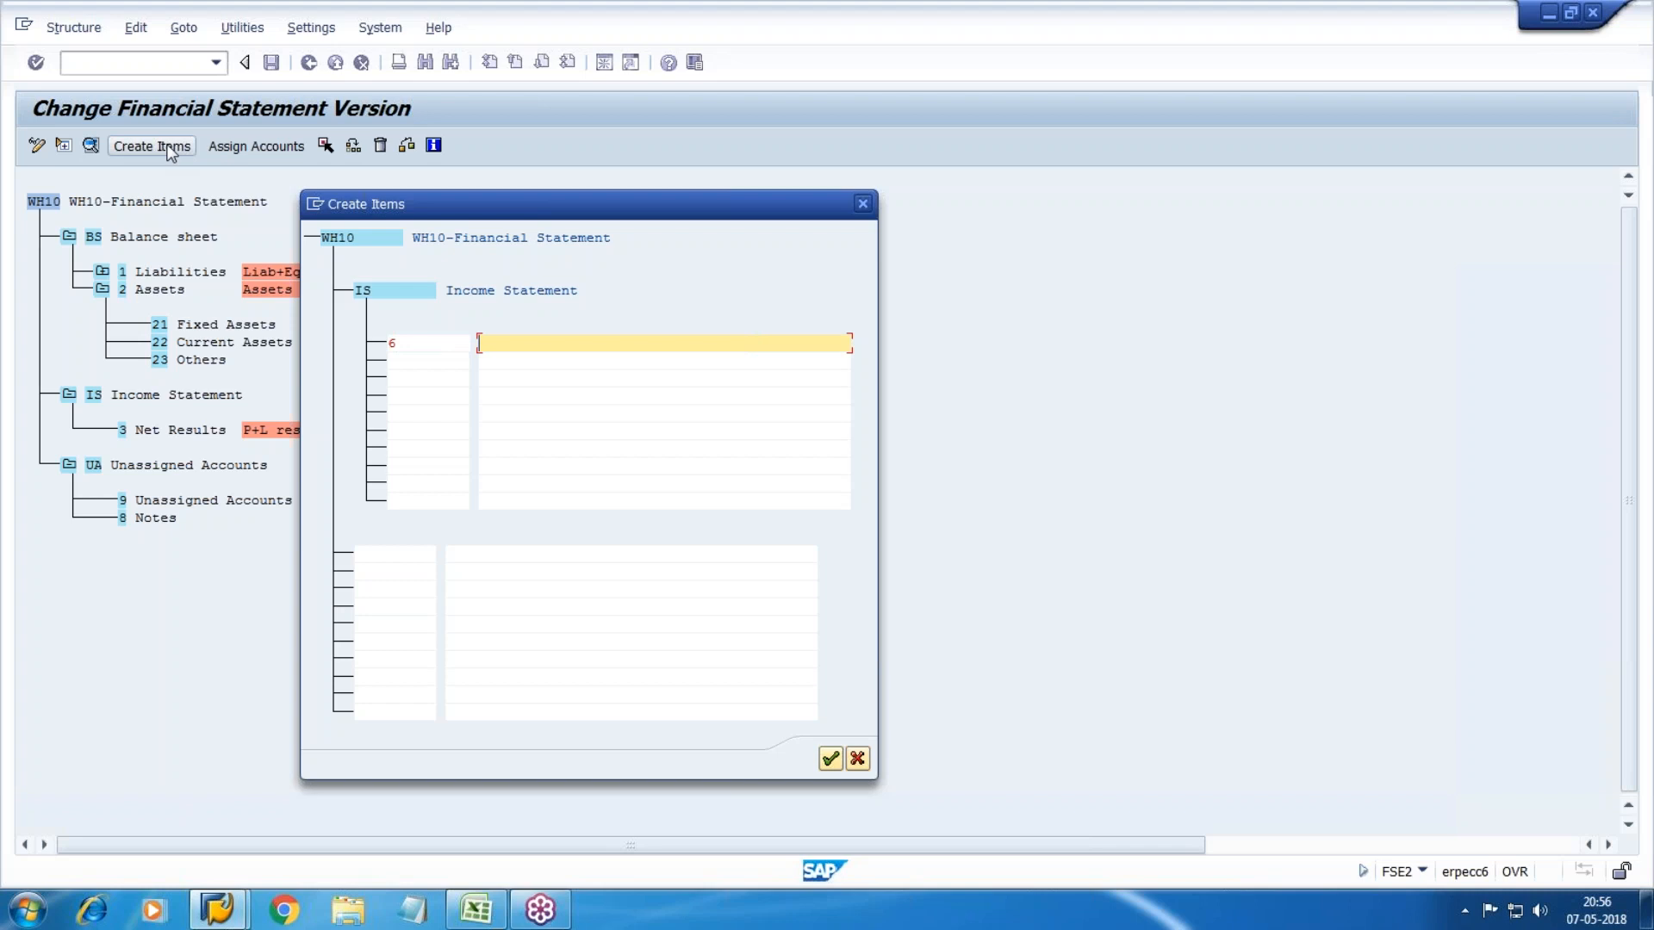
type("Revenue")
key("Tab")
type("7")
key("Tab")
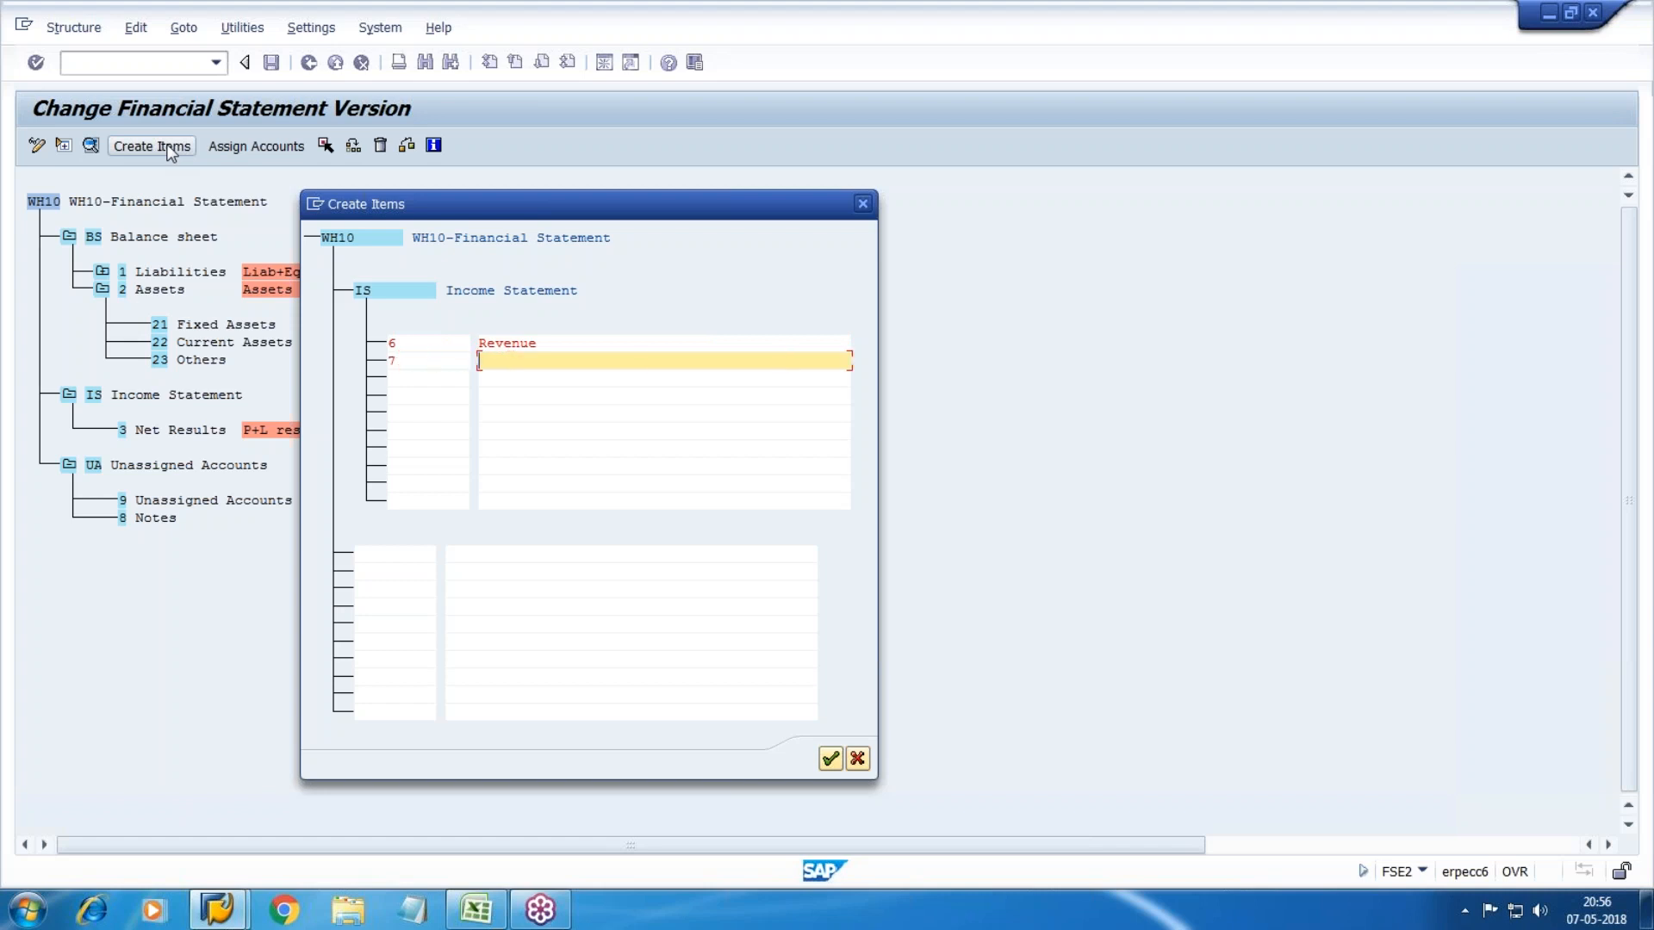
type("Cost & Expenses")
left_click(832, 760)
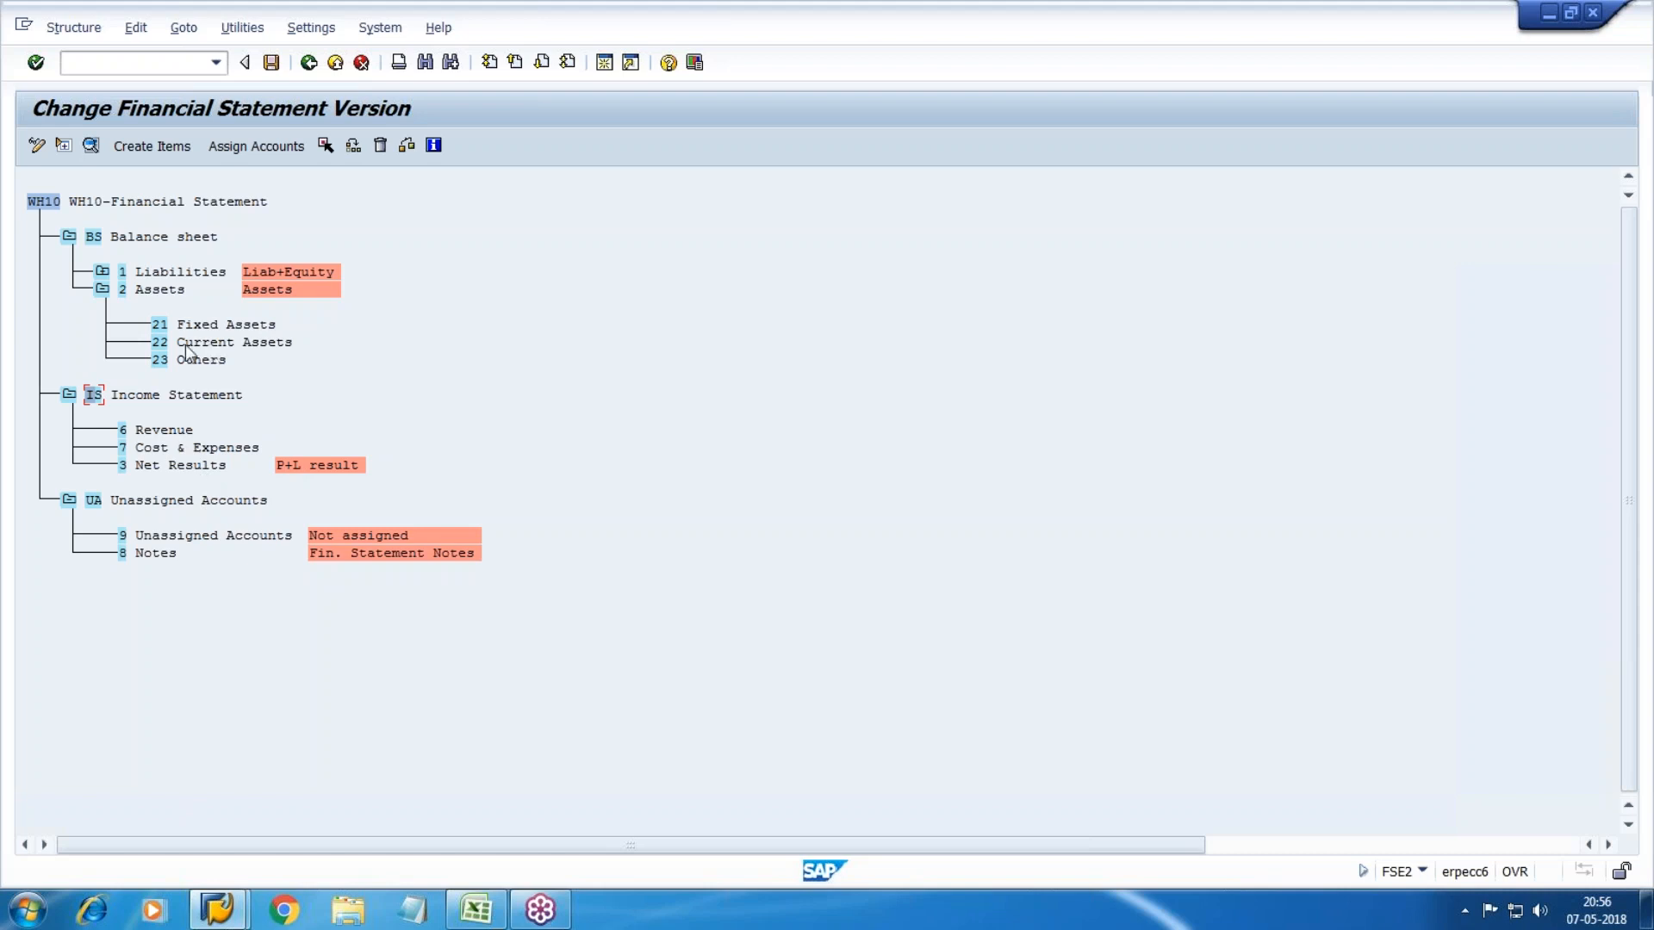
Step: Reassign the Retained Earning-Loss item as a subordinate of item 11 Equities under Liabilities
left_click(103, 273)
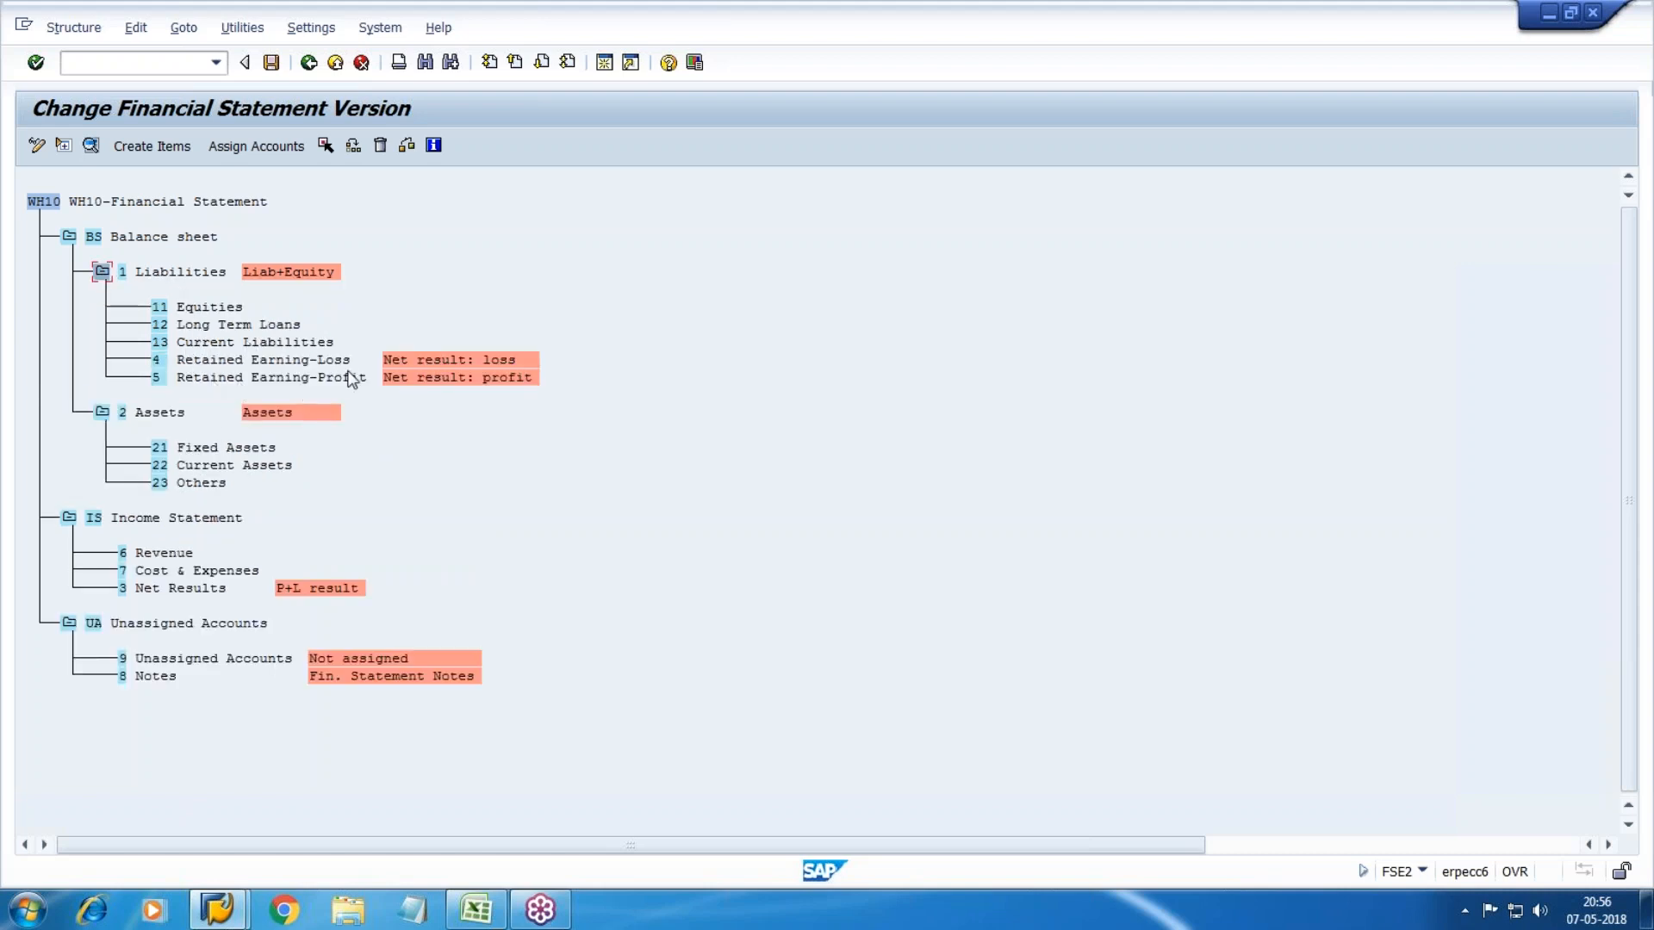
left_click(157, 360)
left_click(325, 145)
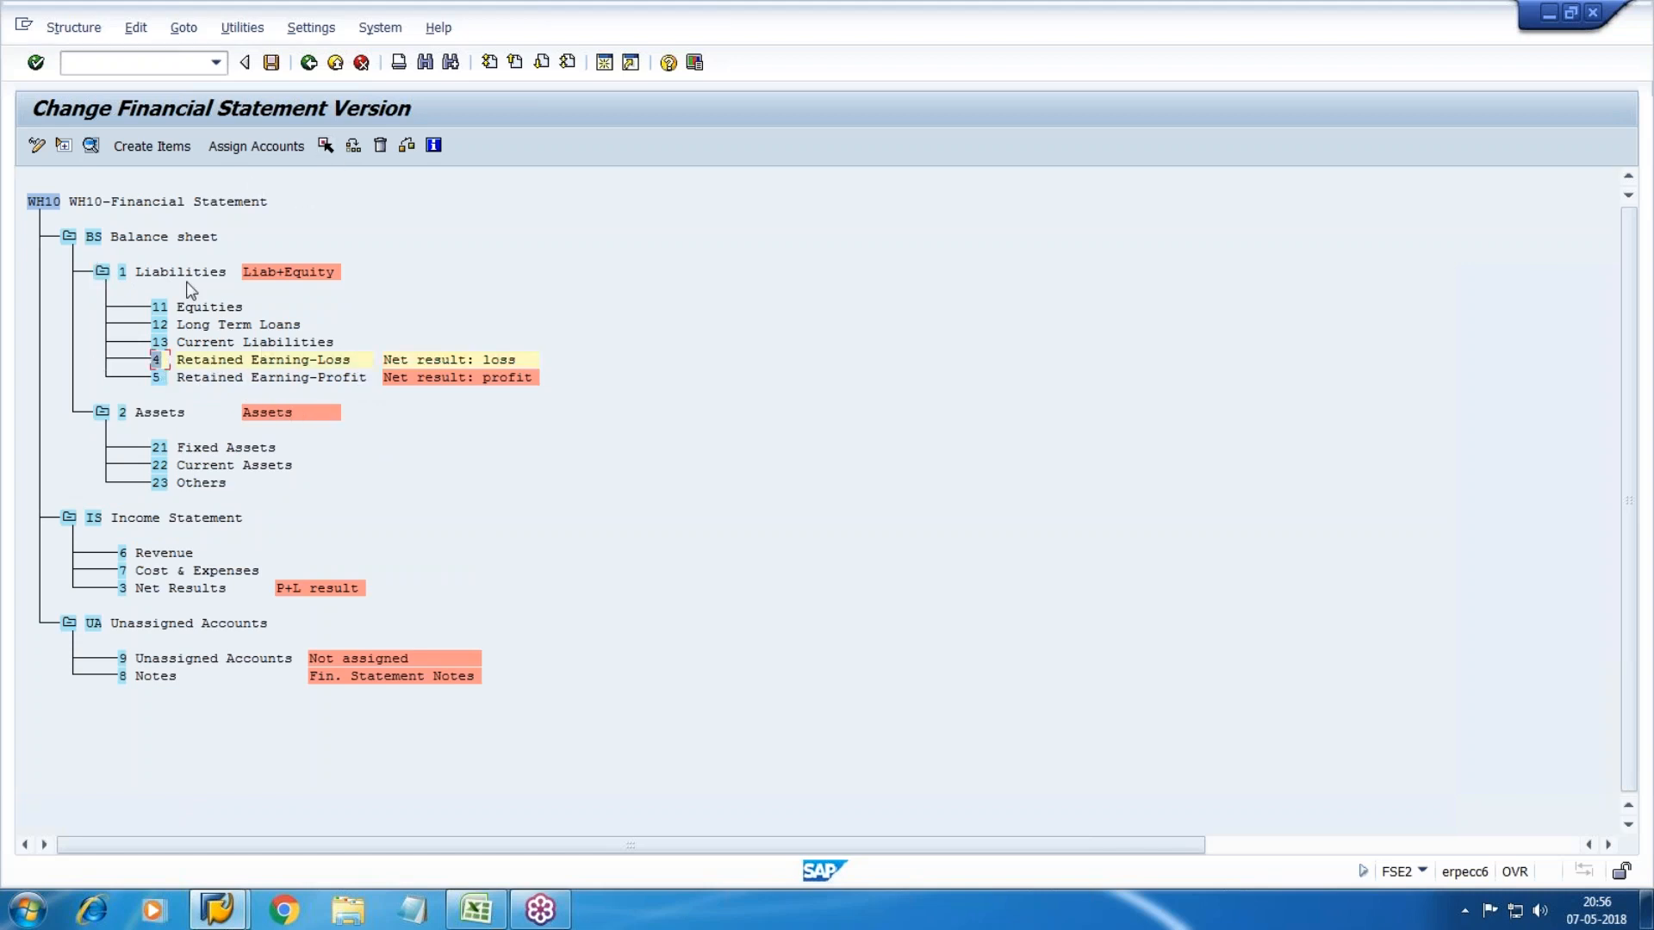
left_click(161, 305)
left_click(353, 147)
left_click(886, 336)
left_click(1043, 403)
Step: Reassign the Retained Earning-Profit item as a subordinate of item 11 Equities and collapse the Equities node
left_click(156, 414)
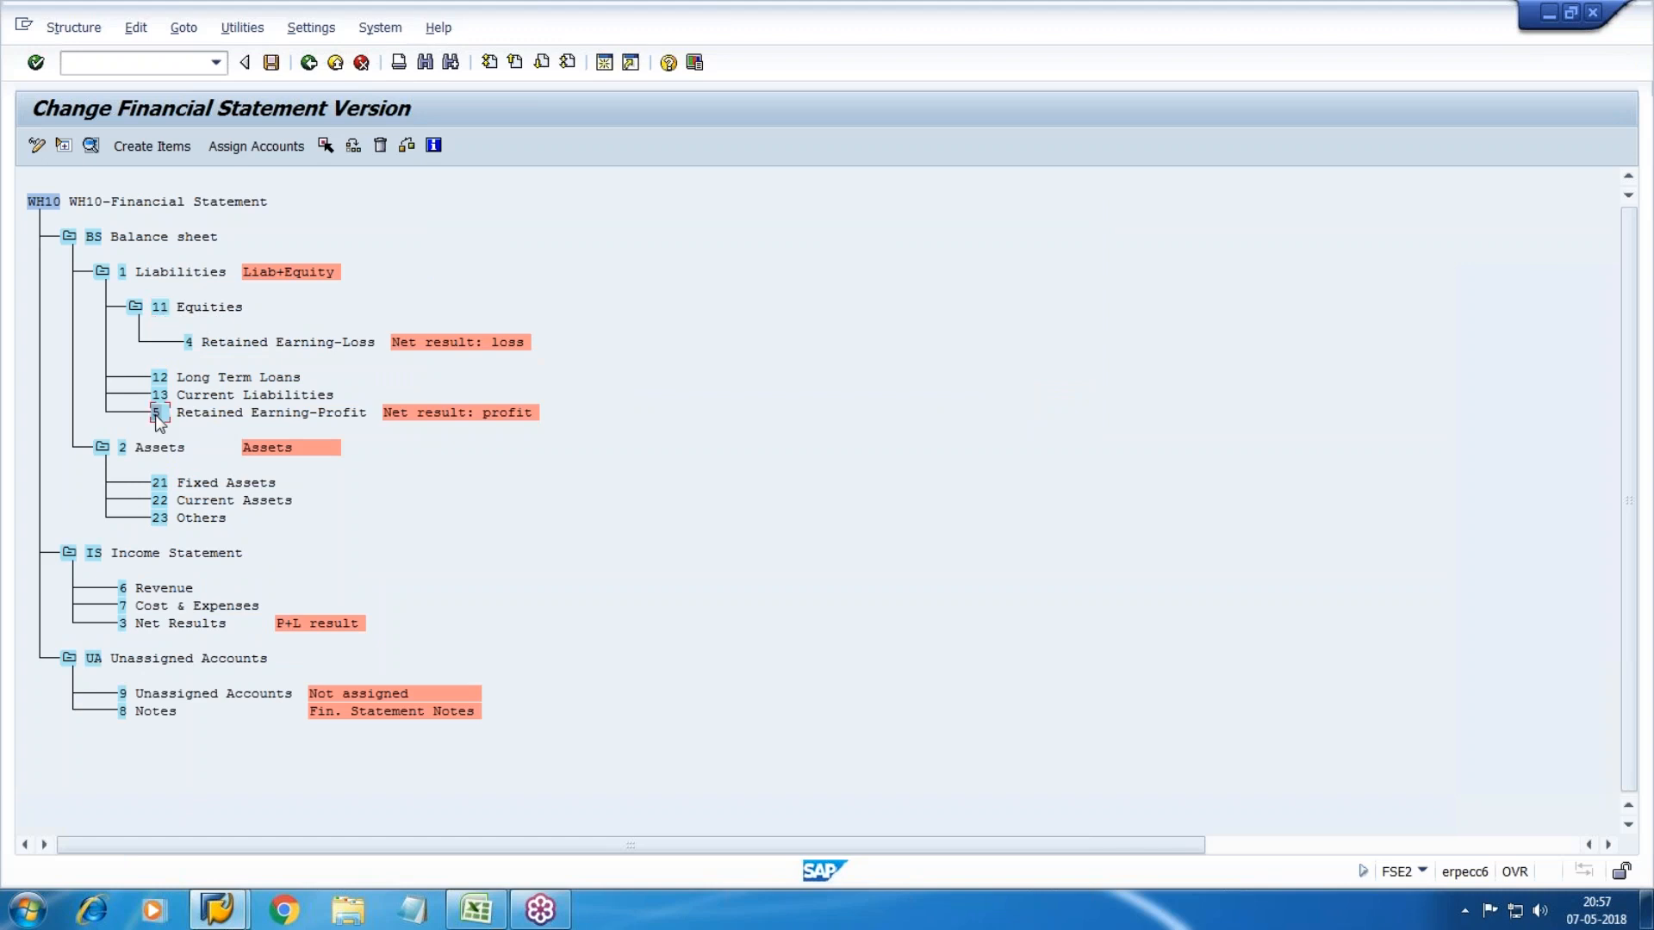
left_click(327, 148)
left_click(161, 309)
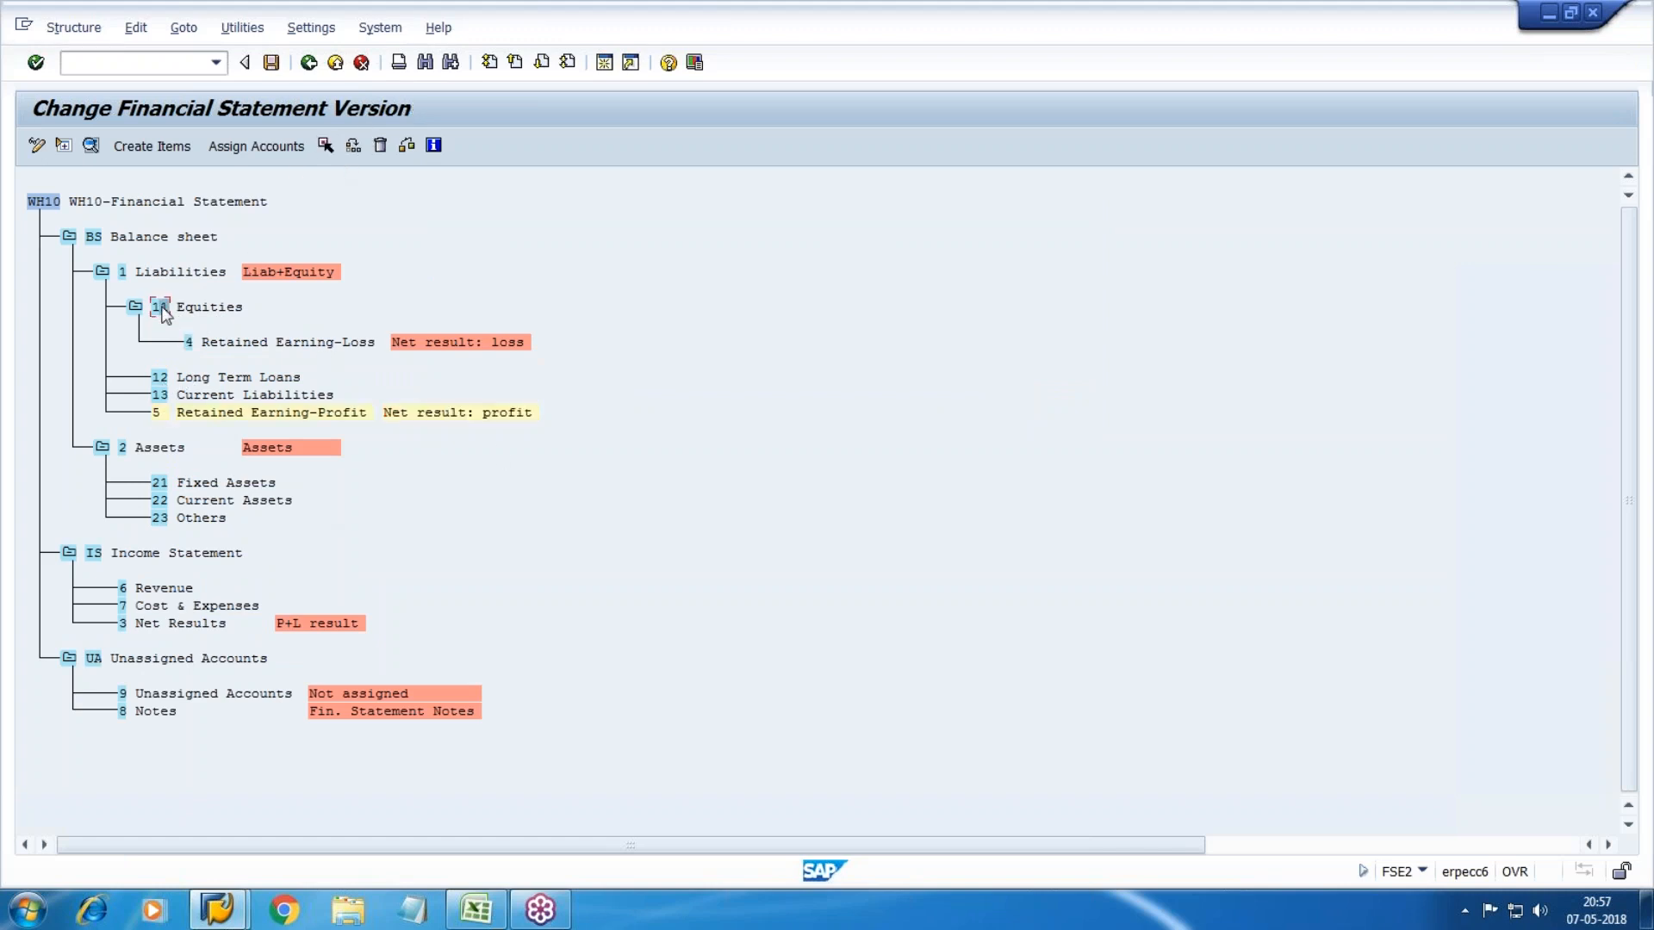
left_click(352, 148)
left_click(877, 337)
left_click(1045, 403)
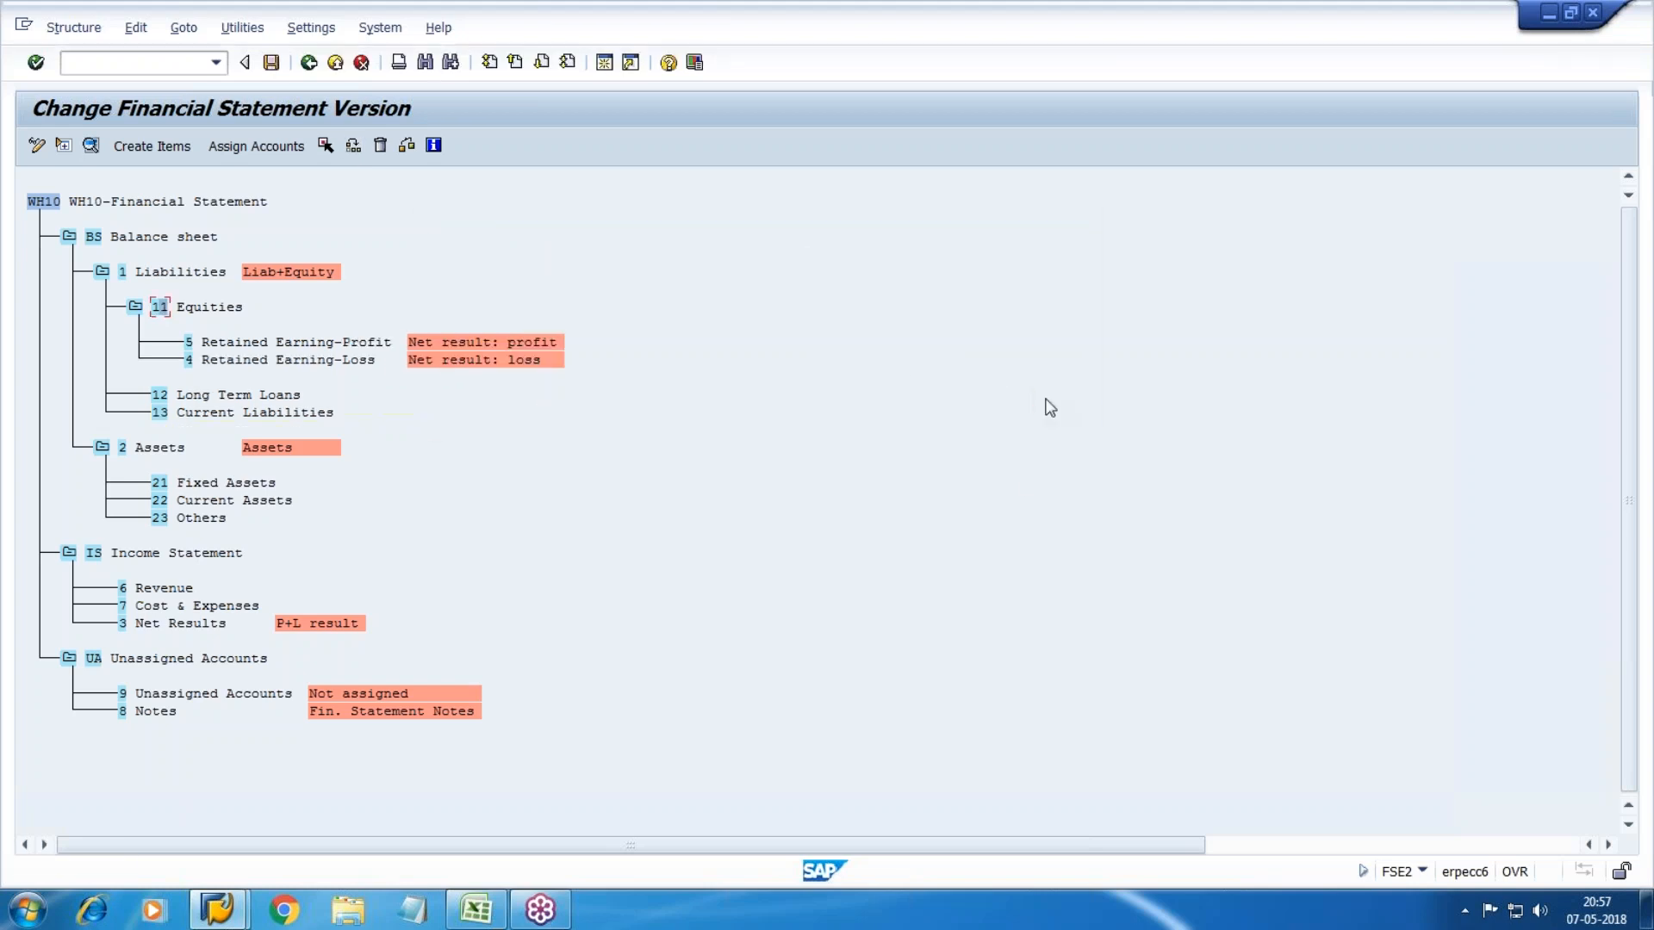
left_click(134, 307)
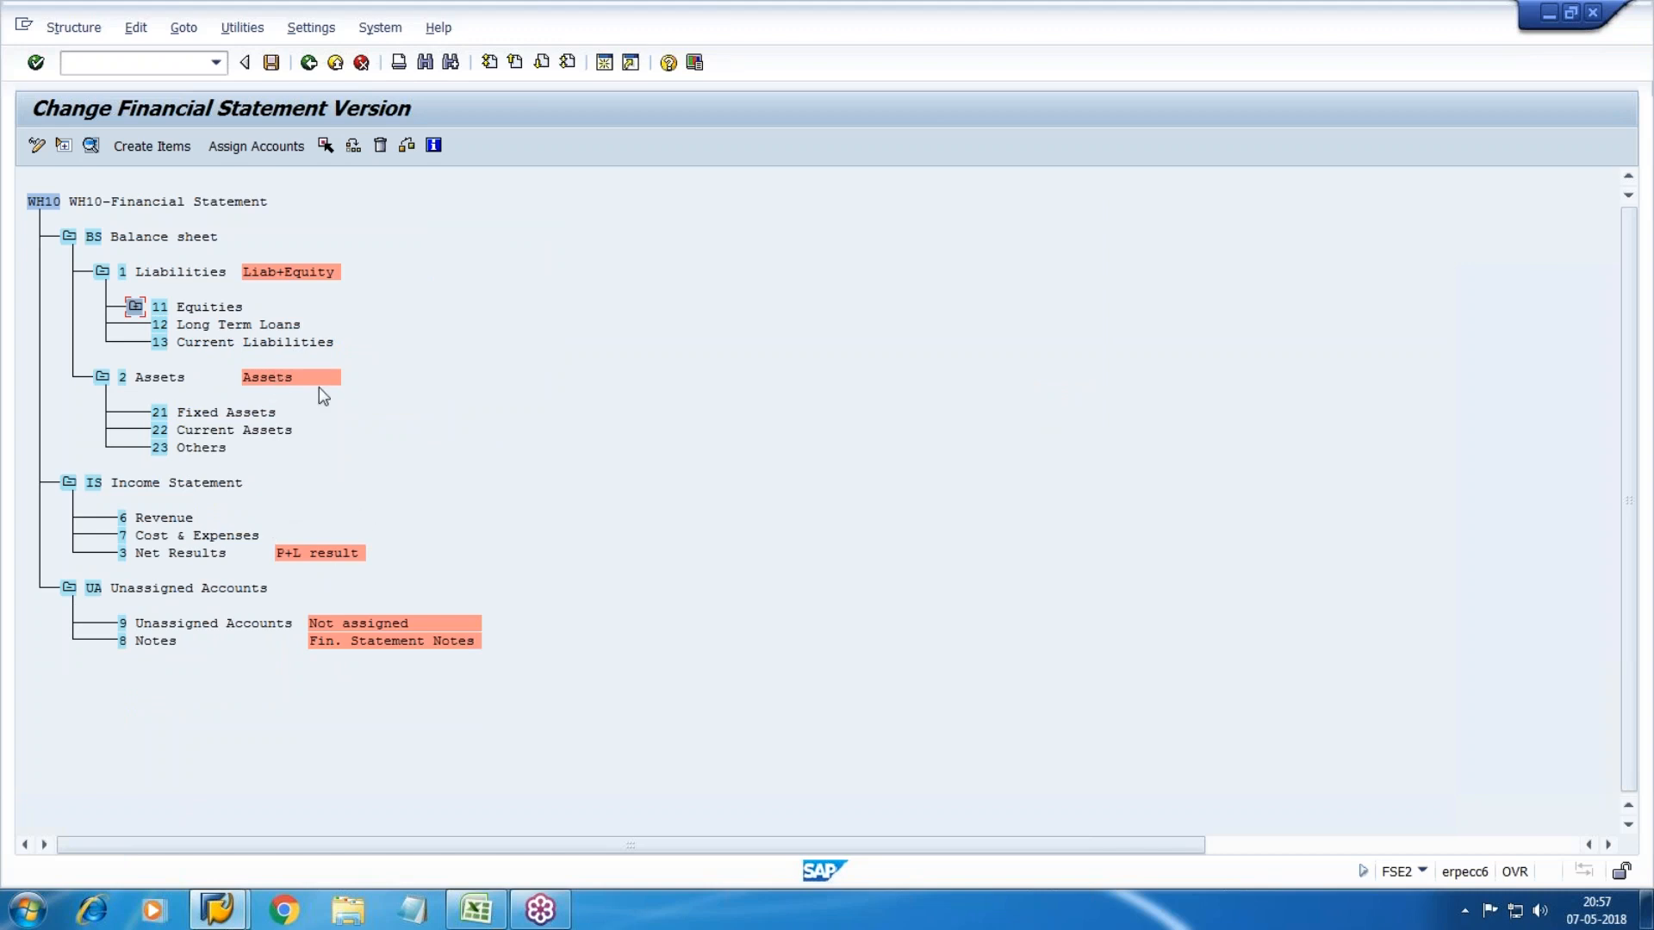
Step: Under item 22 Current Assets, enter new subordinate items 221 Cash & Cash Equivalent and 222 Receivables
left_click(160, 432)
left_click(178, 150)
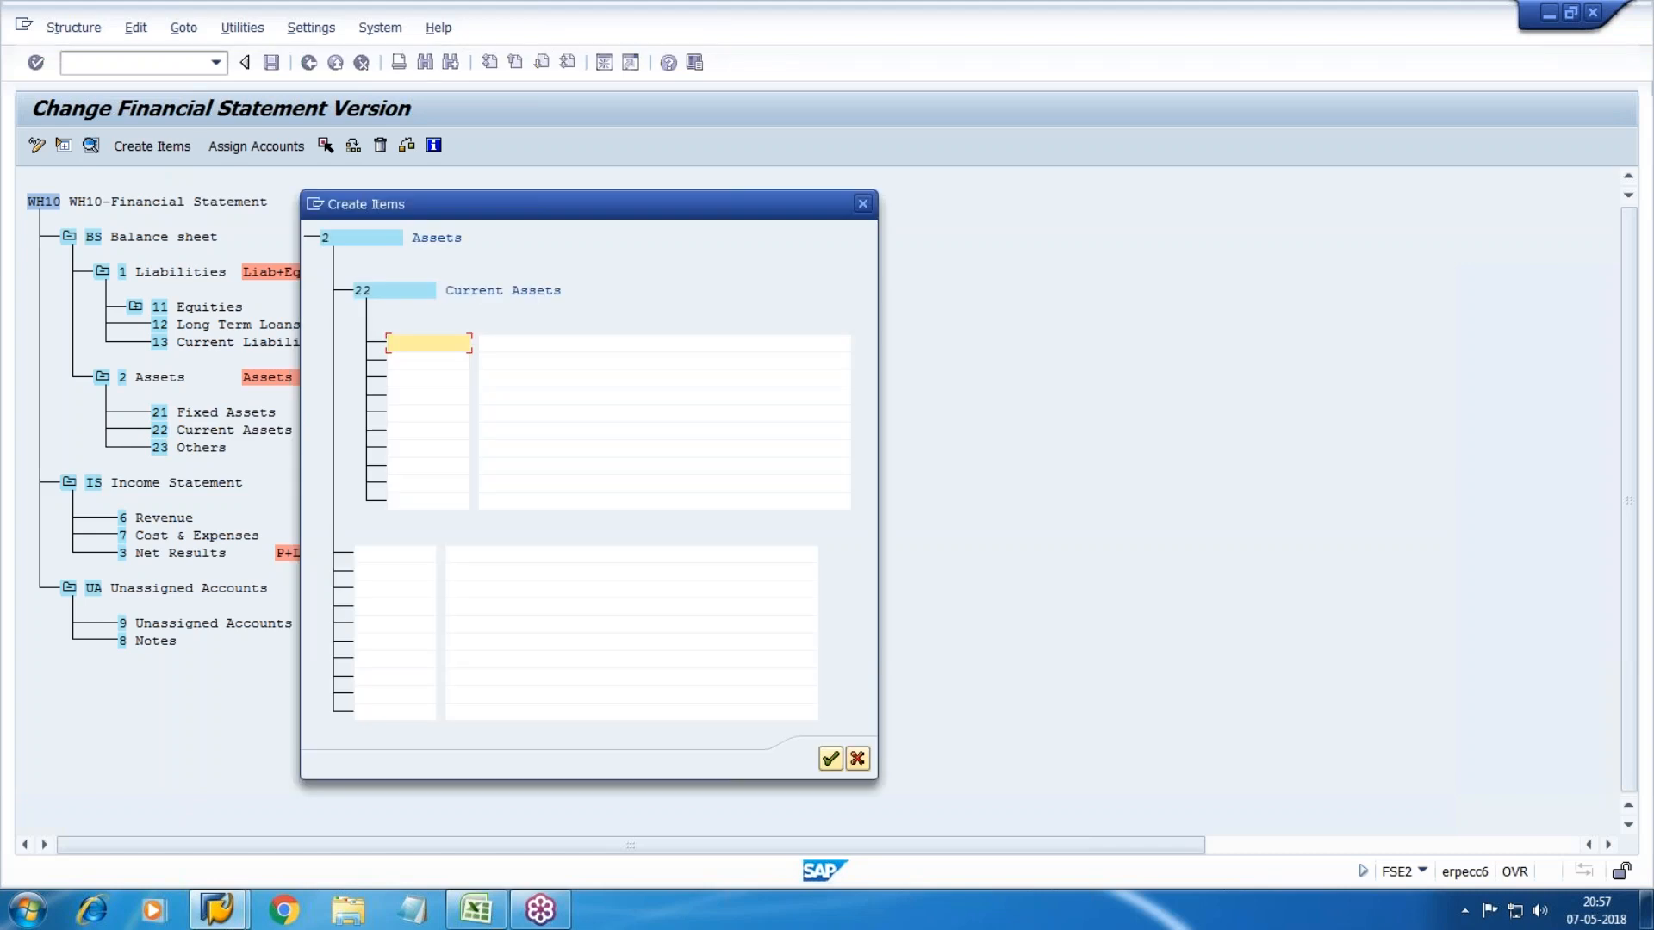
type("221")
key("Tab")
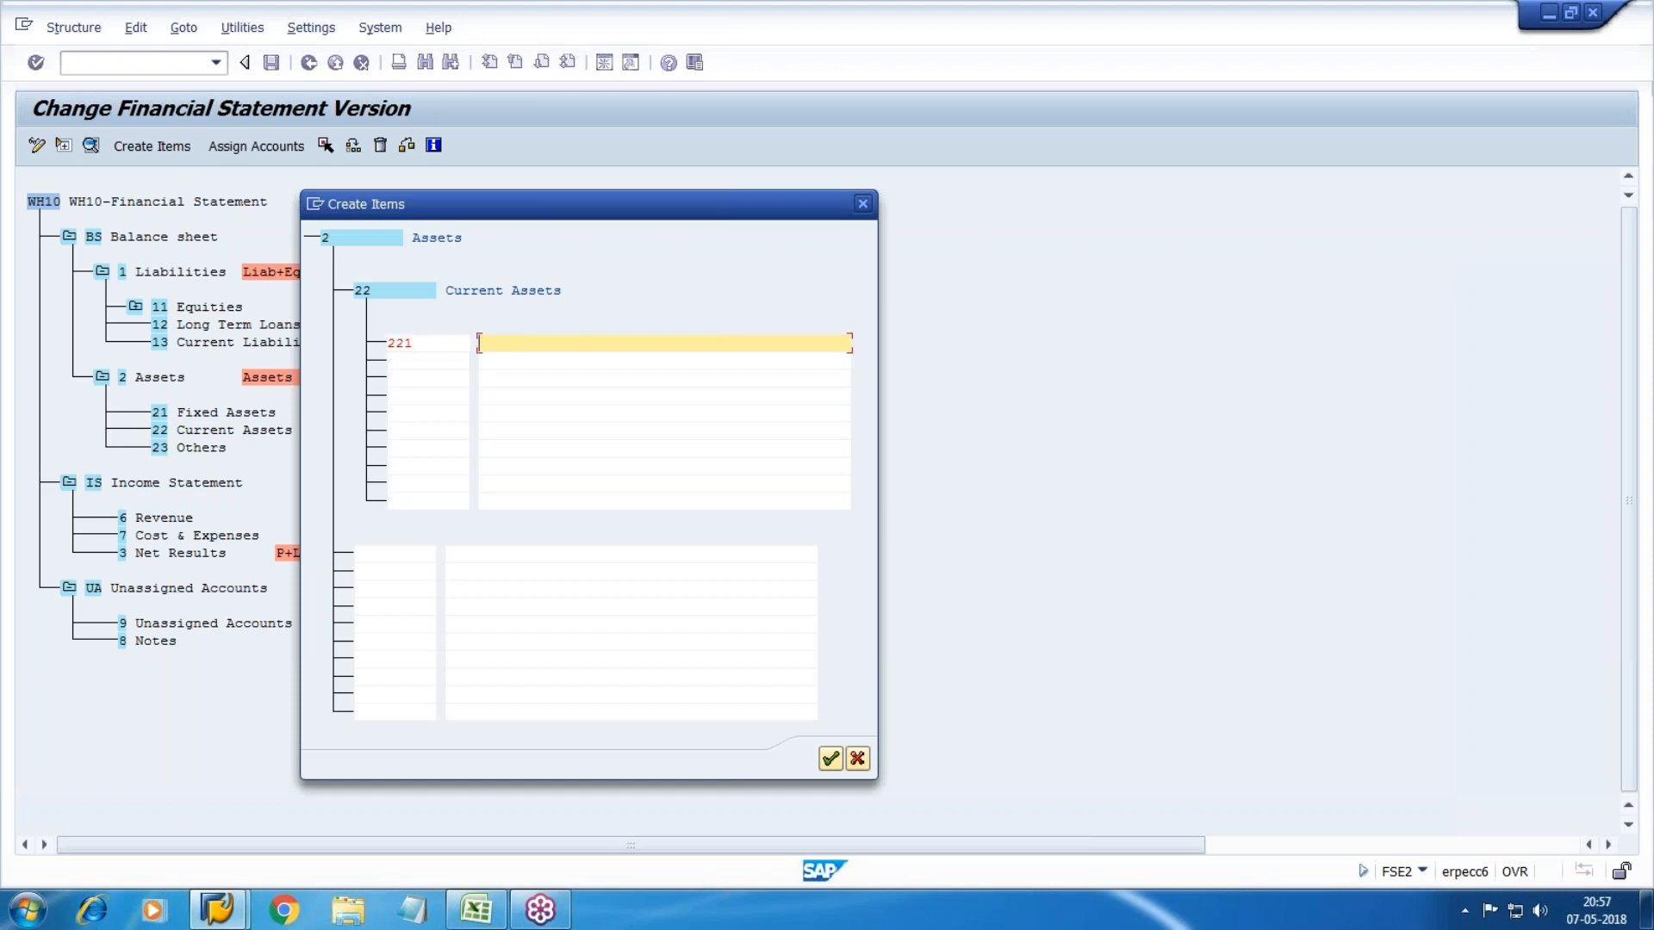
type("Cash & Cash Equivalent")
key("Tab")
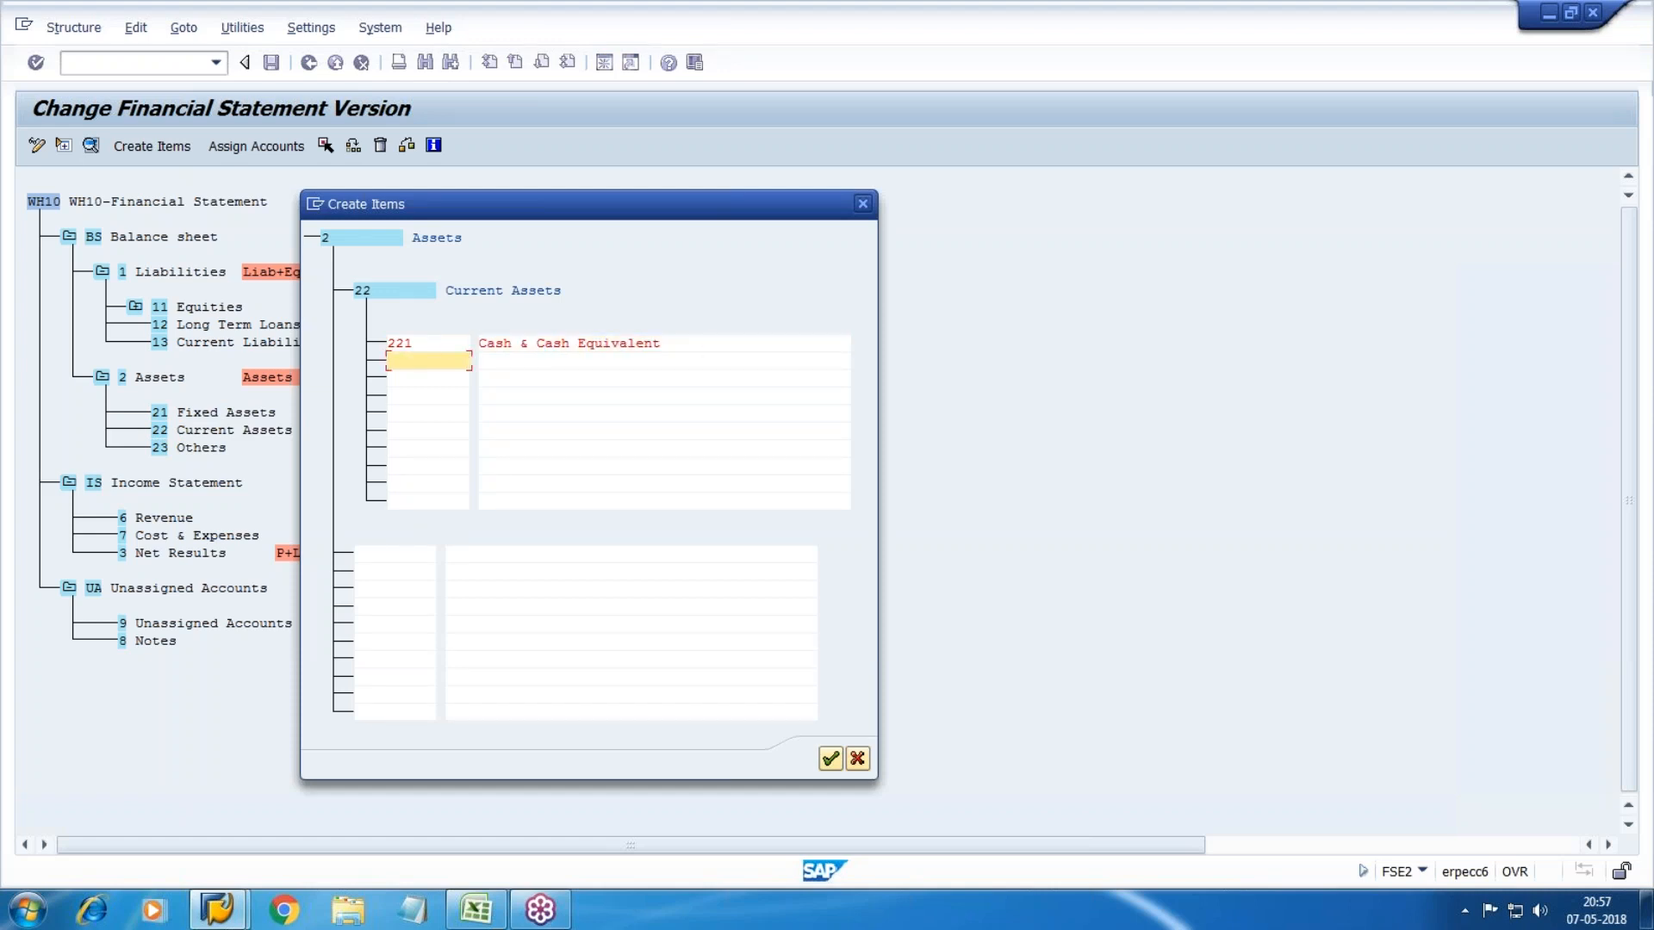
type("222")
key("Tab")
type("Receivables")
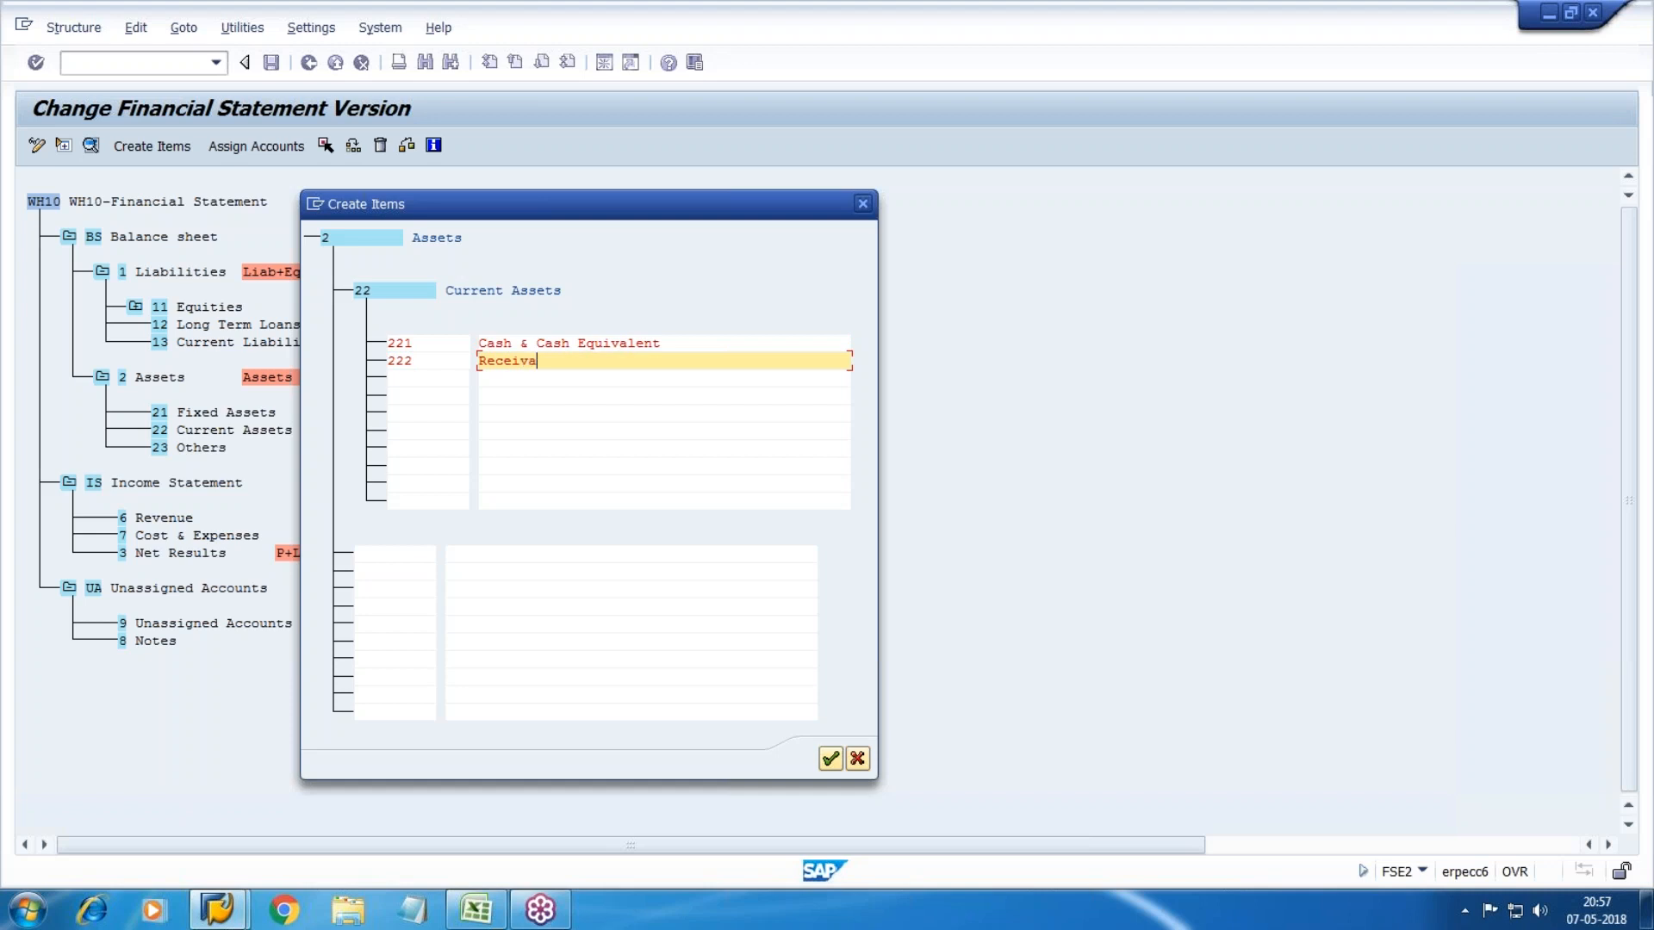
Step: Add items 223 Stock and 224 Prepaid Expense under Current Assets and create the entered items
key("Tab")
type("223")
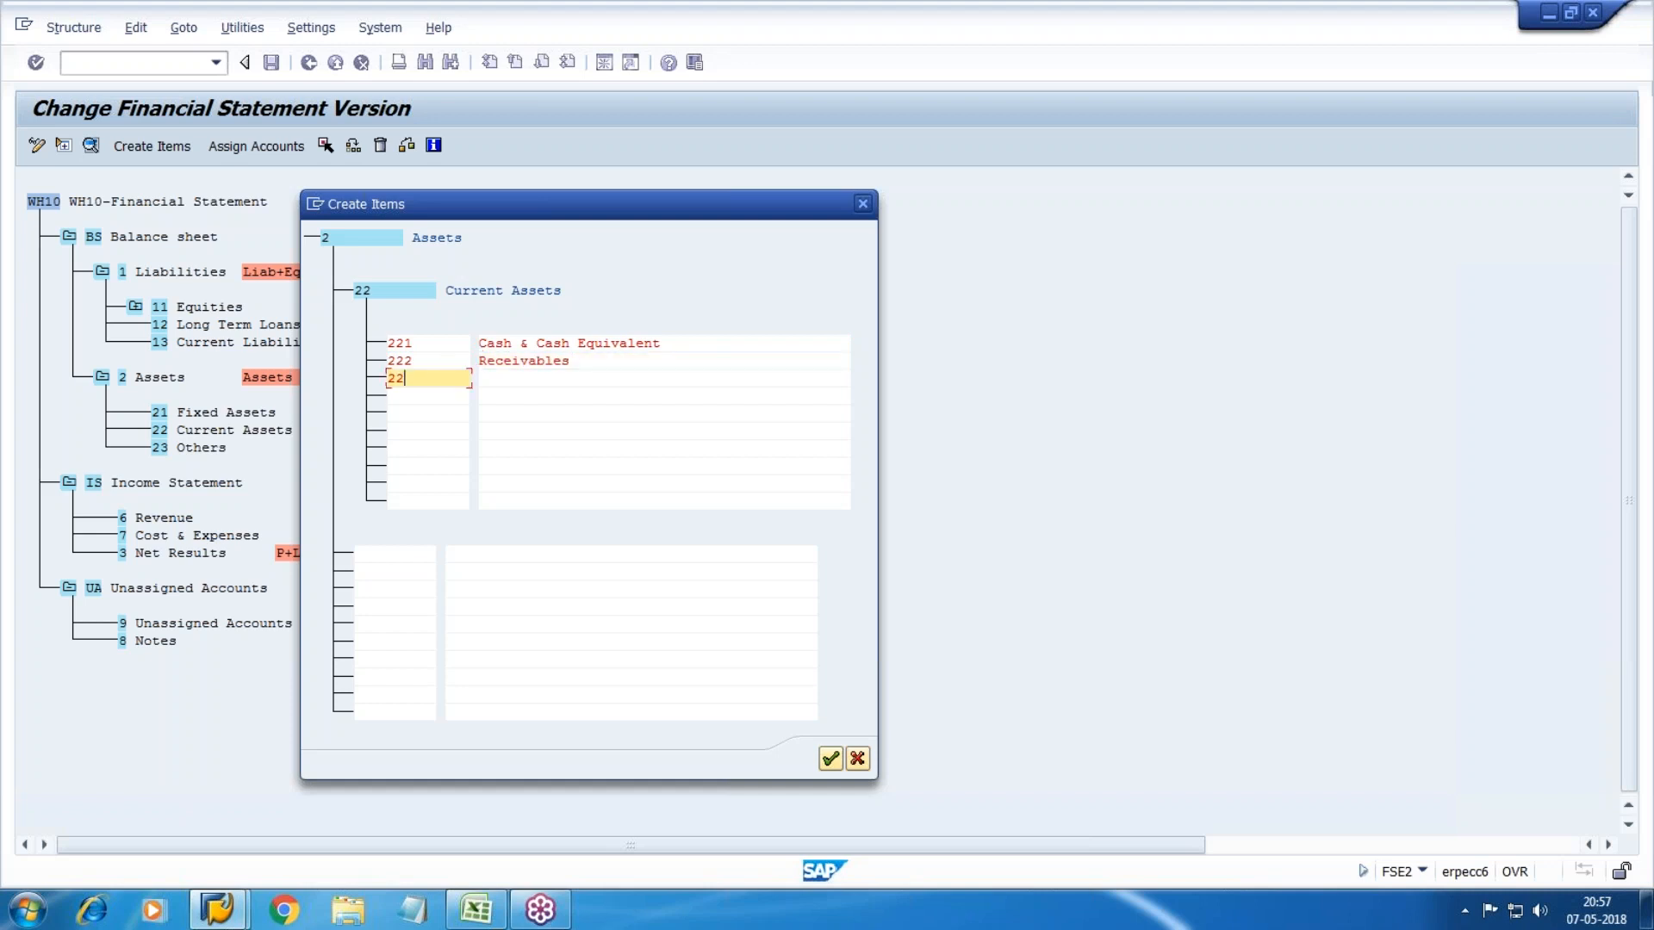
key("Tab")
type("Stock")
key("Tab")
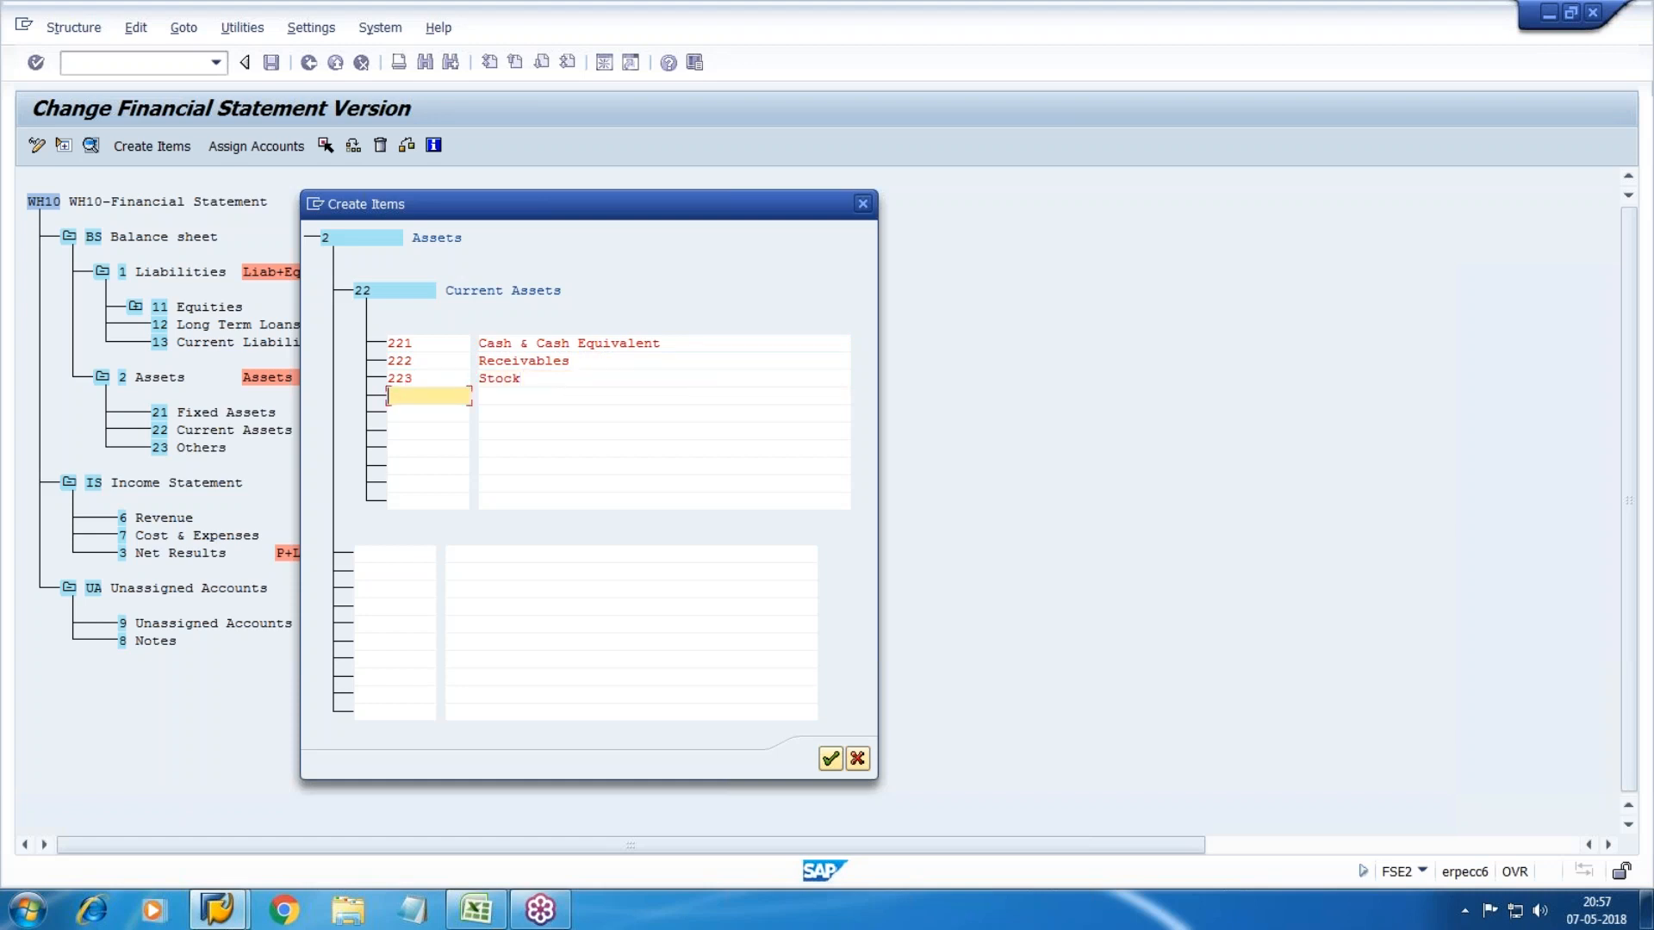
type("224")
key("Tab")
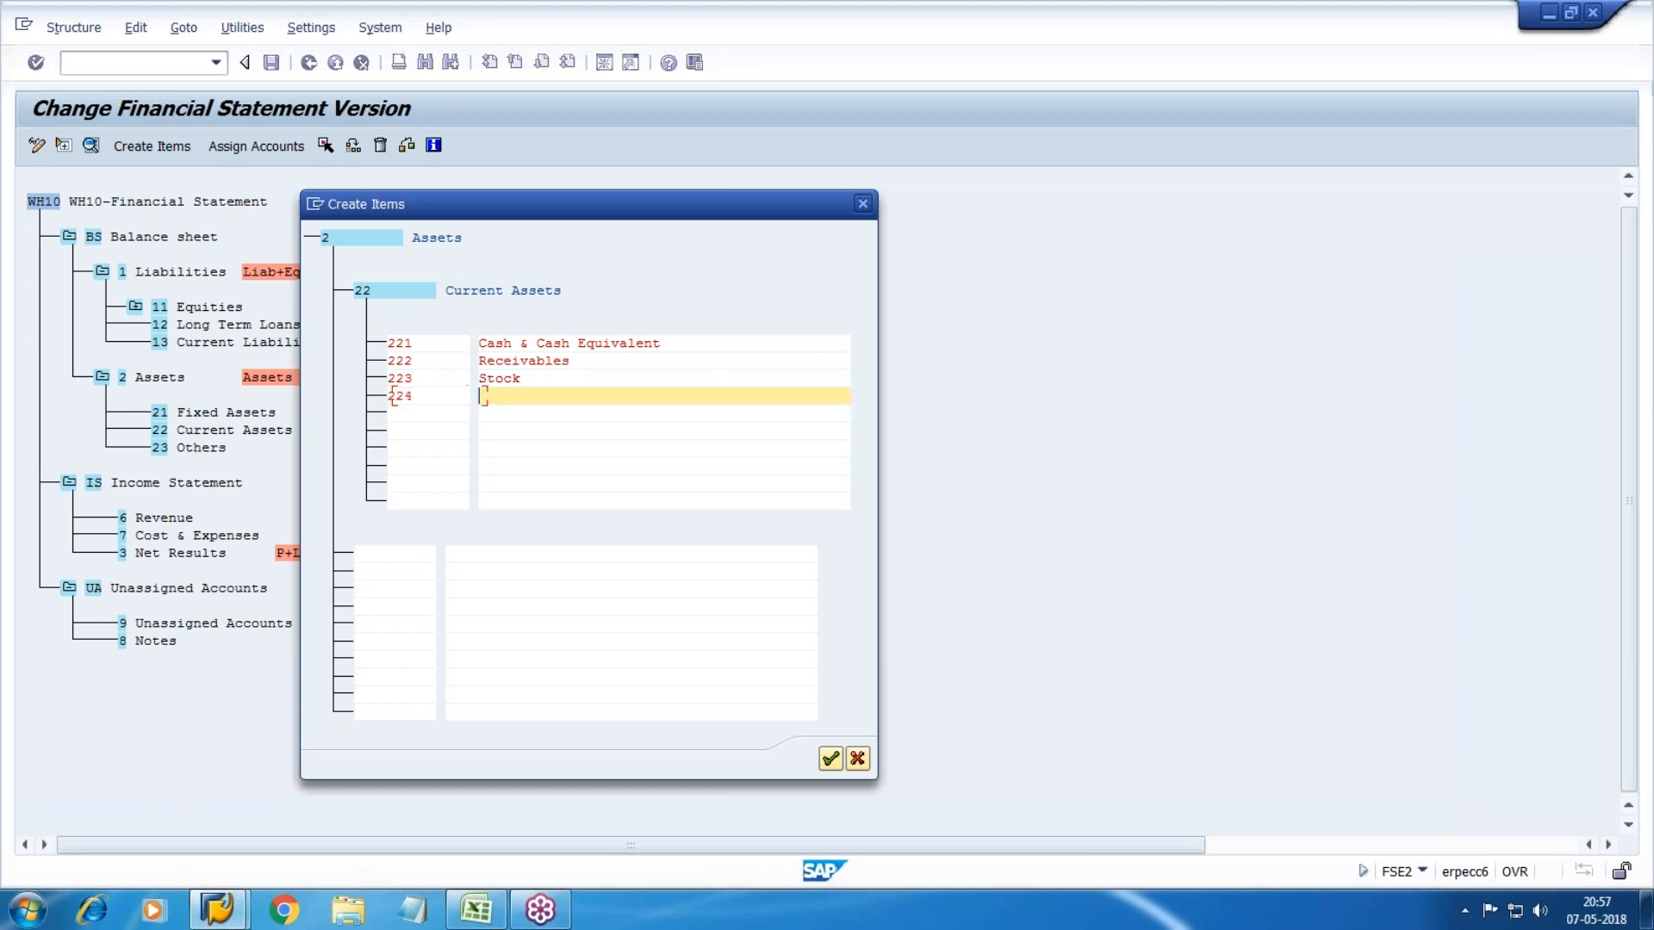
type("Prepaid Expense")
left_click(829, 760)
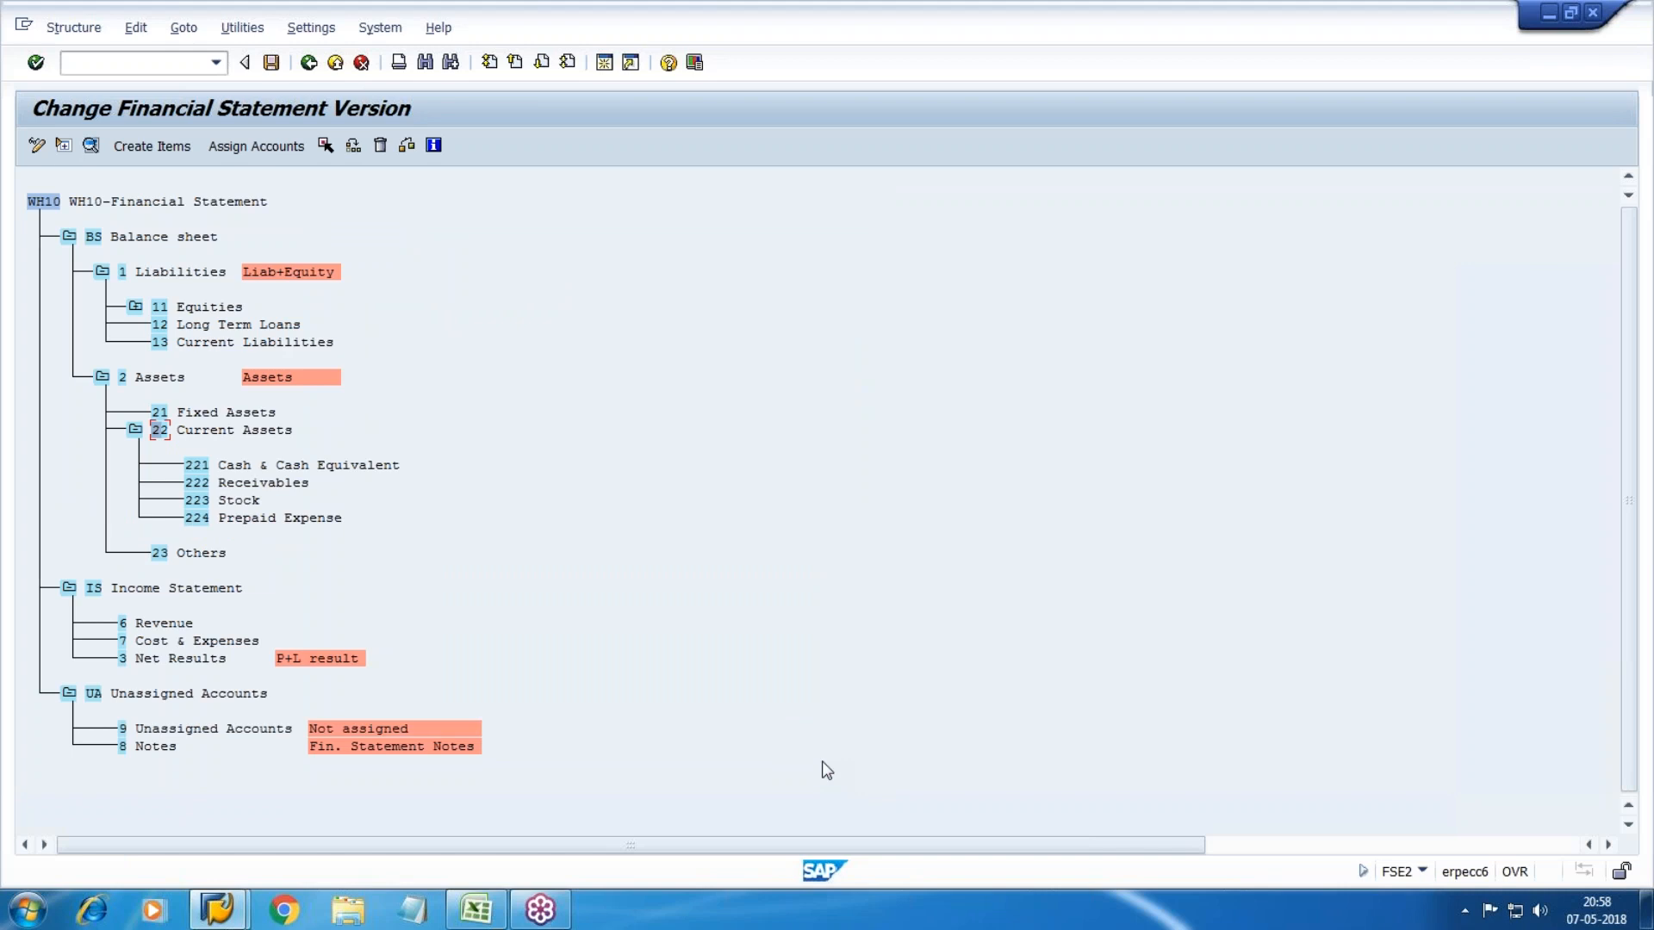
Step: Switch to the other SAP session and open transaction fs00 for central G/L account editing
left_click(224, 909)
left_click(399, 784)
left_click(605, 64)
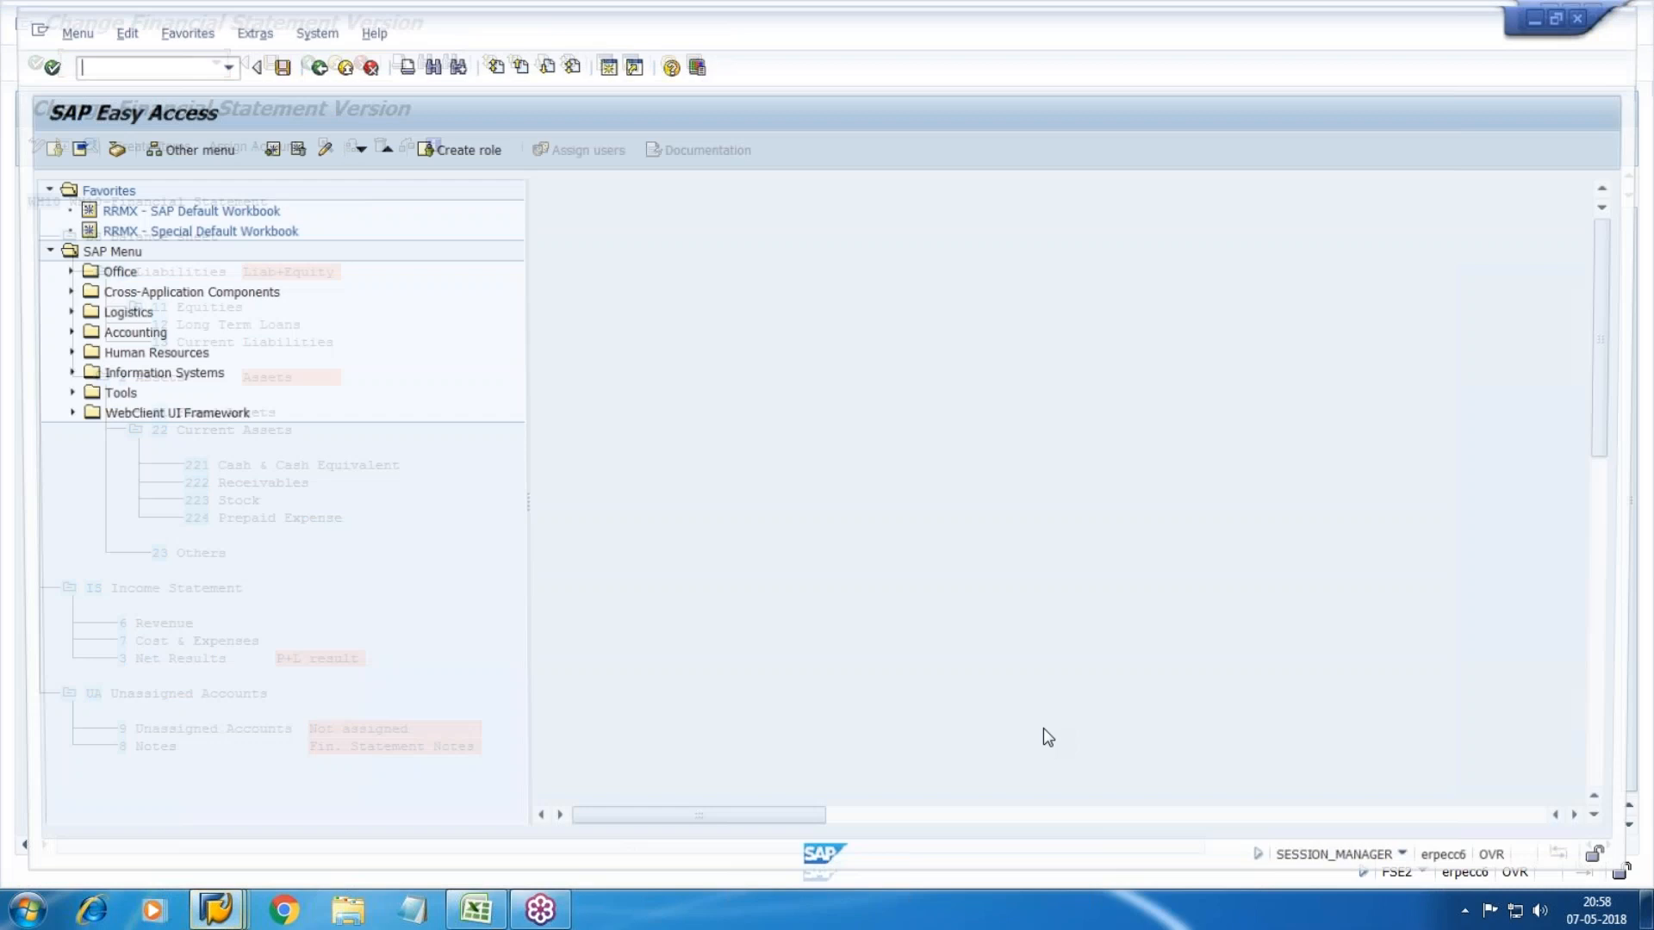
type("fs00")
key("Return")
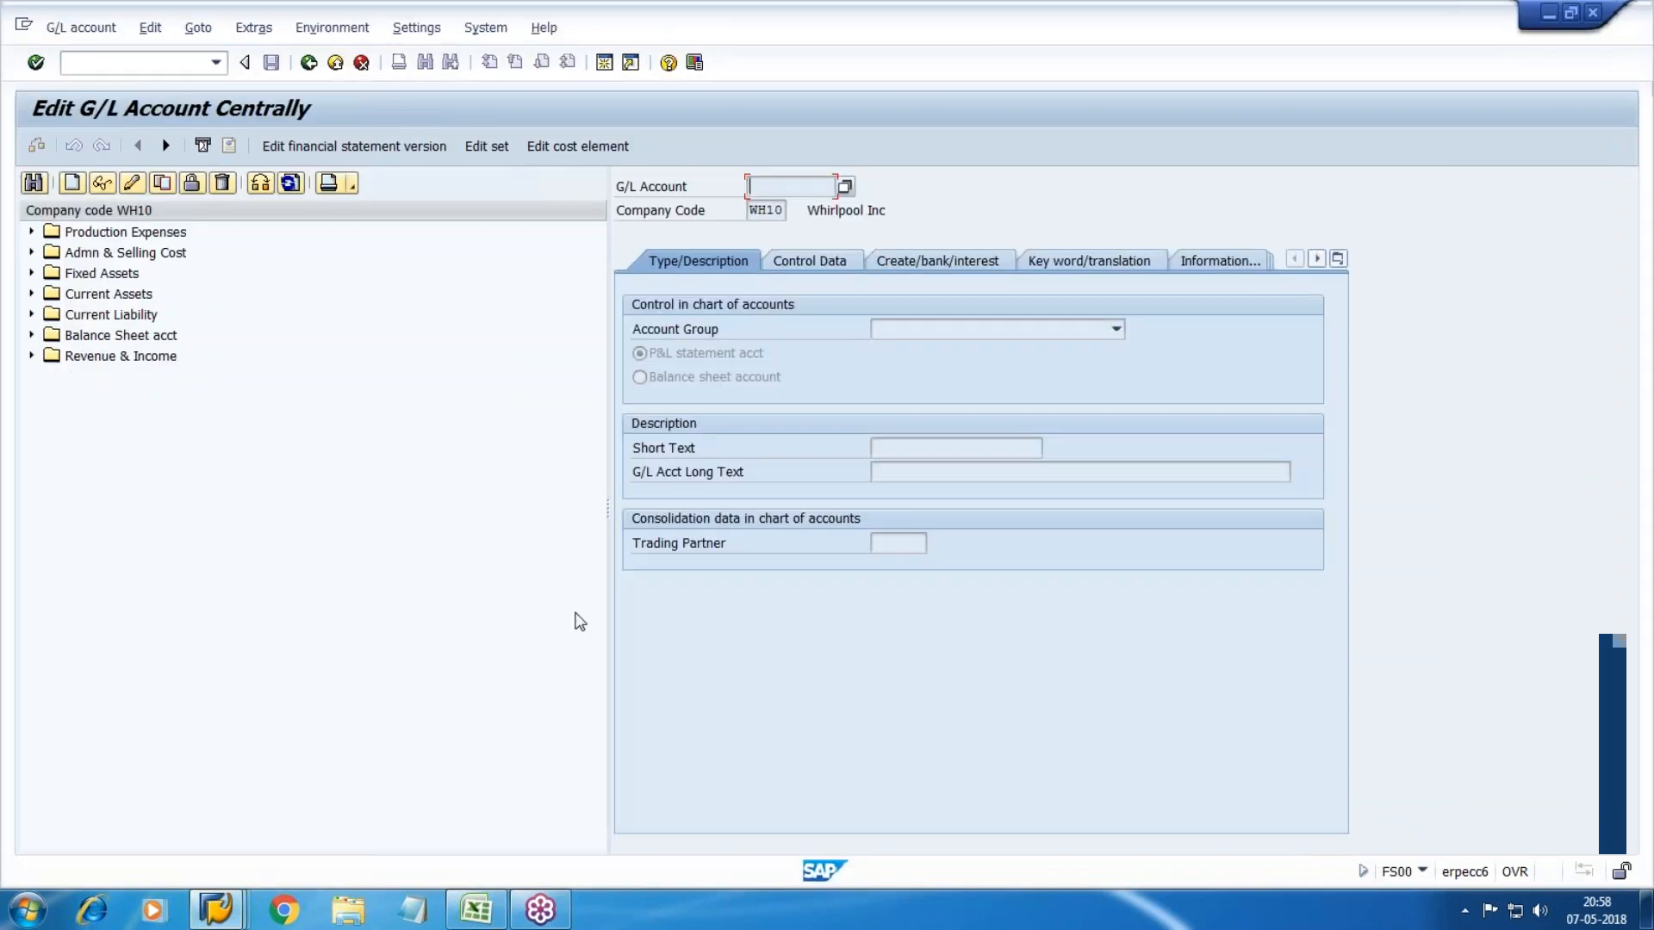
Step: Examine the G/L account range in the Production Expenses group against the items of the financial statement version
left_click(31, 231)
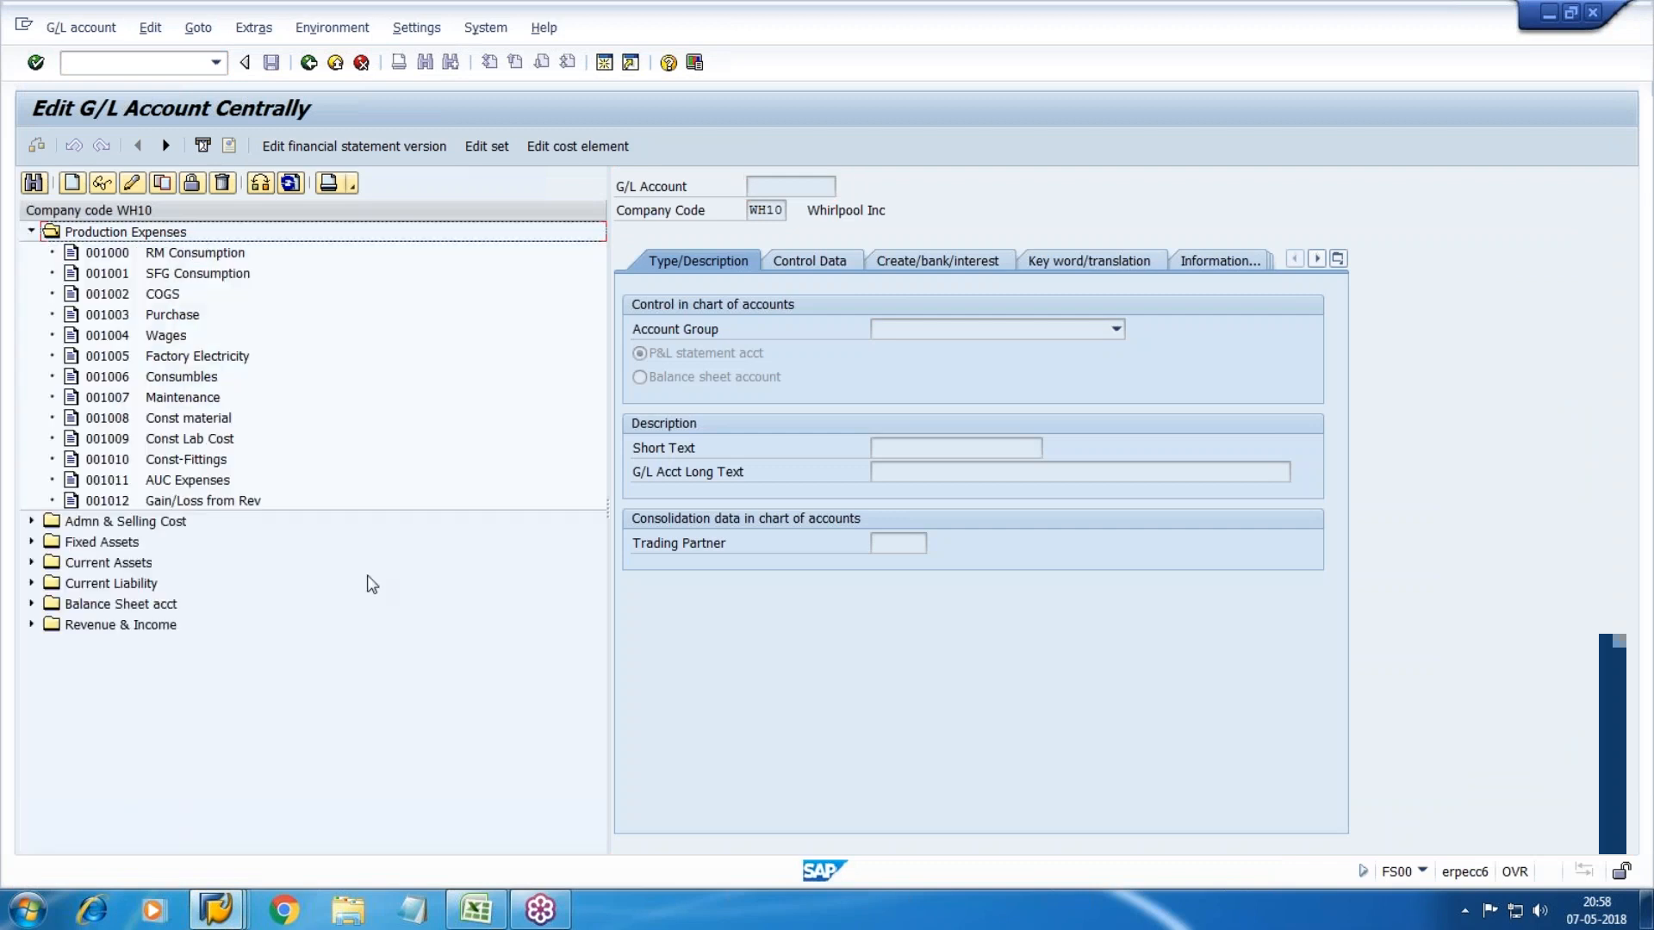
left_click(31, 231)
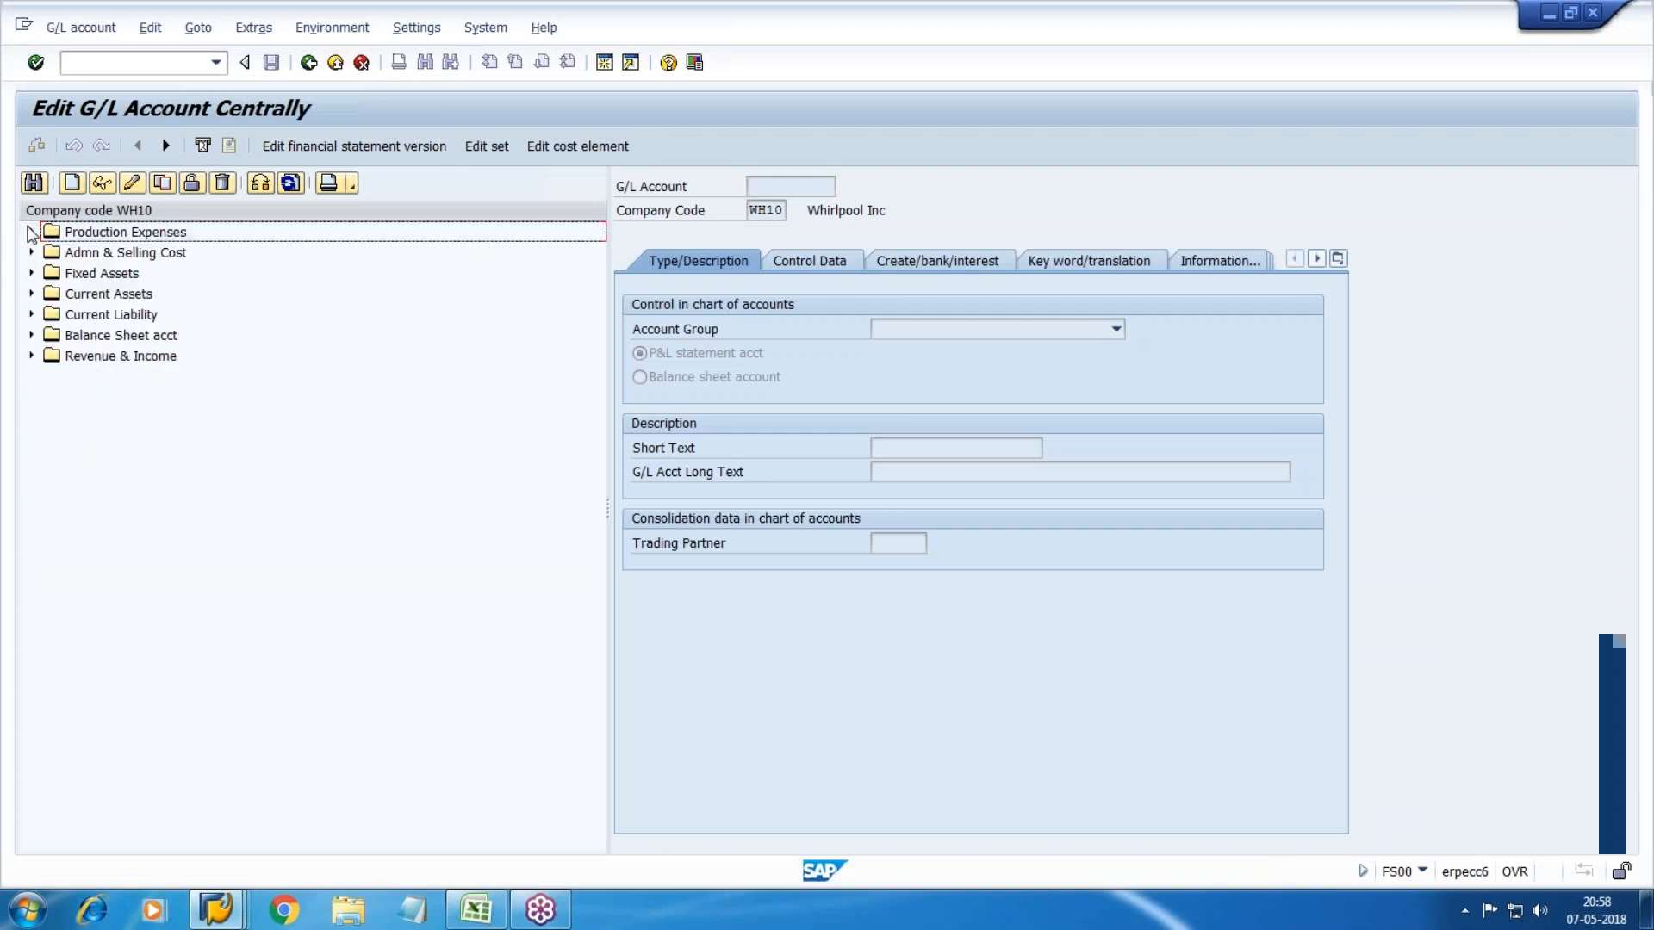
left_click(354, 145)
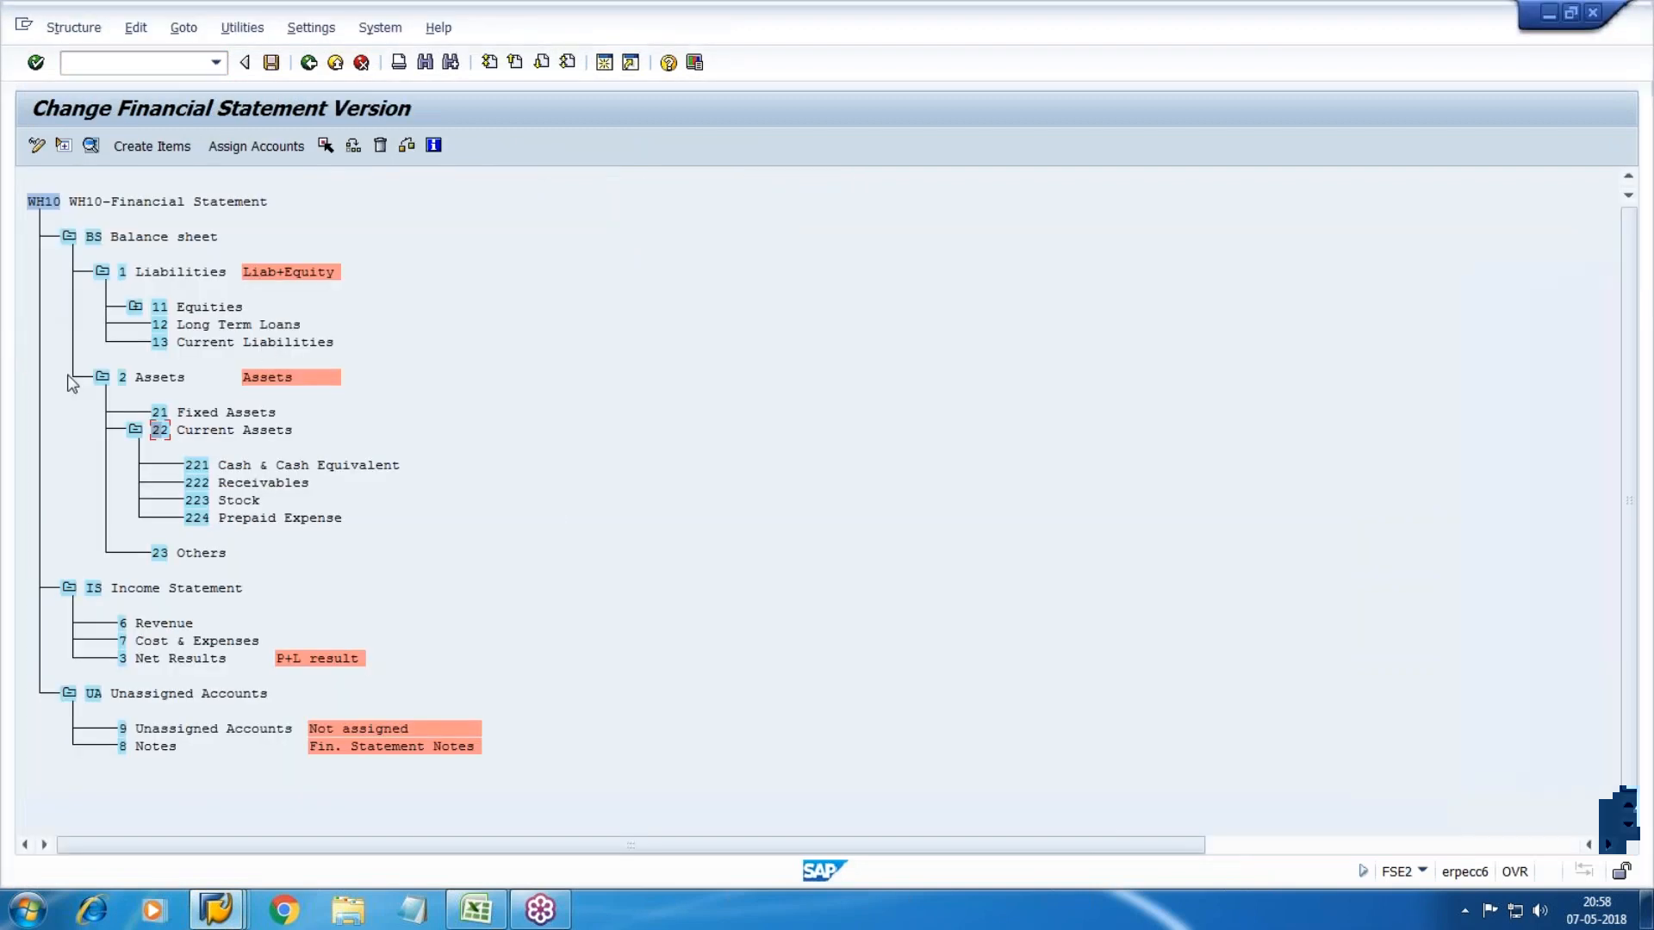
left_click(135, 306)
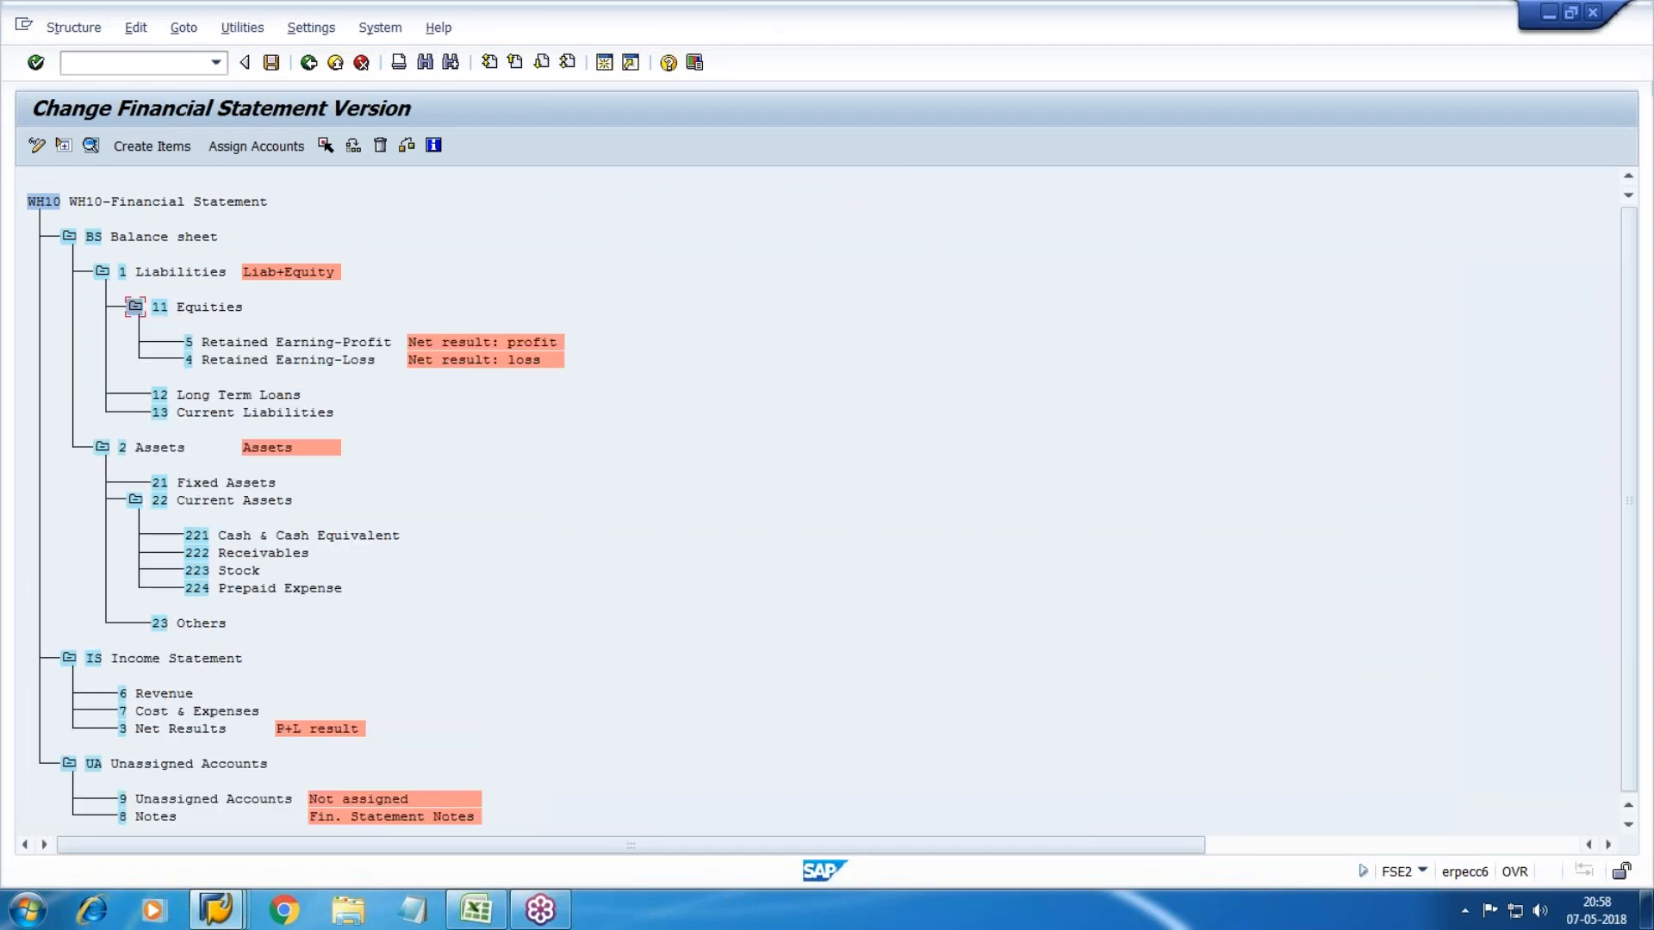
left_click(135, 308)
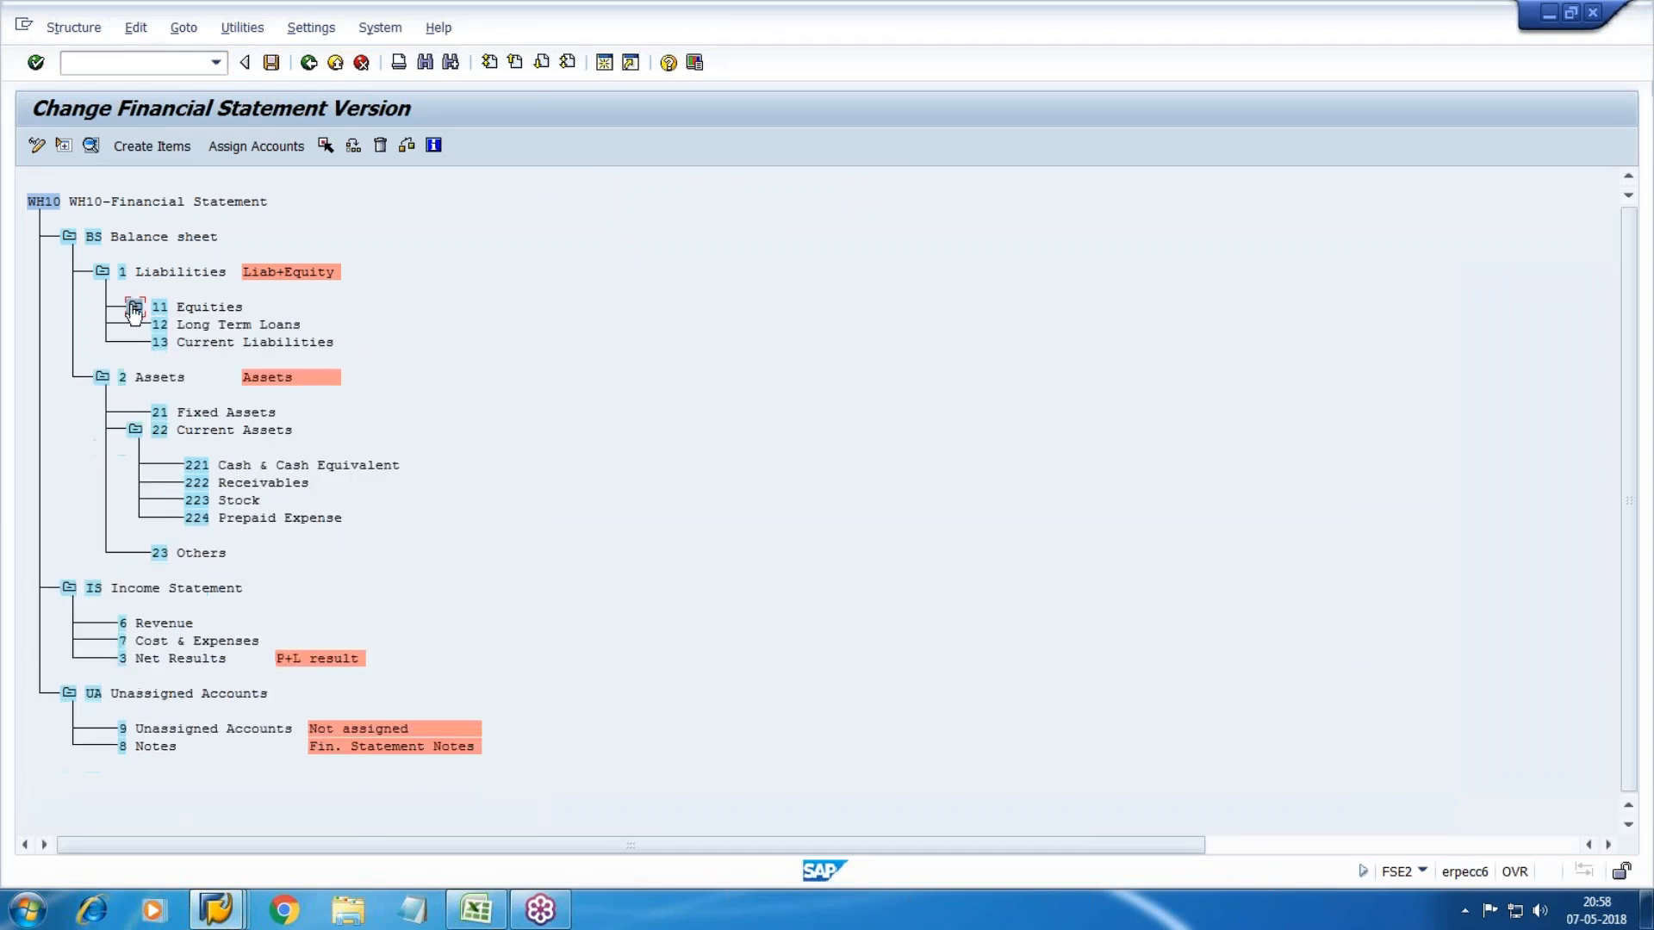
key("F3")
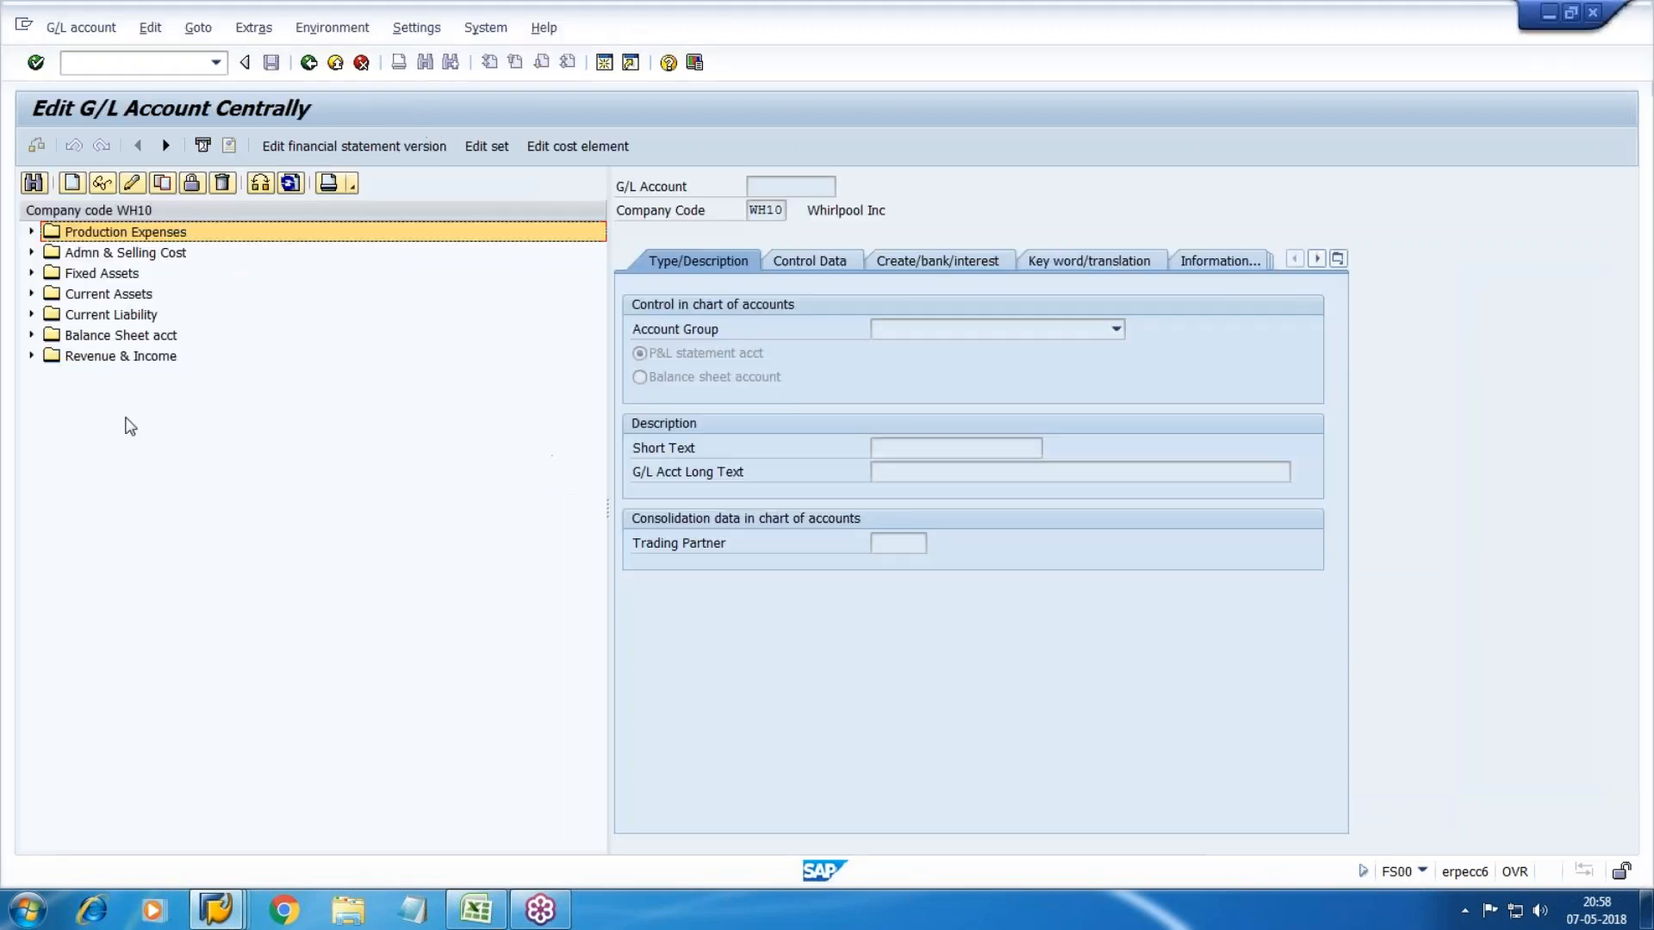
left_click(31, 232)
left_click(138, 253)
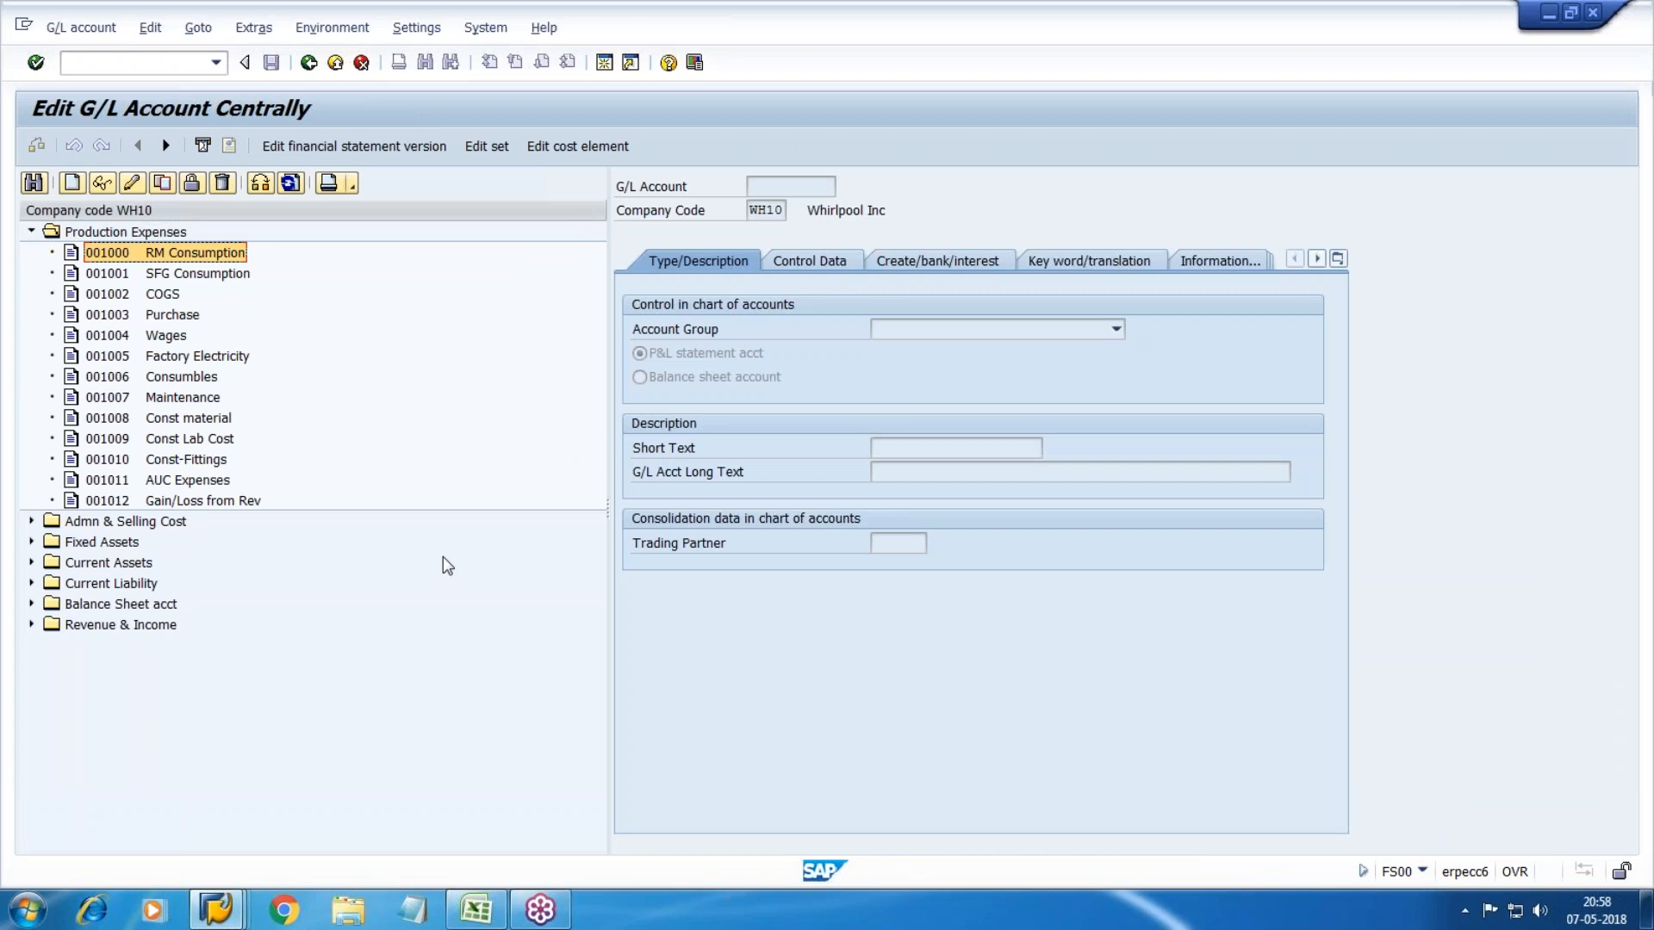
key("F3")
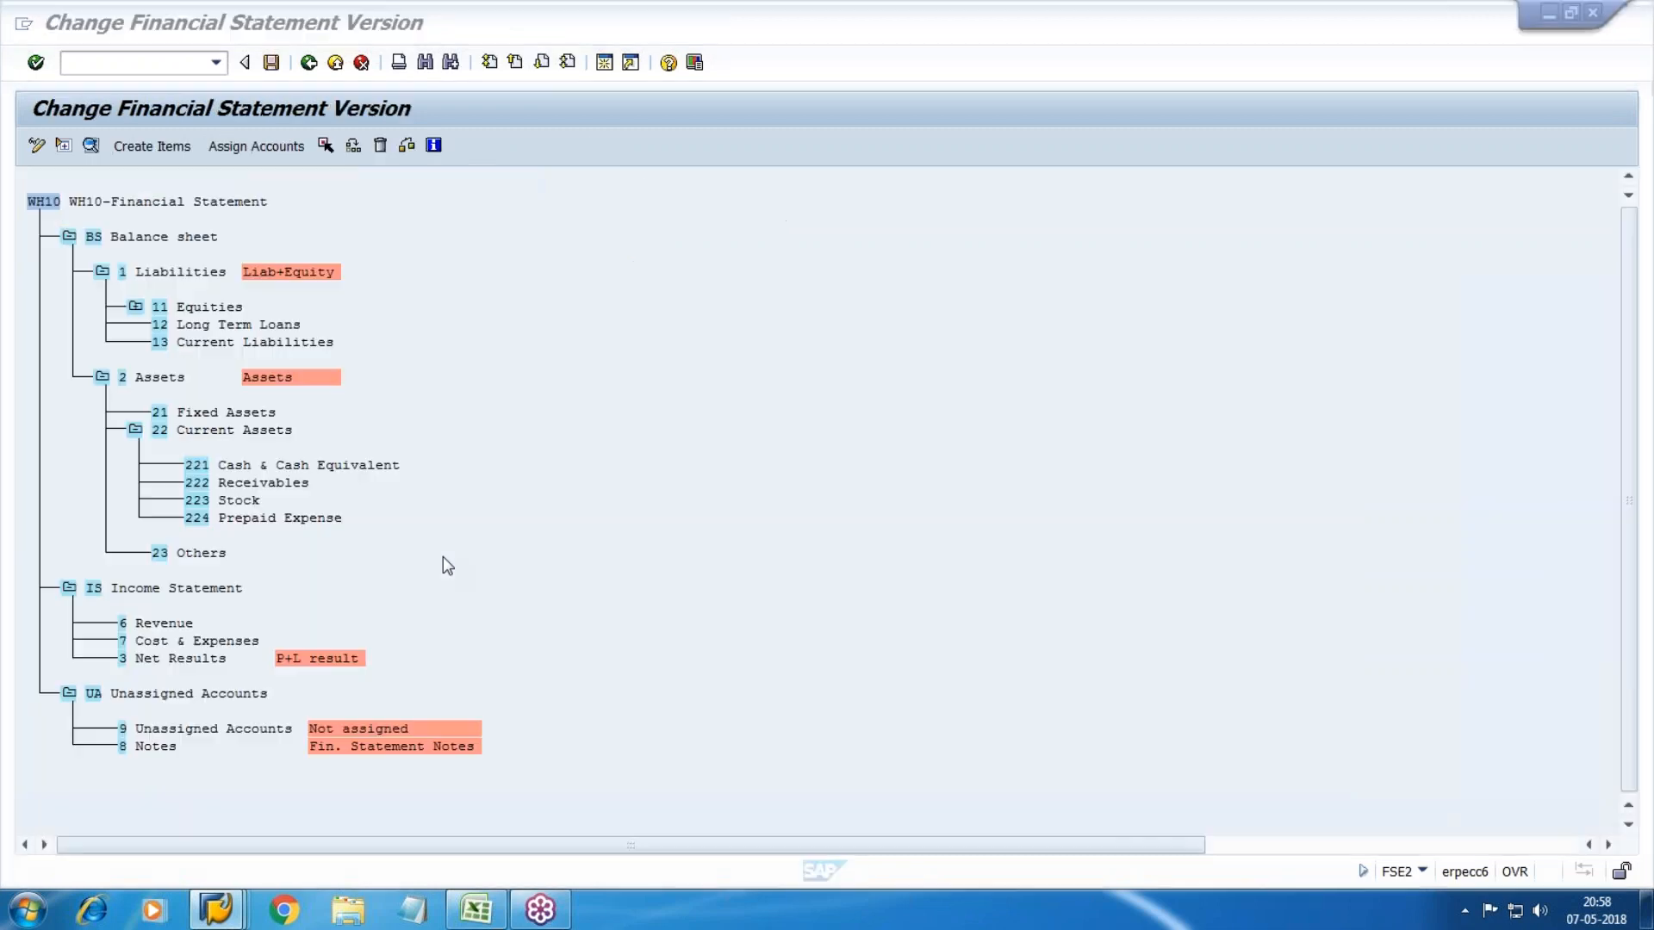
Step: Assign accounts 1000 to 1012 to item 7 Cost & Expenses for both debit and credit balances
left_click(157, 642)
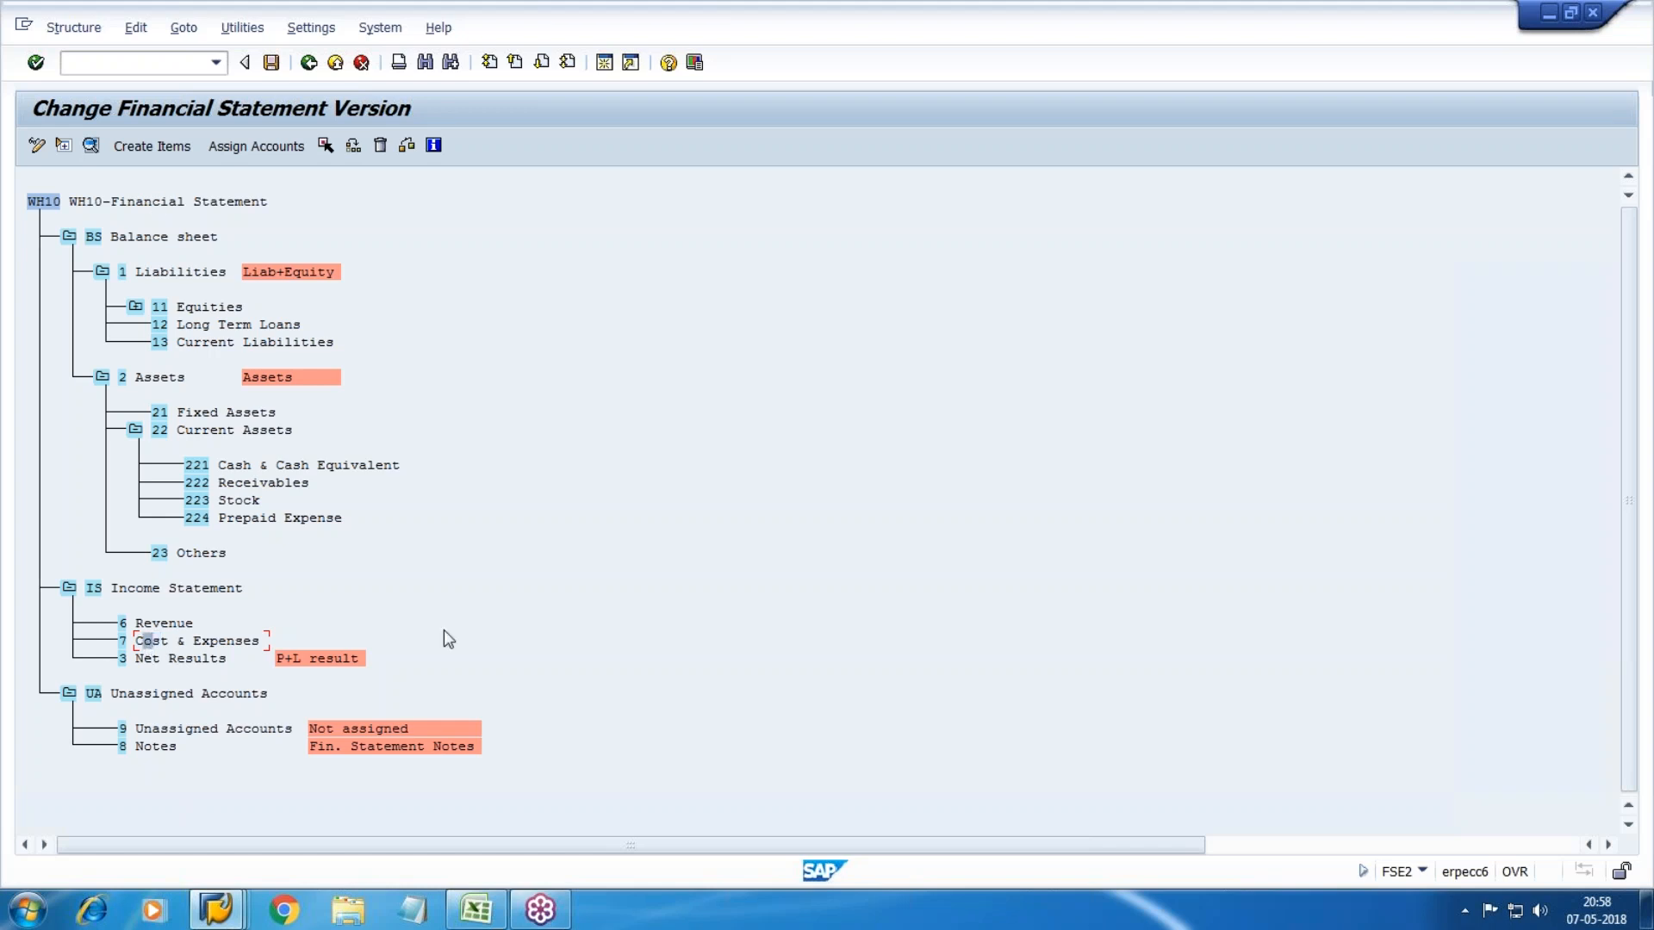
left_click(256, 147)
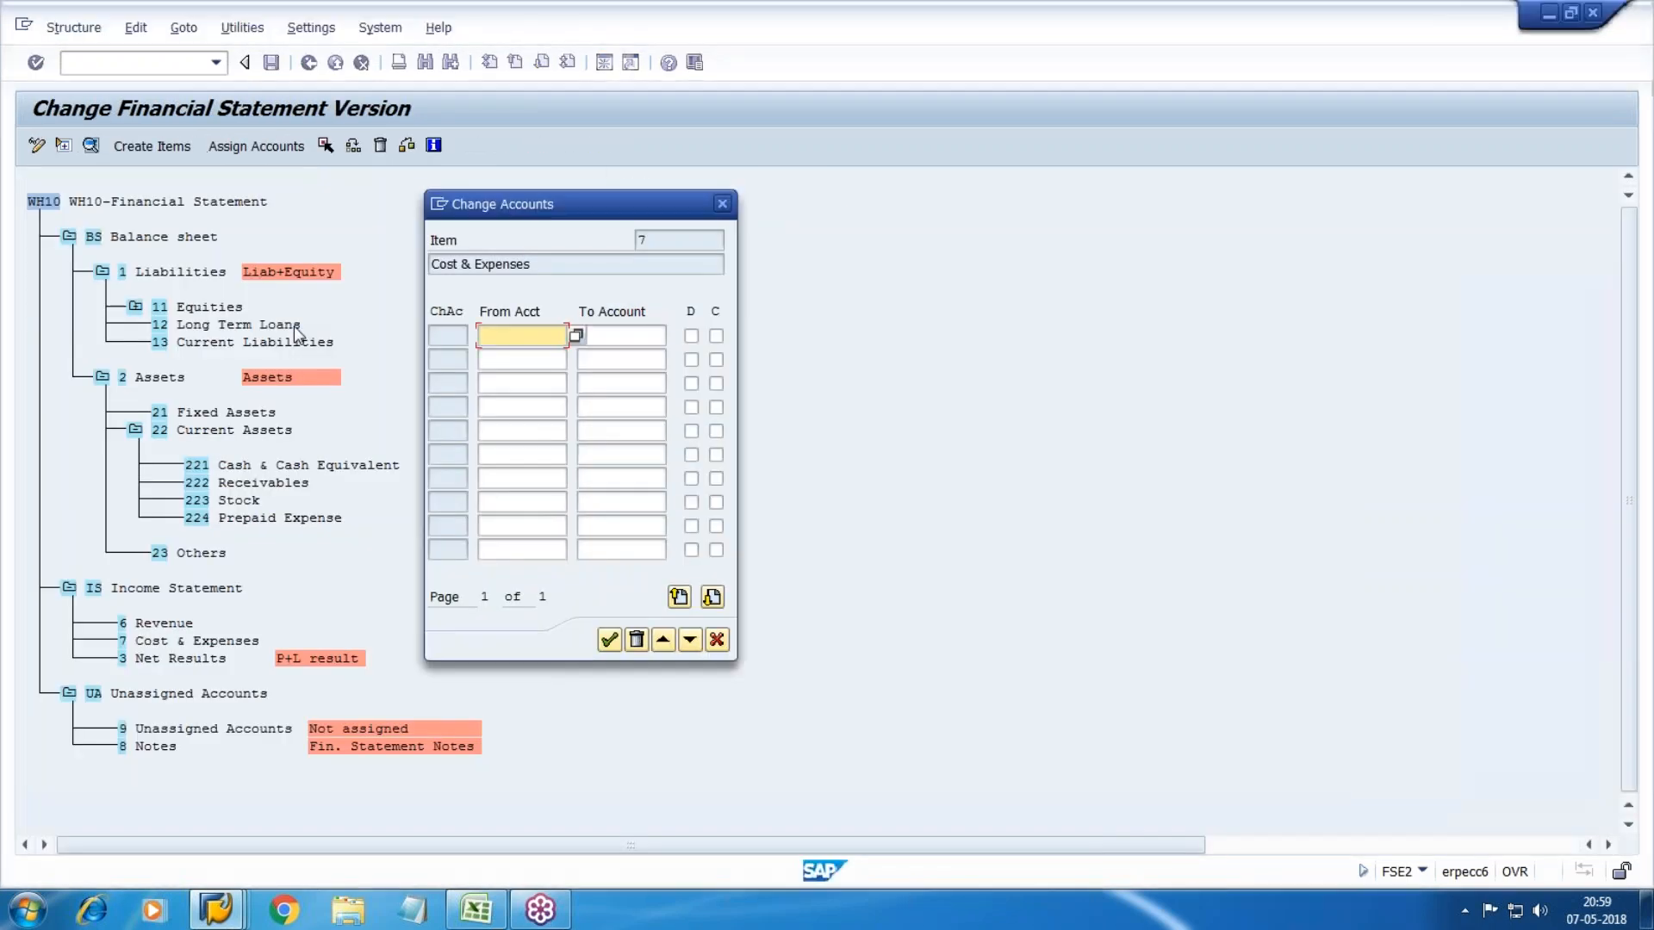
type("1000")
key("Tab")
type("1012")
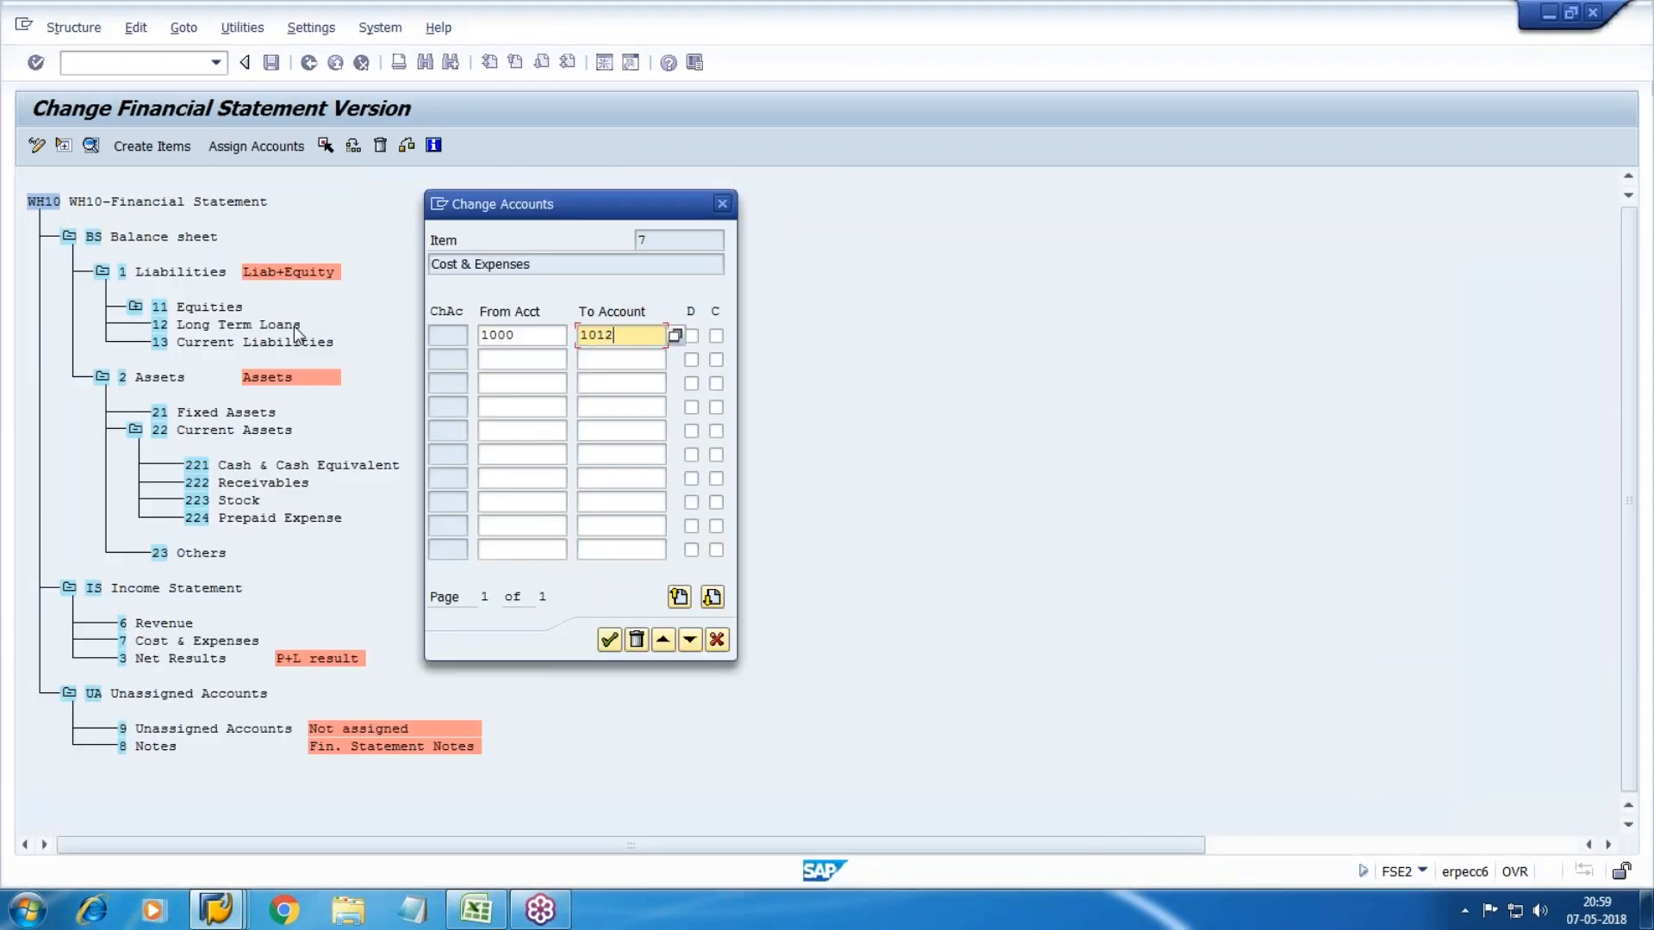
key("Tab")
key("space")
key("Tab")
key("space")
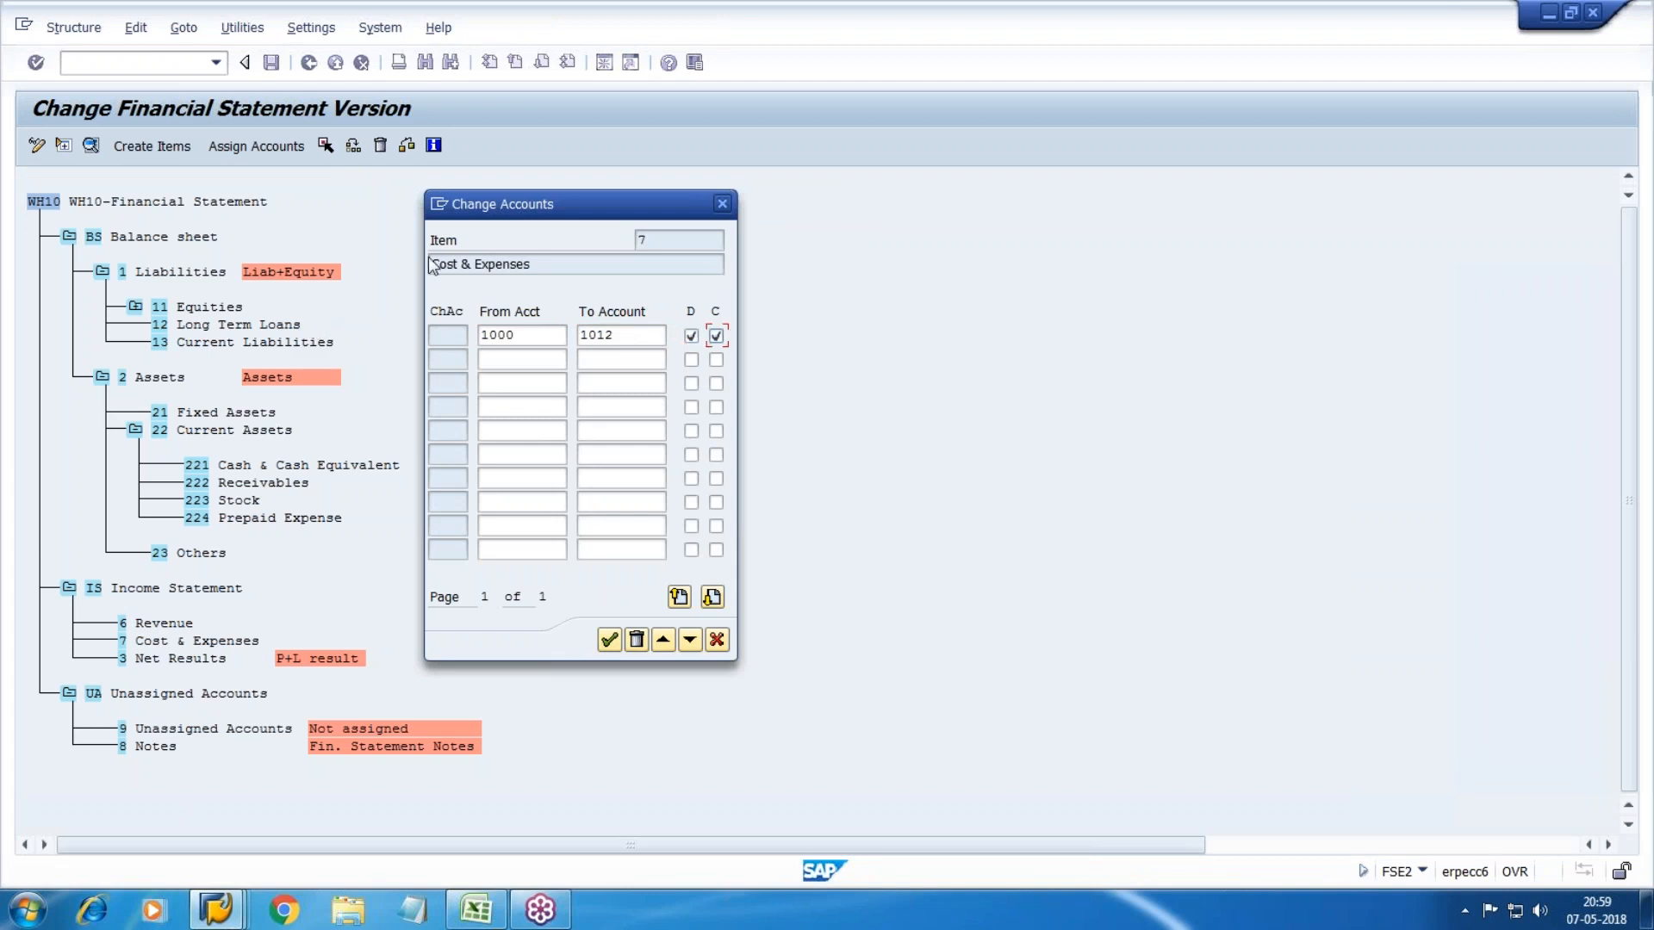
left_click(611, 641)
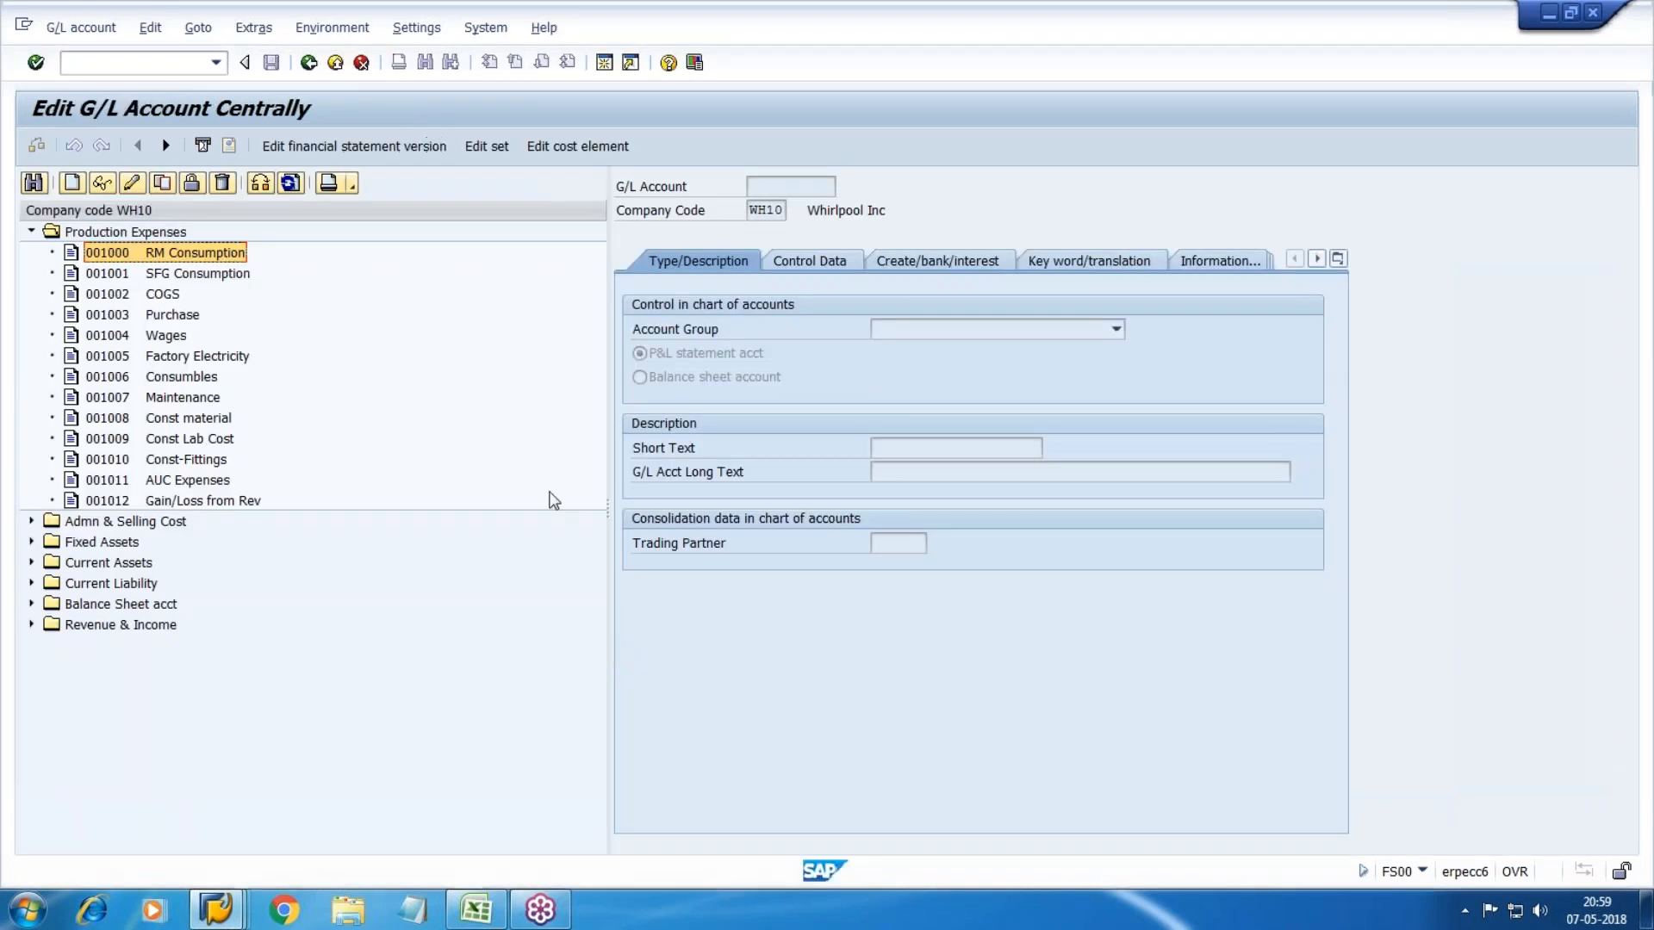
Step: Look up the Admn & Selling Cost accounts and add range 1500 to 1523, debit and credit, to item 7 Cost & Expenses
left_click(31, 231)
left_click(31, 252)
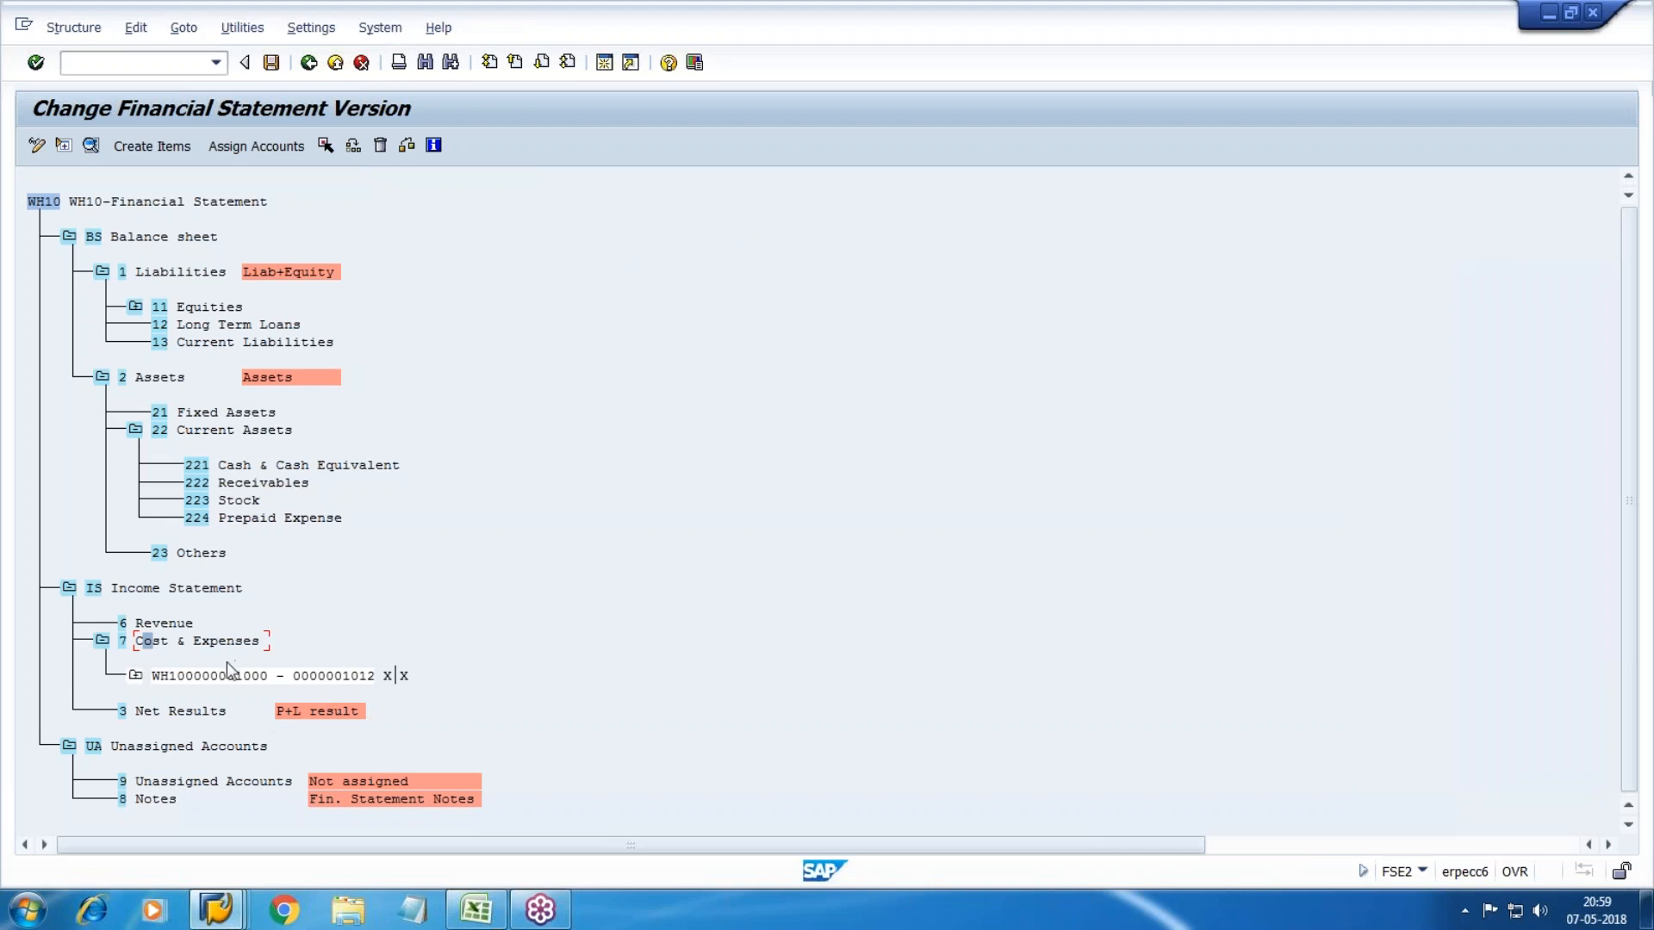
left_click(256, 146)
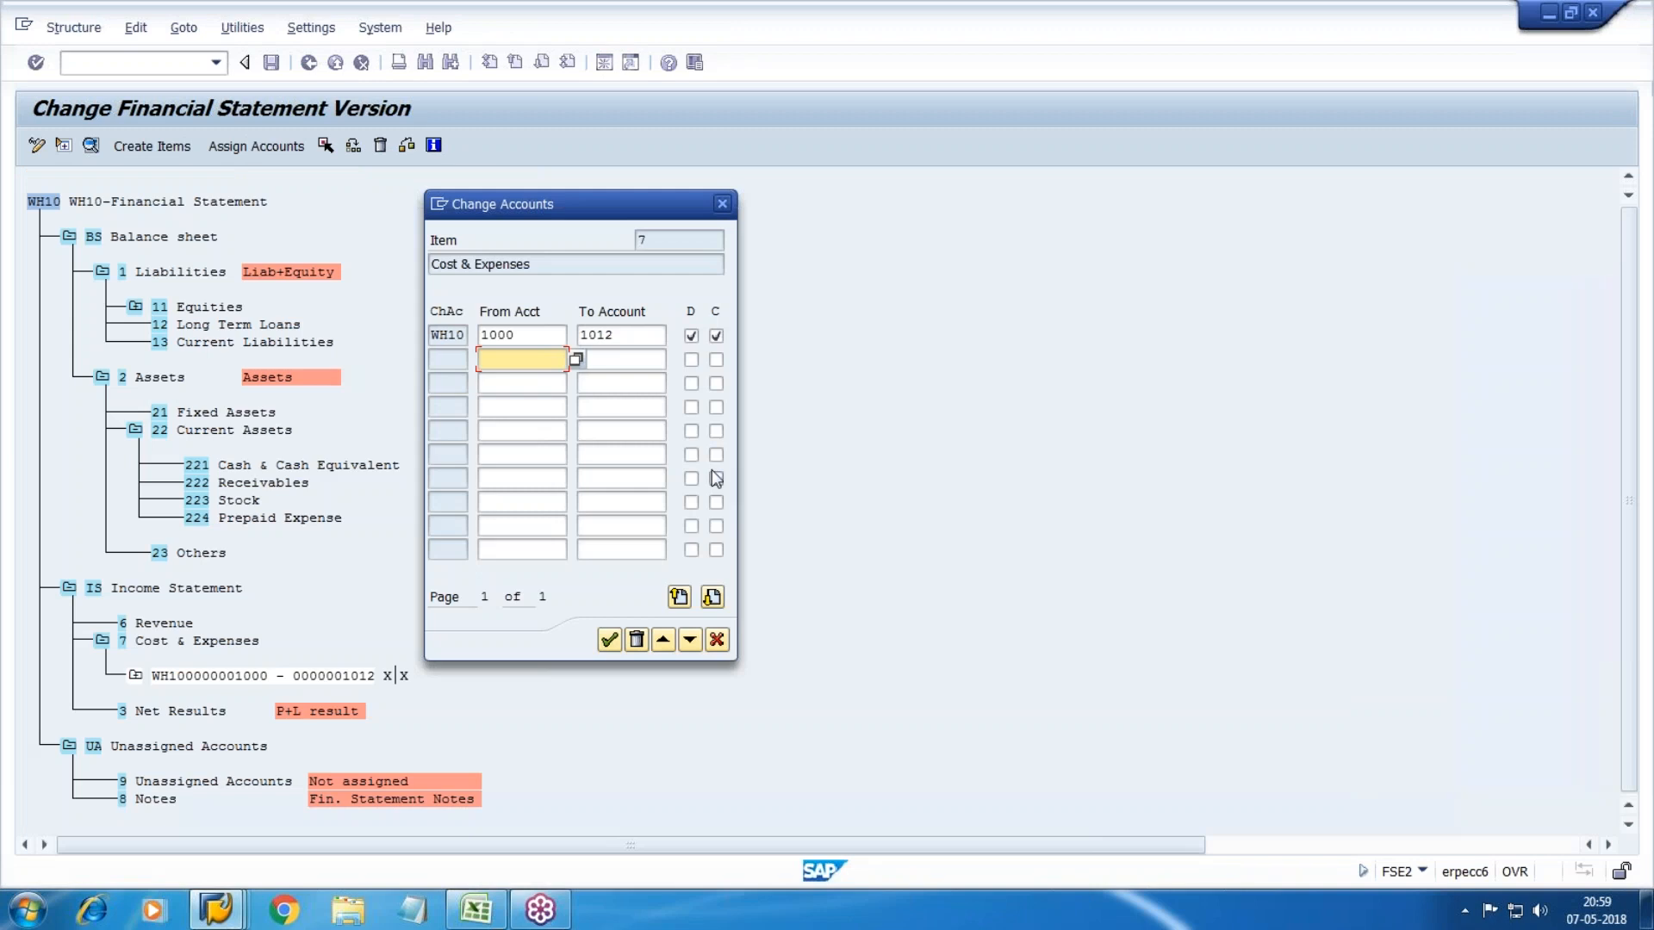
type("1500")
key("Tab")
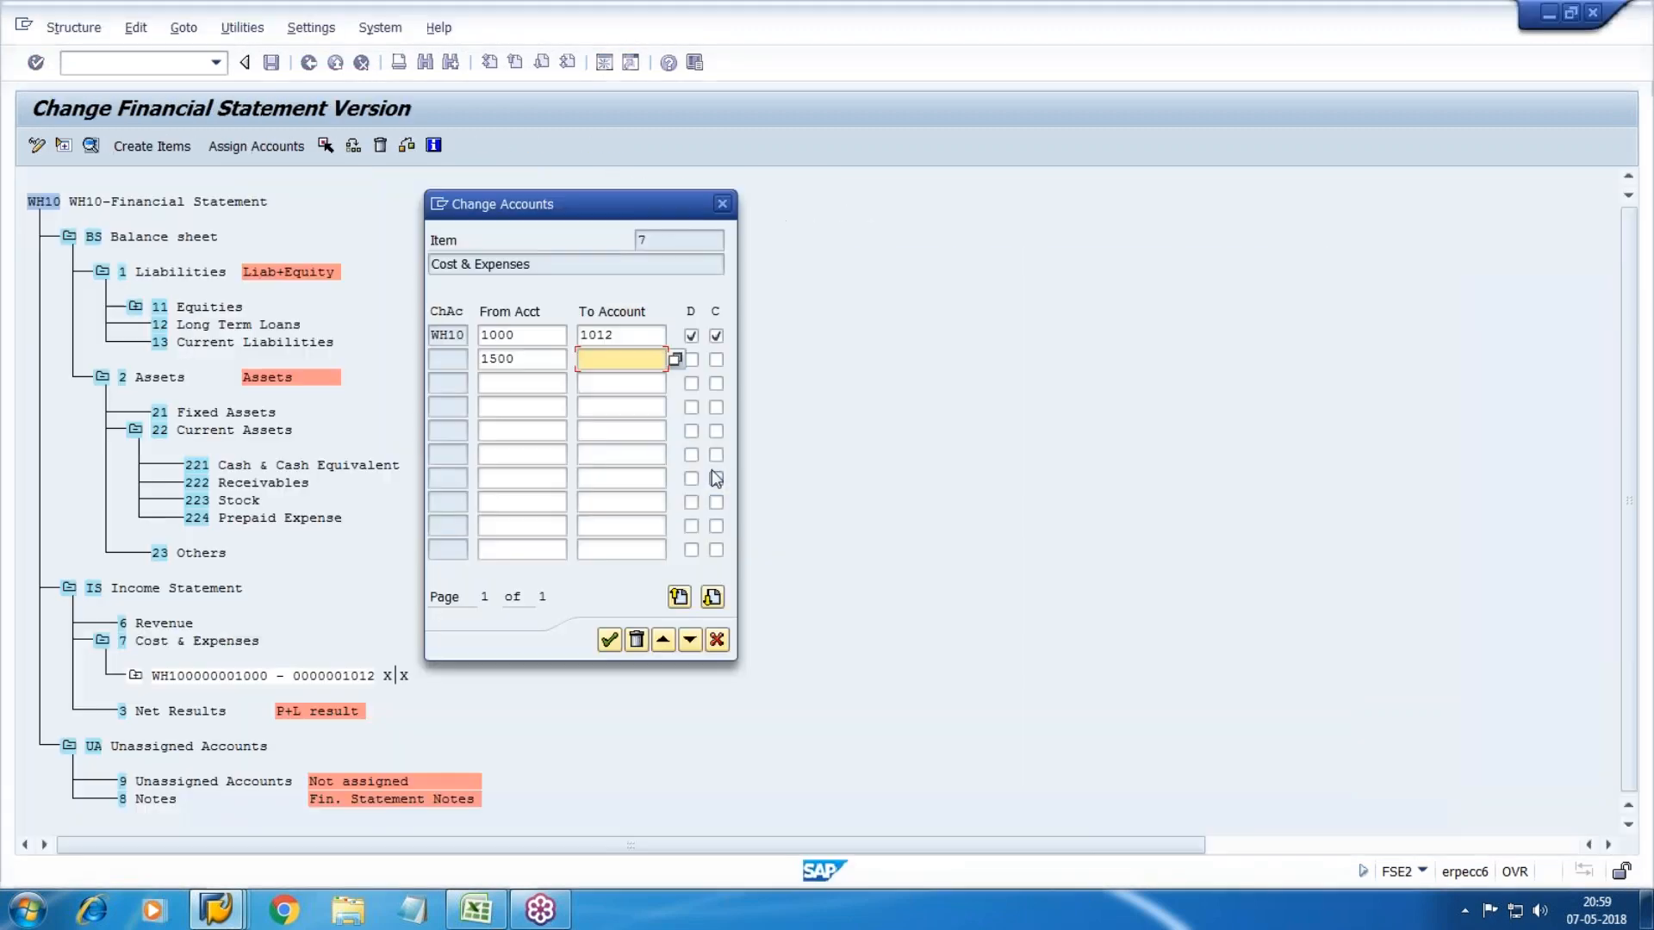
type("1523")
key("Tab")
key("space")
key("Tab")
key("space")
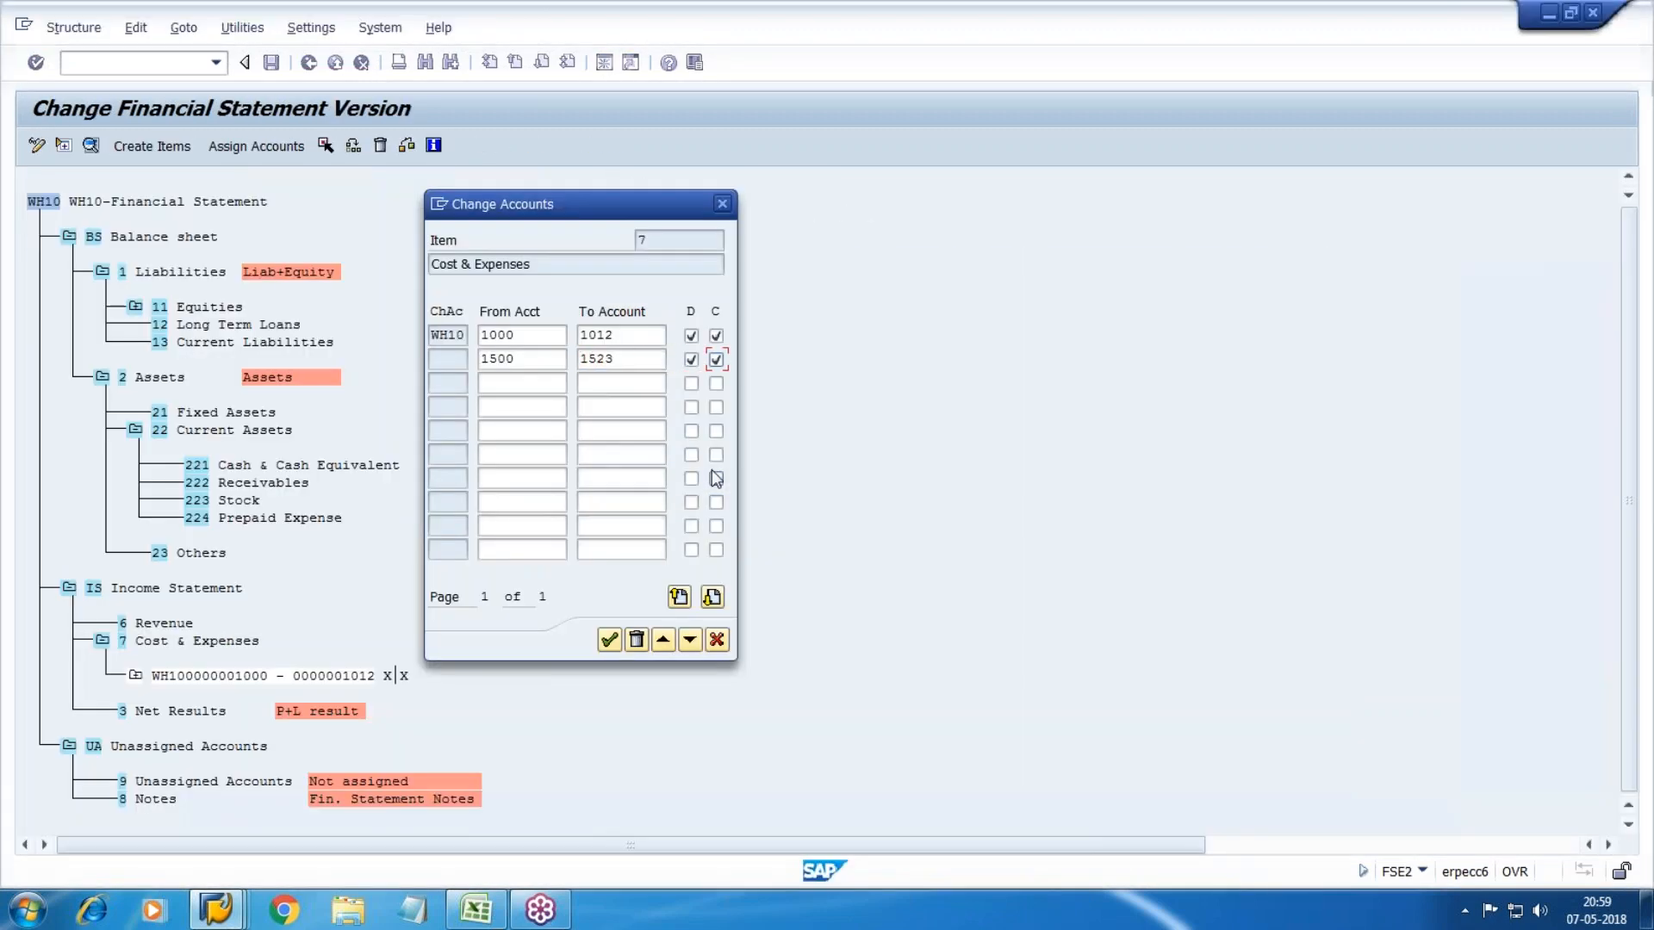
left_click(609, 639)
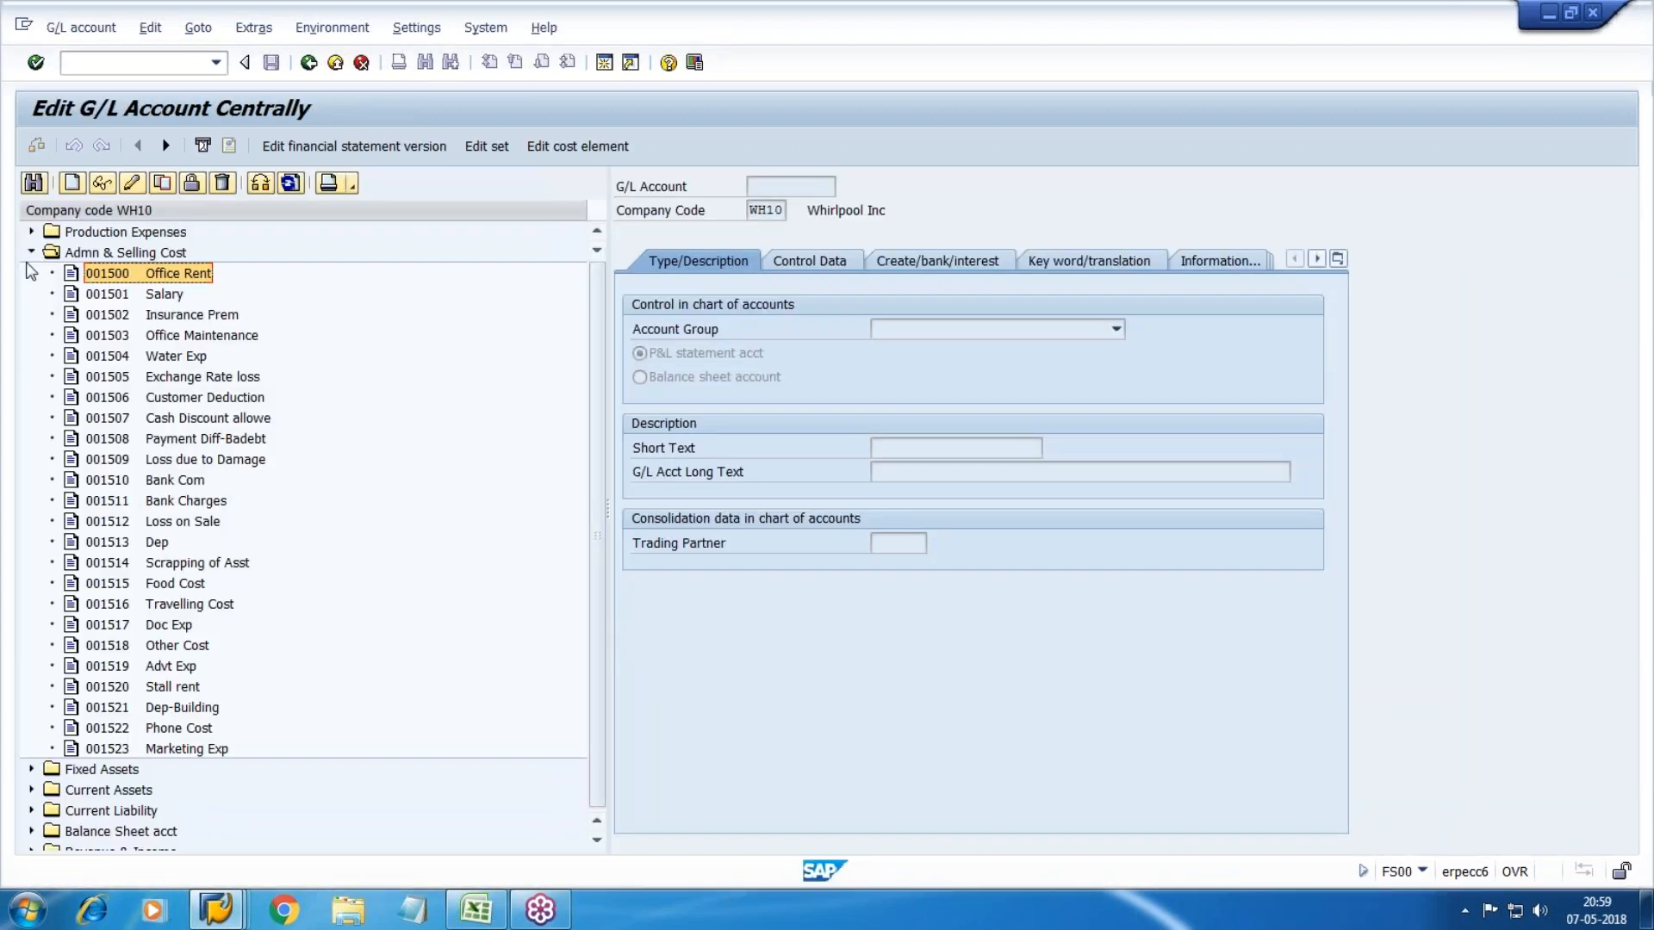
Step: Collapse the Admn & Selling Cost group and look up the G/L accounts in the Fixed Assets group
left_click(31, 253)
double_click(78, 274)
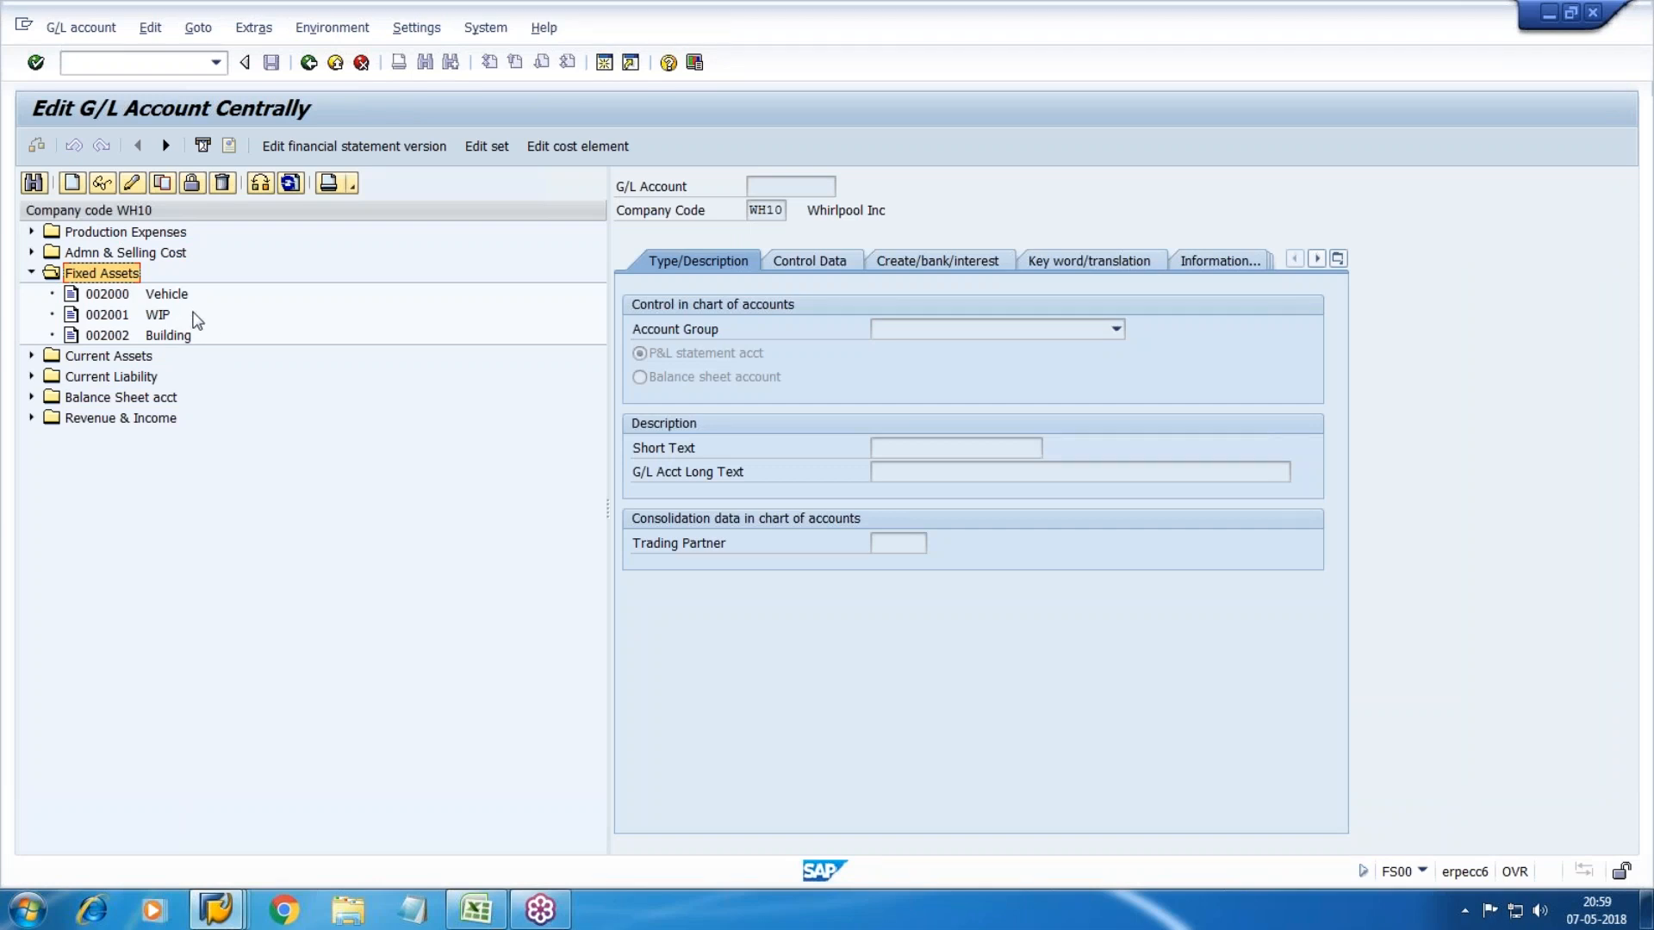
left_click(136, 297)
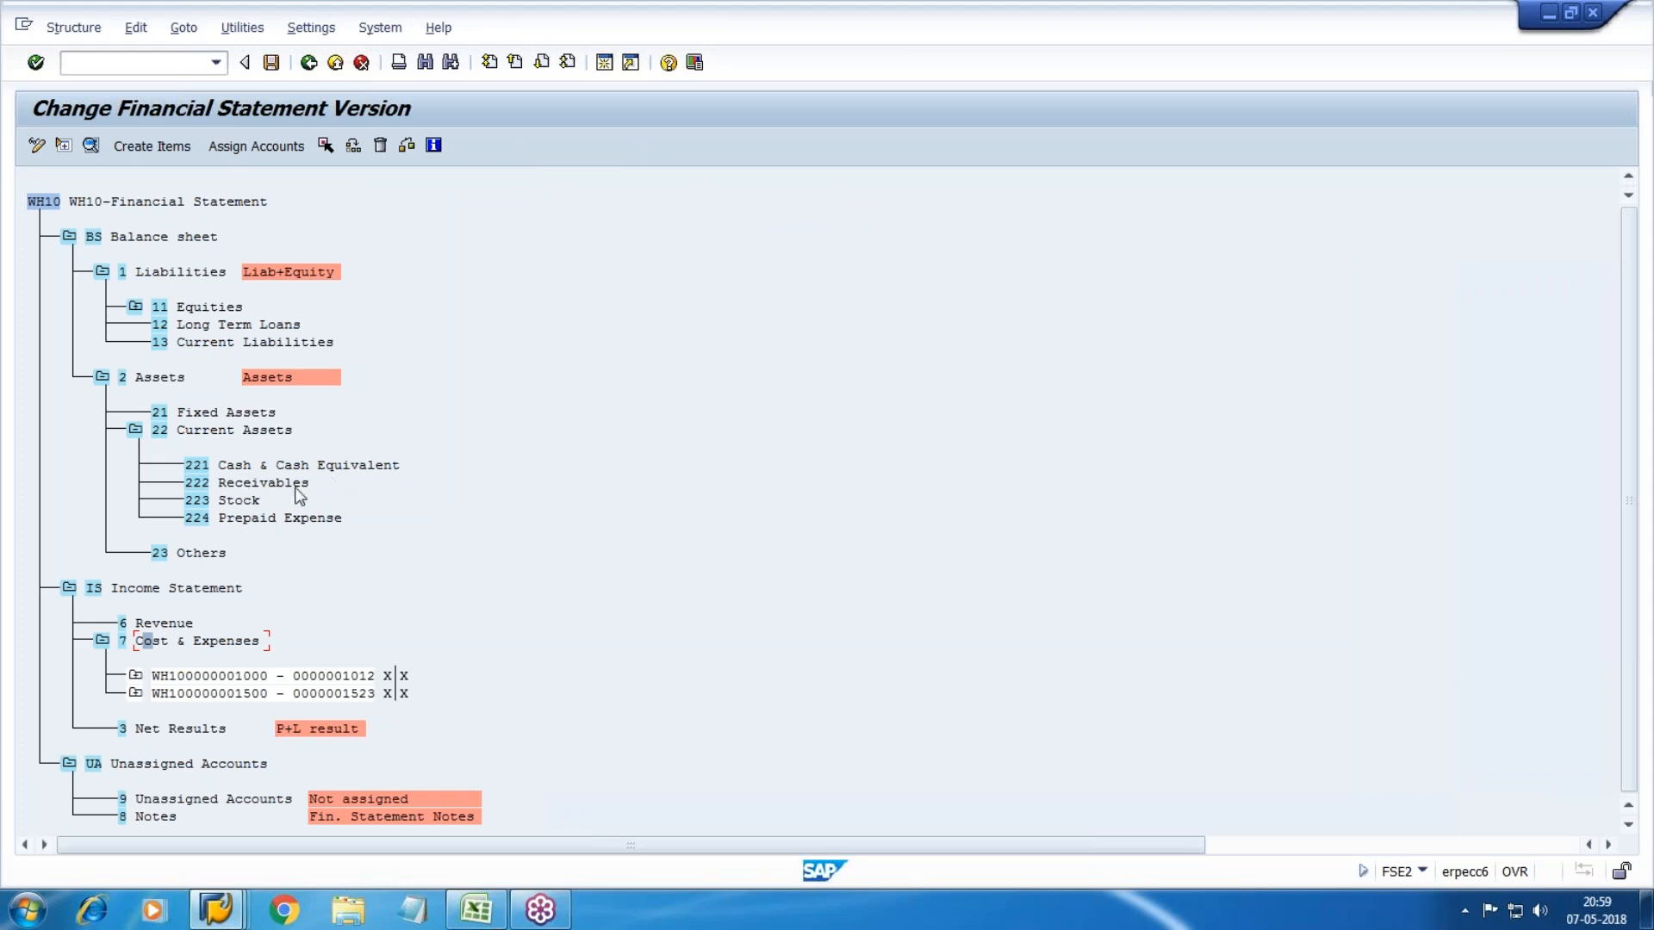
Step: Assign accounts 2000 to 2002 to item 21 Fixed Assets of the financial statement version for both debit and credit balances
left_click(135, 429)
left_click(184, 416)
left_click(255, 146)
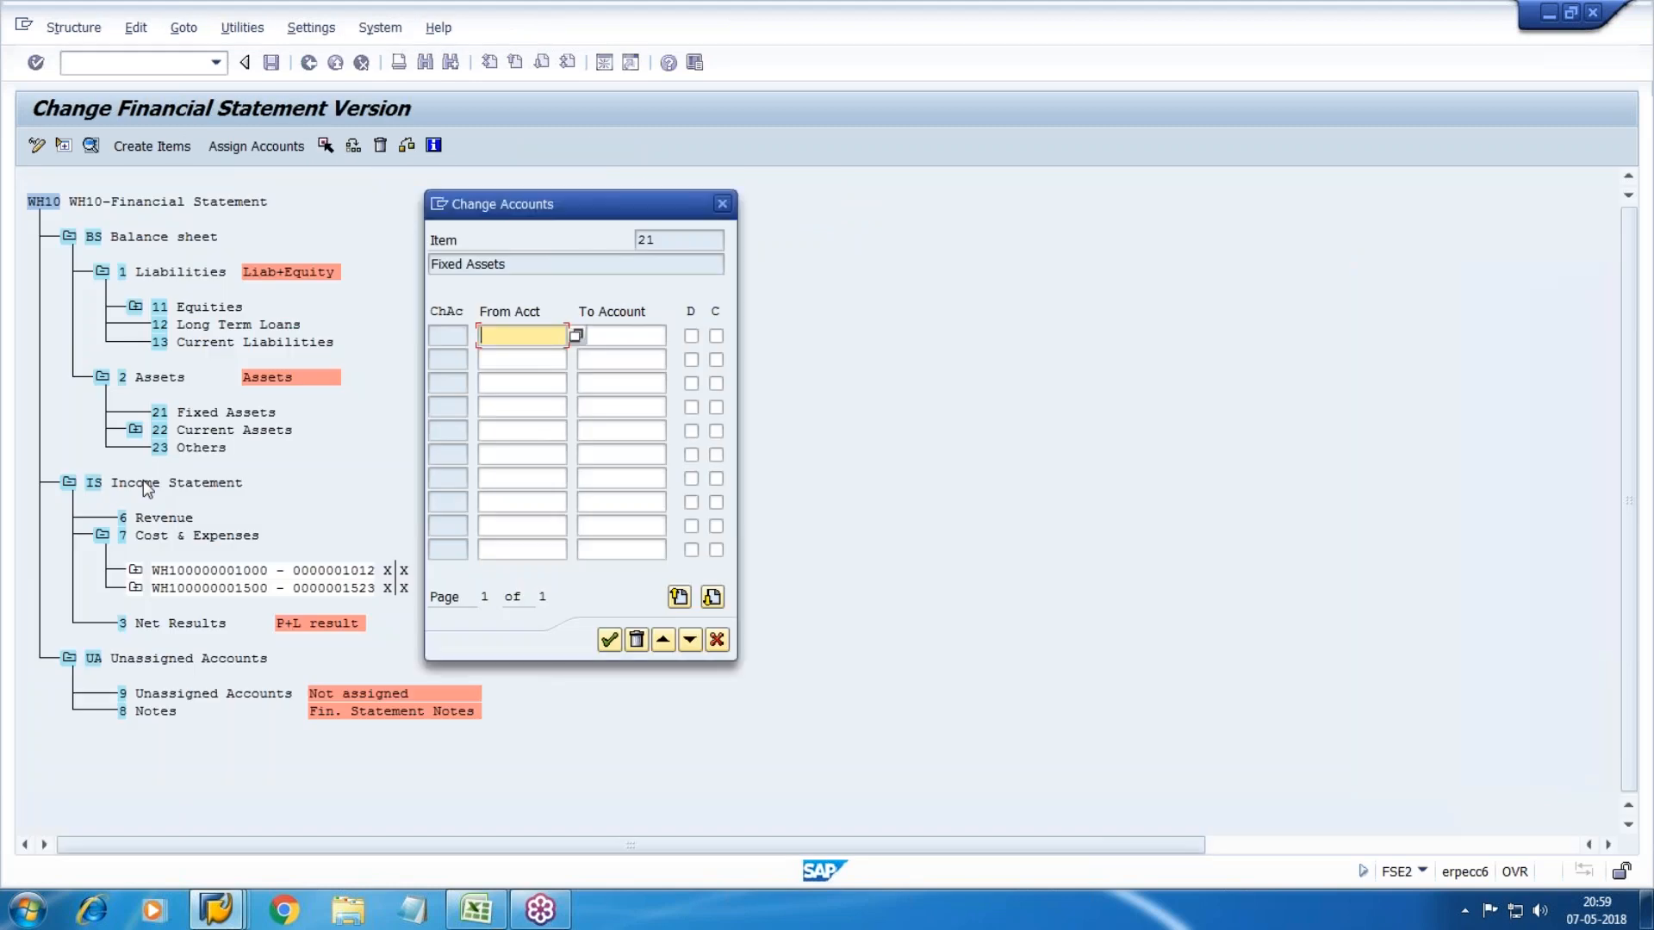
type("2000")
key("Tab")
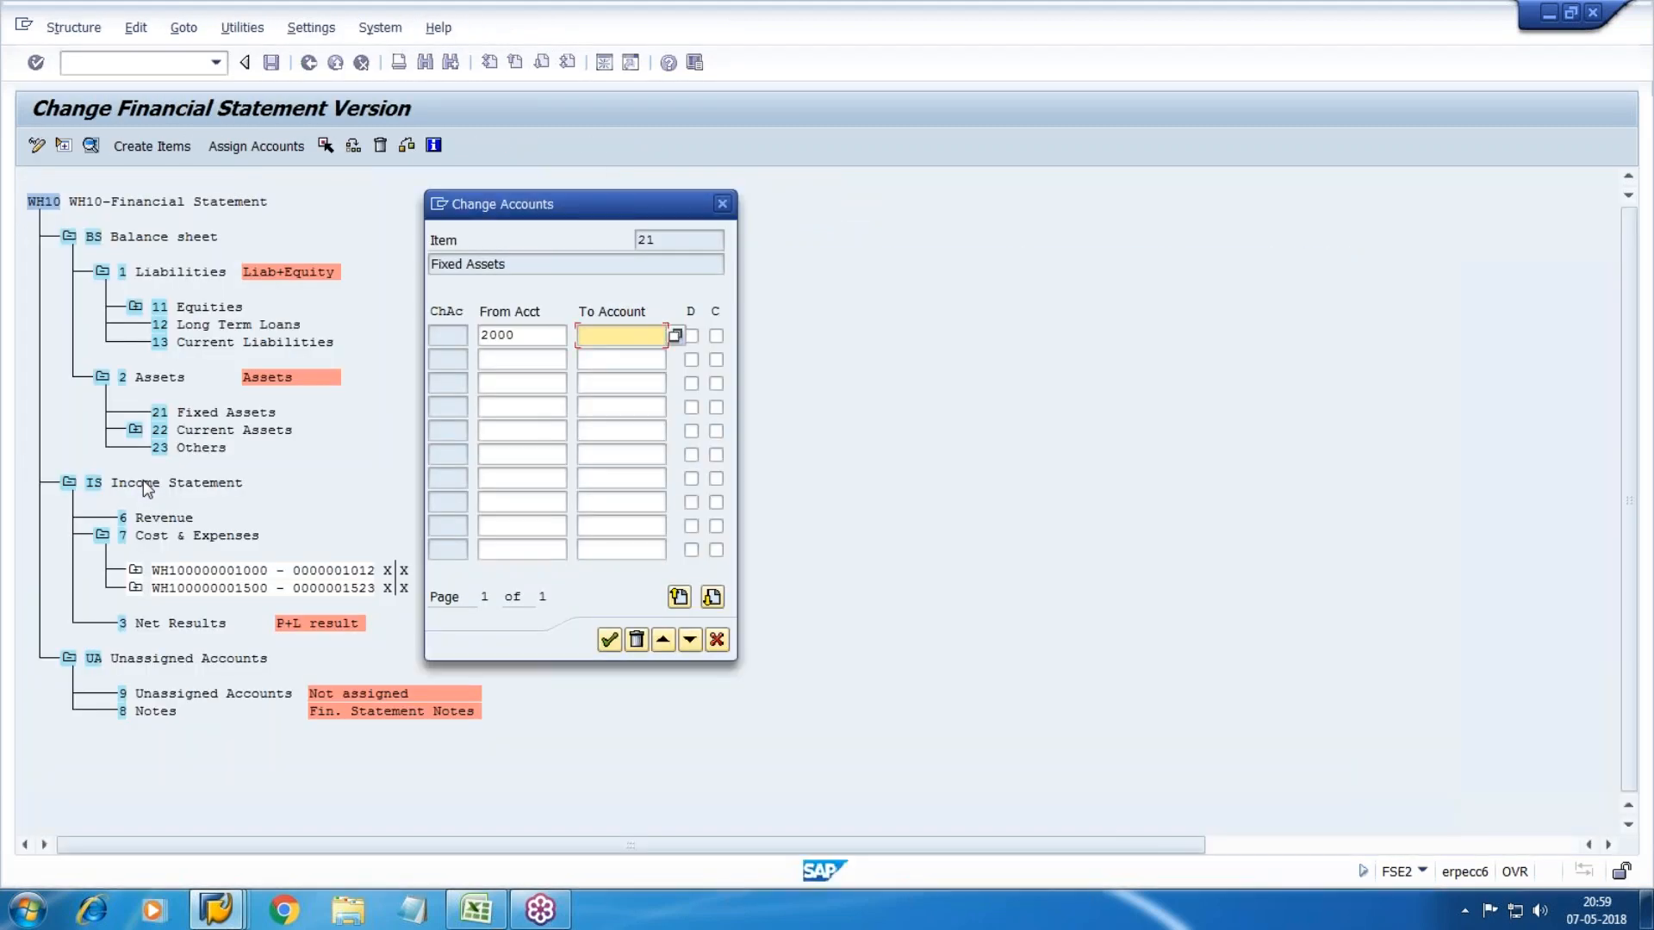
type("2002")
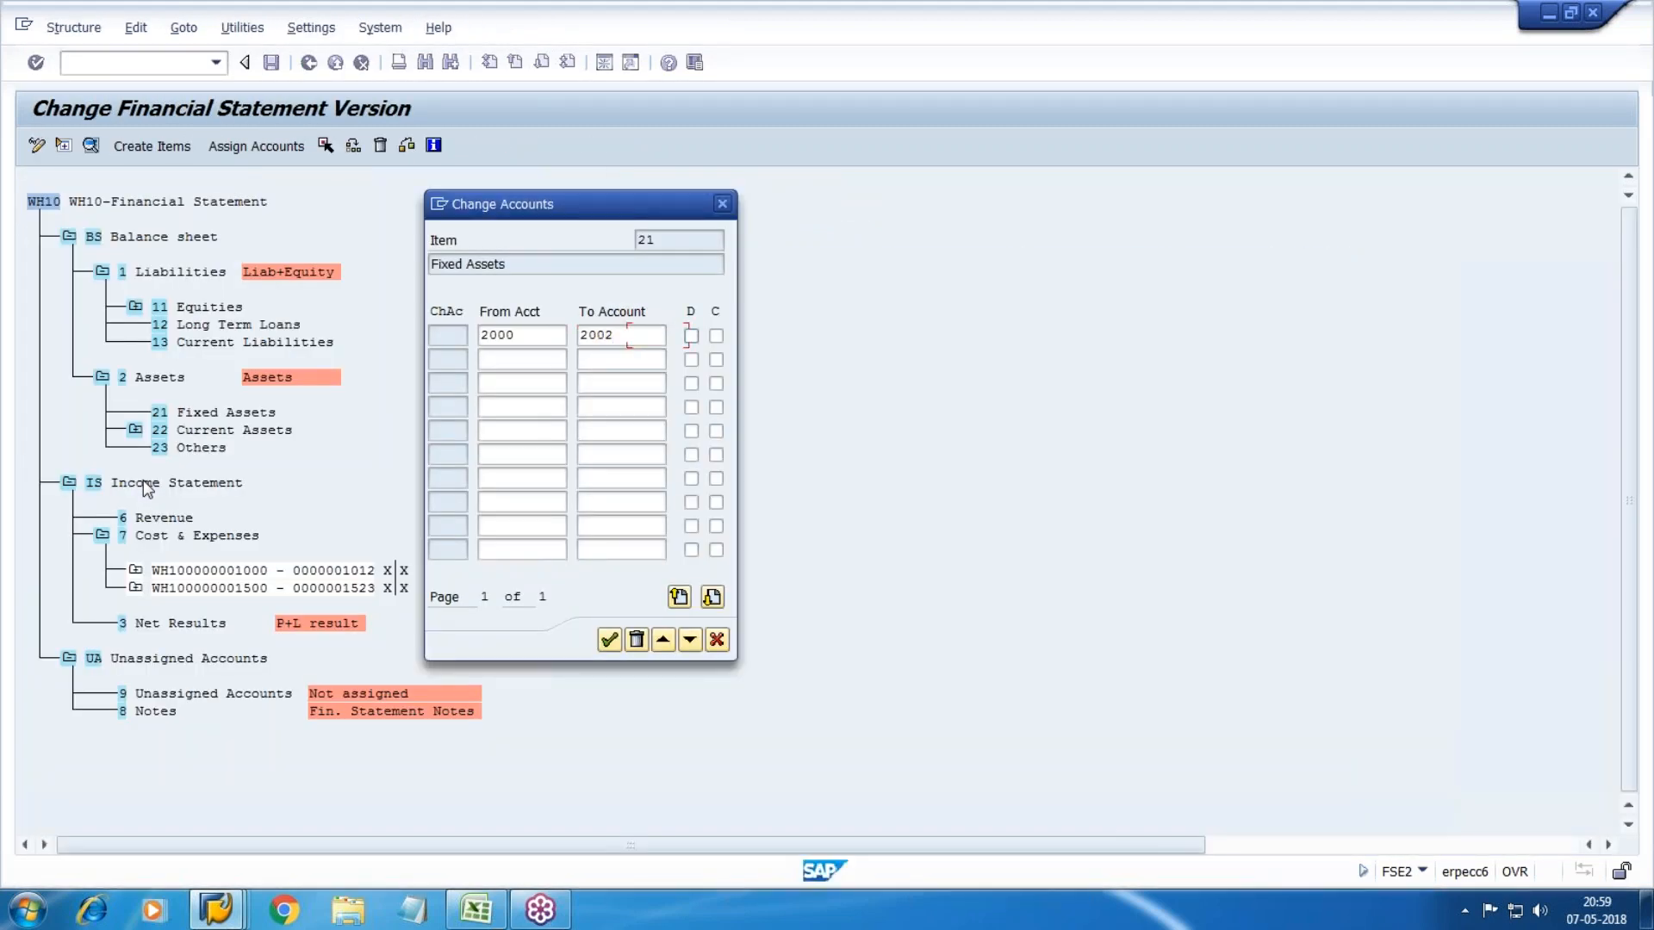
key("Tab")
key("space")
left_click(609, 640)
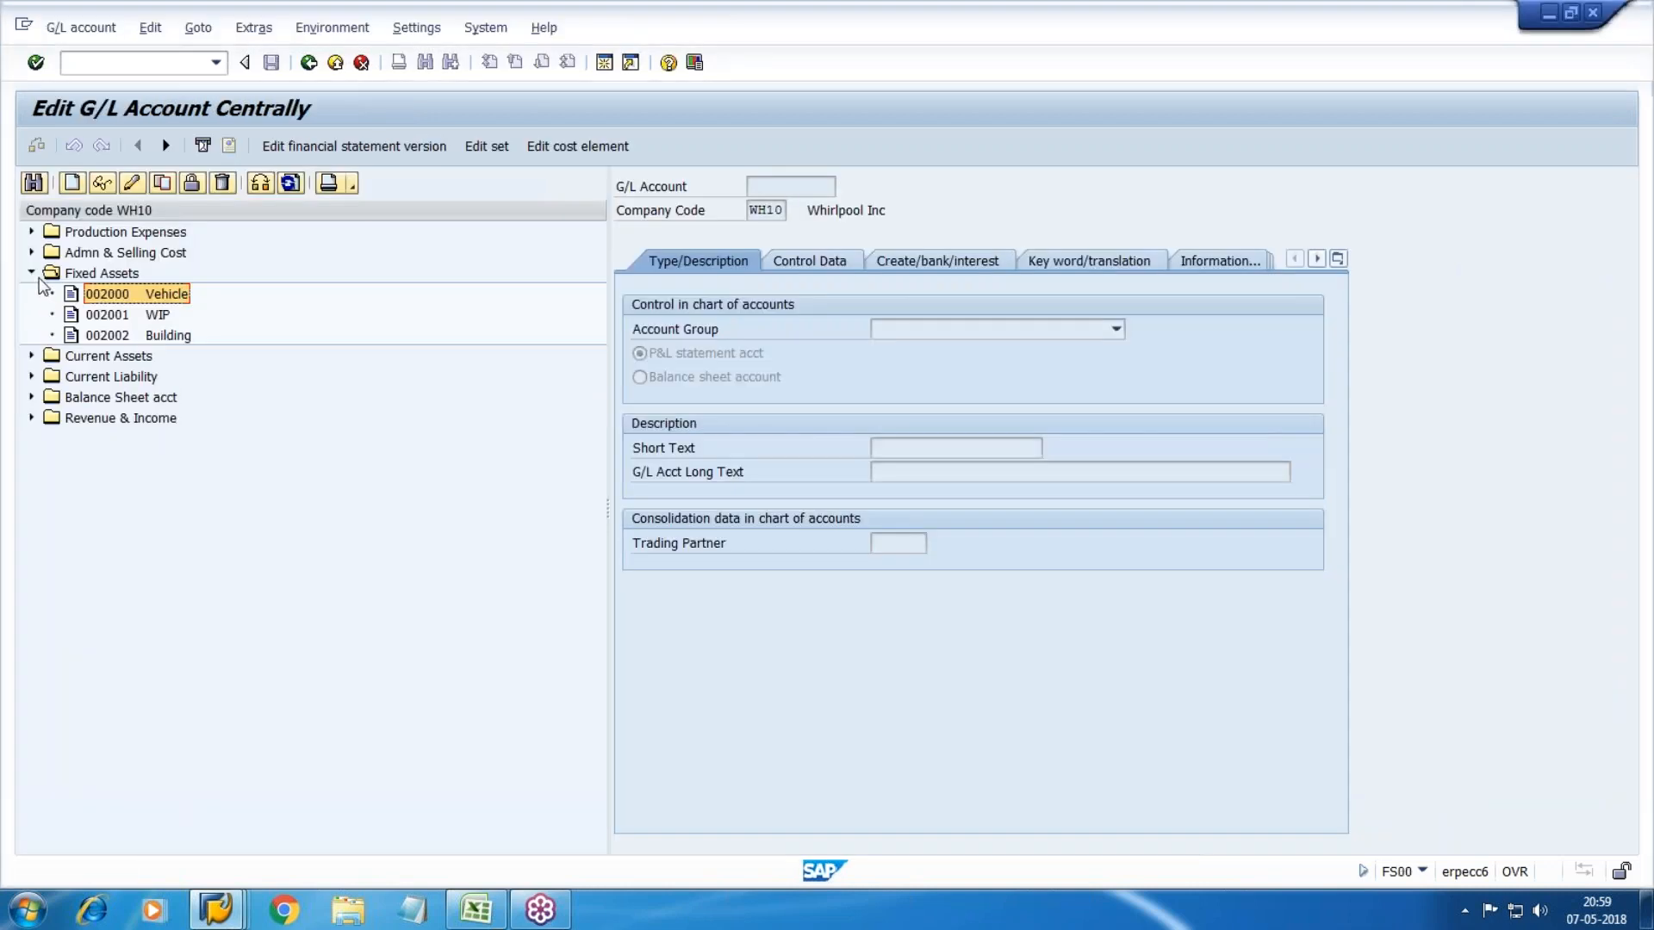
Step: Look up the Current Assets accounts in the G/L account list, starting with Cash, and return to the financial statement version
left_click(31, 273)
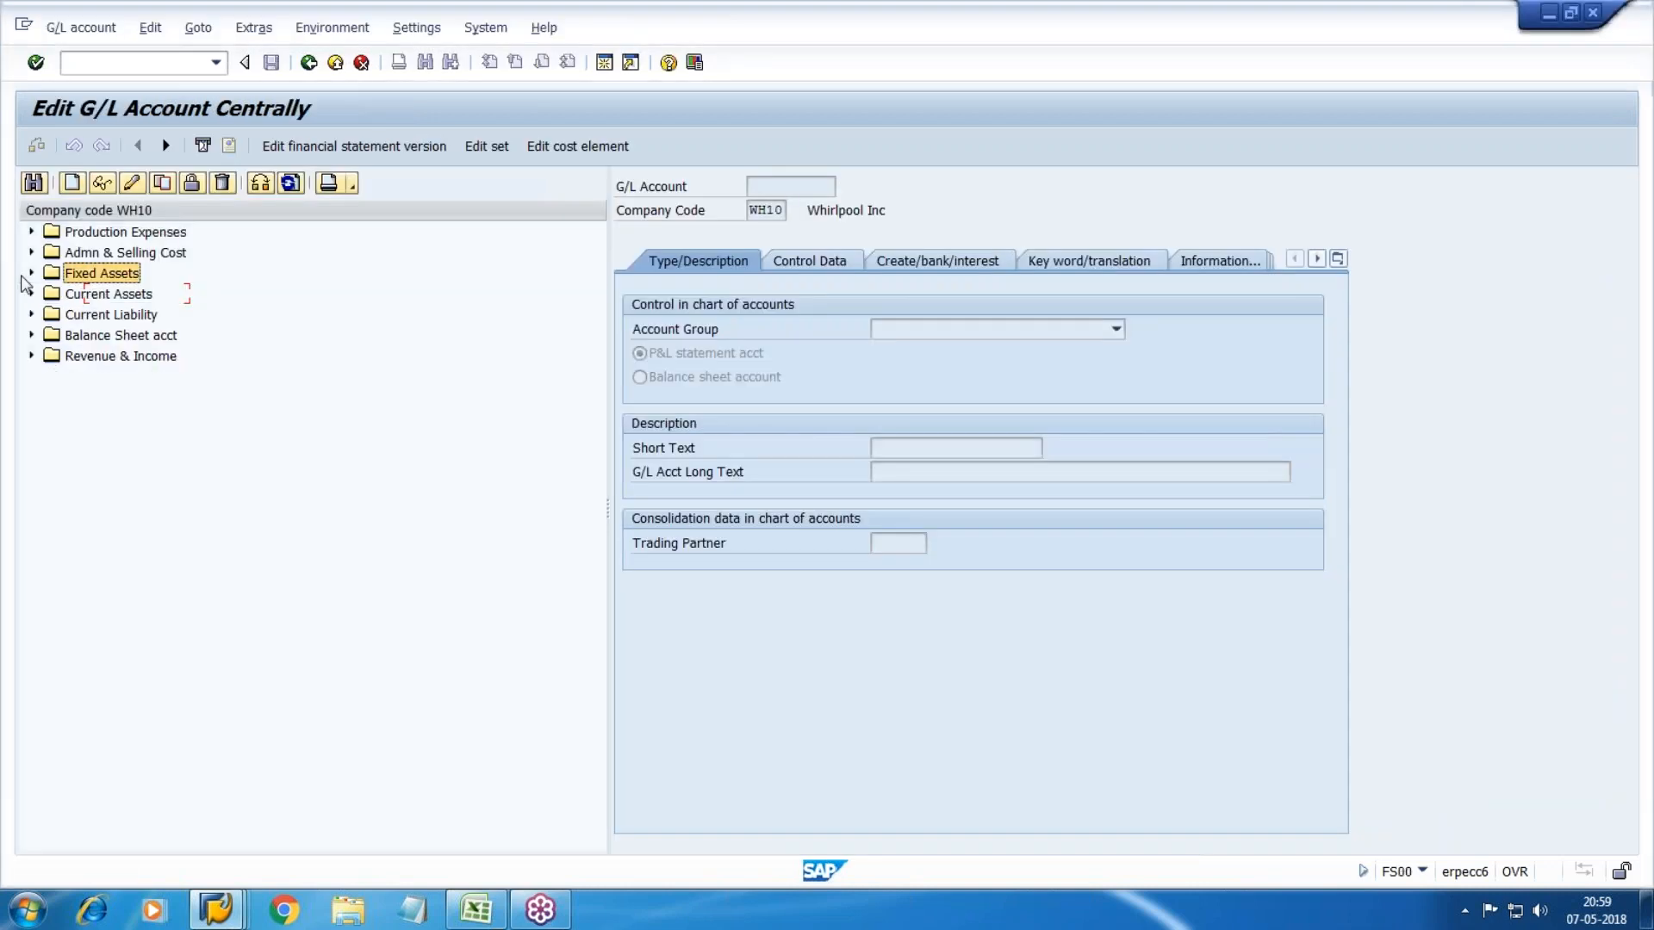
left_click(31, 295)
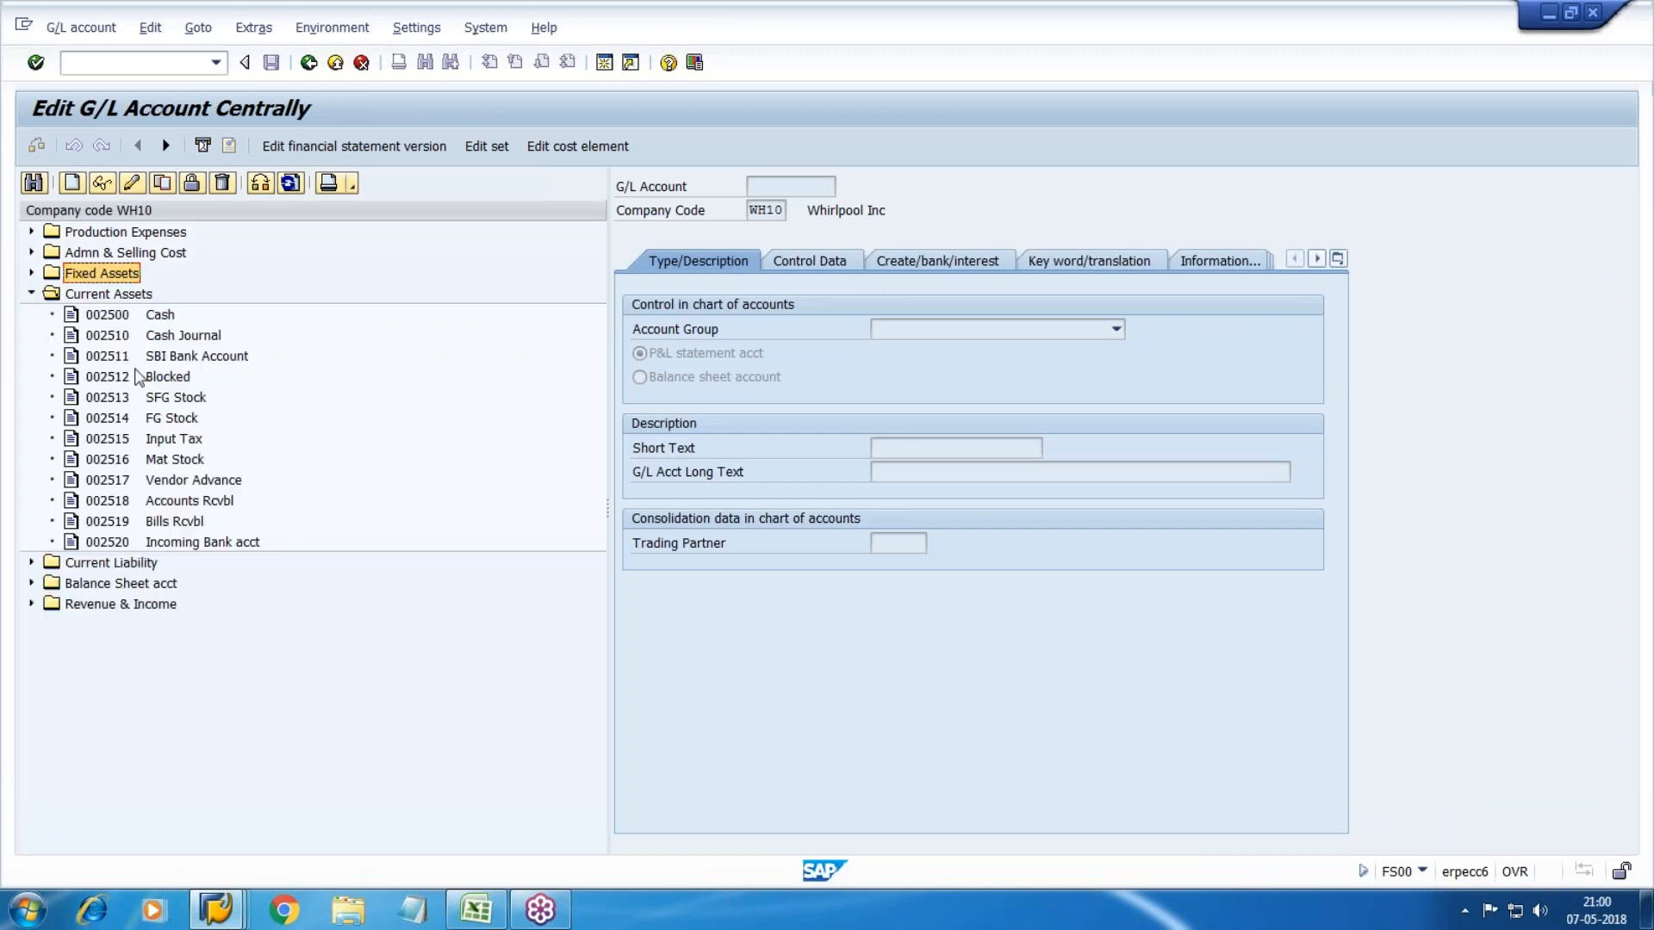
left_click(145, 317)
key("alt+Tab")
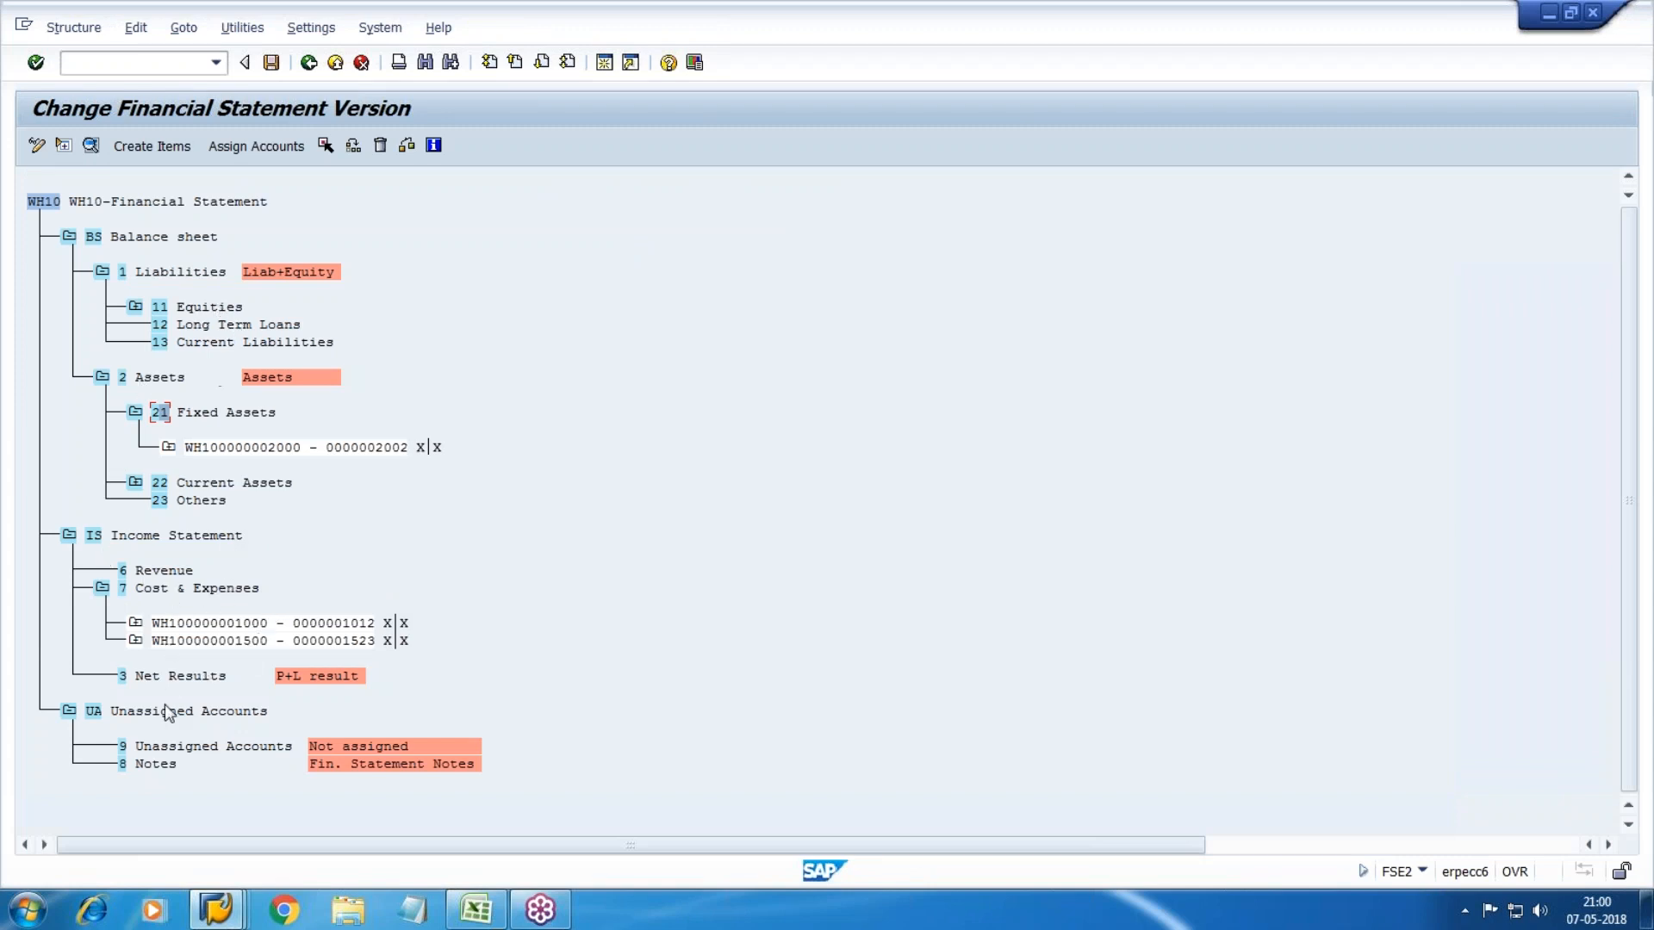
Step: Assign the single account 2500 to item 221 Cash & Cash Equivalent under Current Assets for both debit and credit balances
left_click(103, 586)
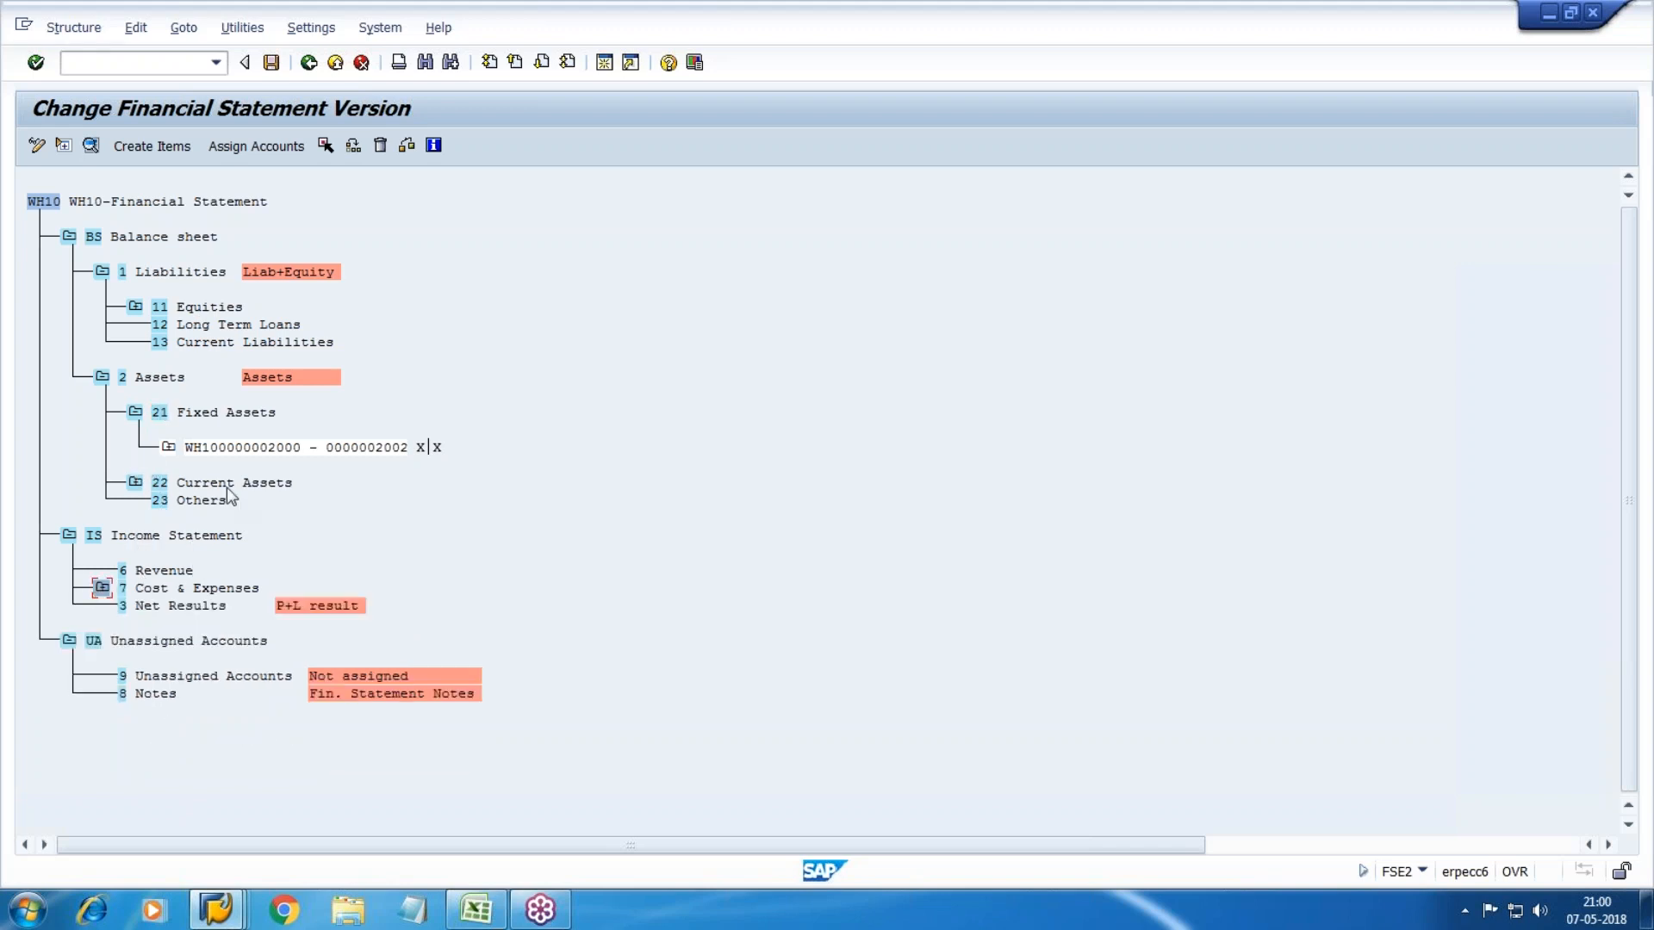
left_click(136, 482)
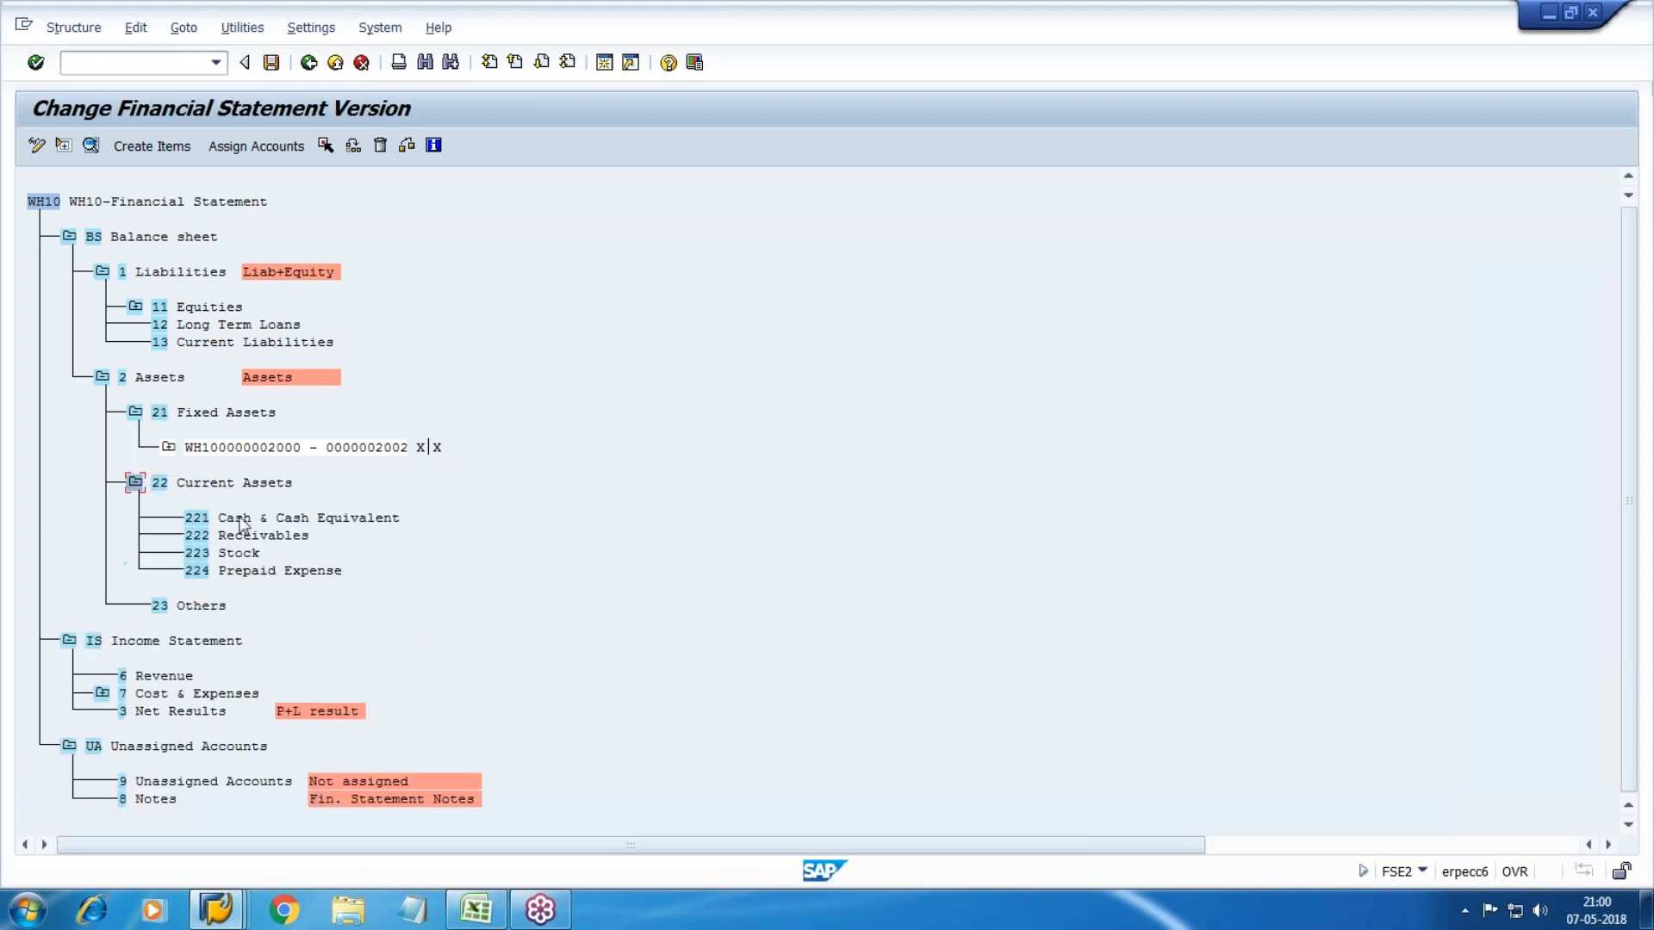
left_click(256, 145)
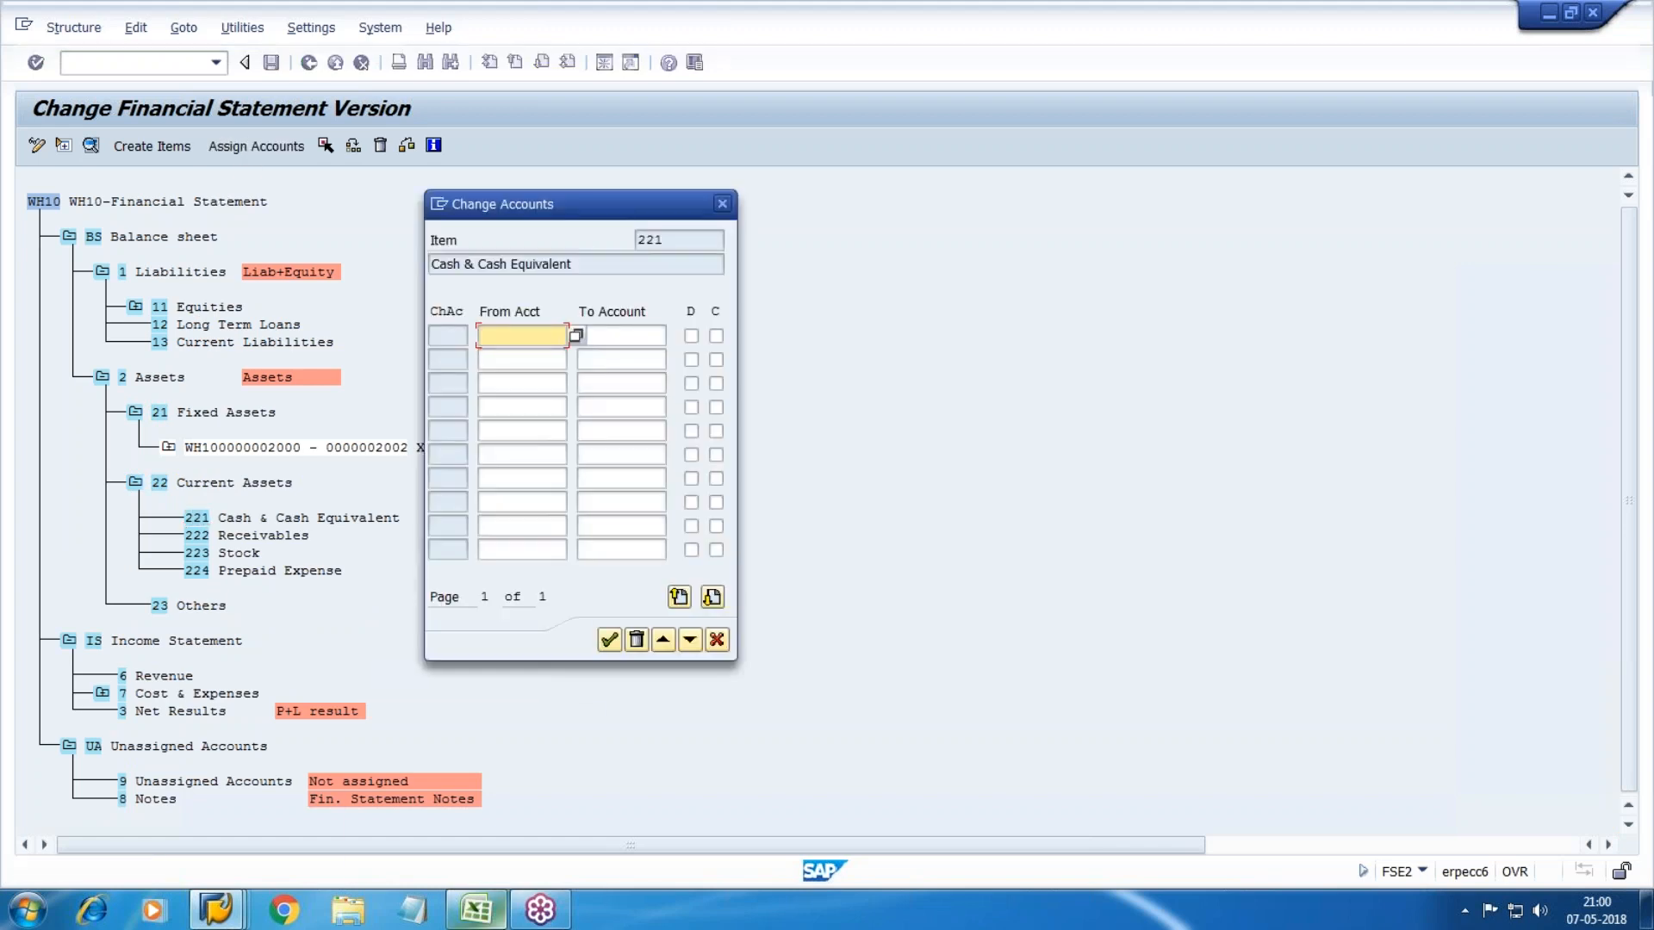
mouse_move(475, 910)
key("alt+Tab")
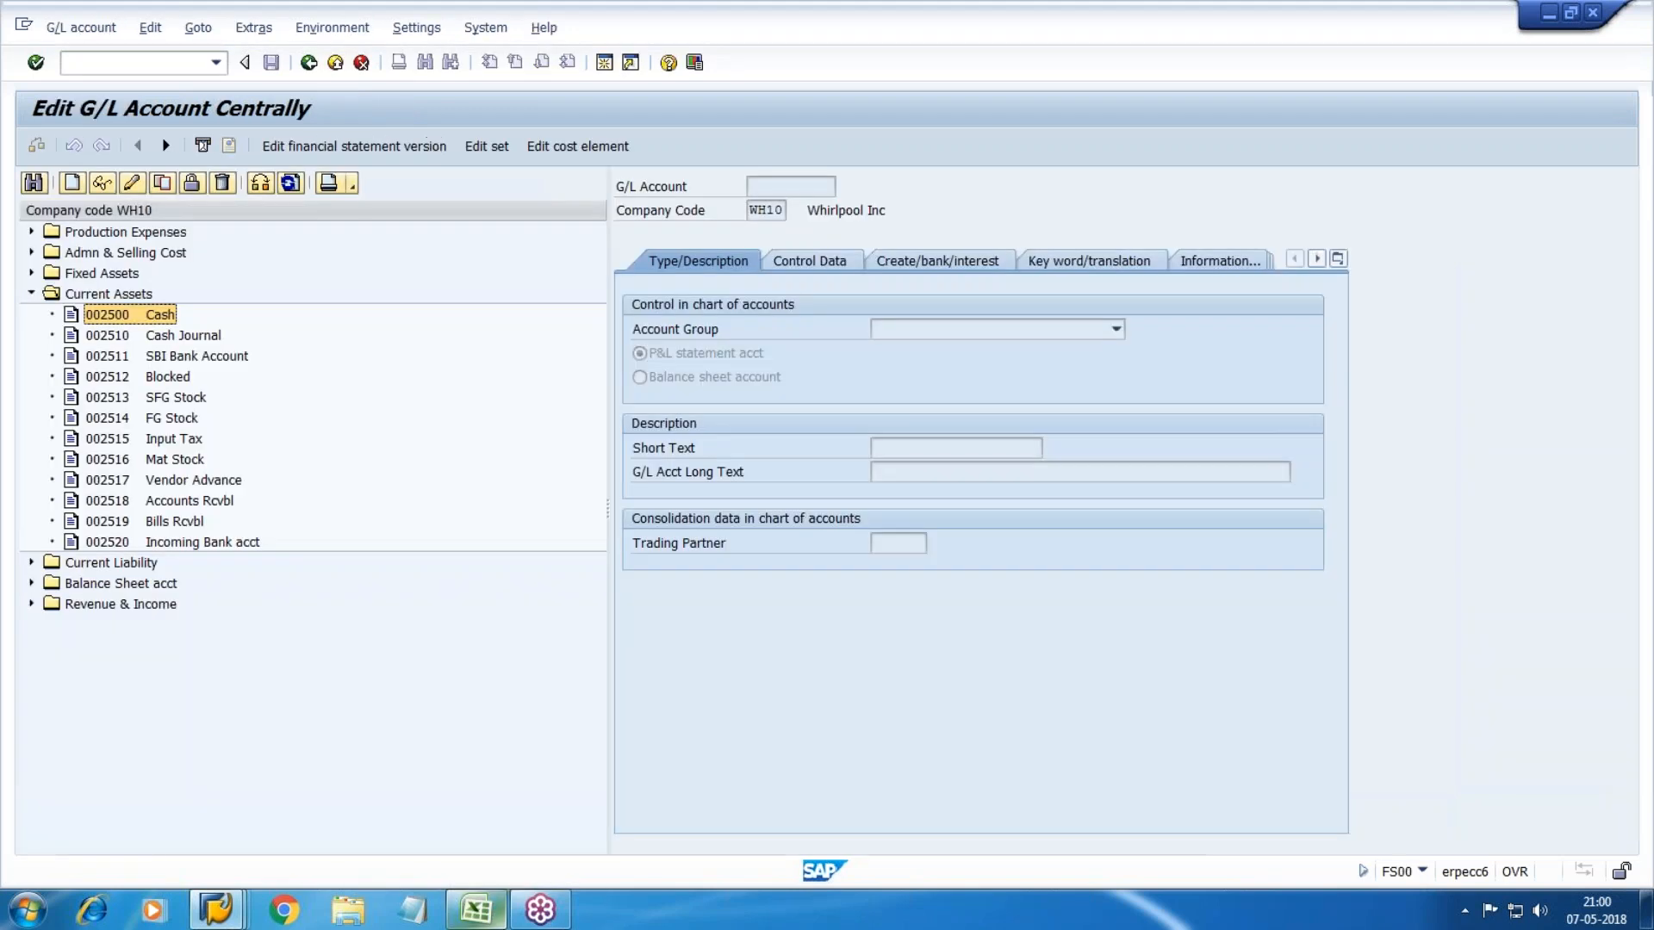
key("alt+Tab")
type("500")
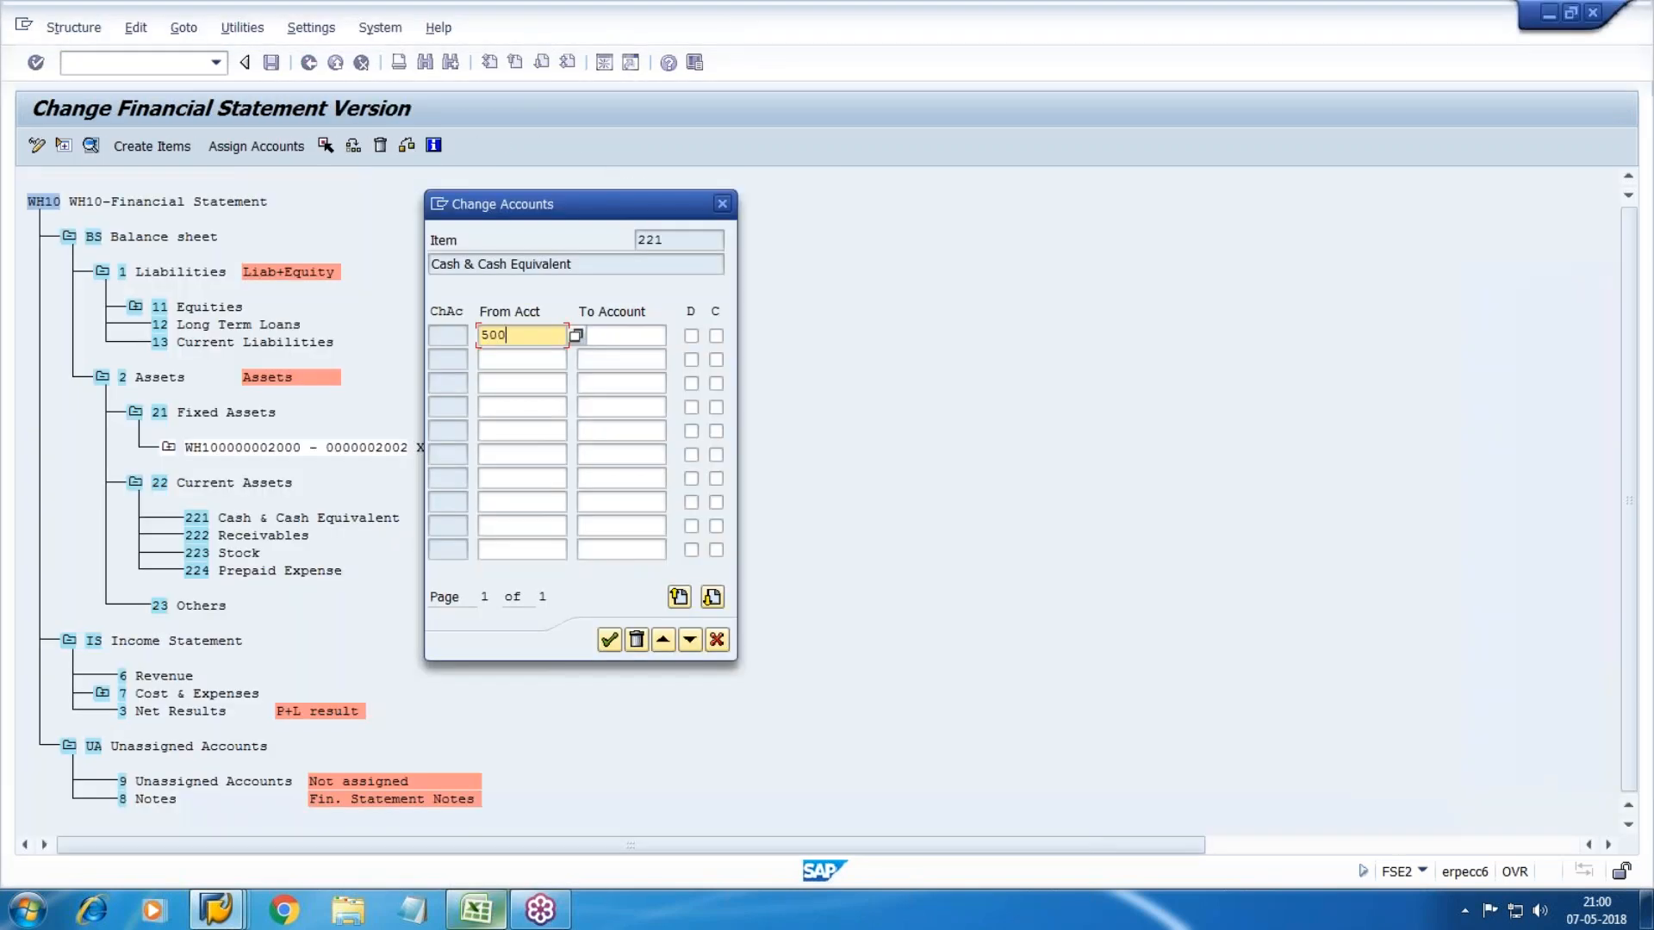
key("BackSpace")
key("BackSpace")
type("2500")
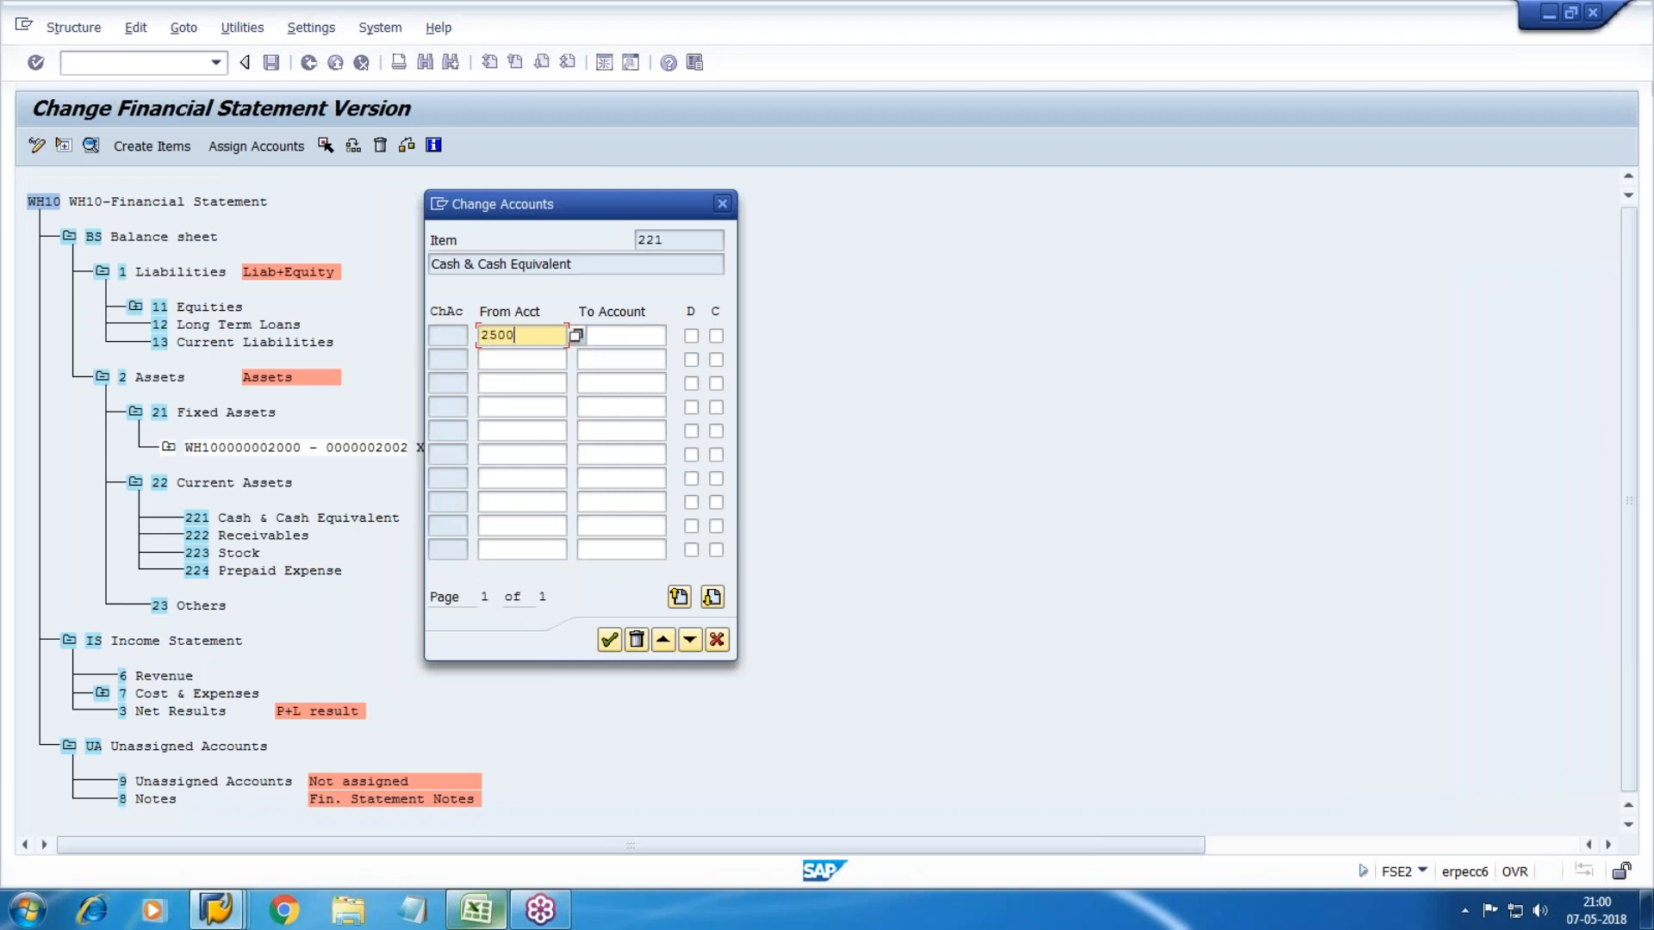
key("Tab")
type("2500")
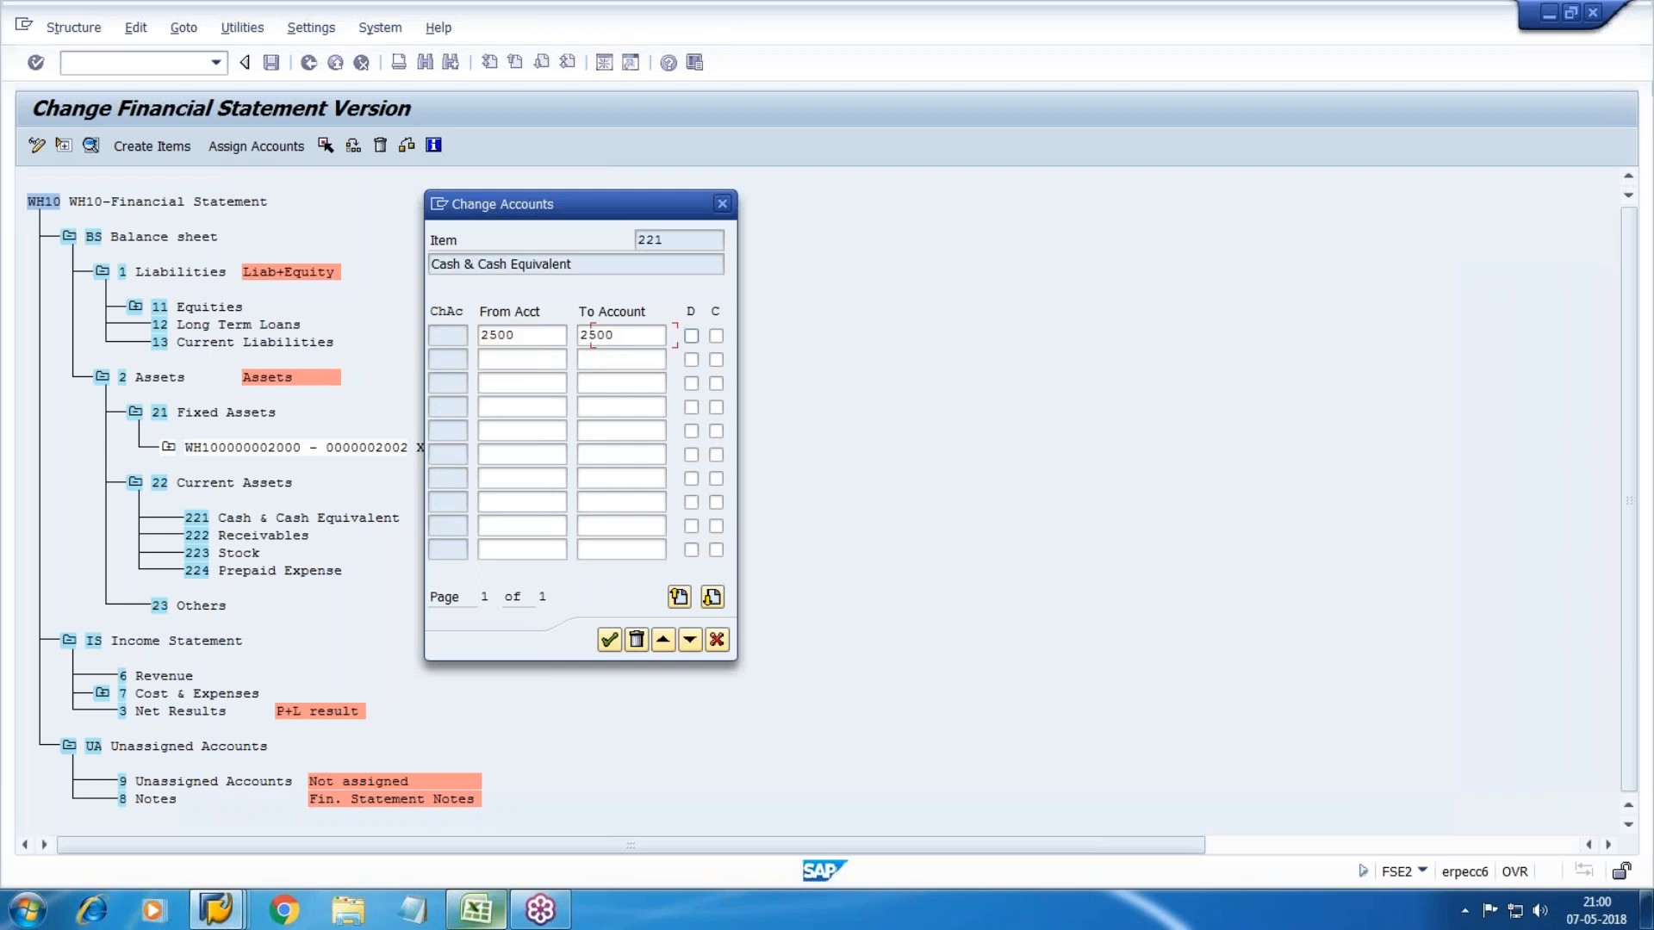
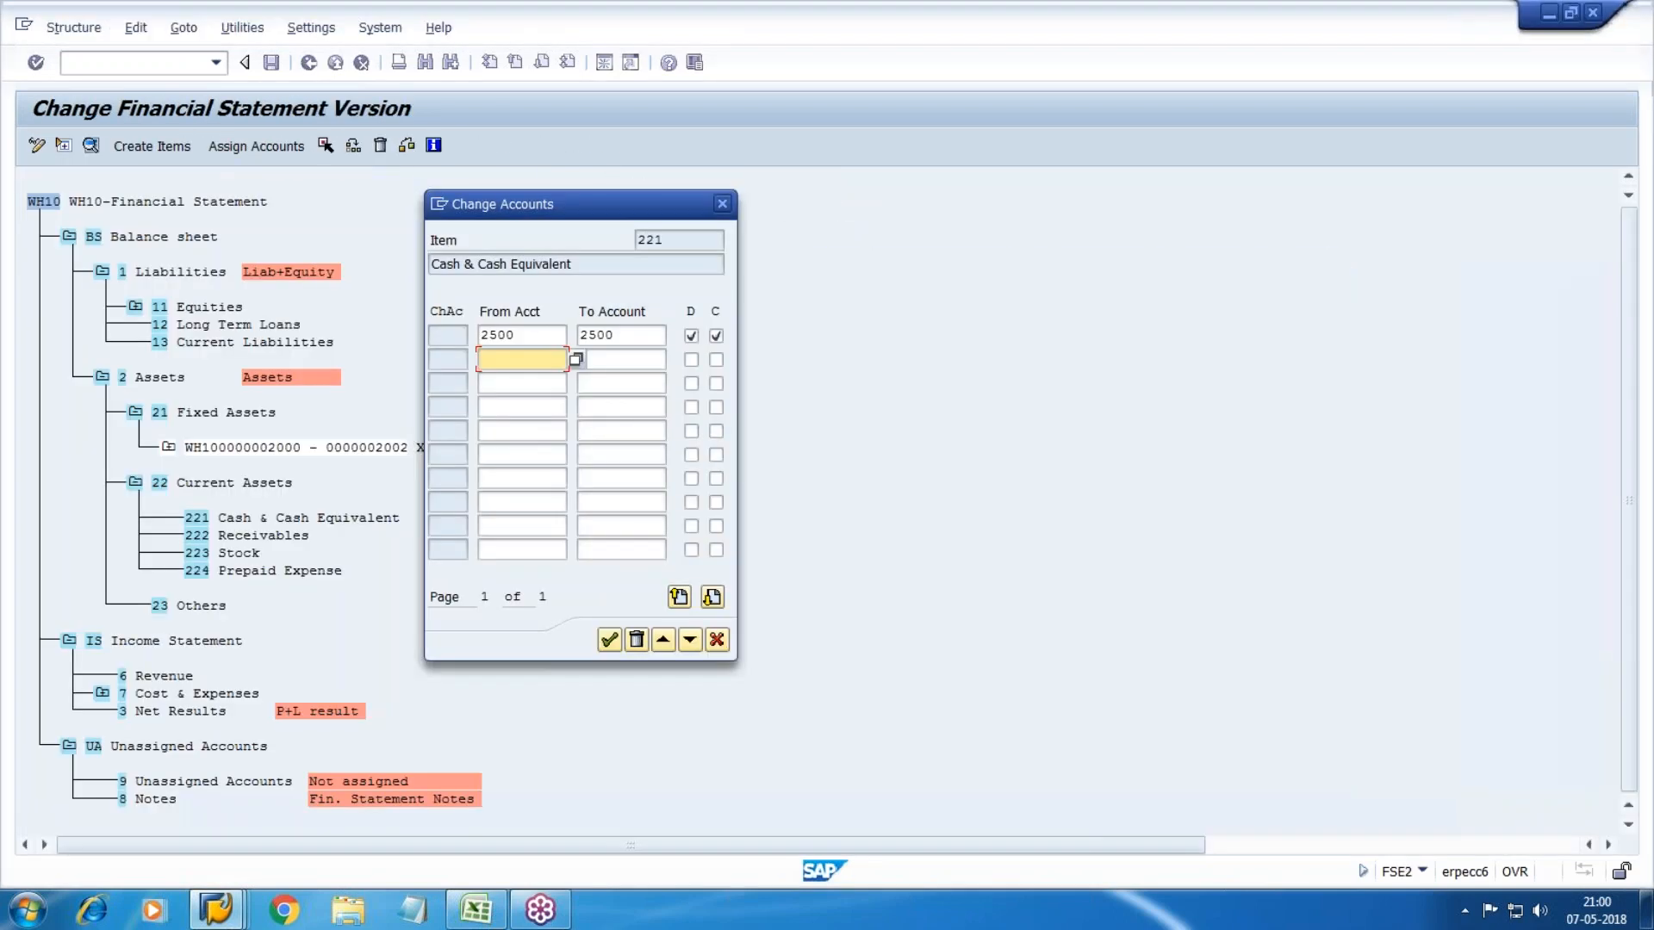
Step: Add account 2510 to item 221 Cash & Cash Equivalent for debit balances only and confirm the assignments
type("2510")
key("Tab")
key("shift+Tab")
key("ctrl+c")
key("Tab")
key("ctrl+v")
key("Tab")
key("space")
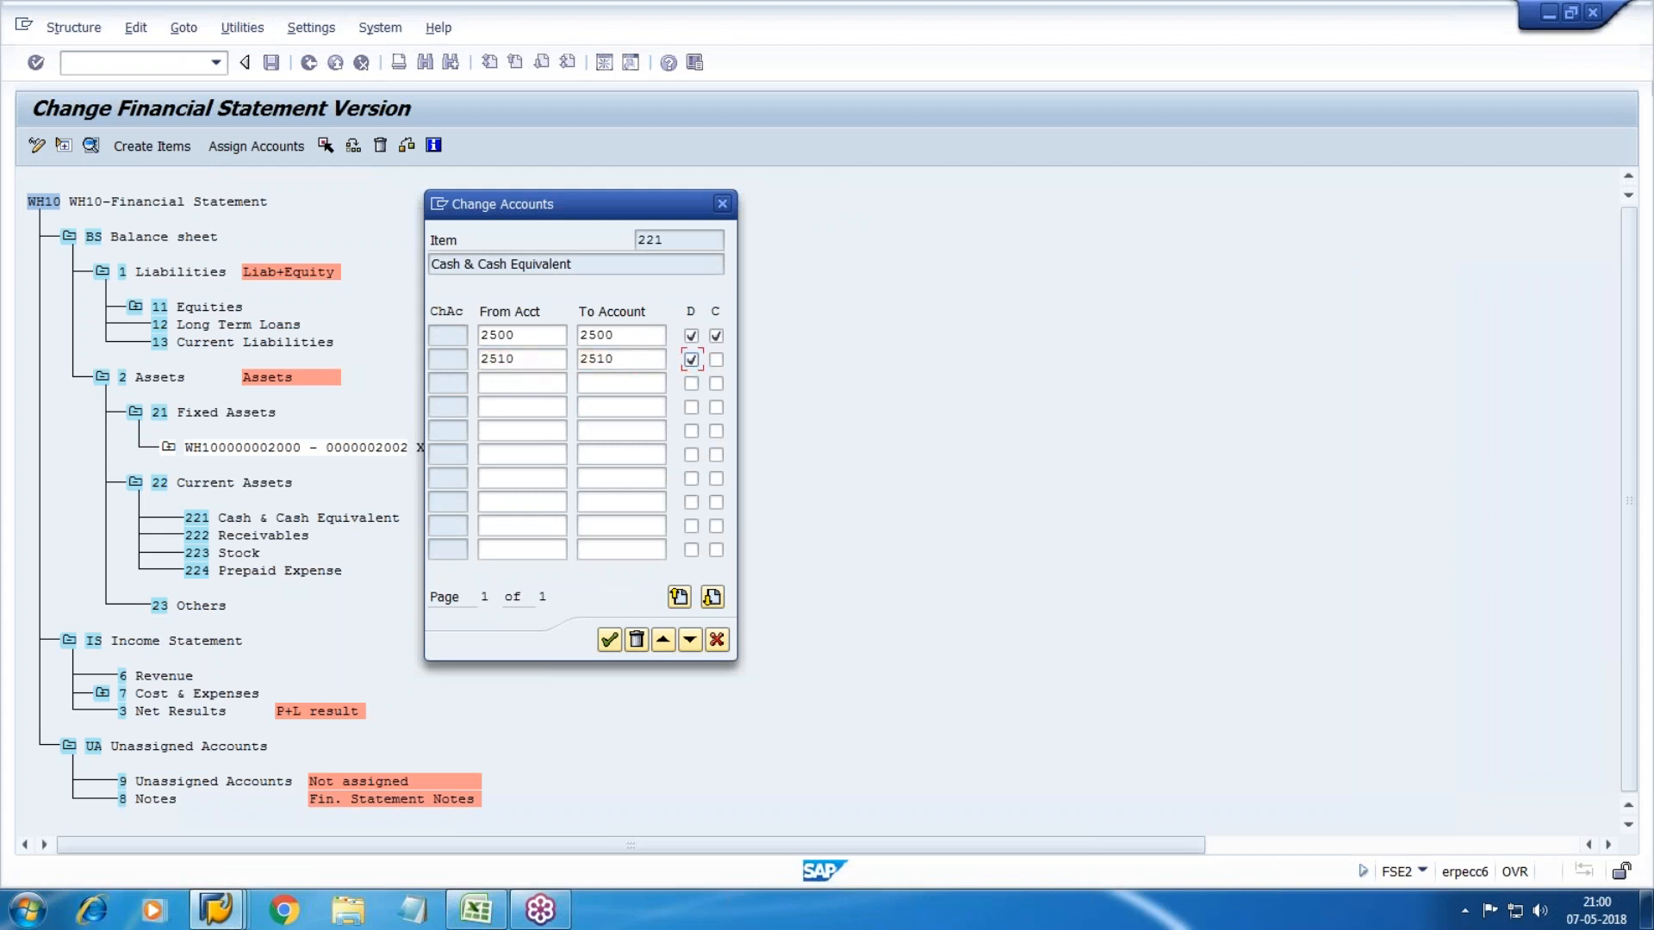
left_click(609, 640)
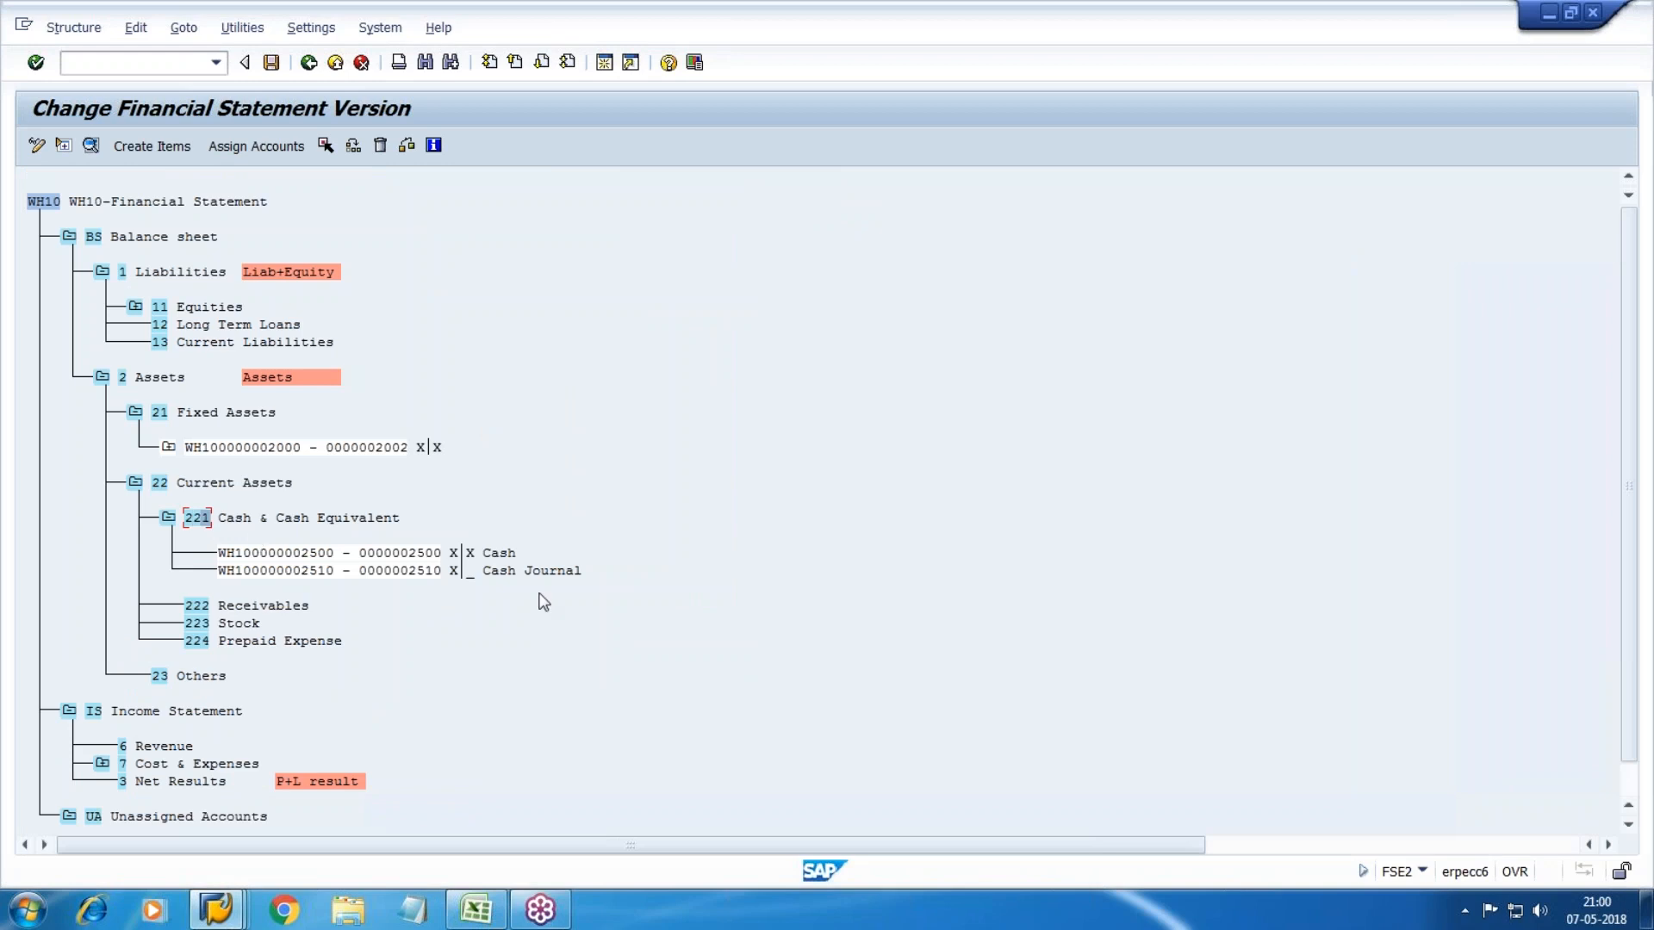
Step: Reopen the account assignments of item 221 at the next empty row and look up the SBI Bank Account number under Current Assets
key("alt+Tab")
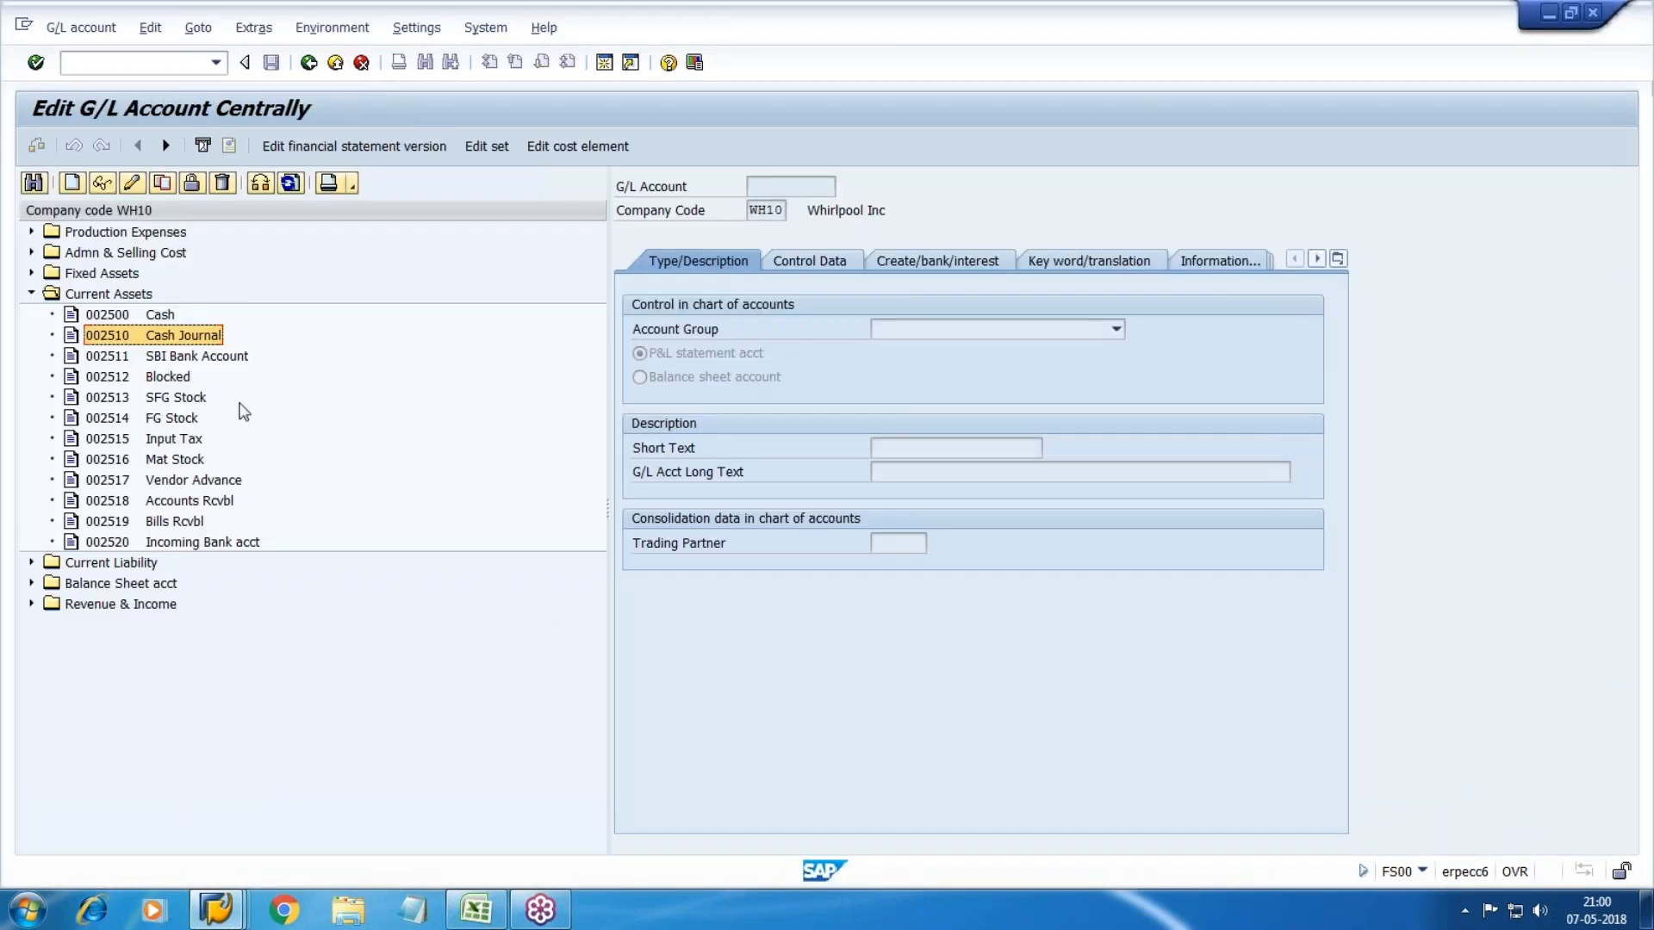
key("alt+Tab")
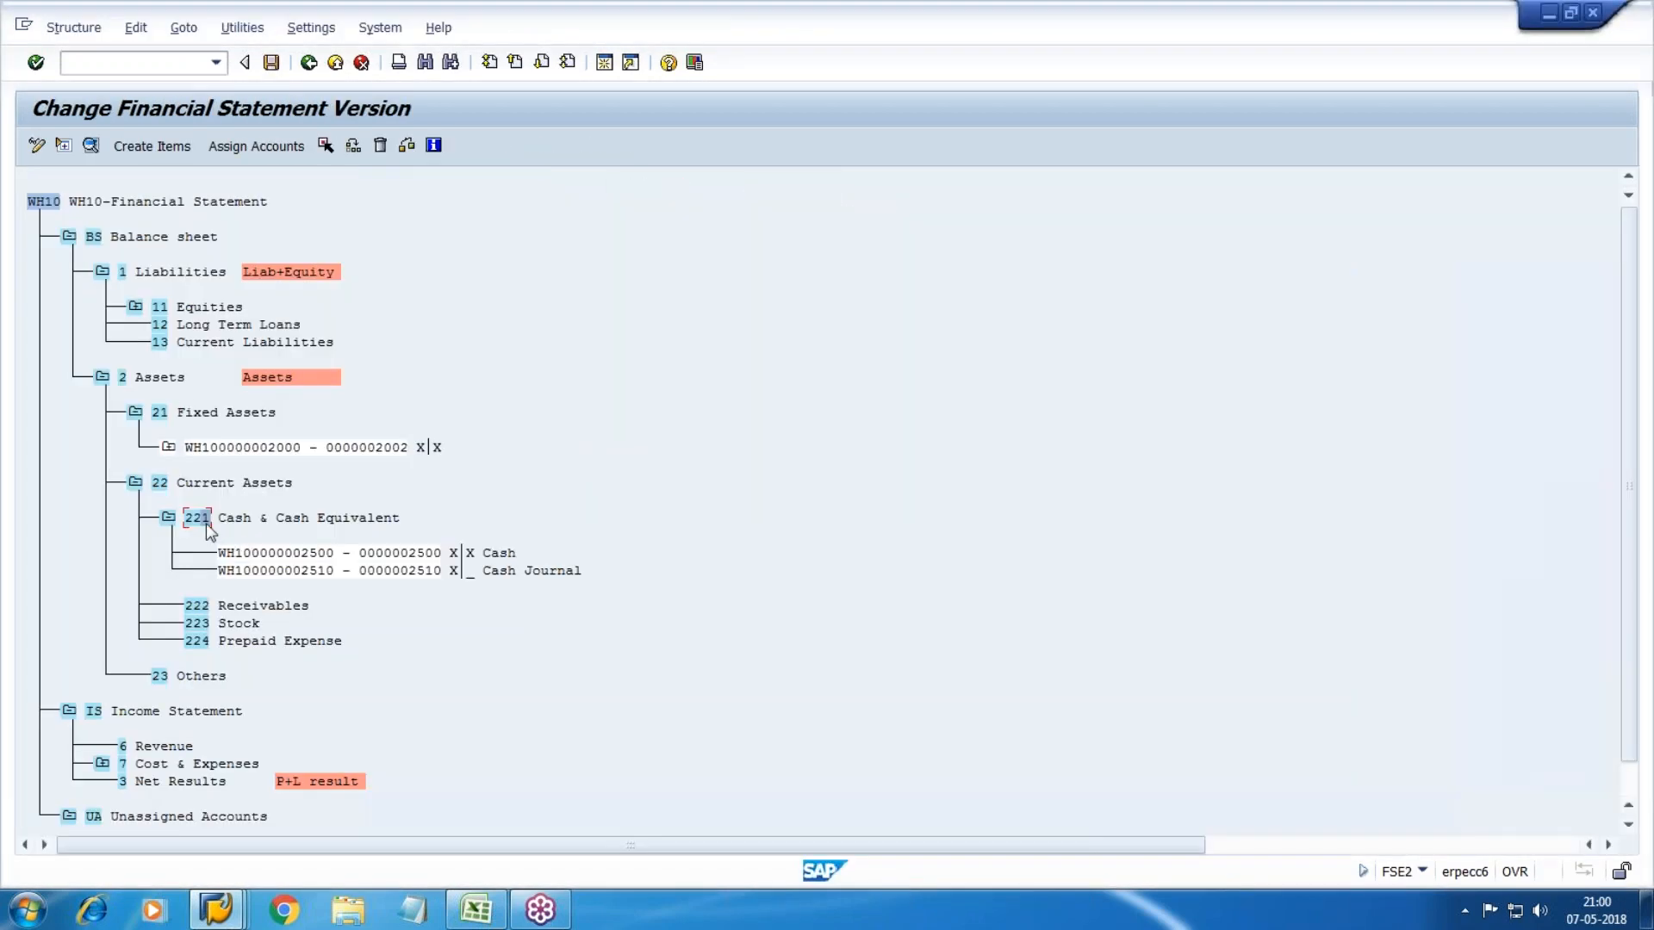
left_click(231, 154)
key("alt+Tab")
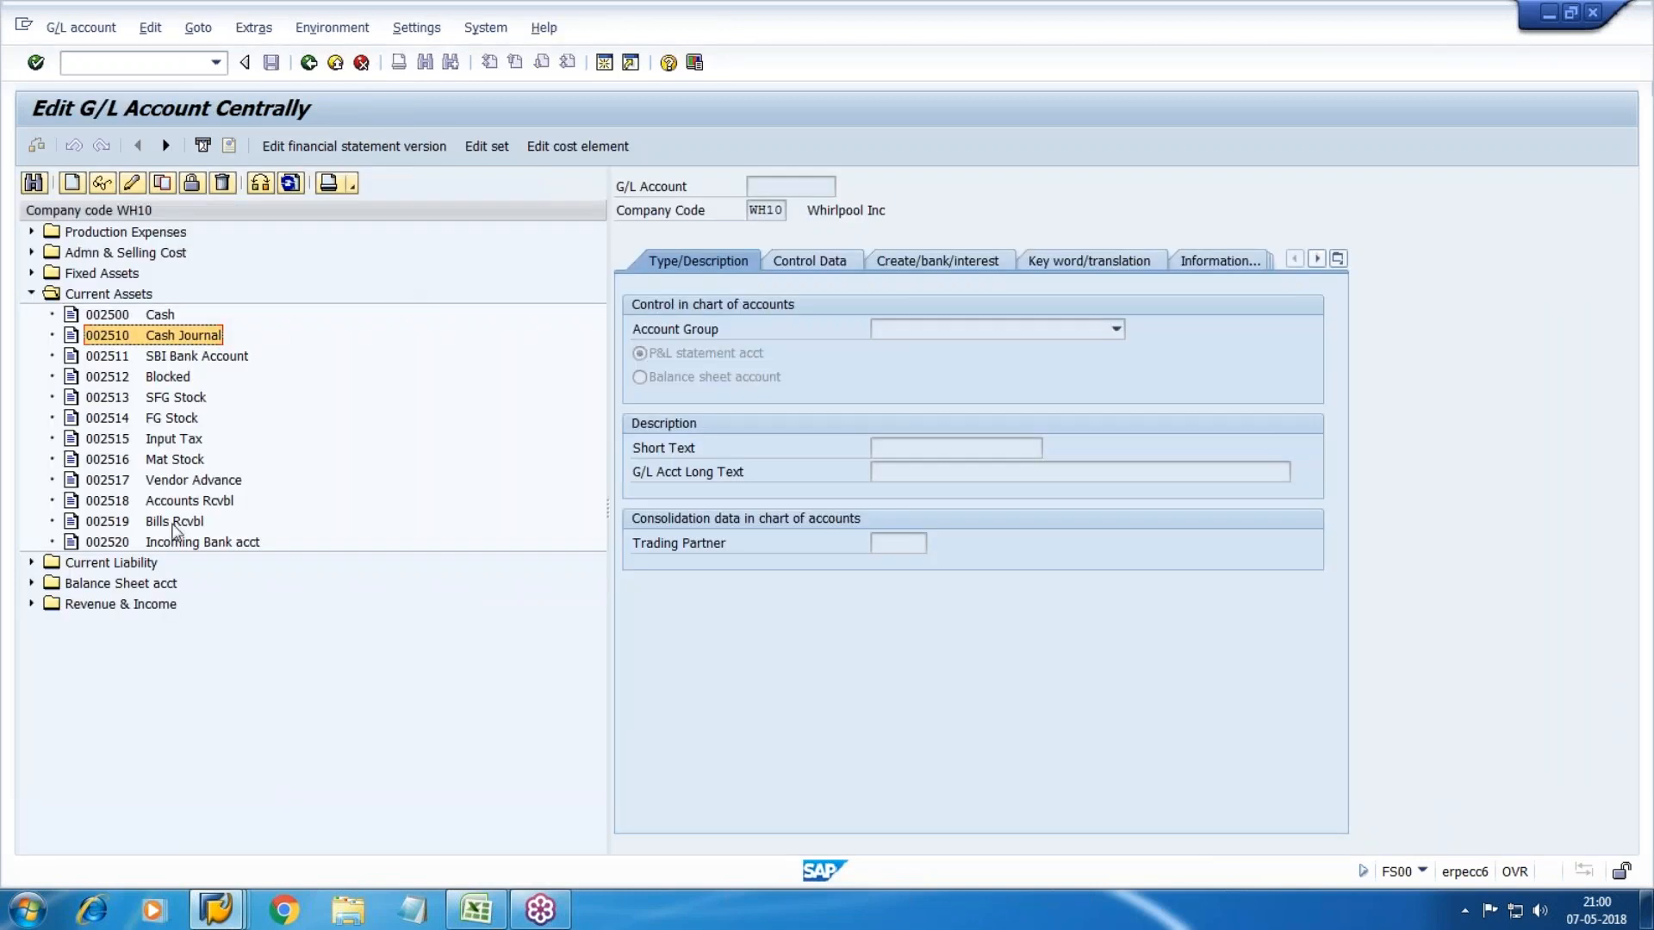
left_click(190, 358)
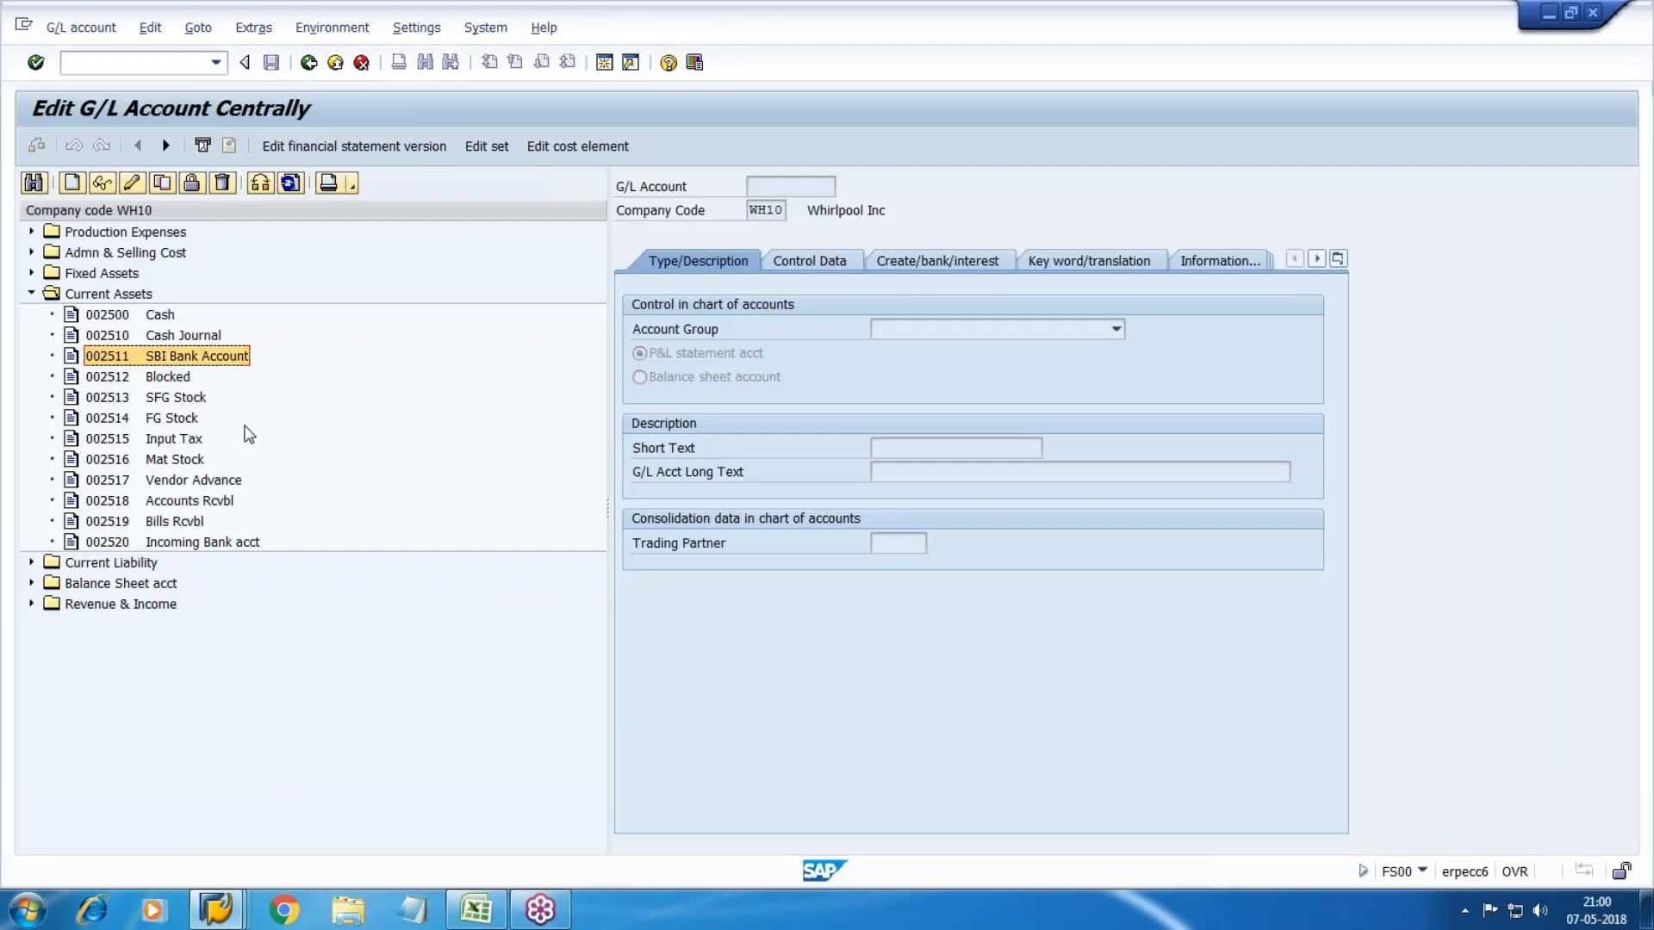
key("alt+Tab")
key("Tab")
key("Tab")
key("Tab")
key("Tab")
key("Tab")
key("Tab")
key("Tab")
key("Tab")
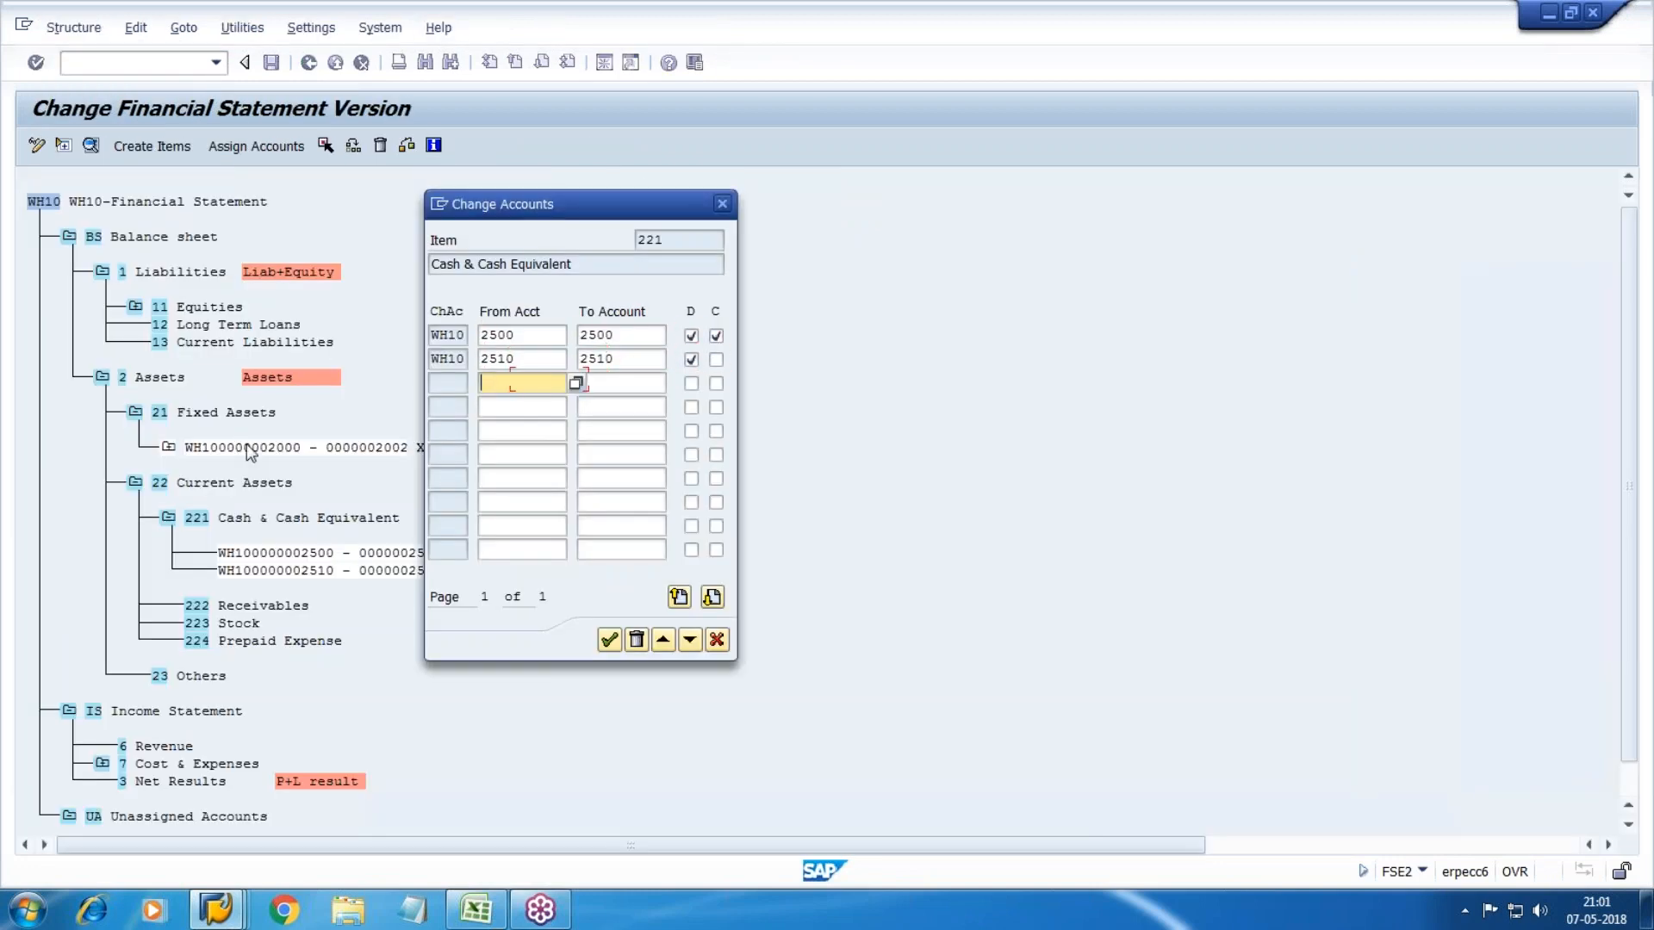
key("alt+Tab")
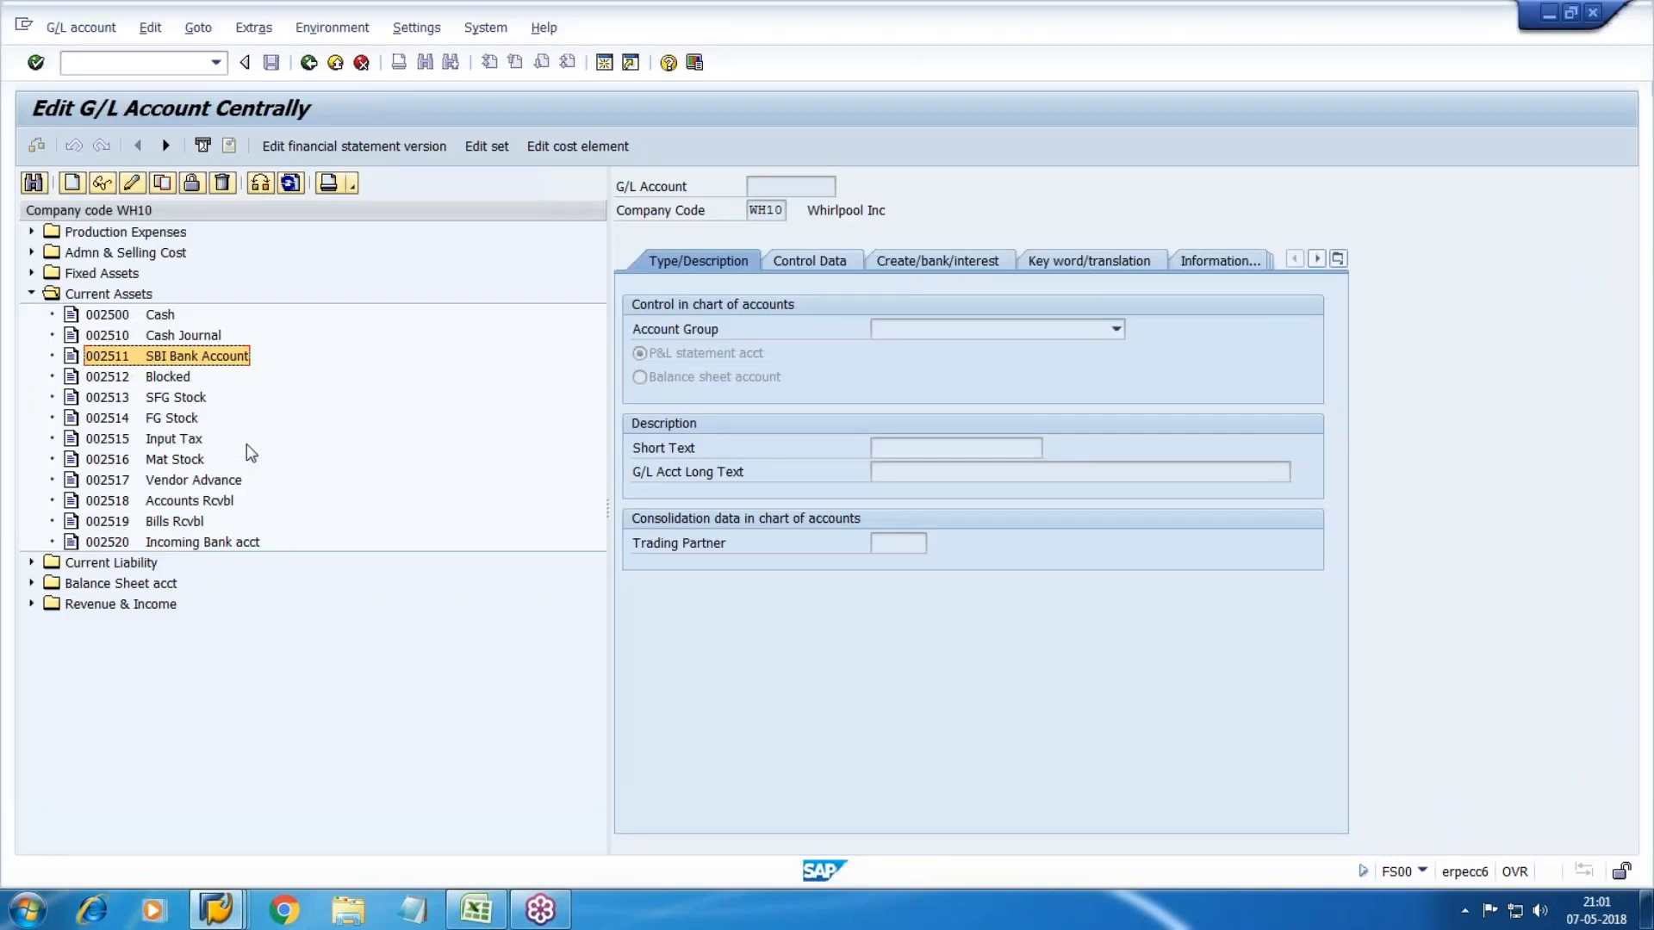
Step: Add account range 2511 to 2512, debit and credit, to item 221 Cash & Cash Equivalent and confirm the assignments
key("alt+Tab")
type("2511")
key("Tab")
type("2512")
key("Tab")
key("space")
key("Tab")
key("space")
key("Tab")
key("alt+Tab")
left_click(160, 401)
key("alt+Tab")
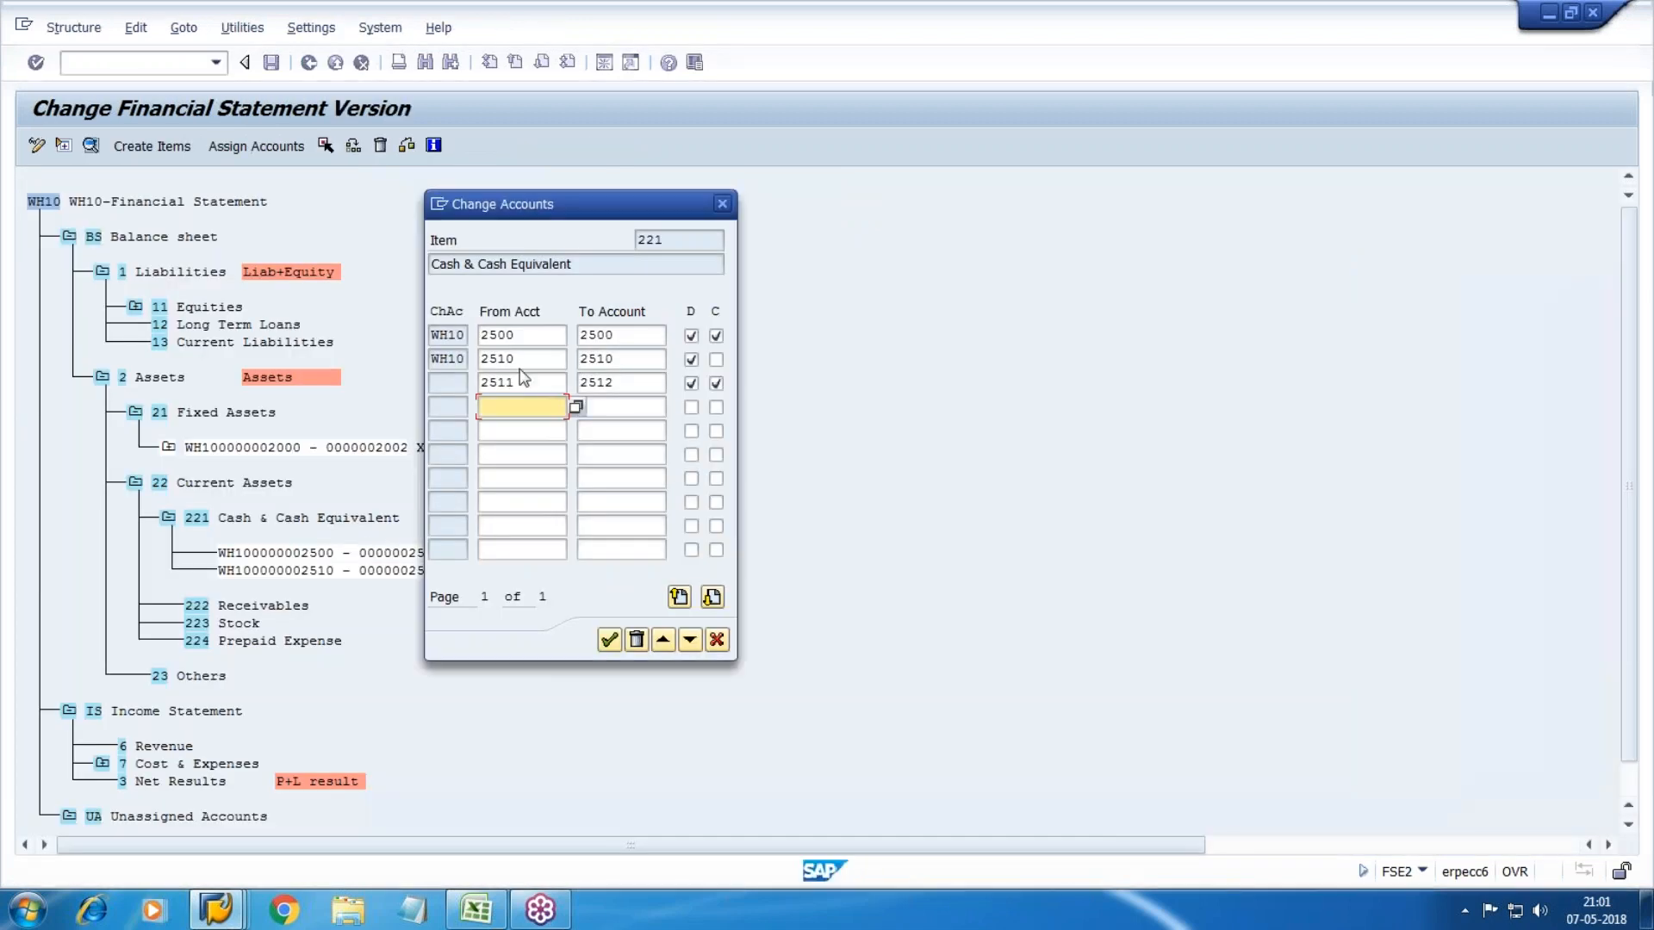
left_click(609, 645)
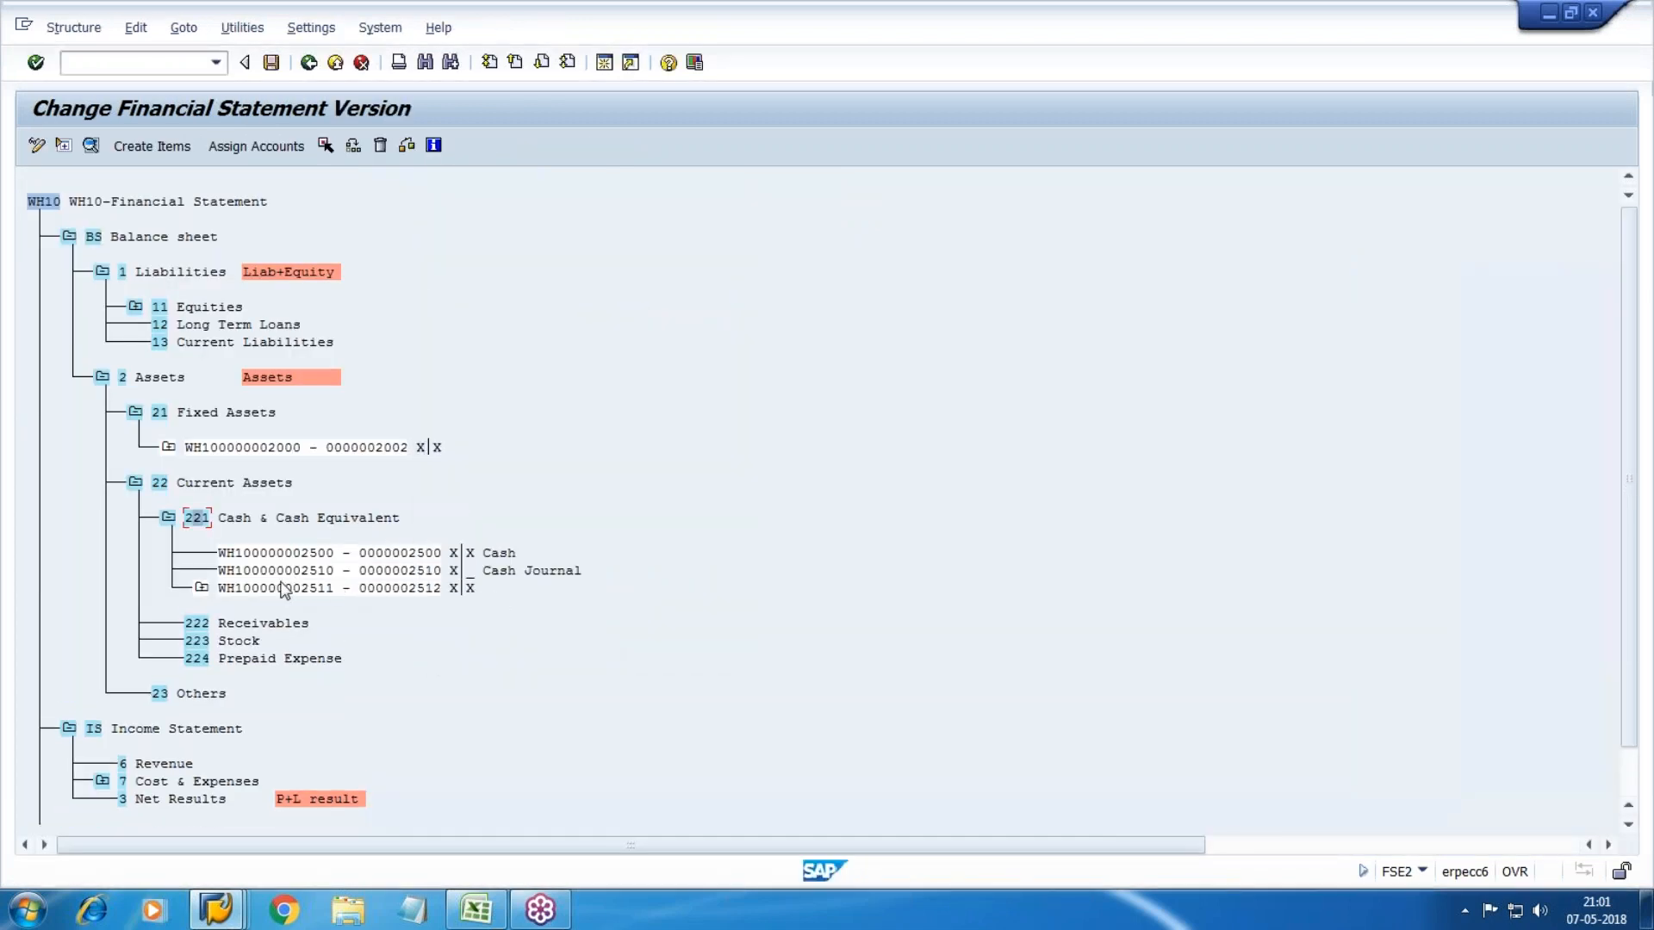
Step: Look up the SFG Stock and FG Stock accounts and enter range 2513 to 2514, debit only, for item 223 Stock
left_click(199, 644)
left_click(255, 146)
key("alt+Tab")
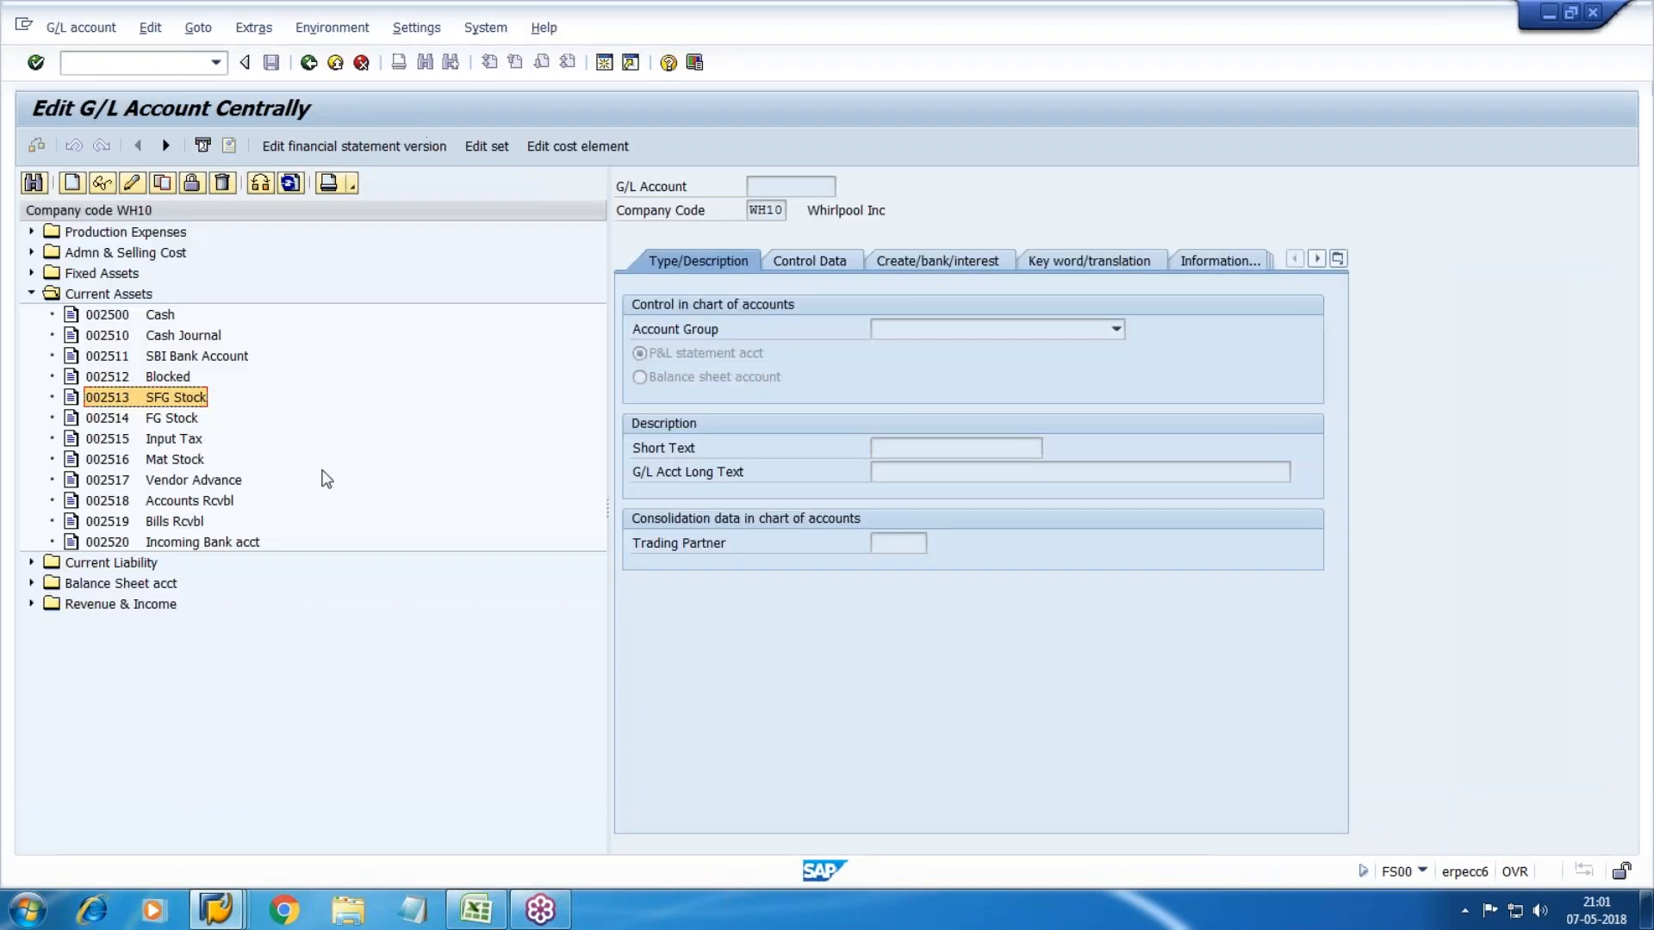
key("alt+Tab")
type("2513")
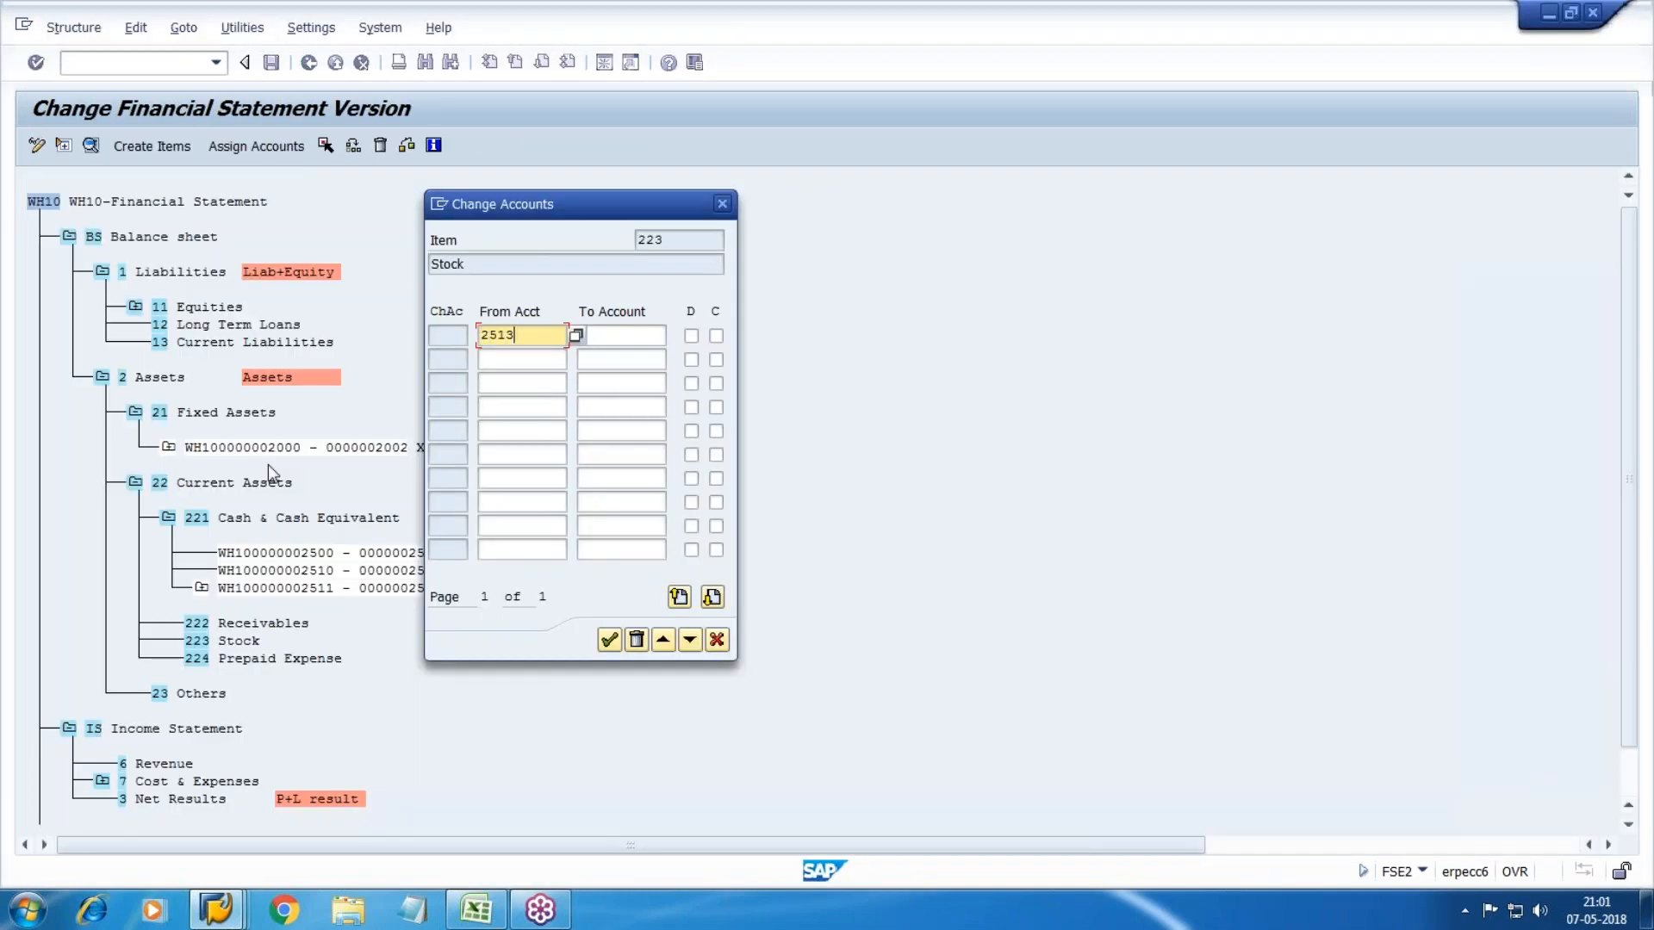
key("alt+Tab")
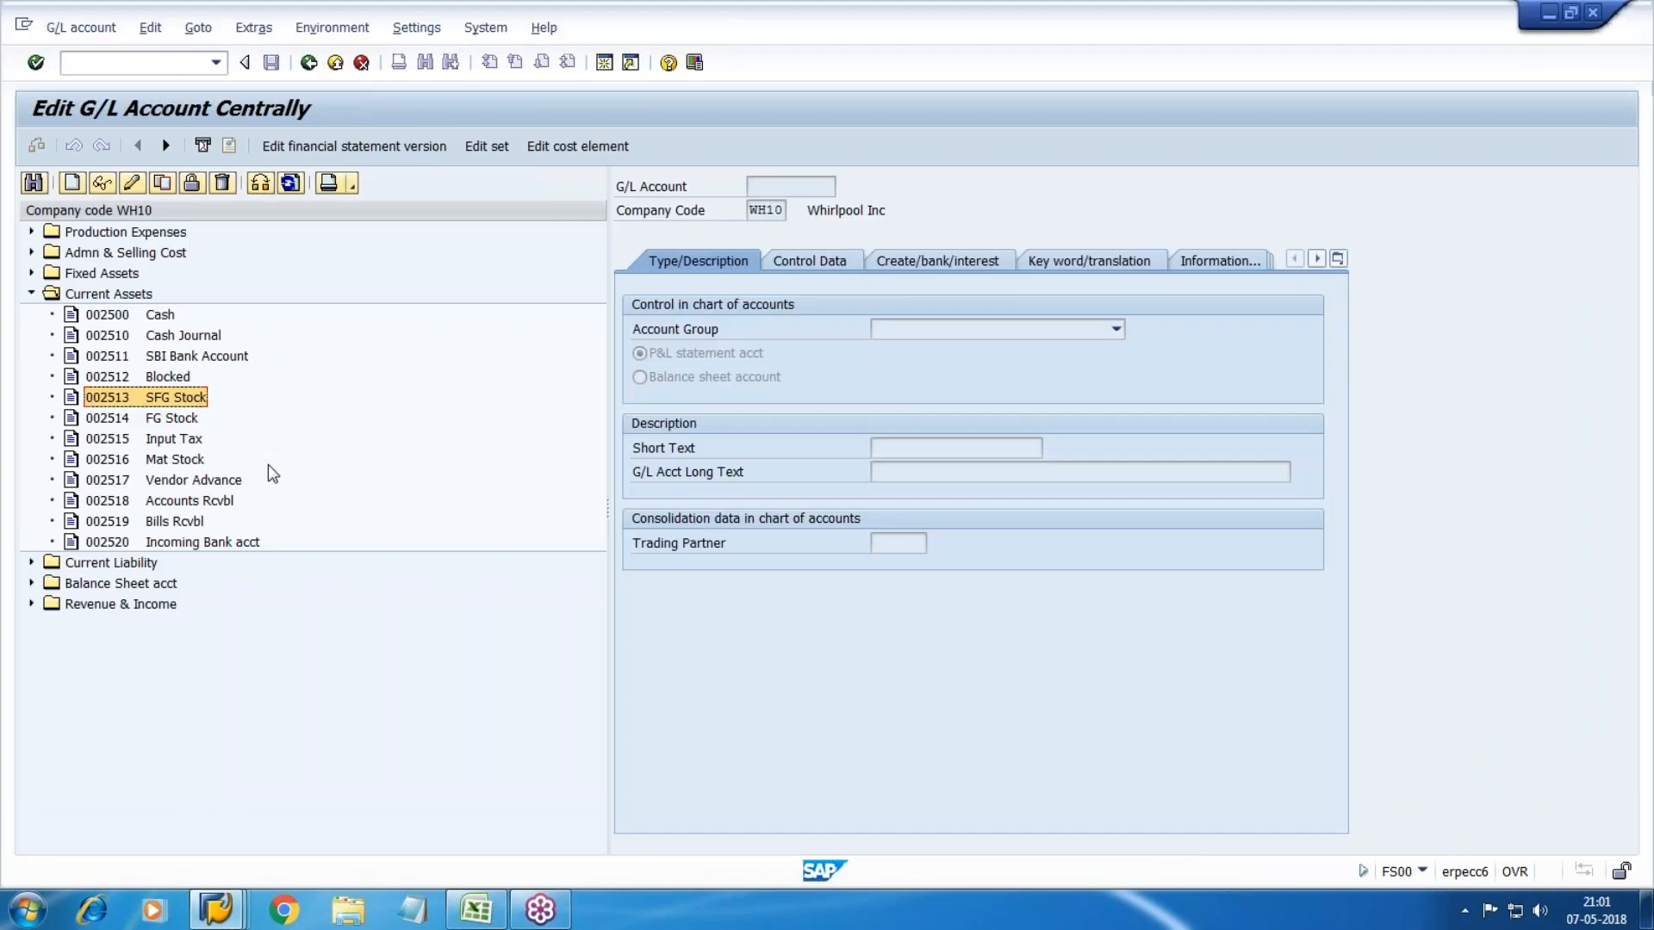
key("alt+Tab")
key("Tab")
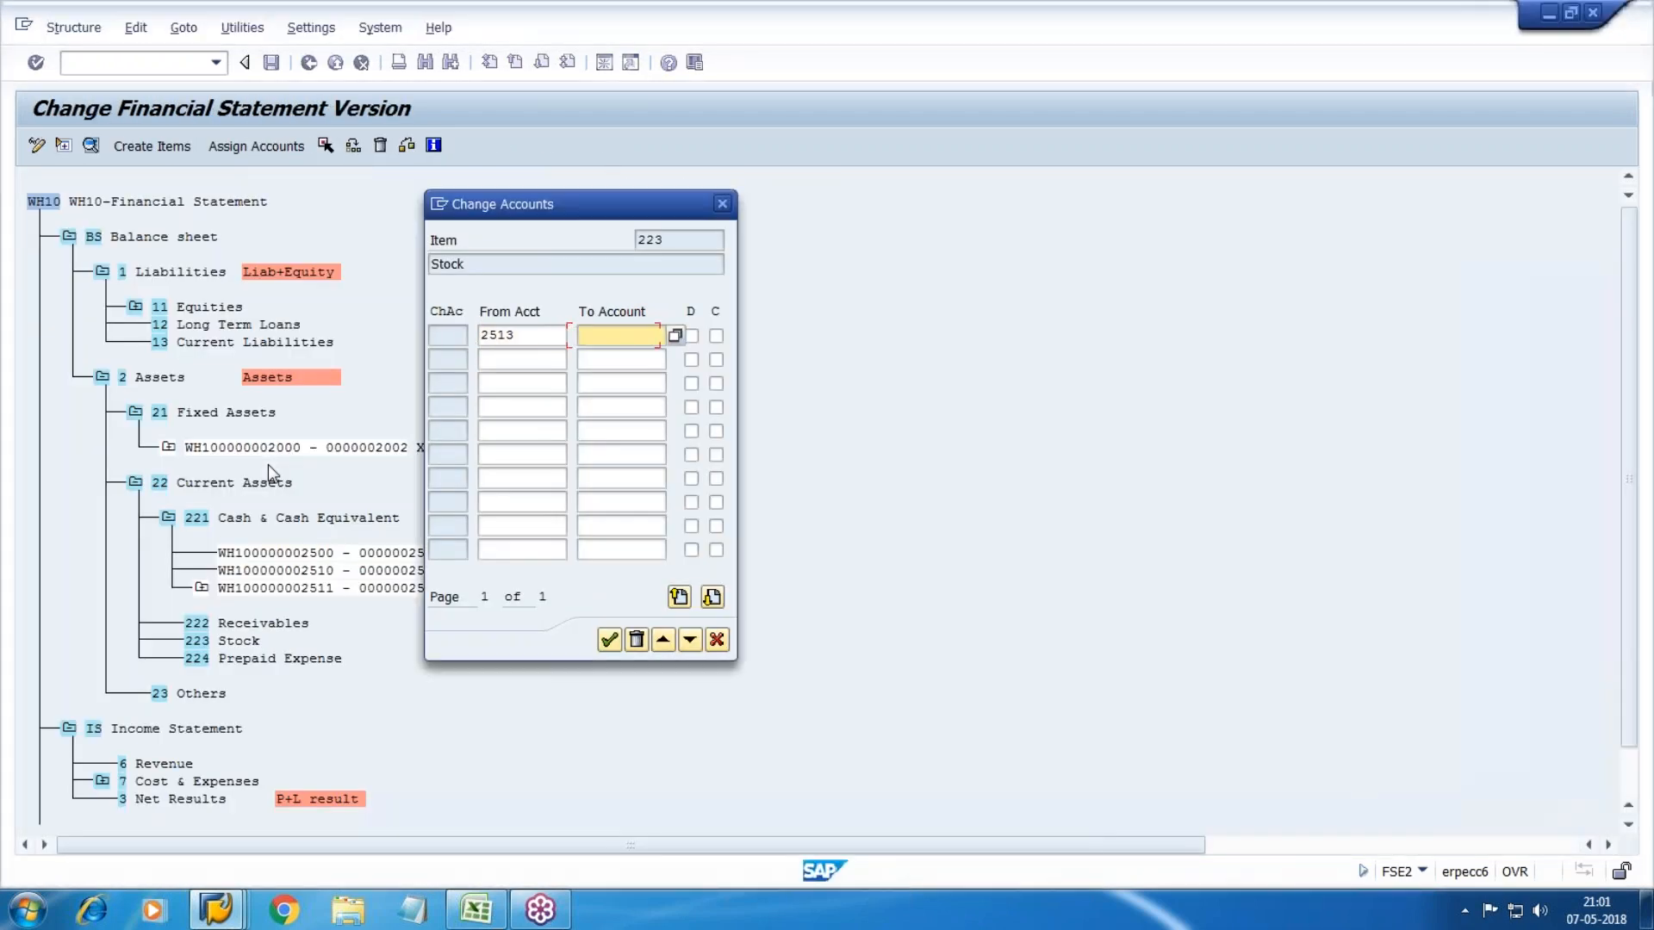
type("2514")
key("space")
key("Tab")
key("Tab")
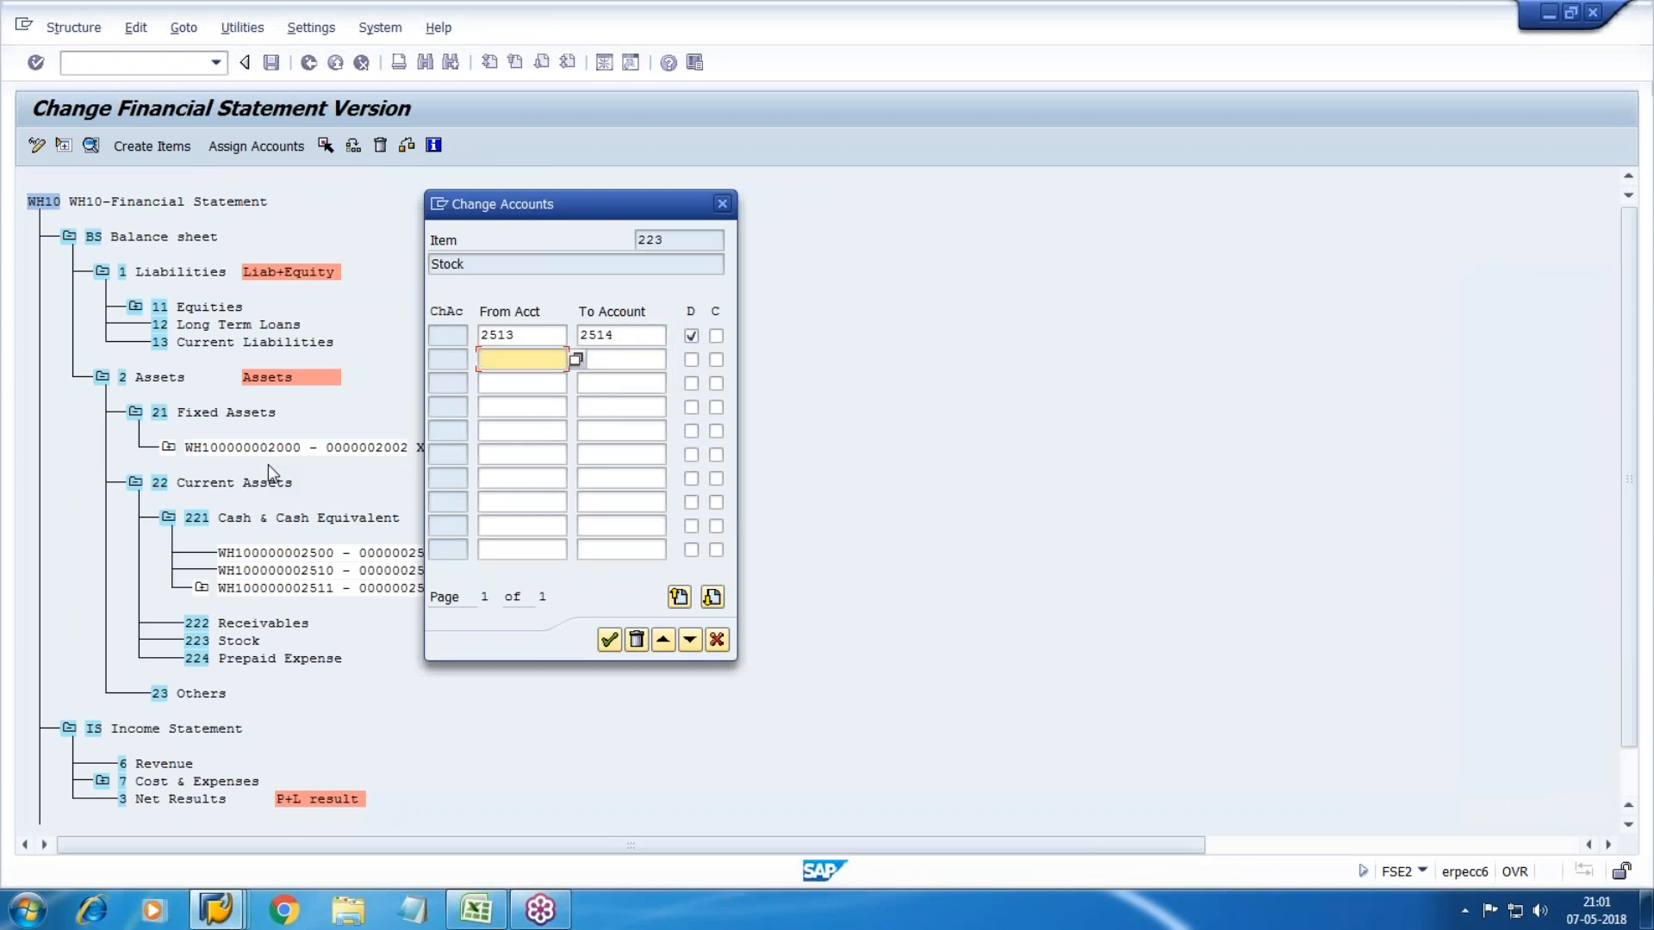
Step: Look up the Mat Stock account under Current Assets and enter 2516 as the next starting account for item 223 Stock
key("alt+Tab")
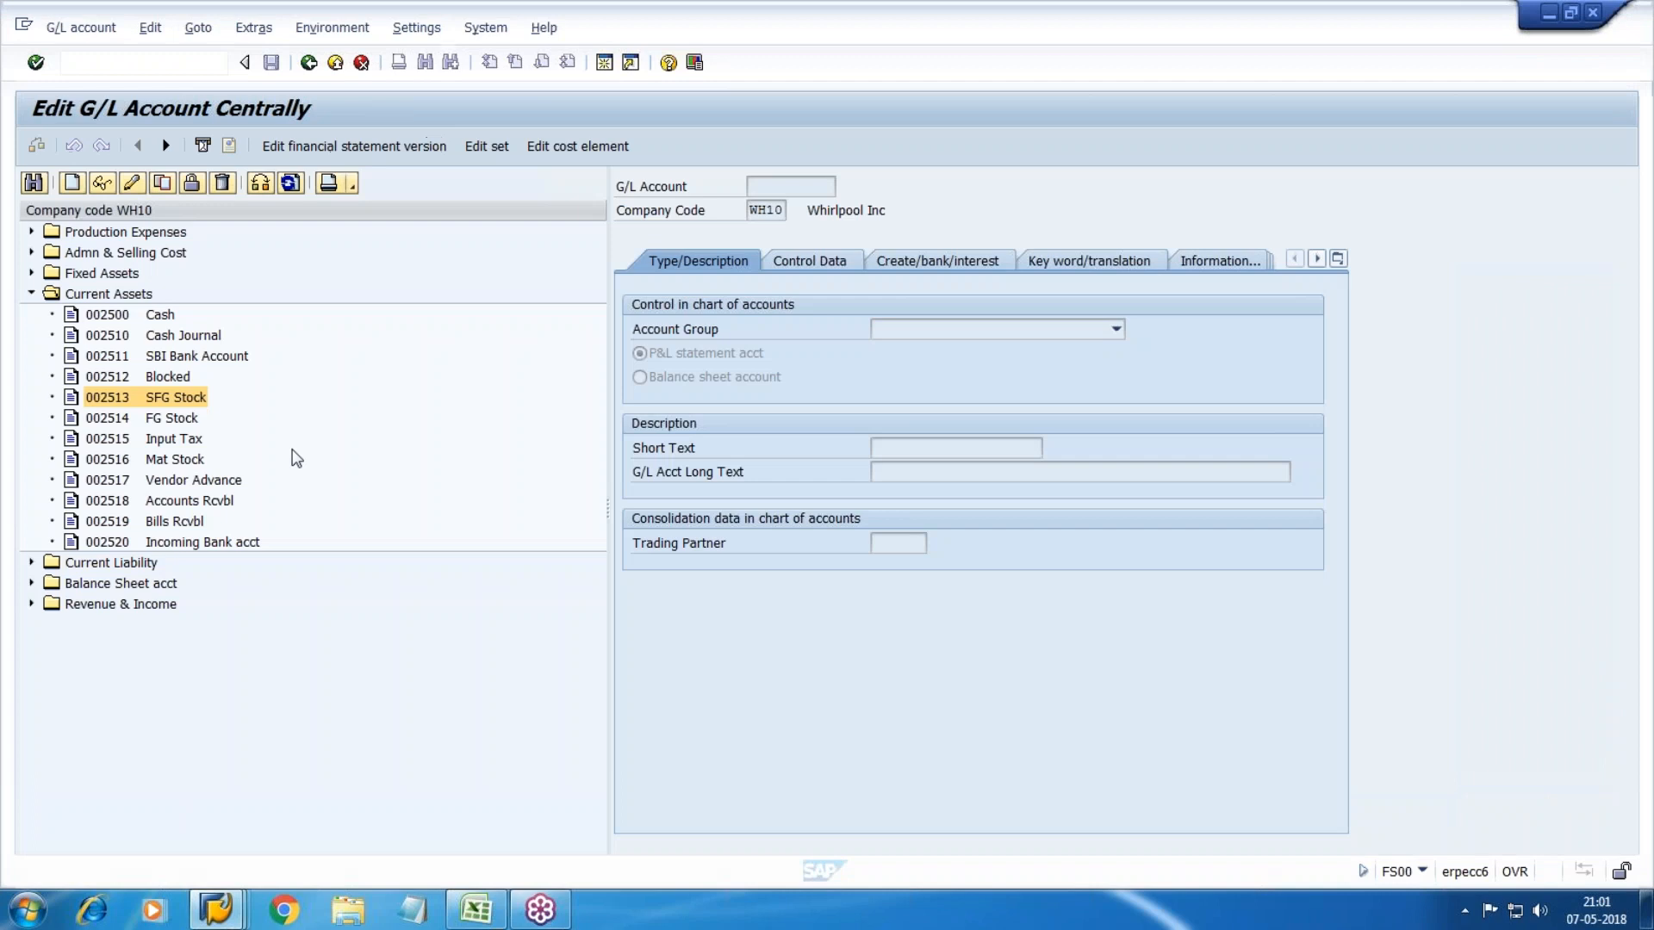
left_click(181, 461)
key("alt+Tab")
type("2516")
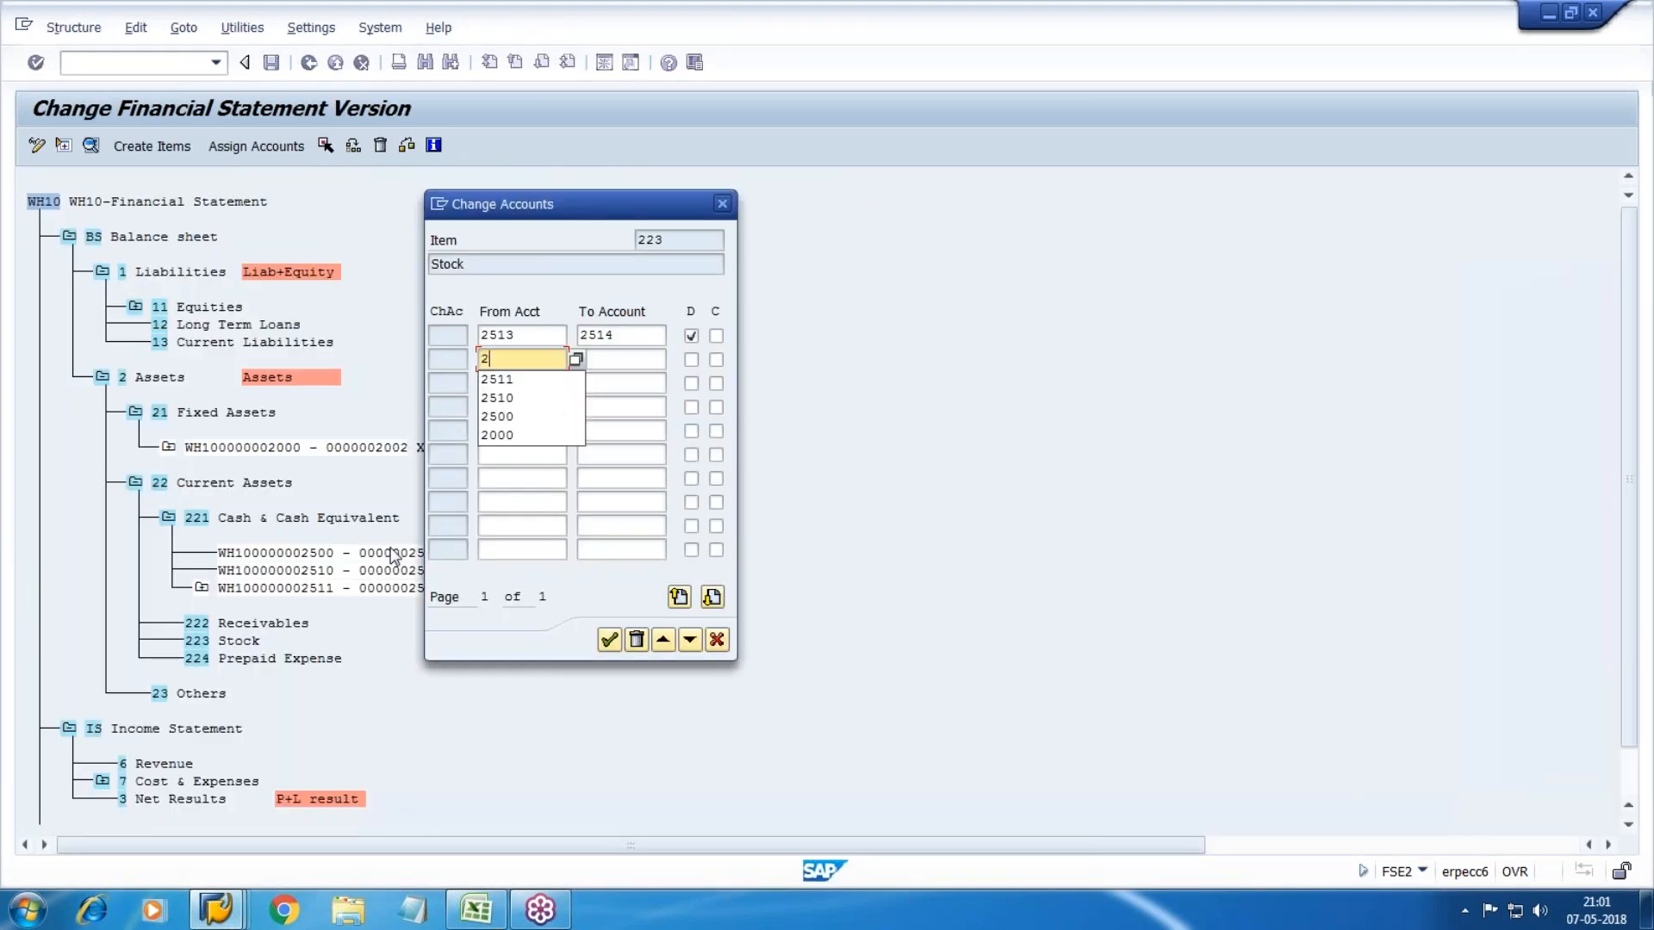
key("Tab")
key("shift+Tab")
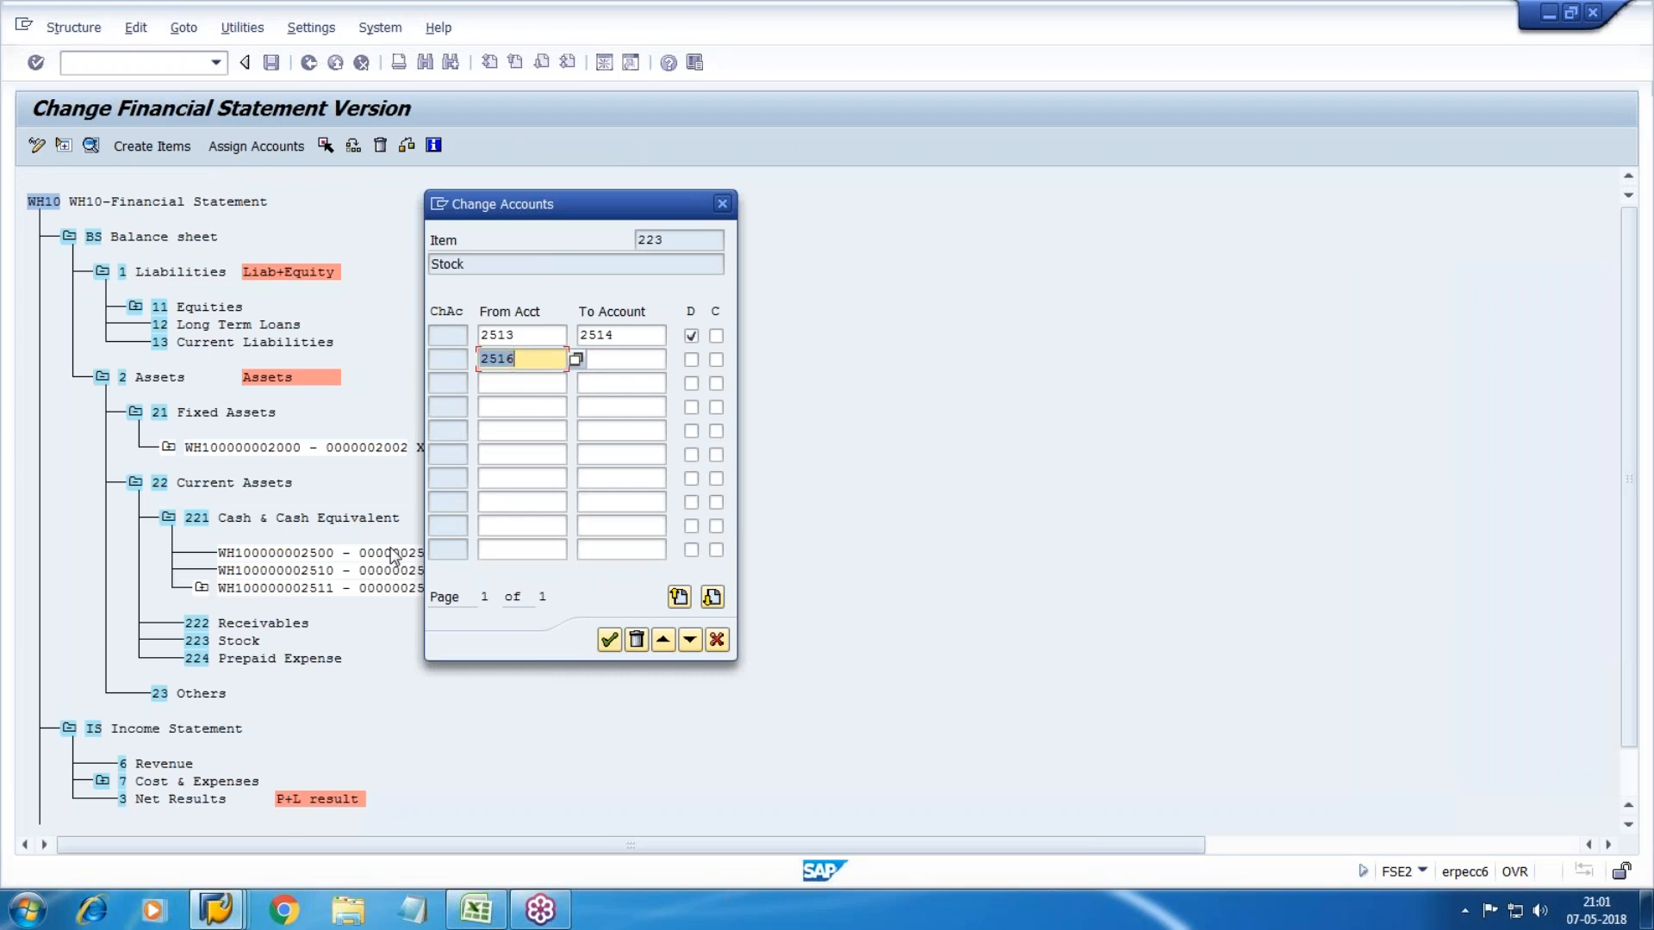
Step: Complete the new item 223 Stock row with ending account 2516, debit and credit, and confirm the assignments
key("ctrl+c")
key("Tab")
key("ctrl+v")
key("Tab")
key("space")
key("Tab")
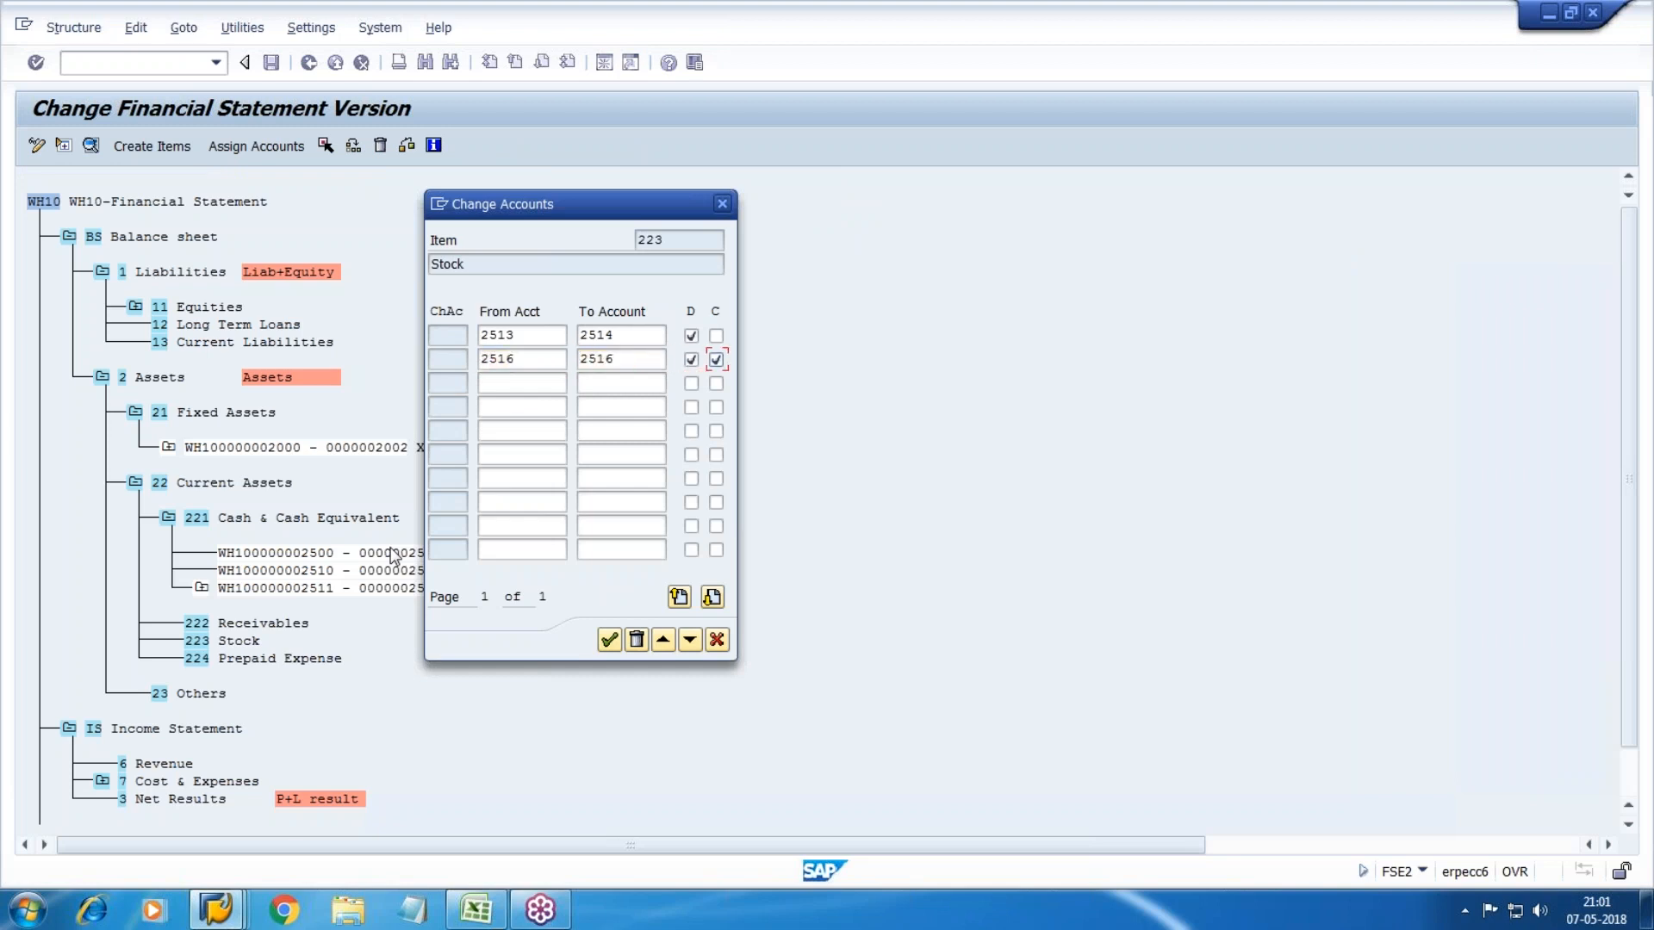
left_click(609, 639)
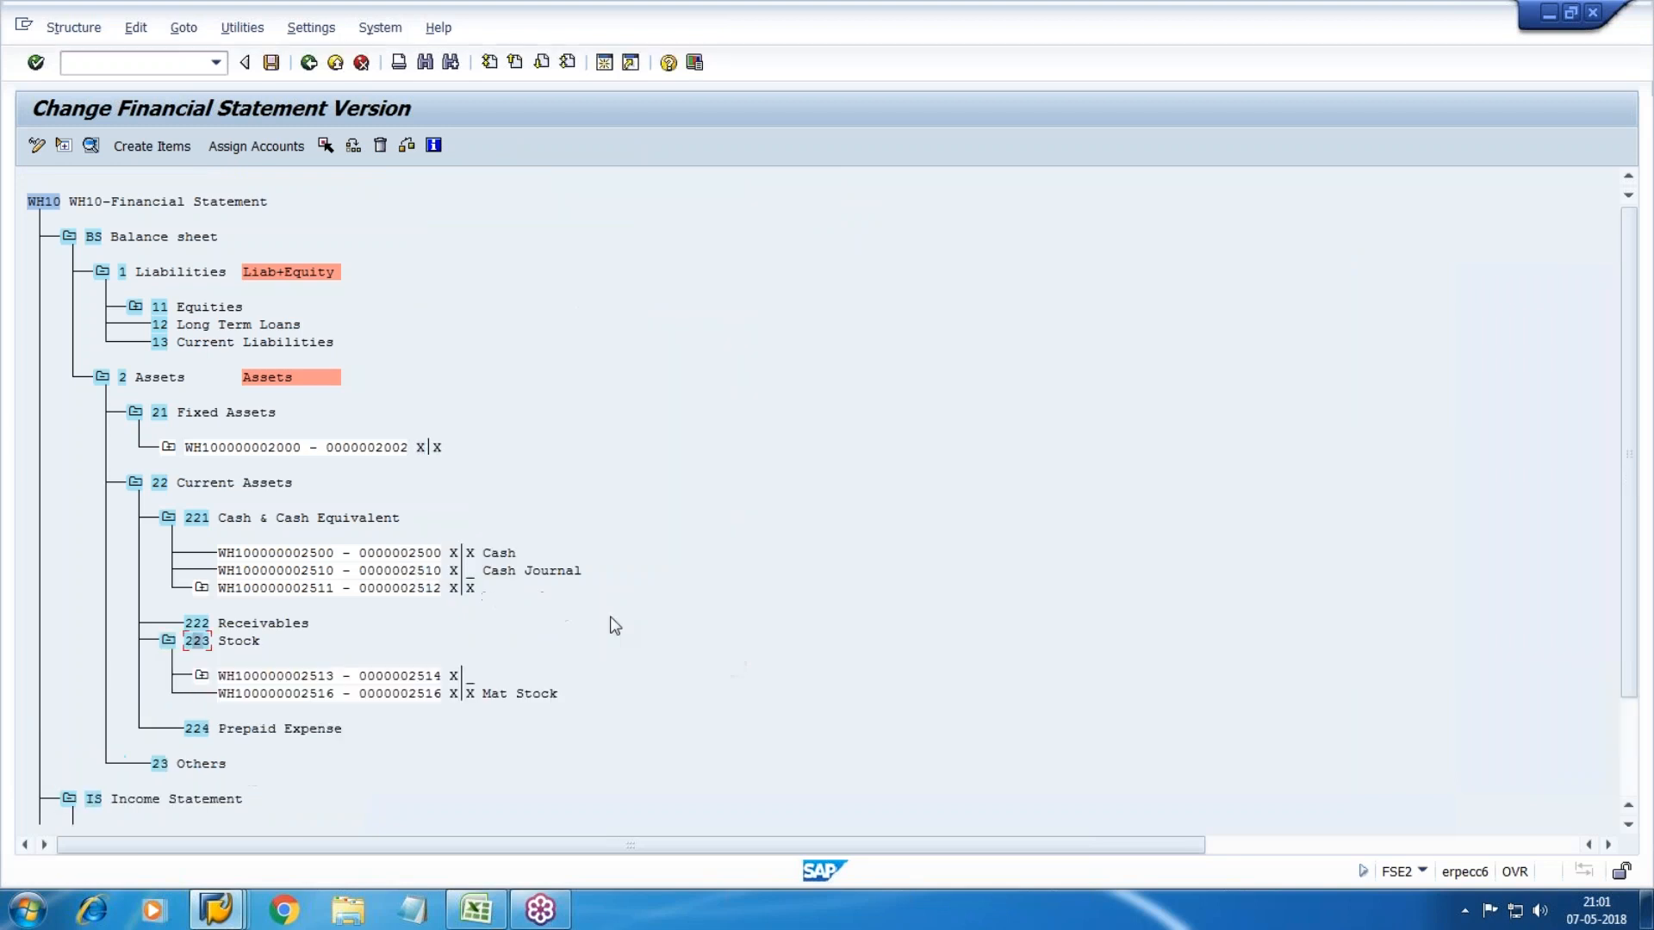
Step: Go through the Current Assets accounts from Blocked to Input Tax in the G/L account list to find the next unassigned one
key("alt+Tab")
left_click(172, 376)
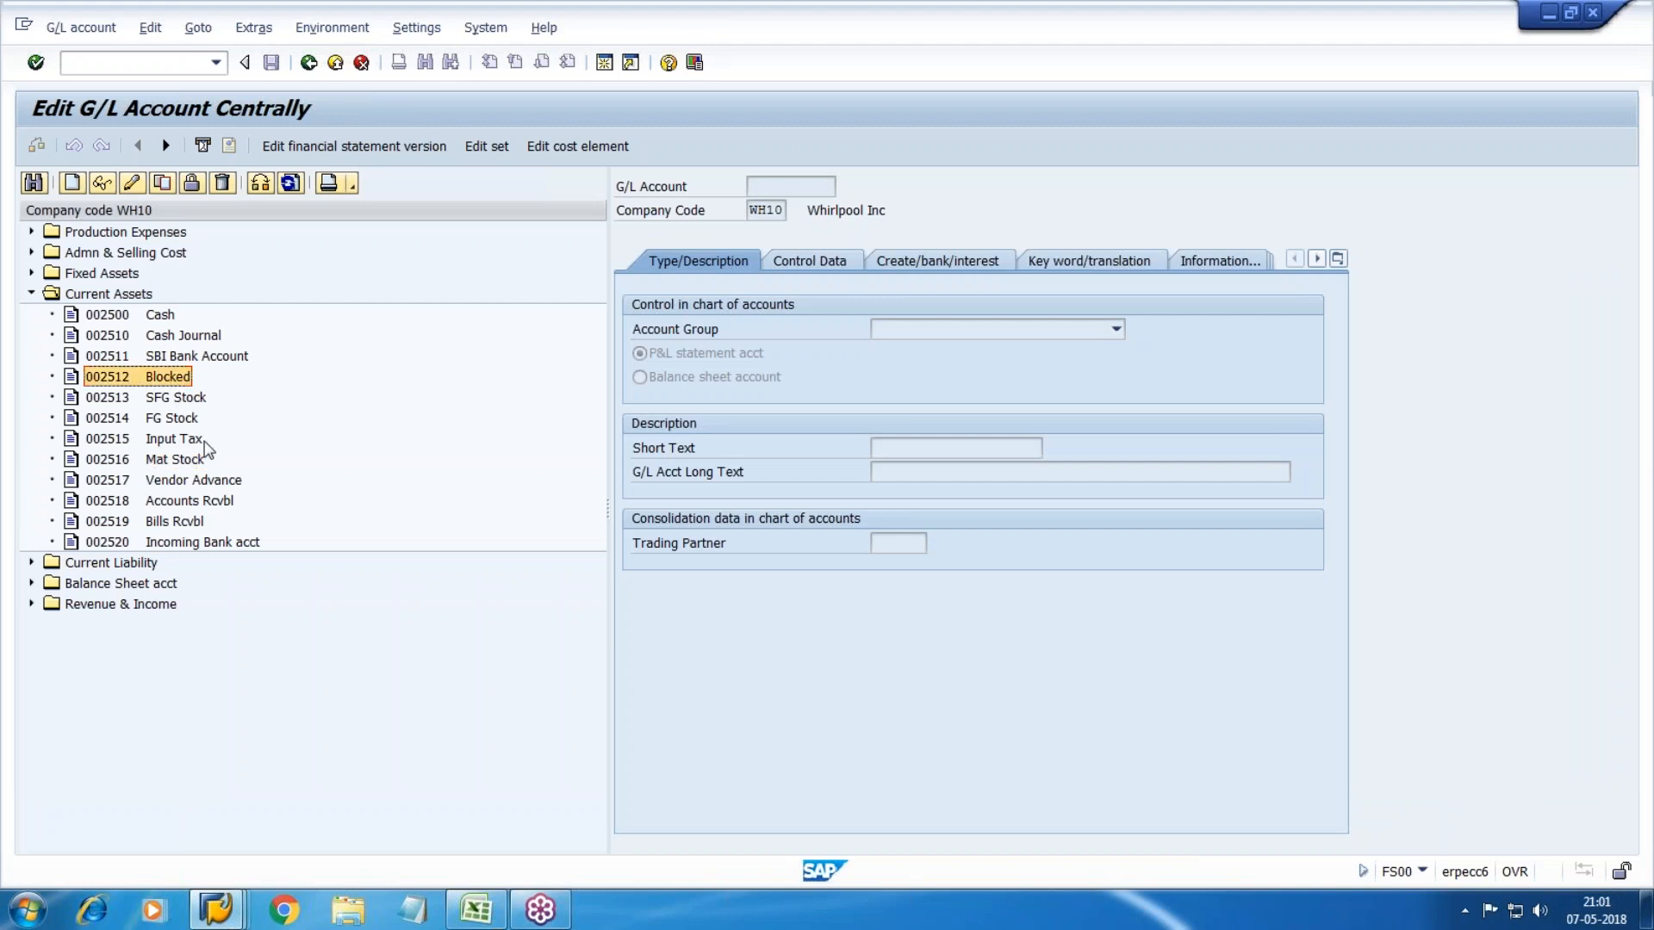
left_click(165, 401)
left_click(165, 418)
left_click(177, 440)
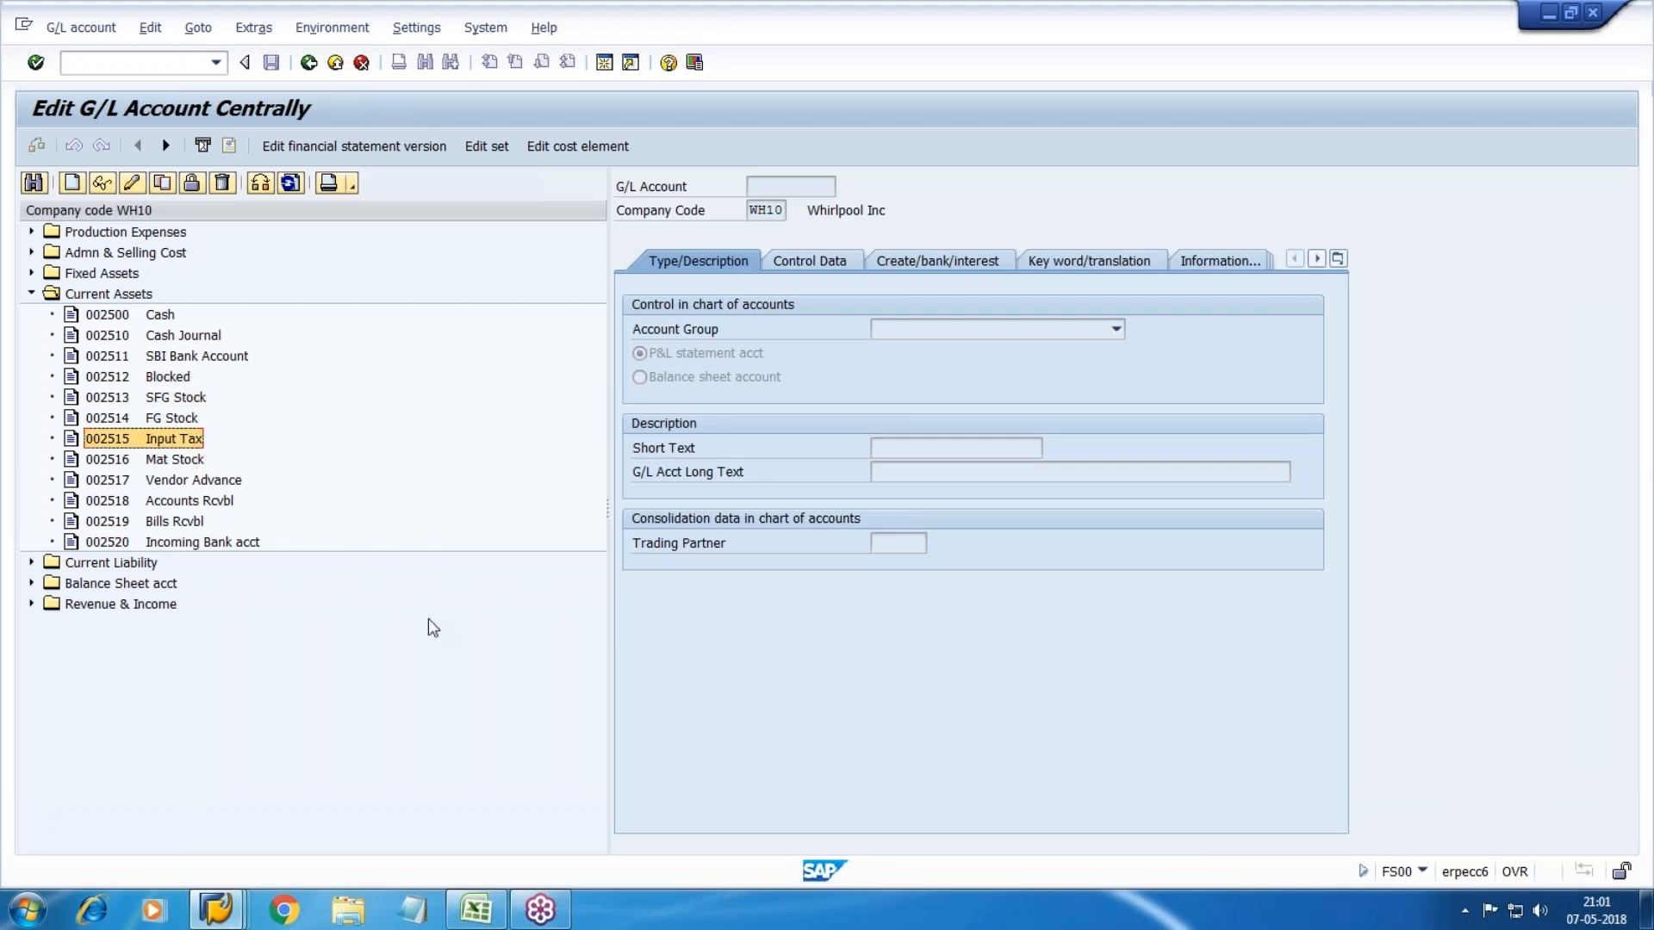
Step: Start assigning accounts to item 224 Prepaid Expense and go back to the G/L account list to check the account number
key("alt+Tab")
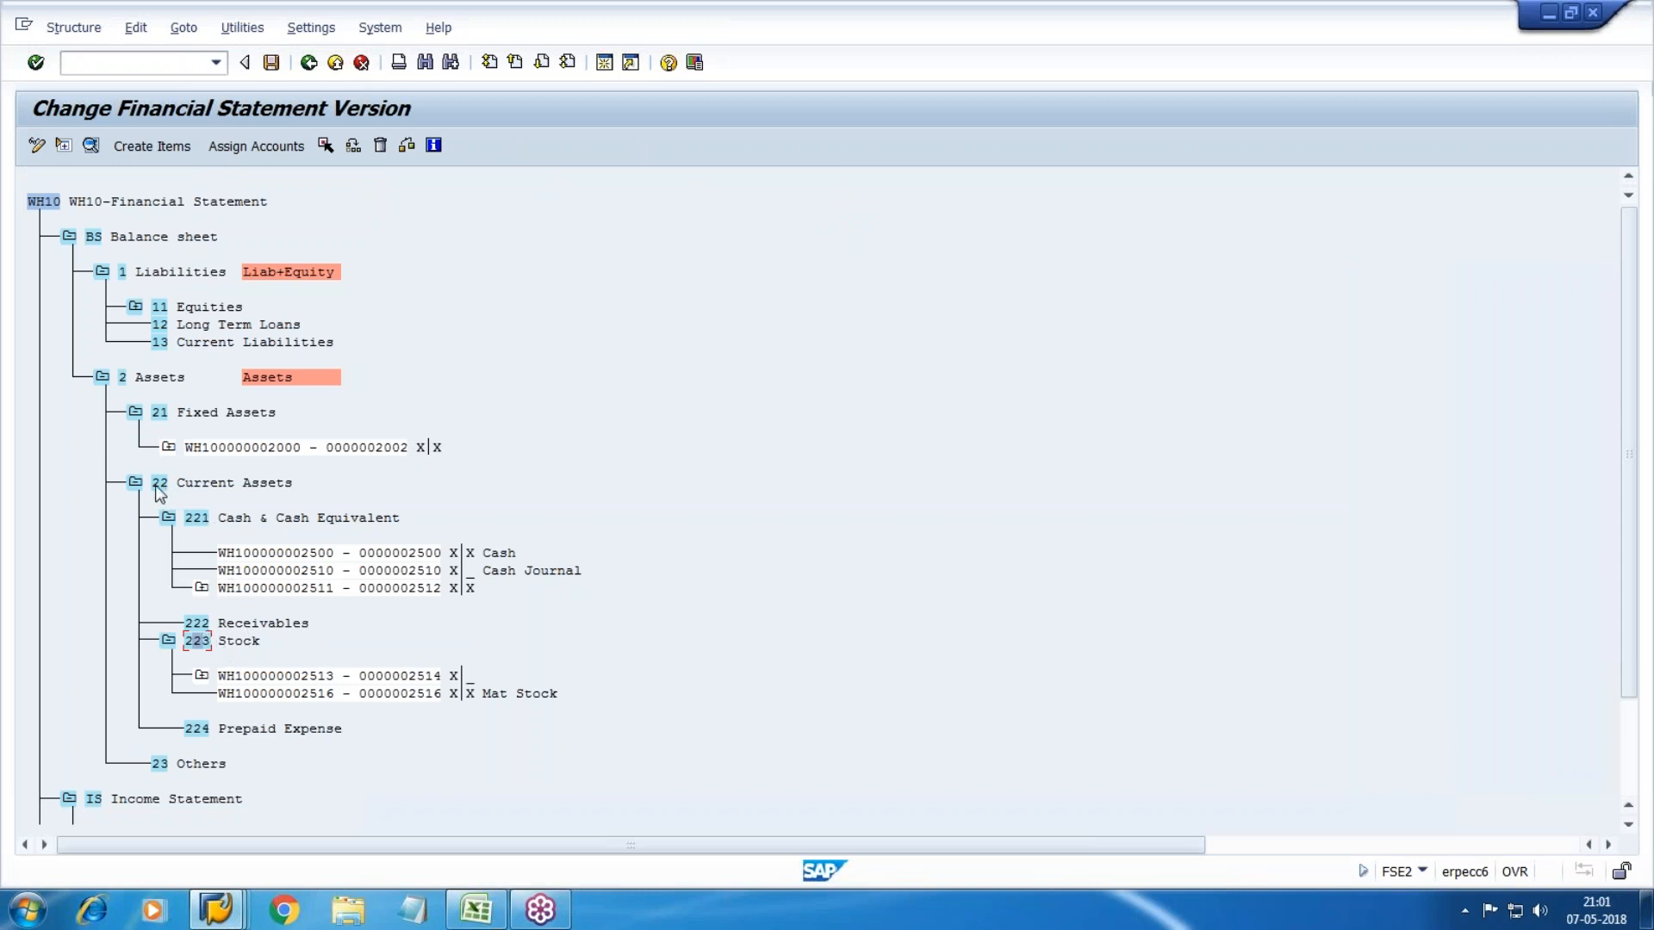
left_click(213, 482)
left_click(203, 734)
left_click(256, 146)
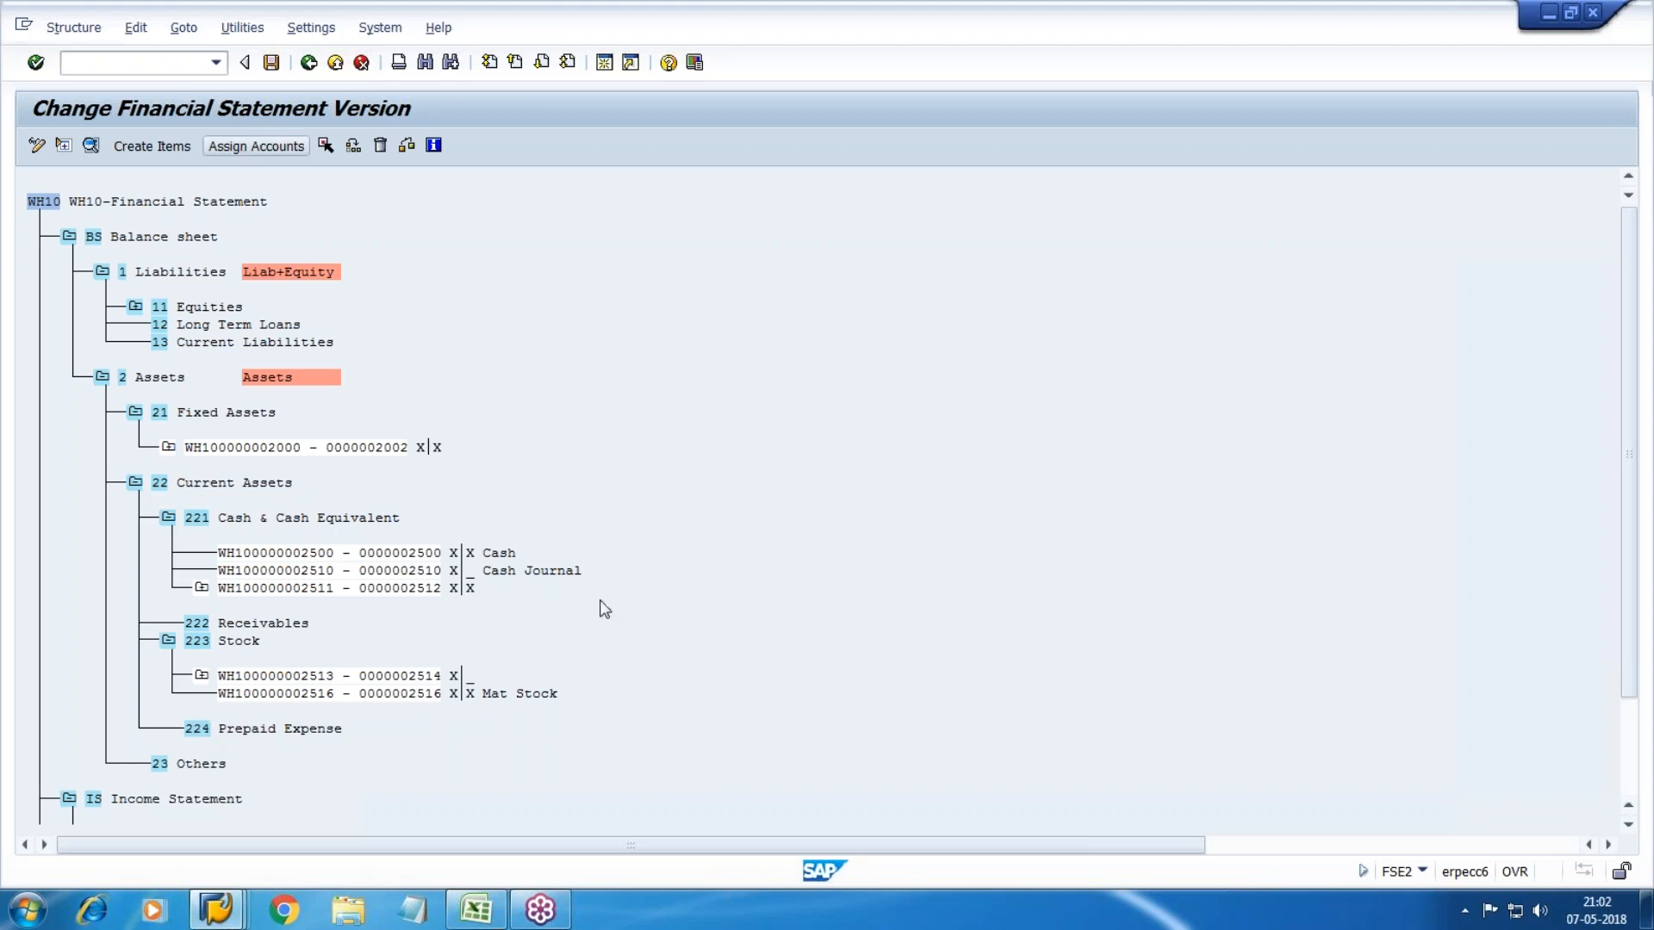
key("alt+Tab")
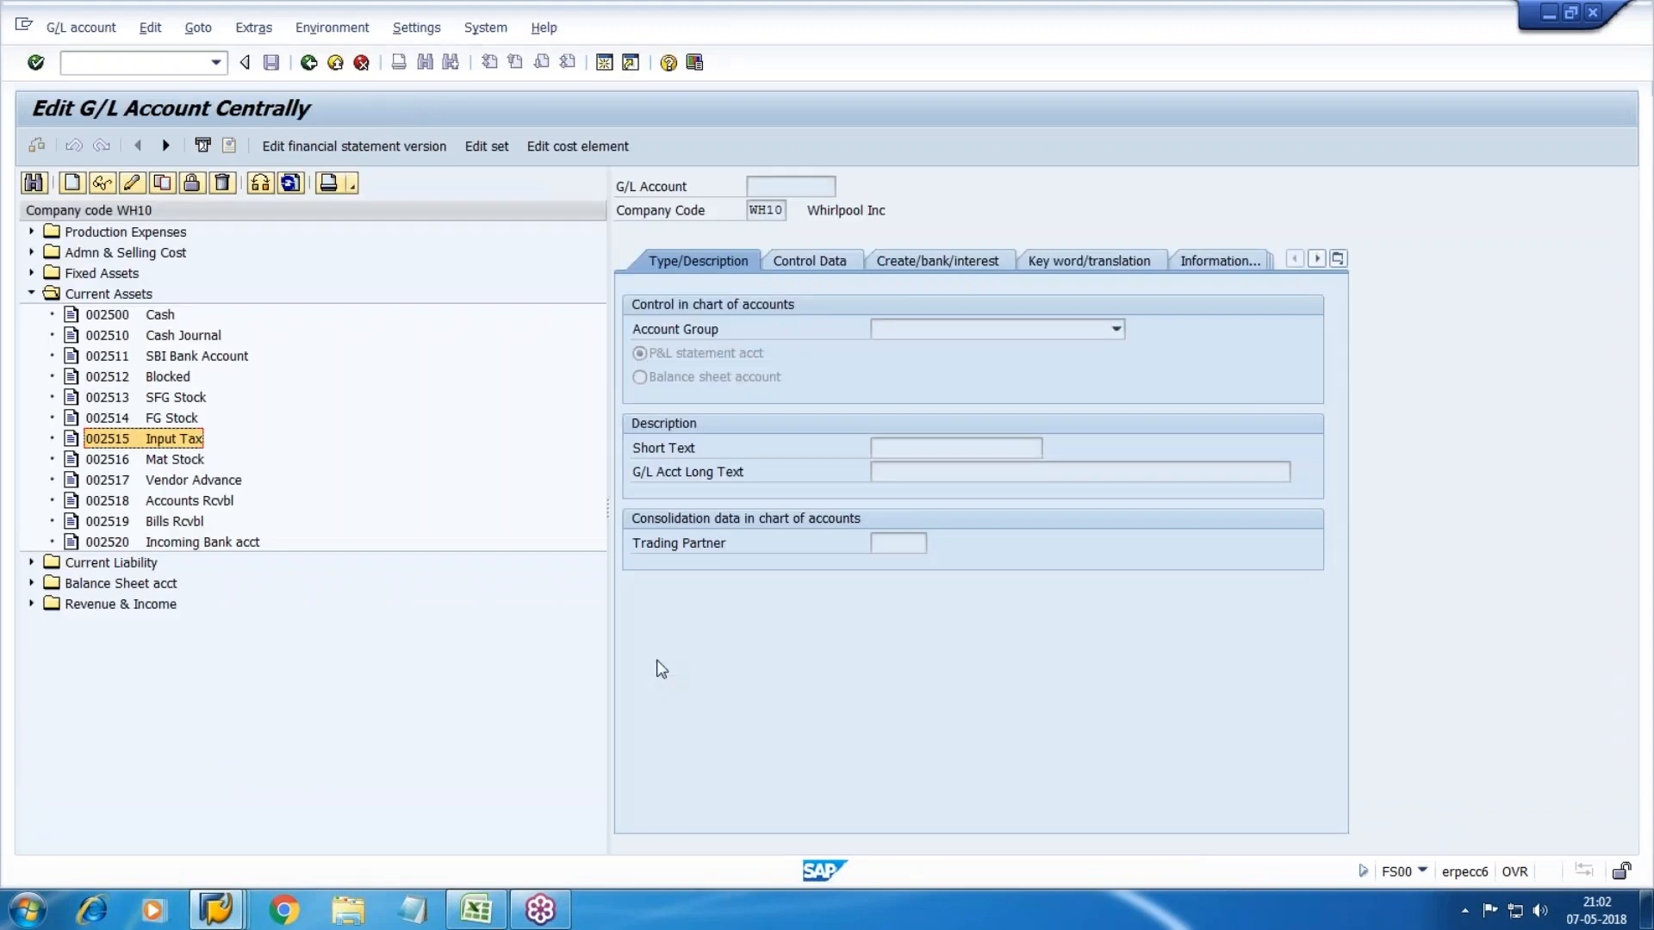
Step: Assign account 2515 to item 224 Prepaid Expense for debit balances only
key("alt+Tab")
type("2515")
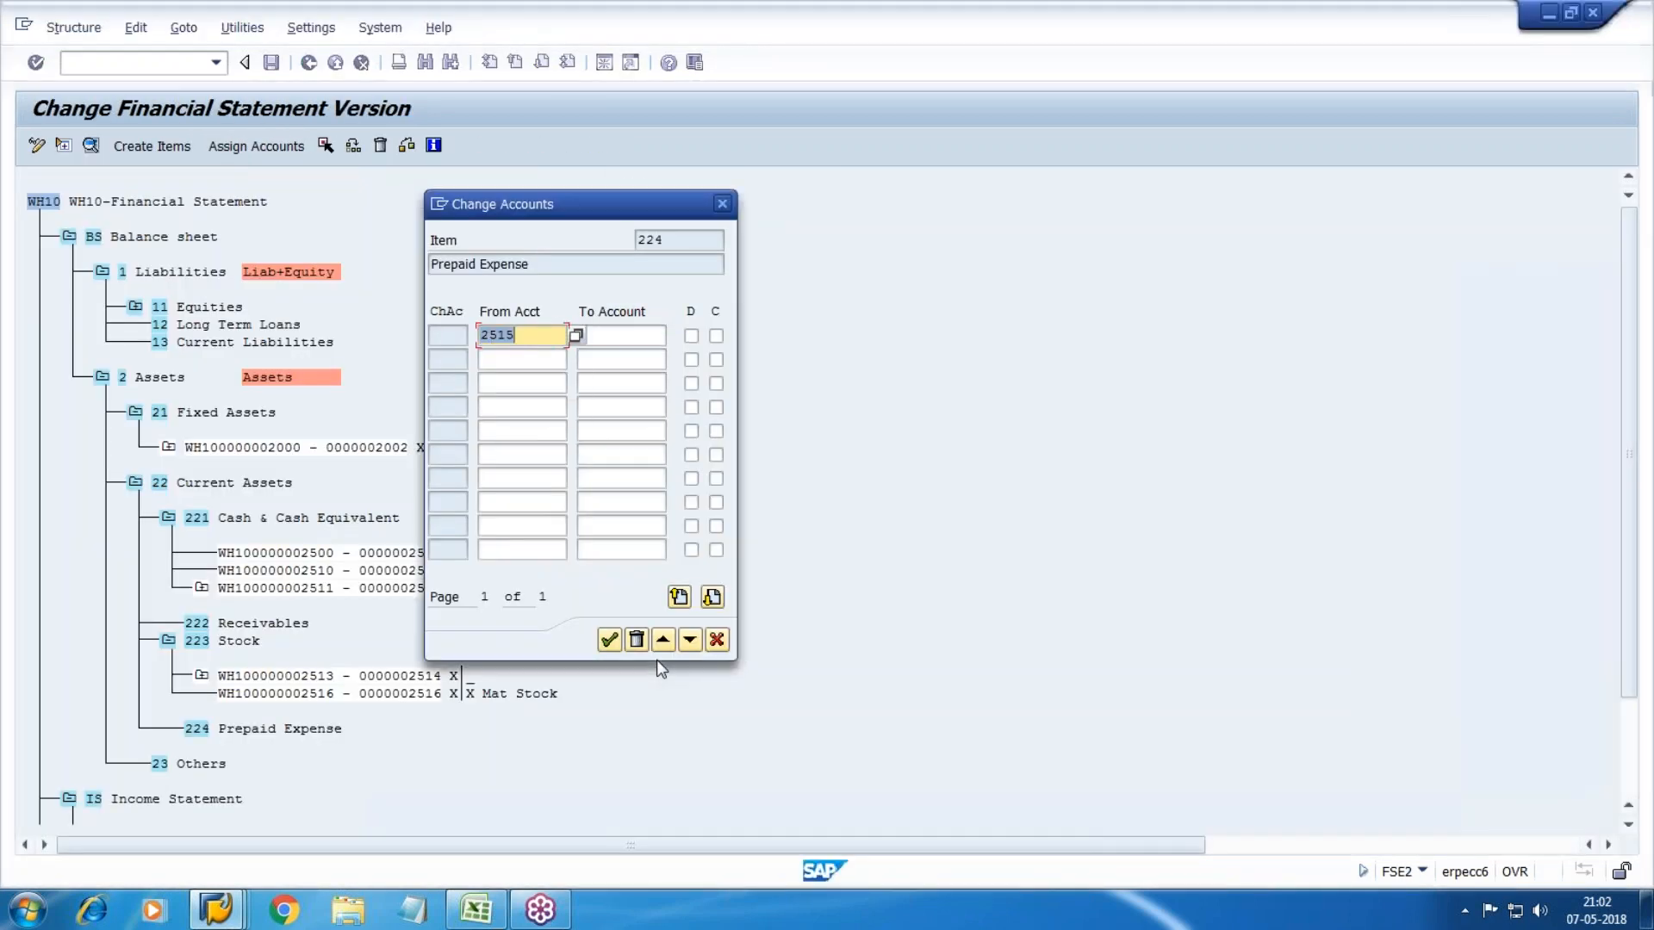
key("Tab")
type("2515")
key("Tab")
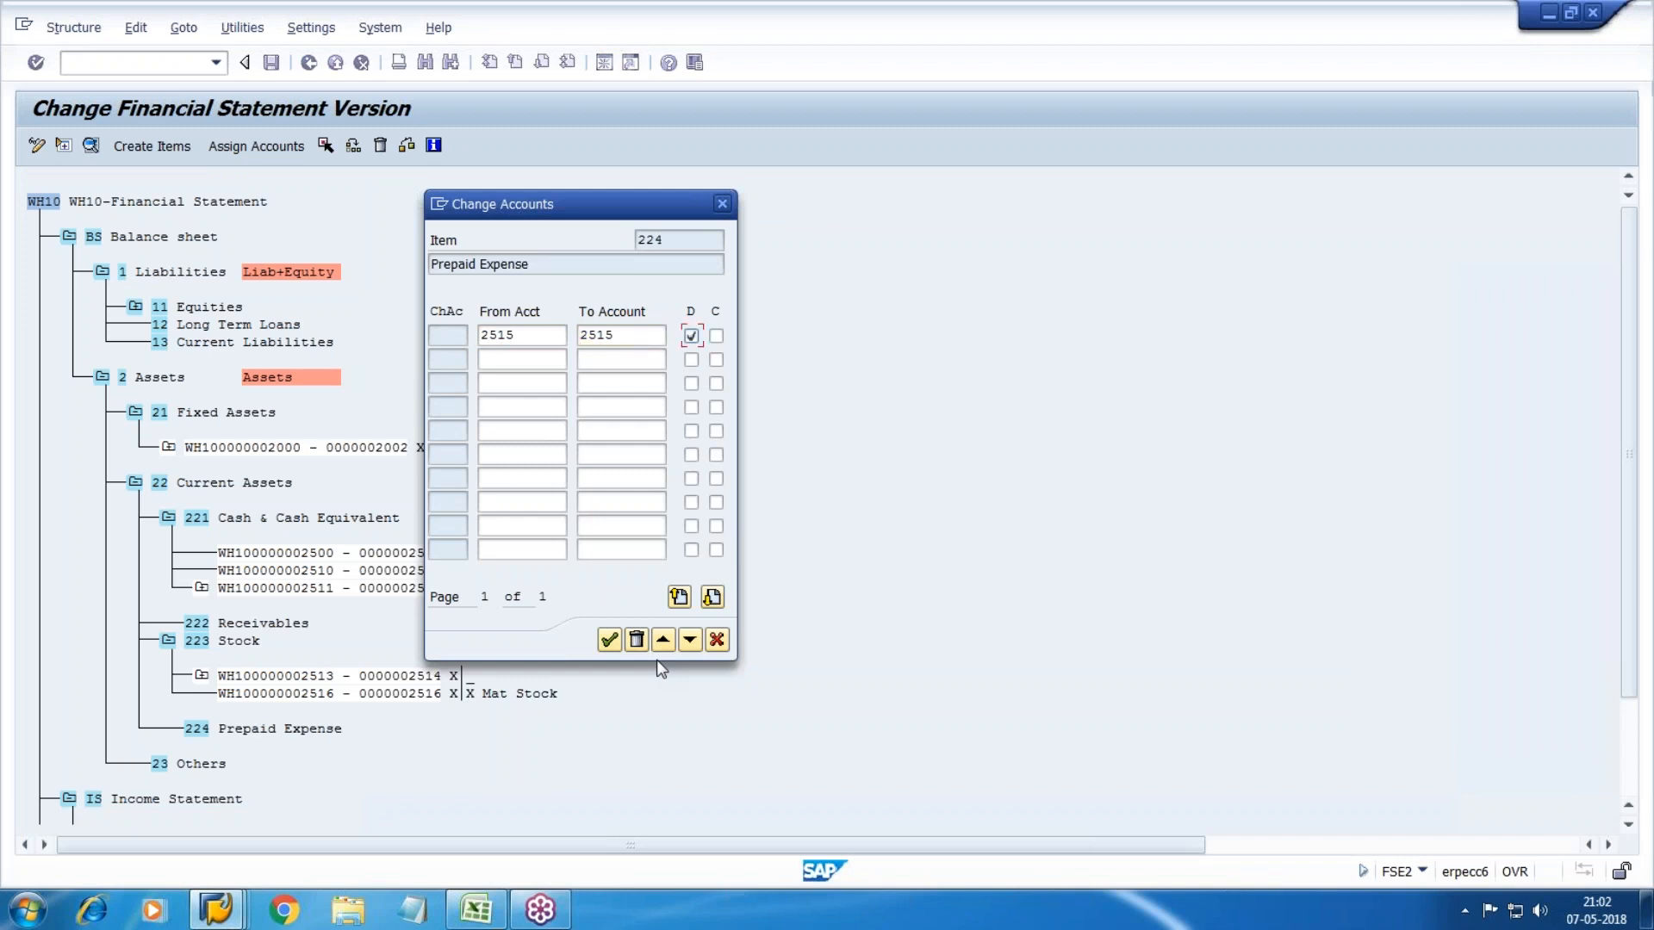
left_click(607, 640)
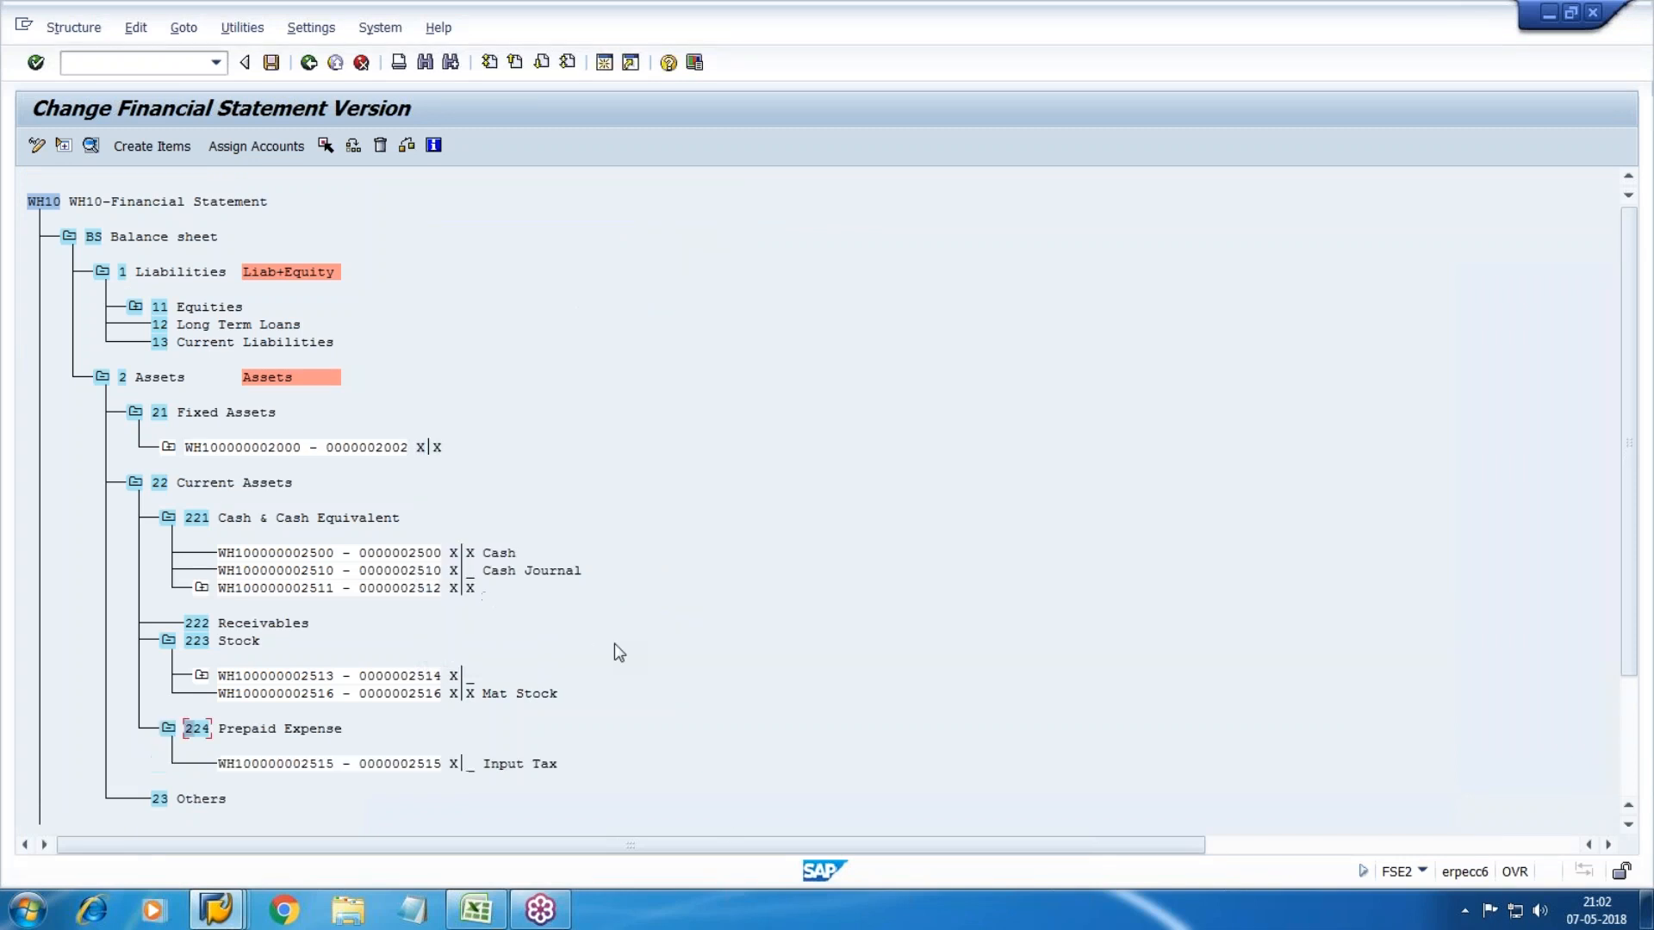
Step: Look up Mat Stock and Vendor Advance in the G/L account list and review the statement's current asset items for a suitable assignment
key("alt+Tab")
left_click(166, 461)
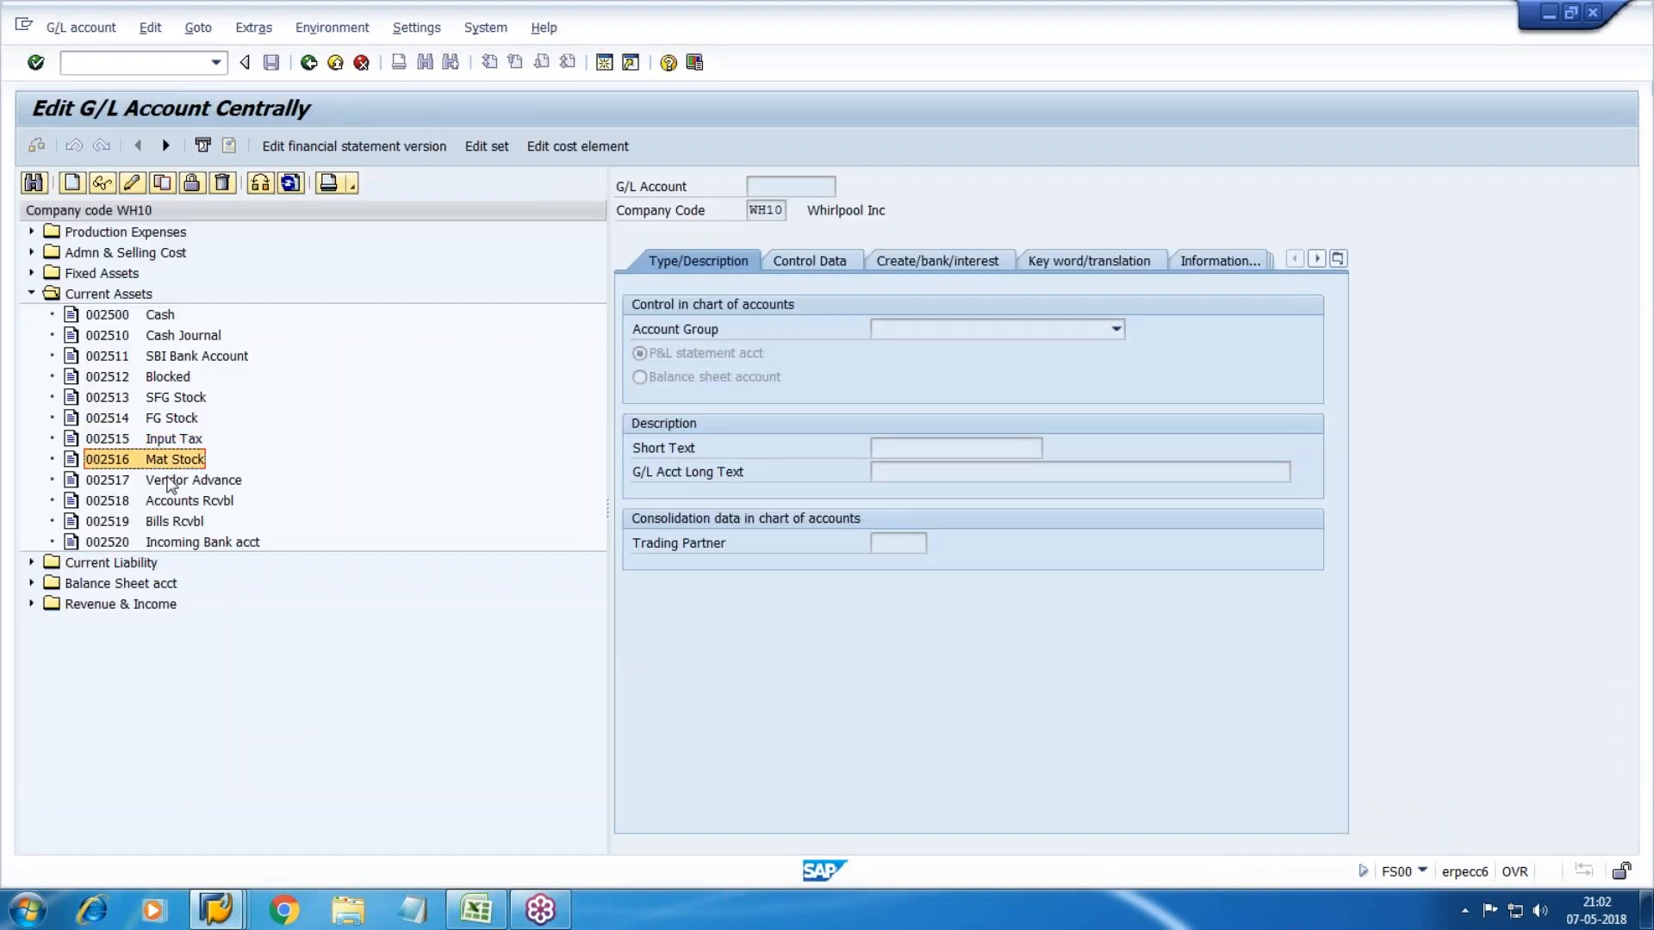
left_click(169, 482)
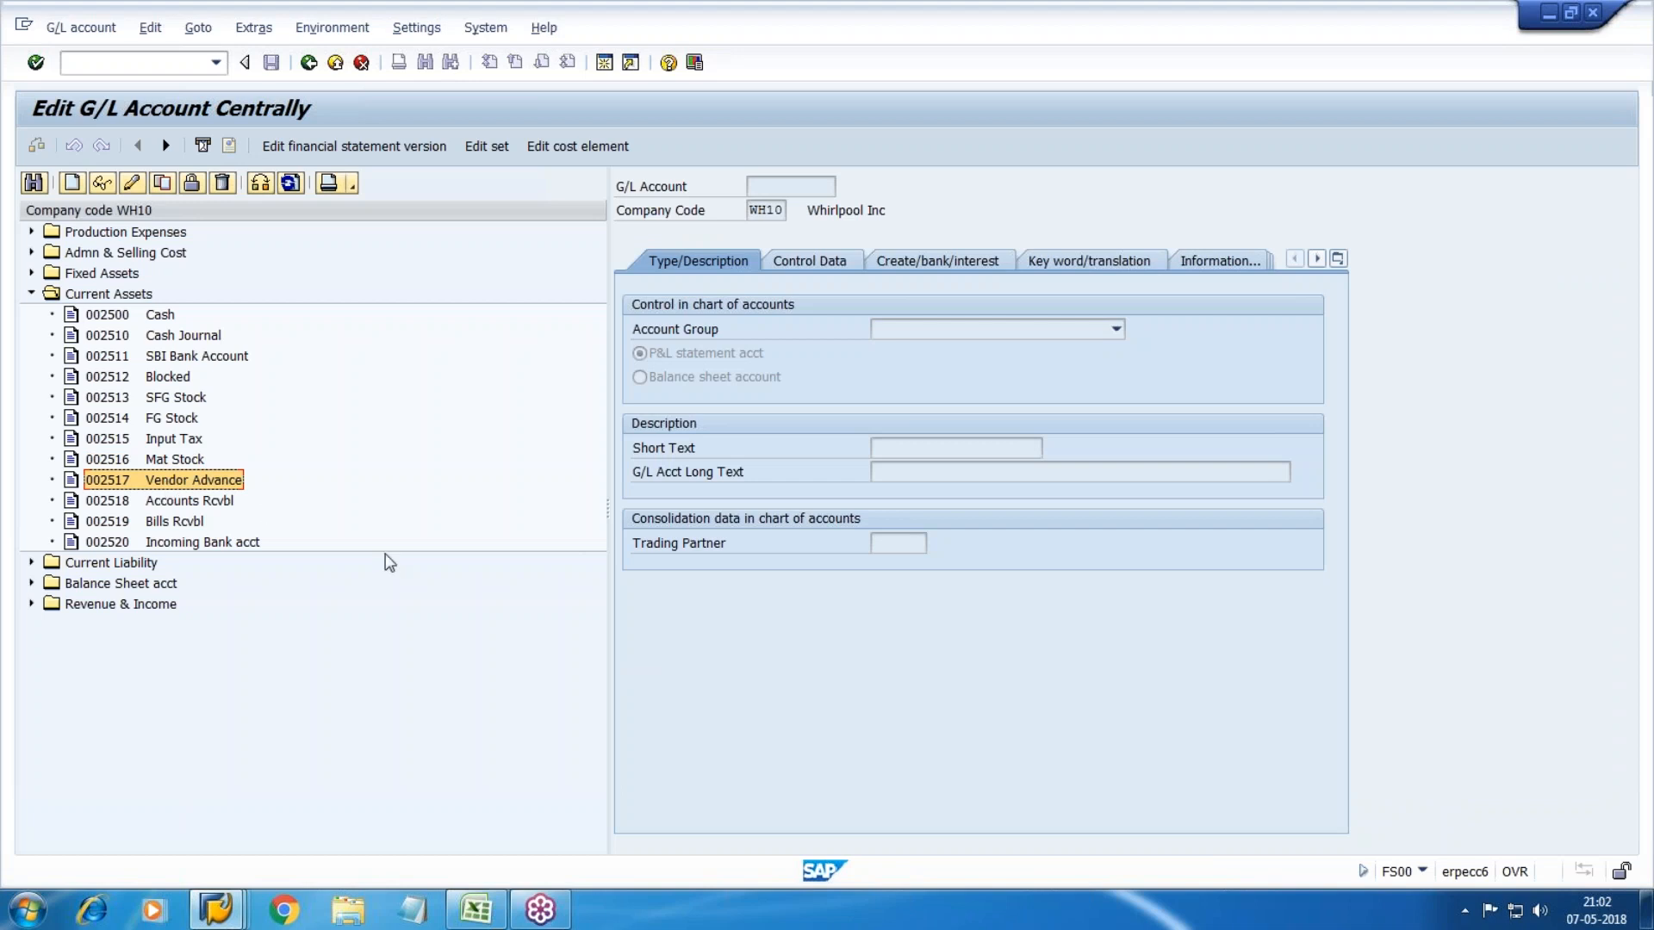
key("alt+Tab")
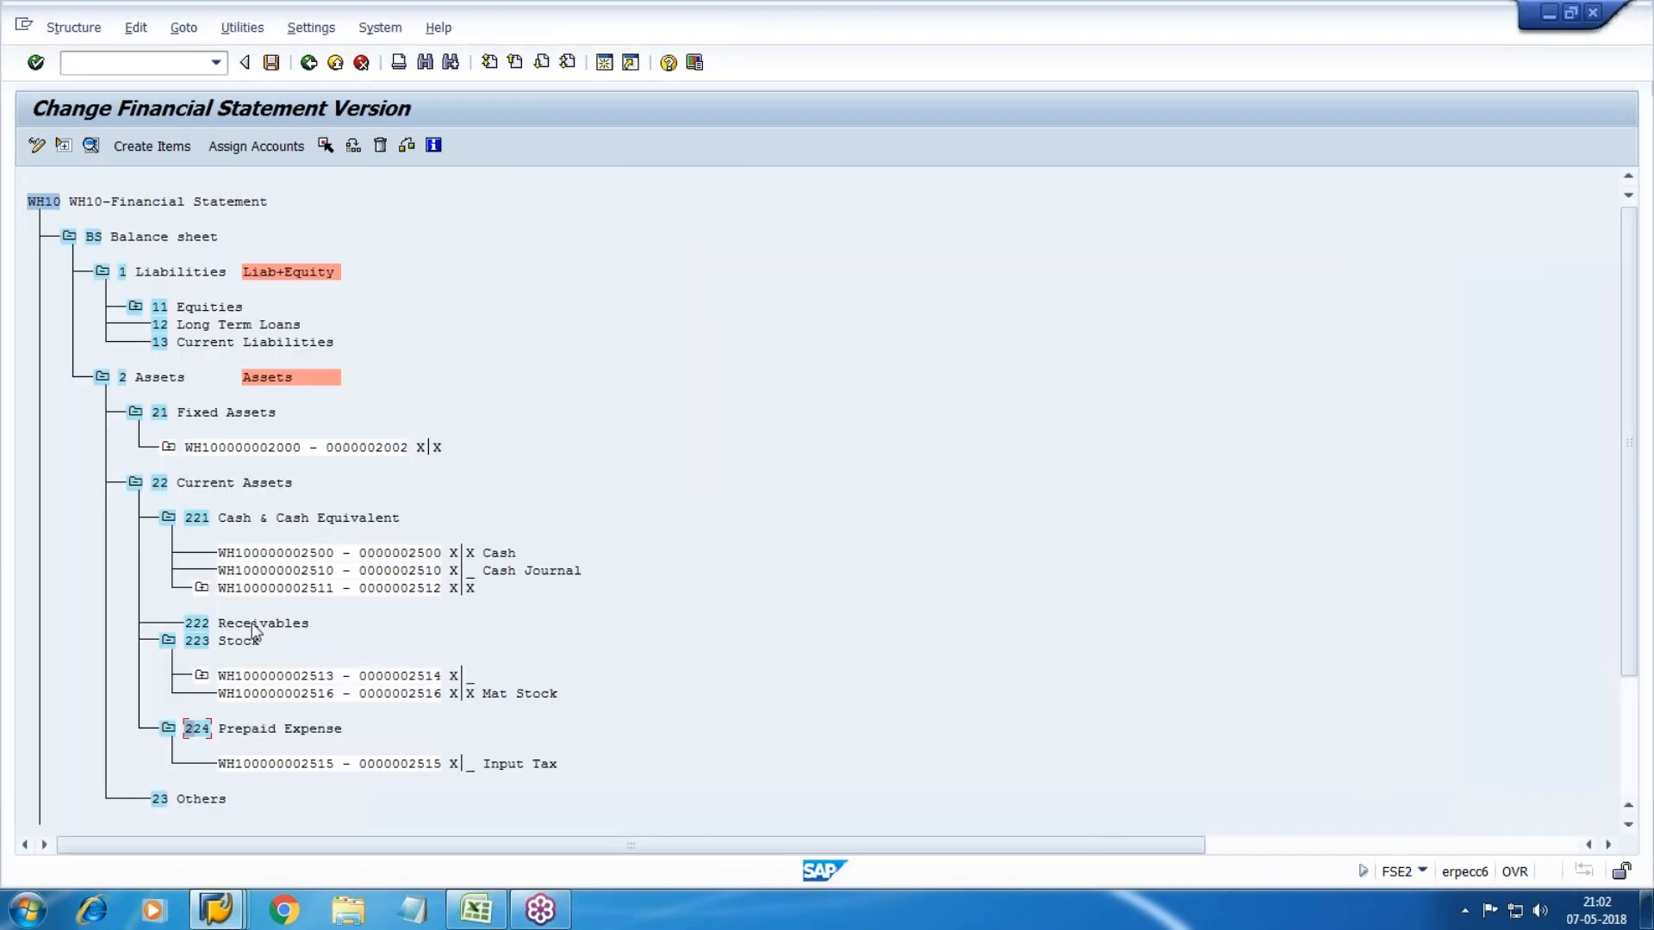
left_click(243, 655)
scroll(243, 659, "down", 2)
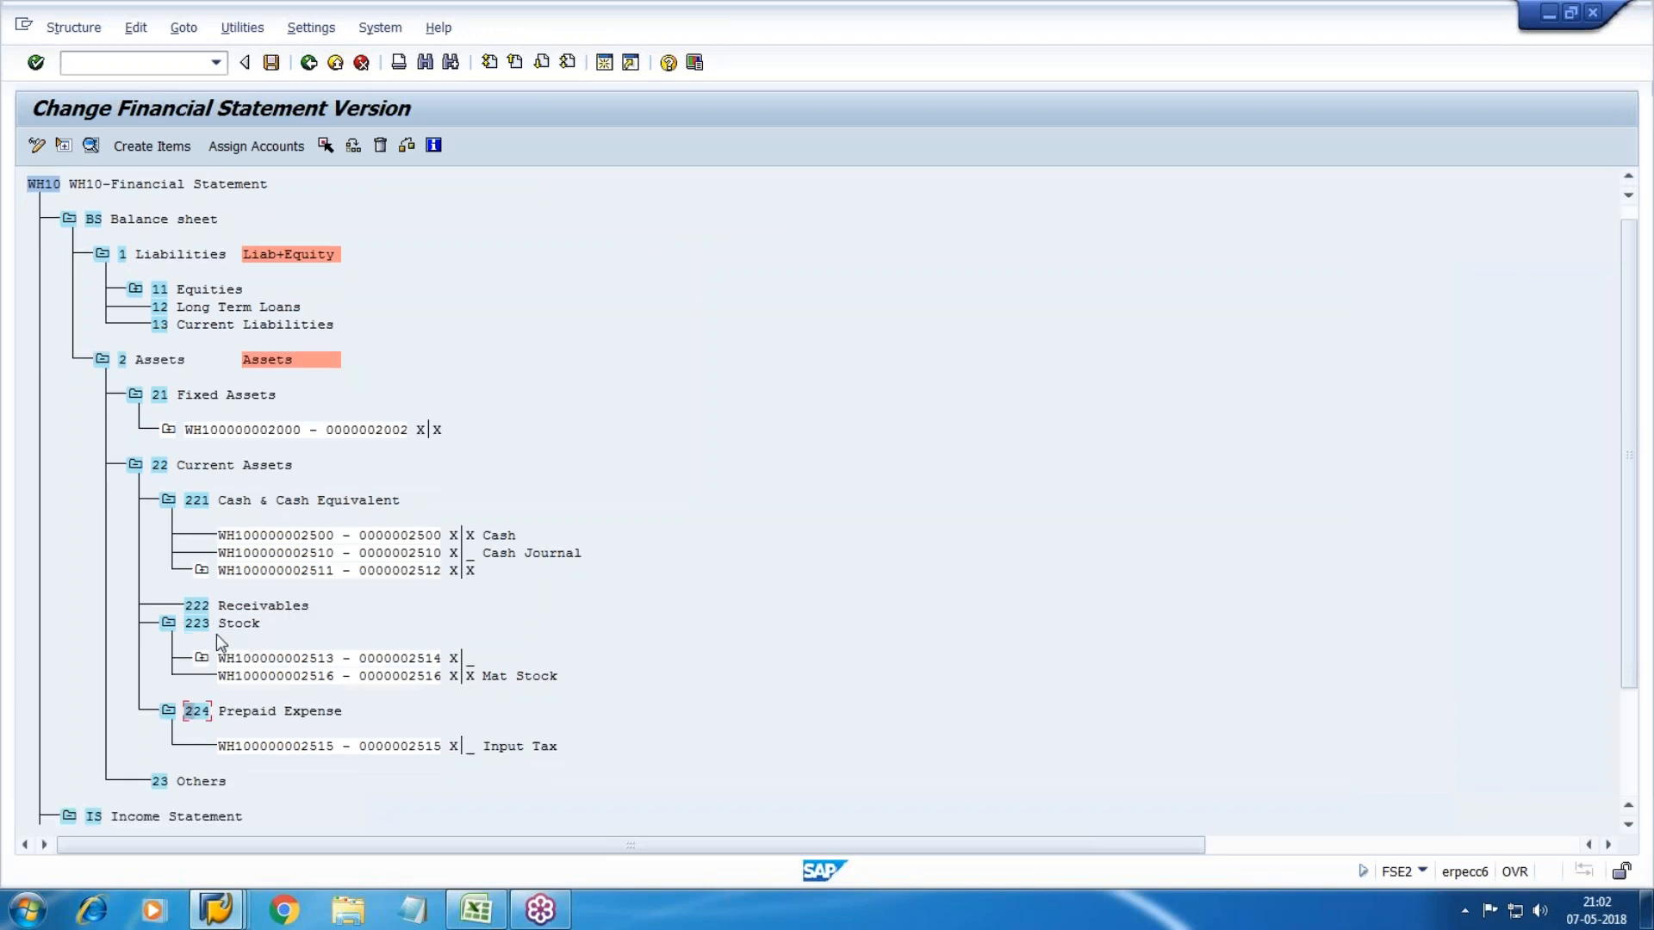
left_click(196, 605)
scroll(338, 680, "down", 1)
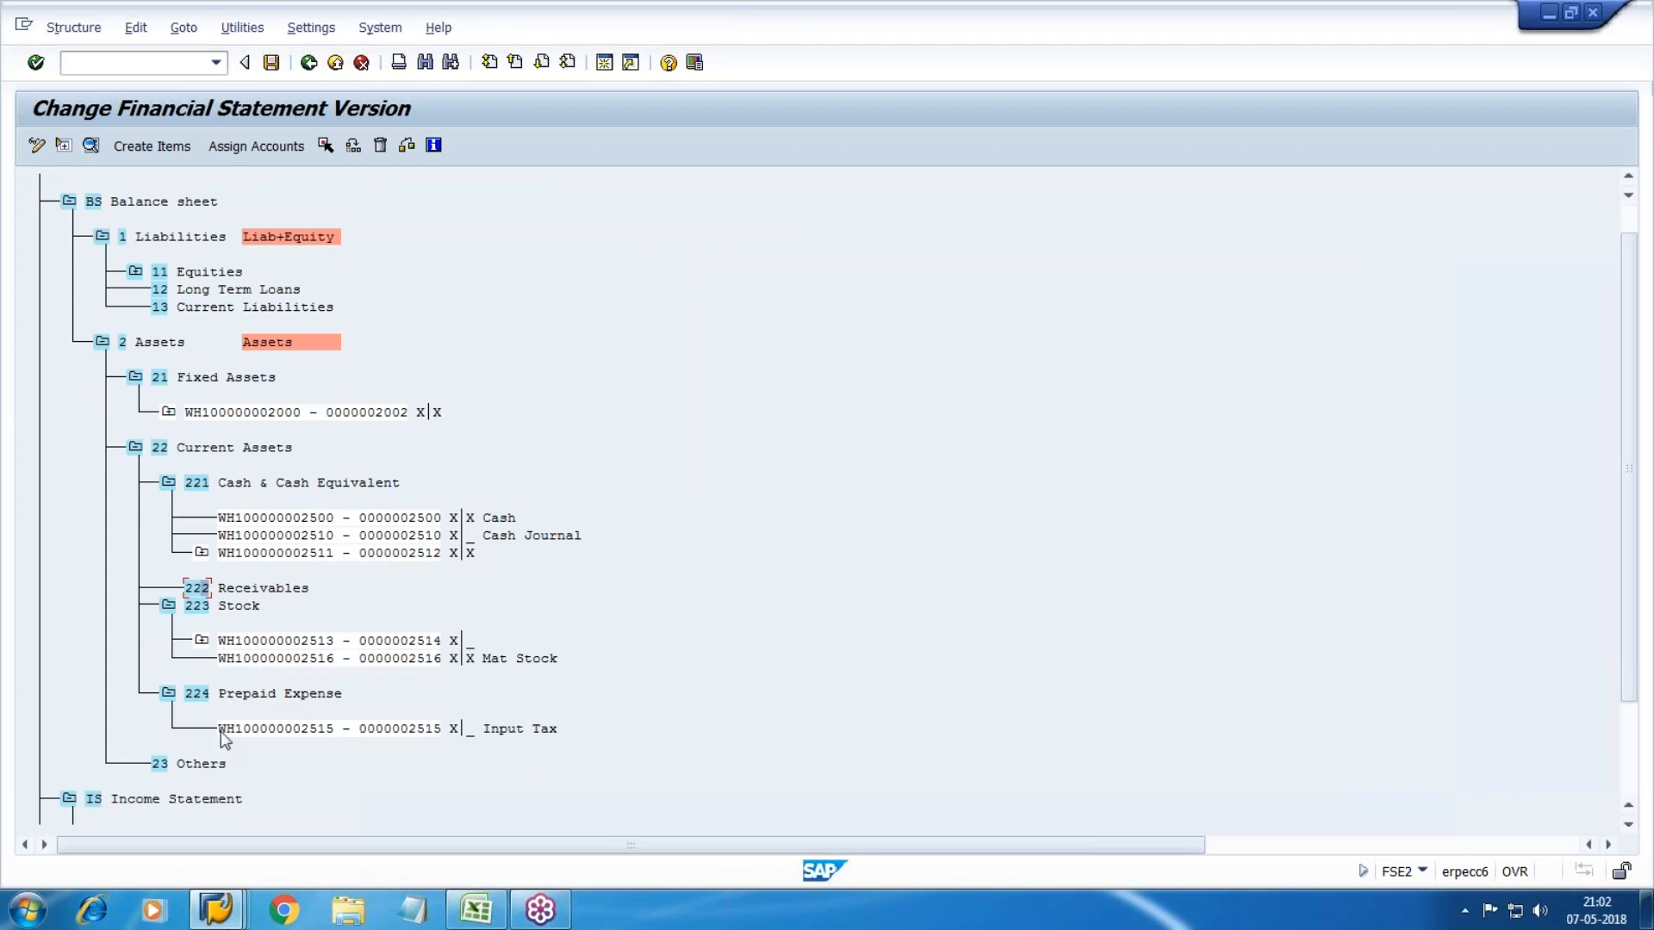
left_click(164, 447)
double_click(160, 449)
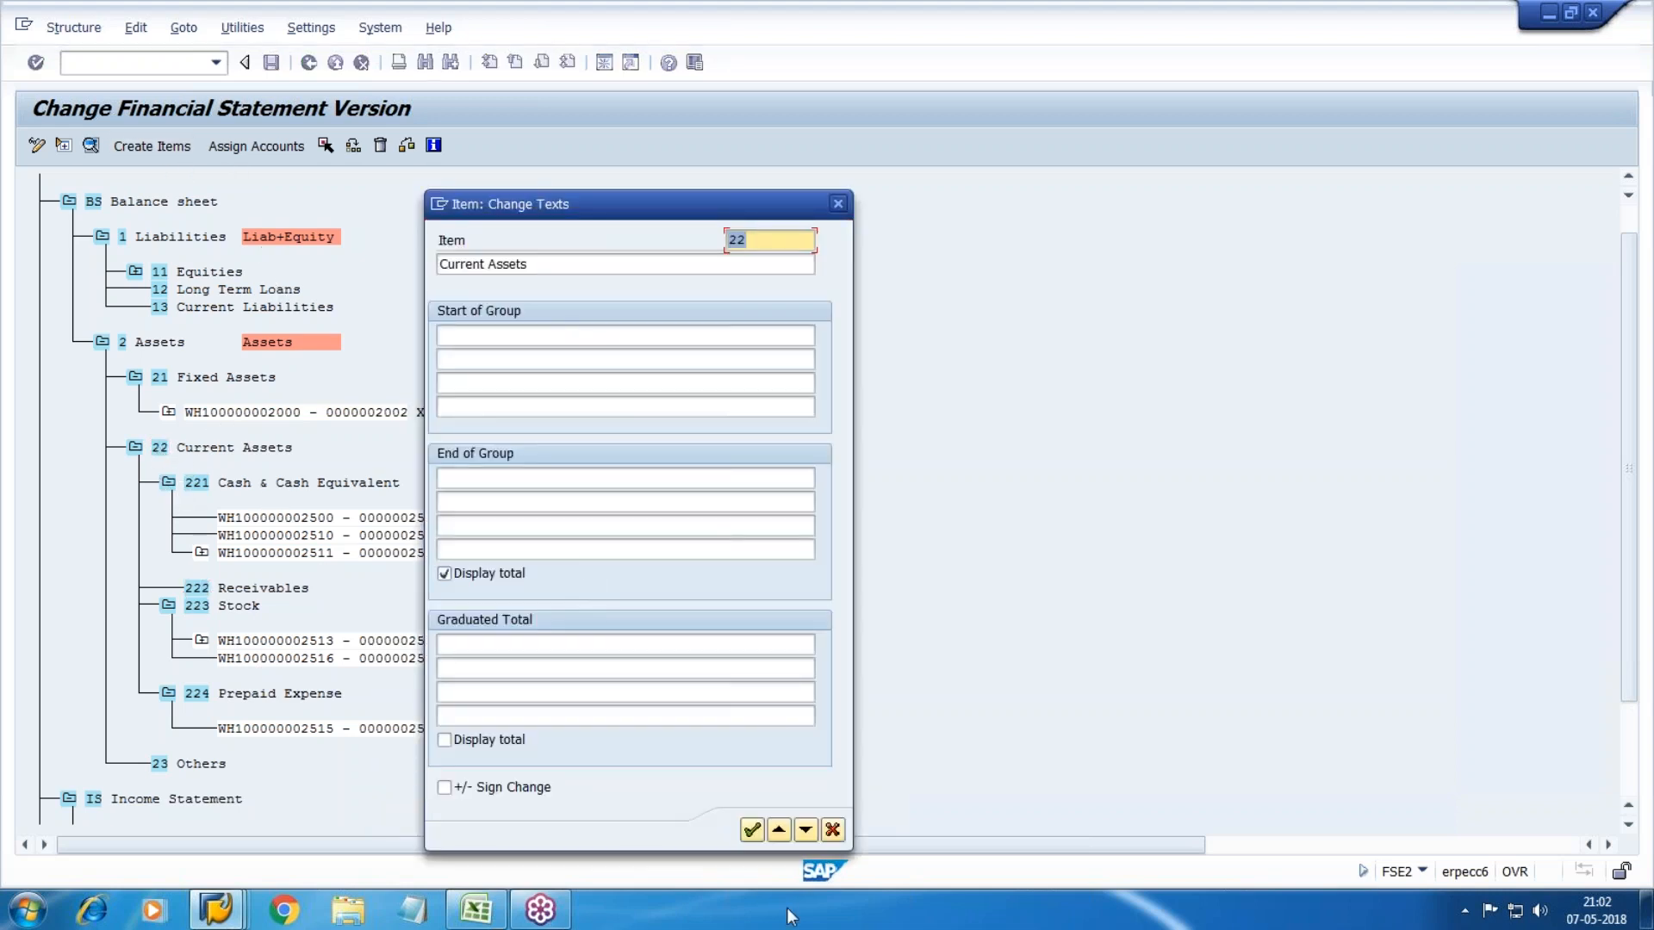
left_click(749, 832)
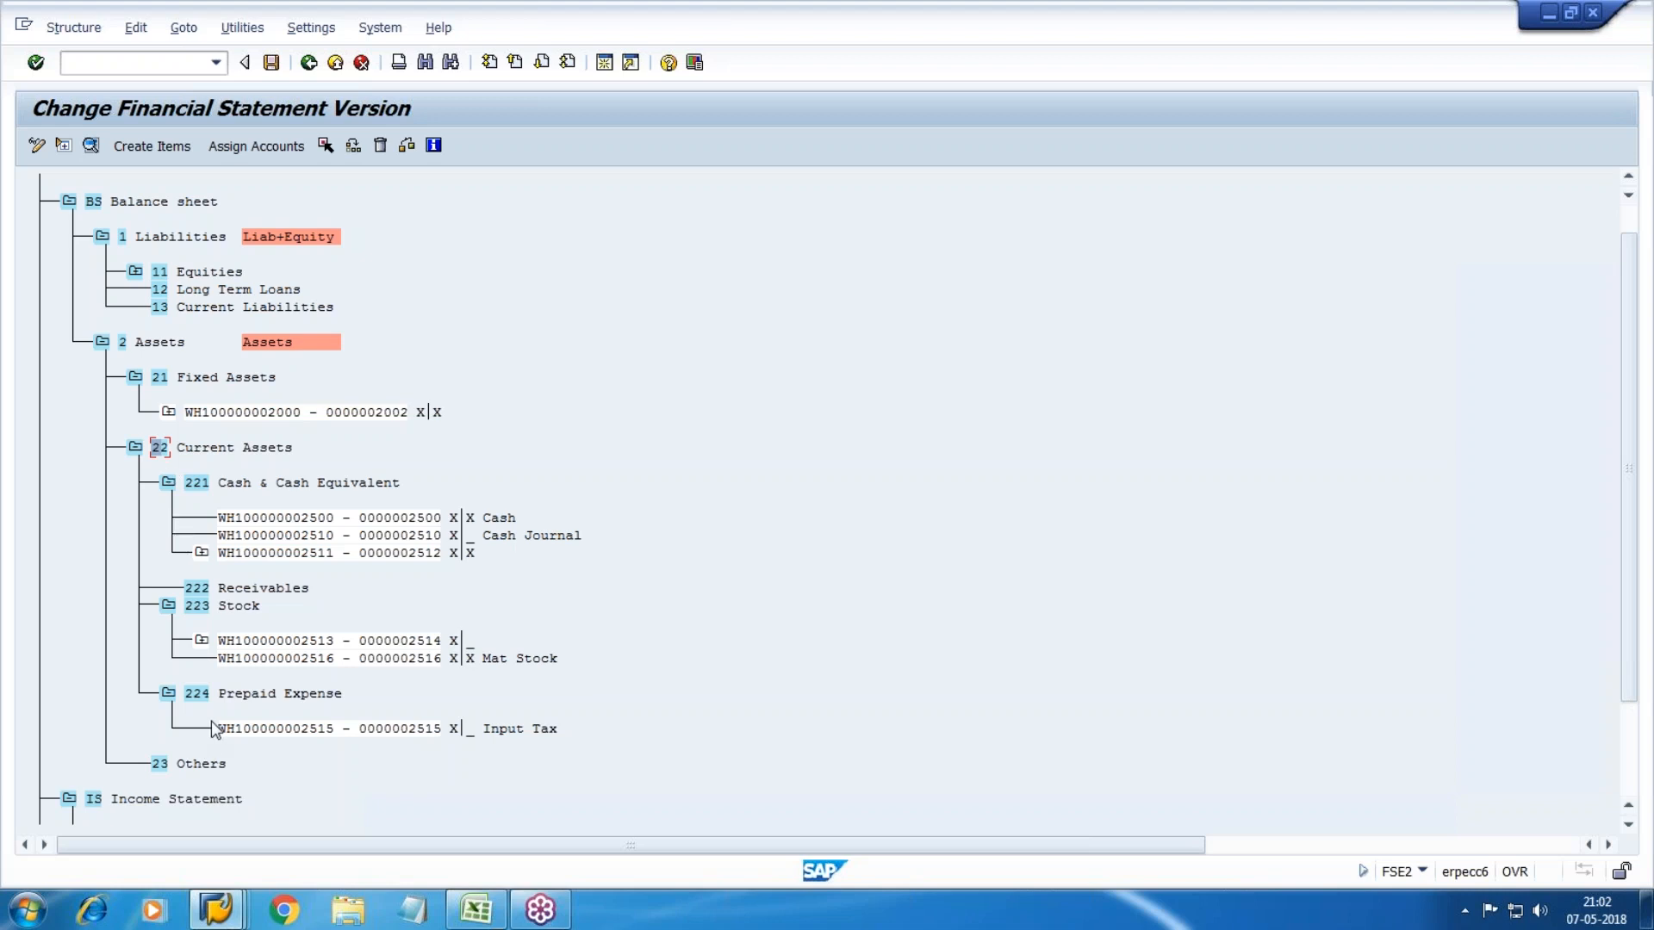
Step: Assign Vendor Advance account 2517 to item 23 Others for both debit and credit balances
scroll(188, 767, "down", 1)
double_click(174, 747)
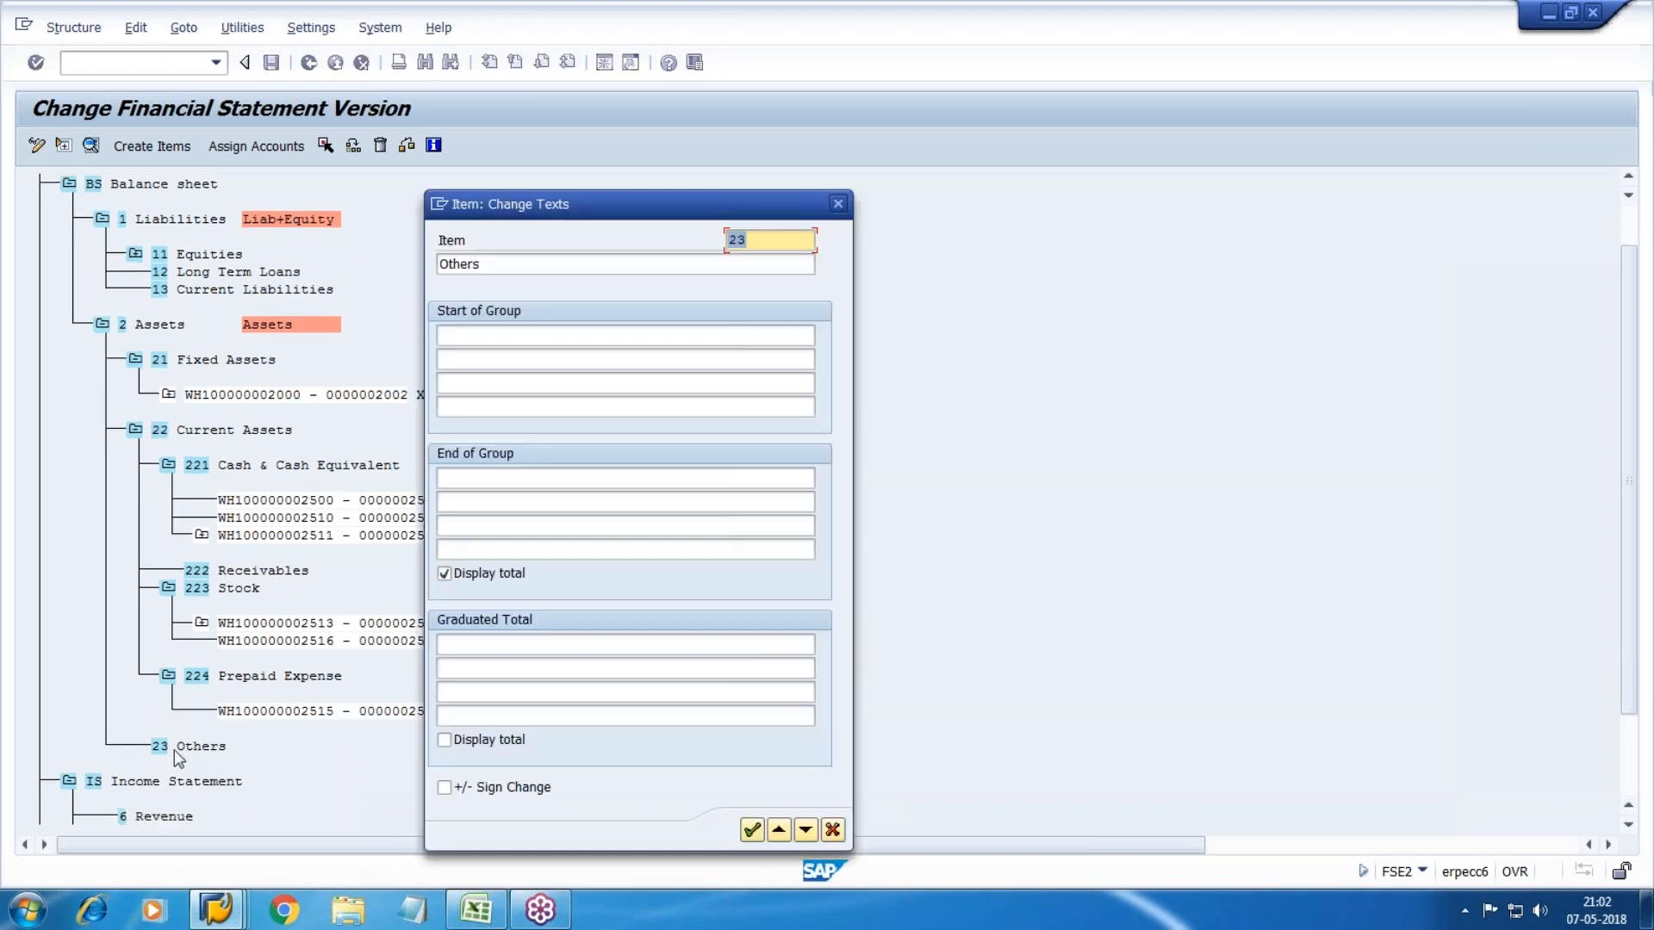
left_click(752, 830)
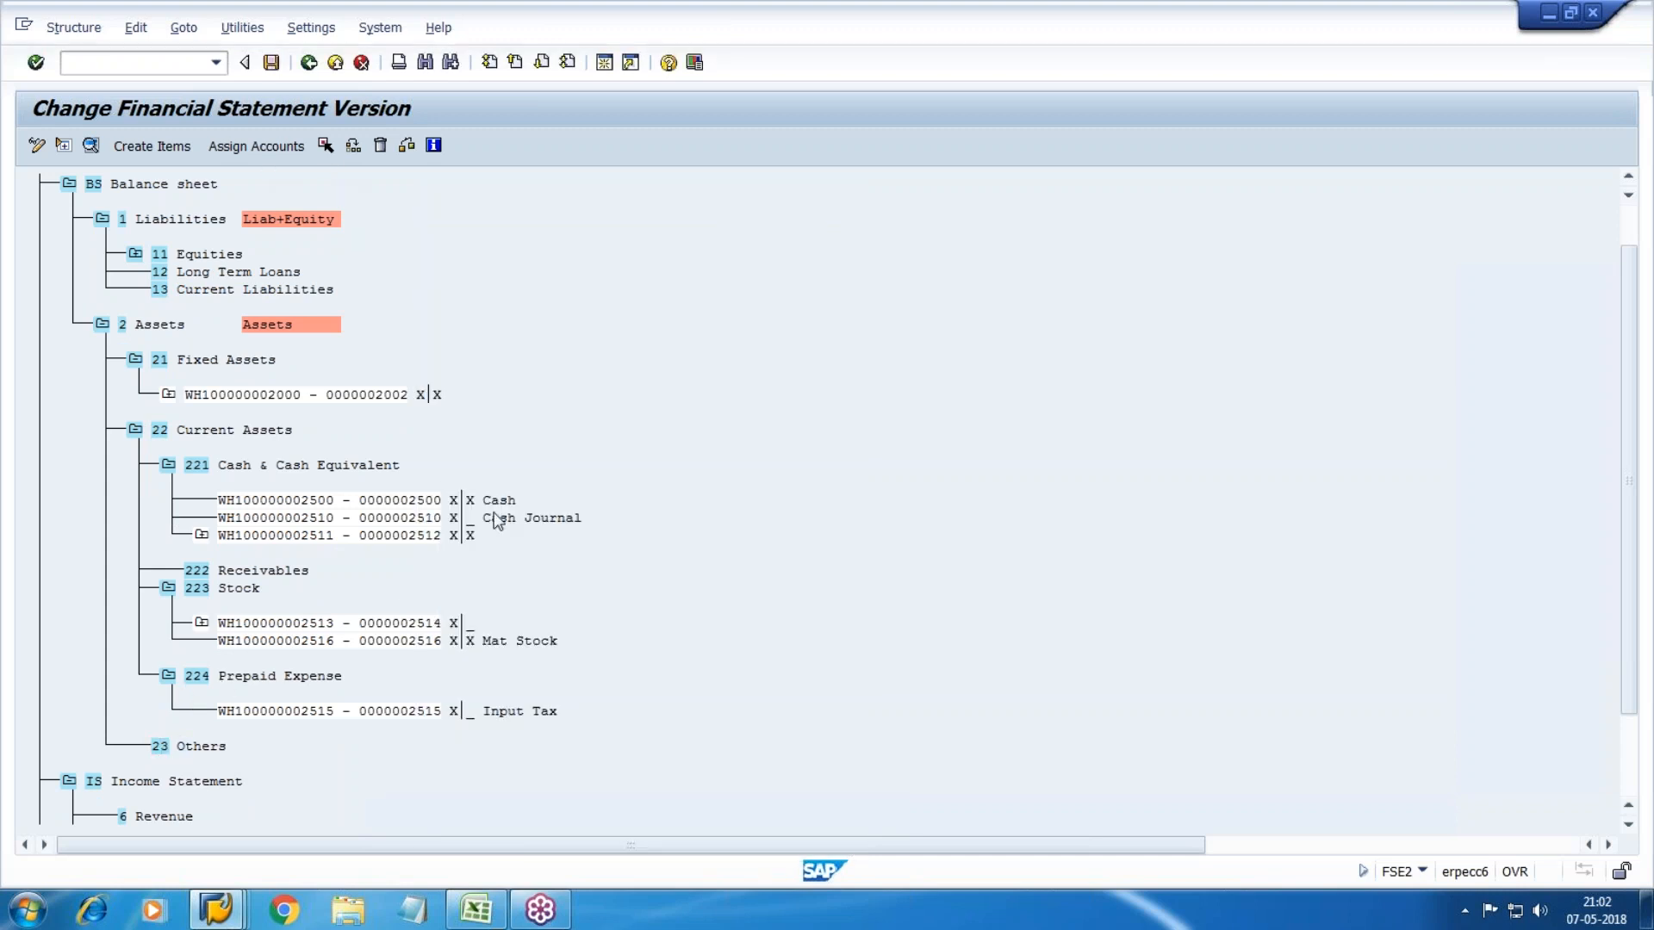
left_click(216, 146)
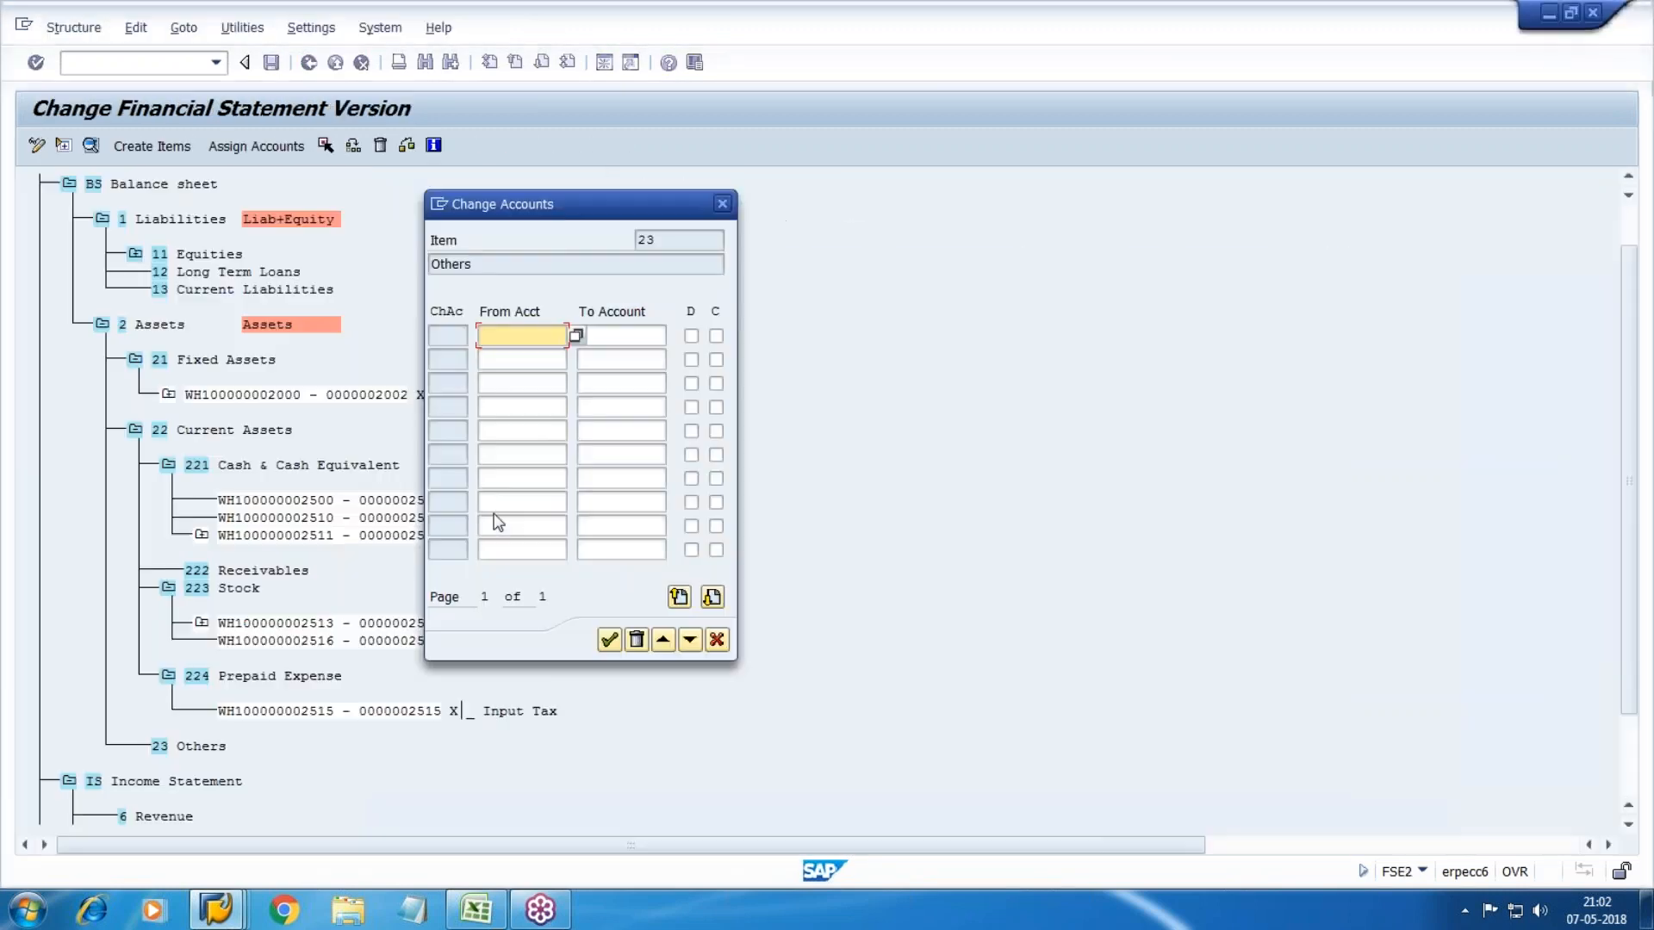
type("2517")
key("Tab")
type("2517")
key("Tab")
key("space")
key("Tab")
key("space")
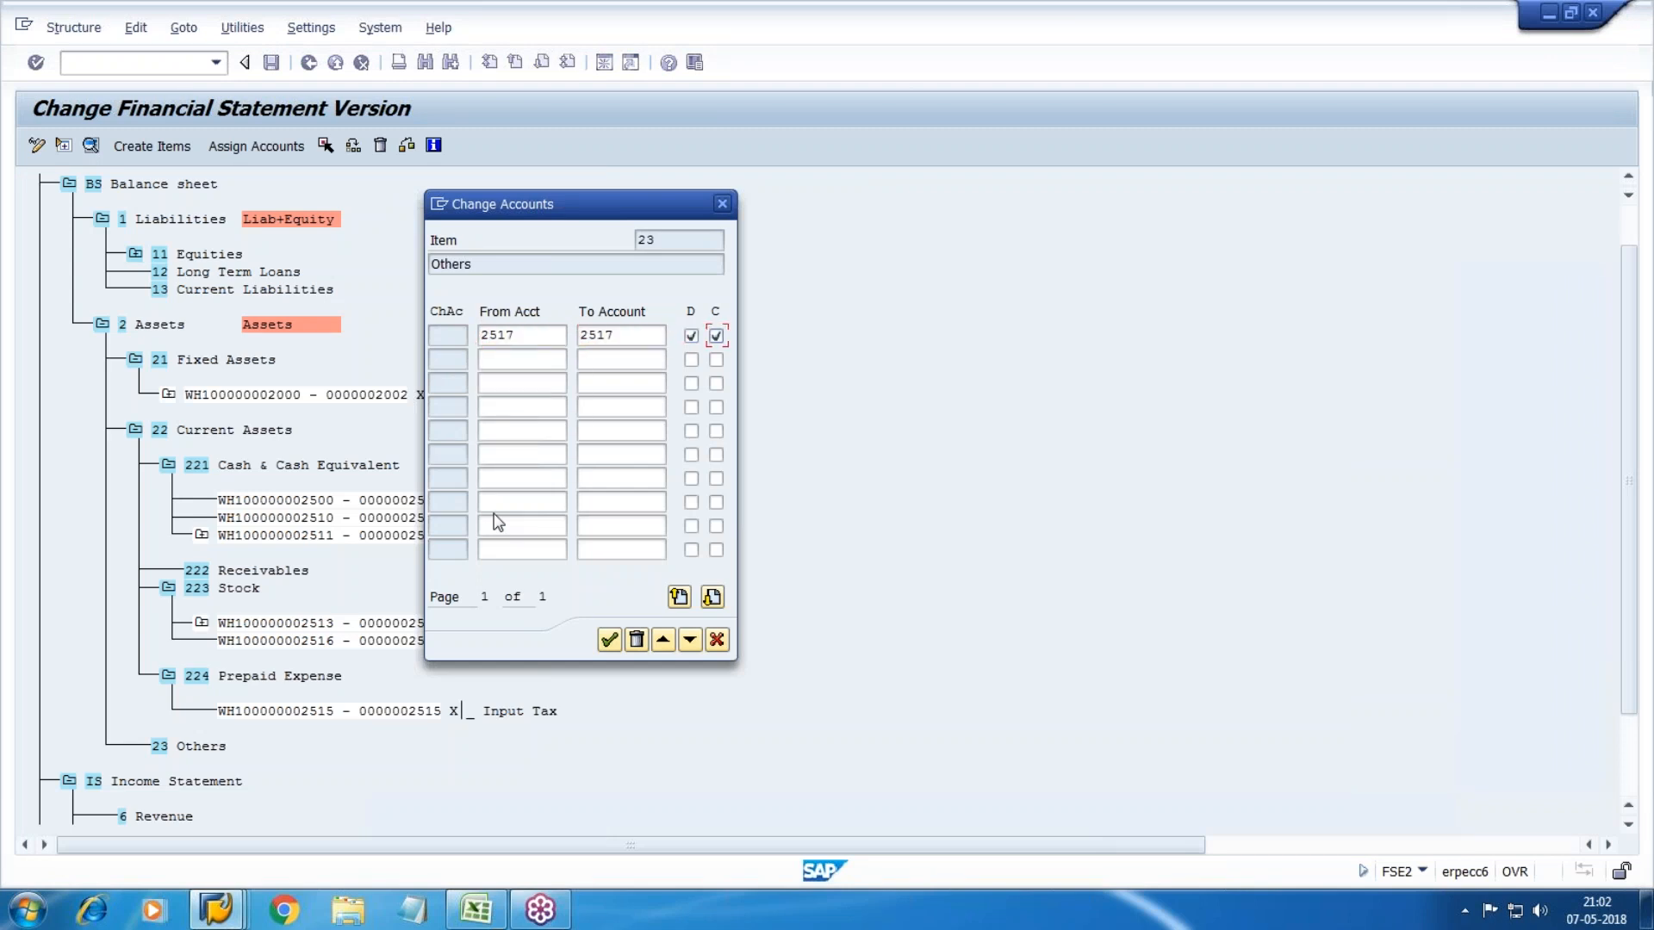
left_click(608, 639)
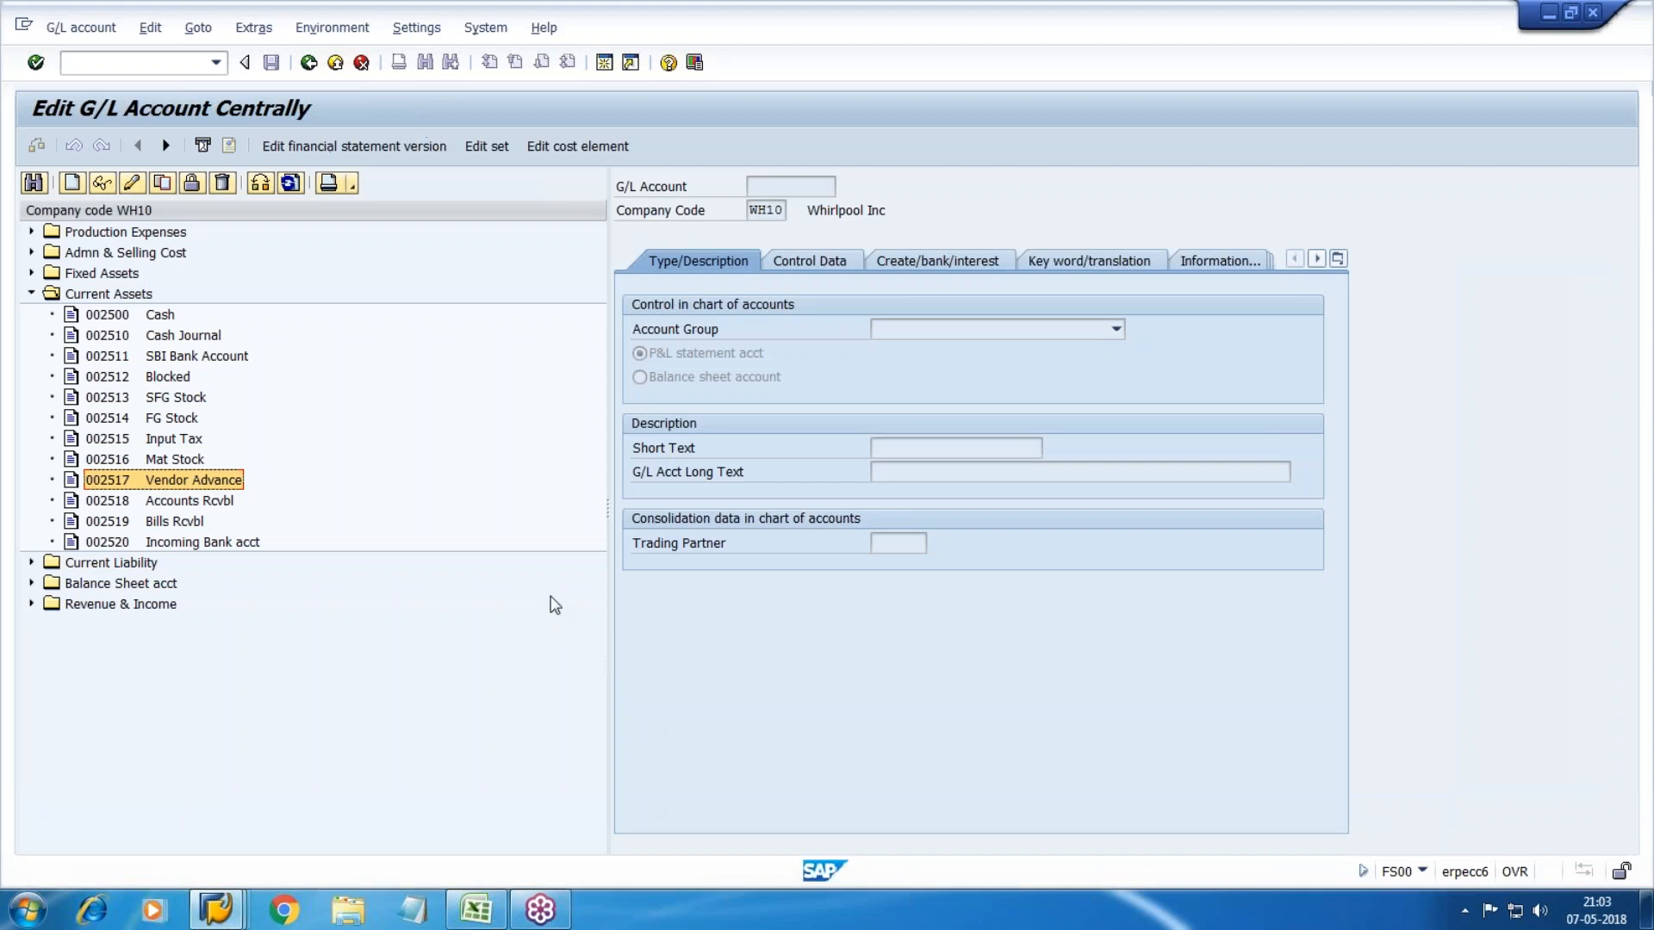
Step: Enter the account range 2518 to 2519 for item 222 Receivables, flagged for both debit and credit
key("Down")
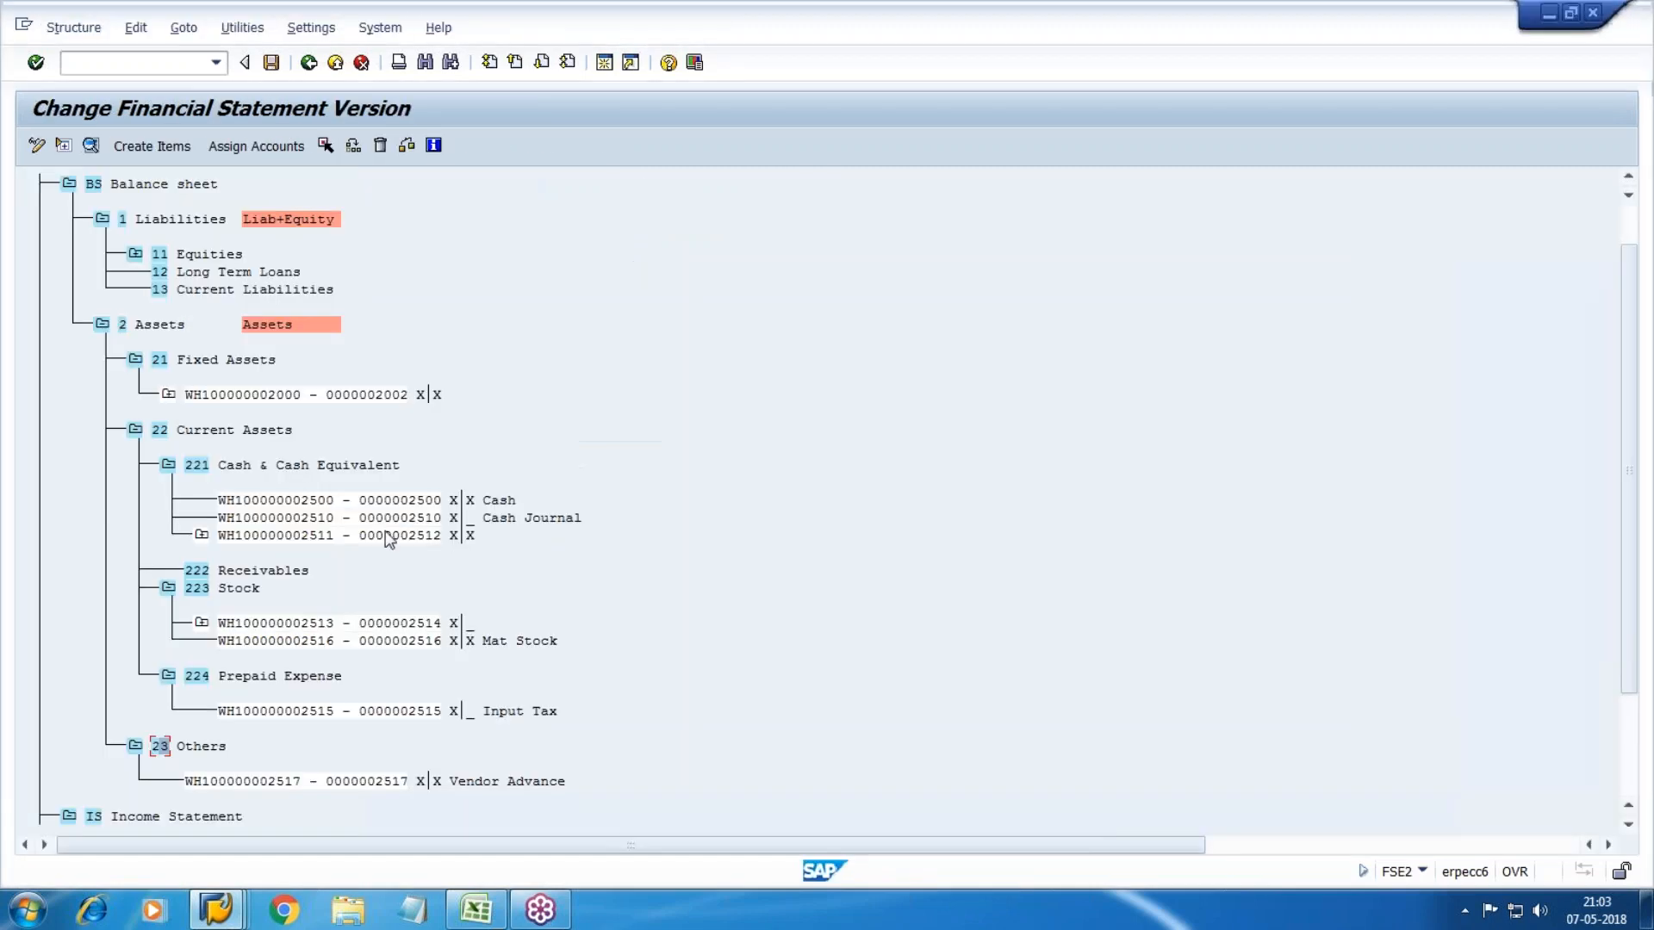
left_click(198, 570)
left_click(257, 152)
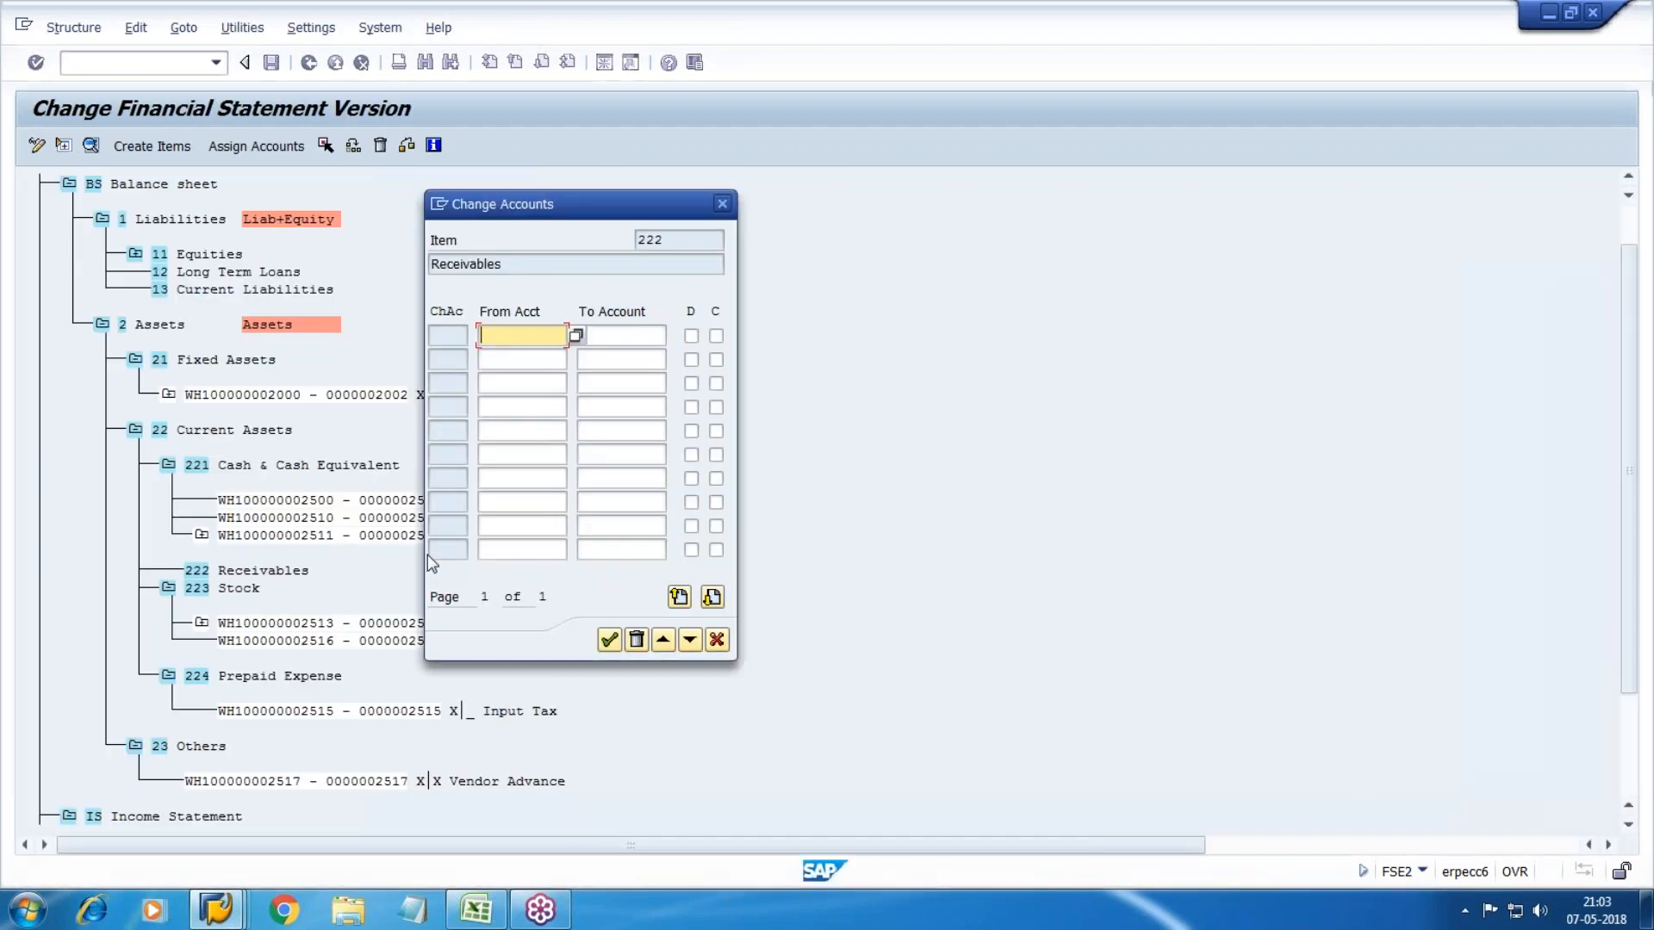
type("2518")
key("Tab")
key("alt+Tab")
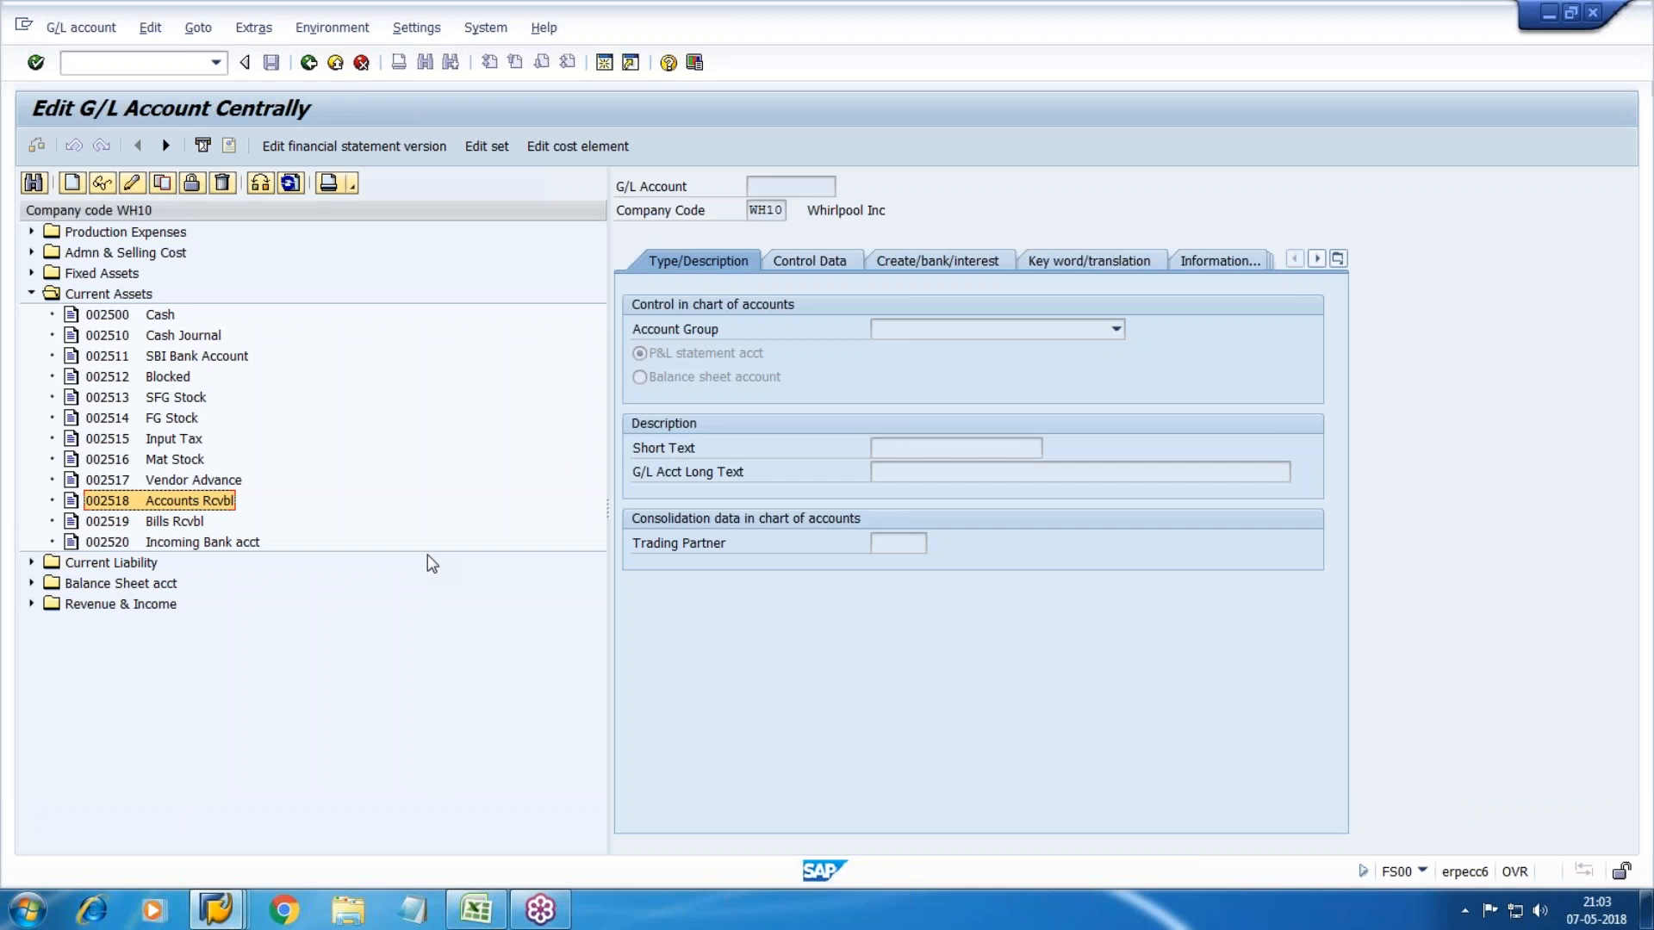
key("alt+Tab")
type("2519")
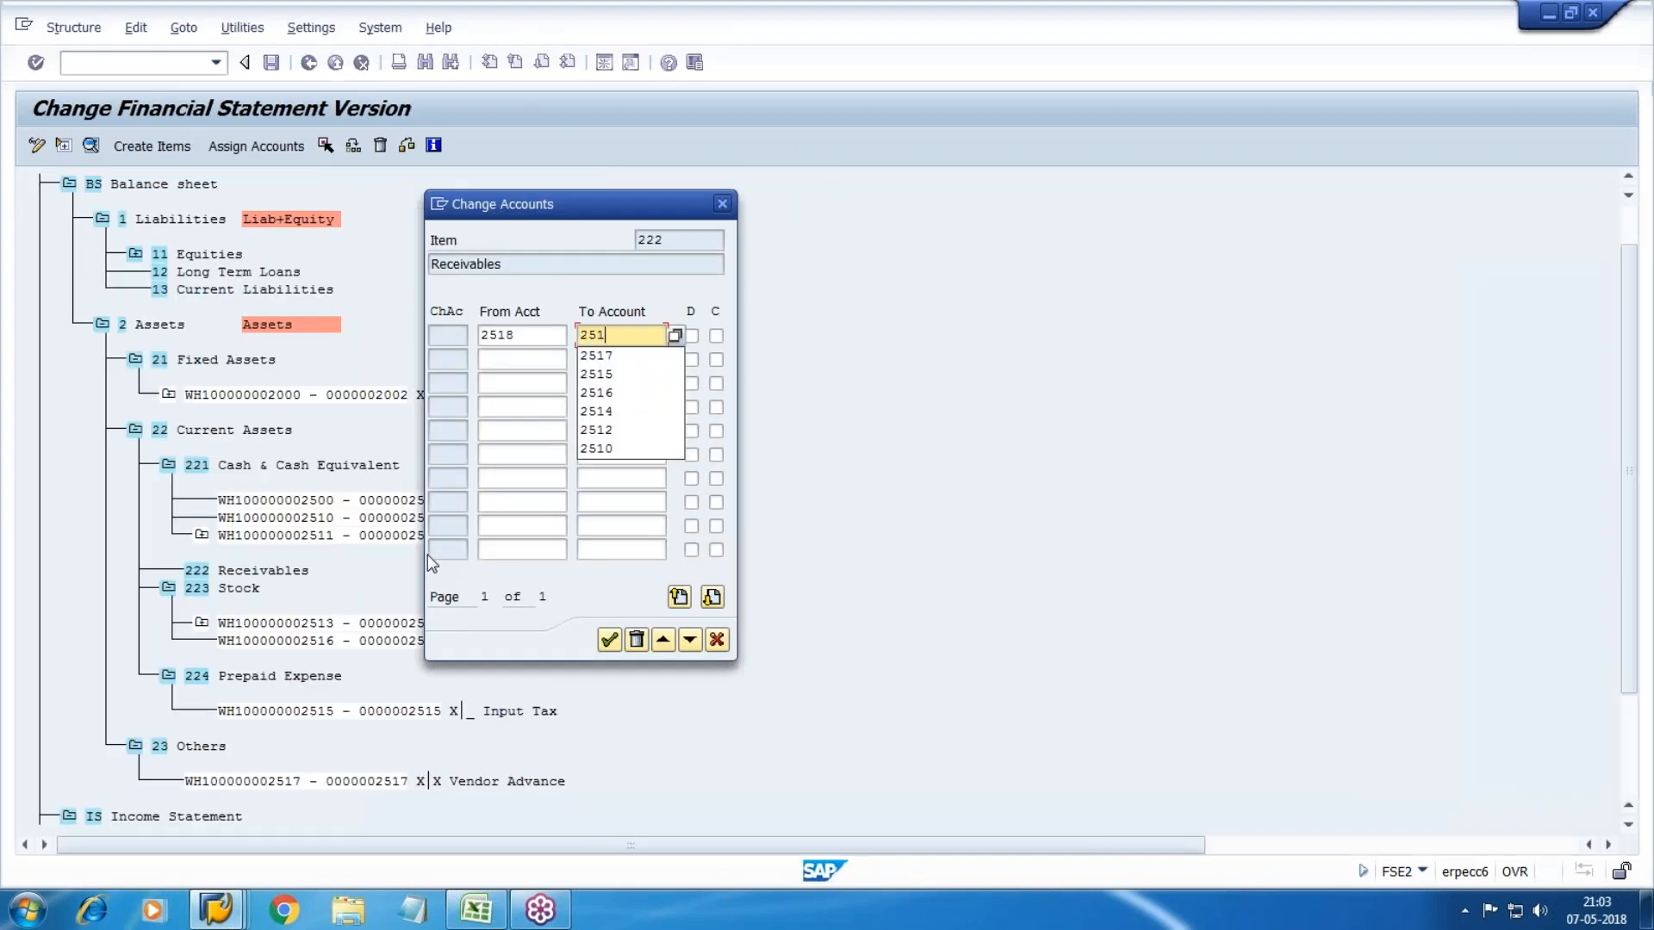
key("Tab")
key("space")
key("Tab")
key("Tab")
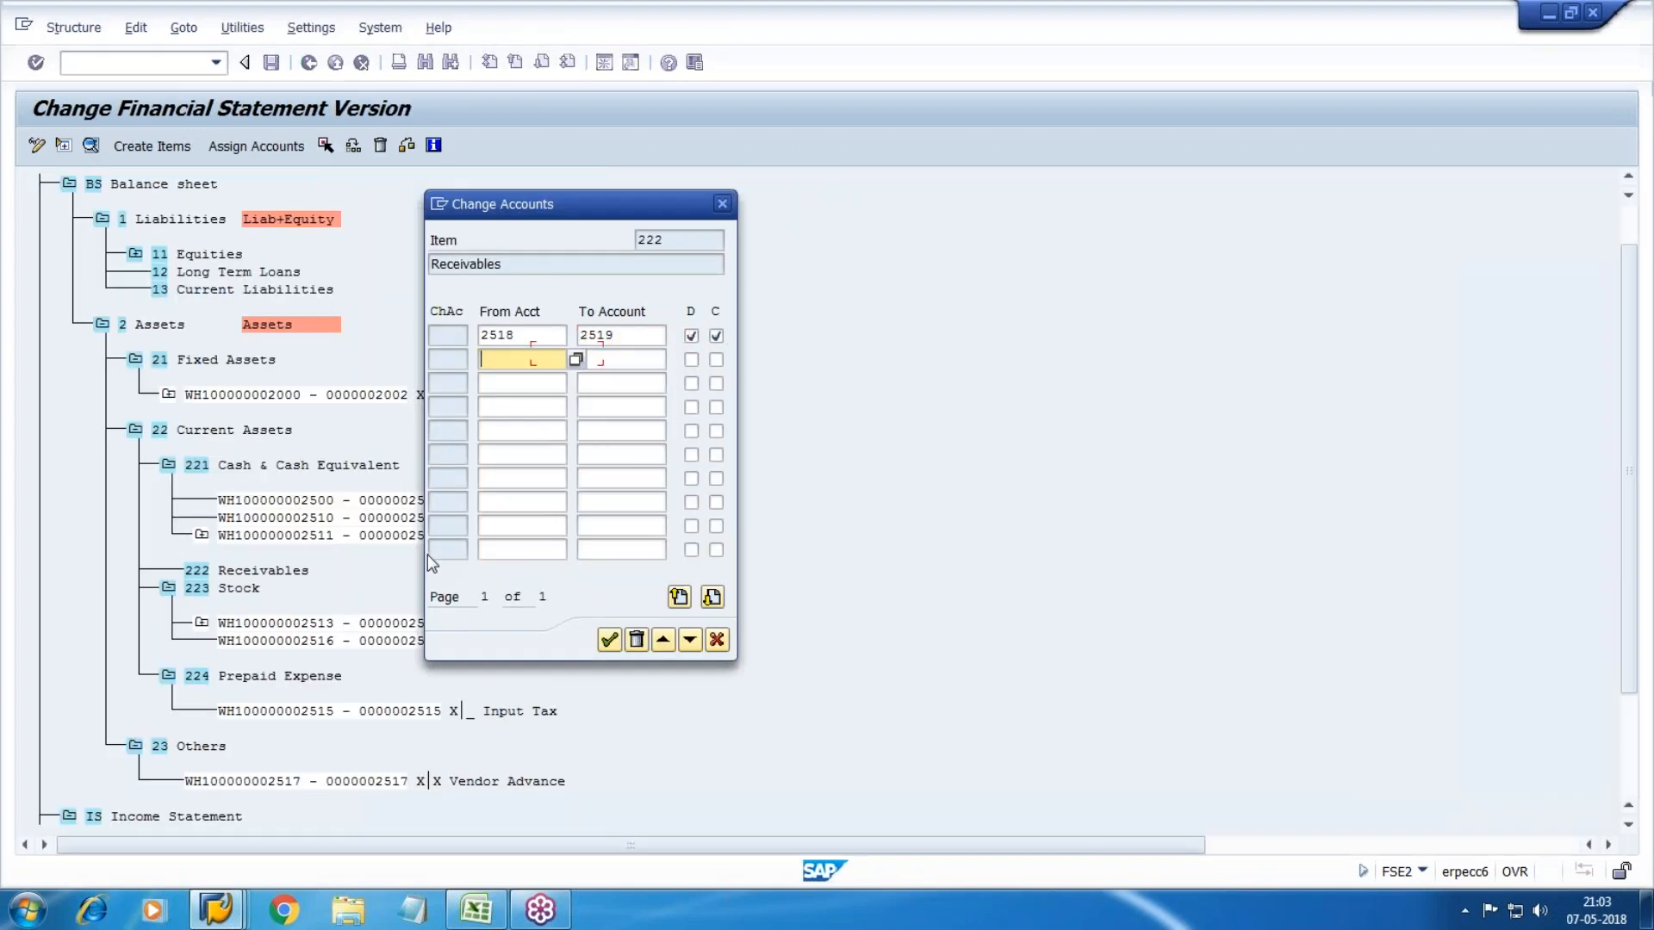
Step: Locate the Incoming Bank acct in the G/L account list and accept the Receivables account assignment
key("alt+Tab")
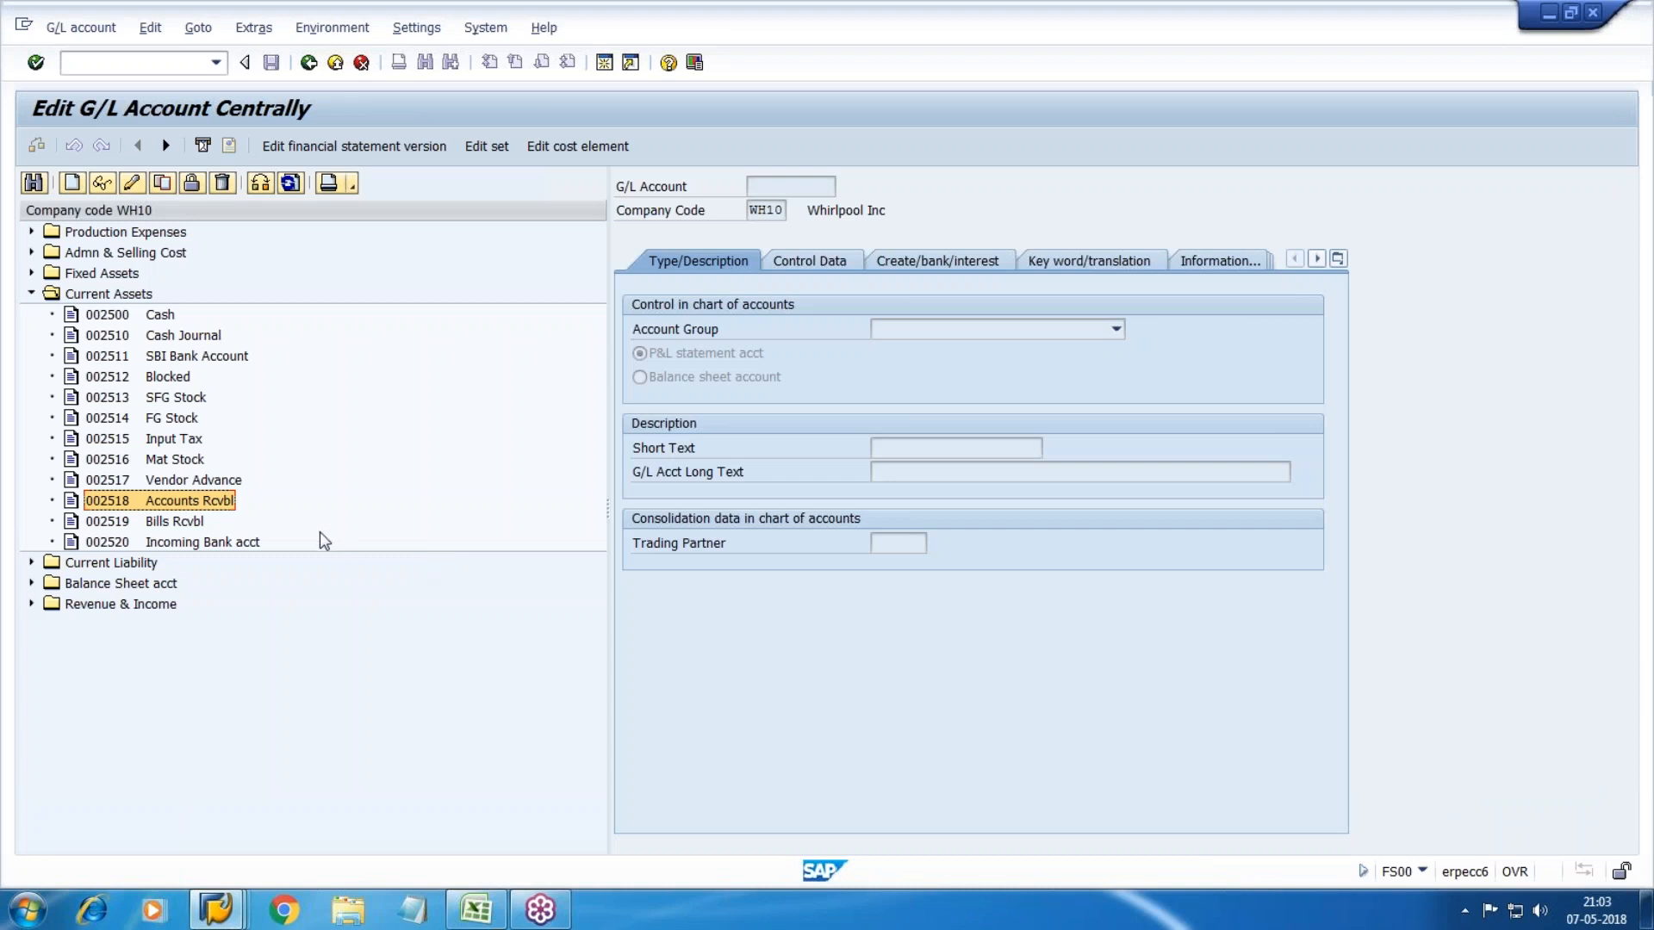
left_click(119, 543)
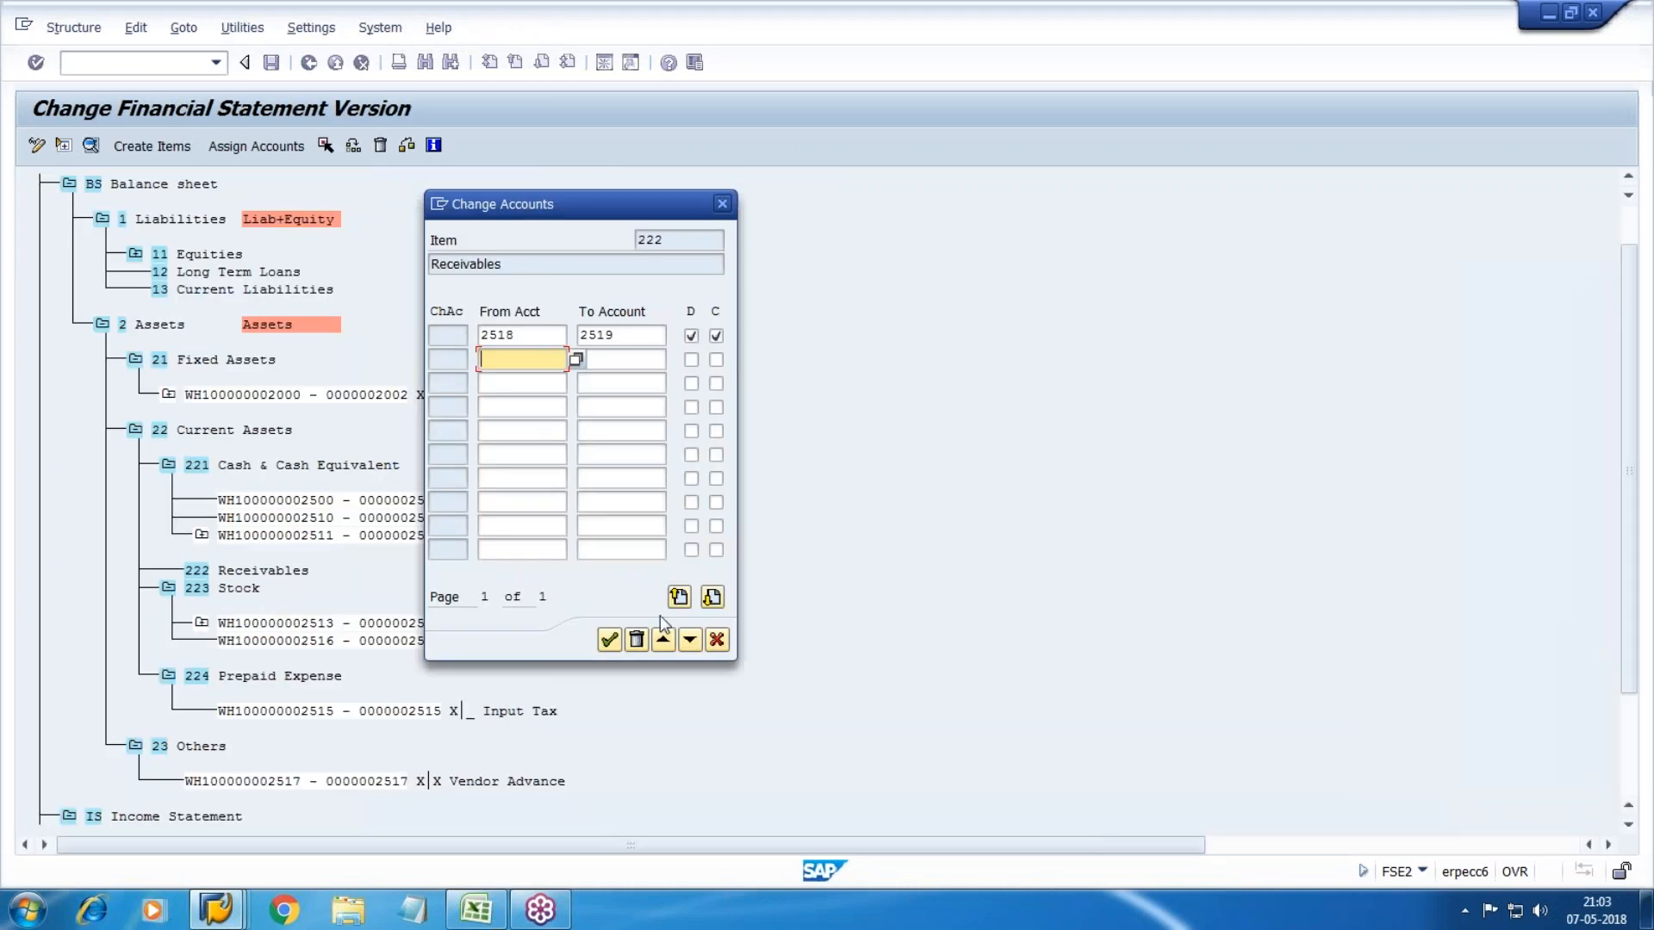
left_click(609, 639)
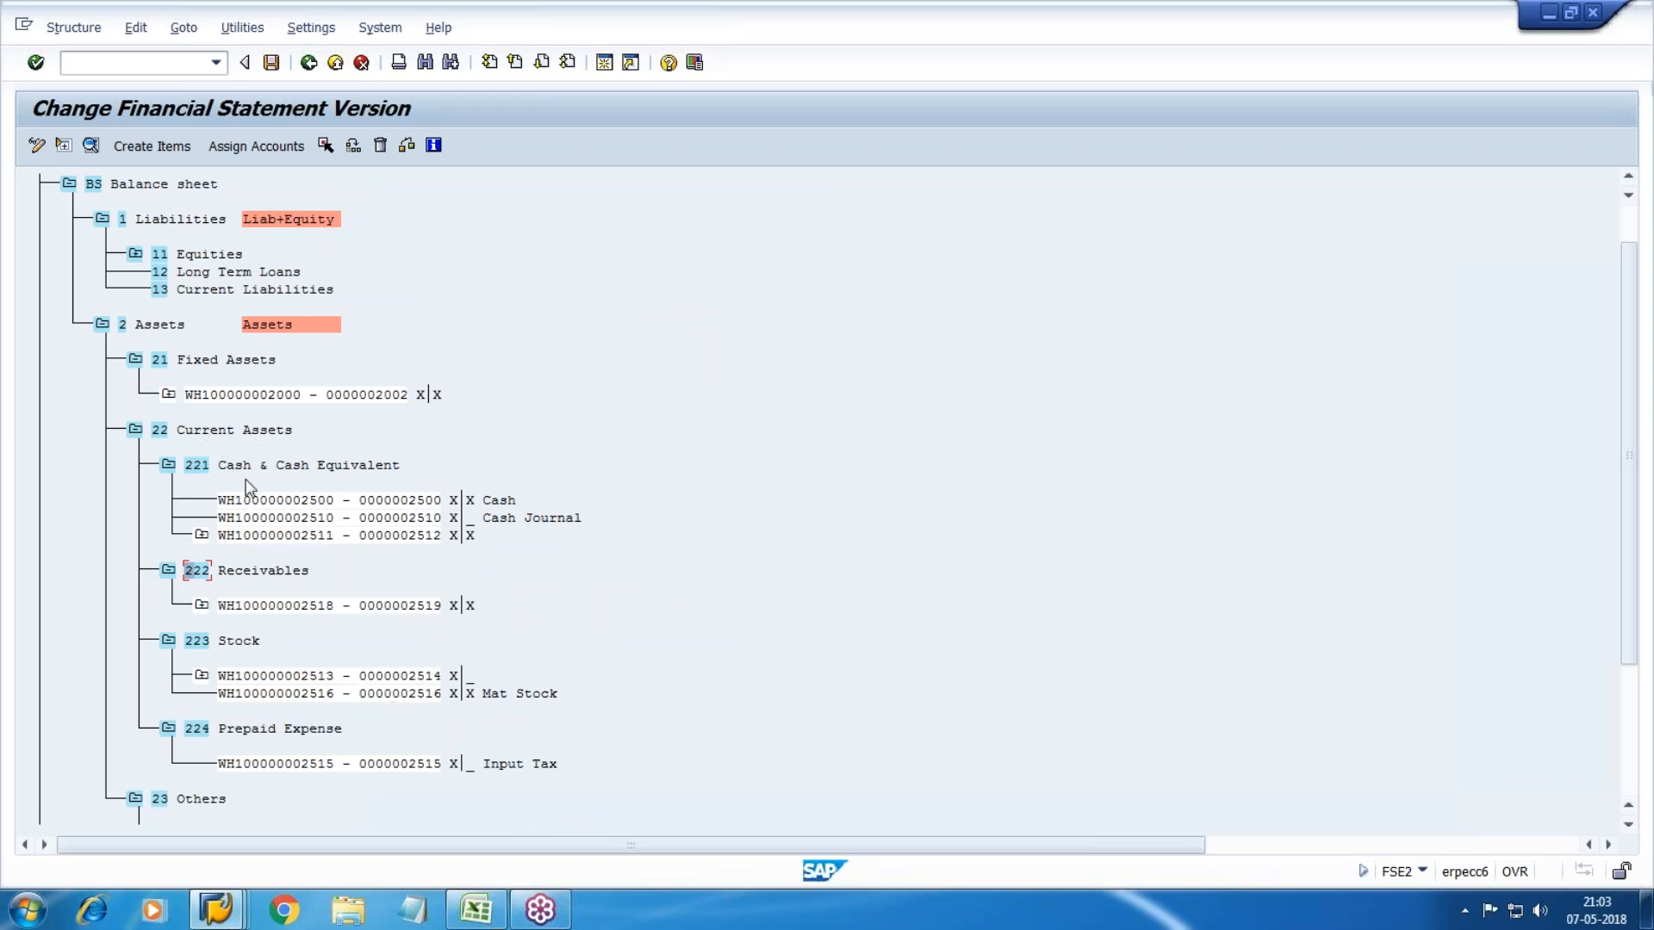
Step: Add account 2520 to item 221 Cash & Cash Equivalent, flagged for both debit and credit
left_click(205, 467)
double_click(205, 468)
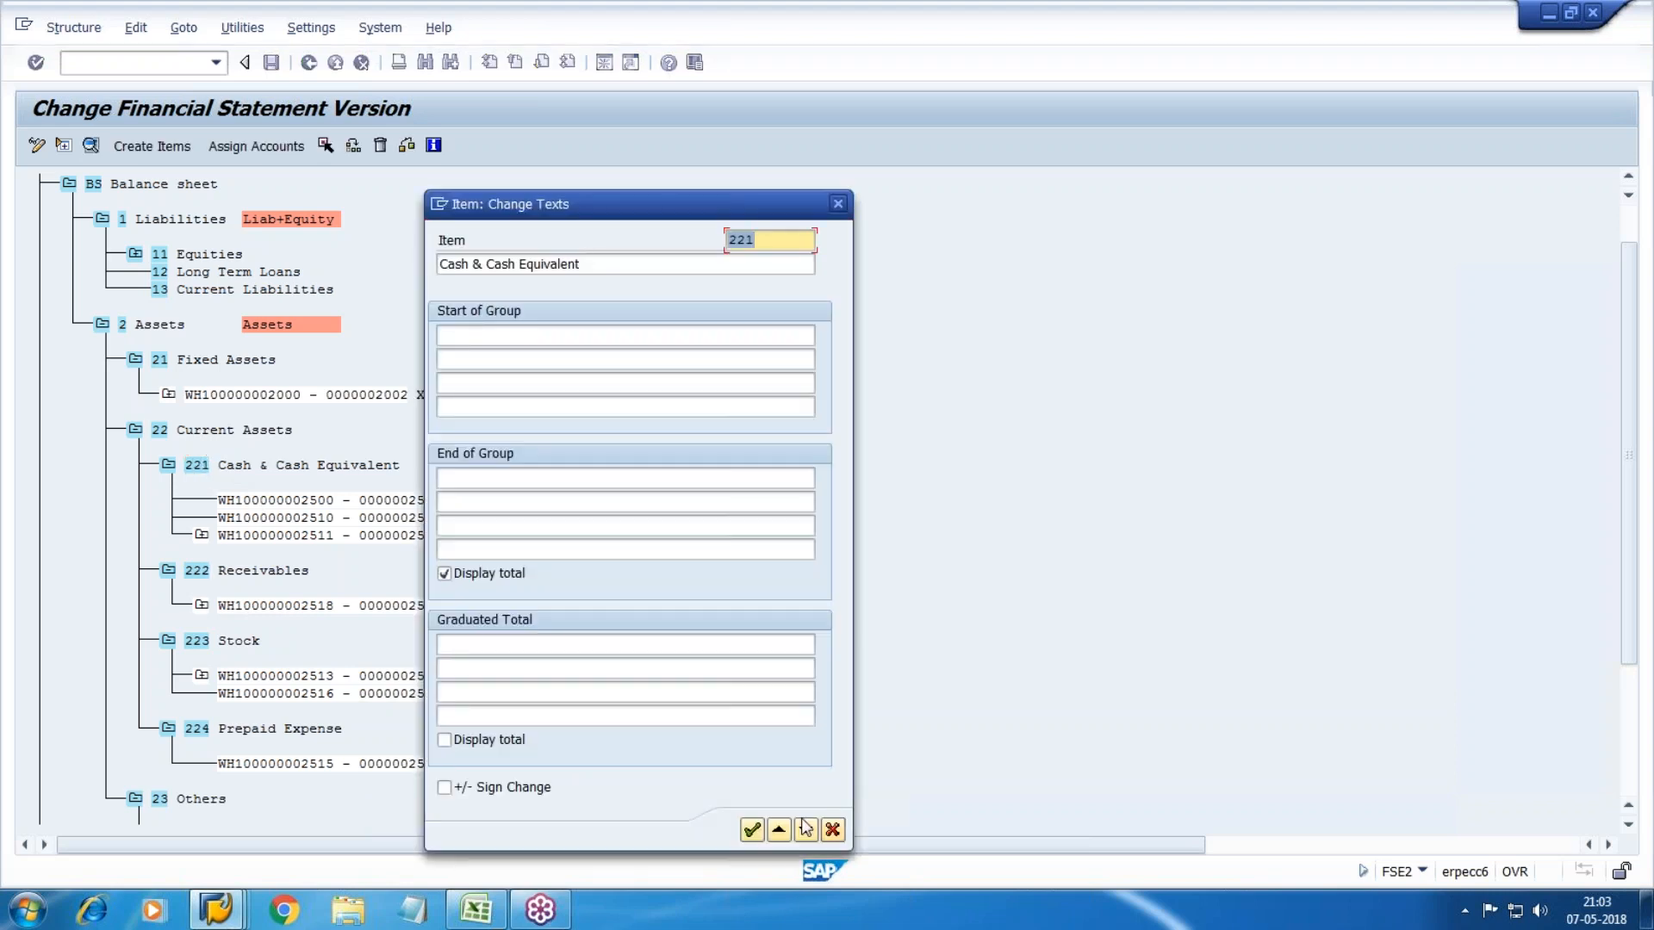
left_click(837, 205)
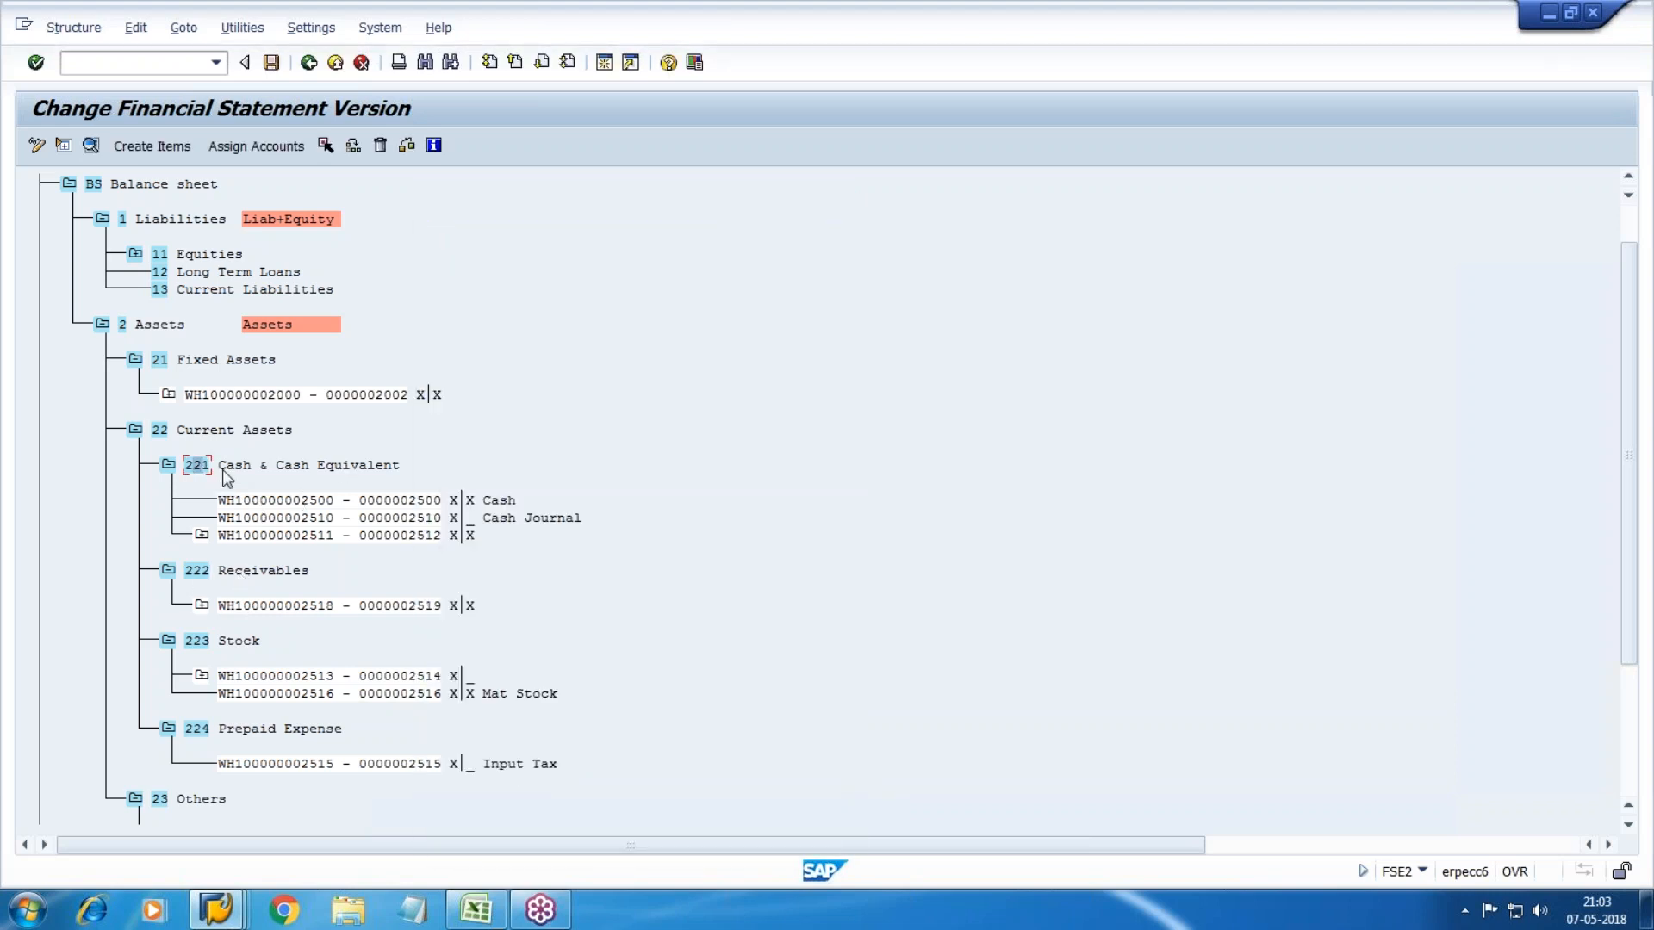
left_click(257, 146)
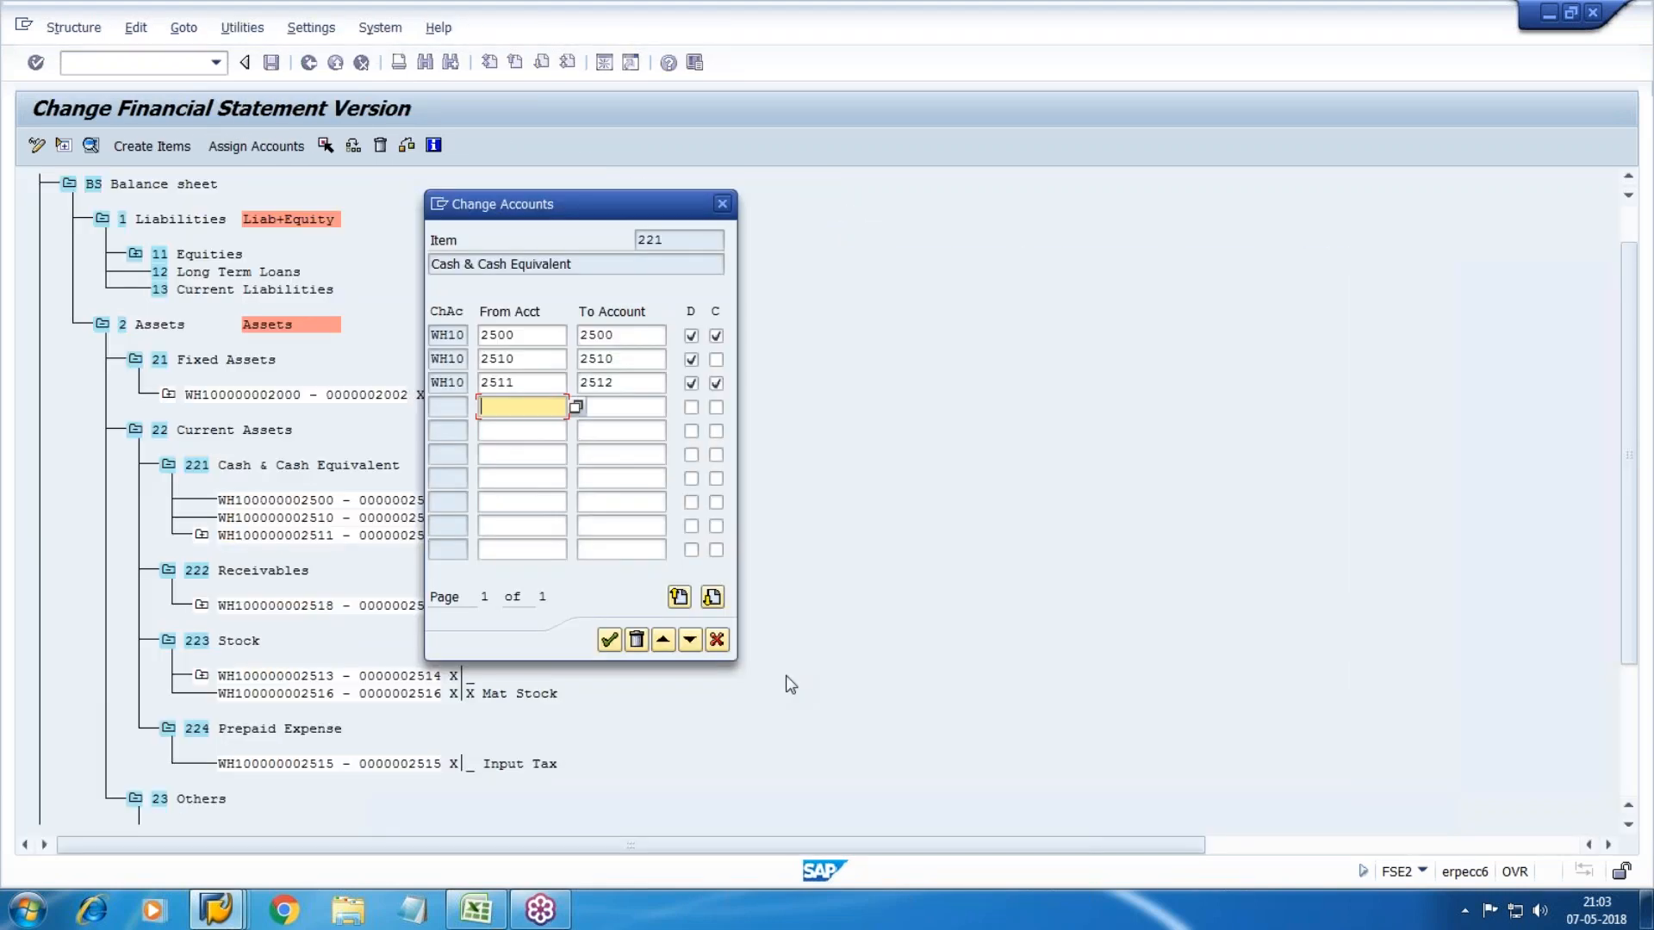
type("2520")
key("Tab")
type("2520")
key("Tab")
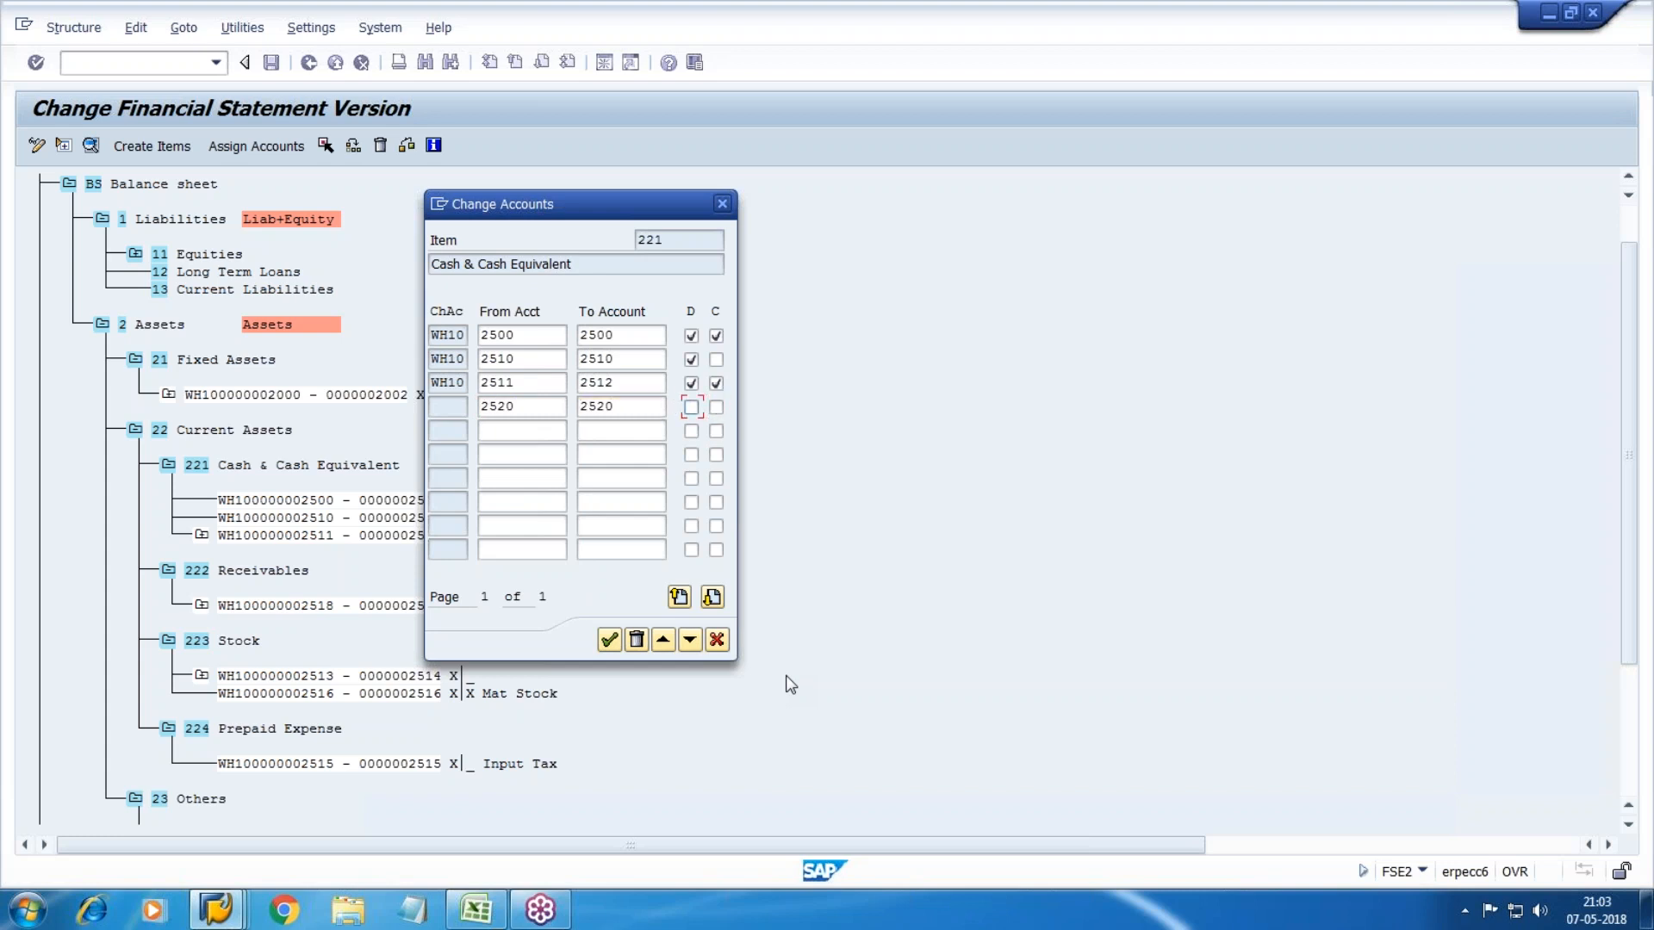
key("space")
key("Tab")
key("Tab")
Step: Accept the Cash & Cash Equivalent account assignments with the rows below account 2520 left blank
key("shift+Tab")
key("shift+Tab")
key("shift+Tab")
key("Tab")
left_click(608, 639)
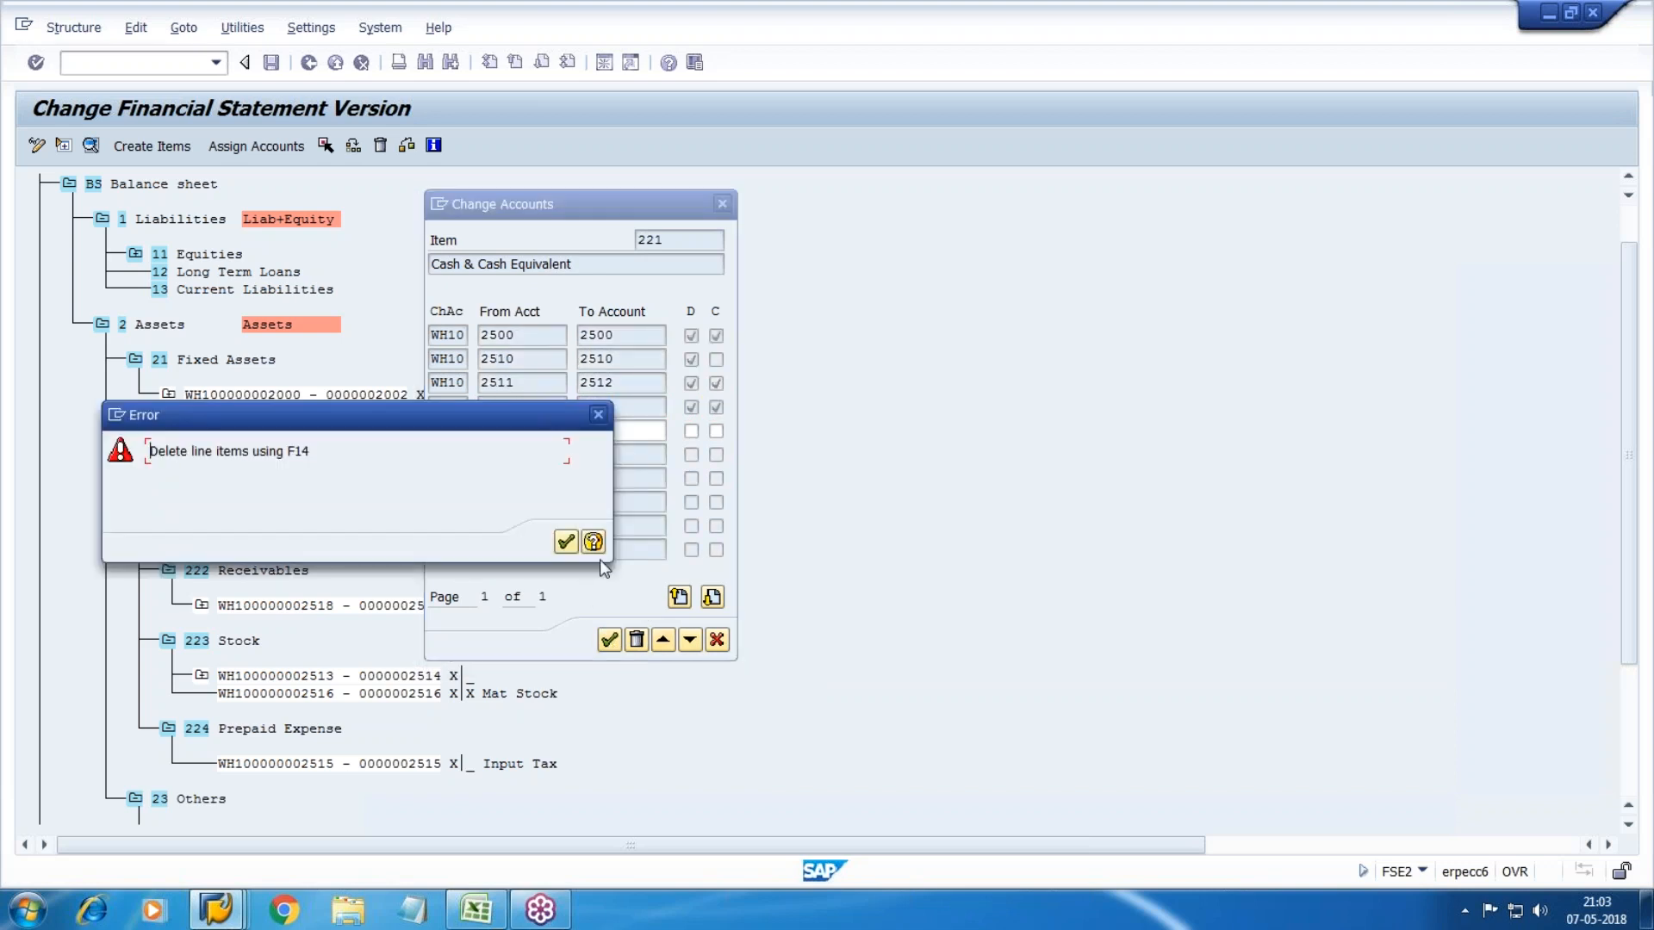
left_click(566, 541)
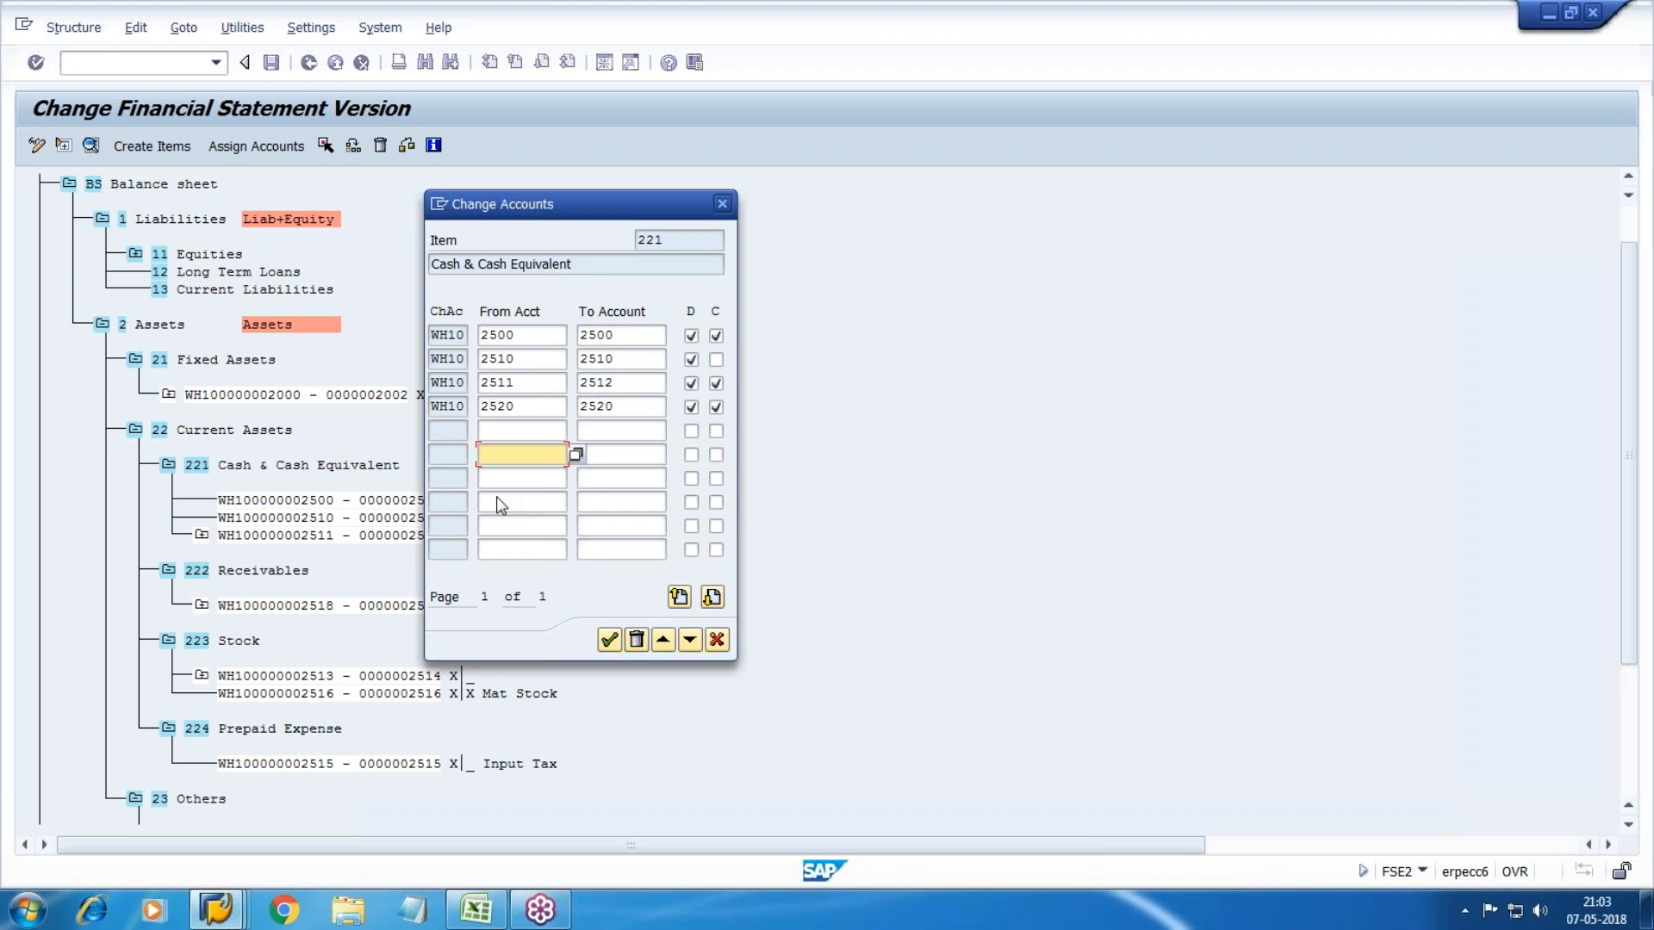
left_click(541, 414)
left_click(609, 638)
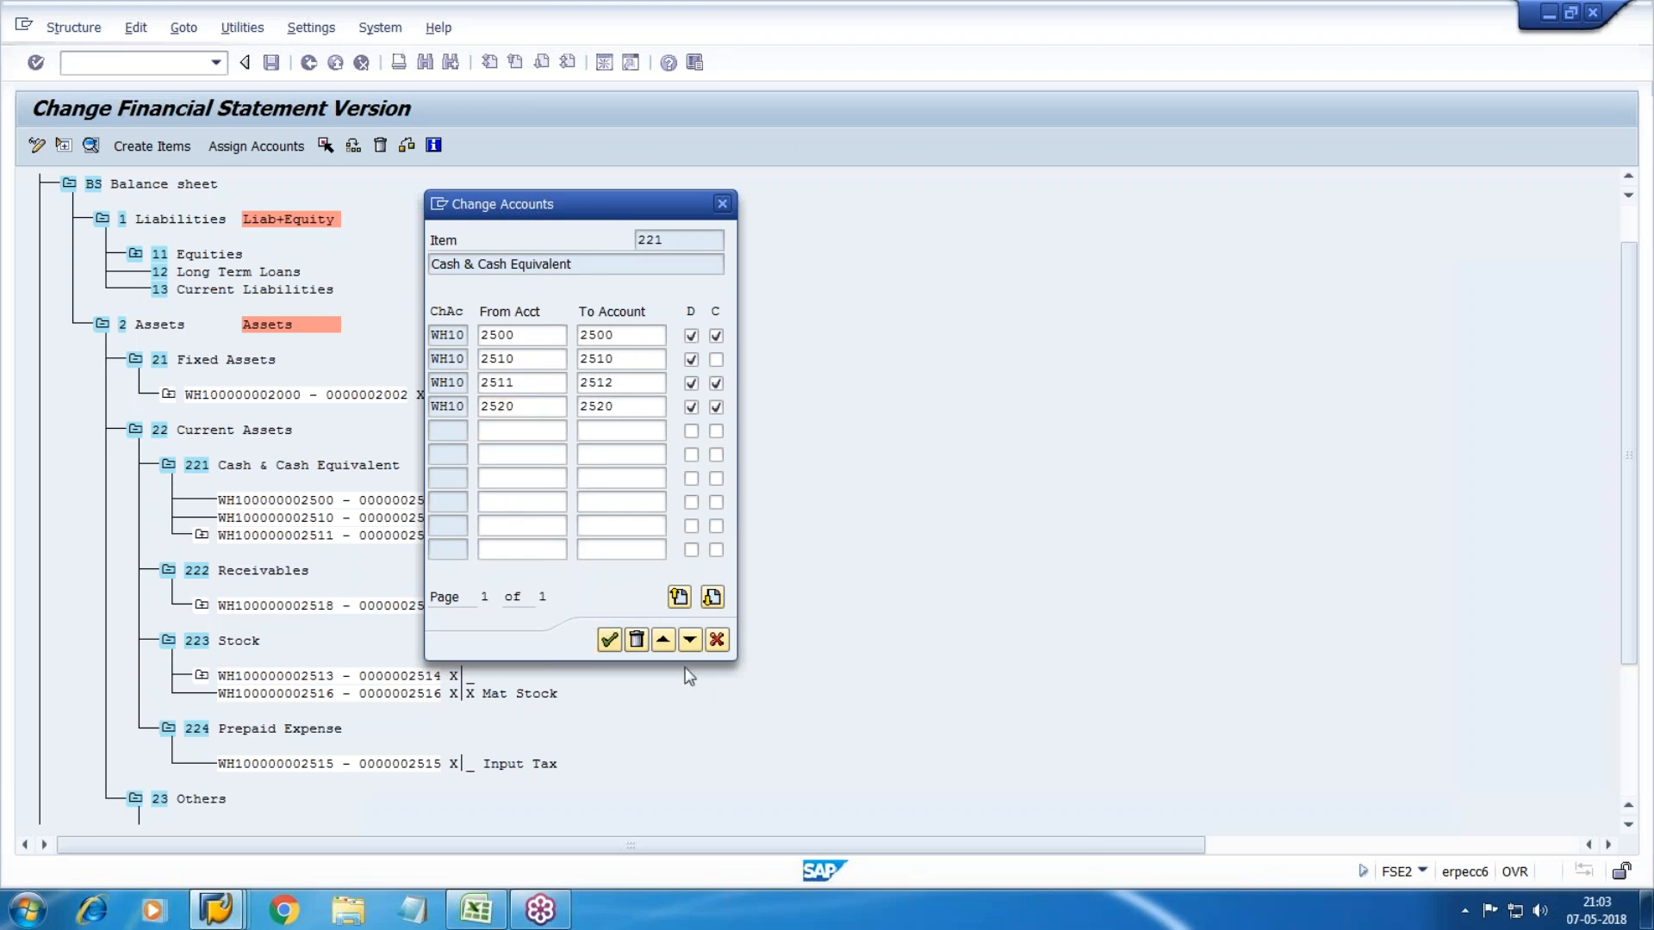
Step: In the G/L account list, collapse Current Assets, expand Current Liability and select the SBI loan account
key("alt+Tab")
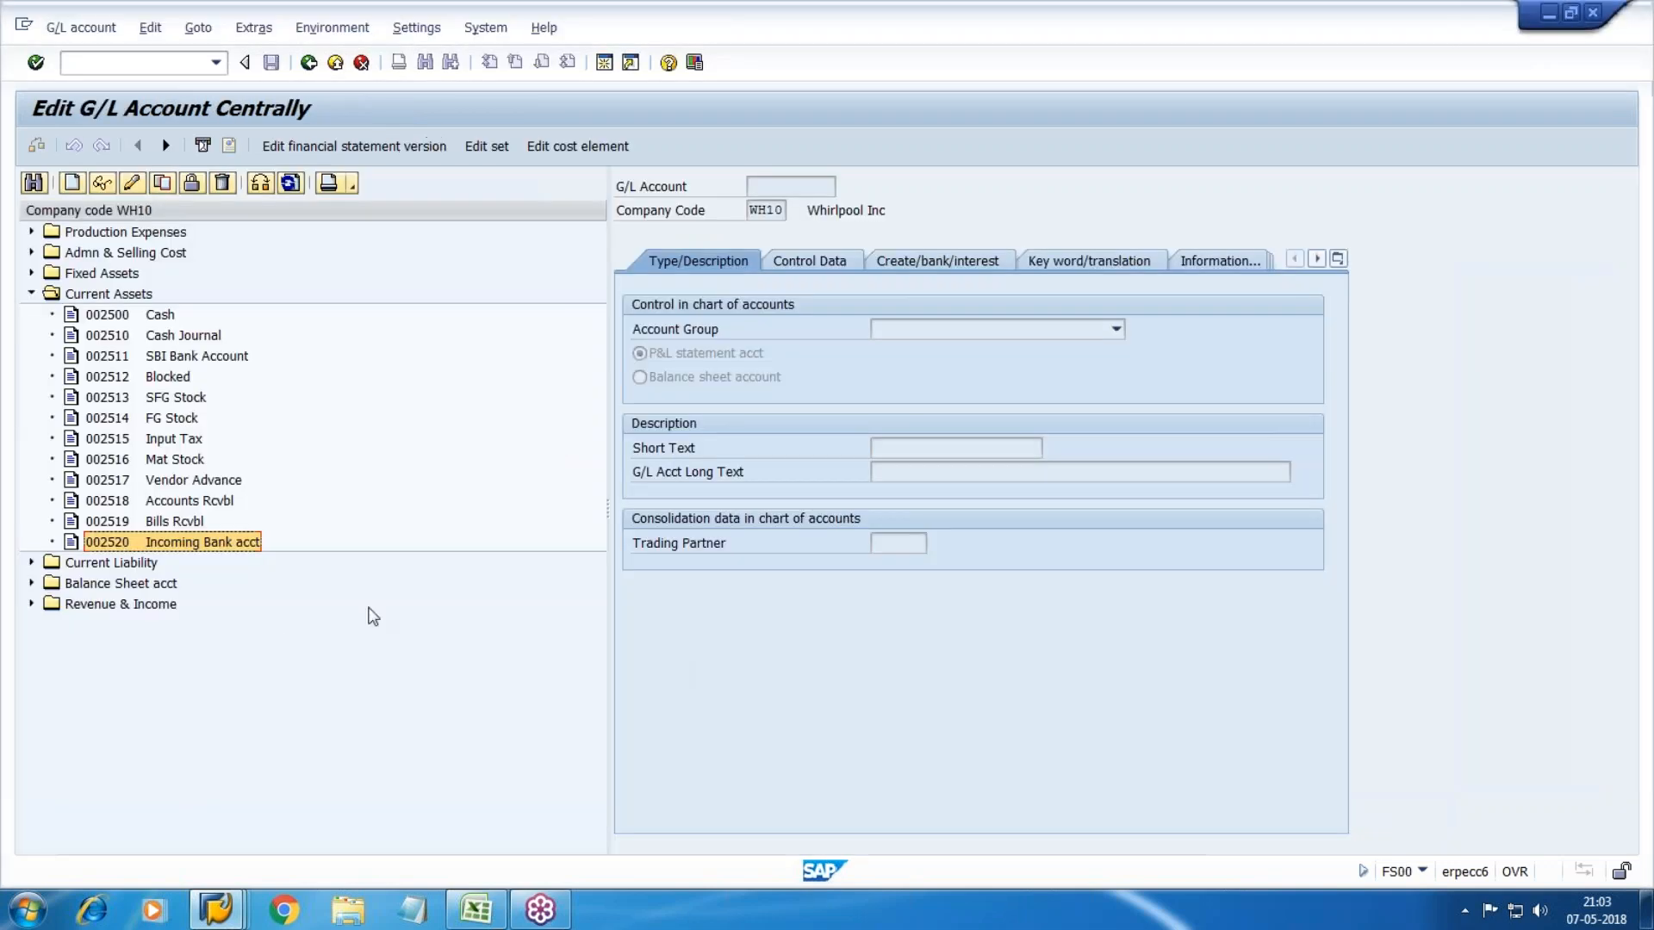
left_click(31, 293)
left_click(31, 314)
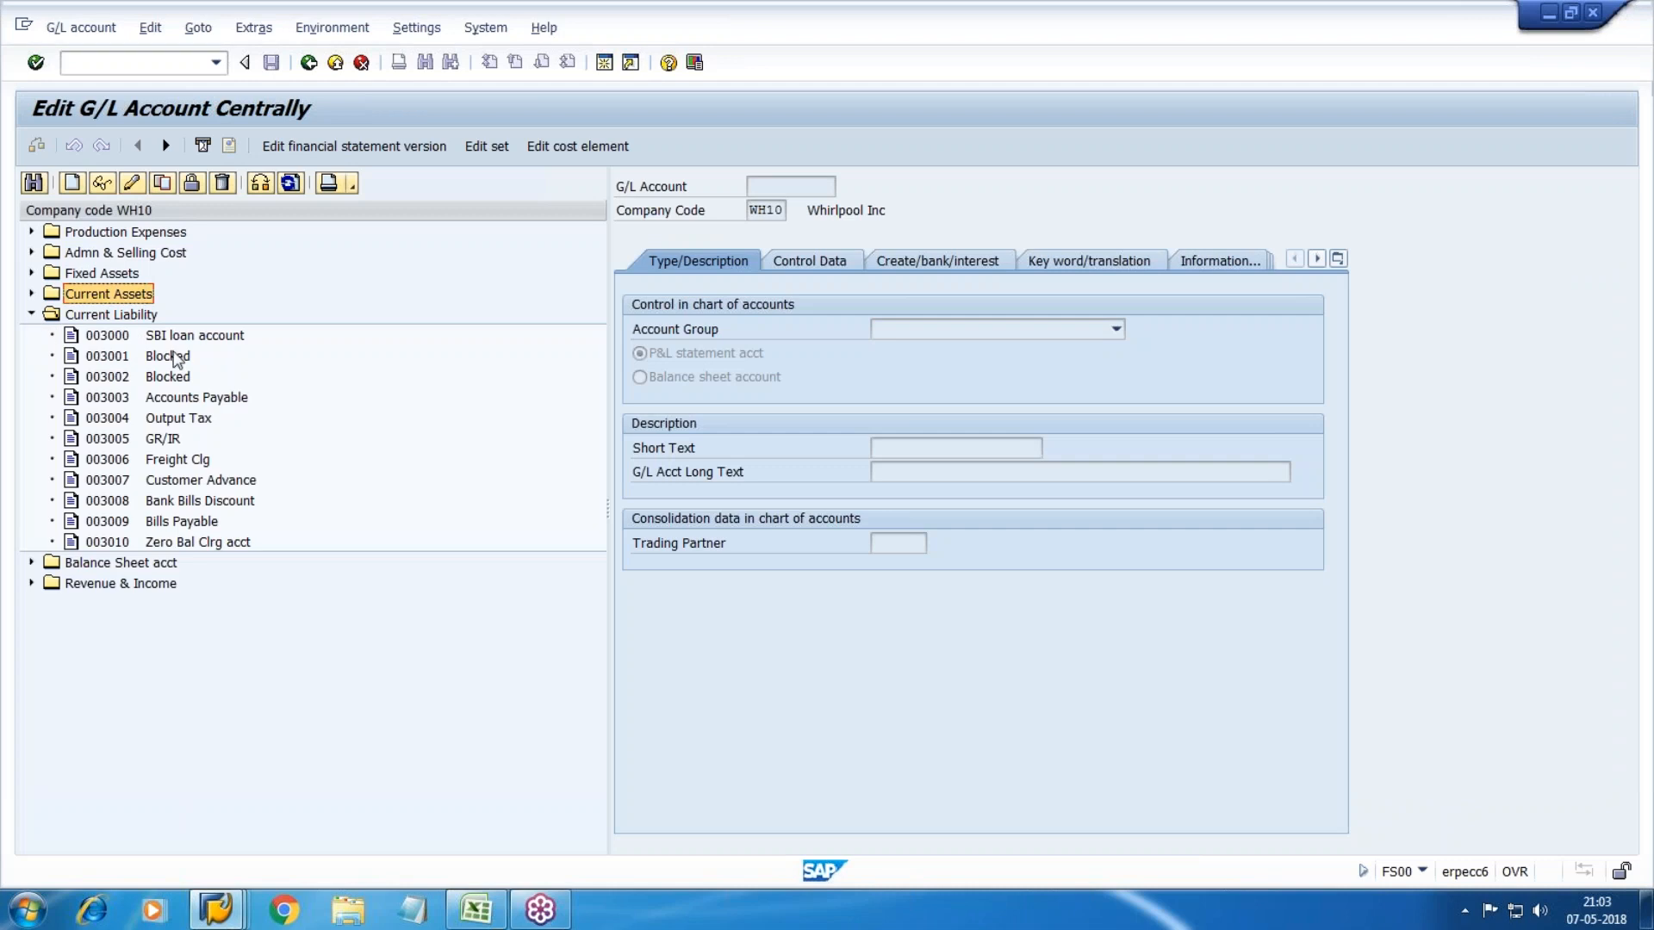
left_click(194, 335)
Step: Collapse the Current Assets and Assets nodes in the financial statement version and return to the G/L account list
key("alt+Tab")
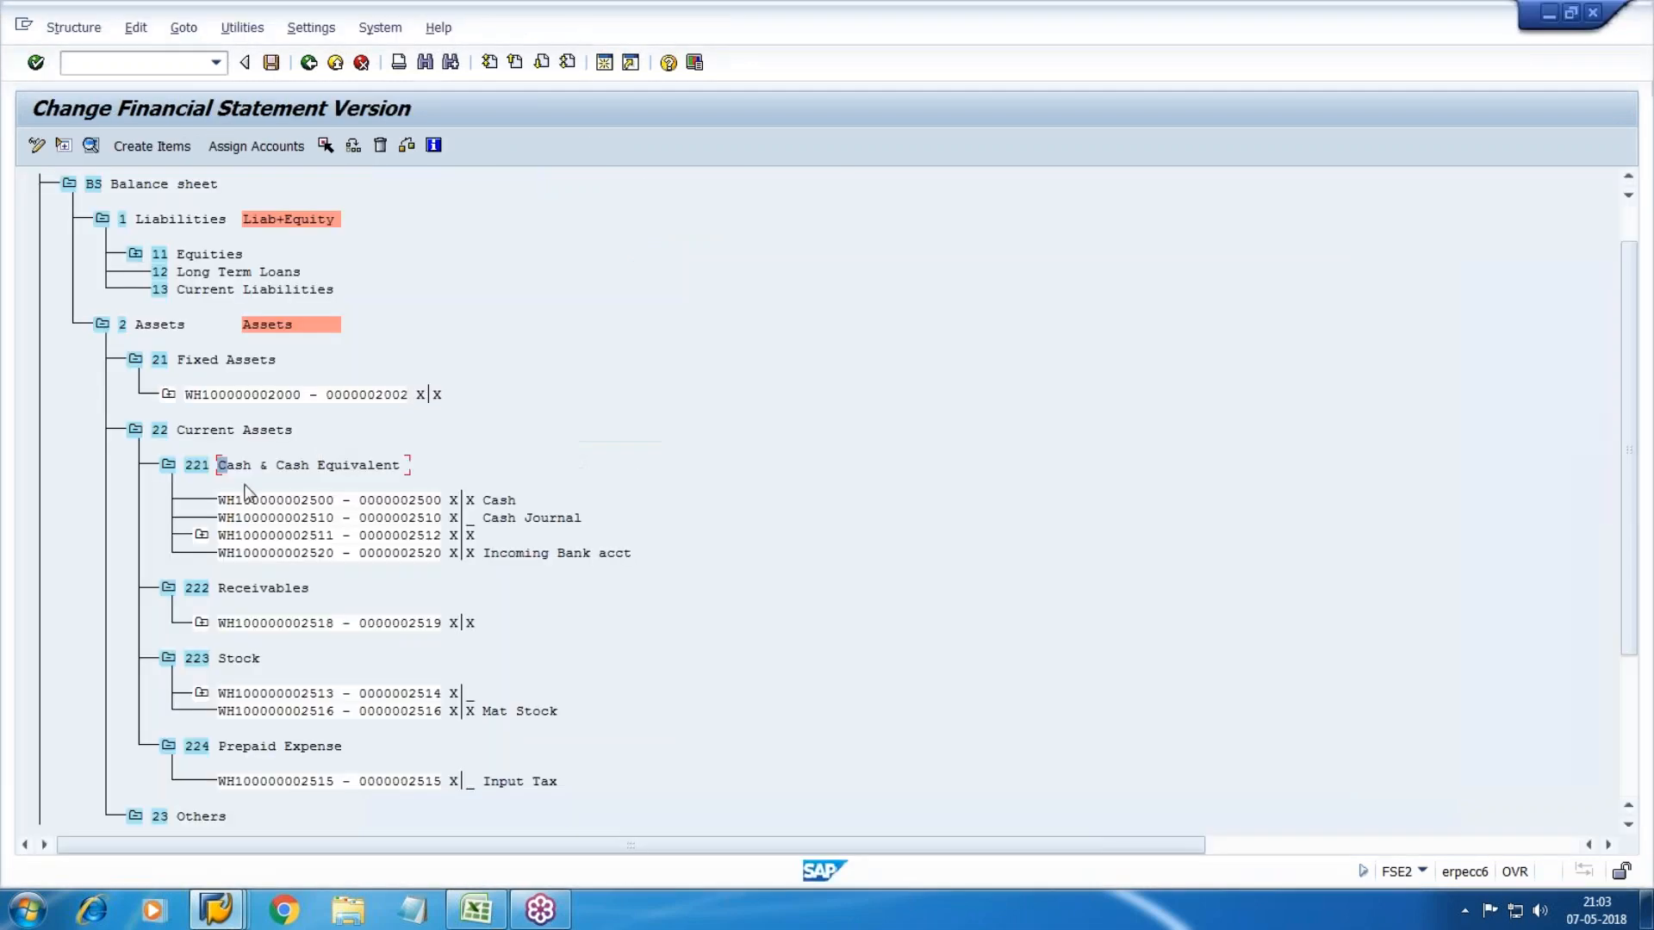
left_click(135, 428)
left_click(102, 324)
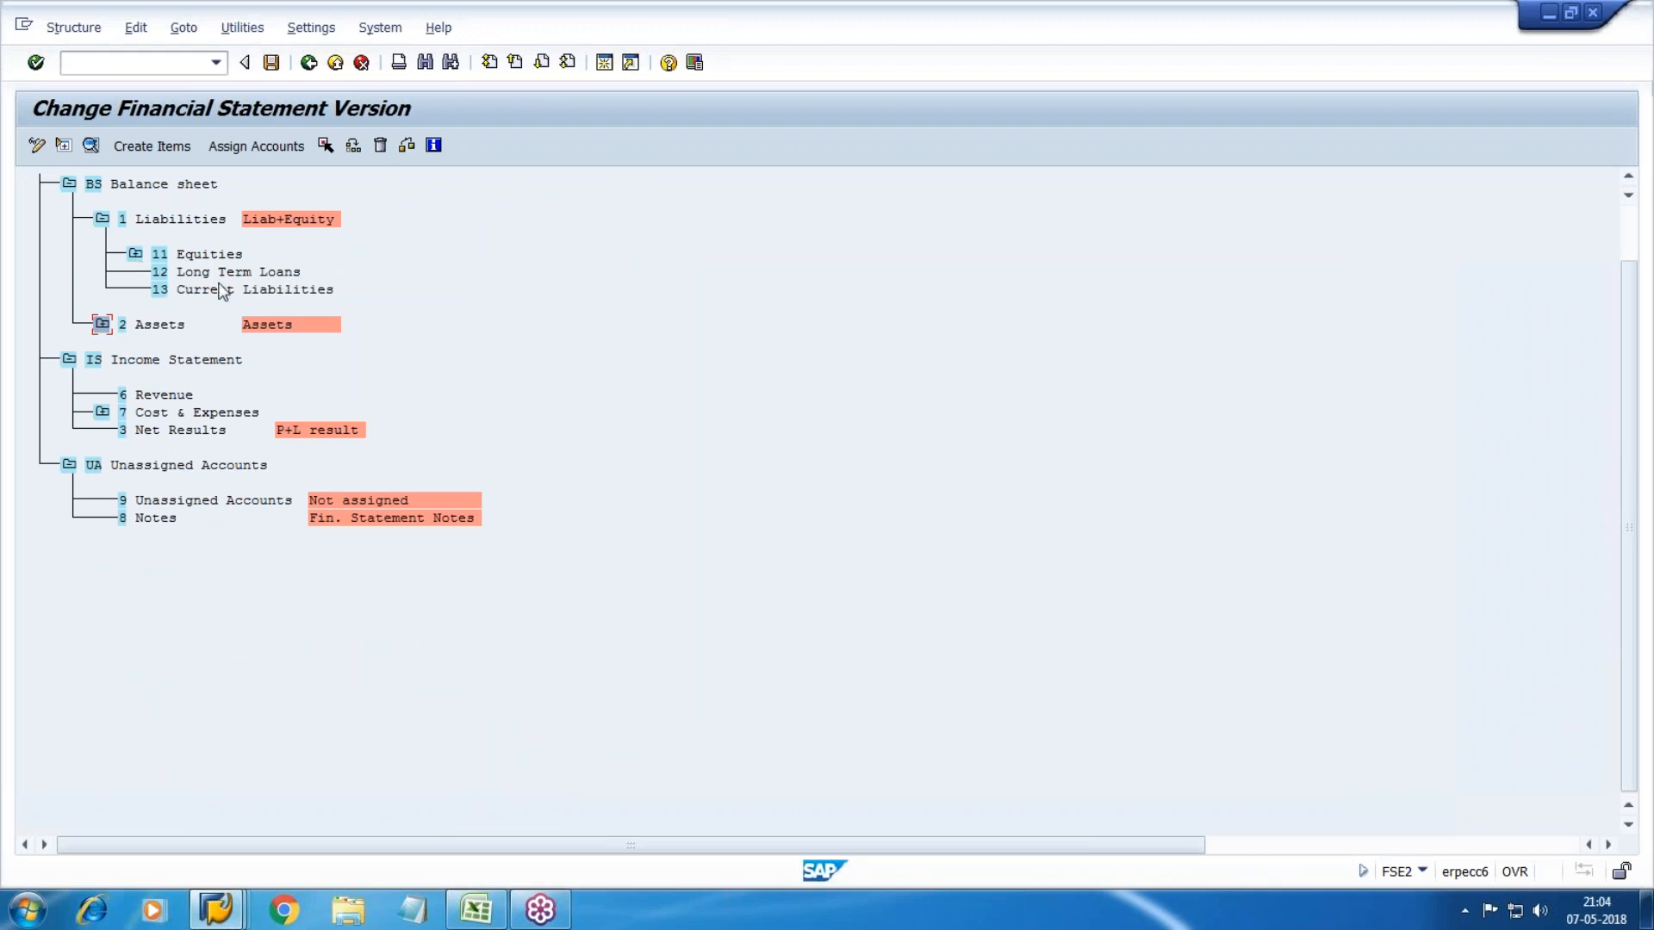
key("alt+Tab")
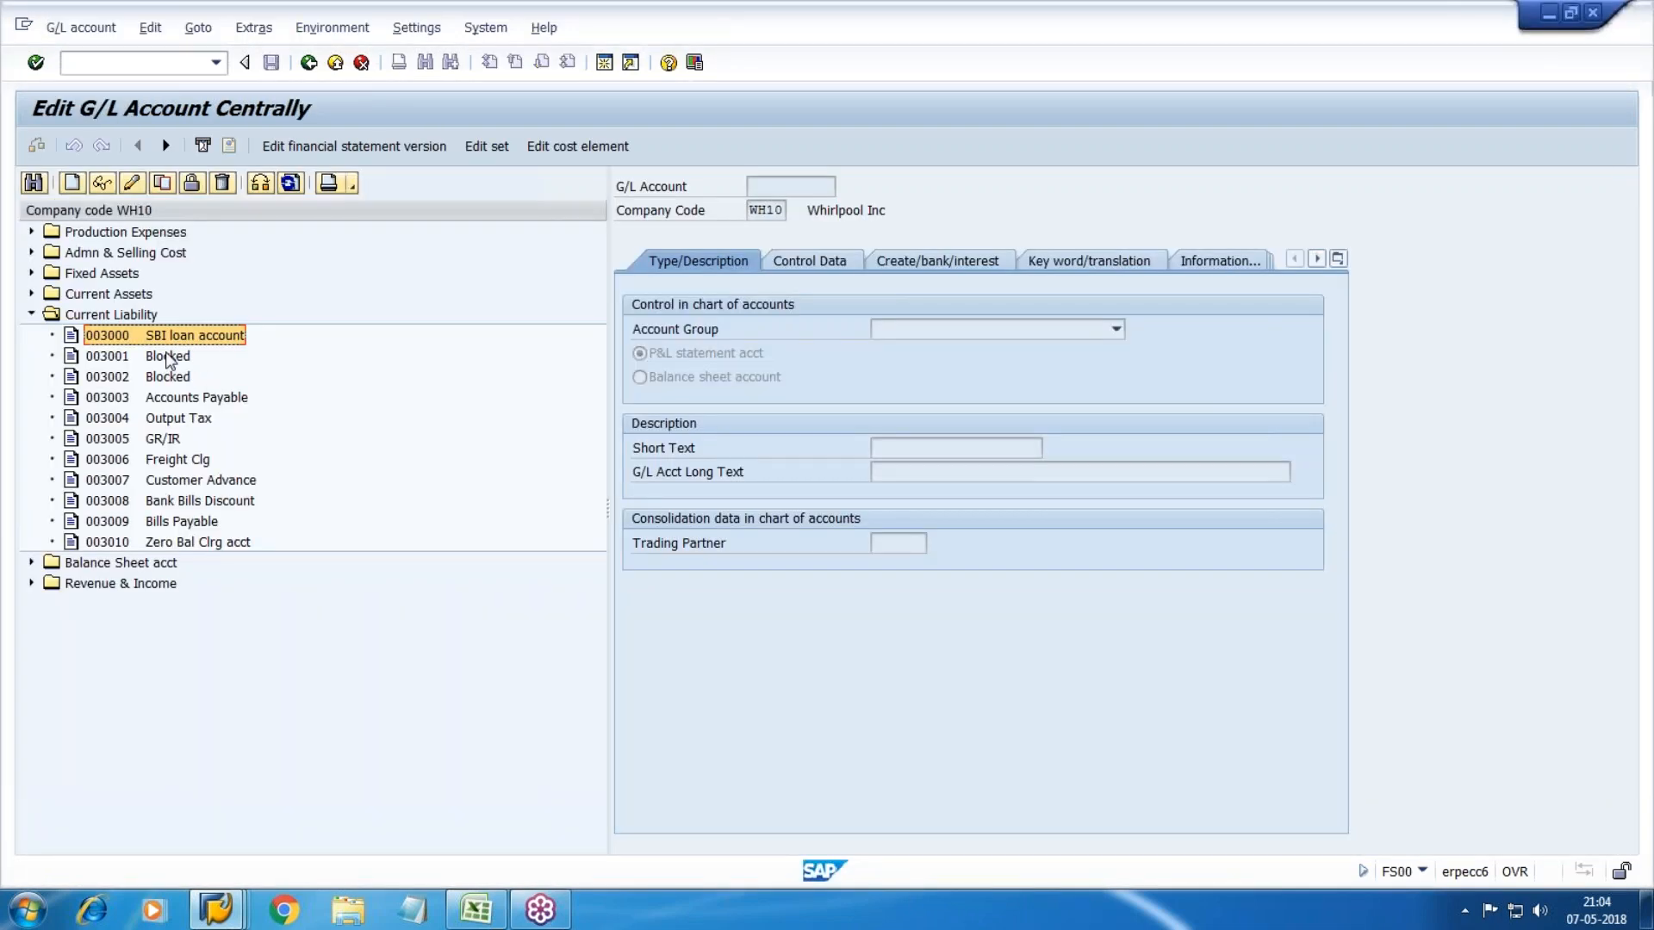
Step: Assign account 3000 to item 12 Long Term Loans, flagged for credit only, and accept the assignment
key("alt+Tab")
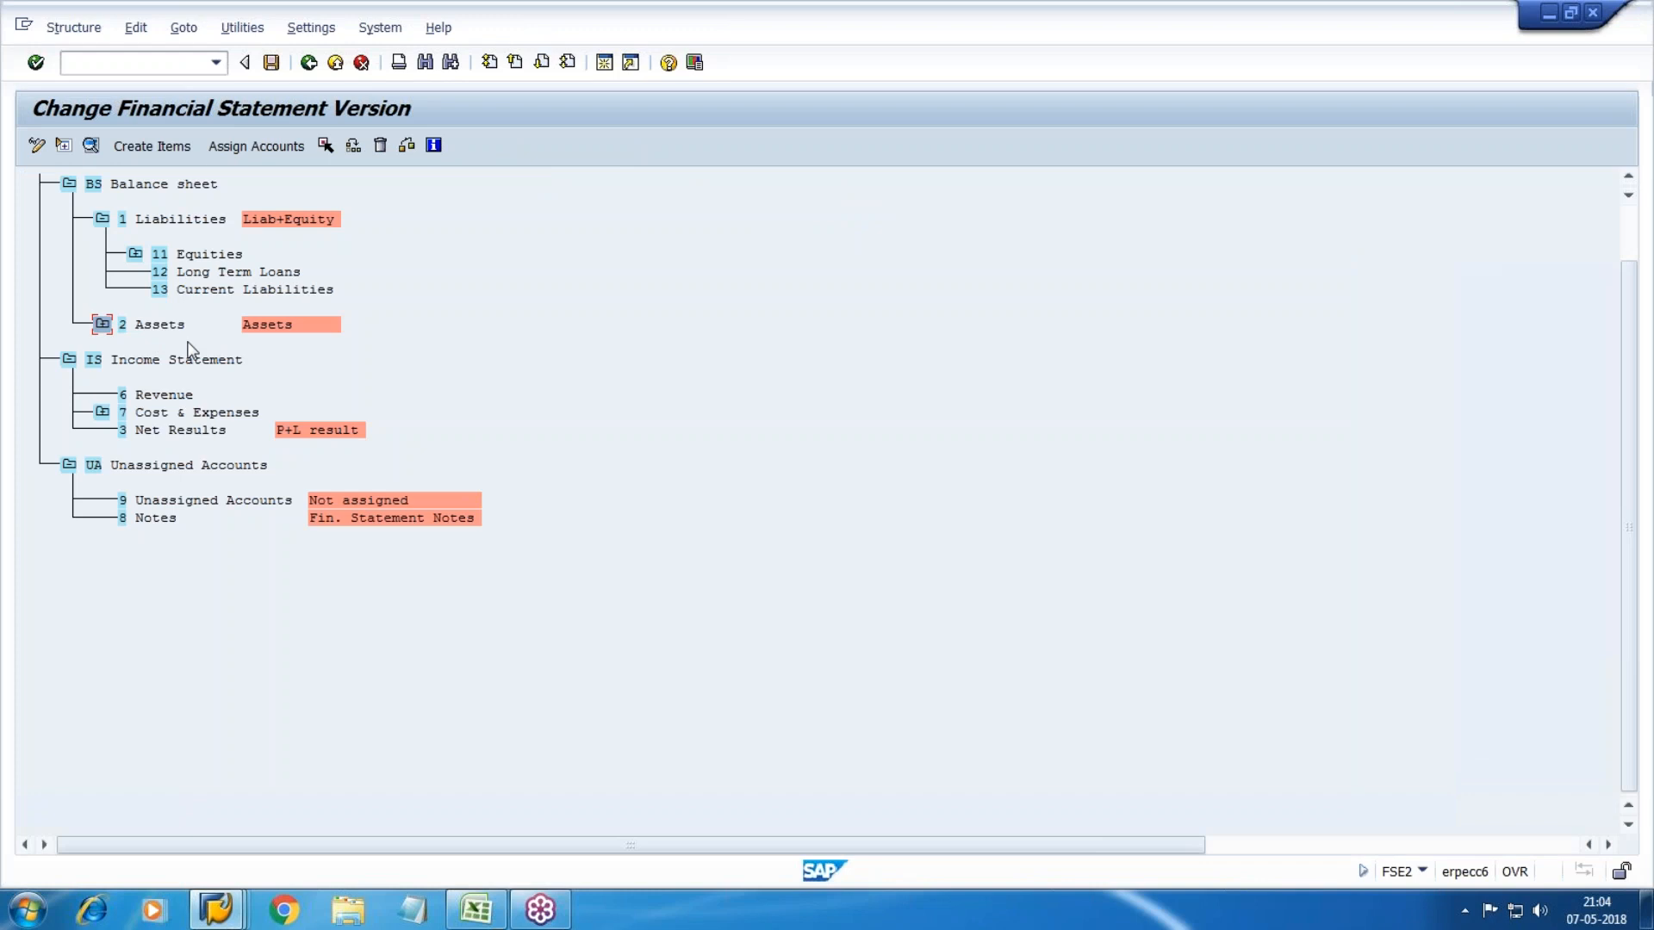
left_click(160, 271)
left_click(277, 155)
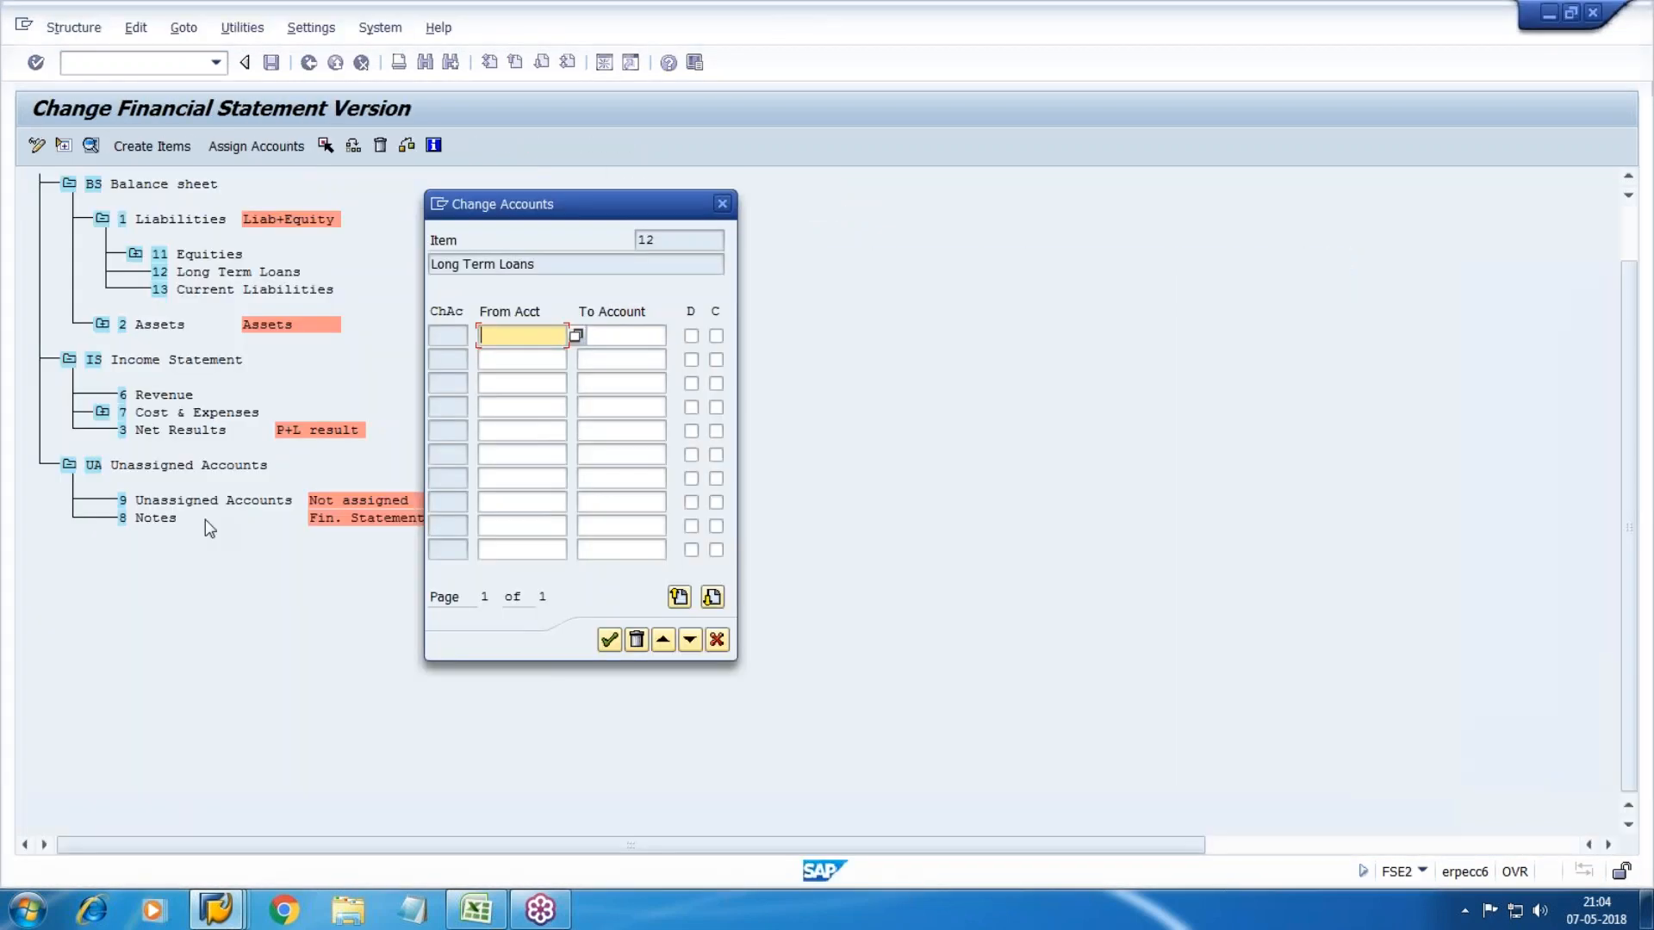
type("3000")
key("Tab")
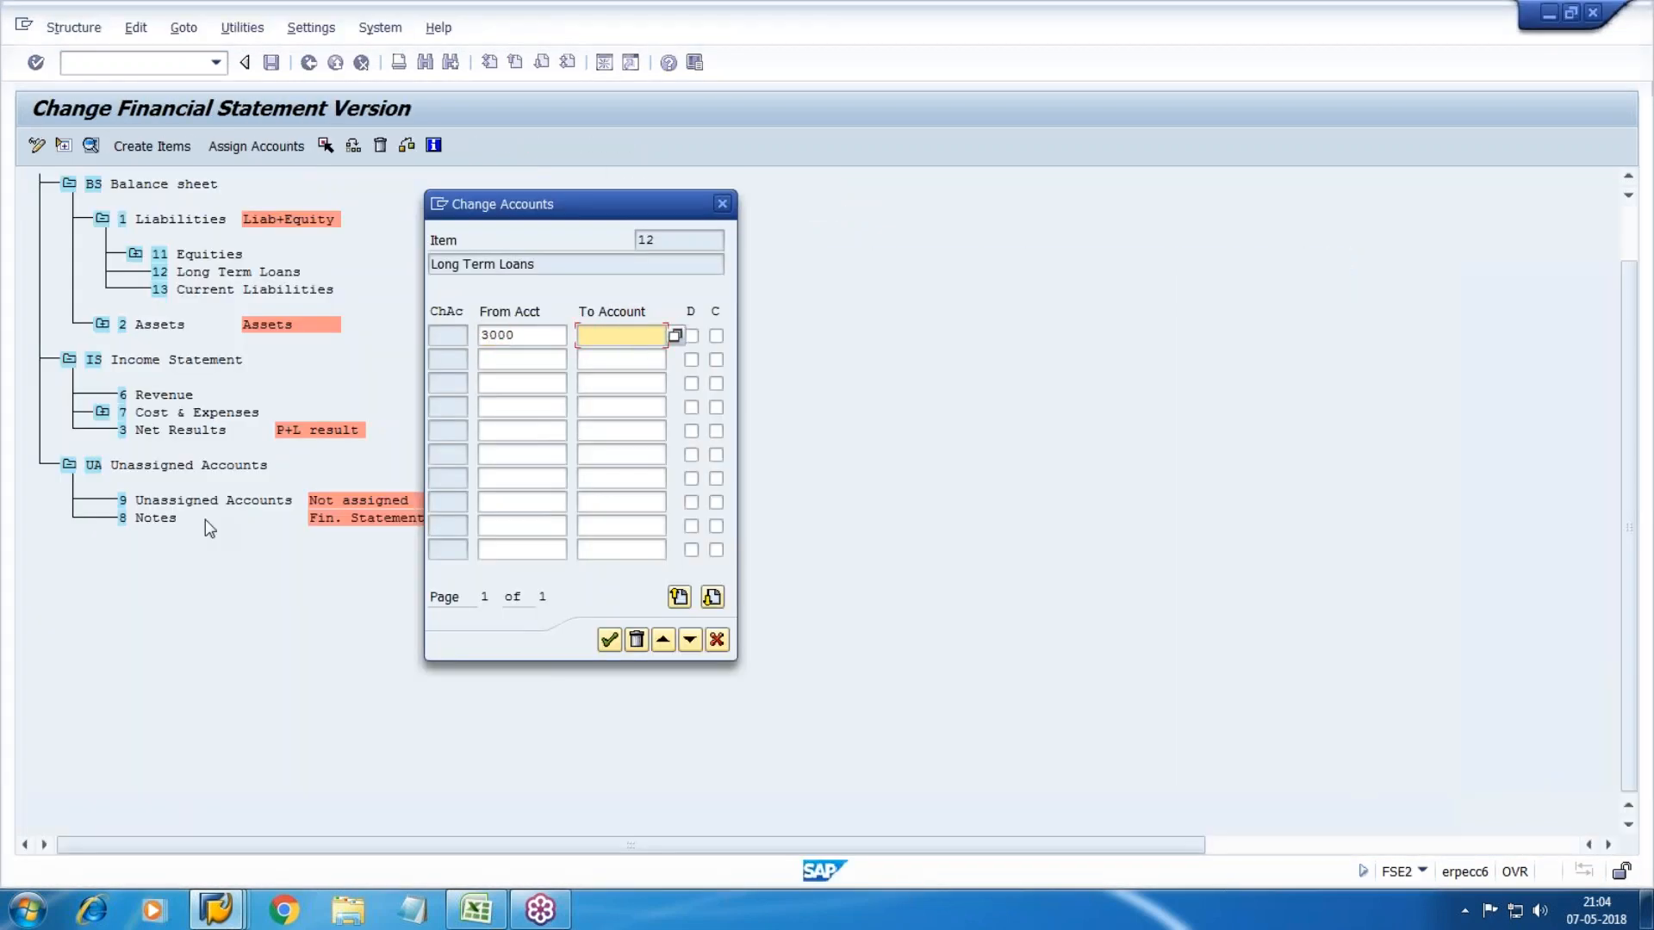
key("shift+Tab")
key("ctrl+c")
key("Tab")
key("ctrl+v")
key("Tab")
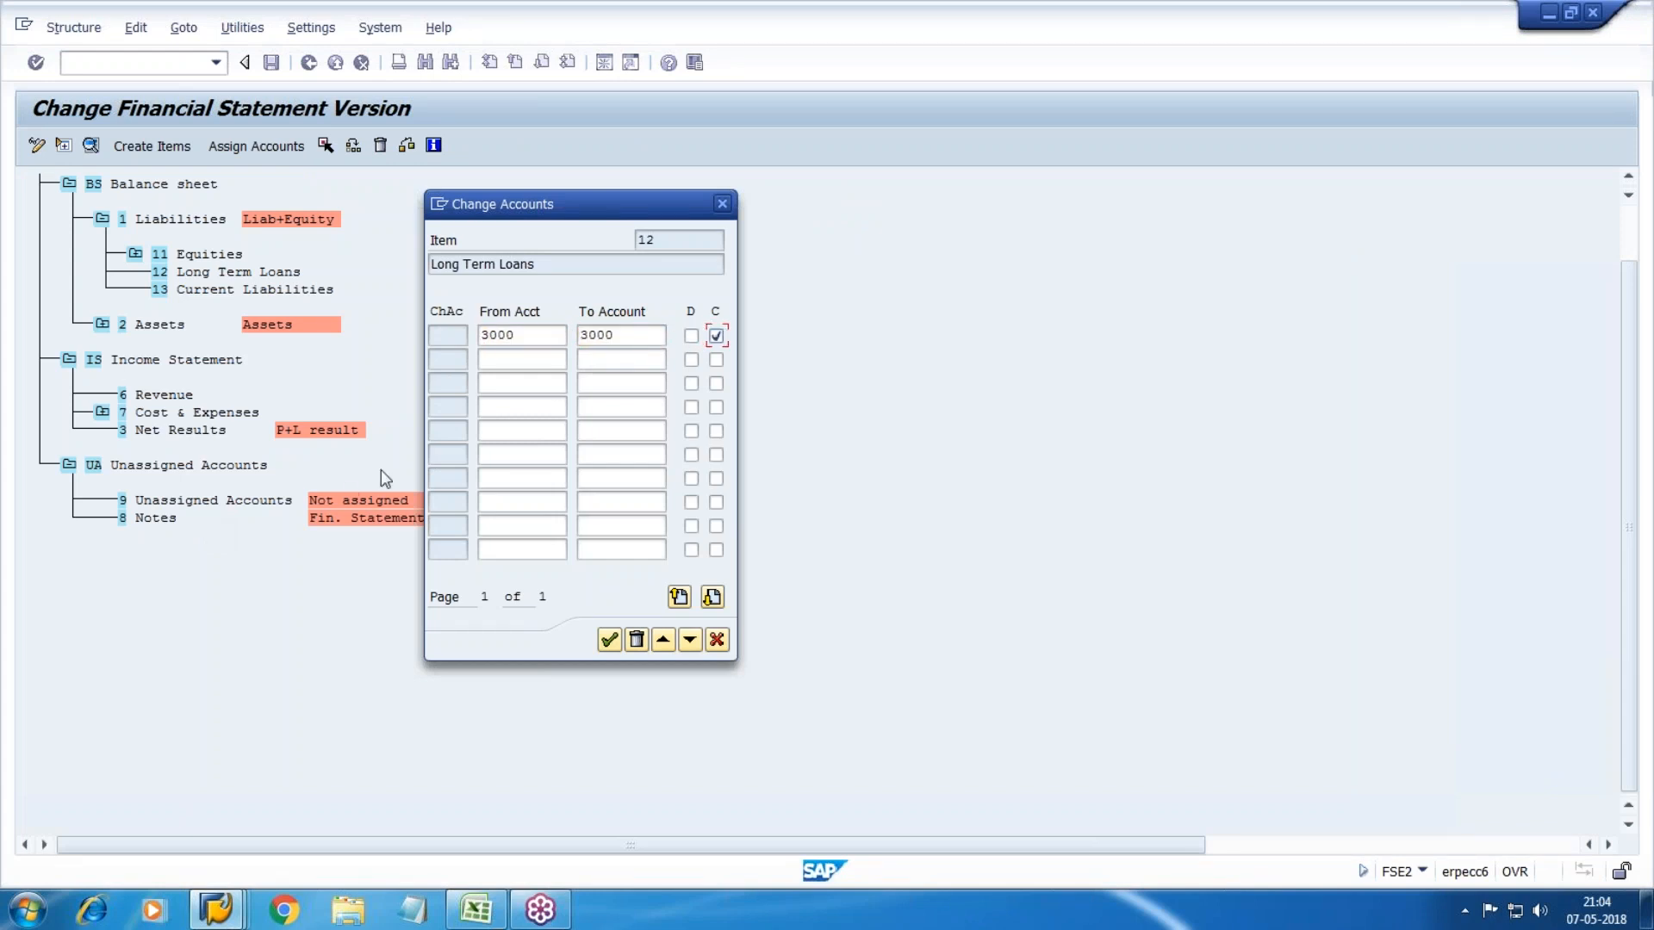
left_click(610, 639)
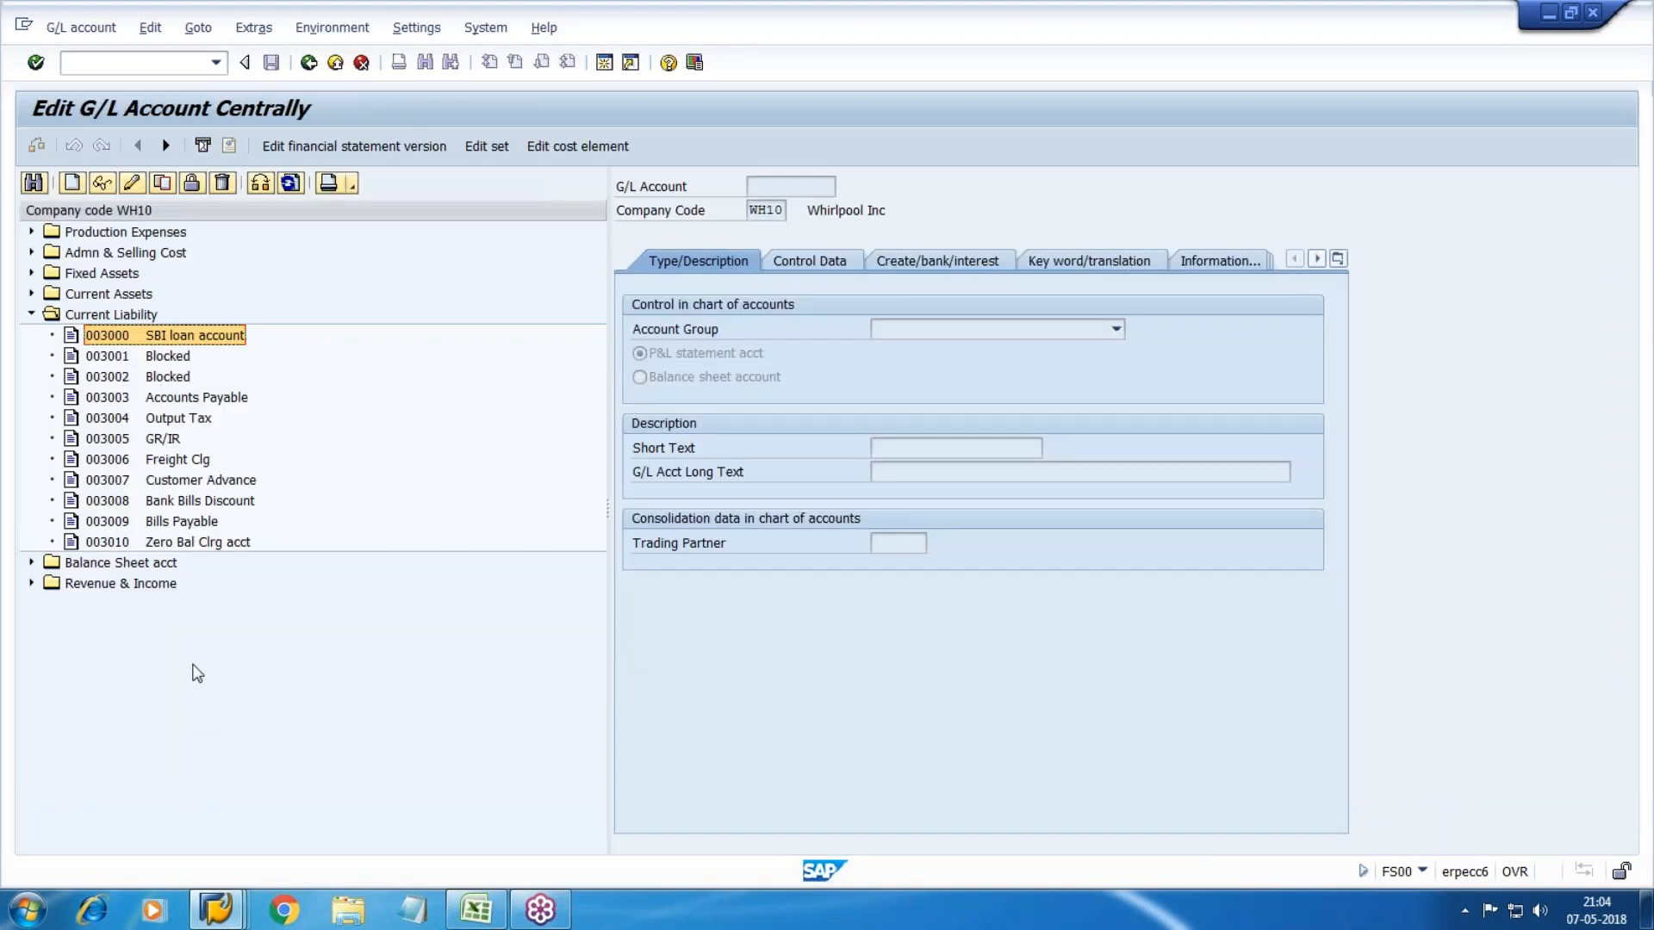
Step: In the financial statement version, try to assign accounts to item 9 Unassigned Accounts
key("alt+Tab")
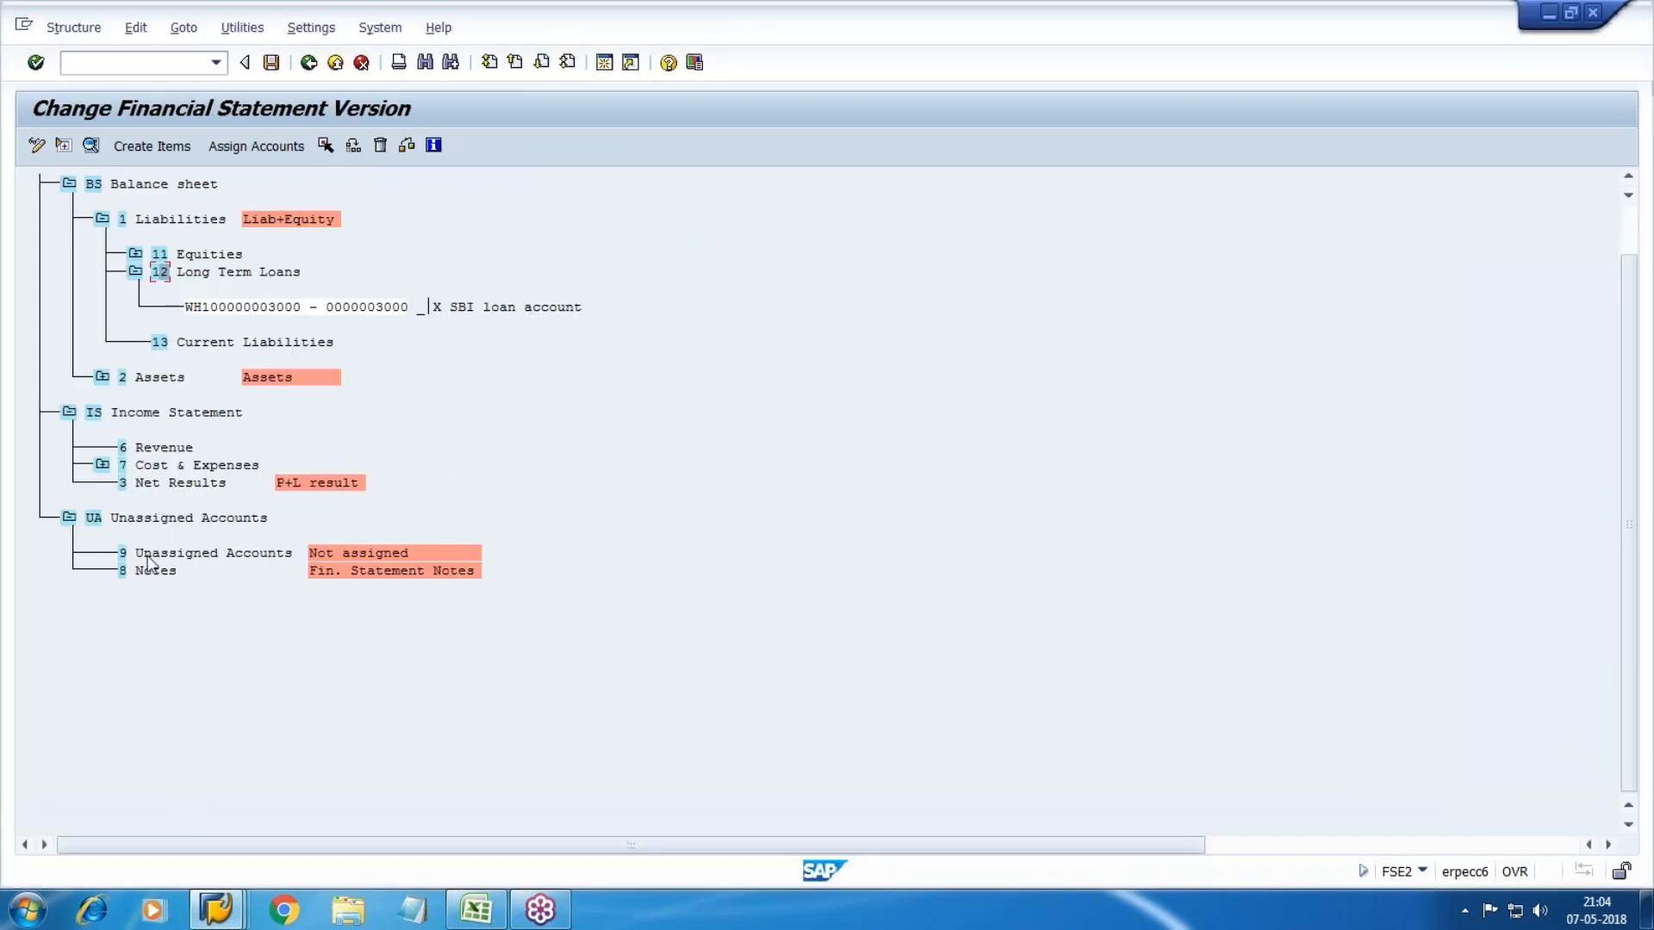
left_click(255, 147)
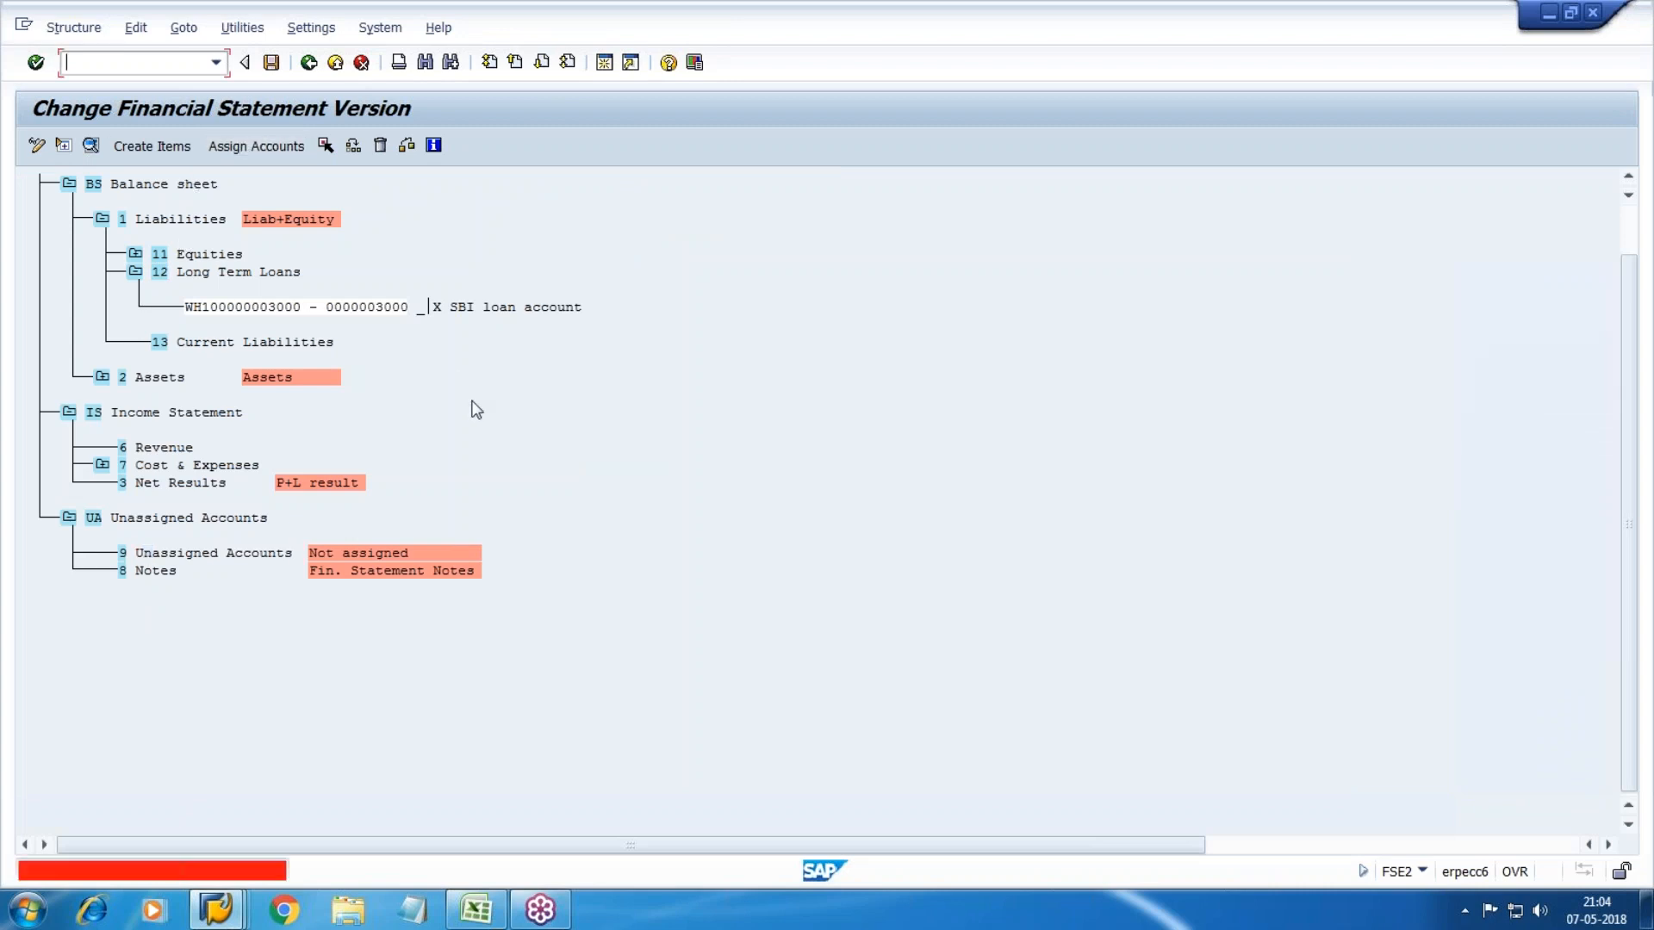
left_click(154, 553)
left_click(124, 554)
left_click(274, 150)
left_click(269, 150)
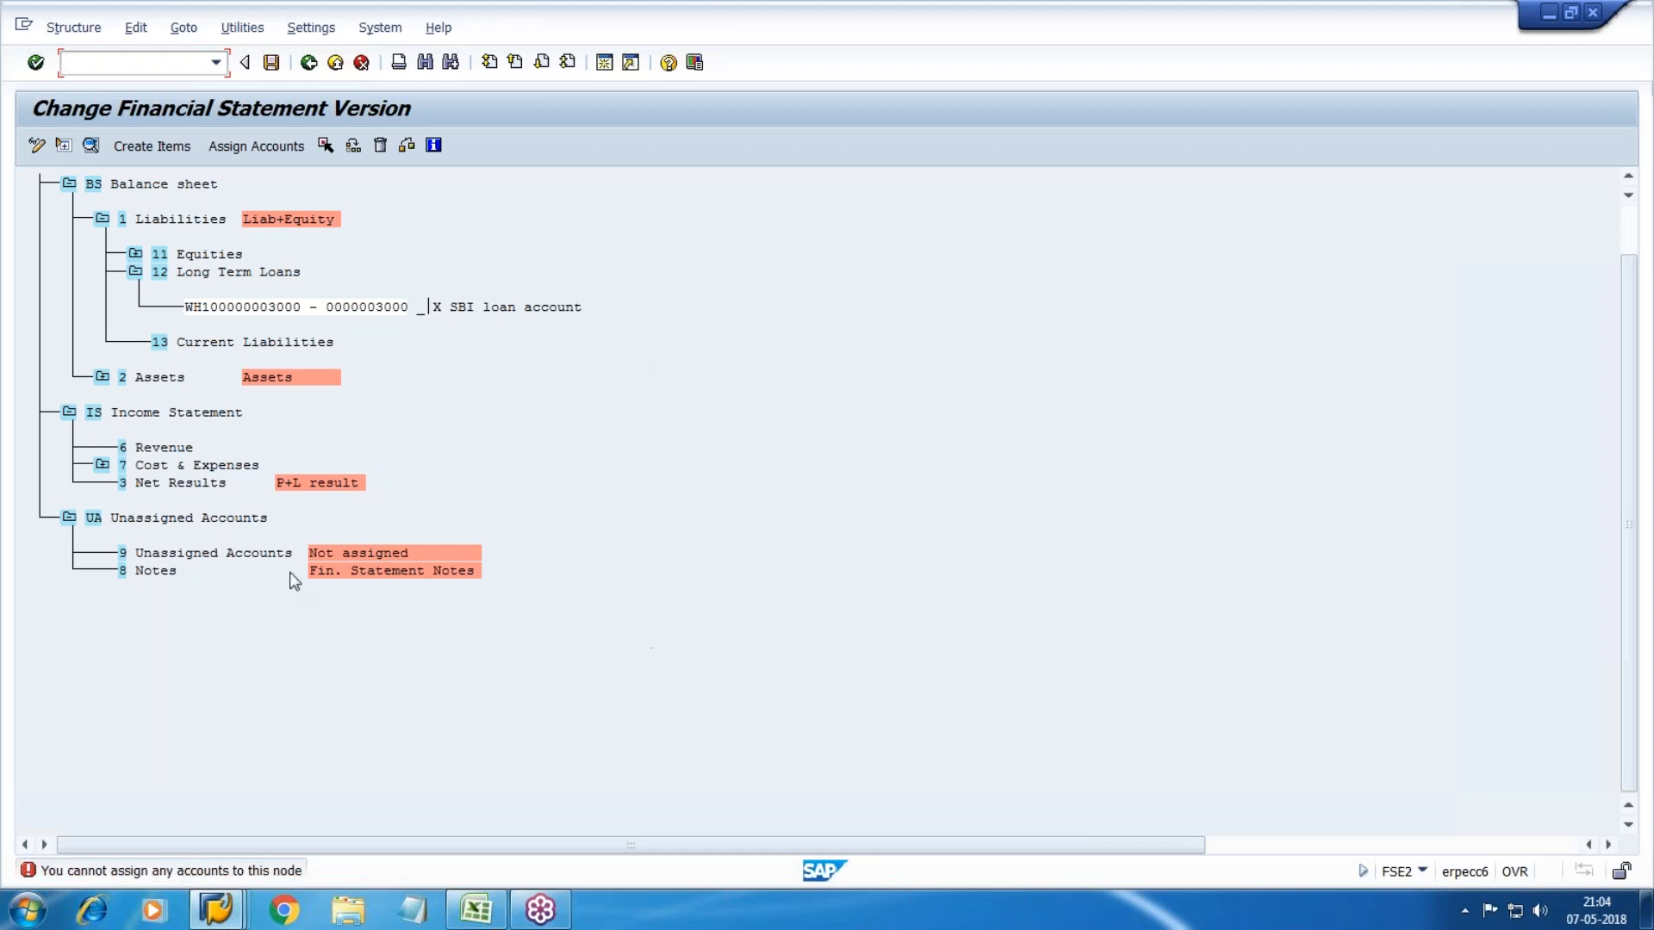
Step: Create item 91 Unassigned below item 9 in the Unassigned Accounts node
left_click(157, 555)
left_click(125, 556)
left_click(152, 146)
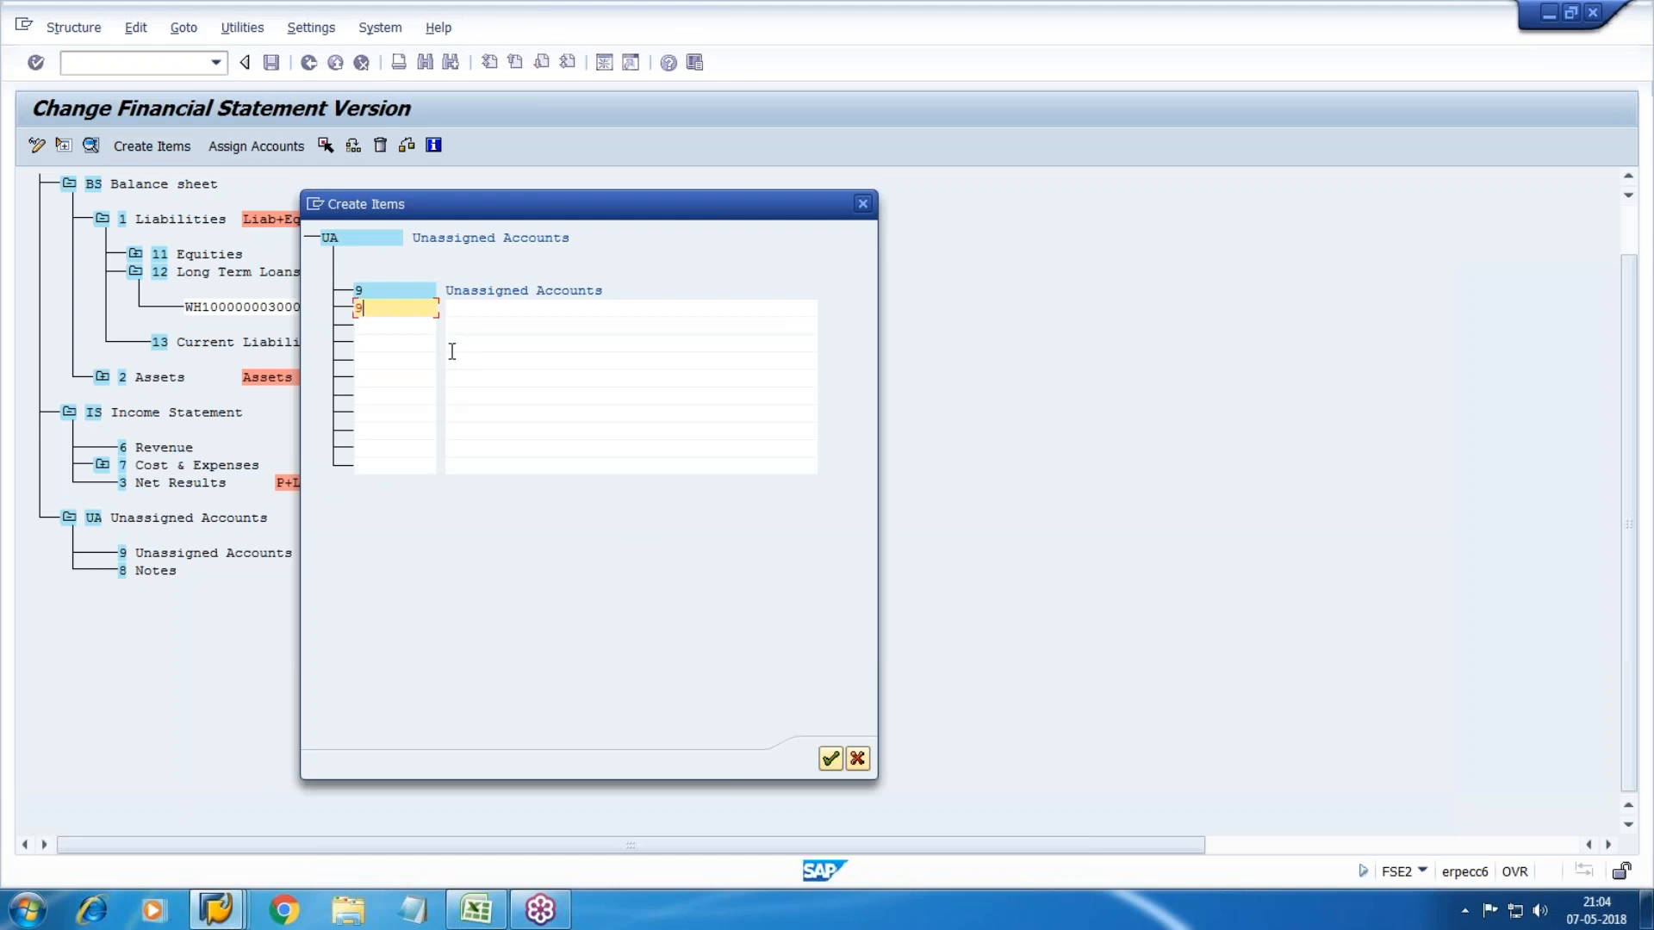
type("91")
key("Tab")
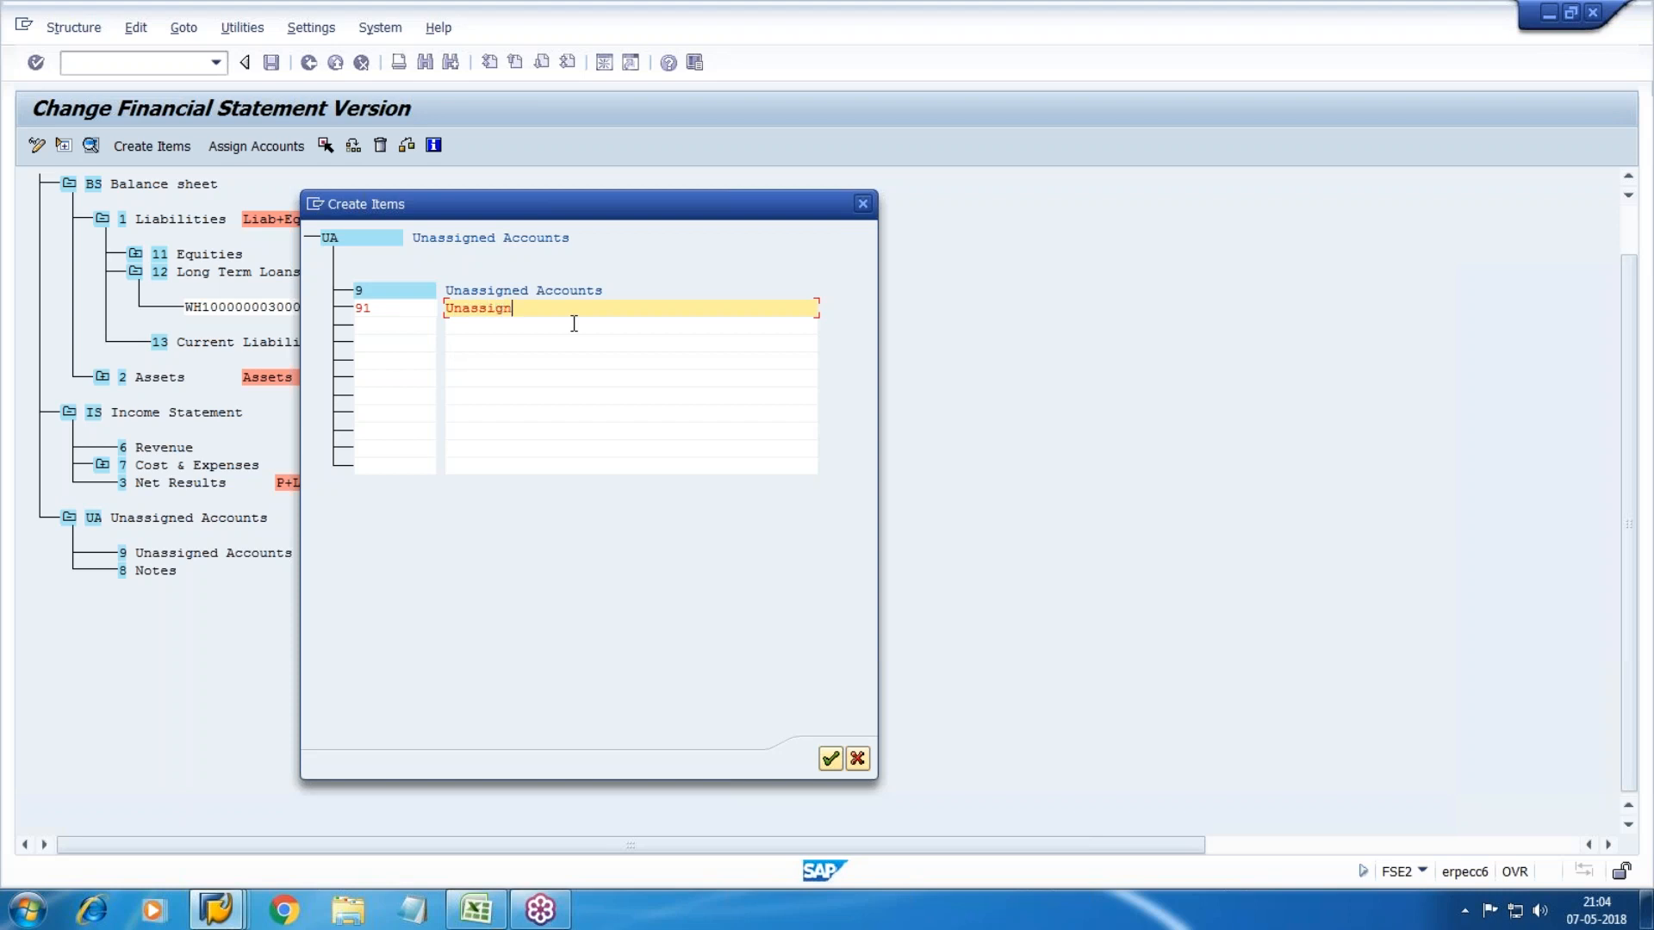
left_click(830, 758)
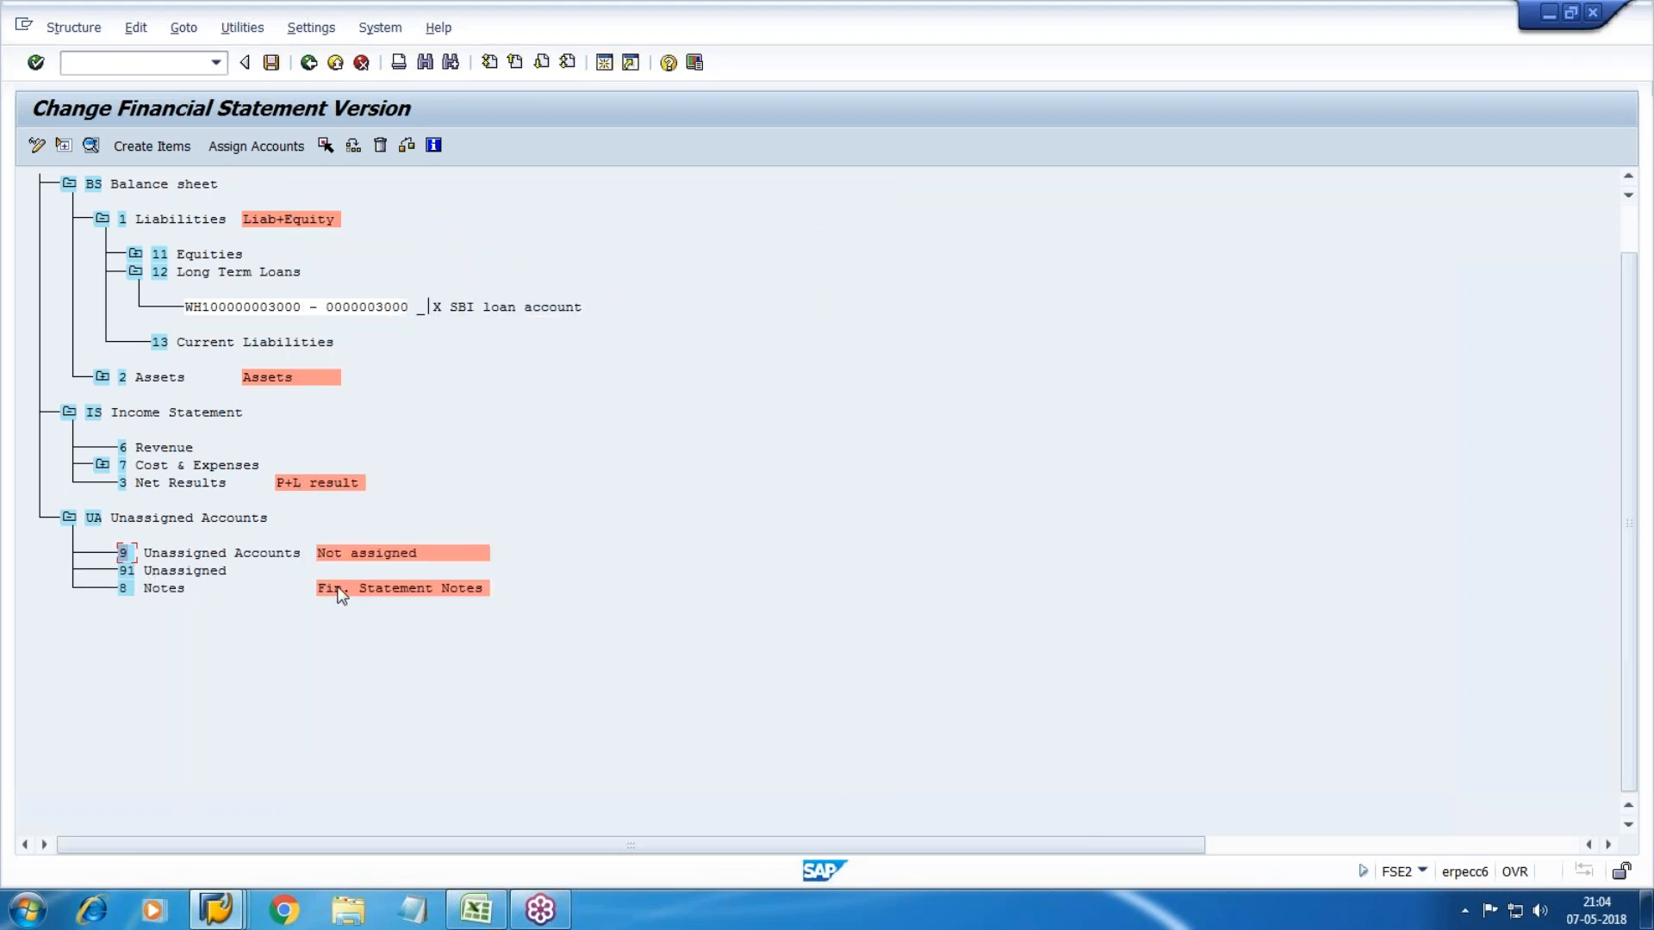
Step: Try to reassign item 91 Unassigned as a subordinate of item 9 Unassigned Accounts
left_click(128, 570)
left_click(326, 145)
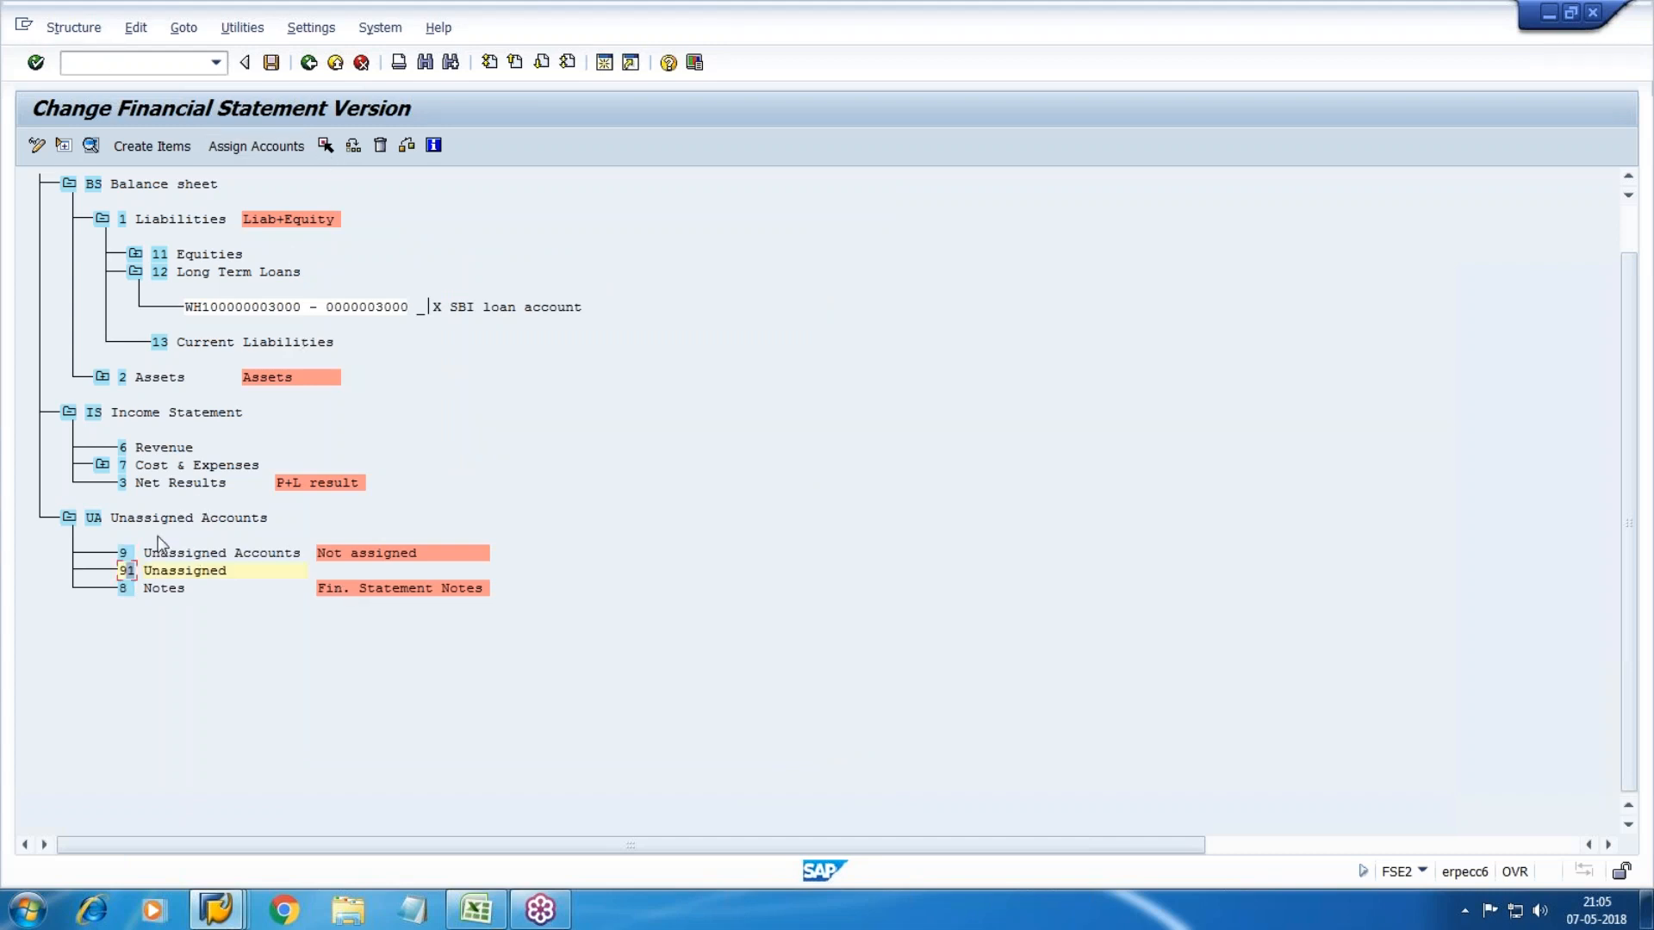
left_click(355, 144)
left_click(880, 335)
left_click(1045, 403)
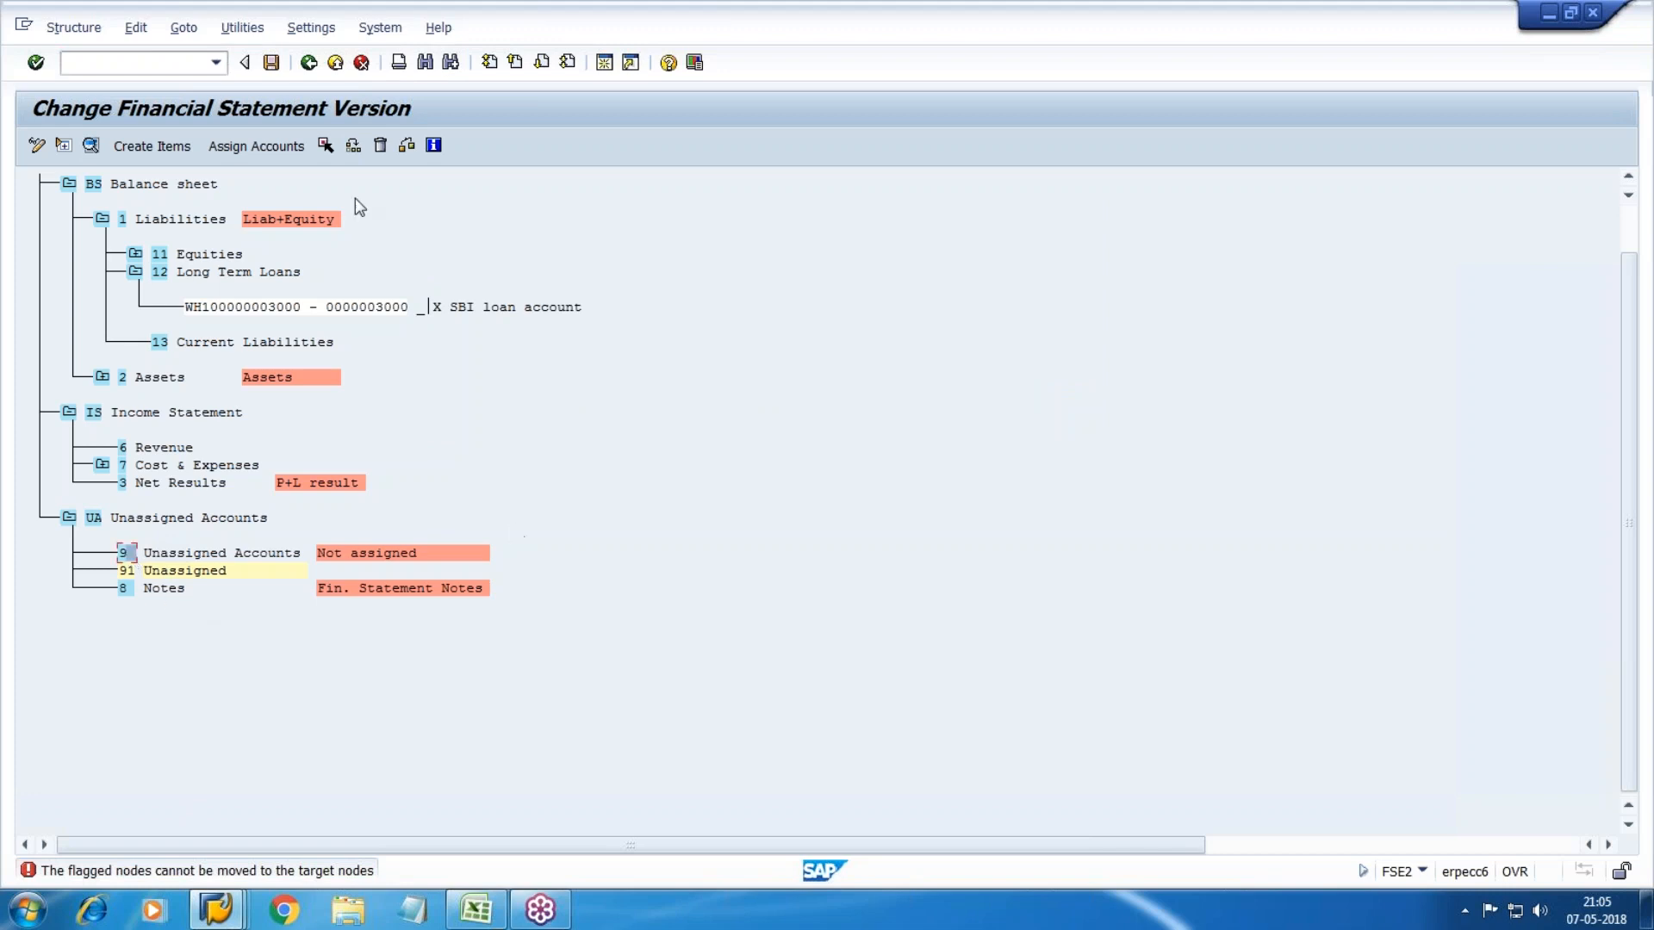
left_click(353, 145)
left_click(888, 335)
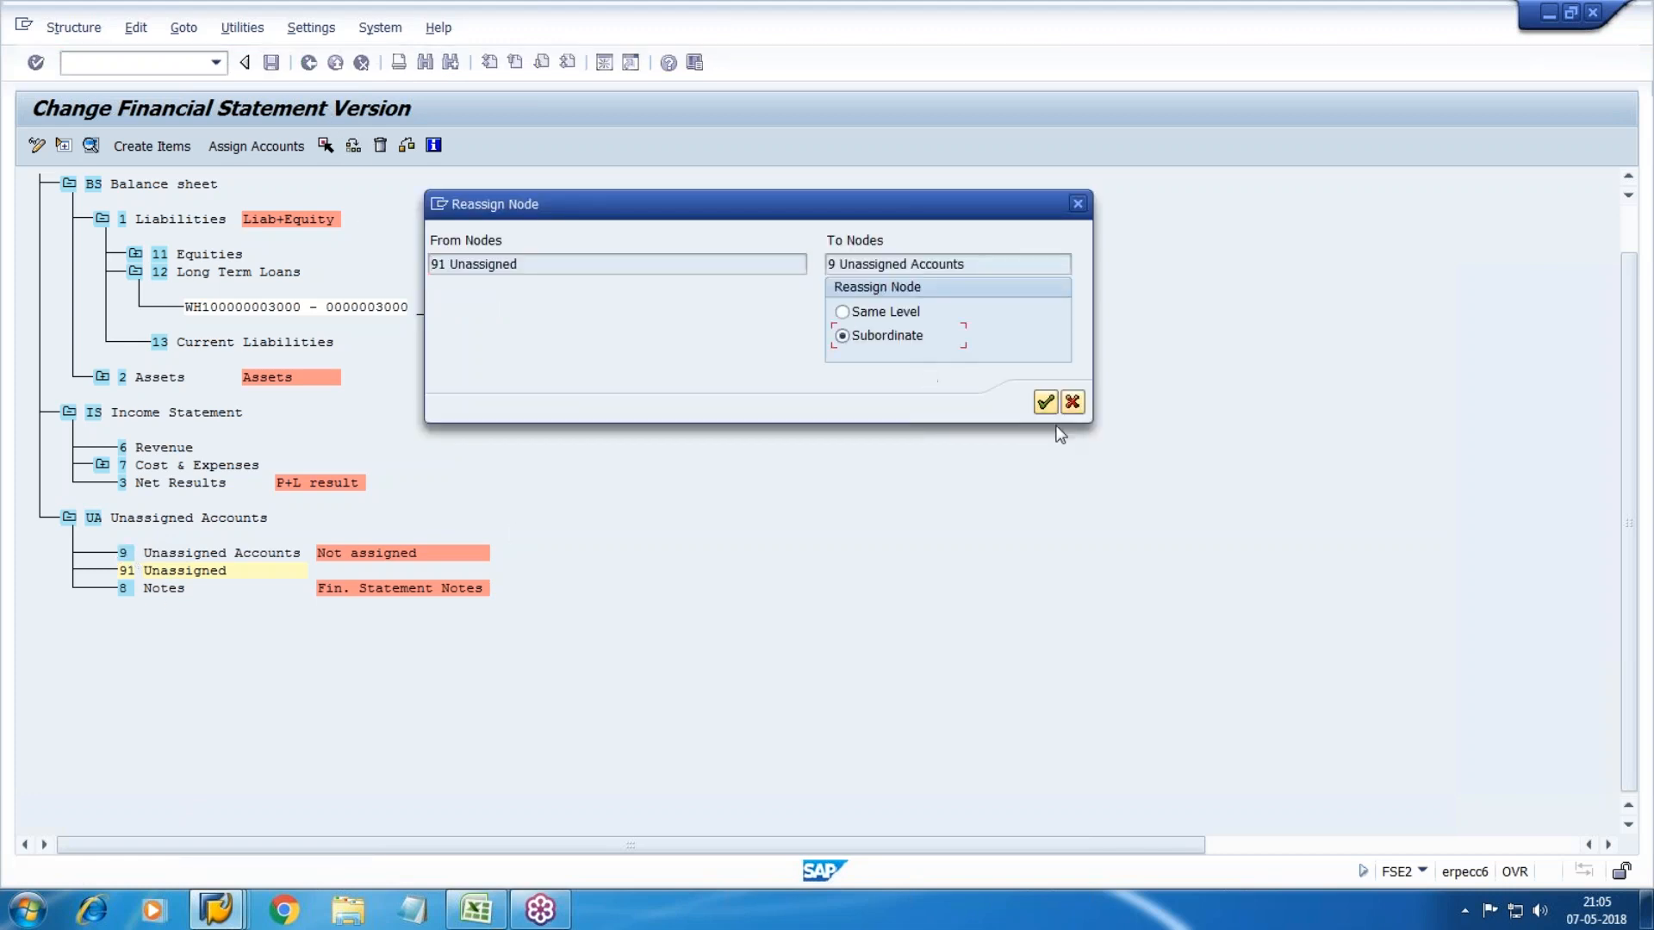
left_click(1045, 402)
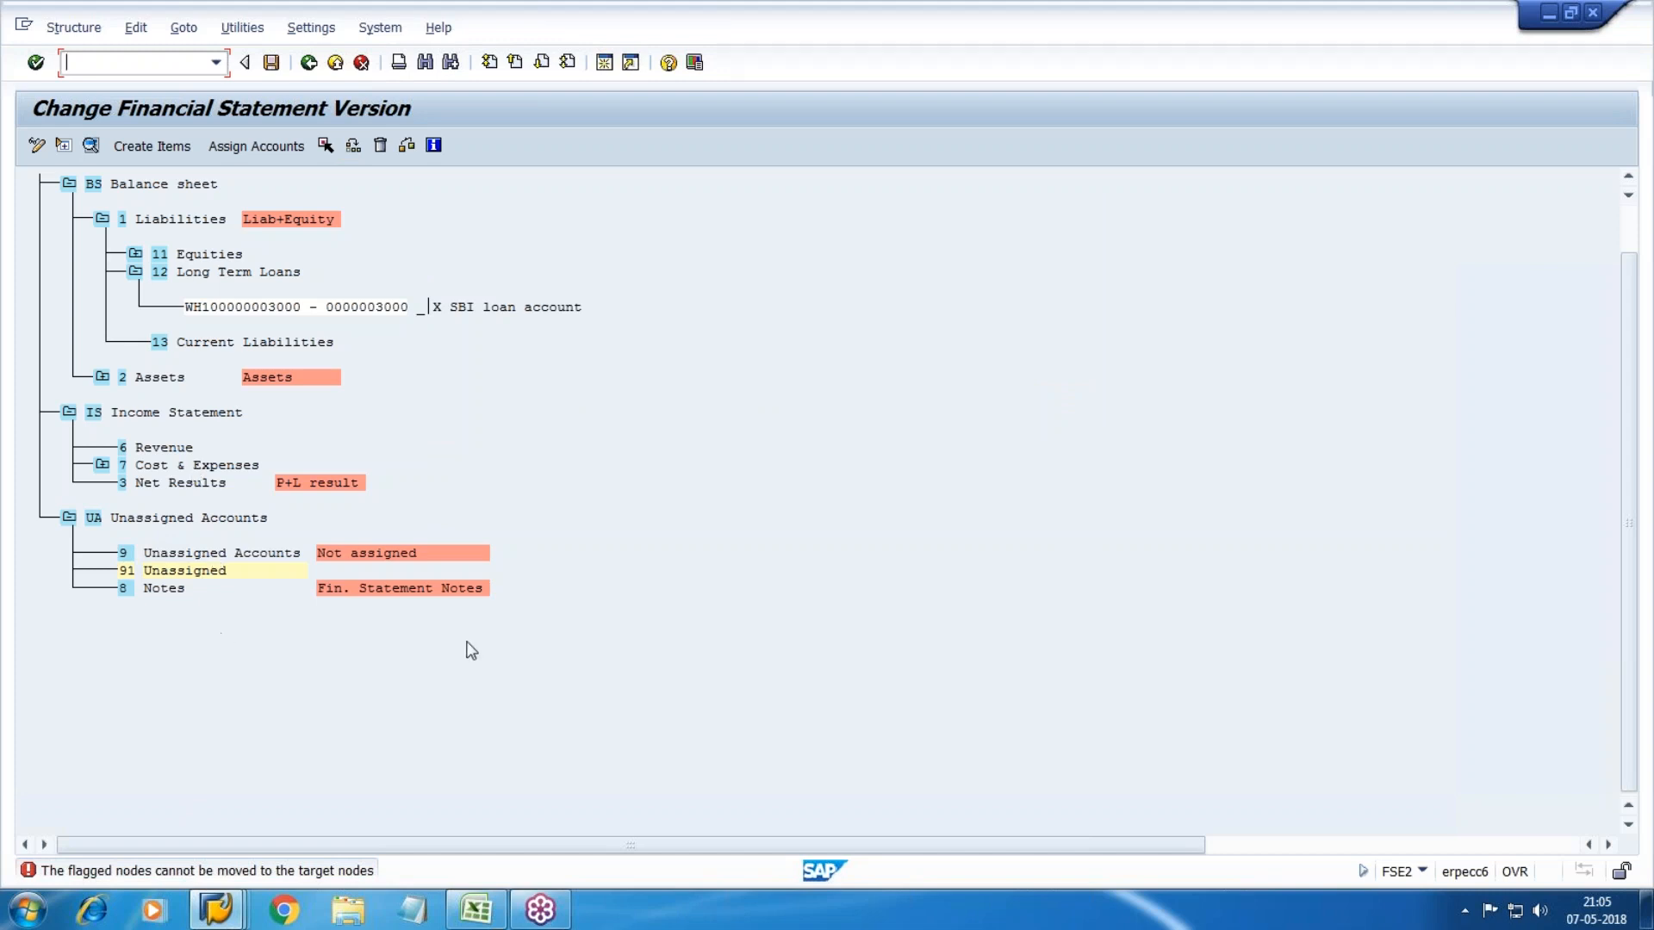
Step: Deselect item 91 Unassigned and delete it from the Unassigned Accounts node
left_click(126, 570)
left_click(380, 147)
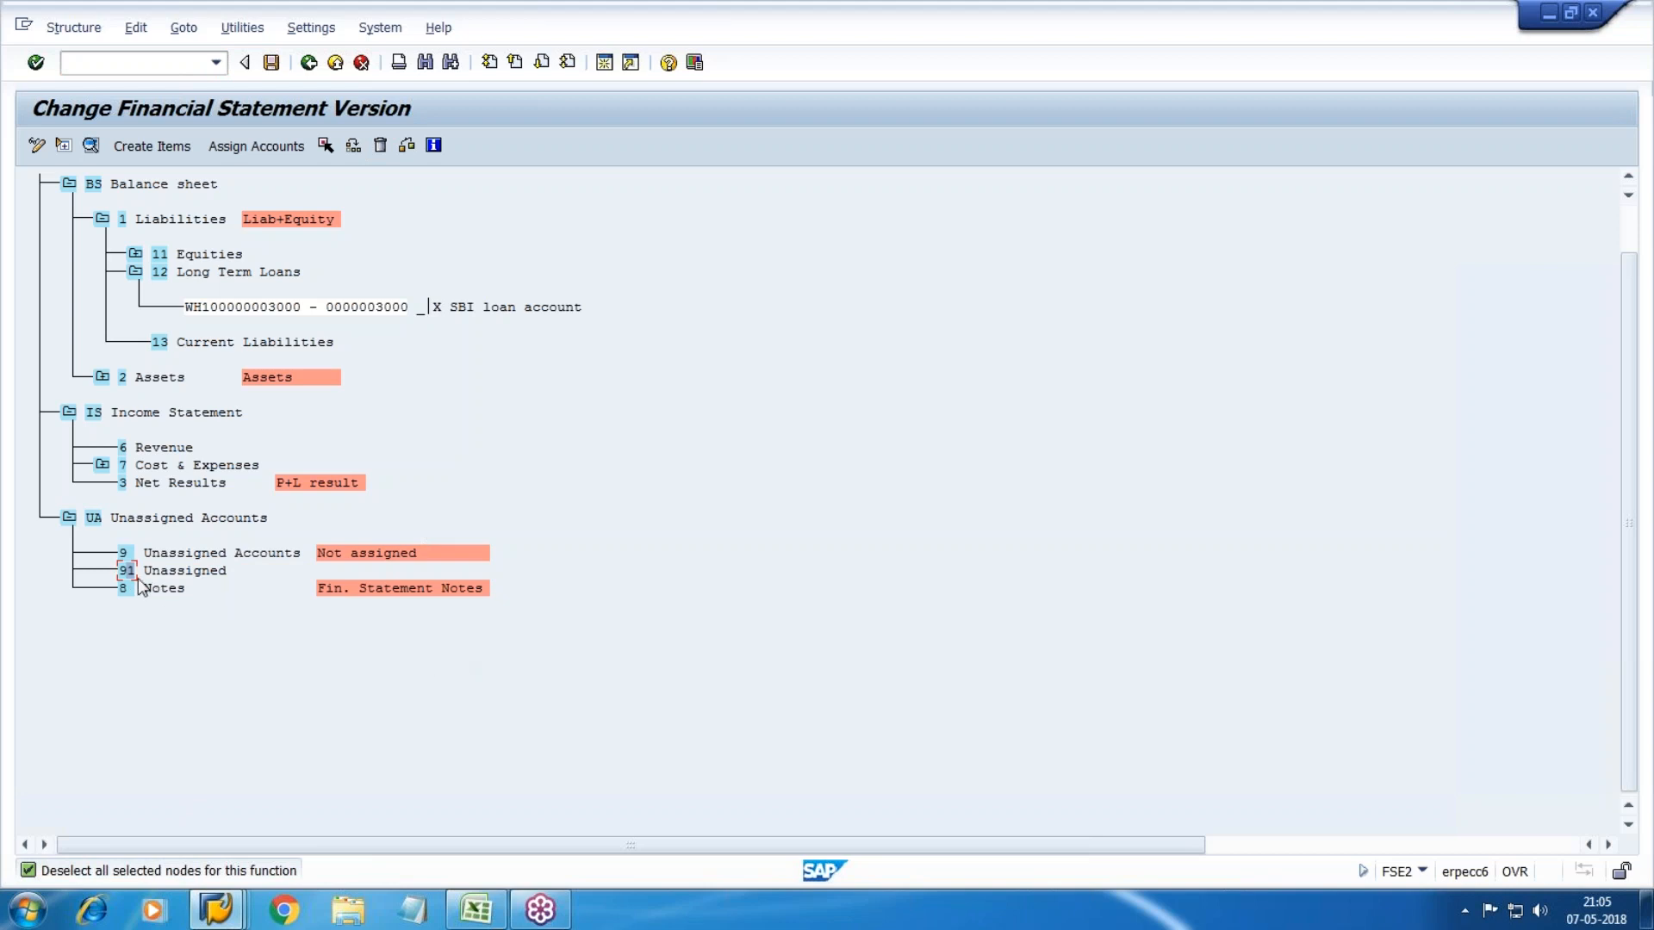
left_click(326, 144)
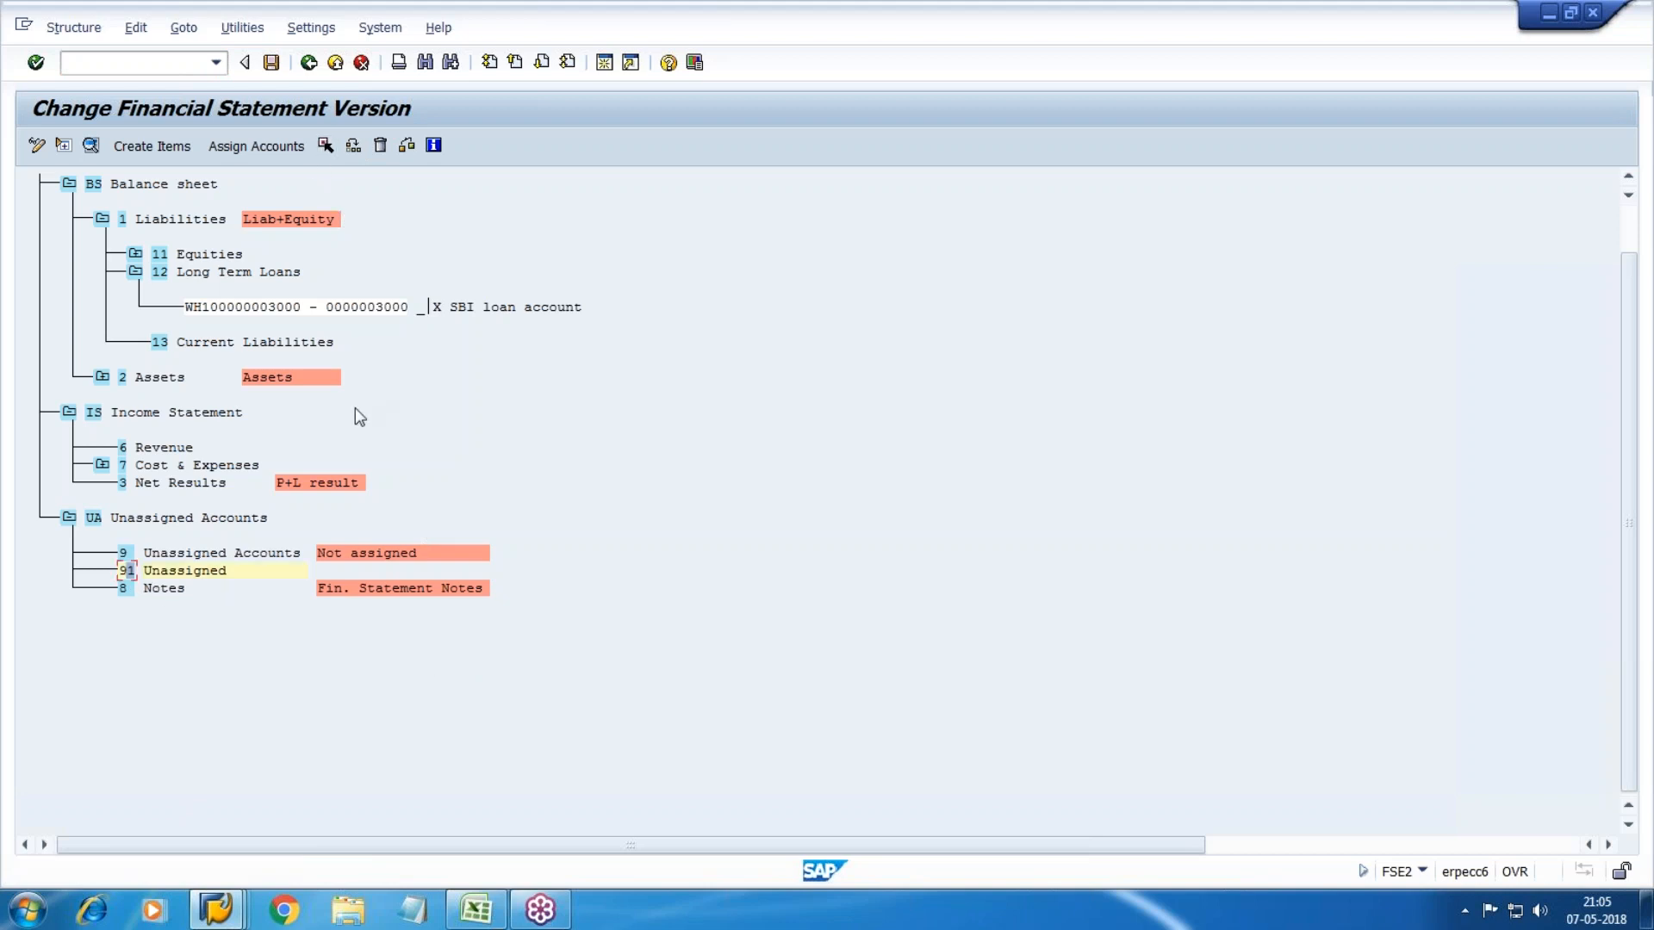
left_click(326, 145)
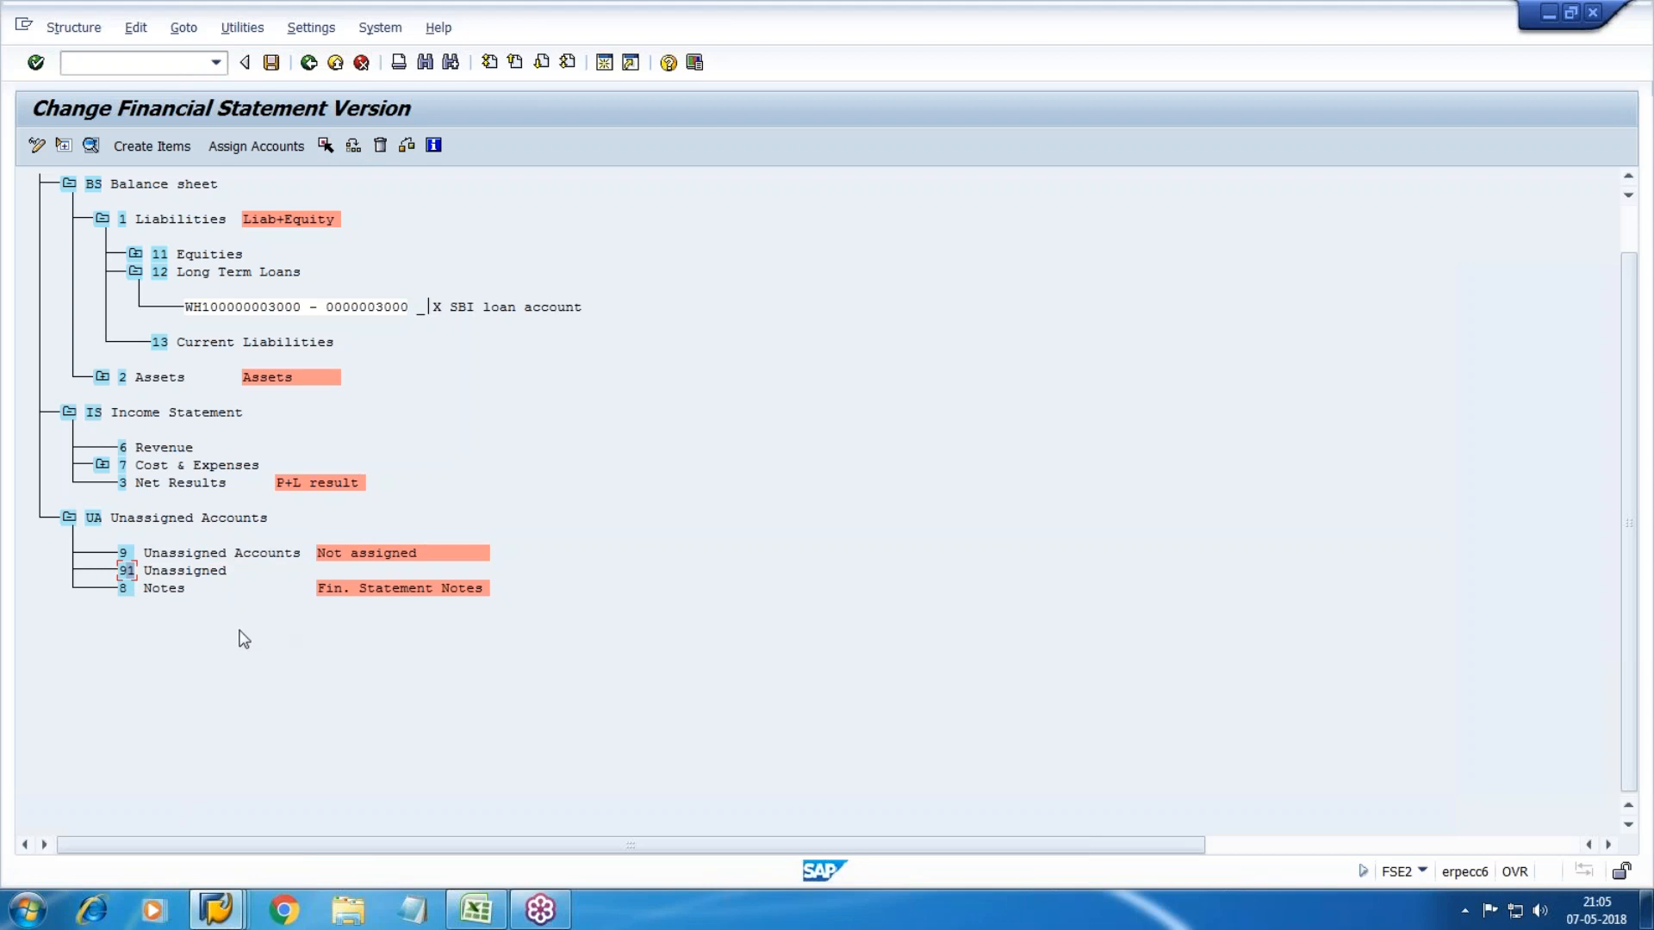
left_click(380, 144)
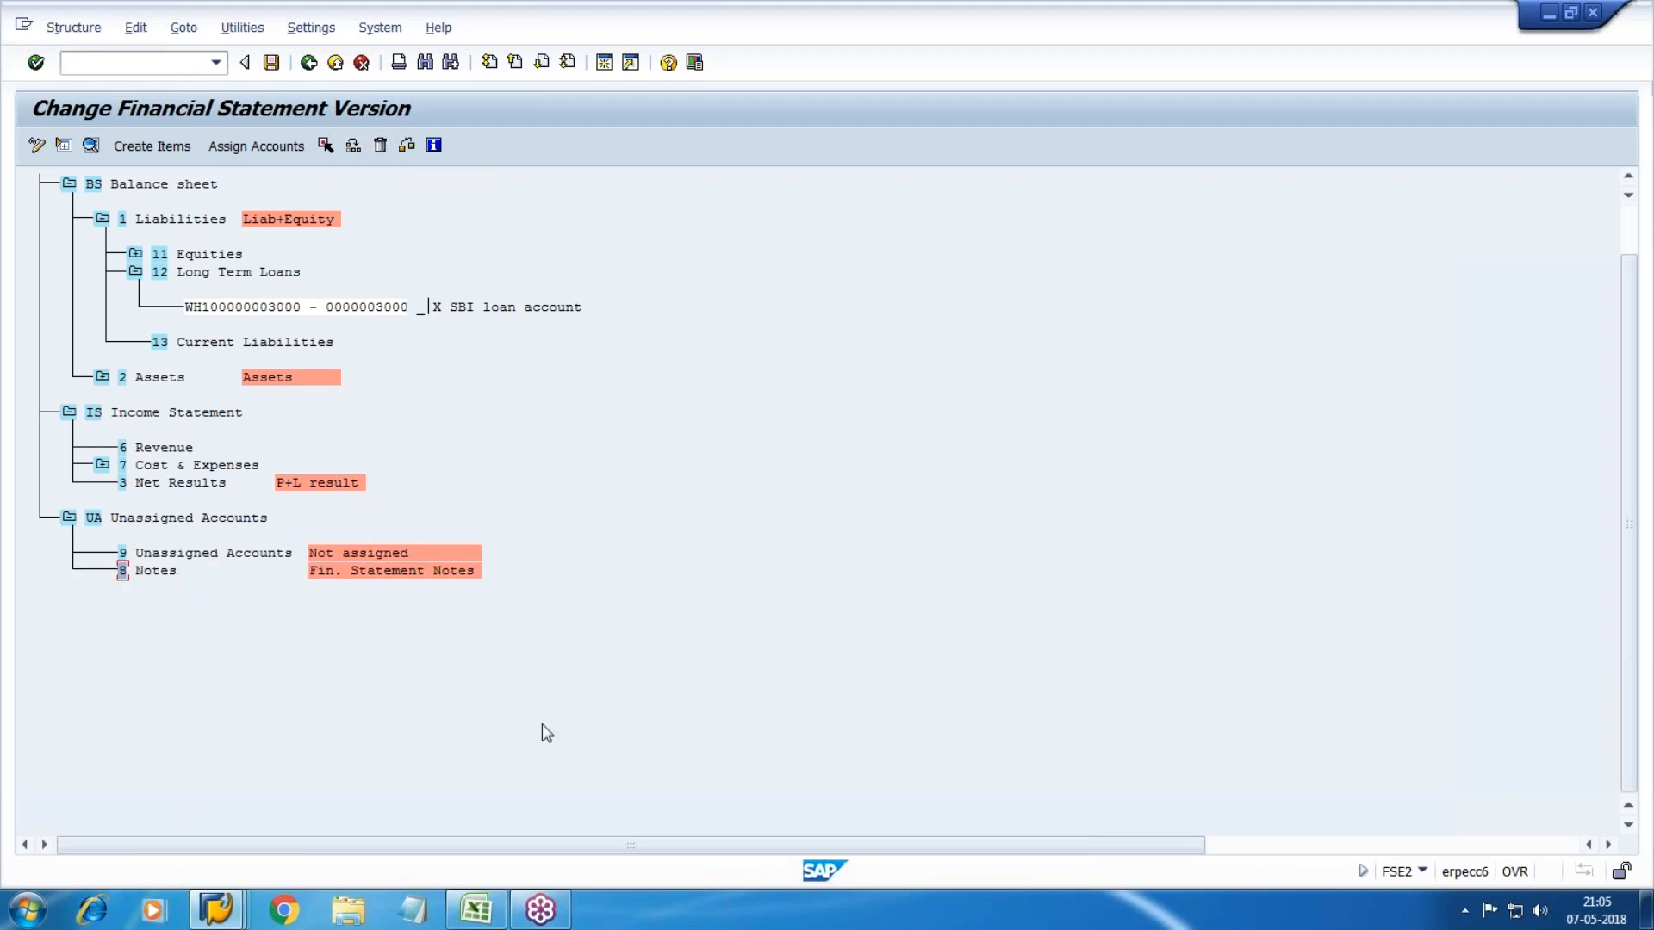
Step: Recreate item 91 Unassigned under the Unassigned Accounts node
left_click(163, 553)
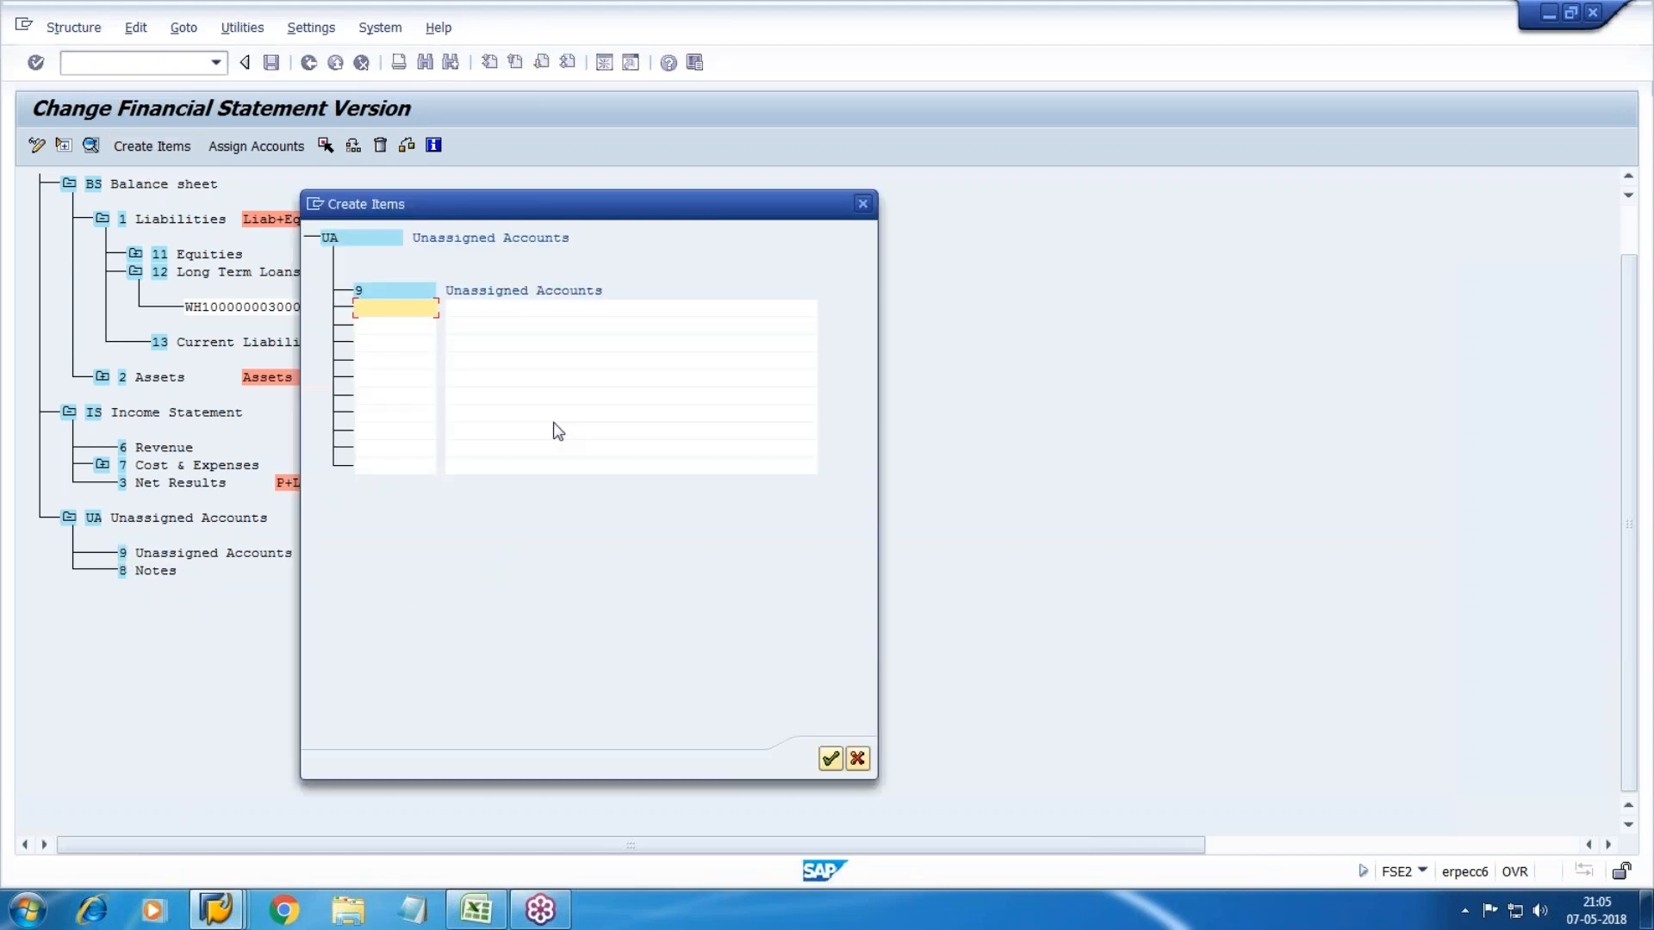
type("91")
key("Tab")
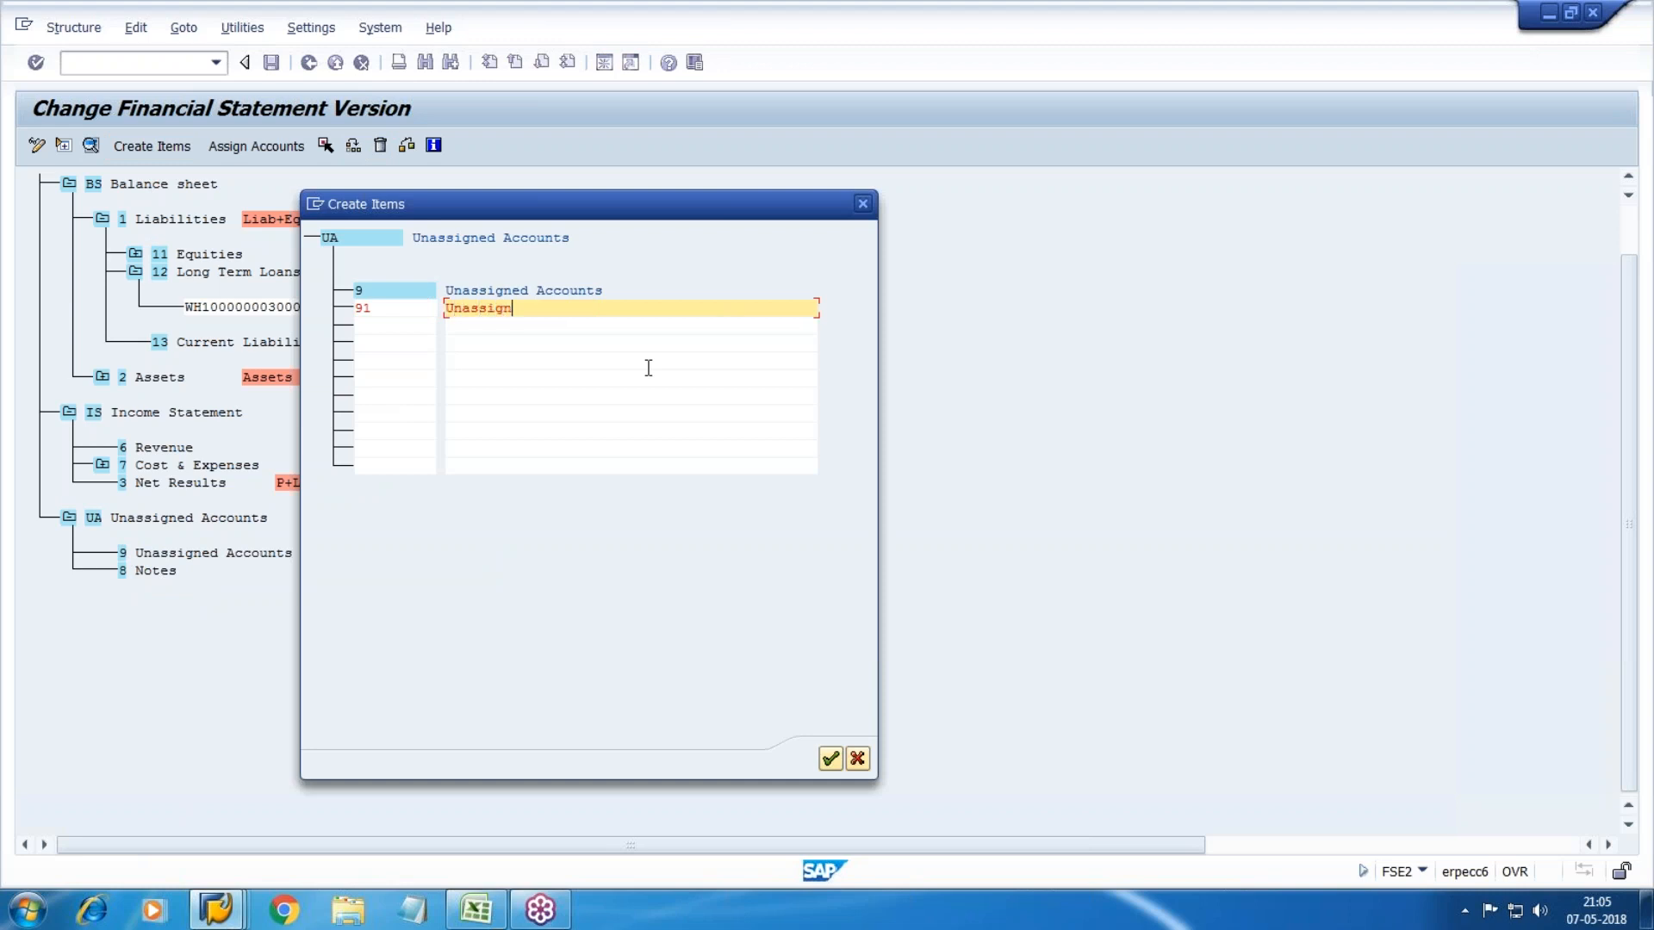
left_click(831, 760)
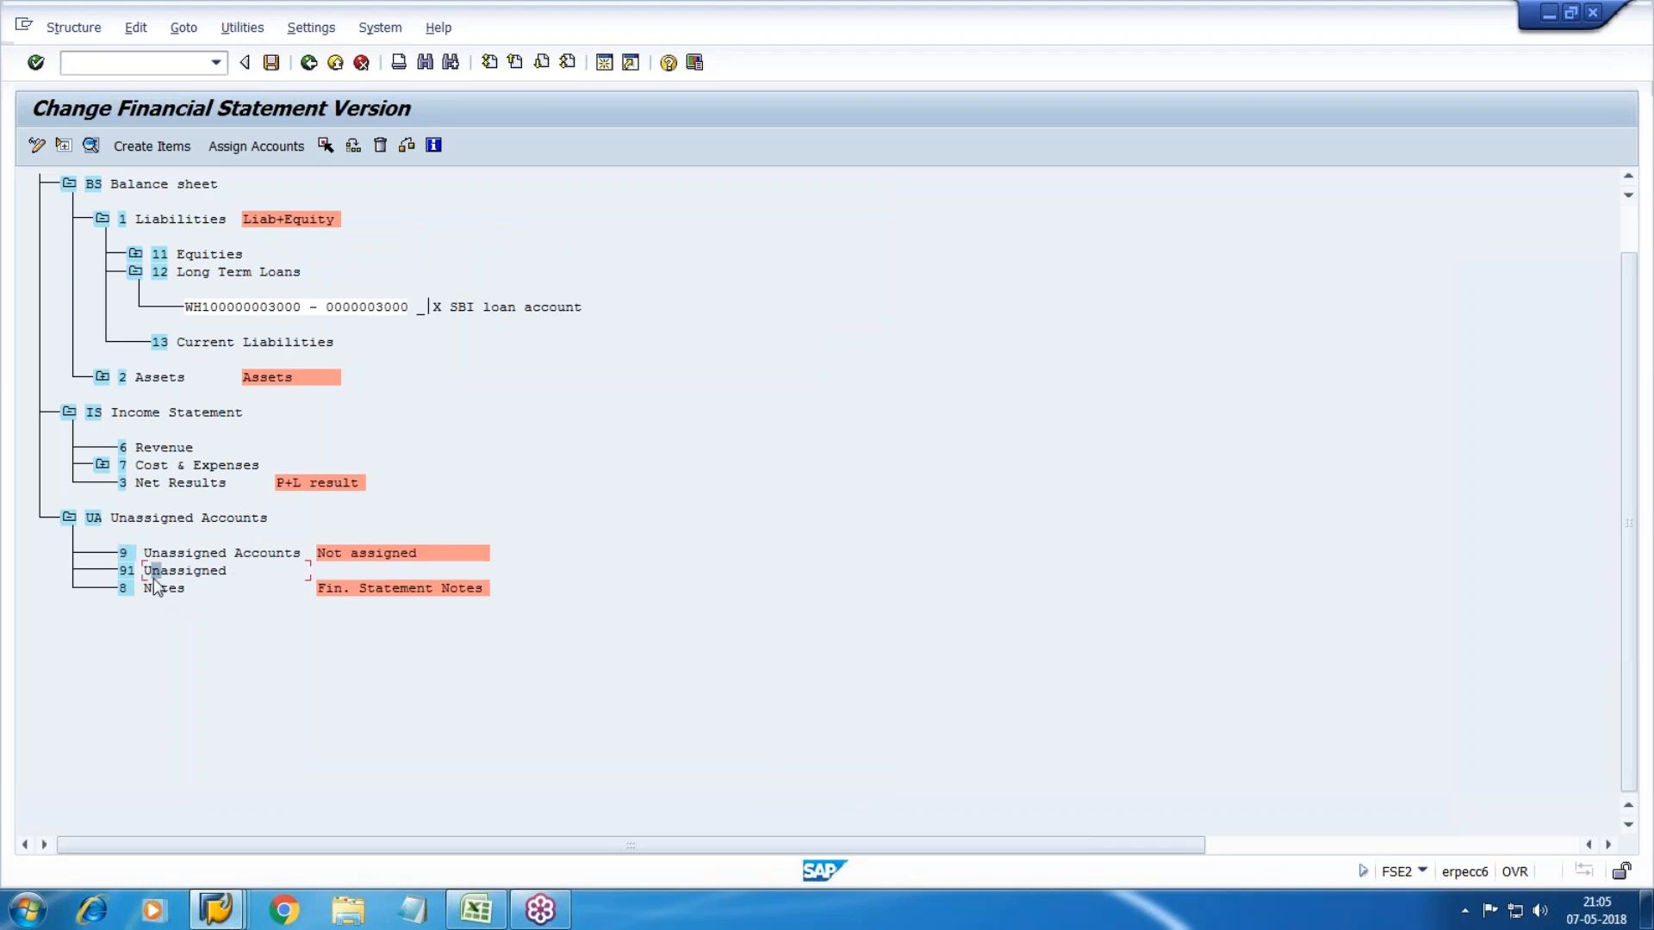
Step: Flag the recreated item 91 and try again to make it subordinate to item 9 Unassigned Accounts
left_click(127, 572)
left_click(328, 147)
left_click(124, 554)
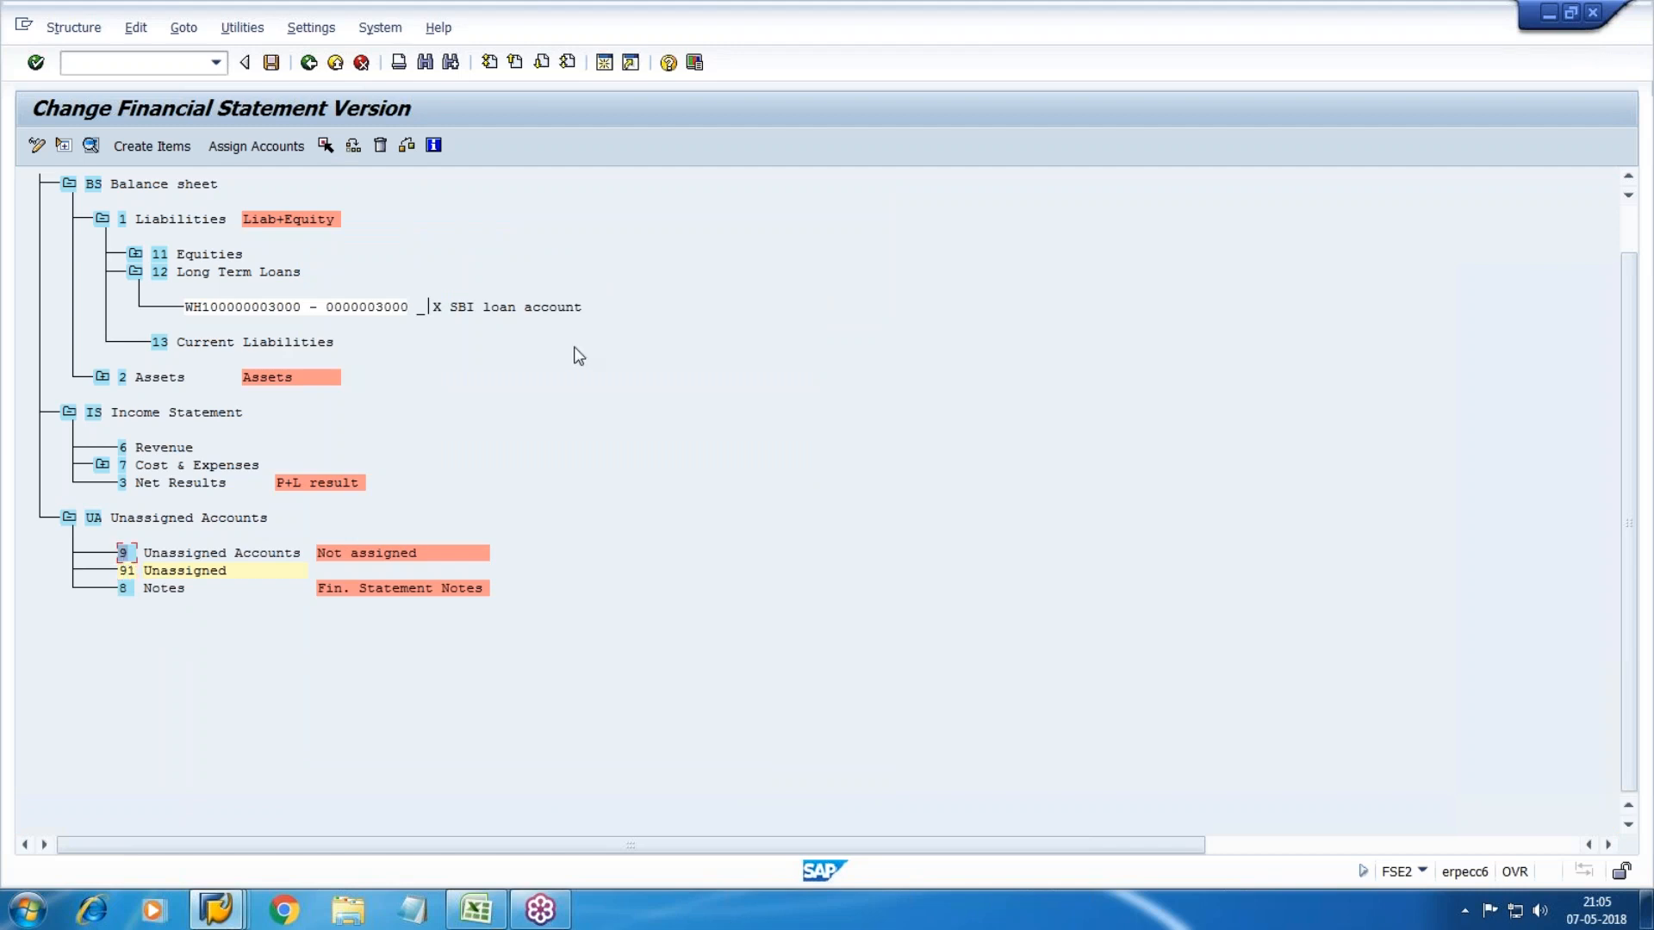
left_click(353, 145)
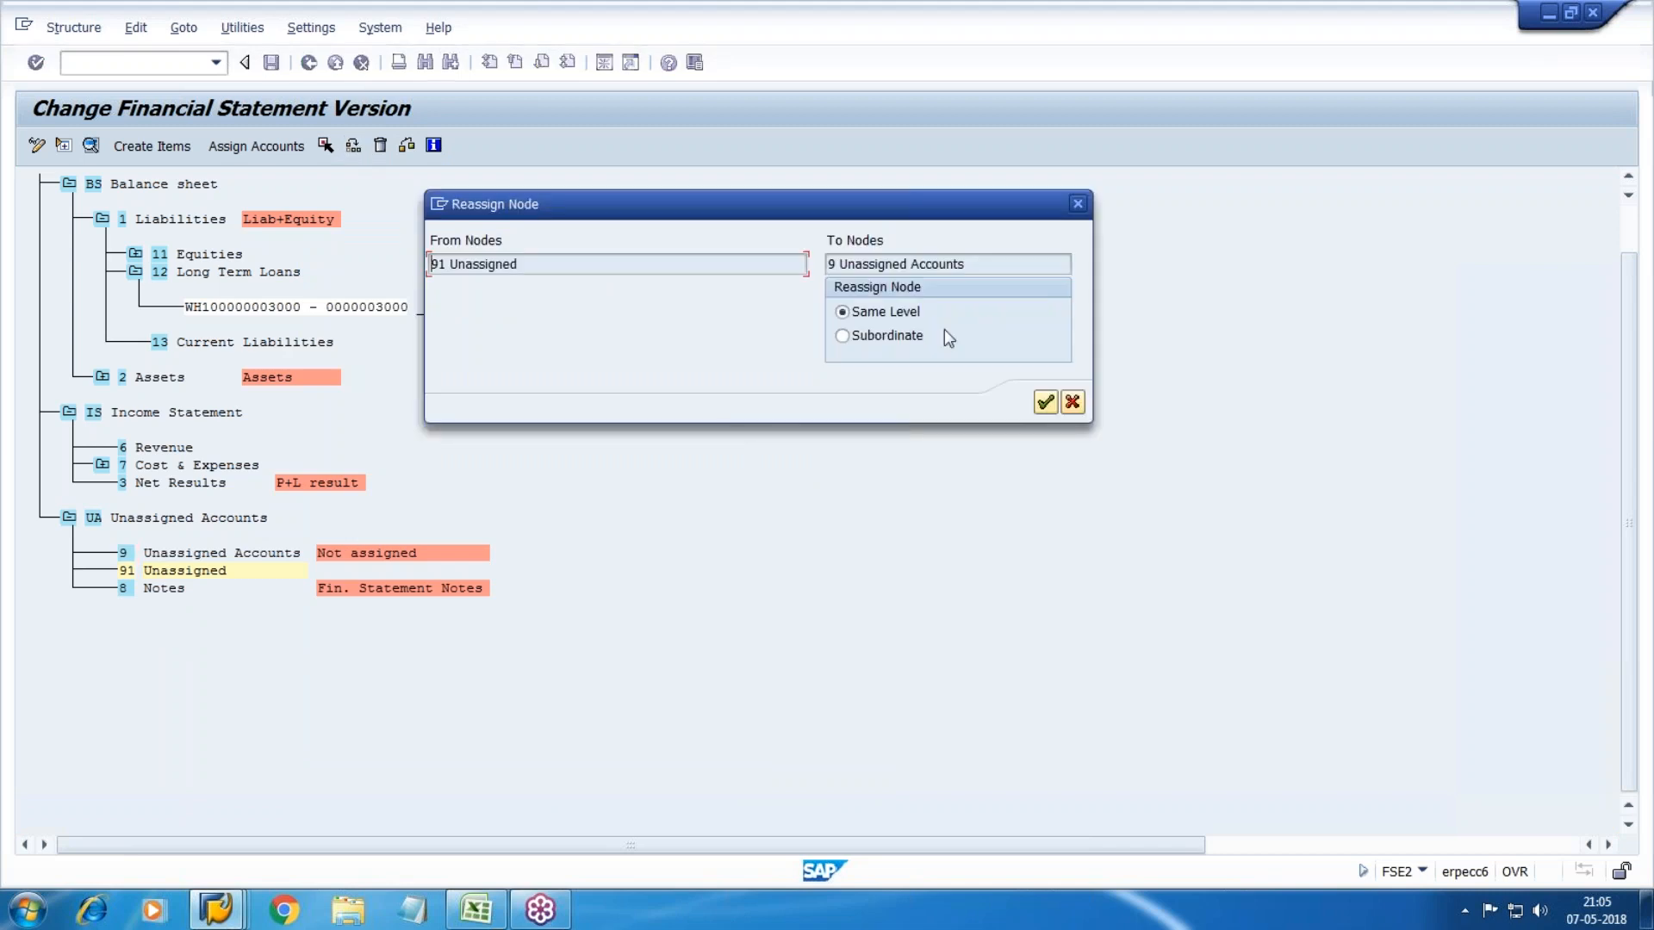
left_click(867, 337)
left_click(1045, 402)
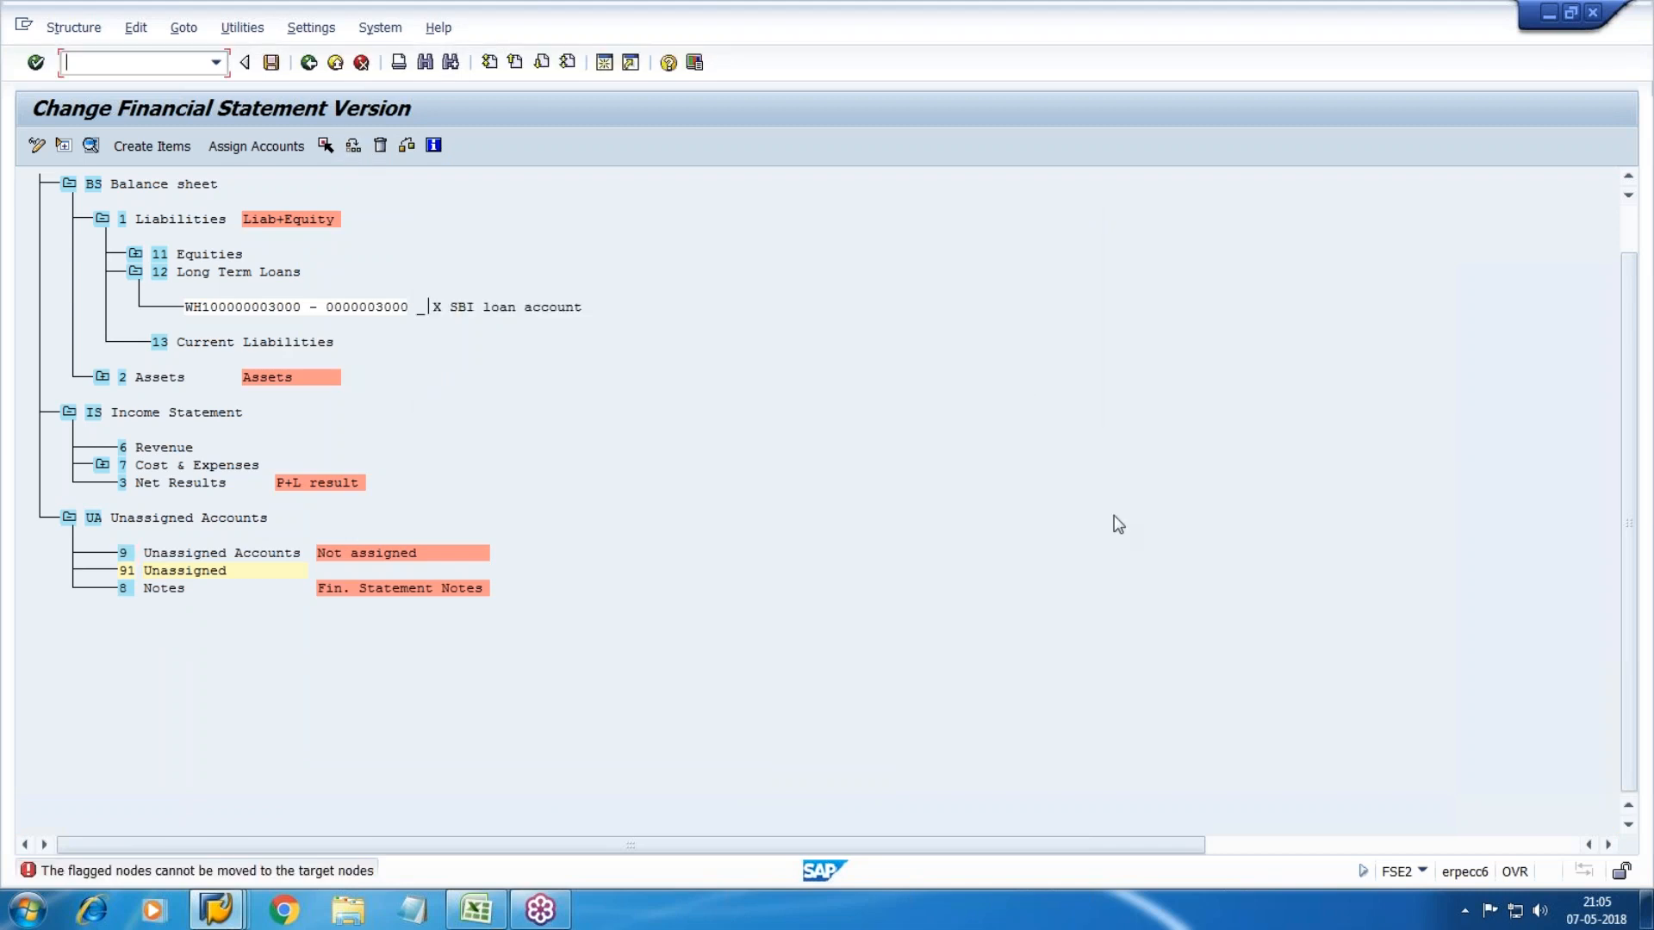
Step: Clear the selection of the recreated item 91 Unassigned and delete it
left_click(132, 571)
left_click(353, 145)
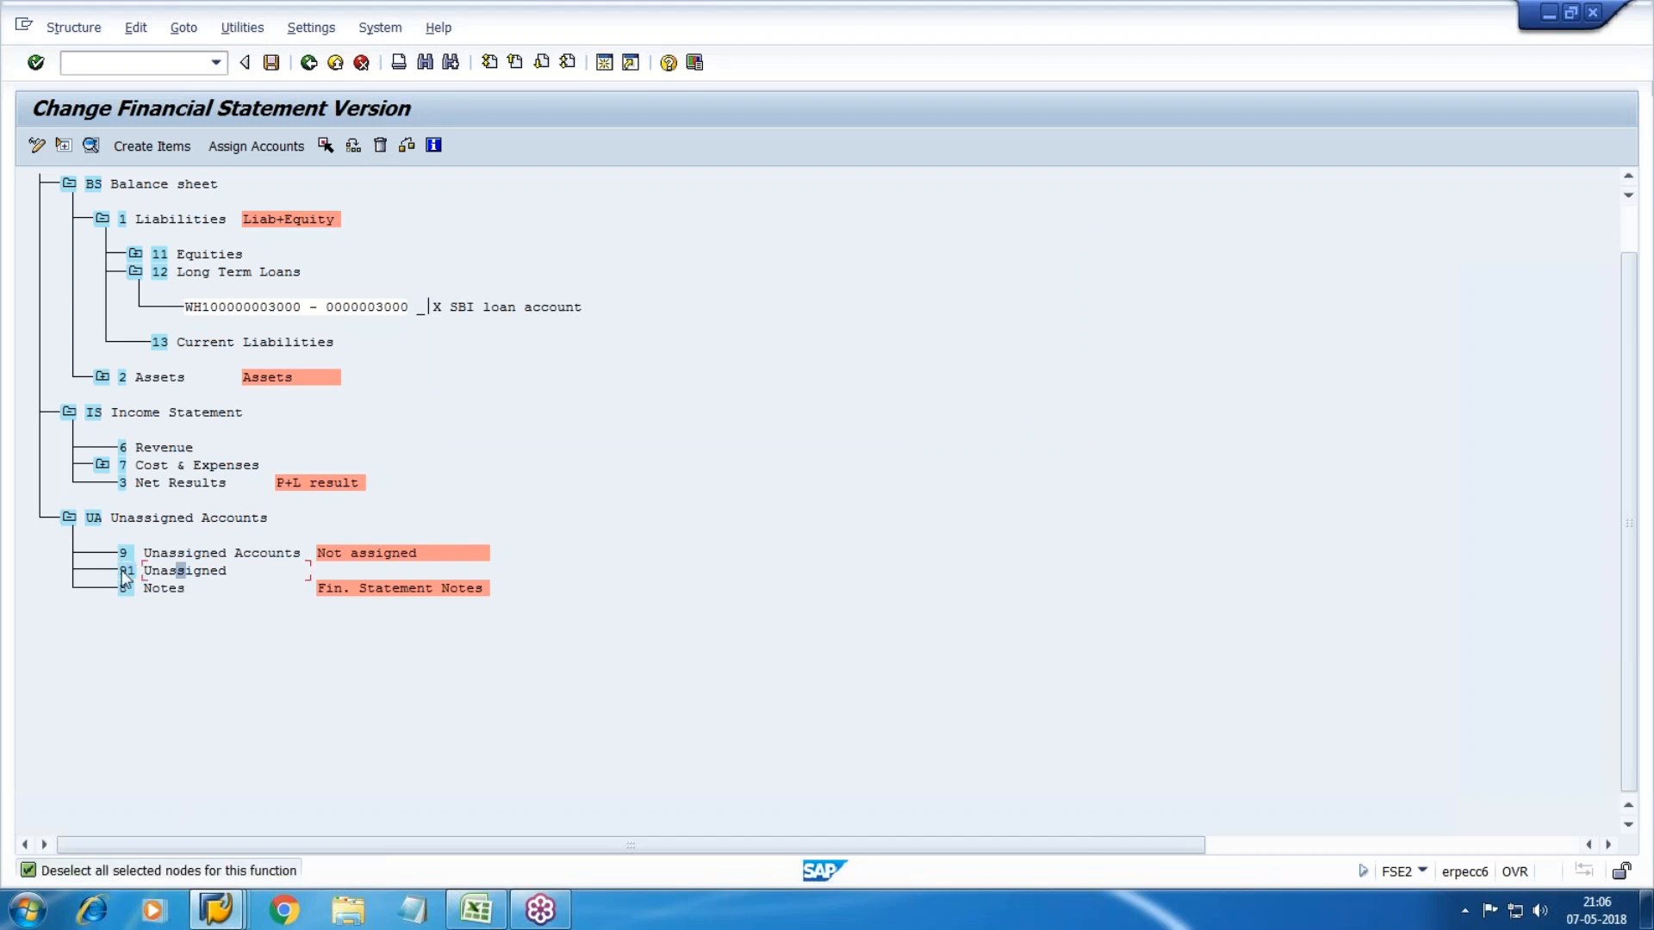
left_click(379, 145)
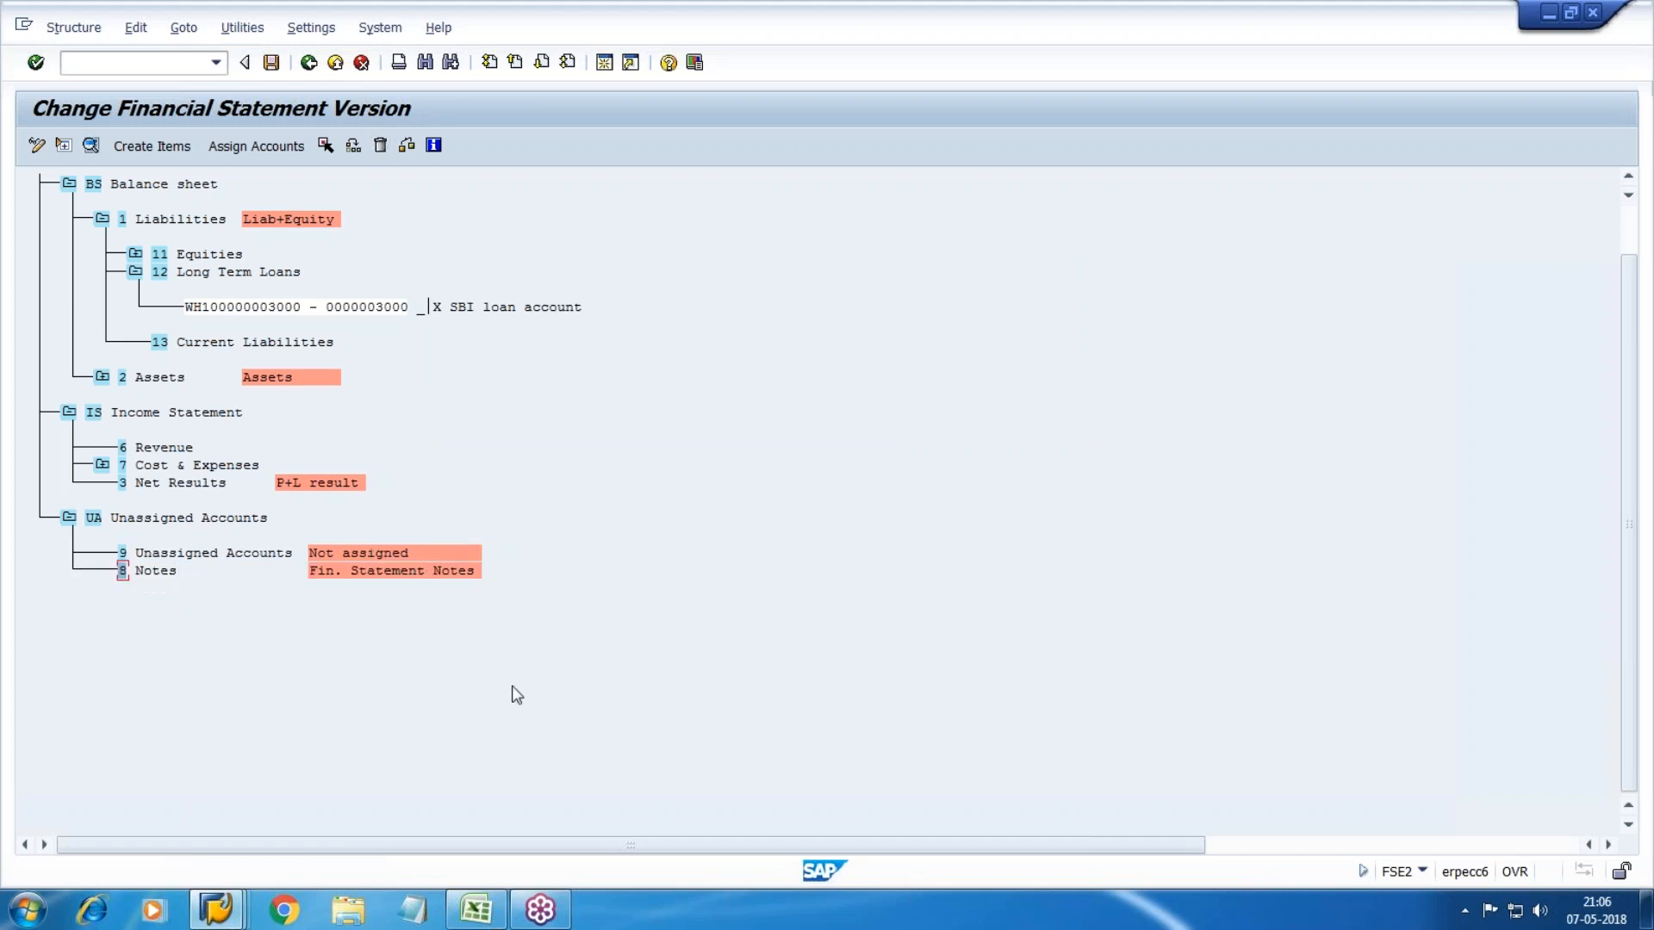
Step: Save the WH10 financial statement version under customizing request EC6K901867
left_click(272, 62)
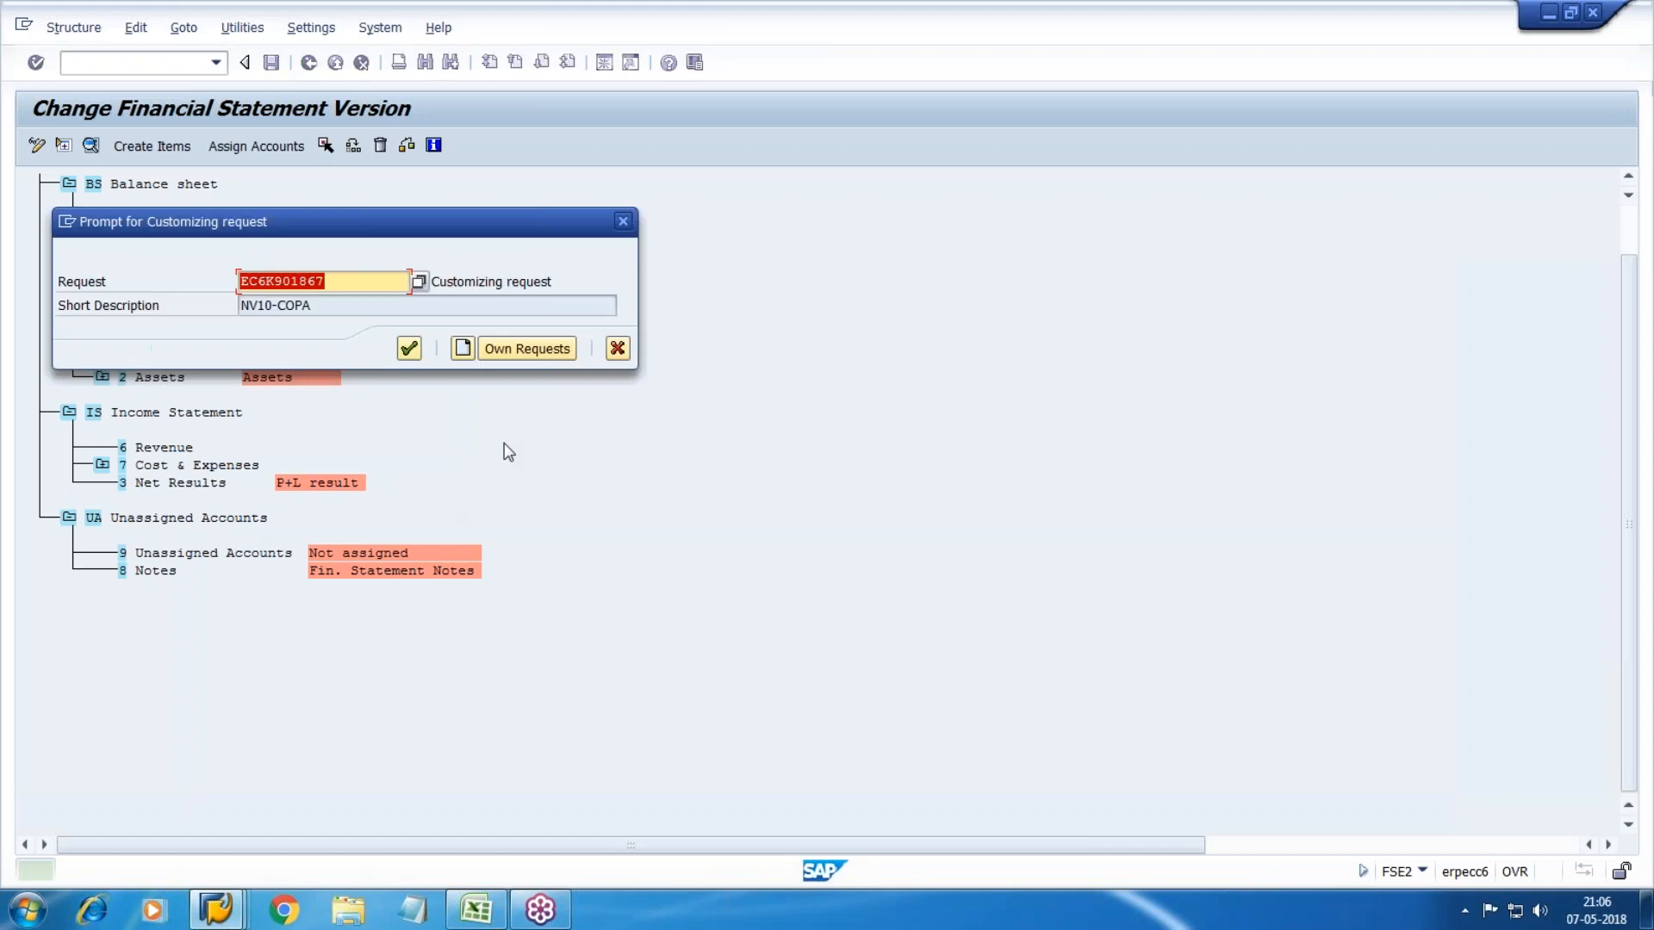
key("Return")
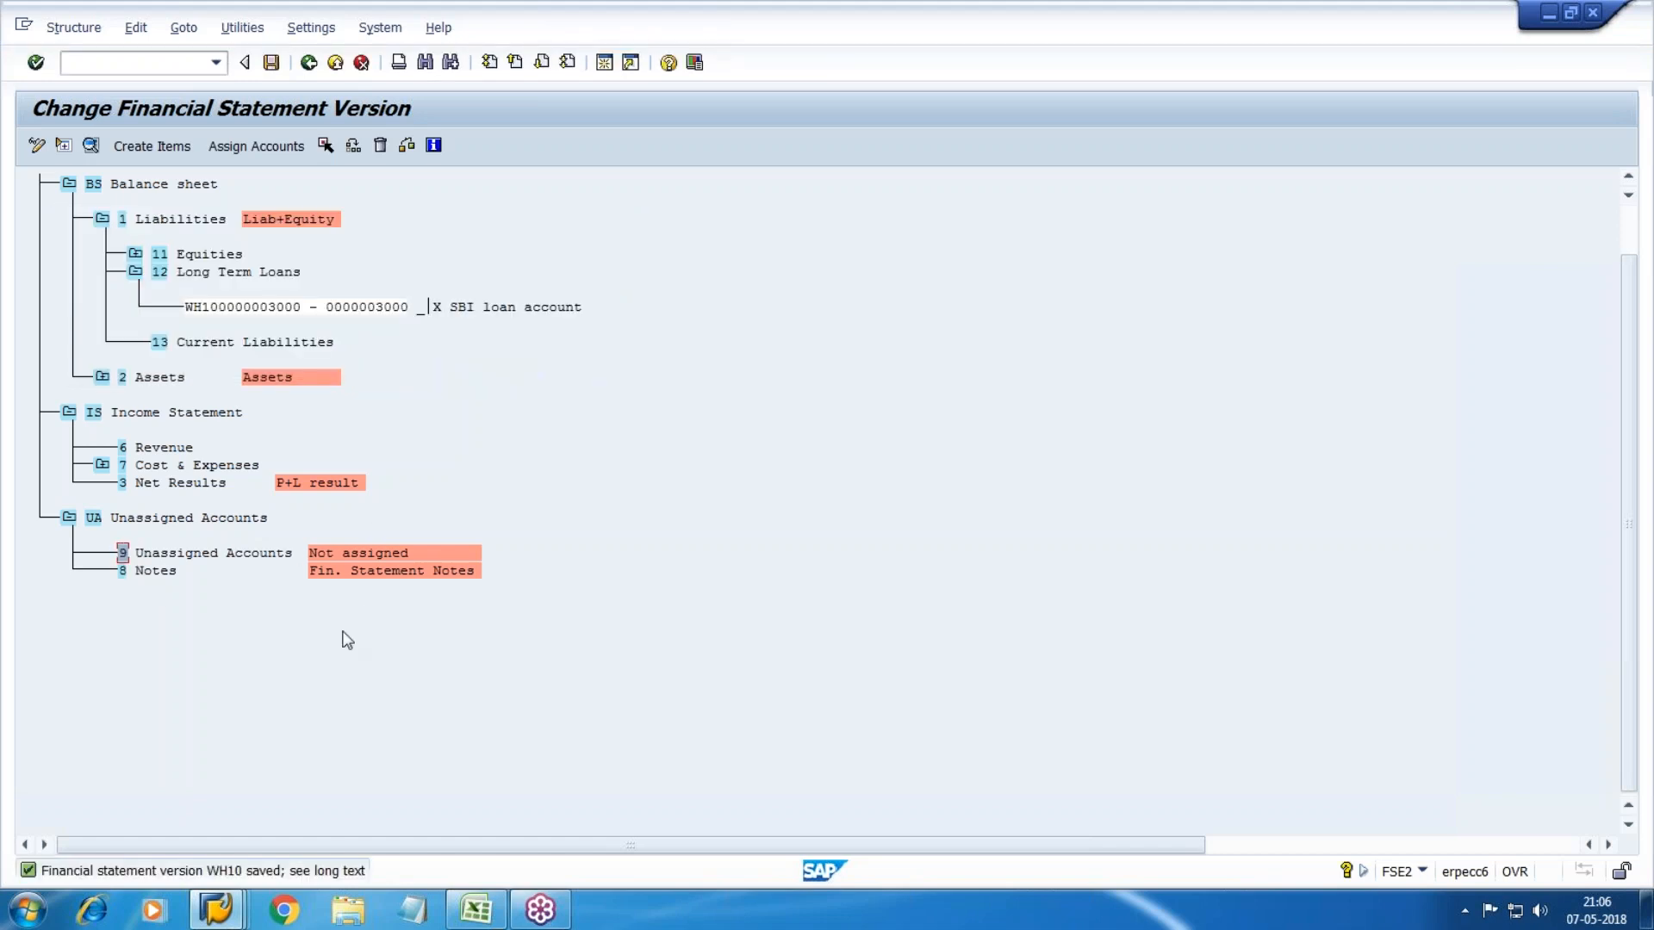
Step: Try once more to assign accounts to item 9 Unassigned Accounts in the saved version
left_click(267, 148)
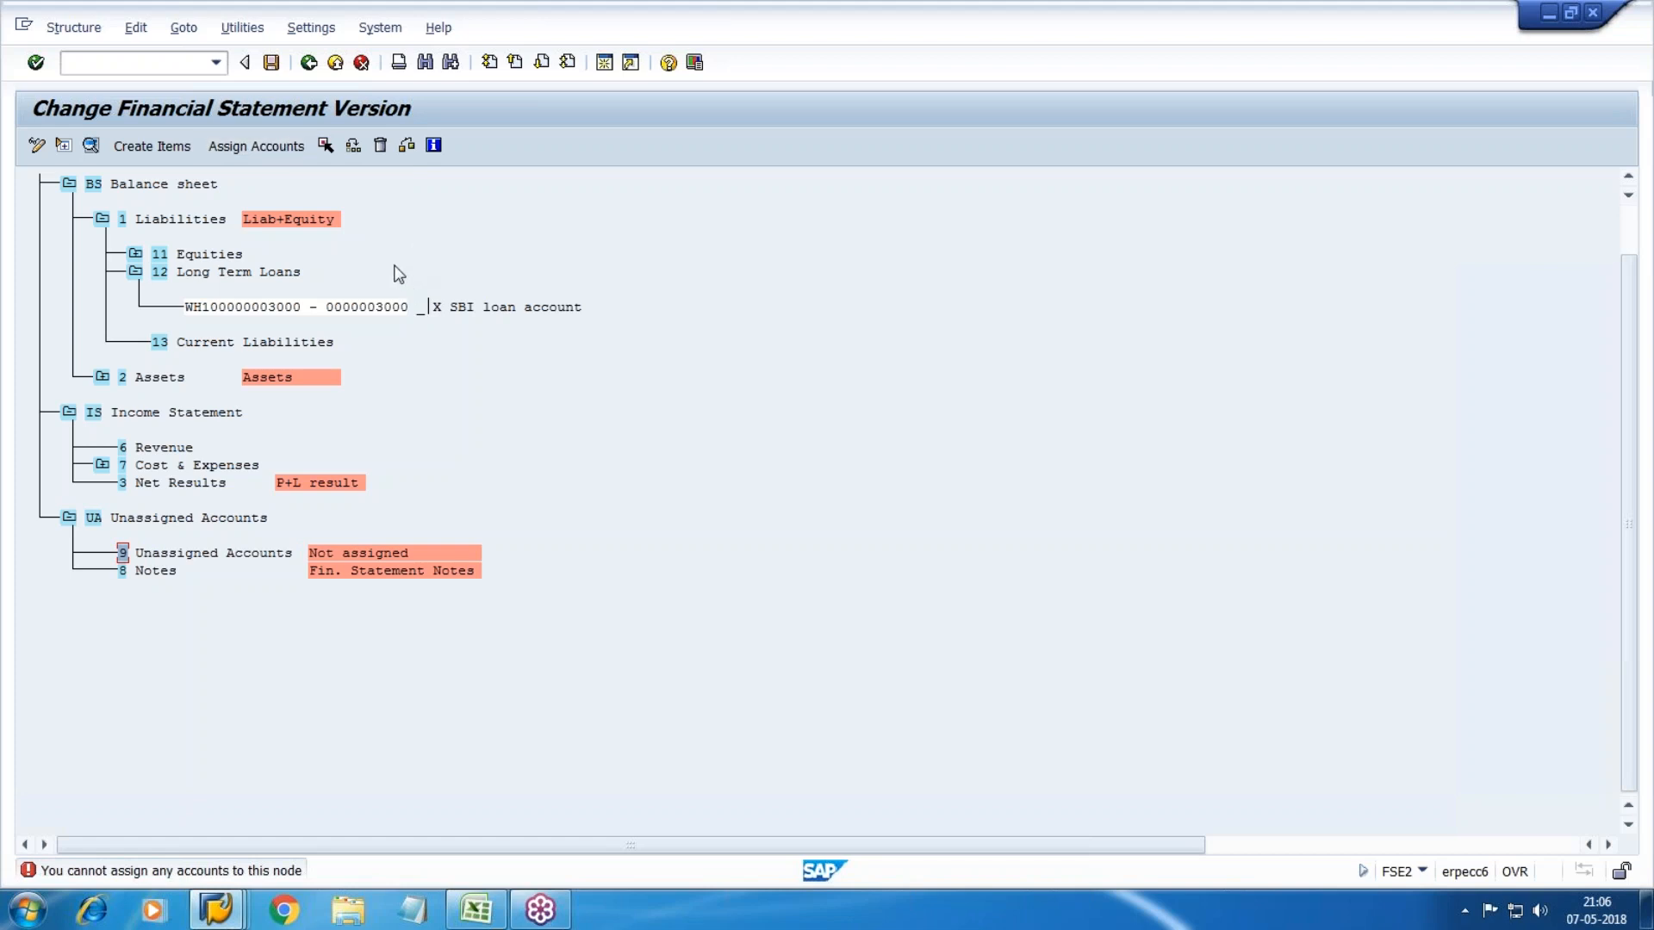
left_click(163, 571)
left_click(372, 553)
left_click(147, 553)
Step: Select account 003003 Accounts Payable in the G/L account list and return to the financial statement version
key("F3")
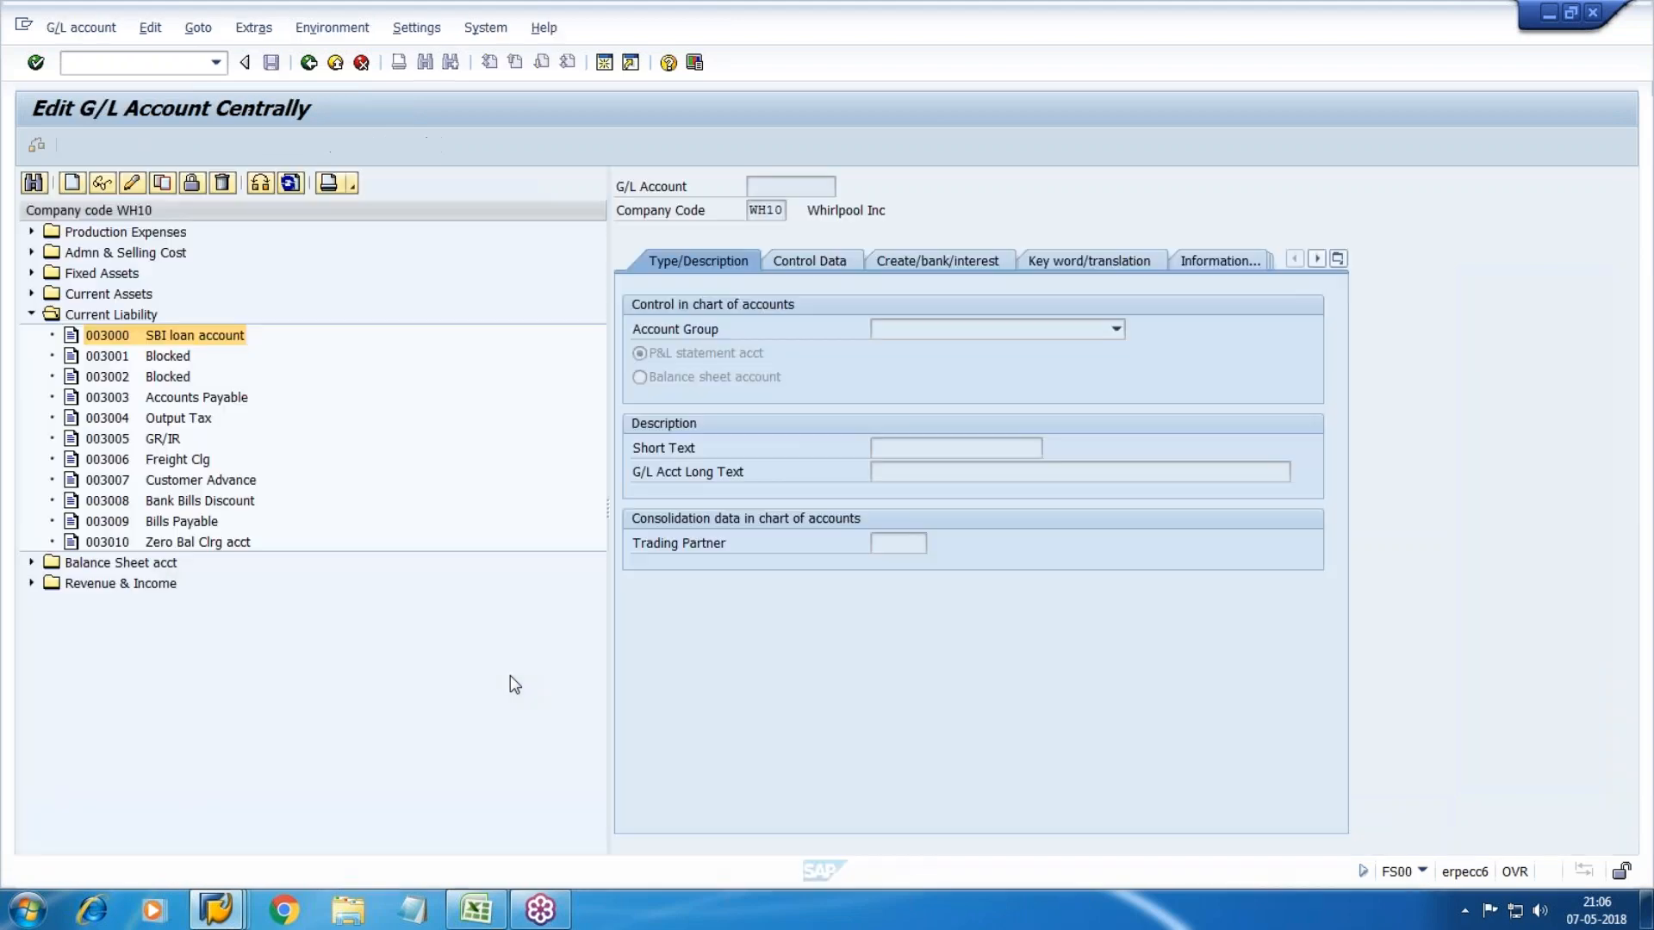
left_click(187, 400)
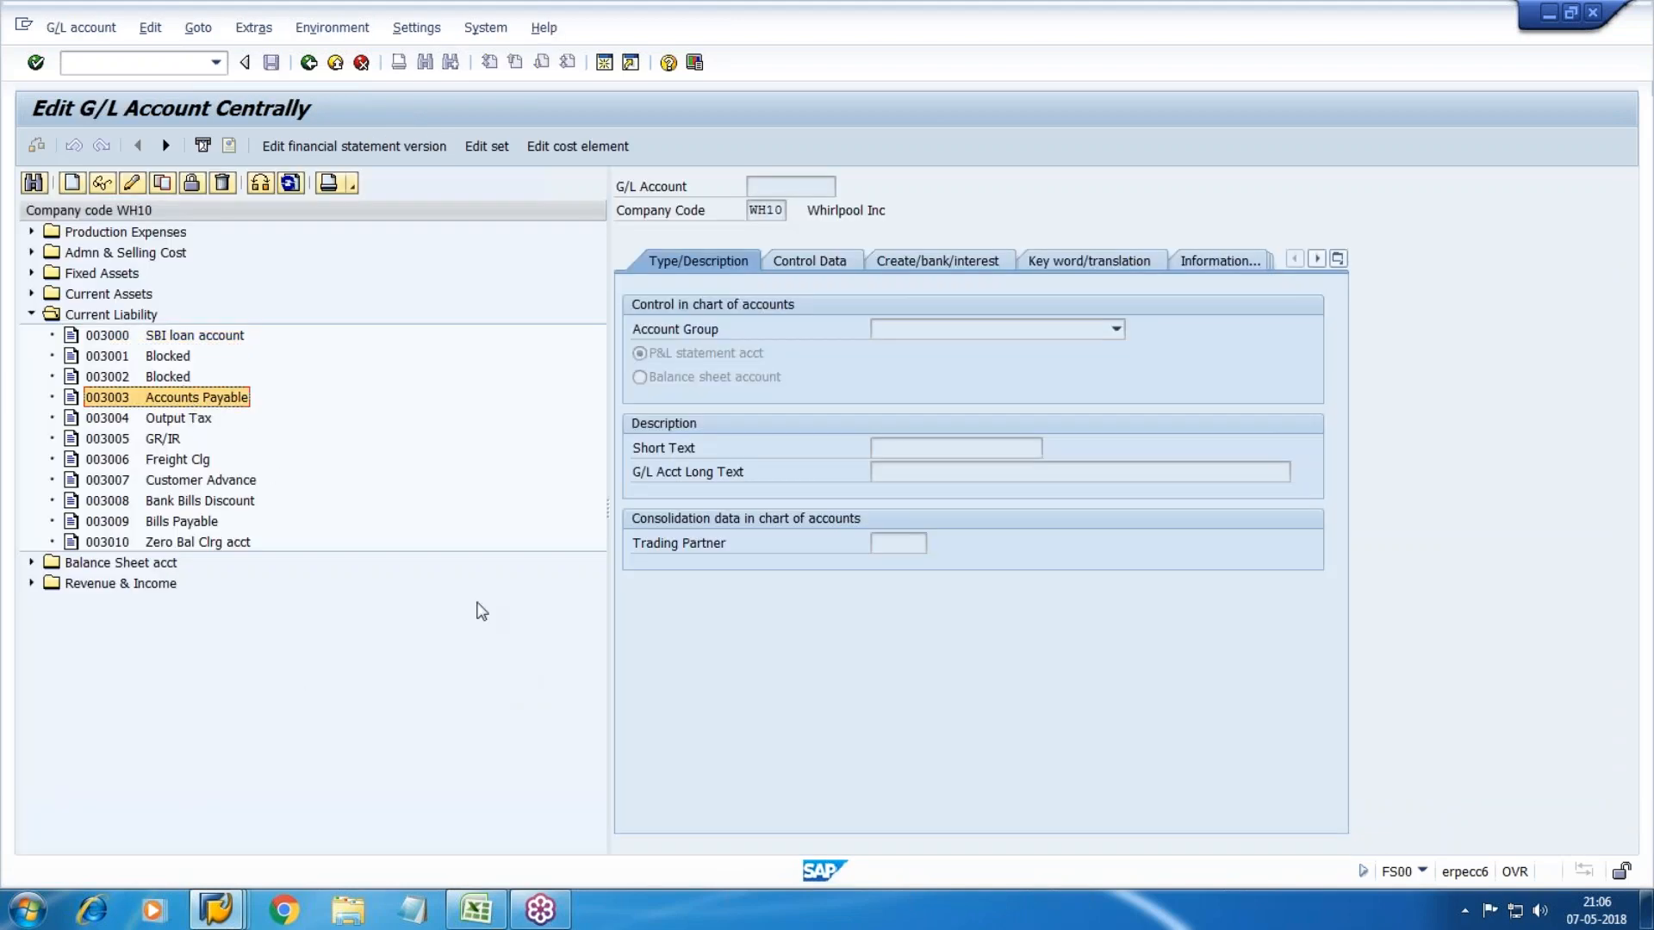
key("alt+Tab")
Step: Collapse item 12 Long Term Loans and assign account 3003 to item 13 Current Liabilities for both debit and credit balances
scroll(409, 465, "up", 1)
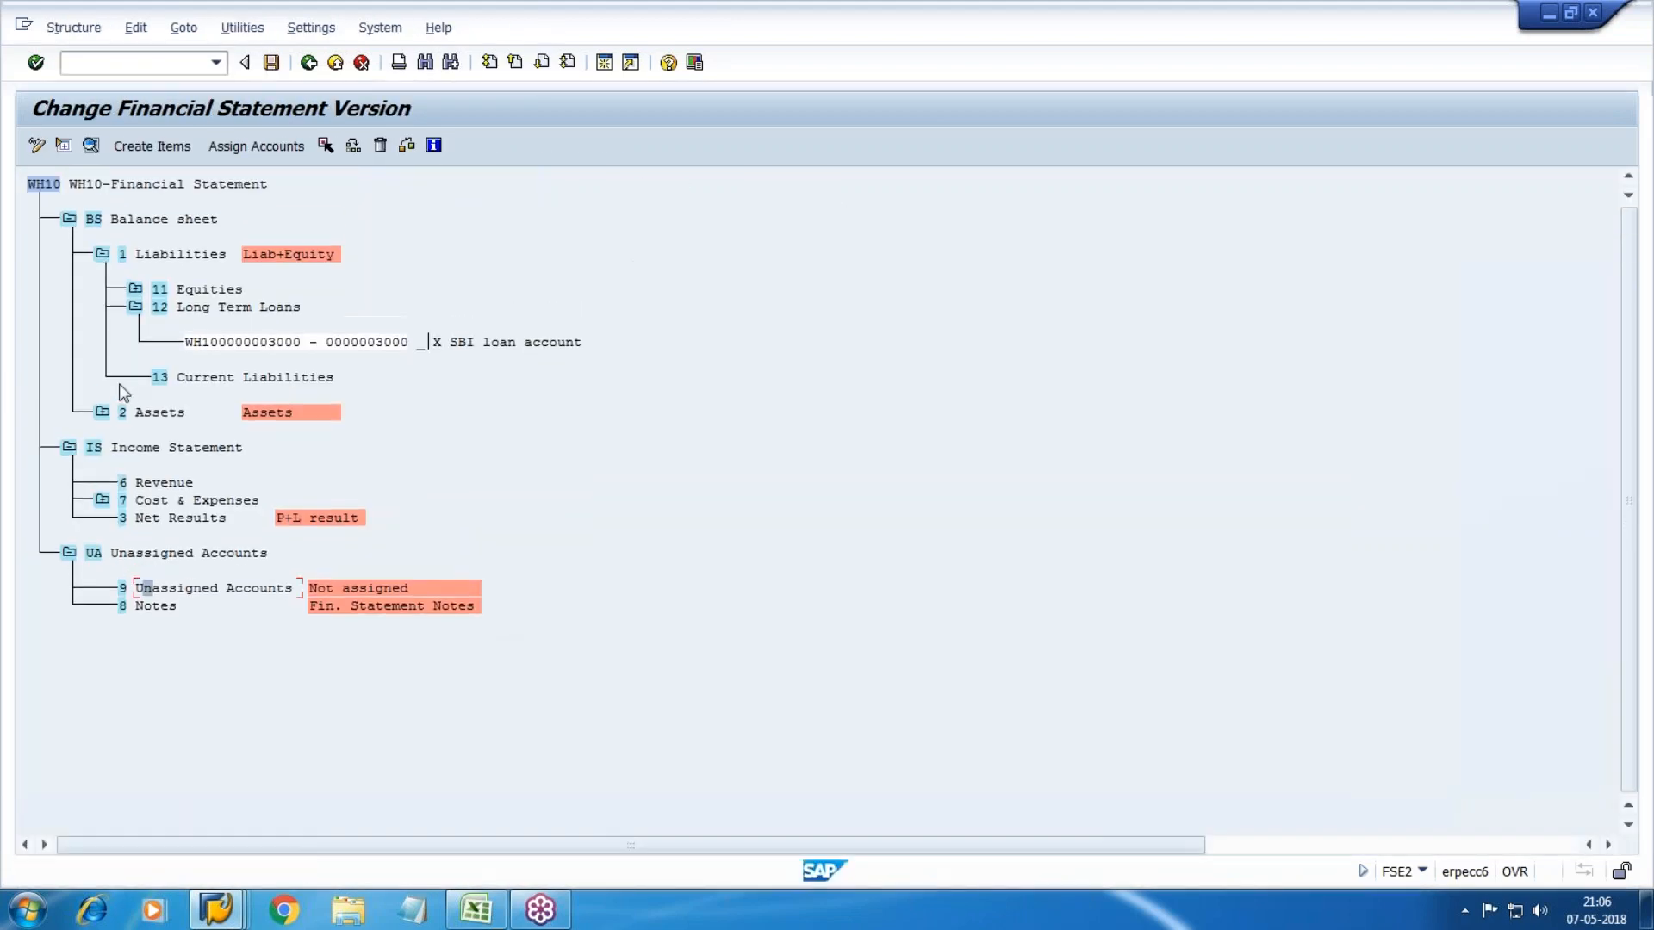
left_click(150, 258)
left_click(135, 307)
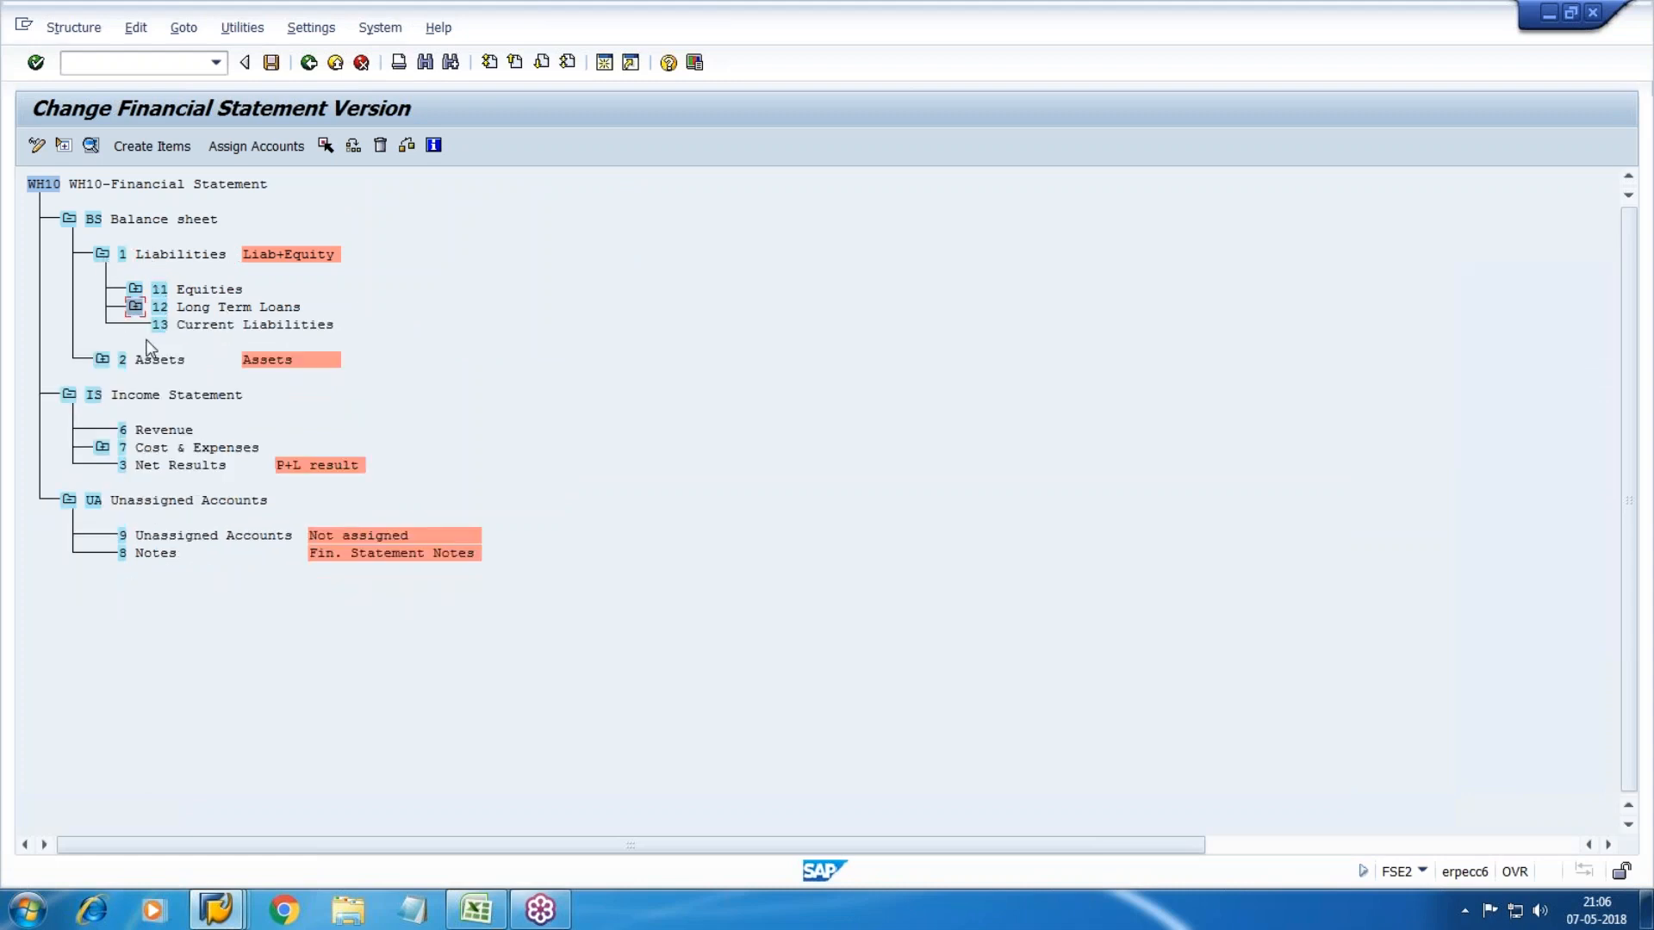
left_click(268, 149)
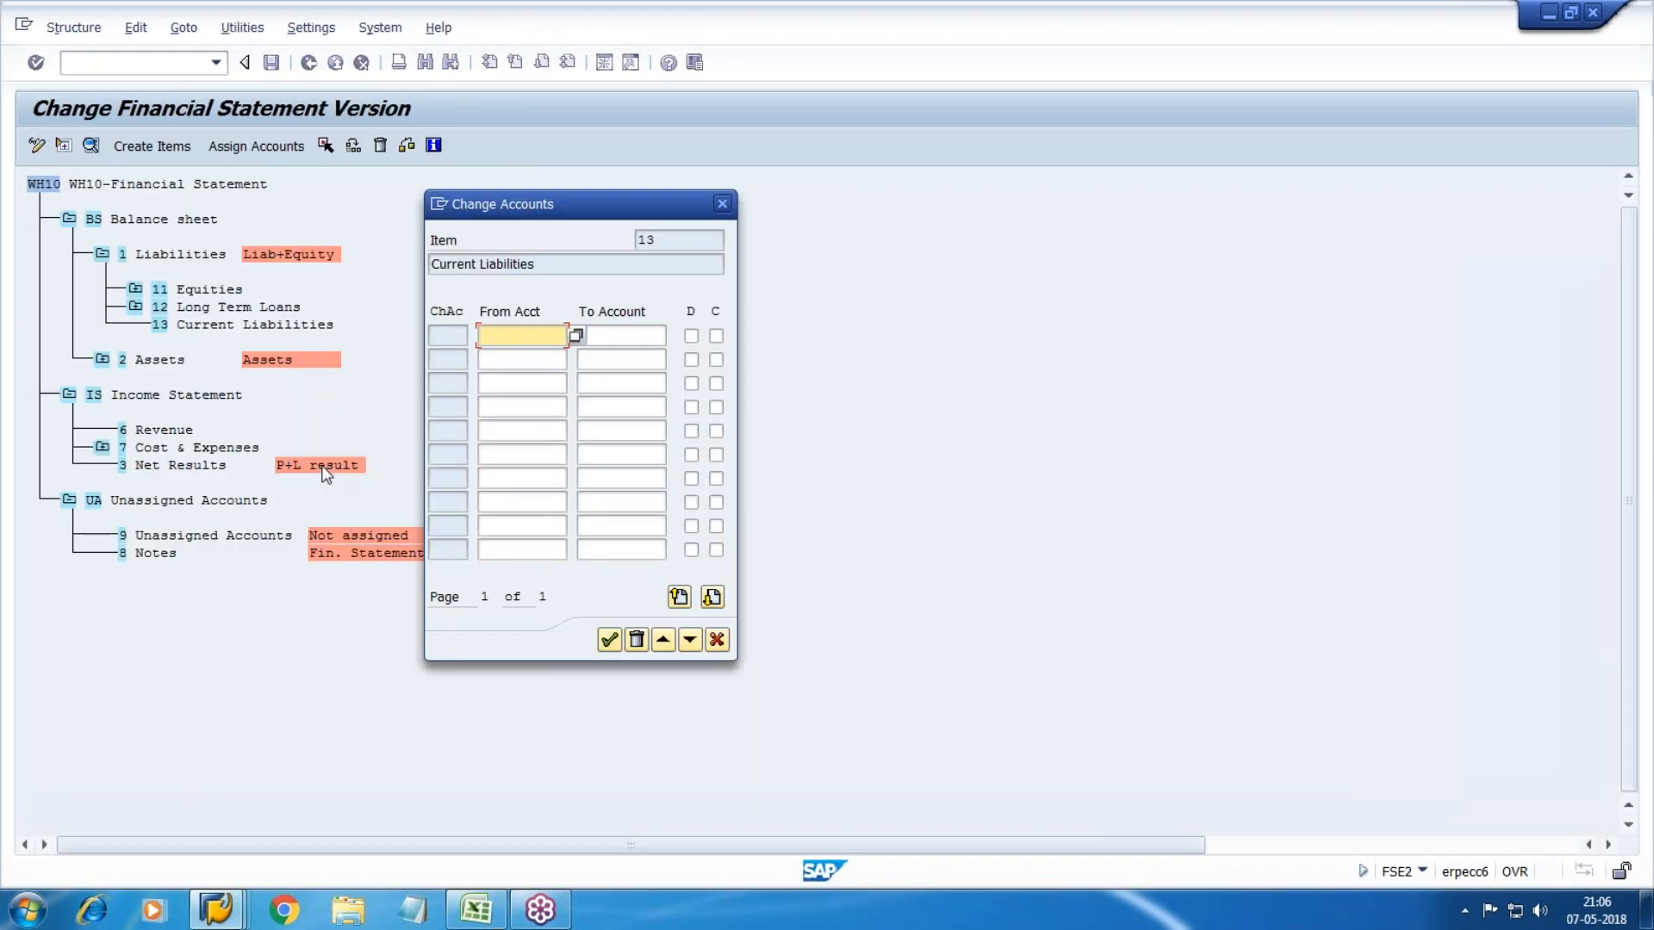
type("3003")
key("Tab")
type("3003")
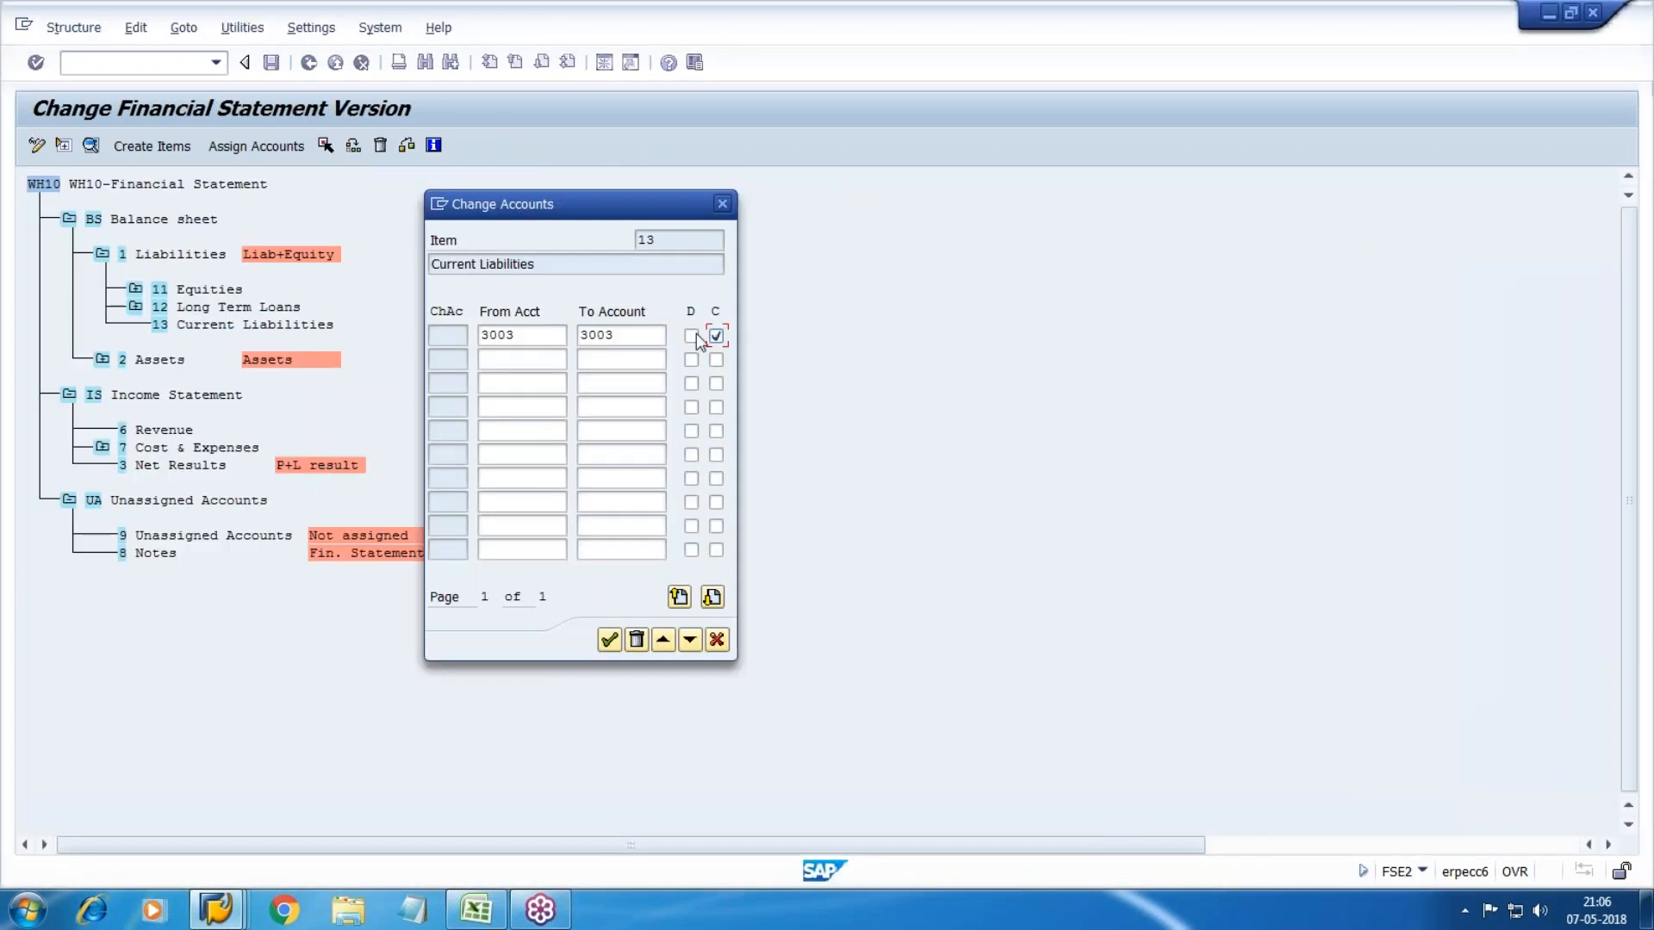
left_click(691, 335)
left_click(608, 639)
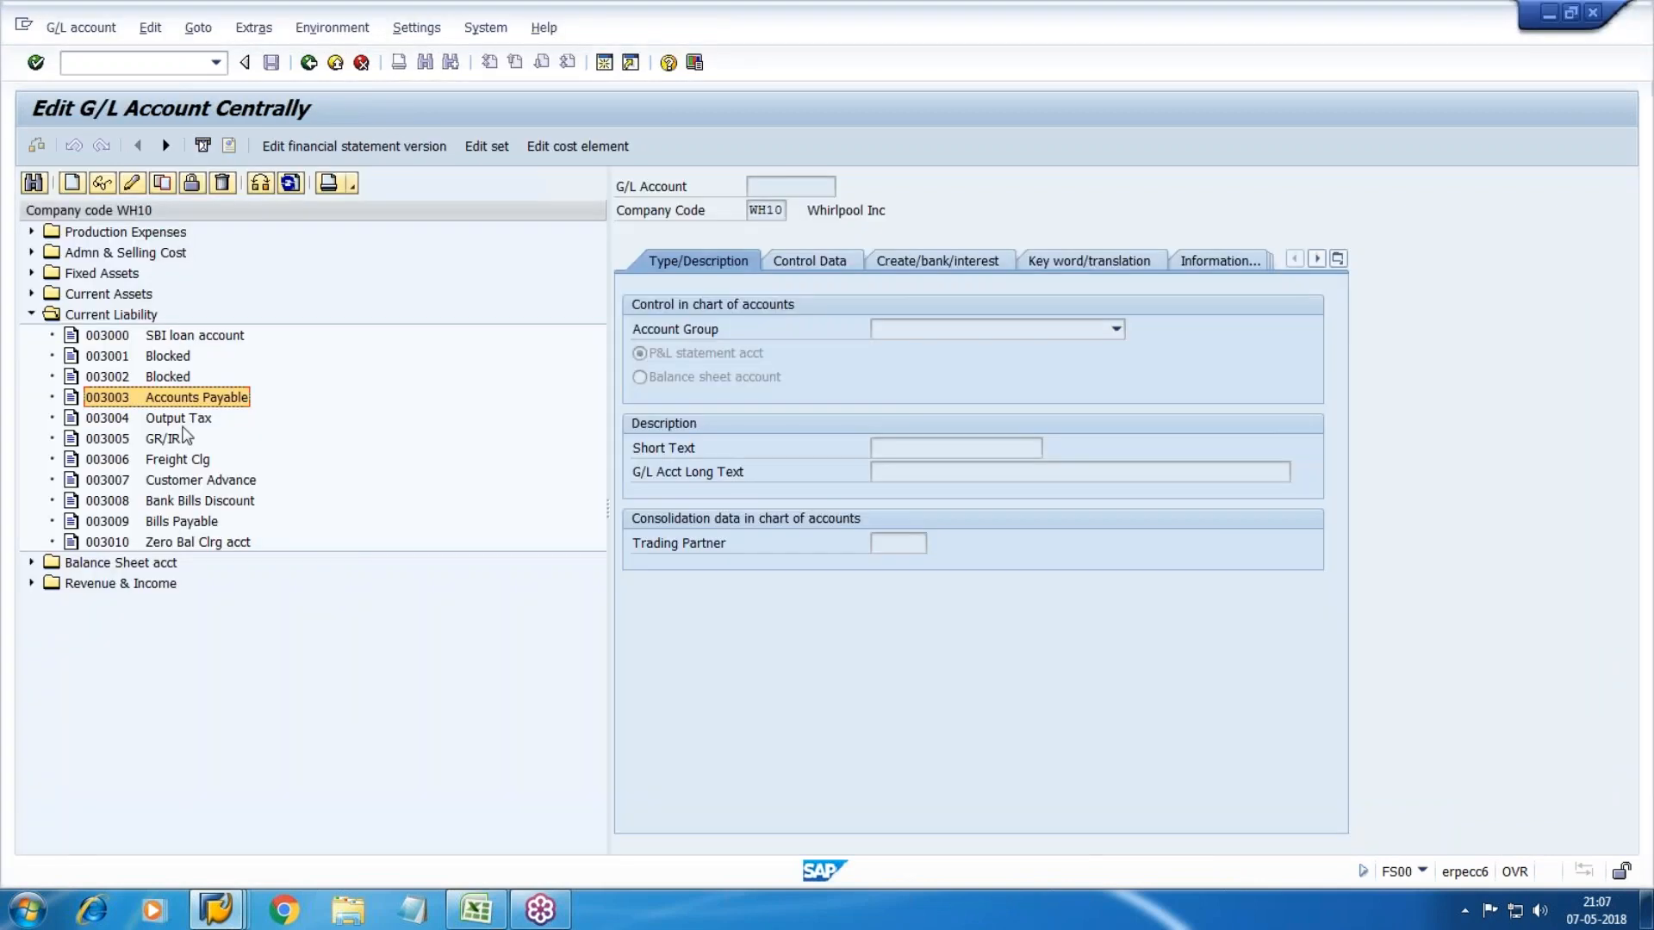
Step: Remove the account 3003 Accounts Payable assignment from directly under item 13 Current Liabilities
left_click(181, 422)
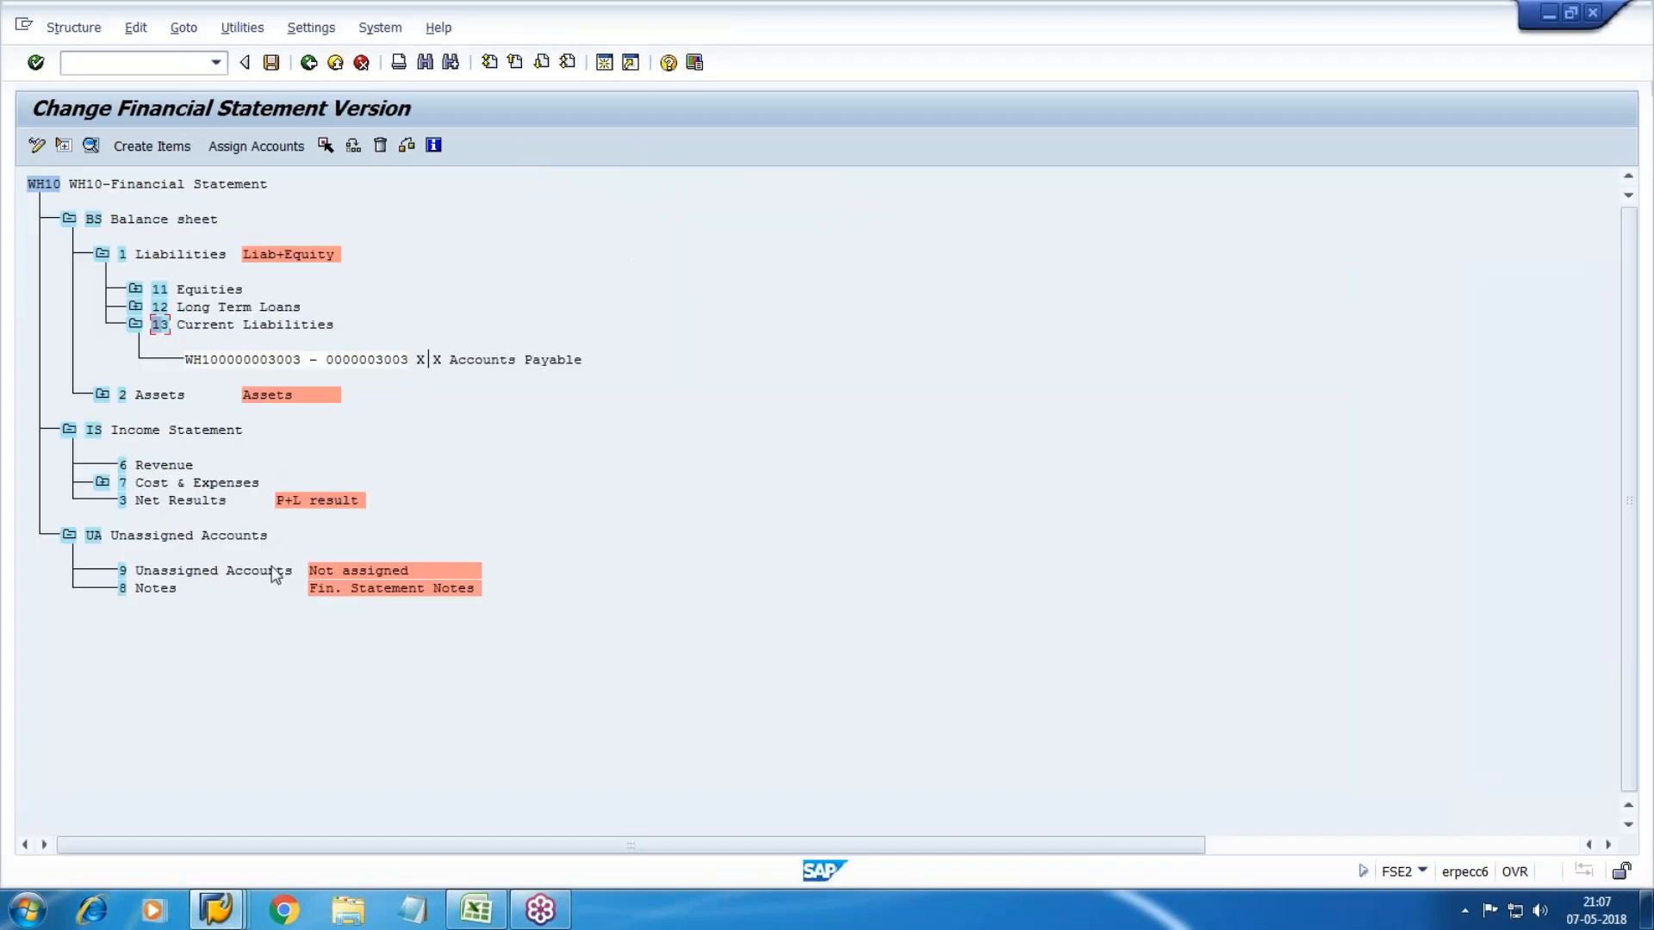
left_click(159, 323)
left_click(1634, 75)
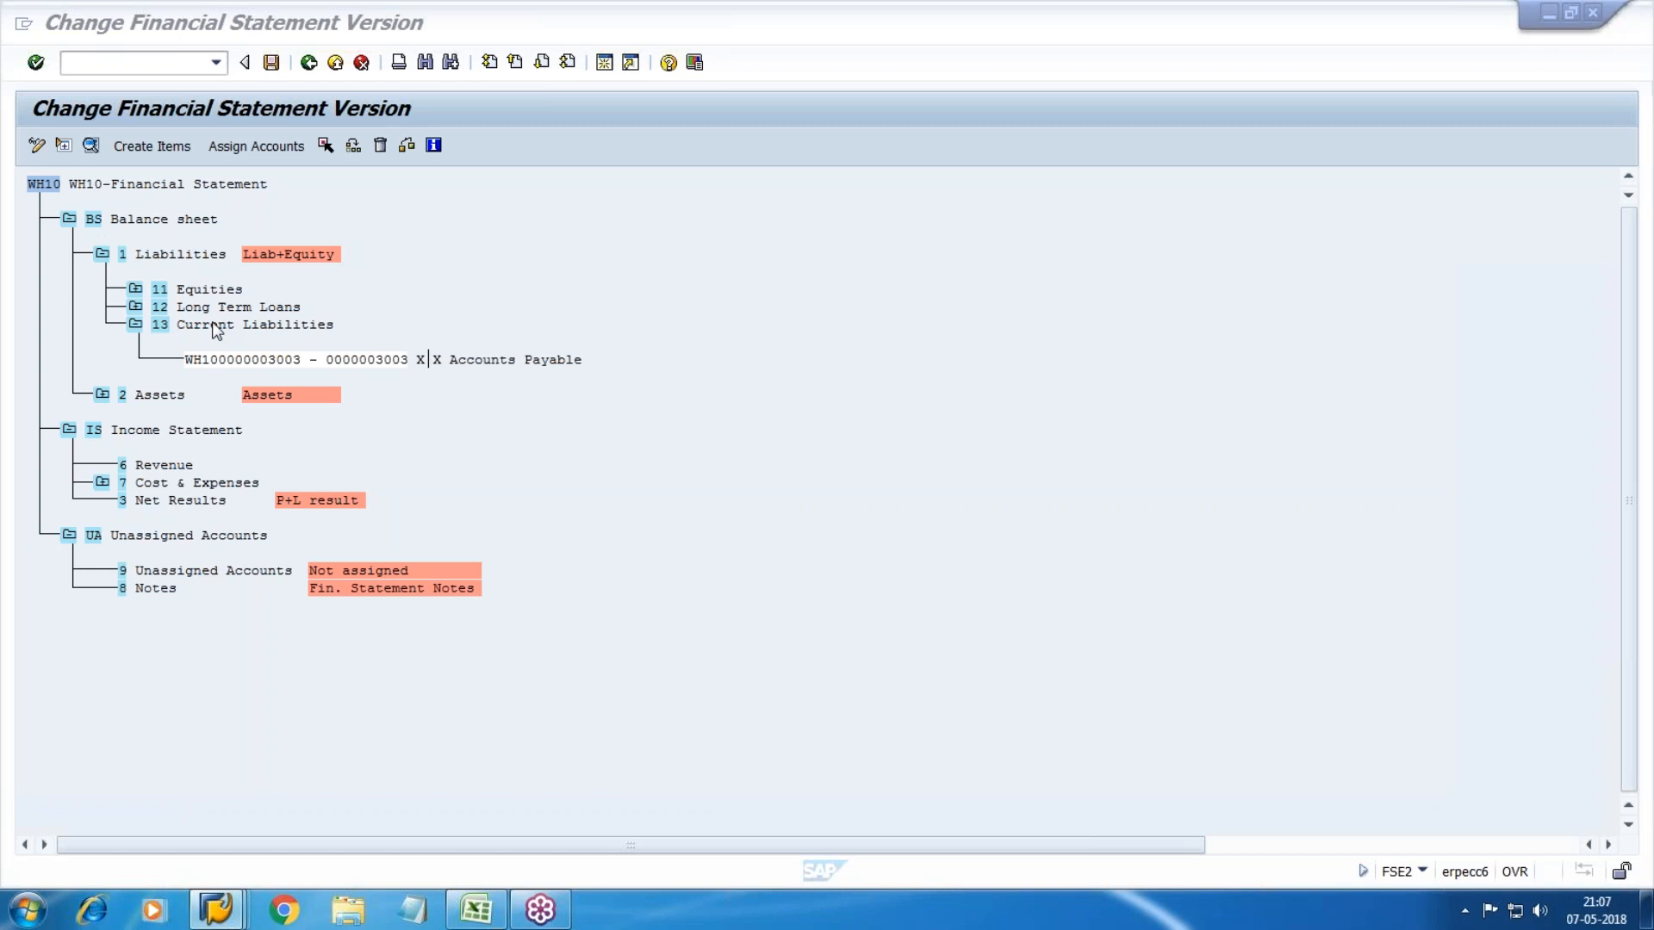
left_click(187, 361)
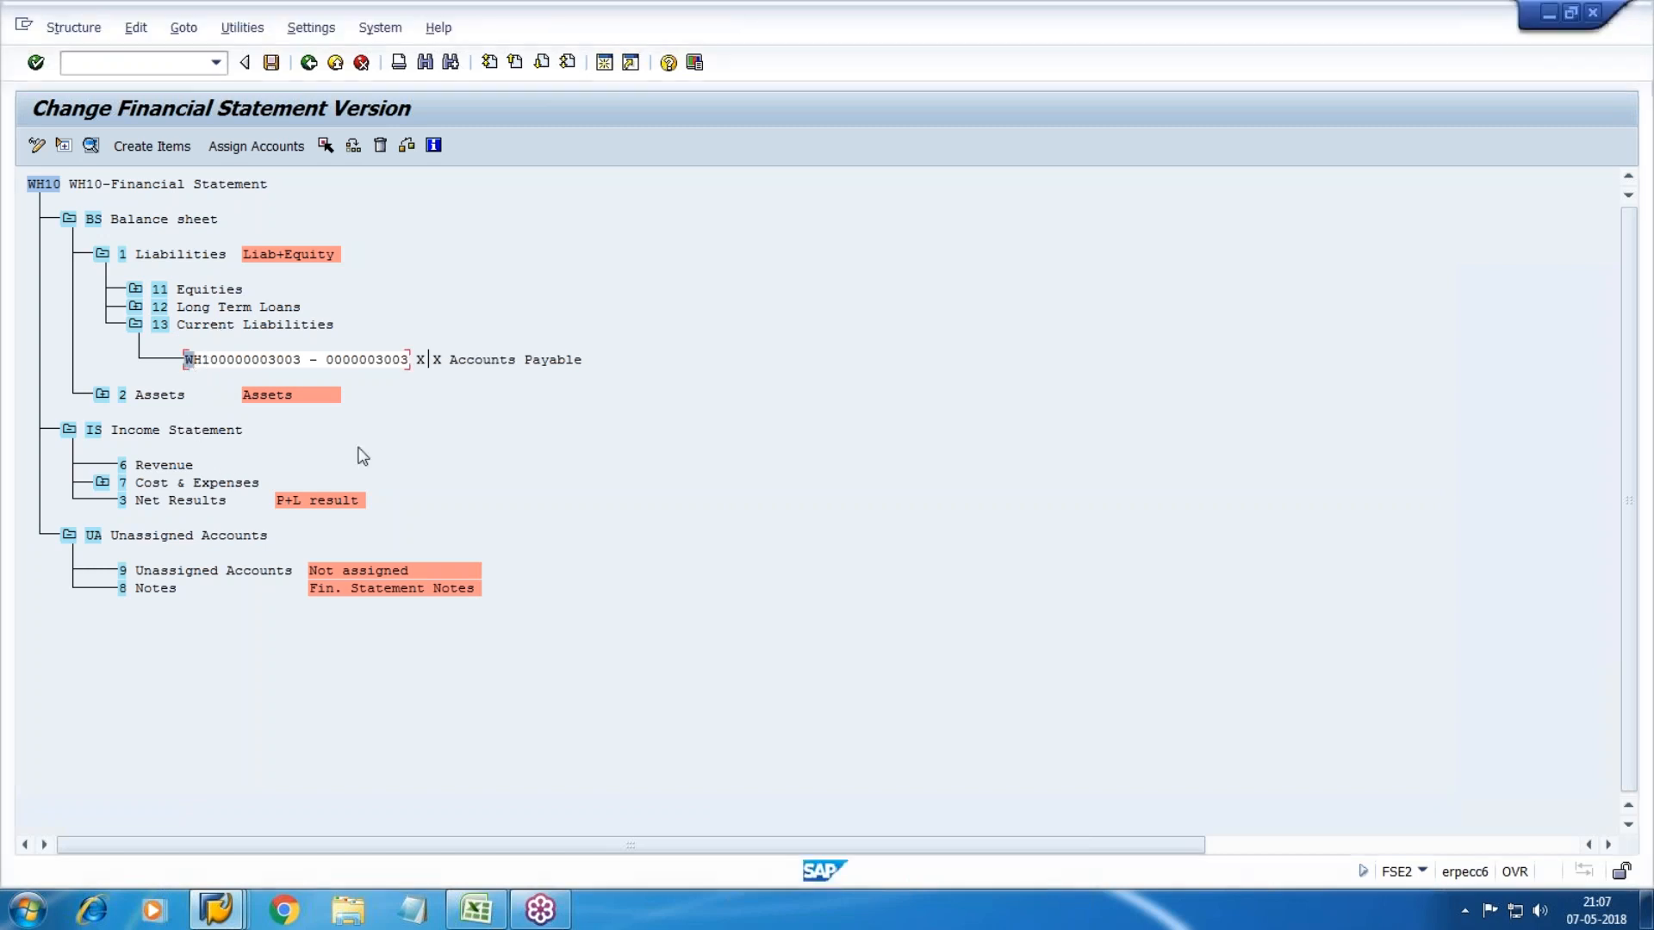
left_click(380, 147)
Step: Create subitems 131 Accounts Payable and 132 Others under item 13 Current Liabilities
left_click(162, 327)
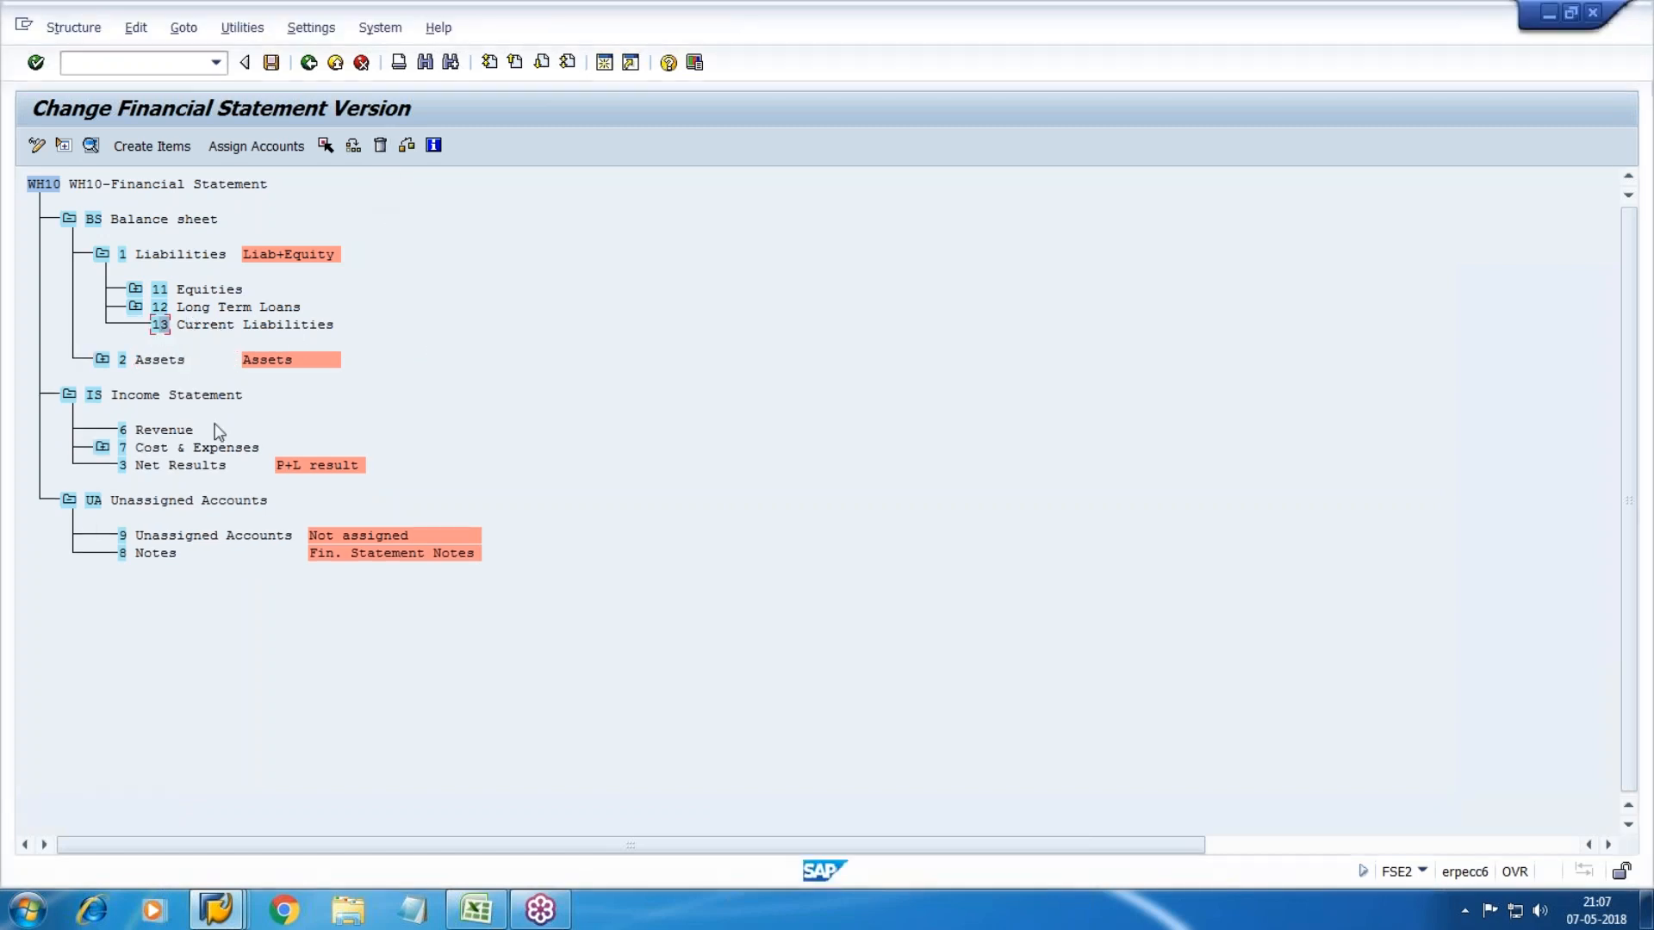
left_click(168, 149)
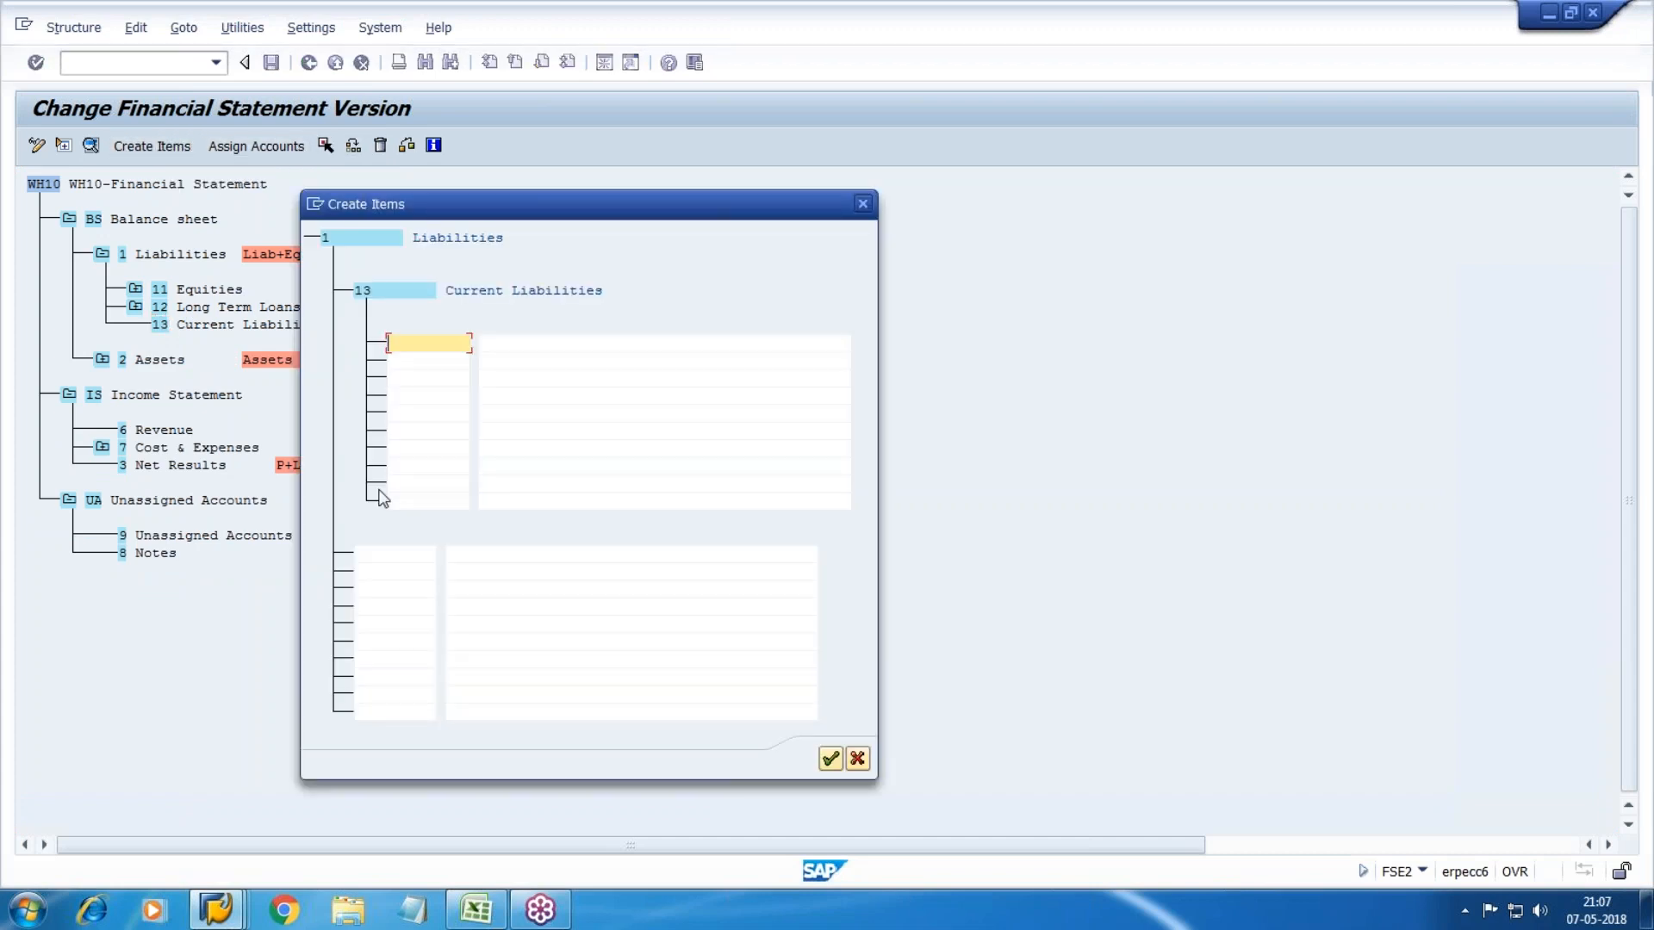
key("Tab")
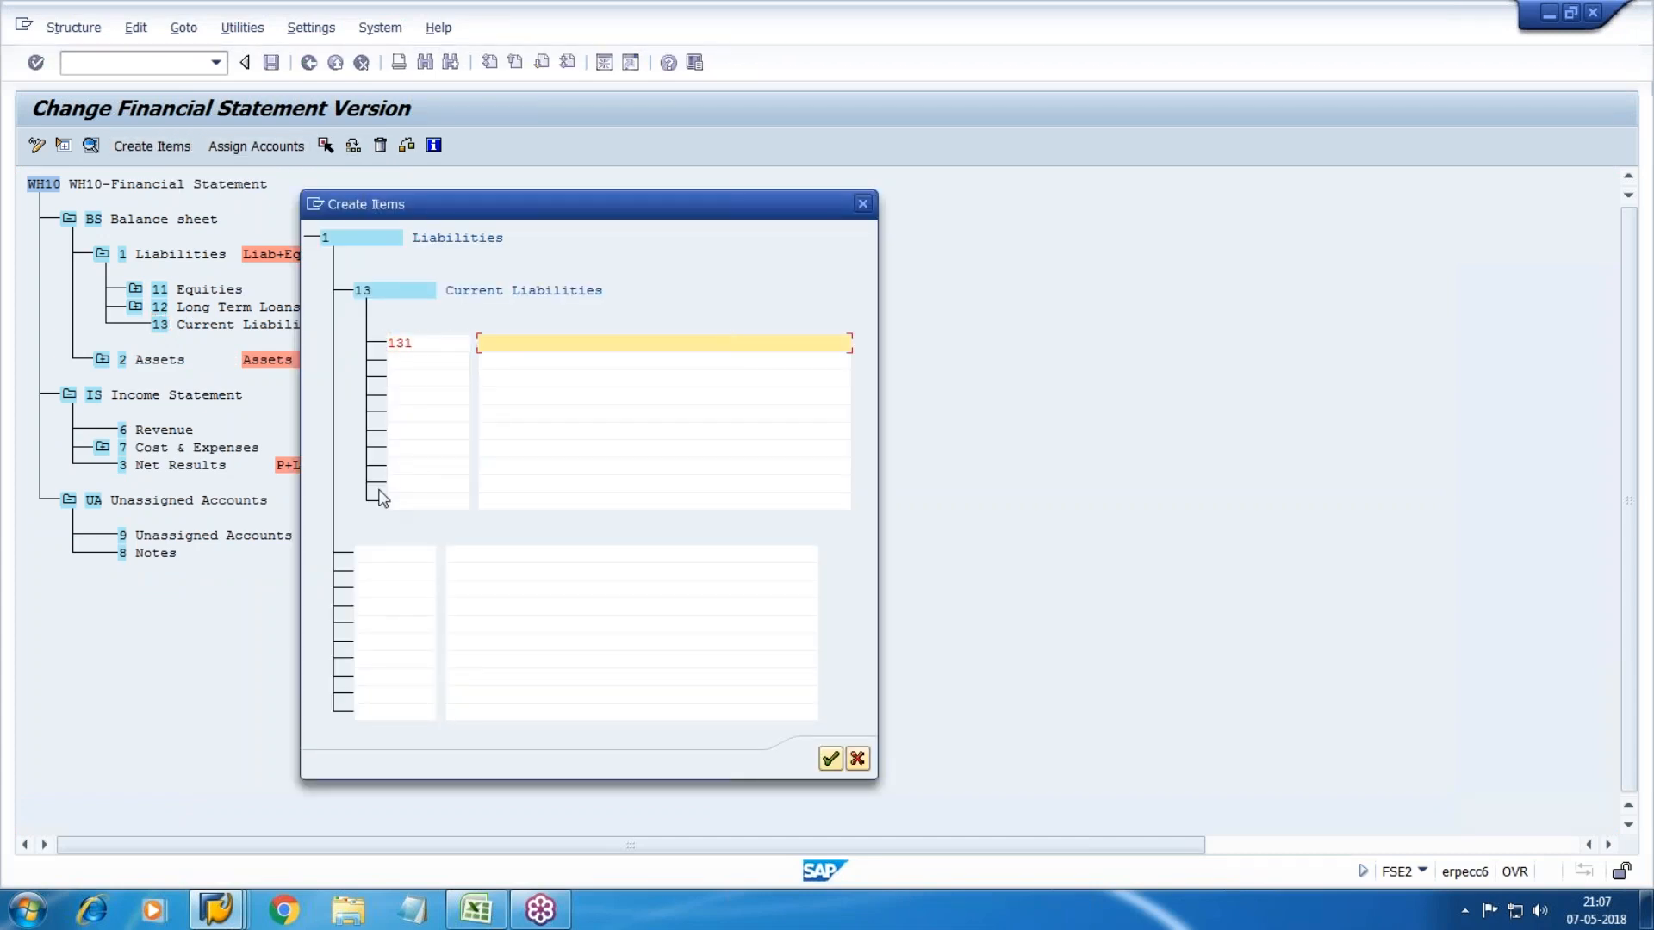
type("Accounts Payable")
key("Tab")
type("132")
key("Tab")
type("Others")
left_click(830, 758)
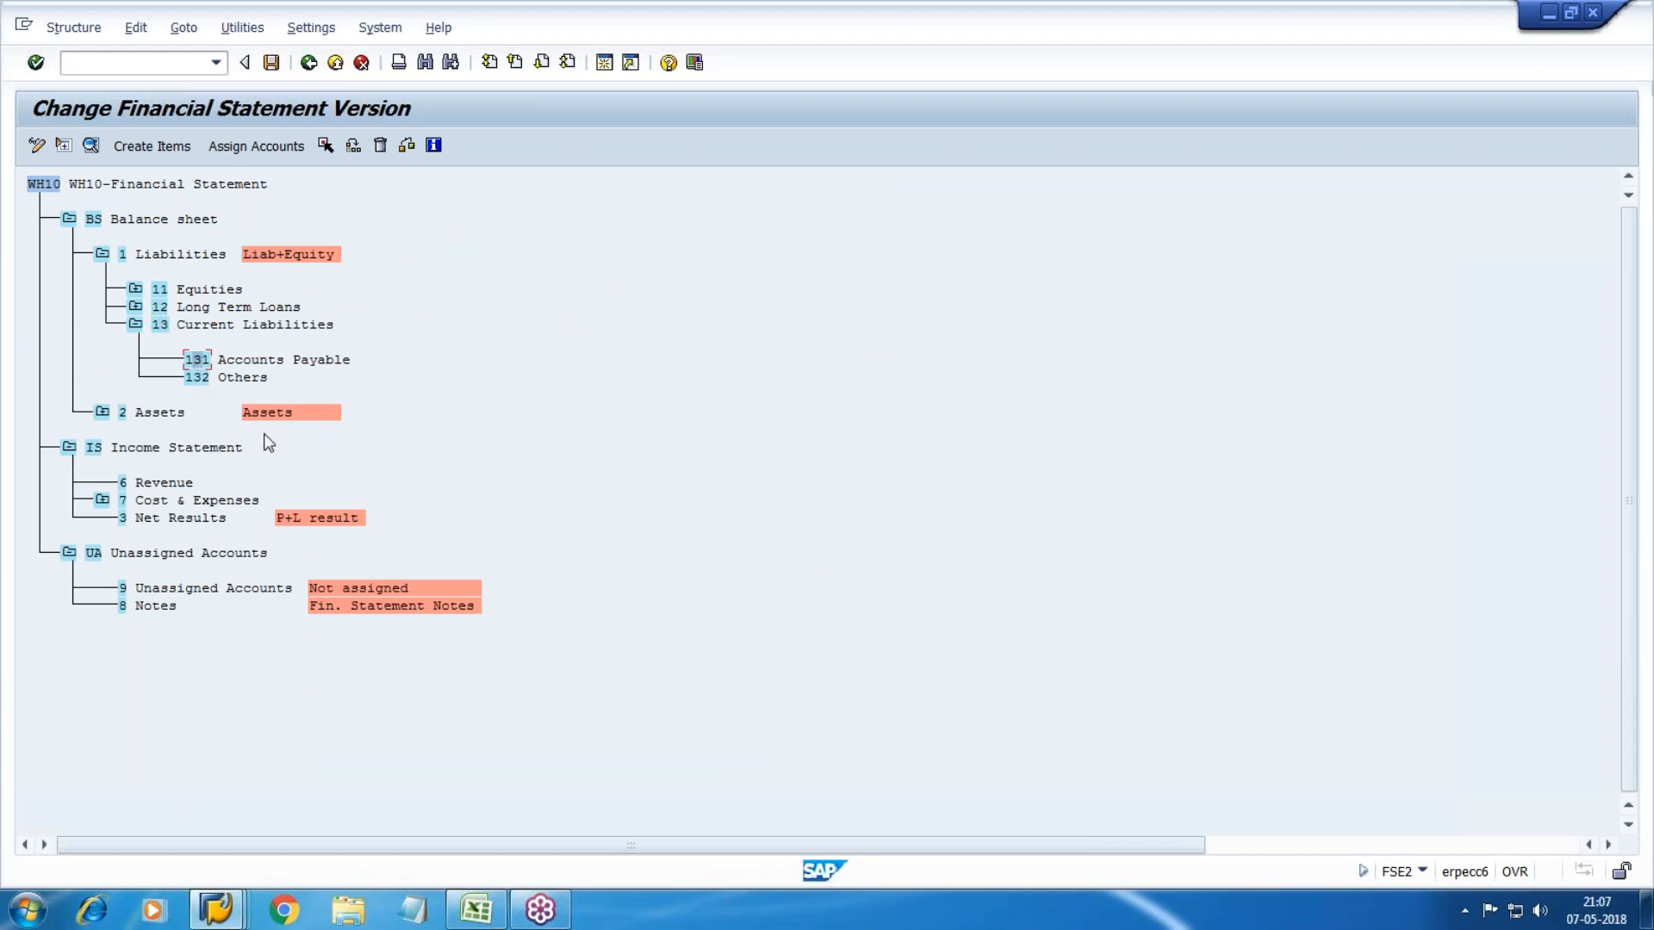
Step: Assign account 3003 to item 131 Accounts Payable for both debit and credit balances
left_click(256, 146)
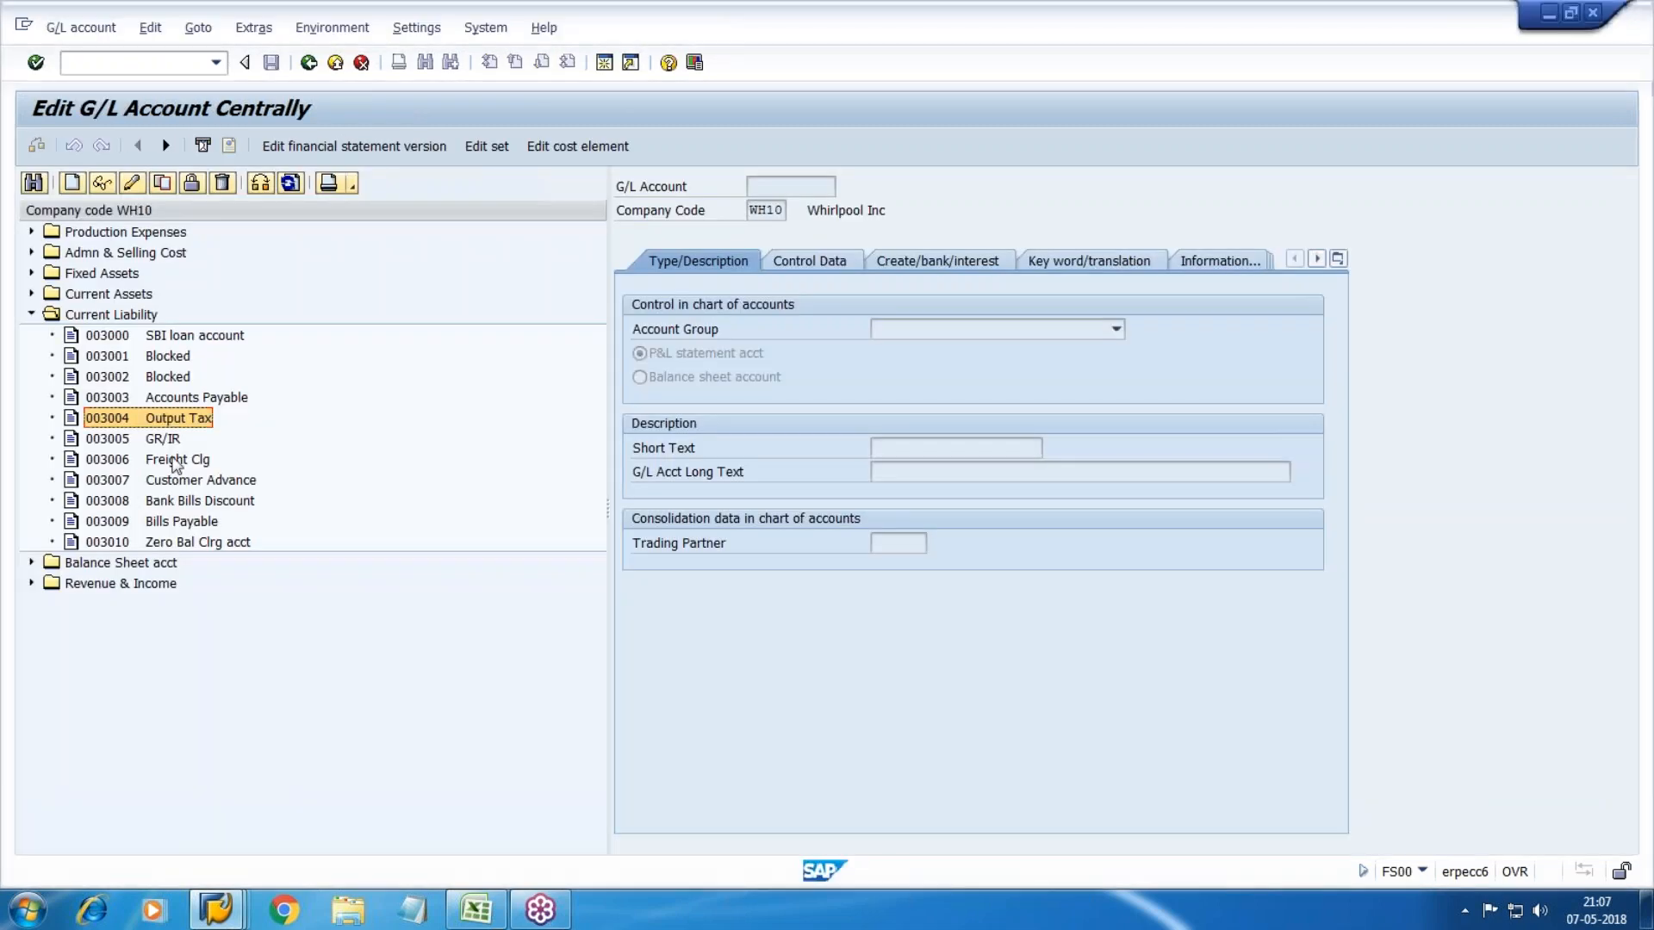
left_click(176, 399)
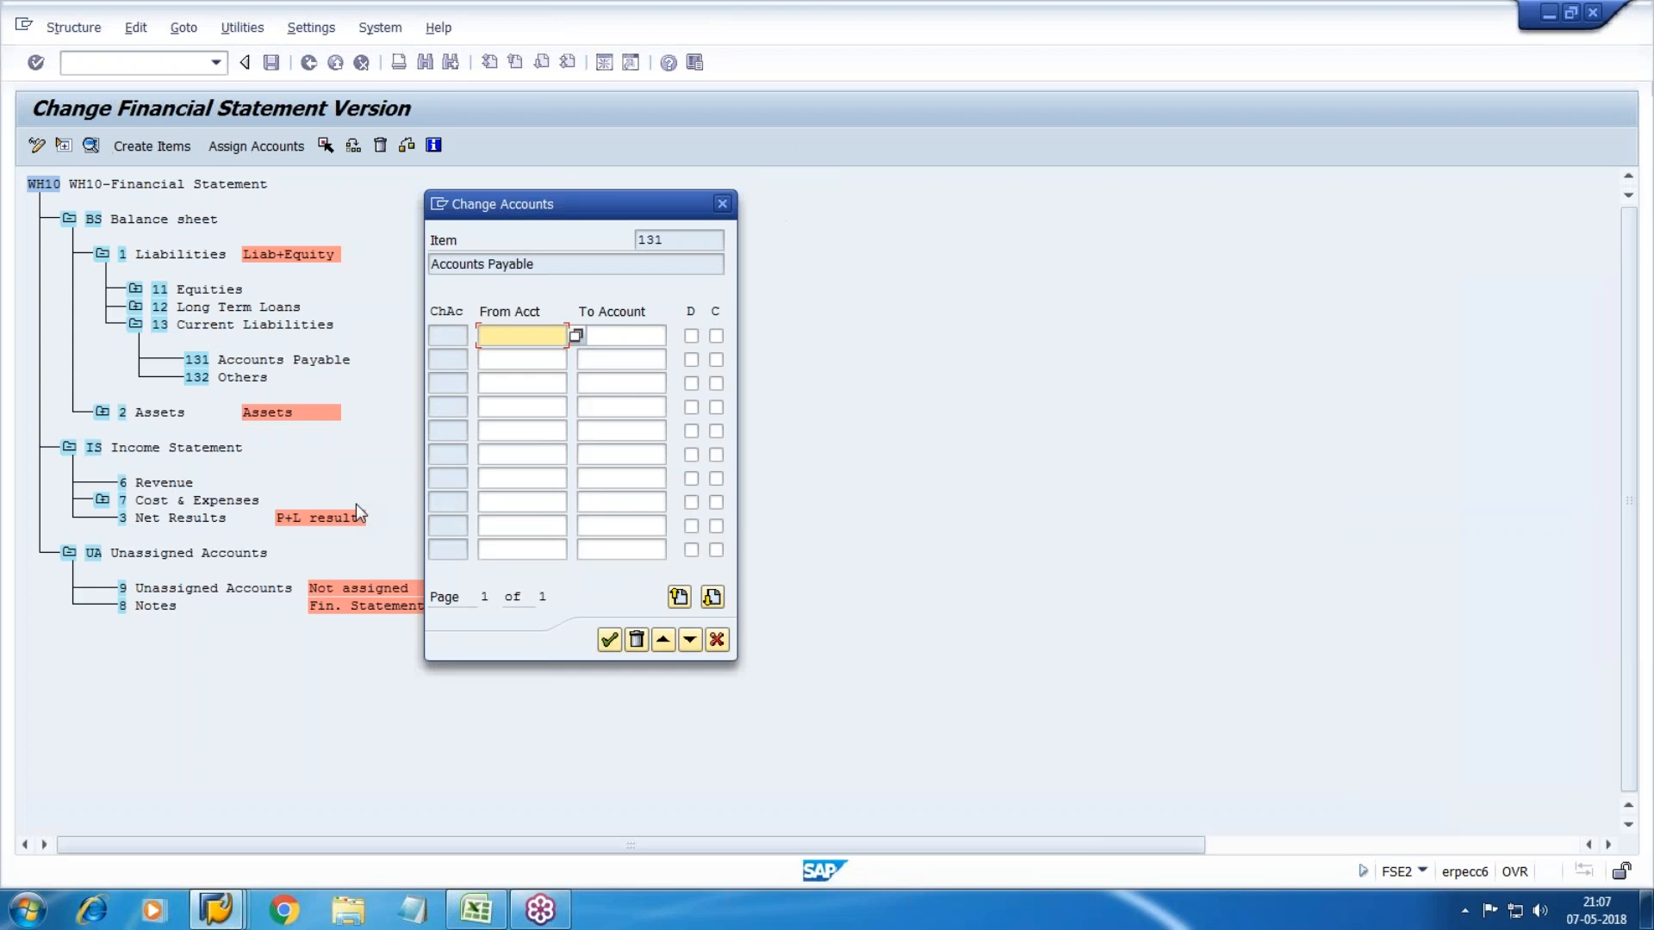
type("3003")
key("Tab")
key("shift+Tab")
key("ctrl+c")
key("Tab")
key("ctrl+v")
key("Tab")
key("space")
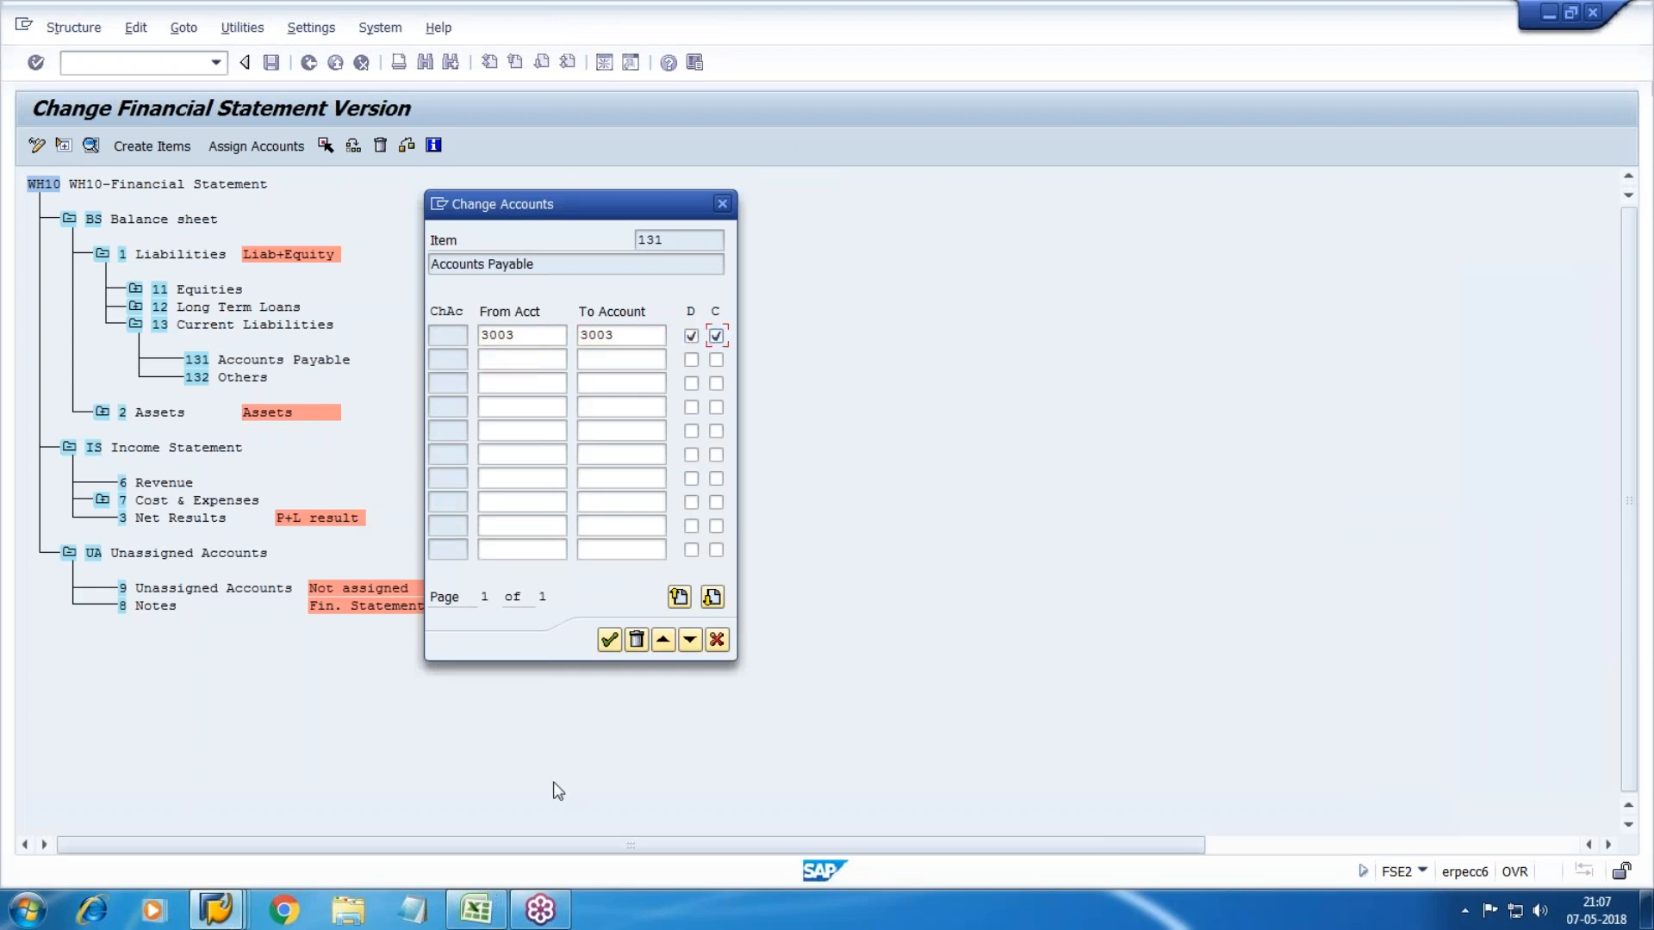
left_click(610, 641)
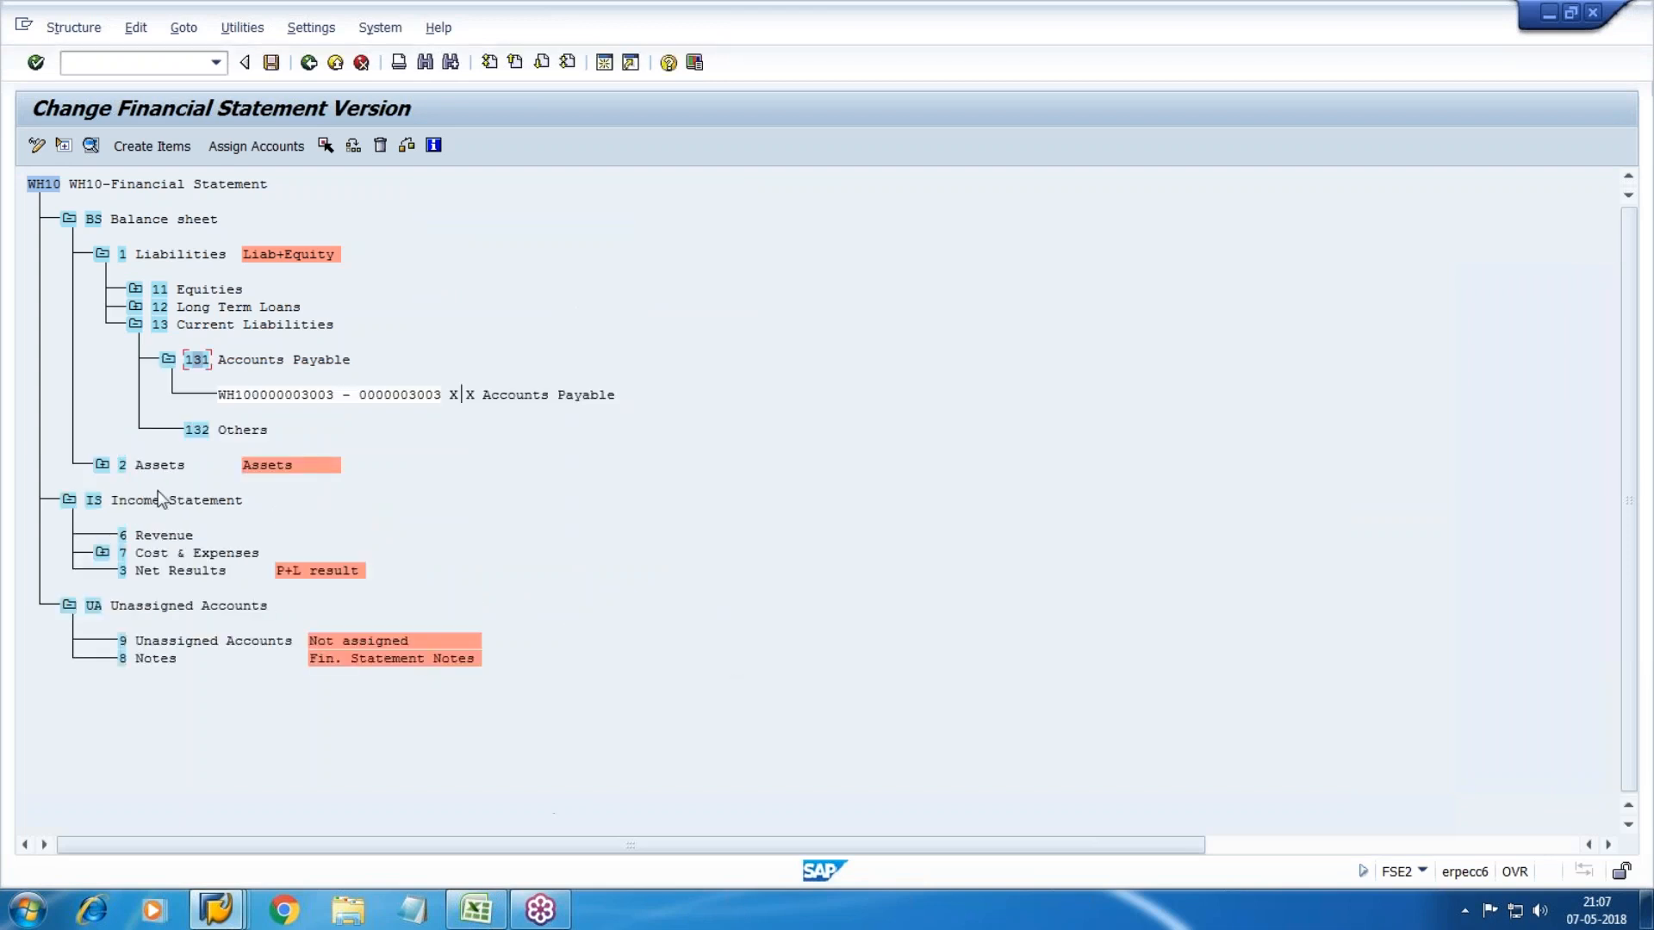
Step: Assign account 3004 Output Tax to item 132 Others for both debit and credit balances
left_click(196, 430)
left_click(254, 146)
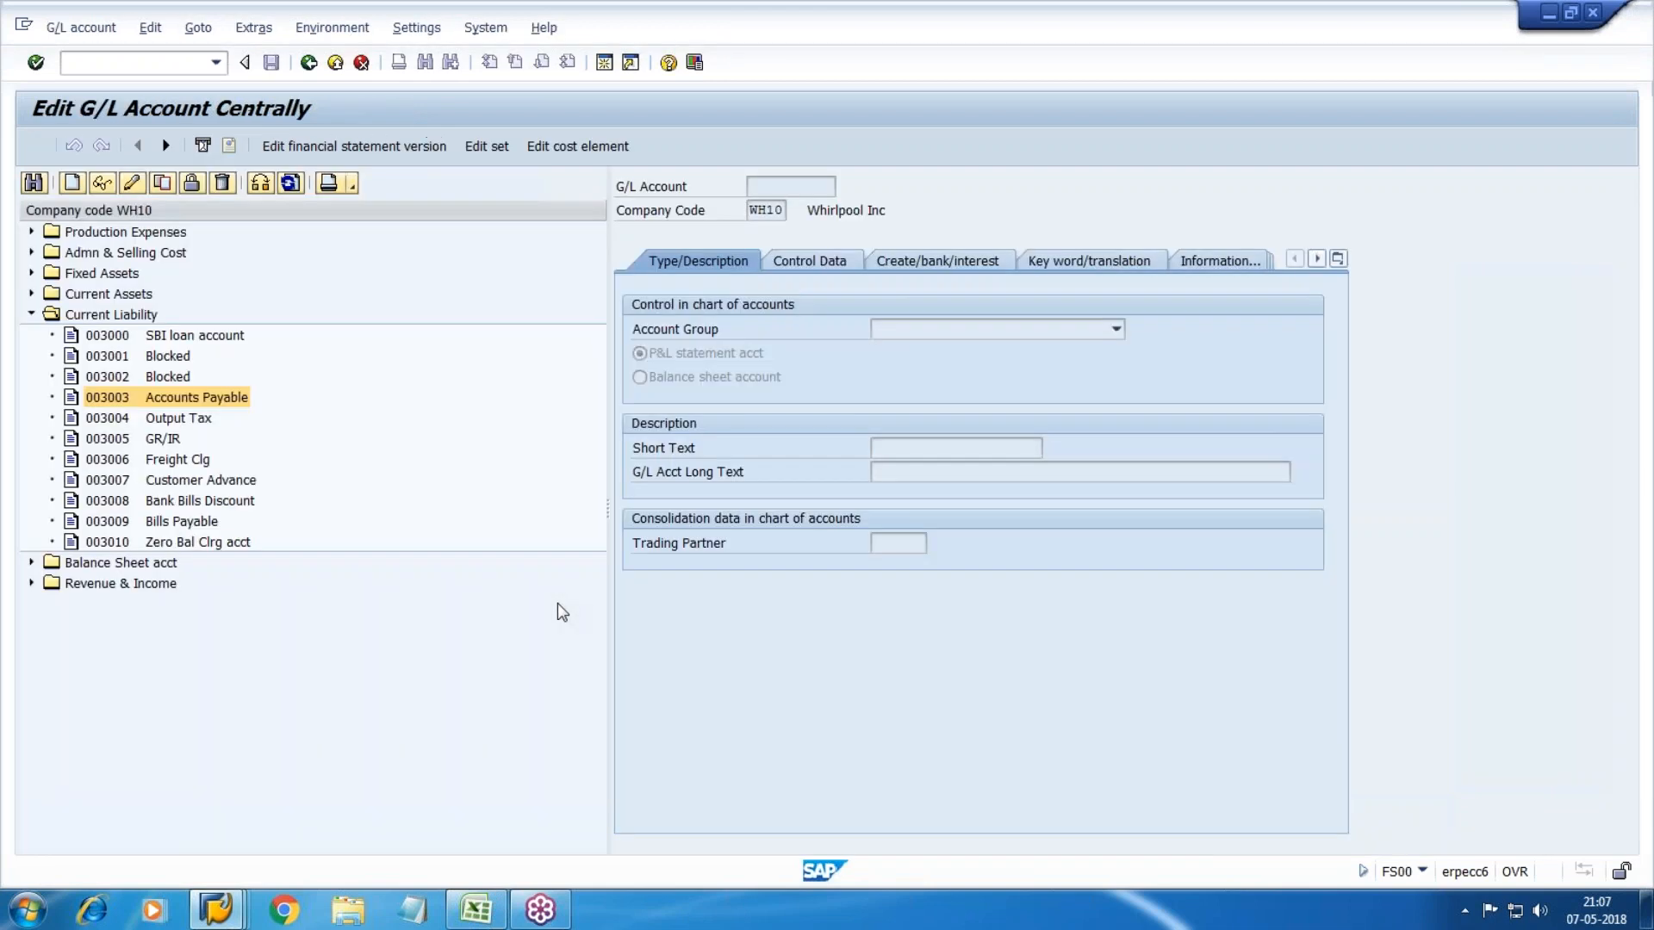
key("Down")
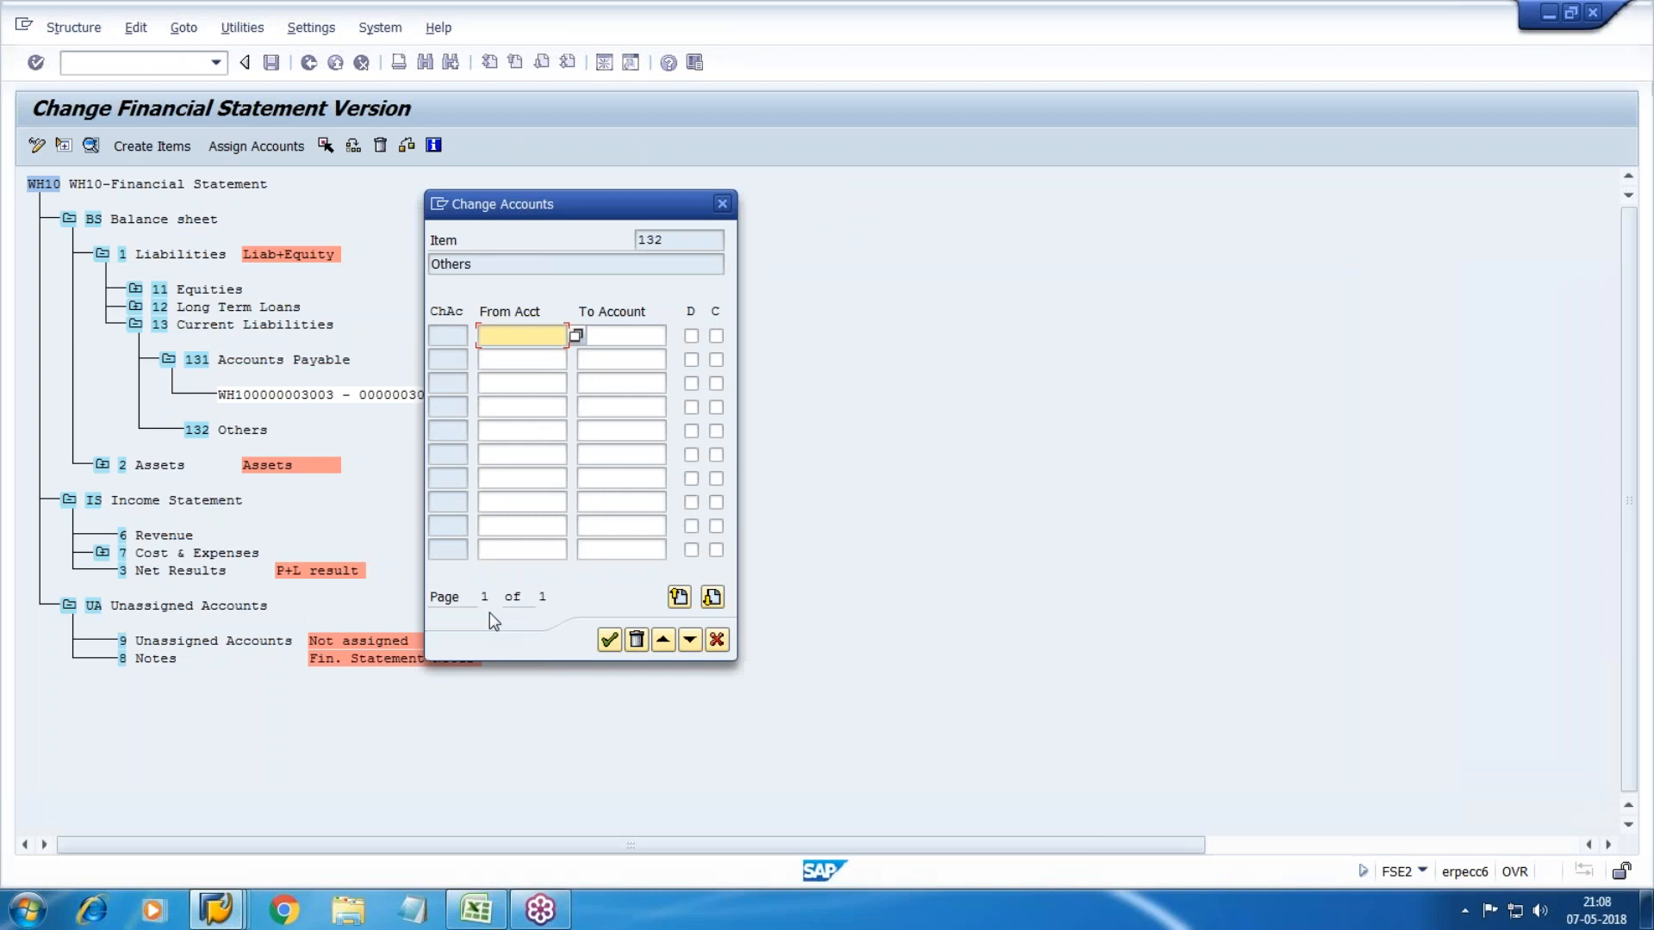
type("3004")
key("Tab")
key("shift+Tab")
key("ctrl+c")
key("Tab")
key("ctrl+v")
key("Tab")
key("space")
key("Tab")
key("space")
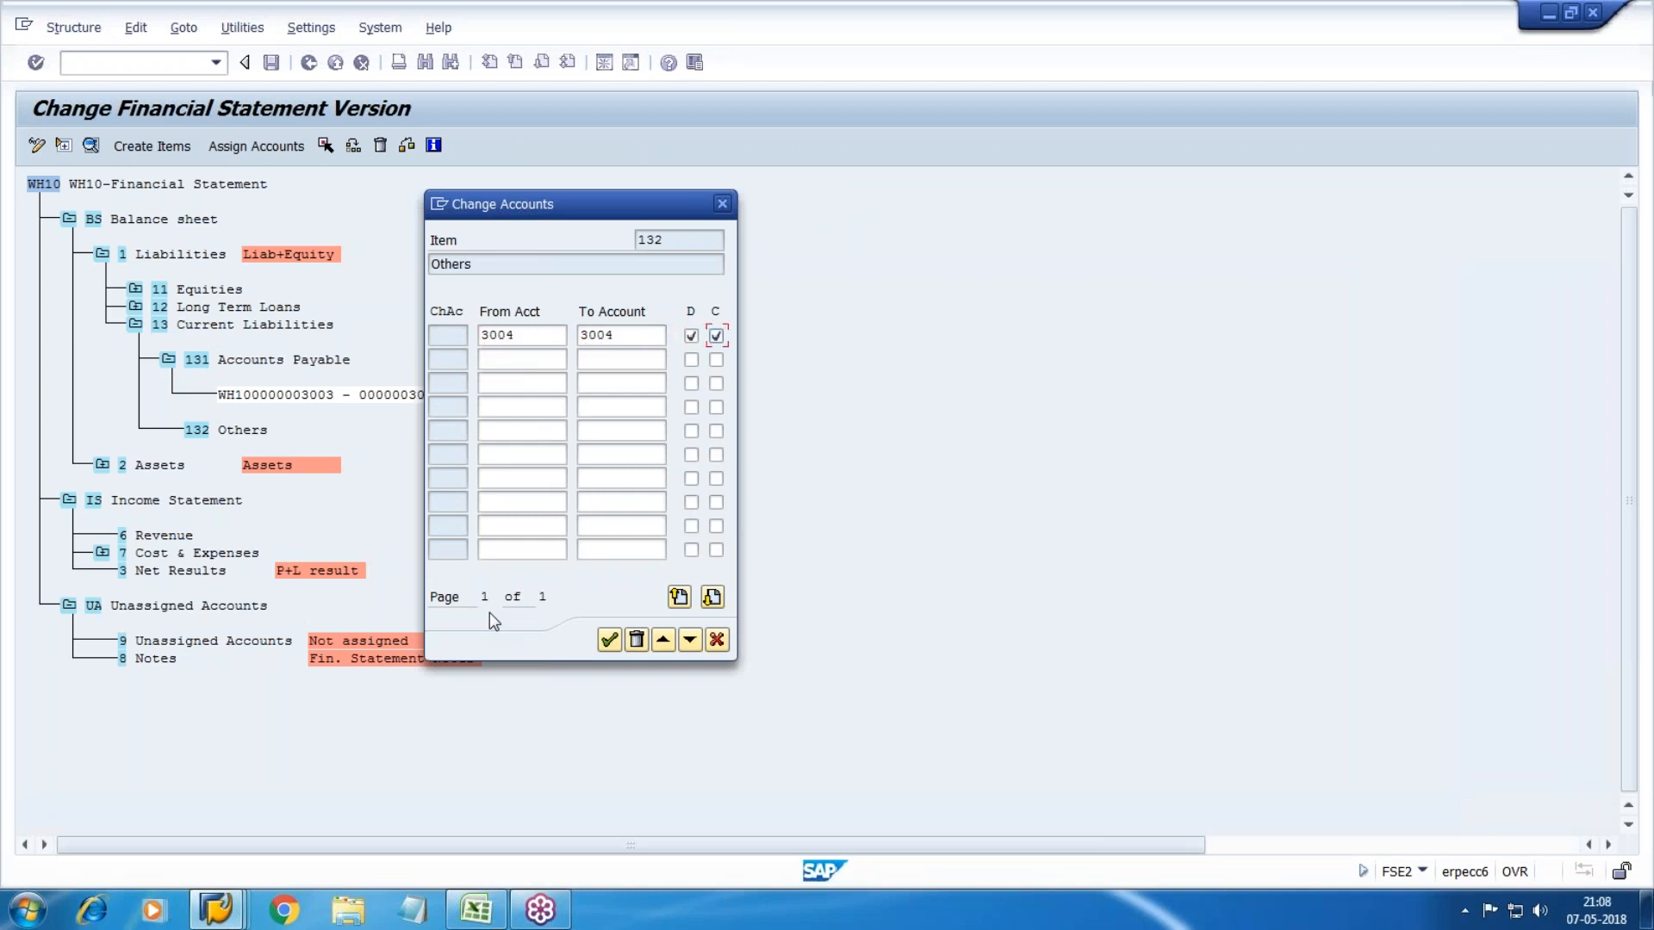
left_click(609, 639)
Step: Look up Customer Advance in the G/L account list and add account 3007 to item 132 Others for debit and credit
key("alt+Tab")
left_click(172, 460)
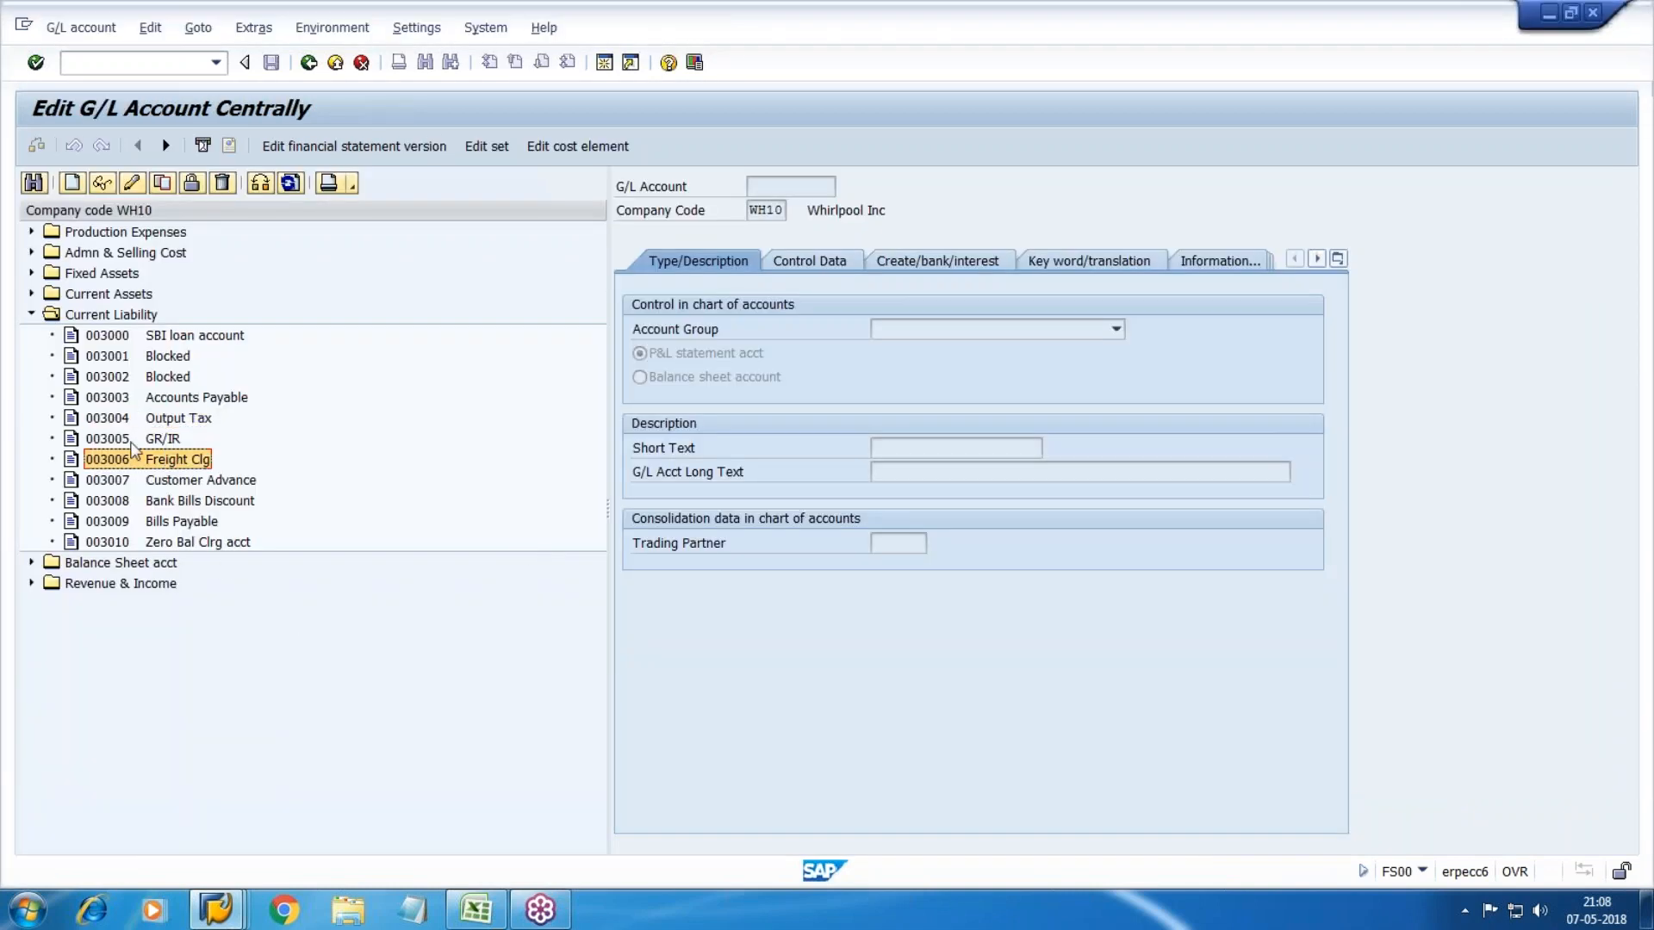
left_click(161, 485)
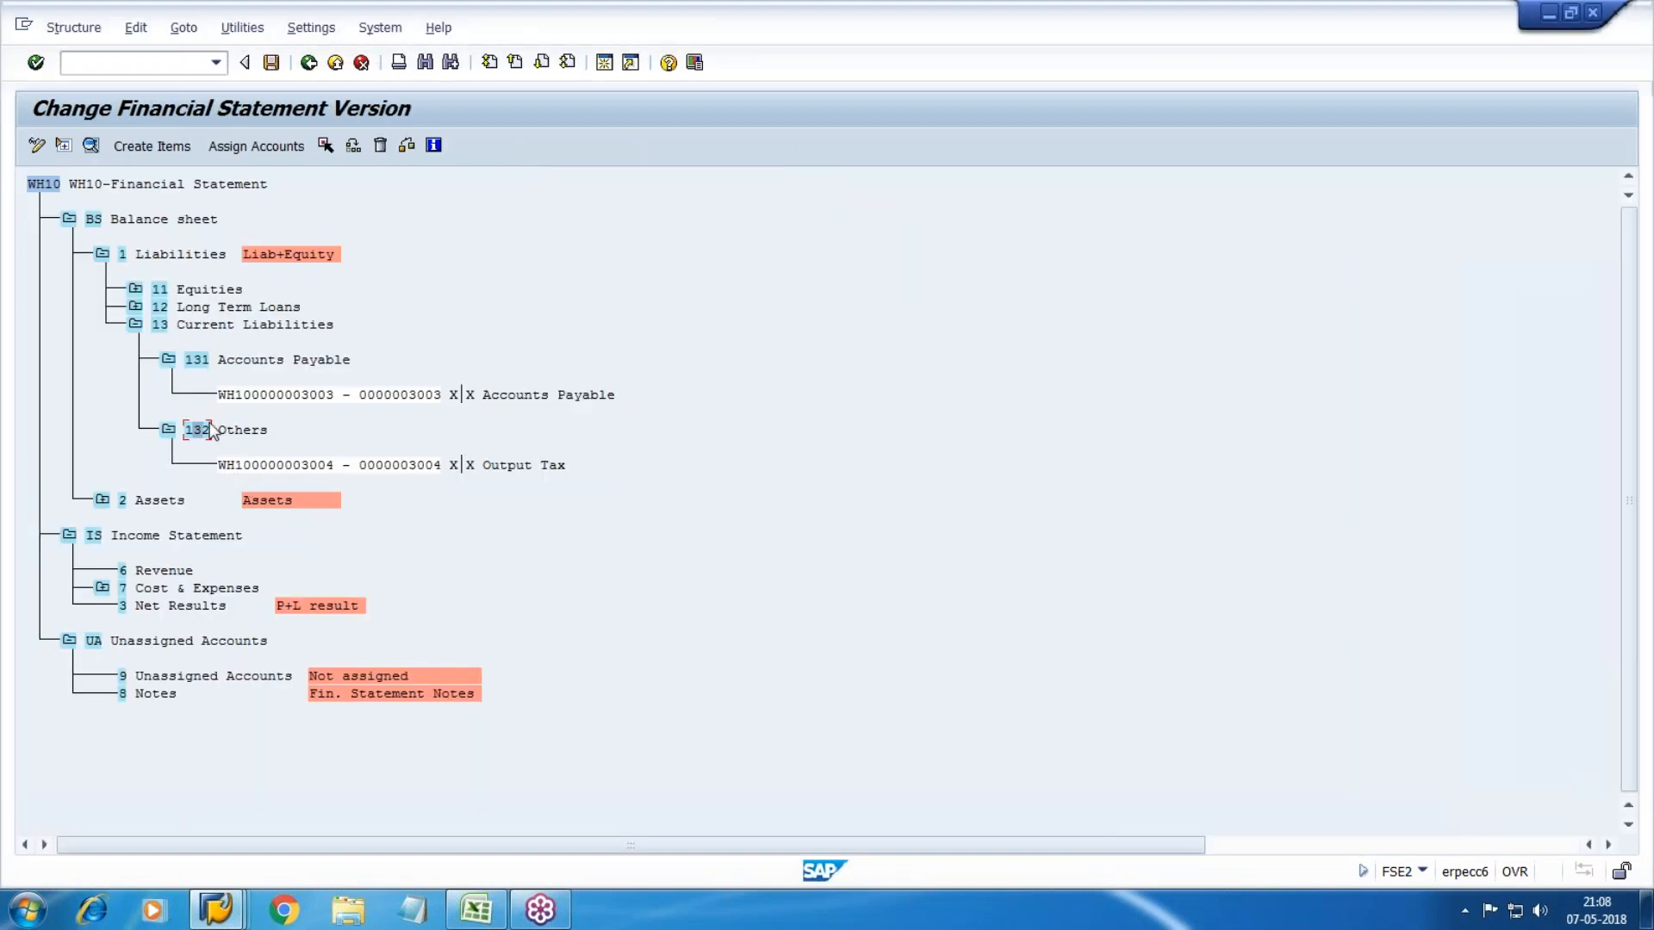
left_click(255, 146)
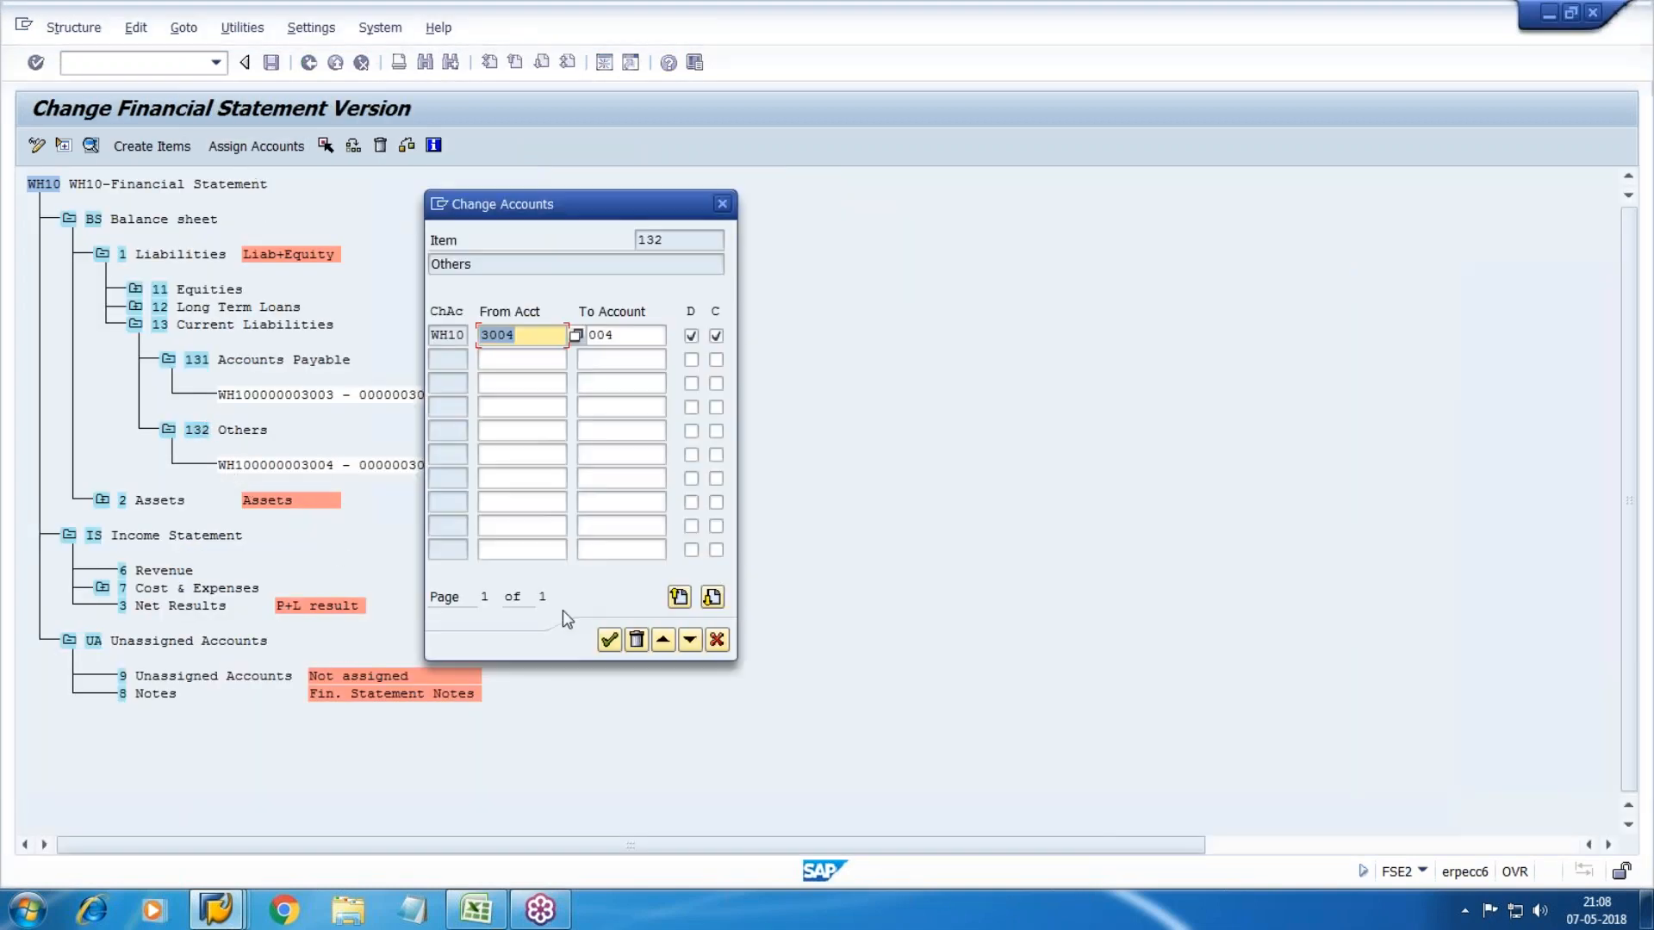
left_click(519, 365)
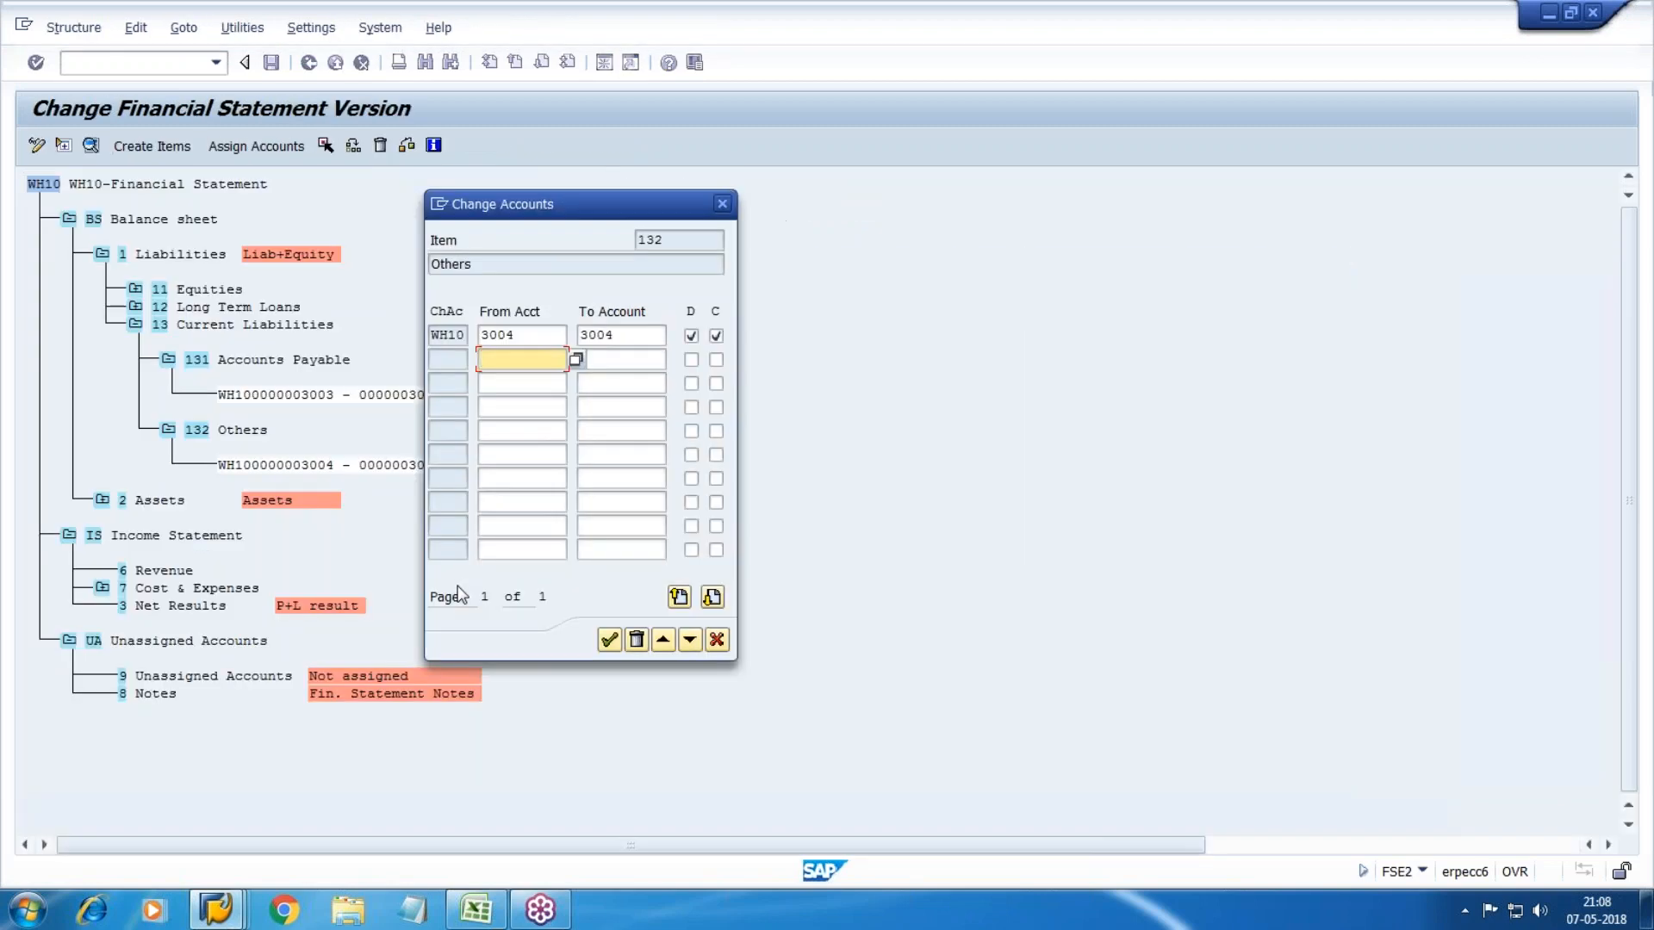
type("3007")
key("Tab")
type("3007")
key("Return")
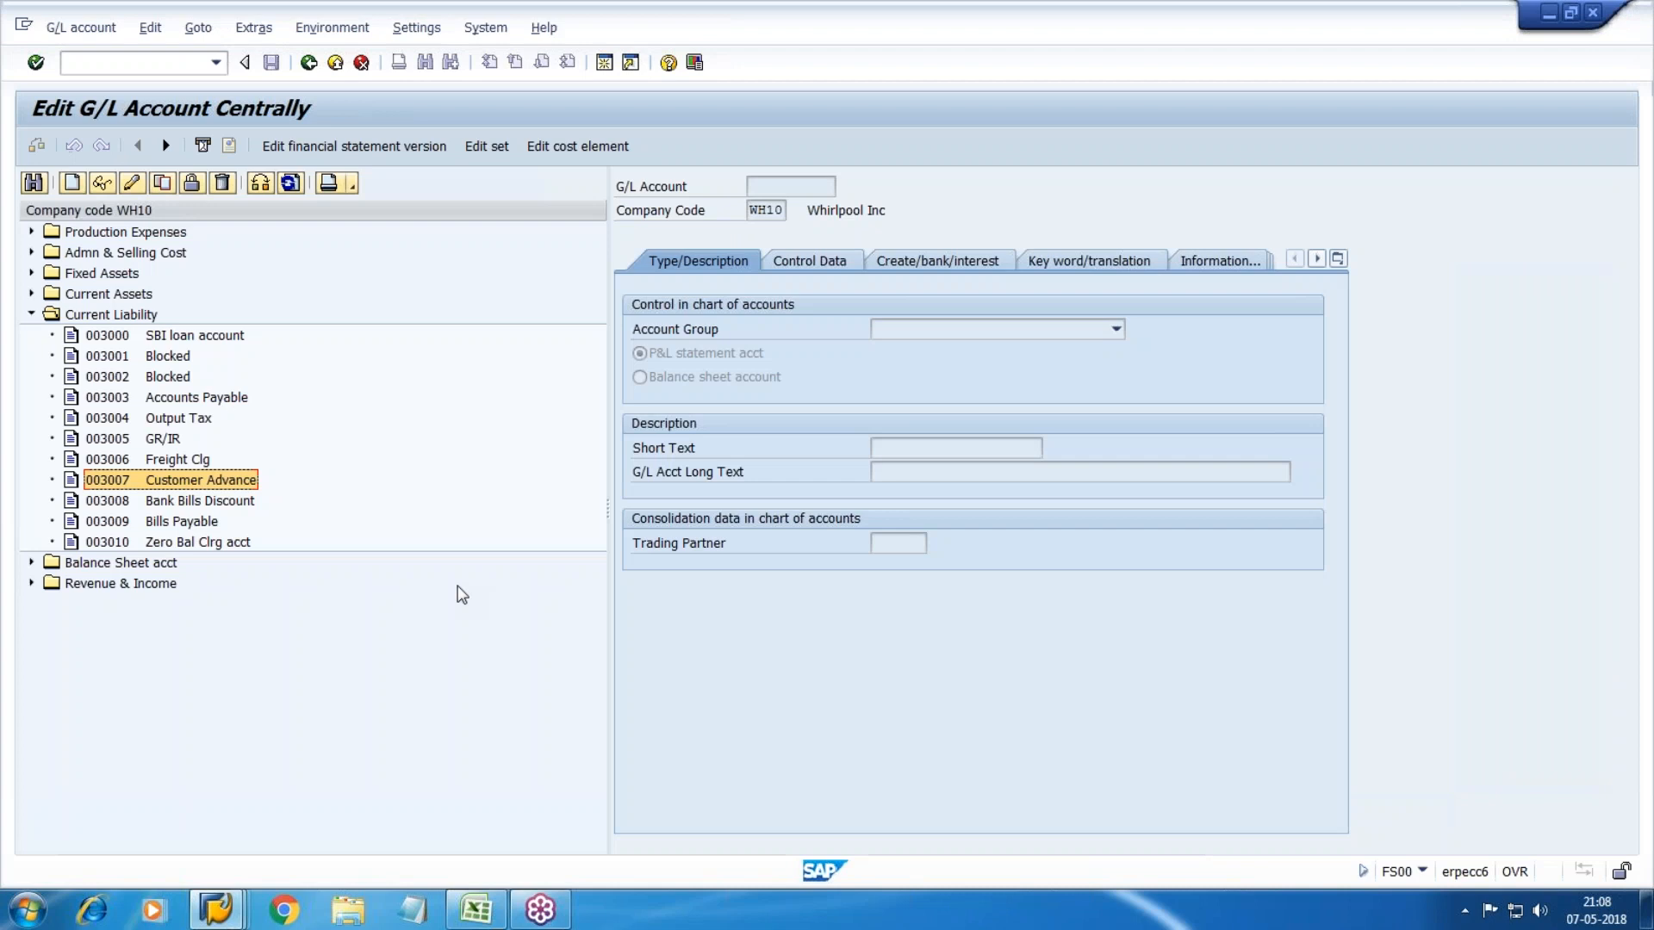
Step: Look up Bills Payable in the G/L account list and add account 3009 to the assignments of item 132 Others
left_click(230, 502)
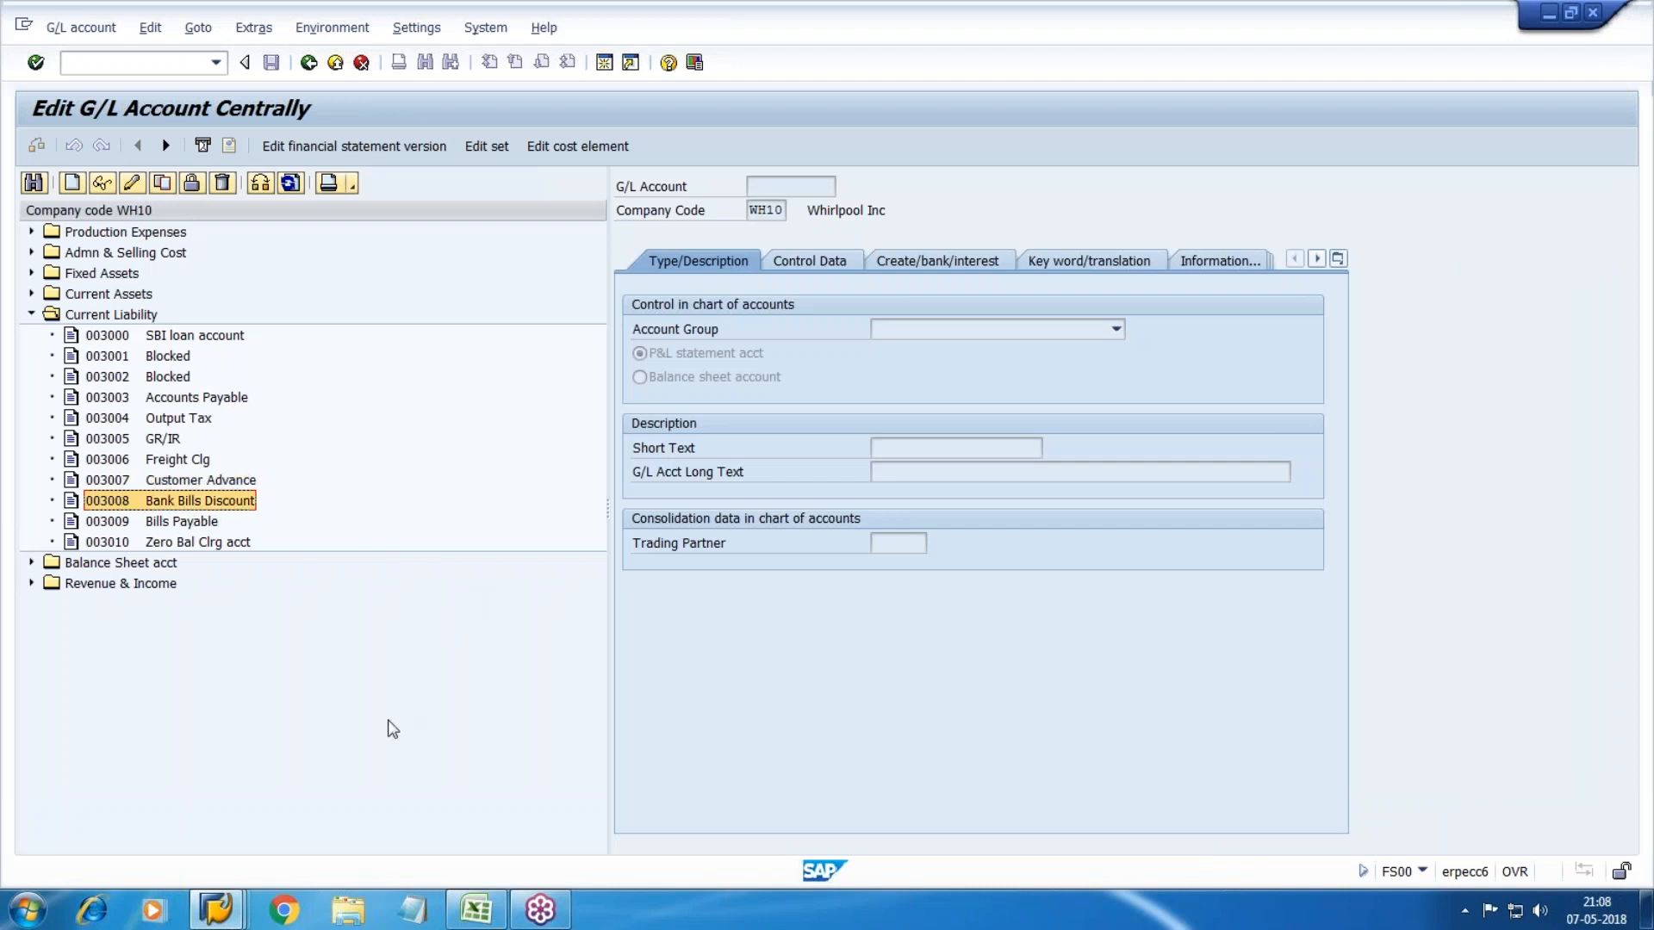
left_click(157, 523)
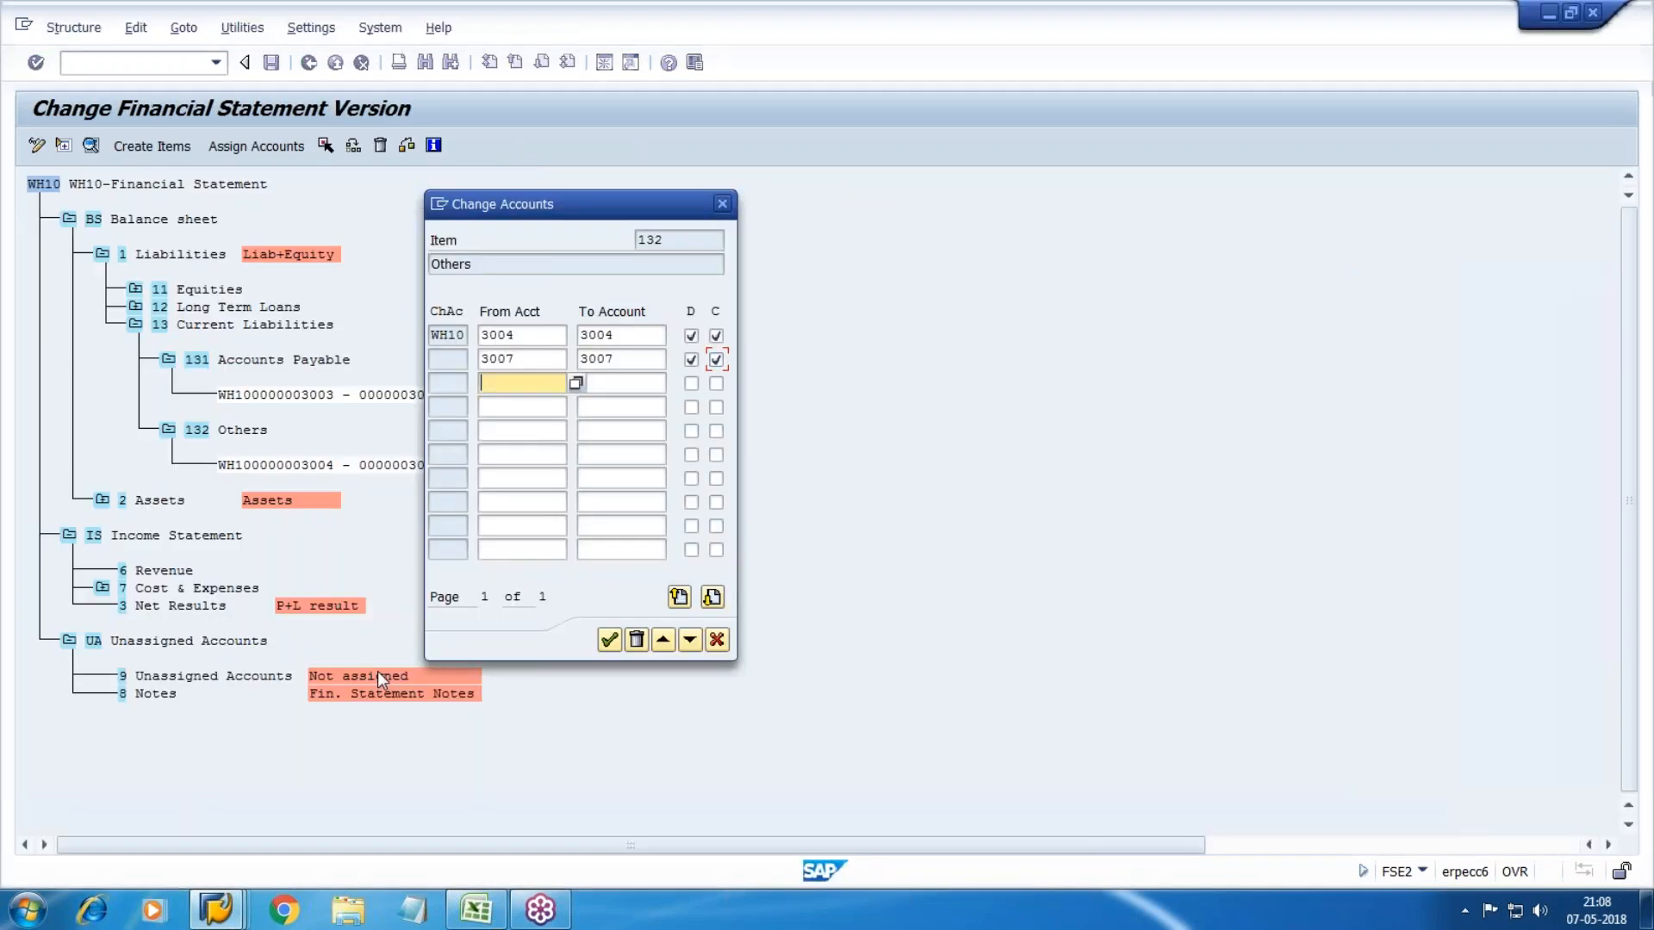
type("3007009")
key("Tab")
type("3009")
key("Return")
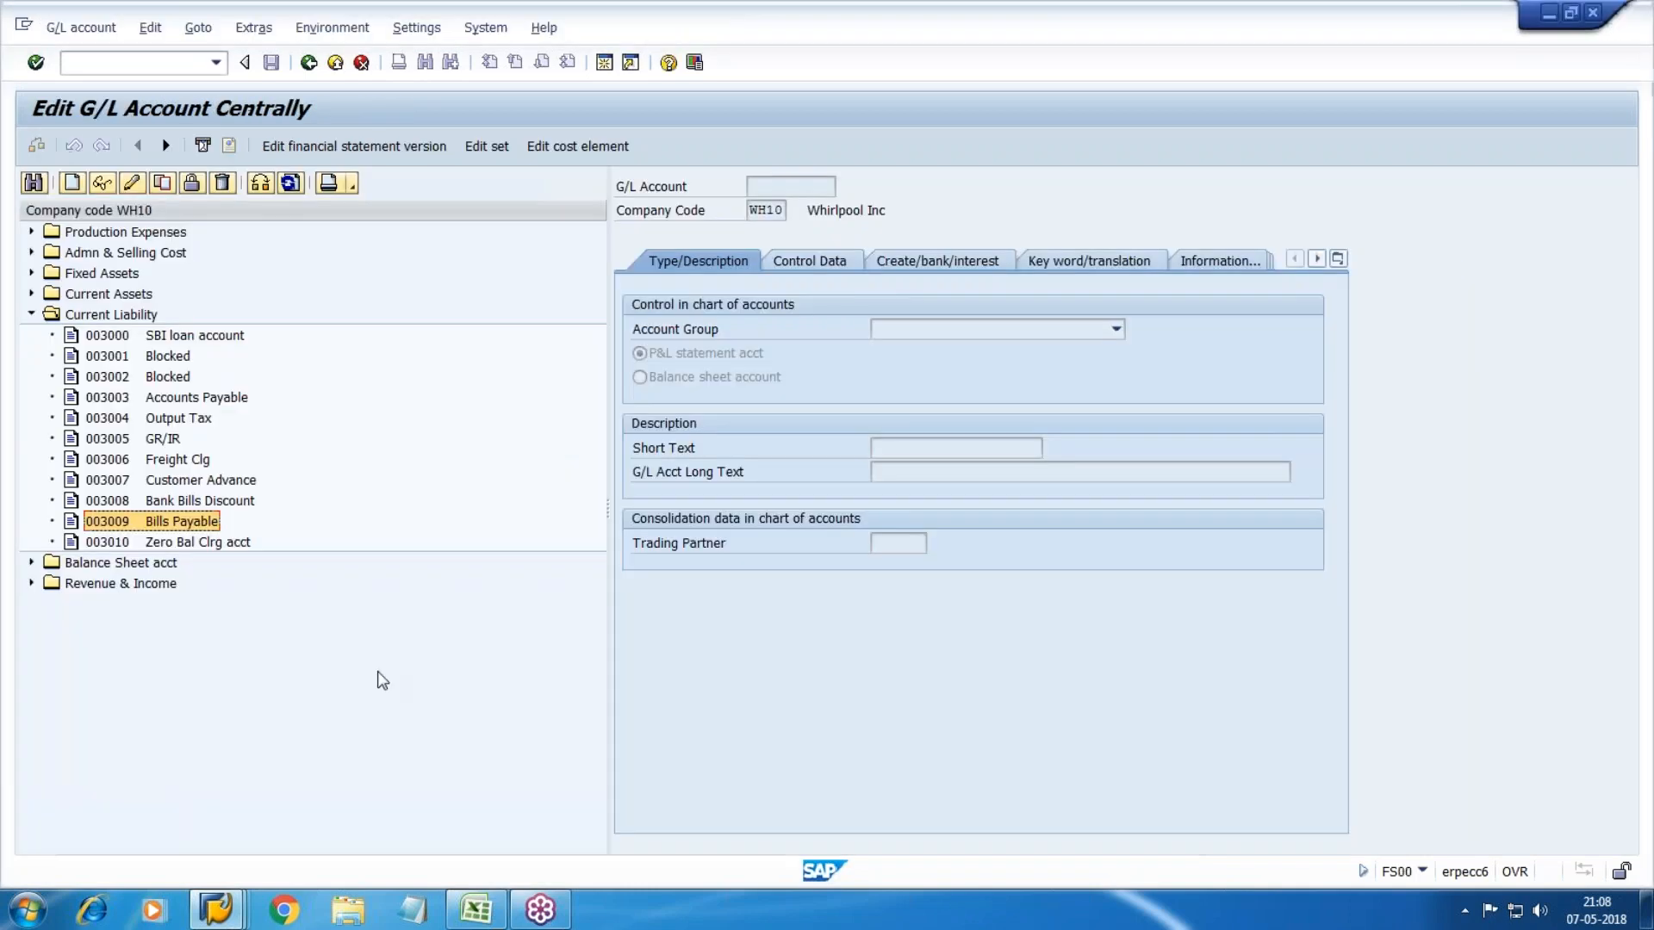
Step: Collapse the Current Liability group and examine accounts 003500 and 003501 in the Balance Sheet acct group
left_click(33, 316)
left_click(31, 336)
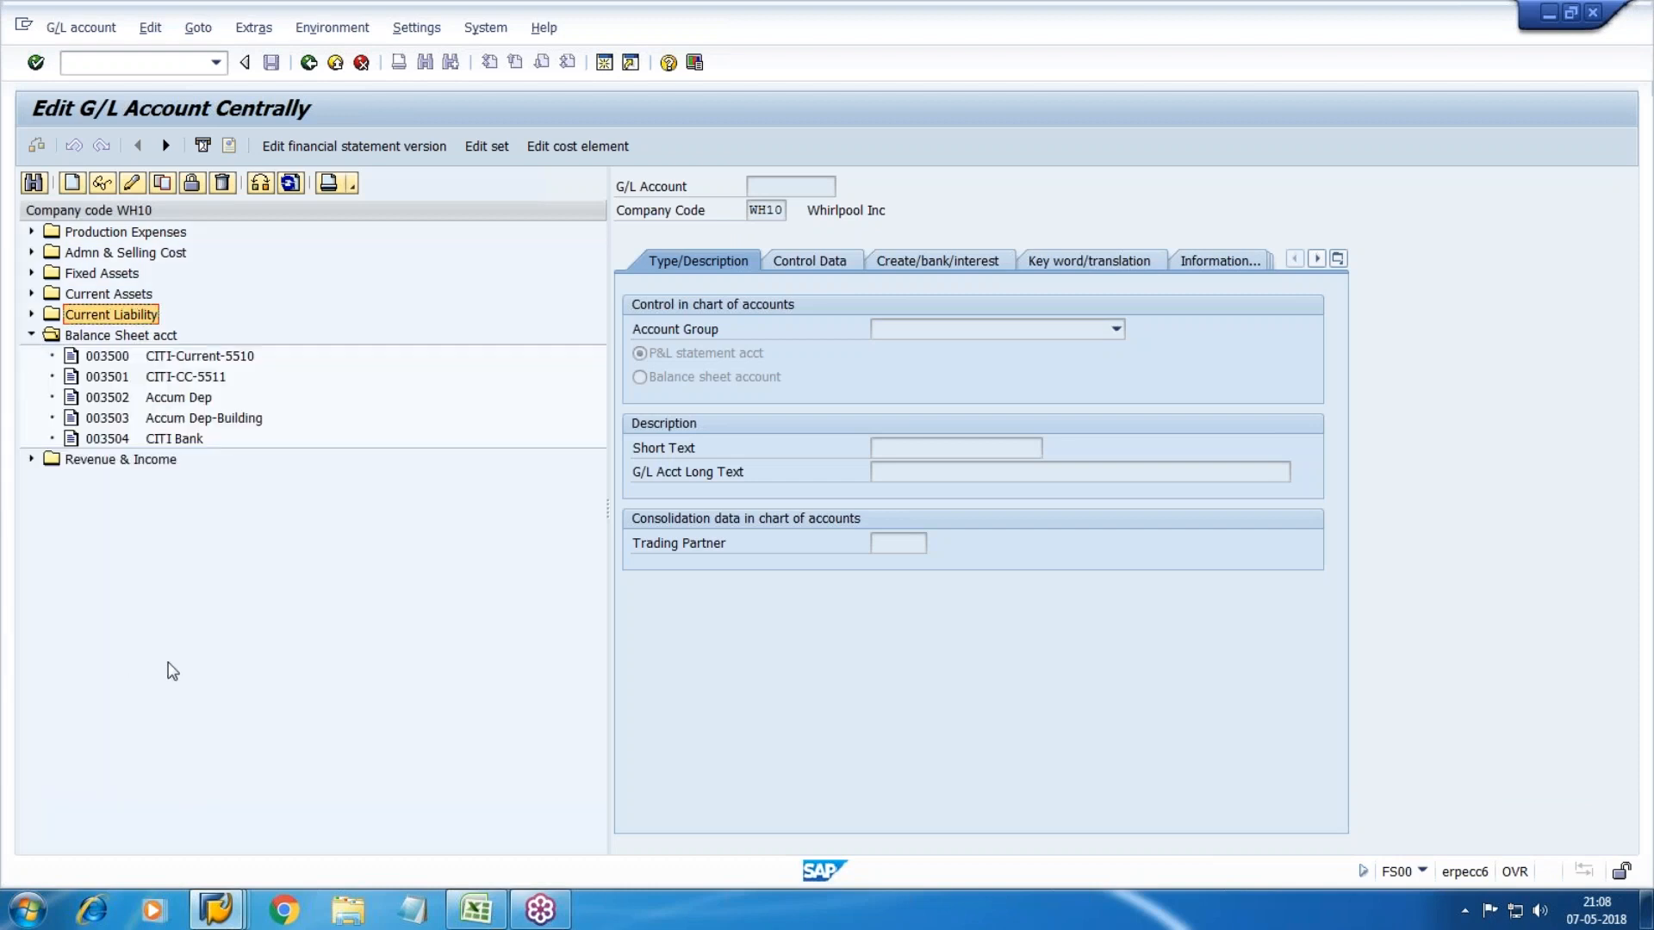
left_click(205, 362)
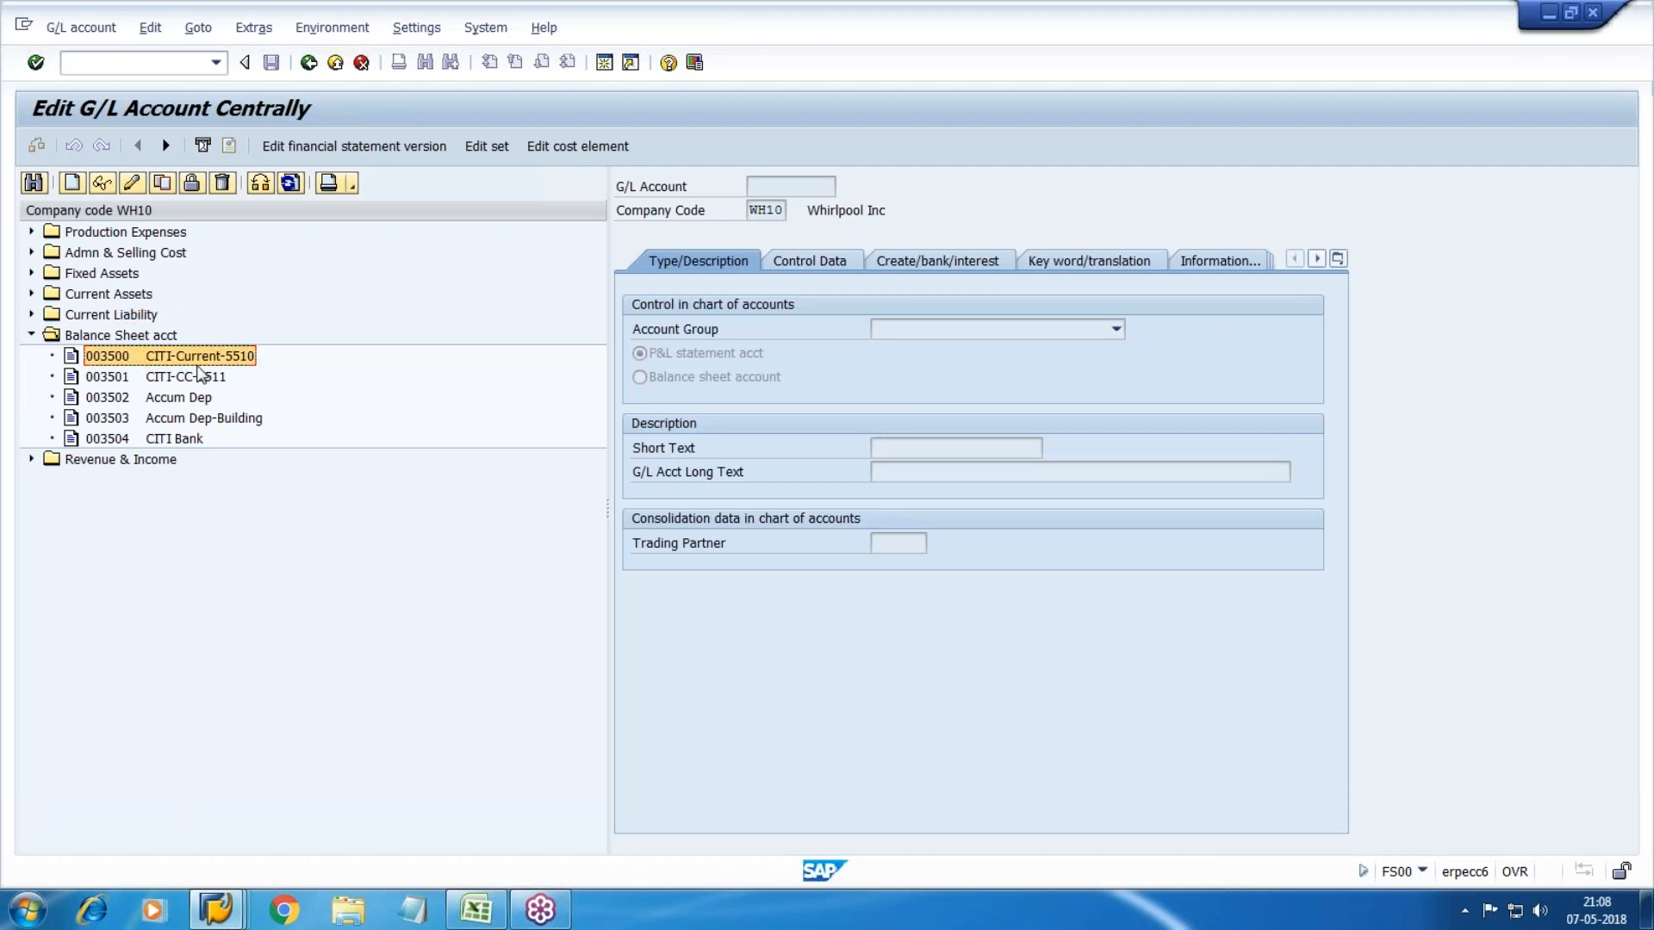
left_click(197, 379)
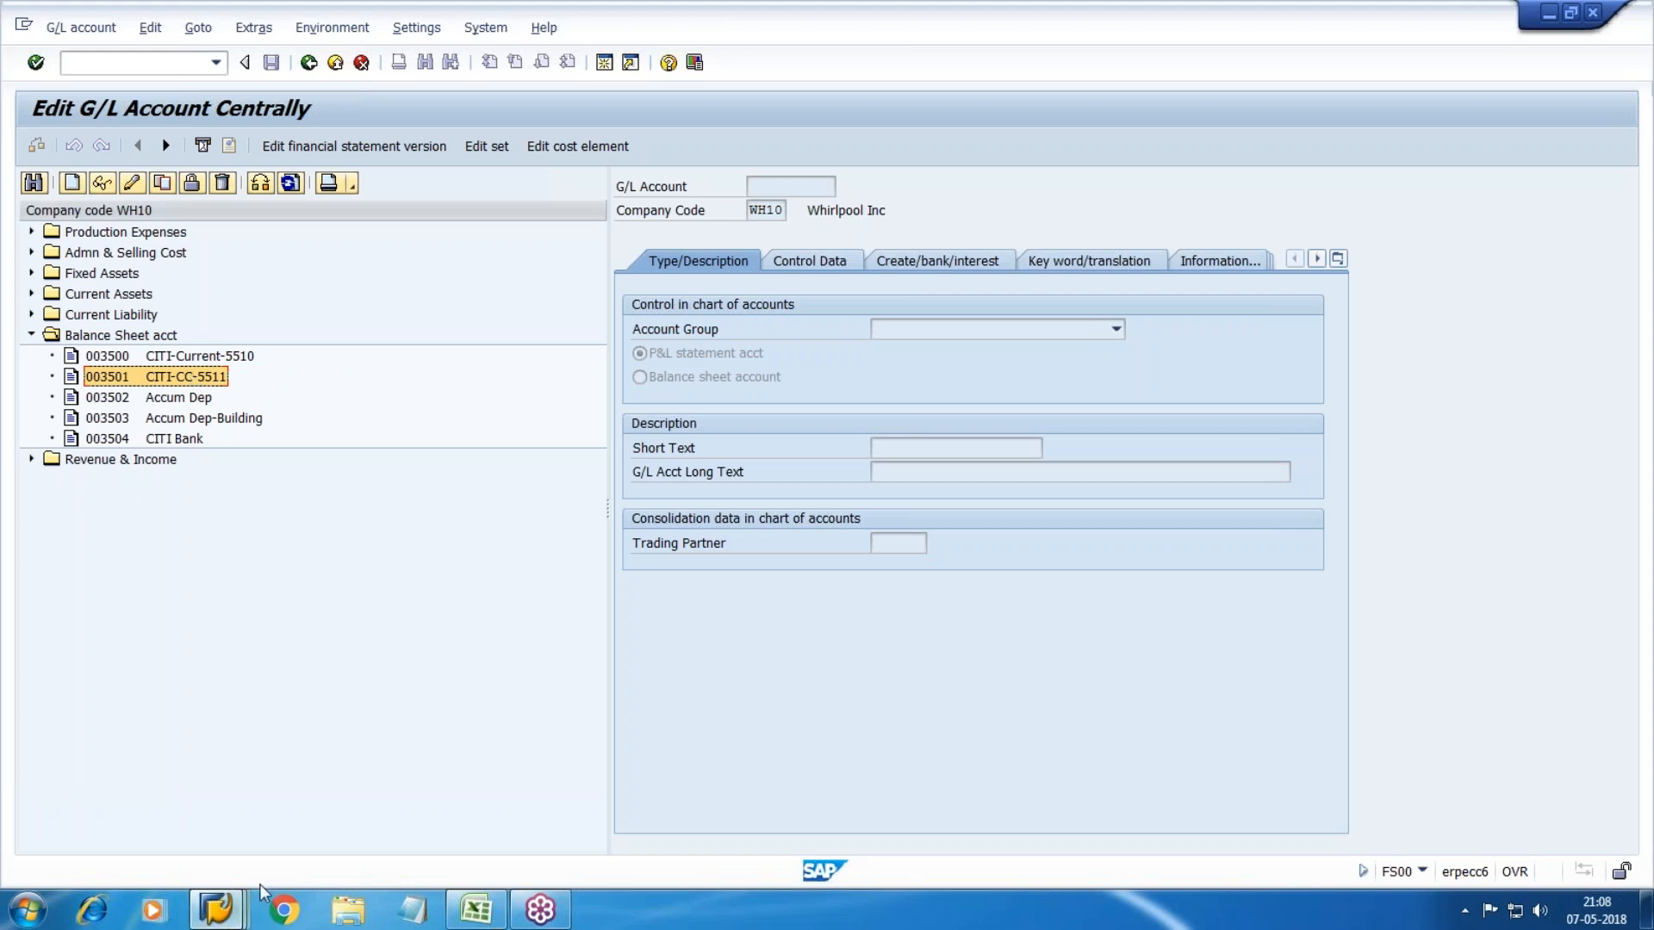
Step: Open the G/L account line item display (FBL3N) in a separate session and look up account 003500 CITI-Current-5510
left_click(217, 909)
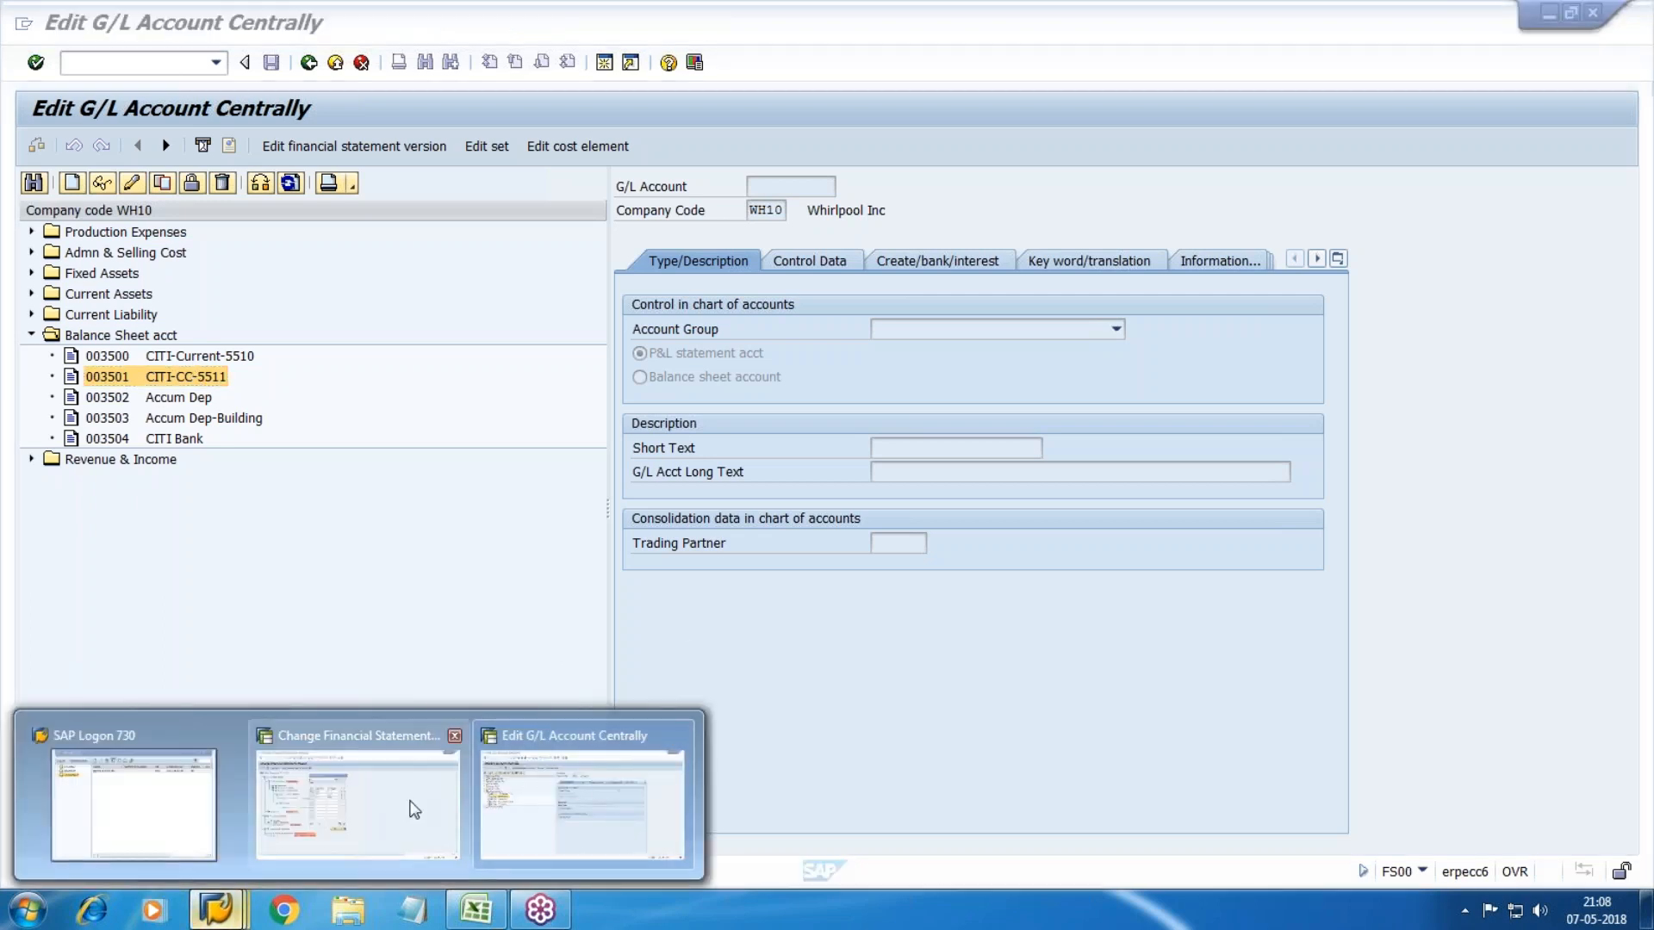
left_click(629, 802)
key("F3")
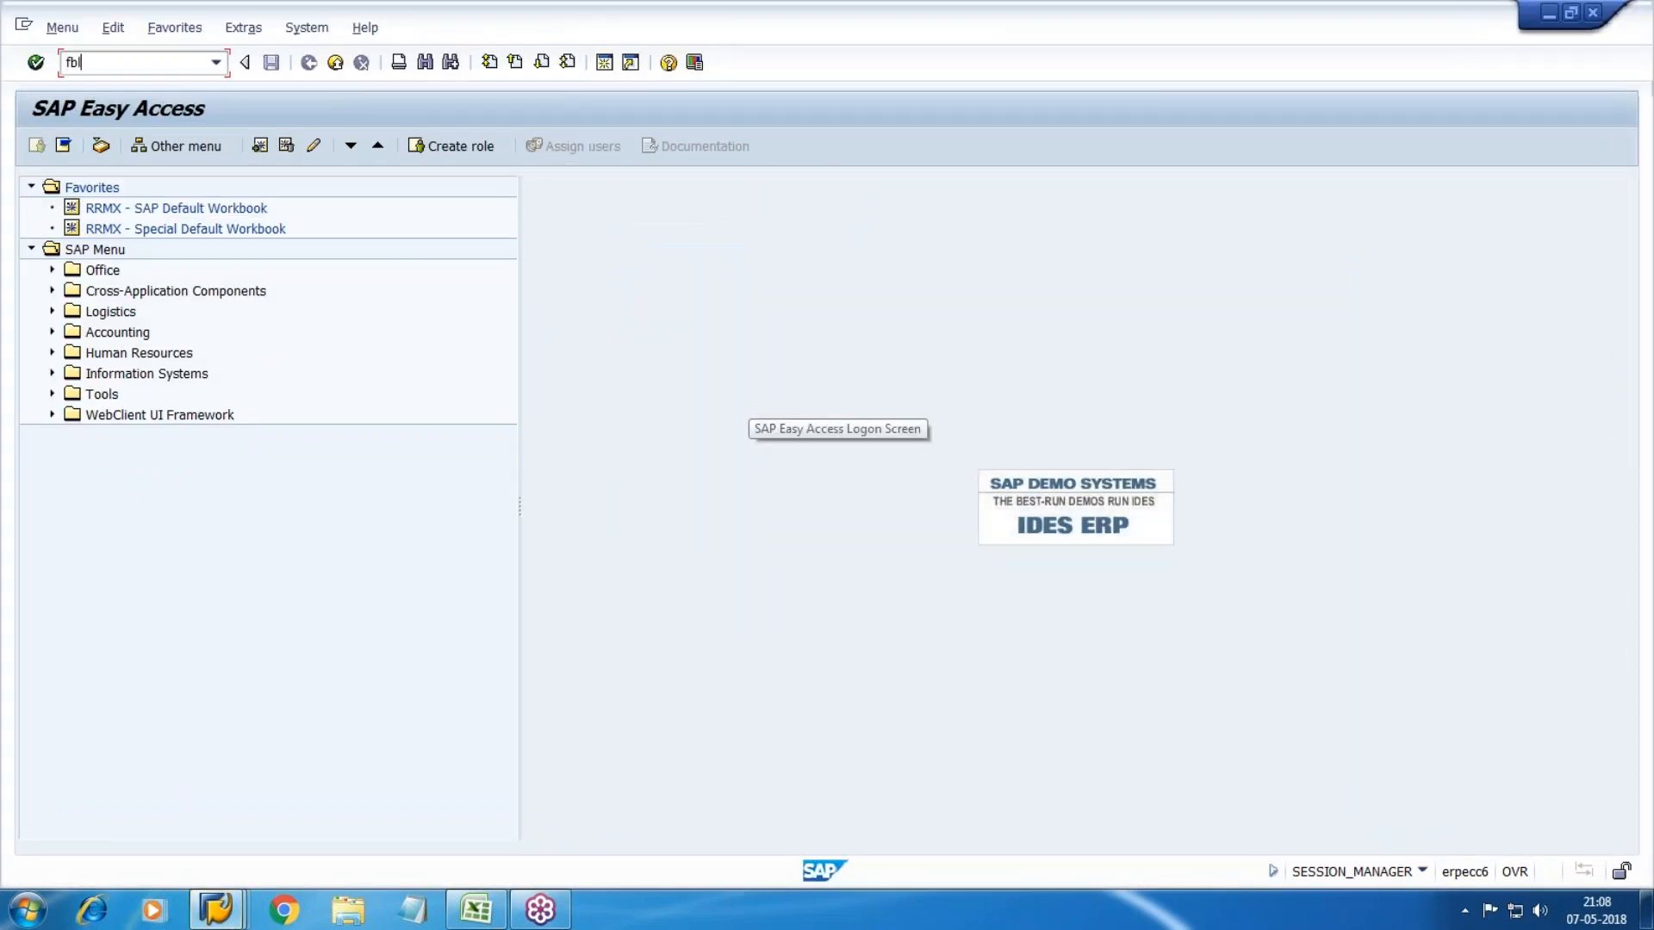
key("Return")
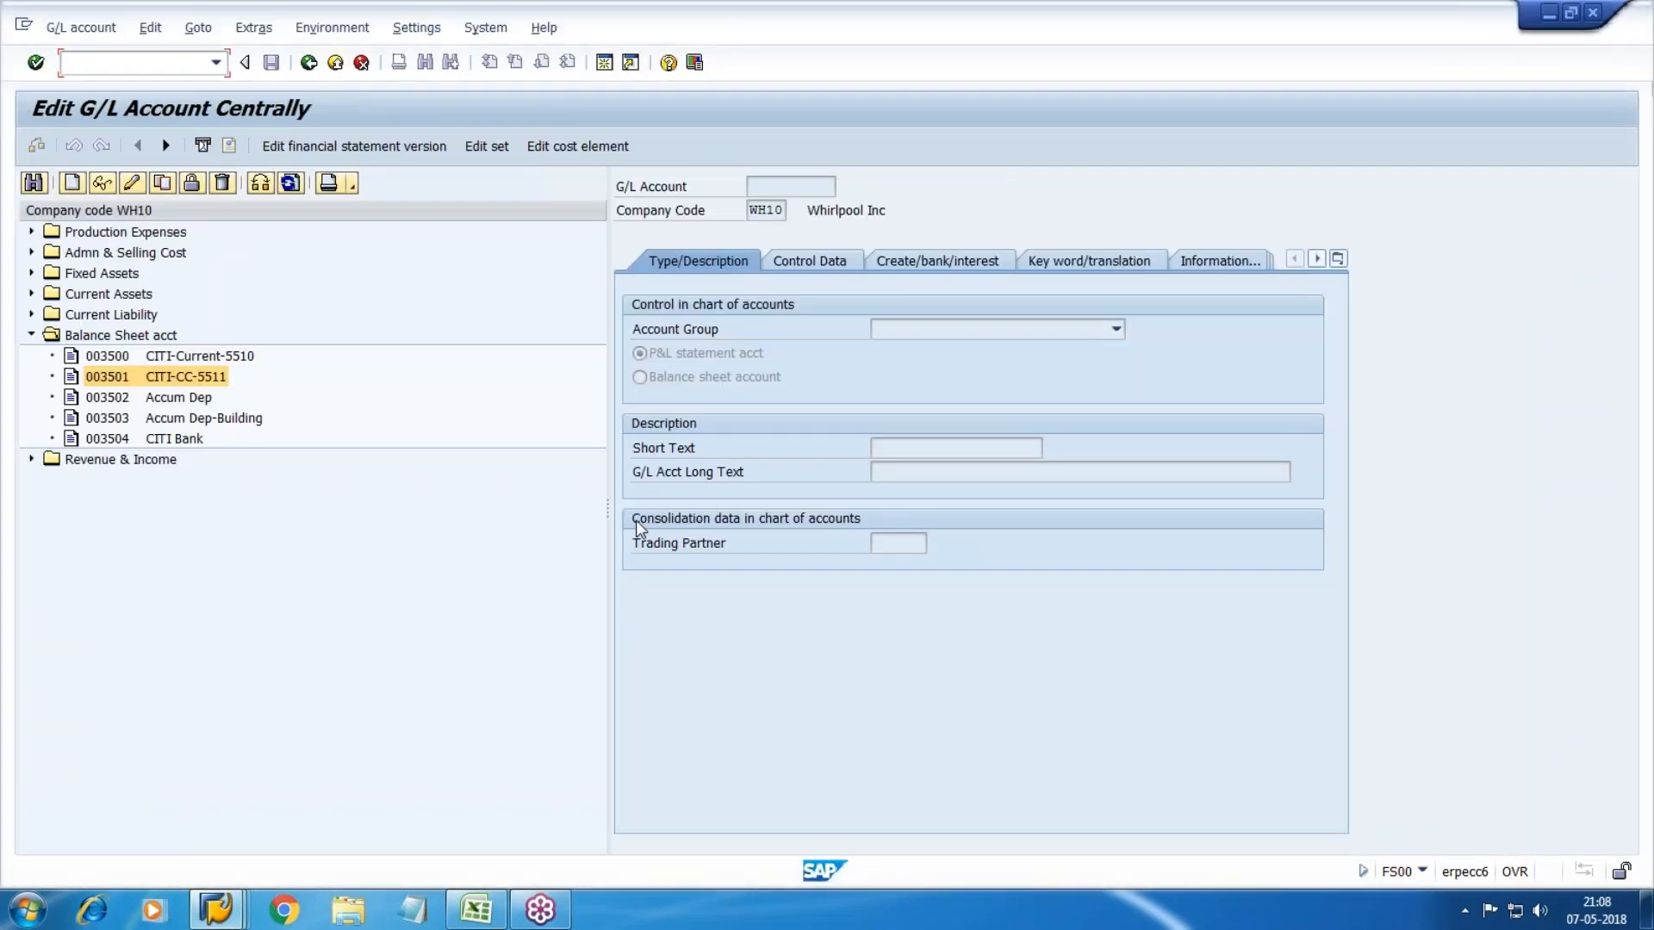
left_click(244, 358)
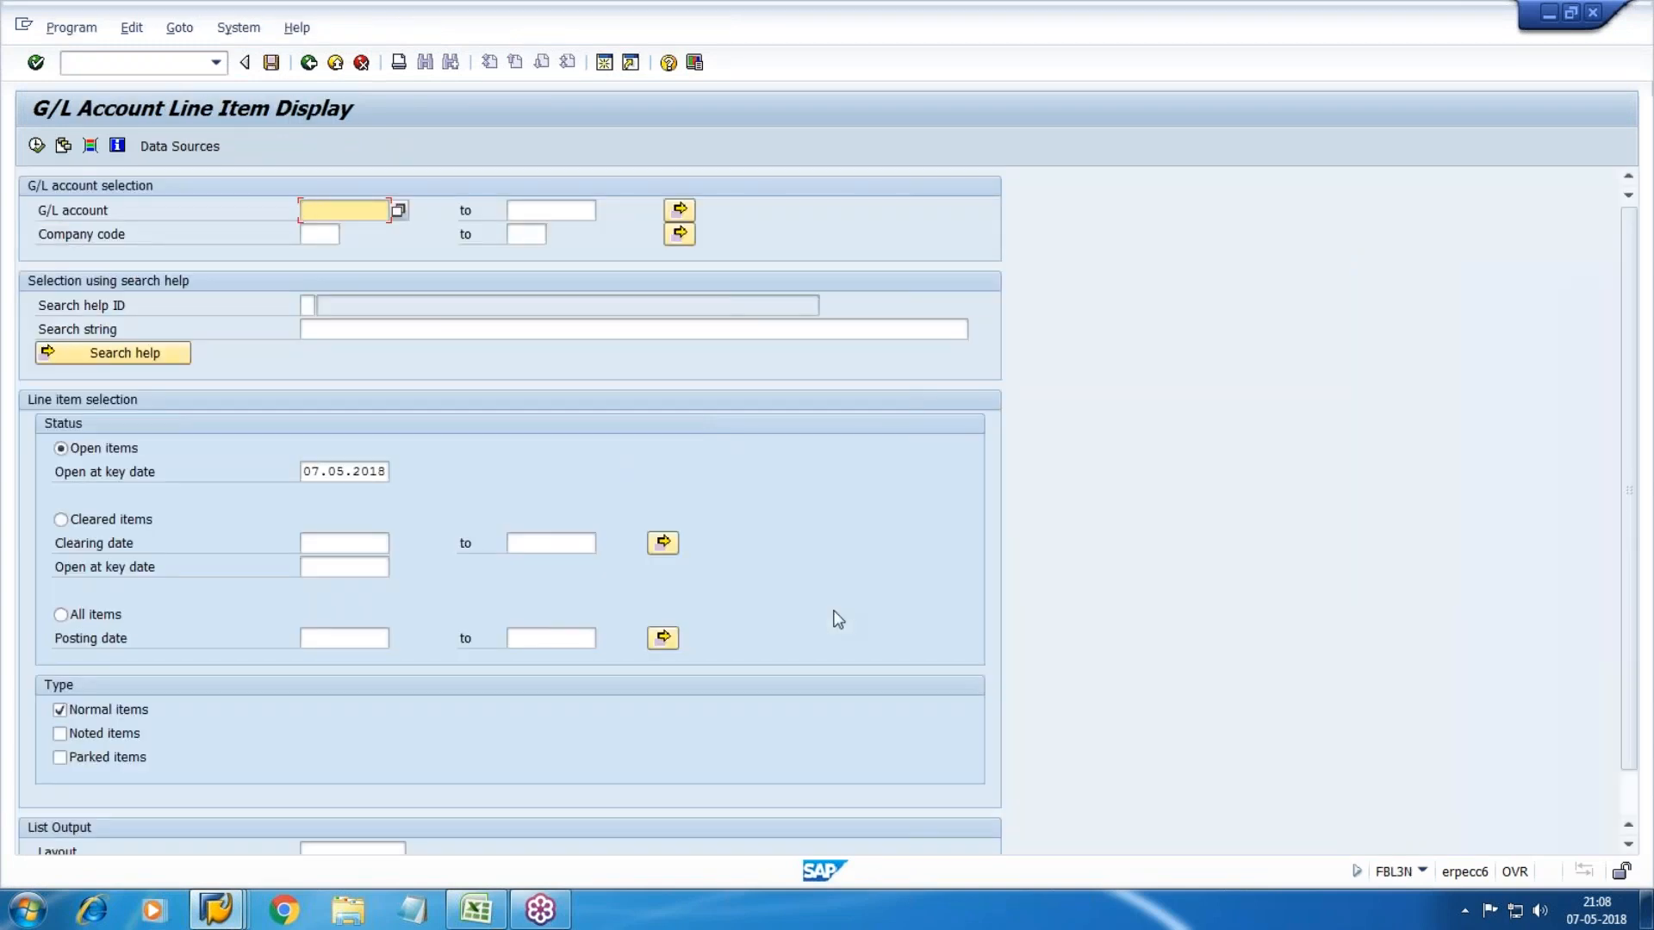
Step: Display all line items of G/L accounts 3500 to 3501 in company code WH10 and examine the balance of account 3500
type("3500")
key("Tab")
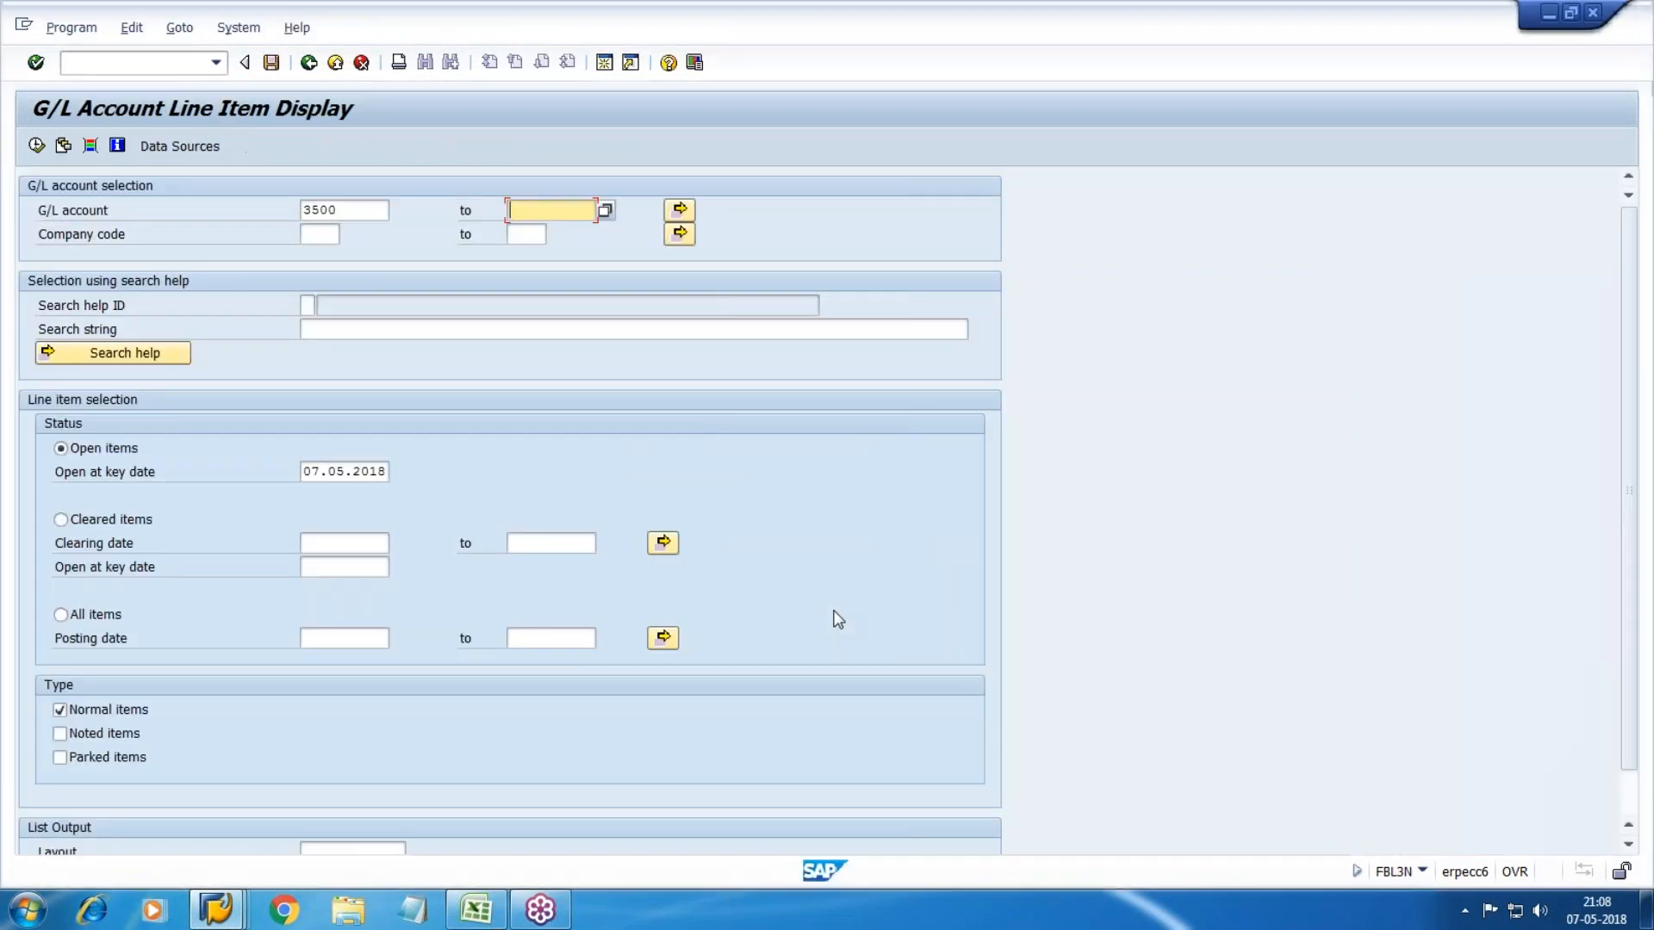
type("3501")
key("Tab")
type("wh10")
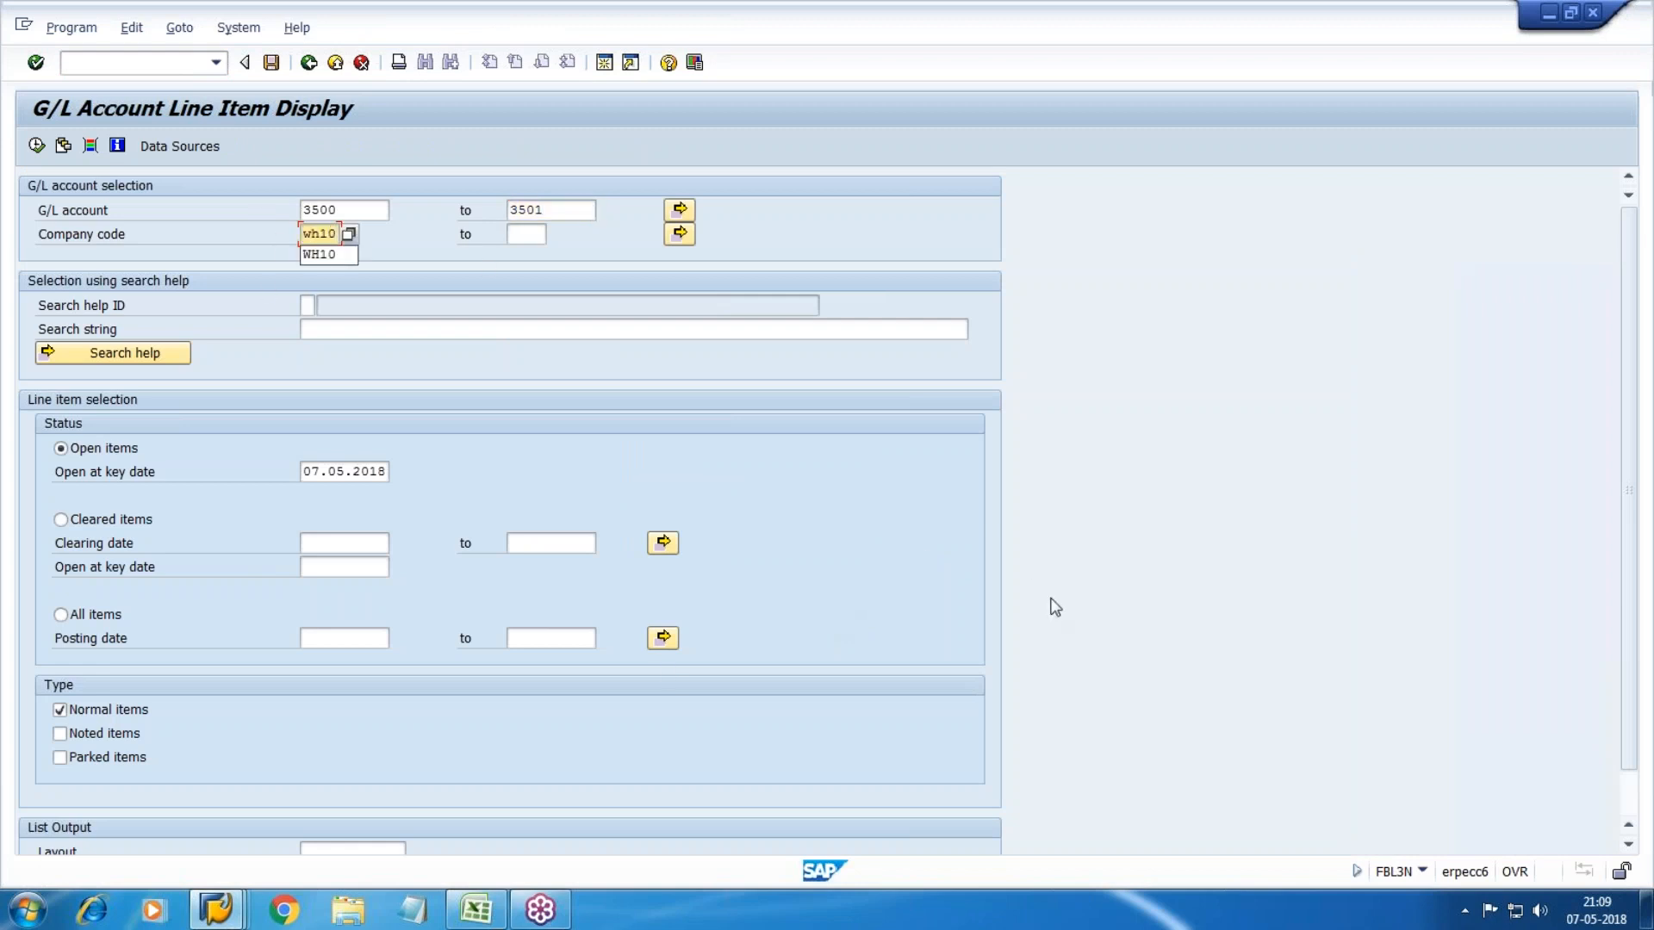
left_click(332, 255)
left_click(60, 615)
left_click(36, 145)
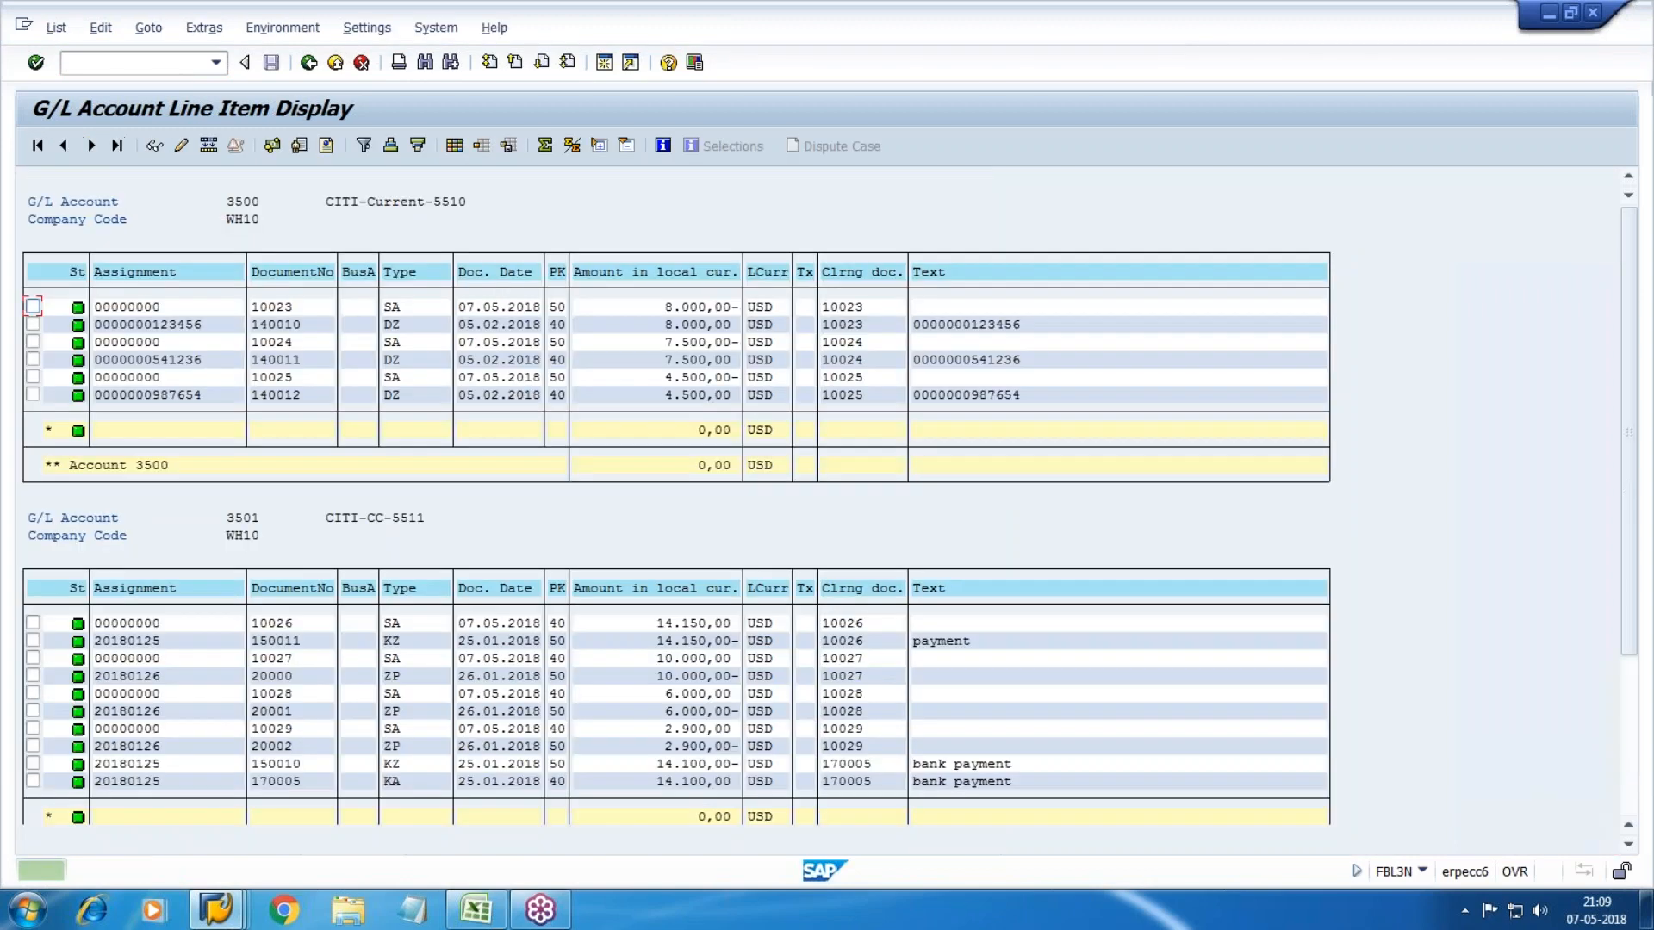
left_click(680, 429)
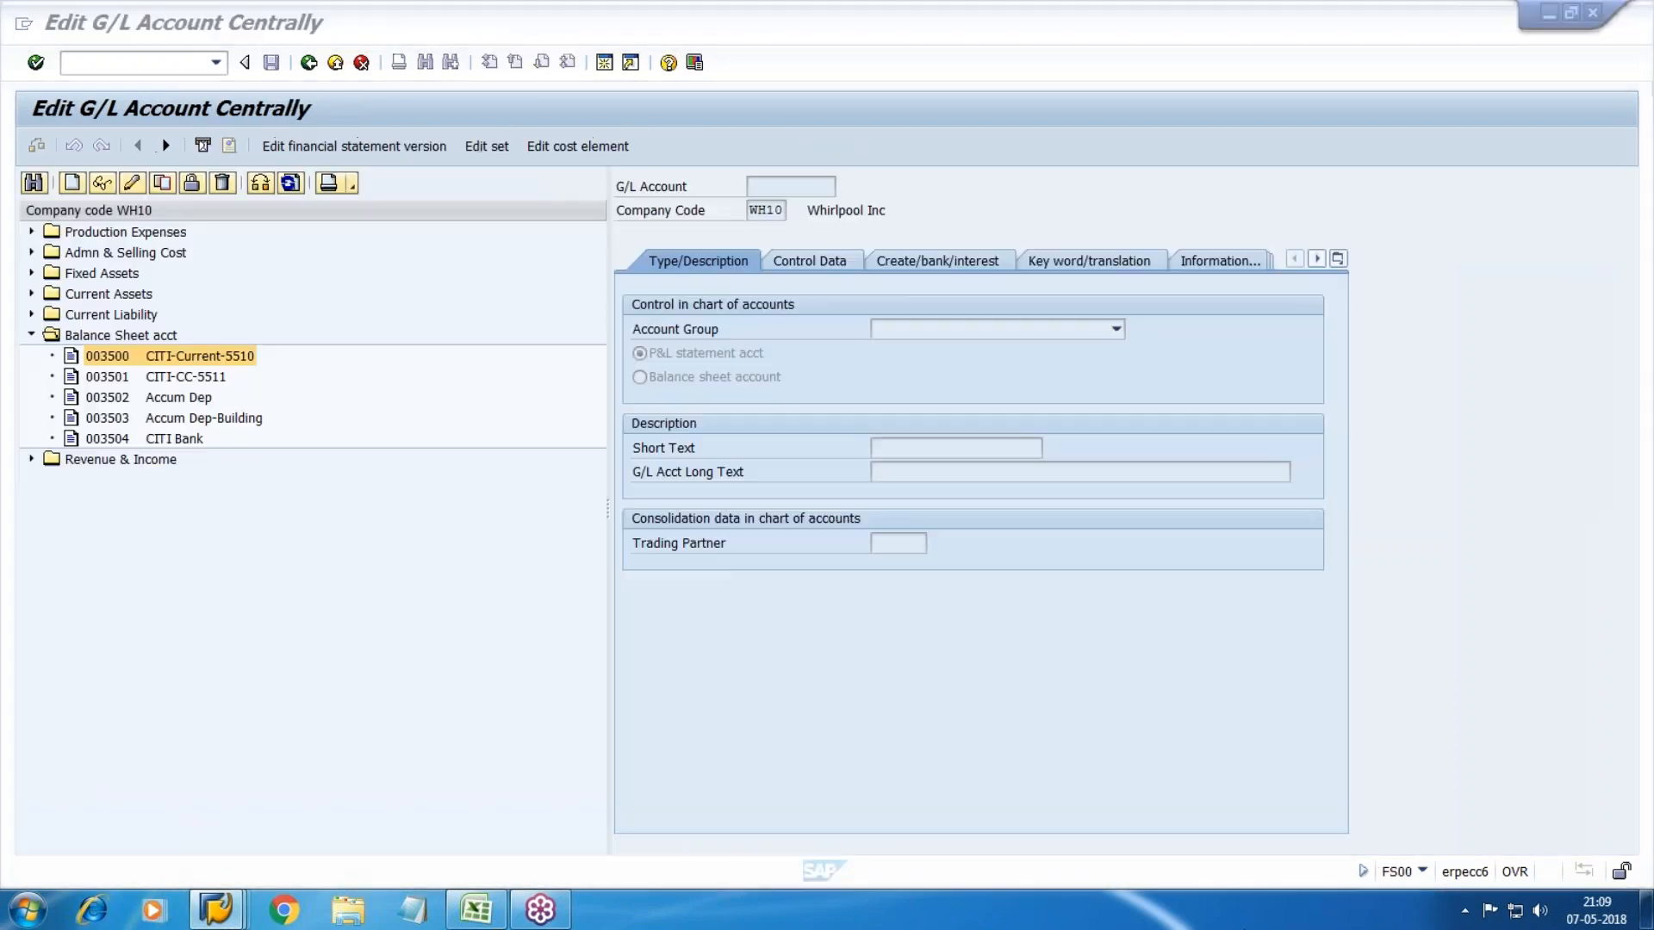
Step: Look up account 003502 Accum Dep in the G/L account list and accept the account assignments of item 132 Others
left_click(182, 398)
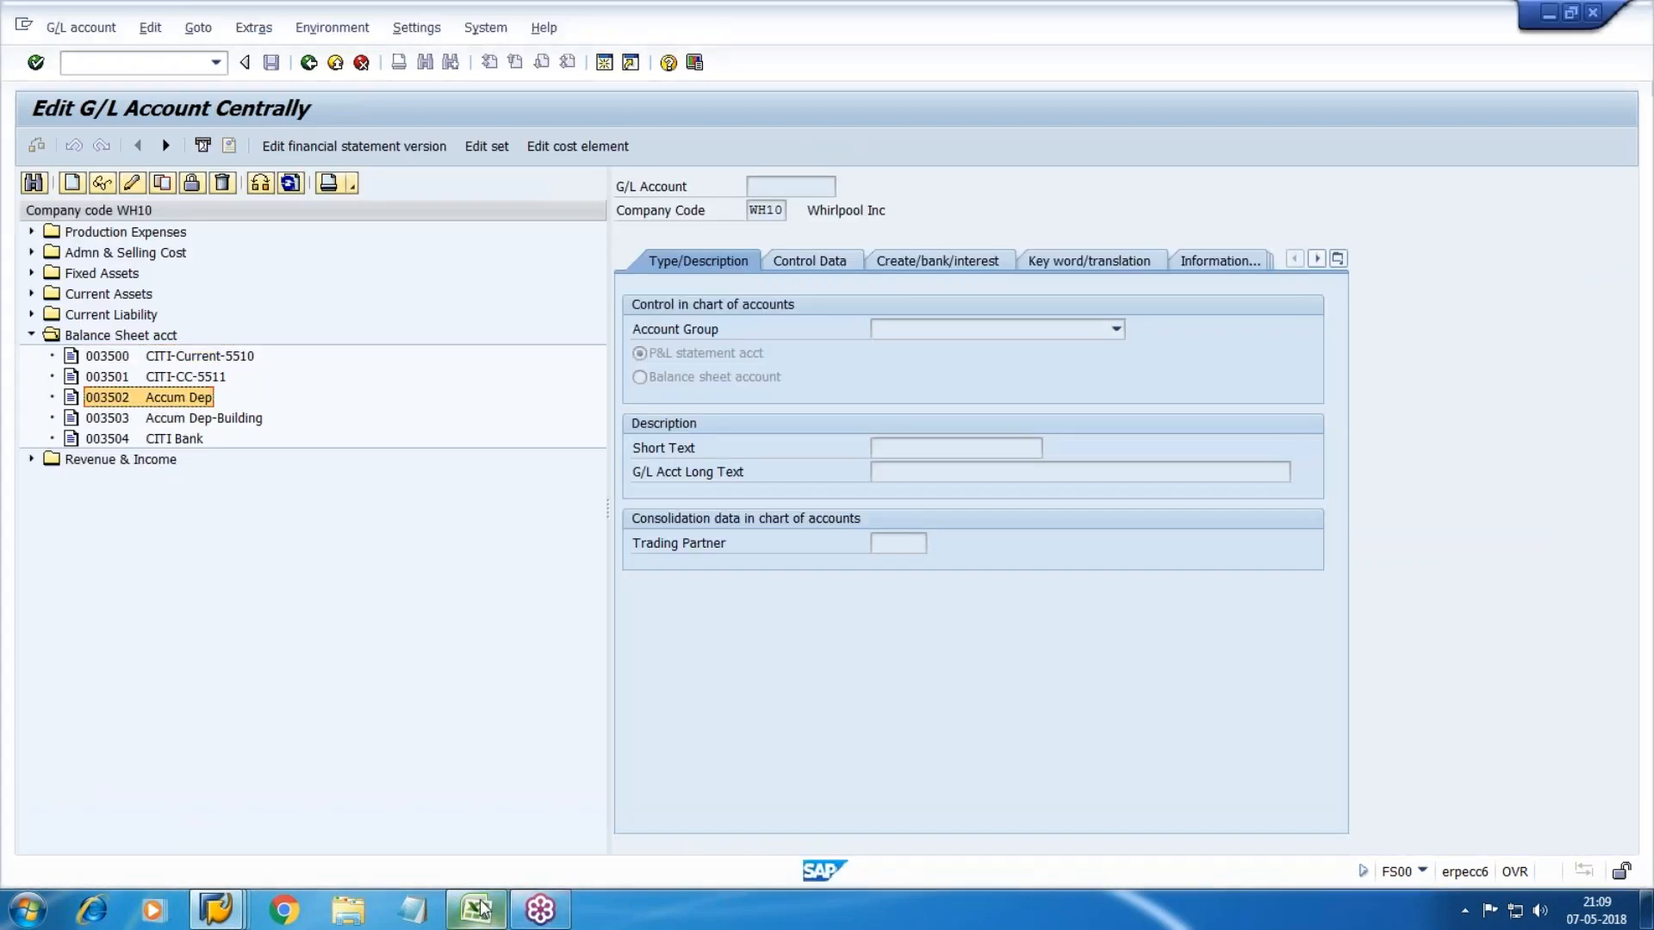
mouse_move(475, 909)
left_click(217, 909)
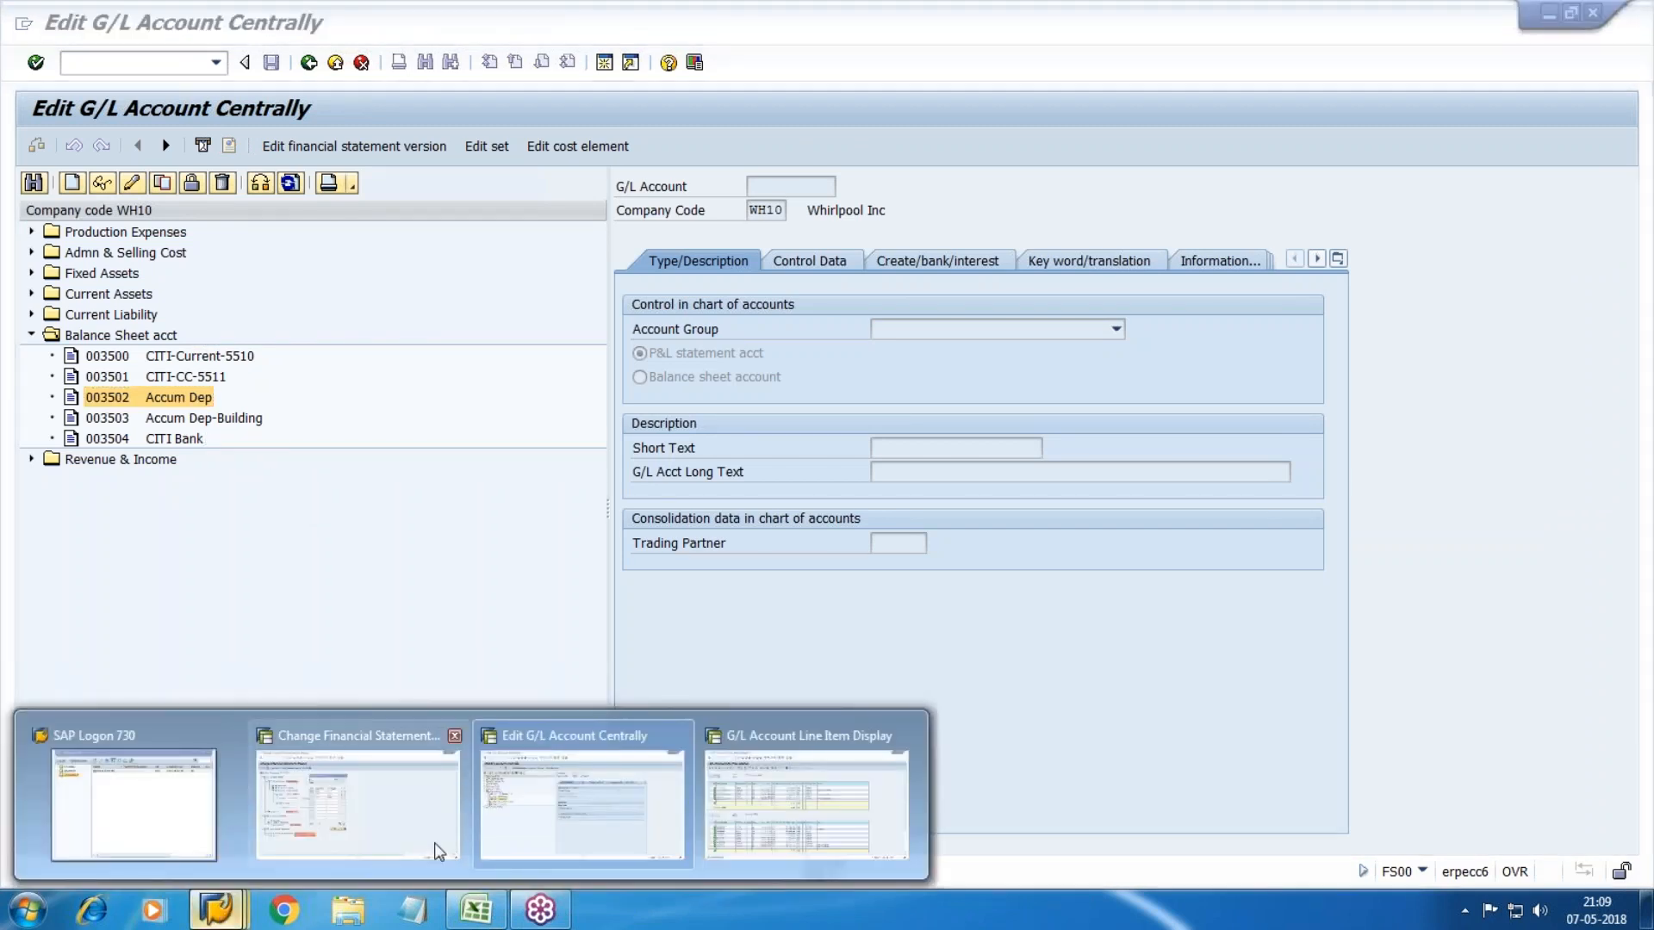
left_click(425, 819)
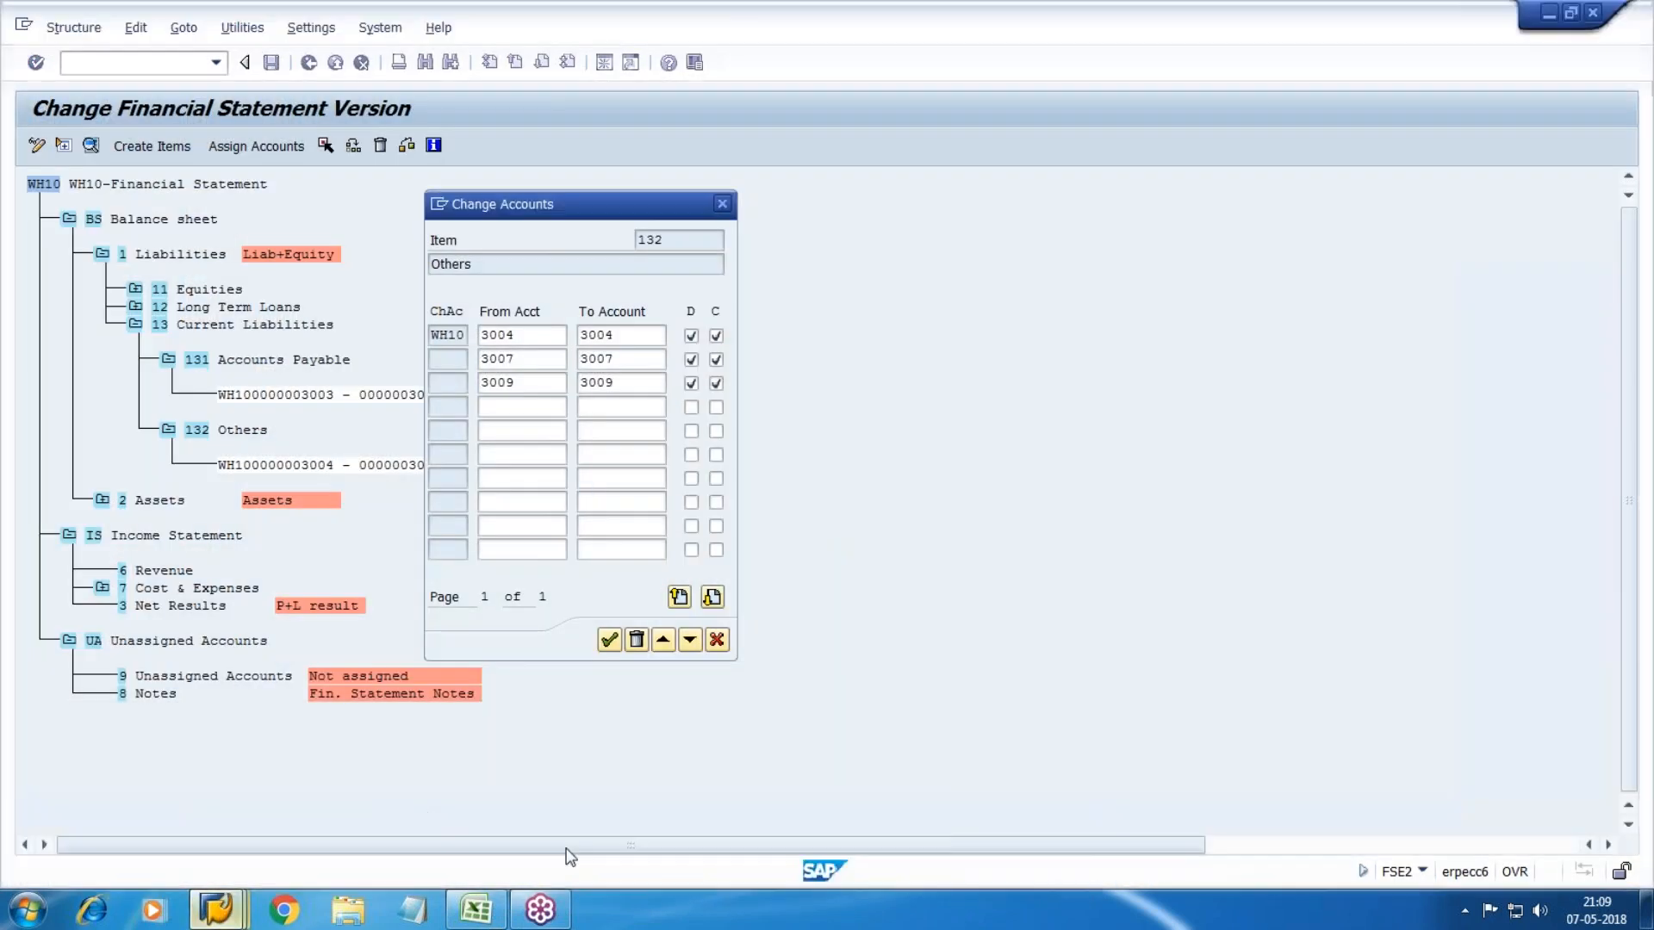
left_click(608, 639)
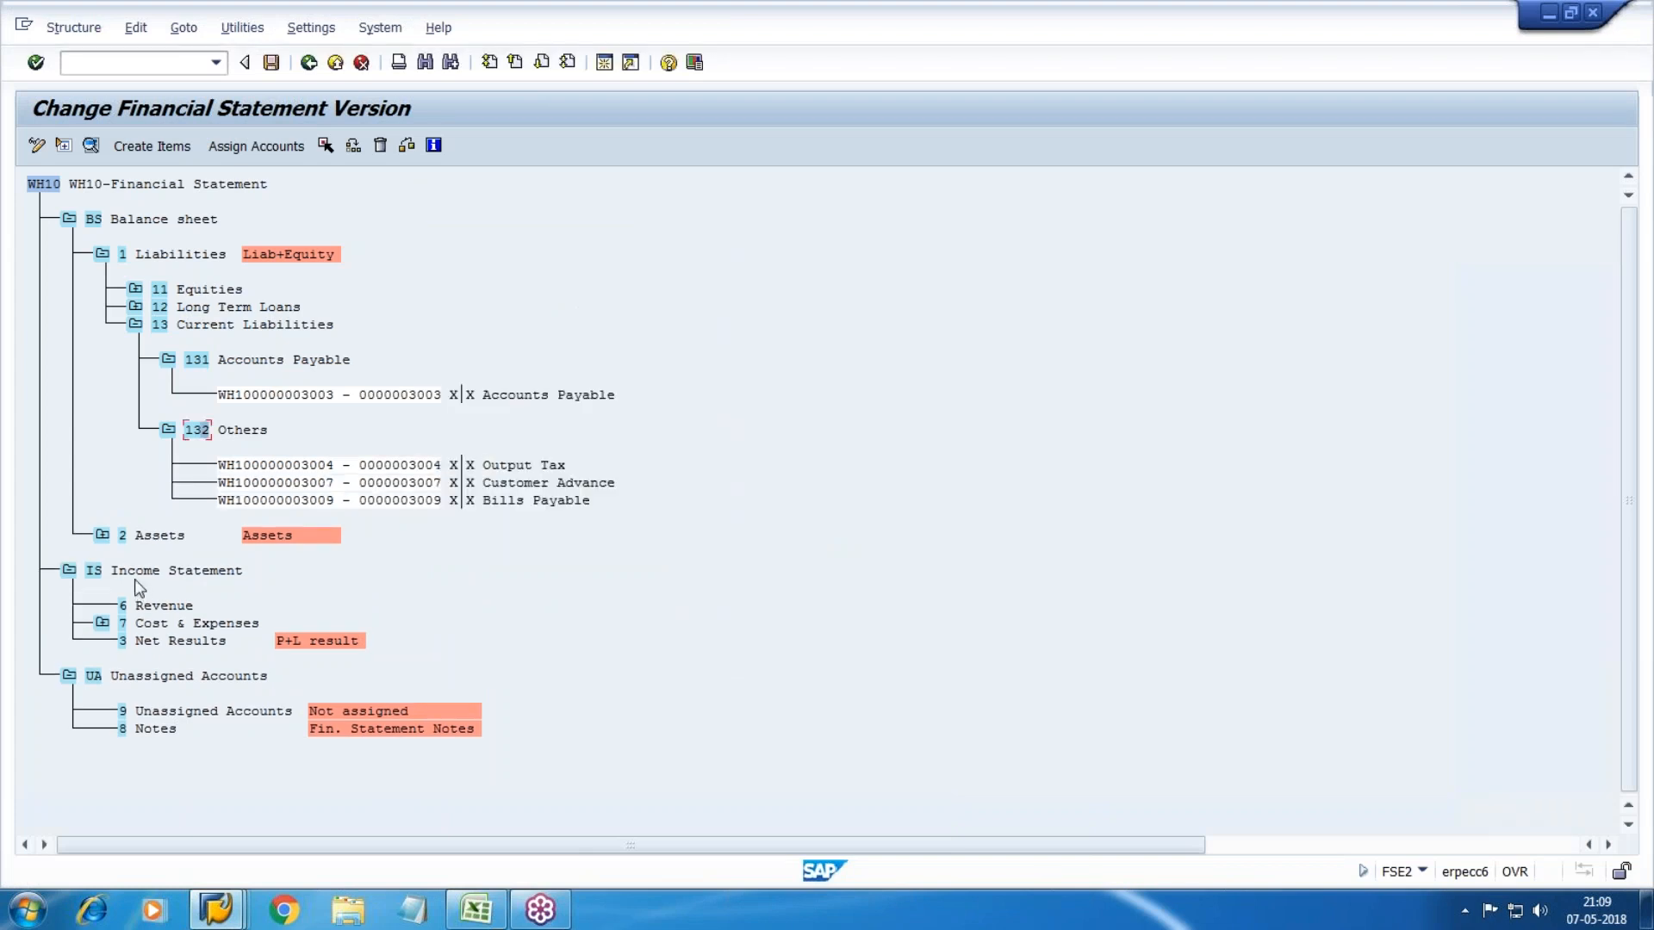
Step: Add the account range 3502 to 3503 to the assignments of item 21 Fixed Assets under Assets
left_click(128, 535)
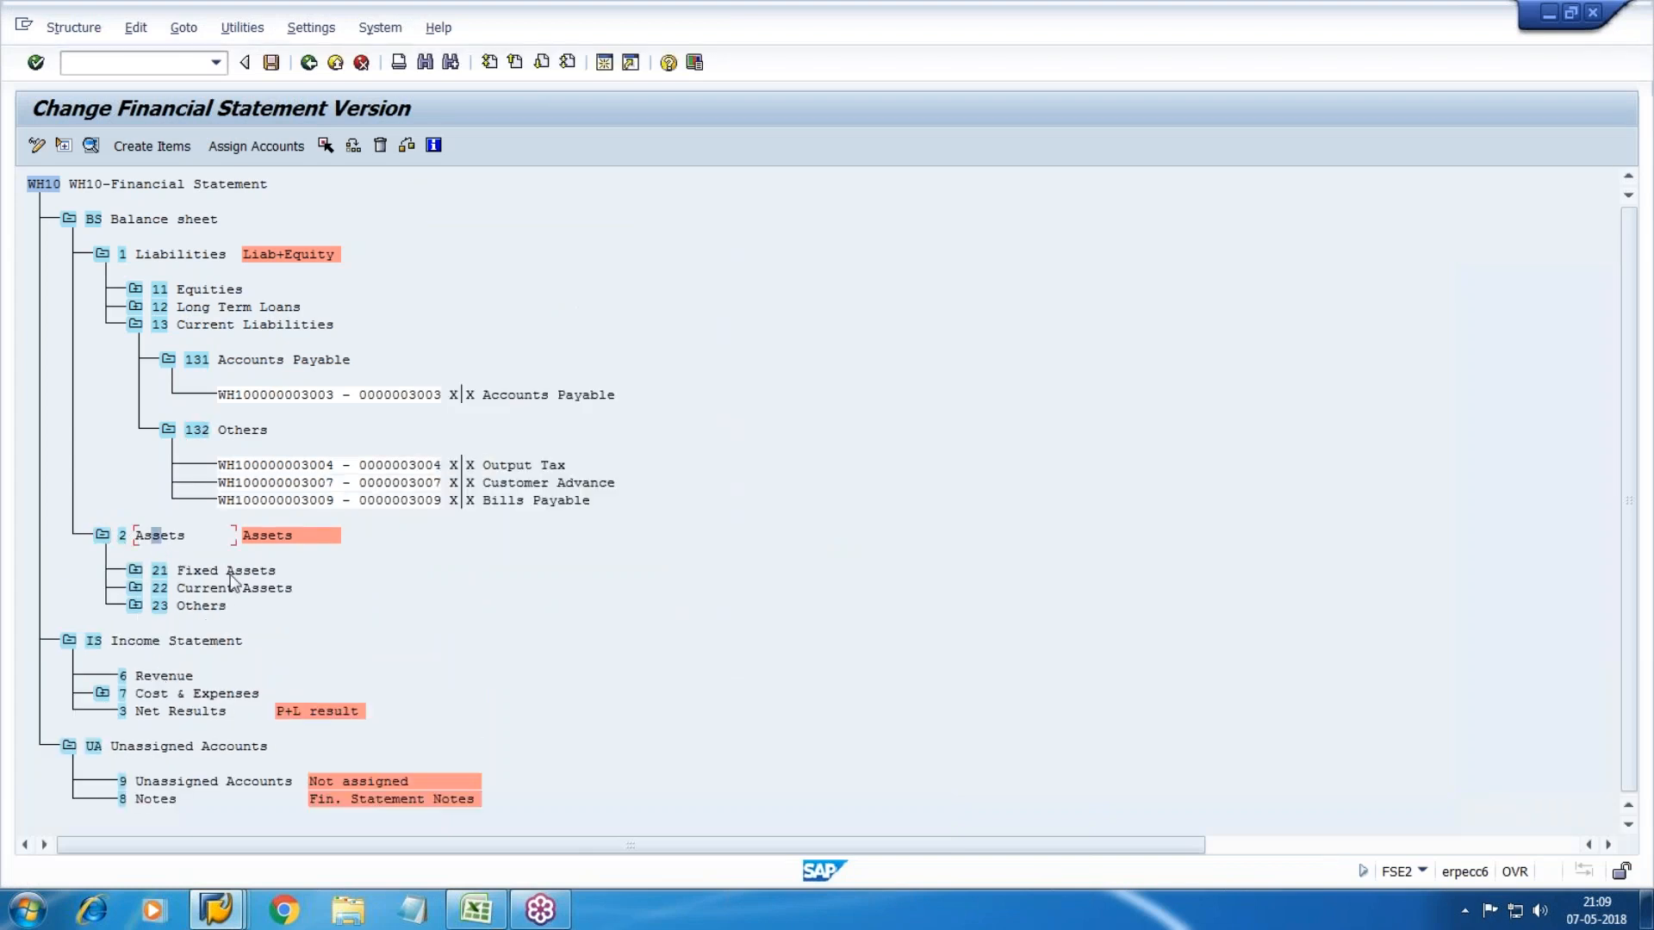
left_click(135, 571)
left_click(161, 571)
left_click(254, 146)
left_click(522, 360)
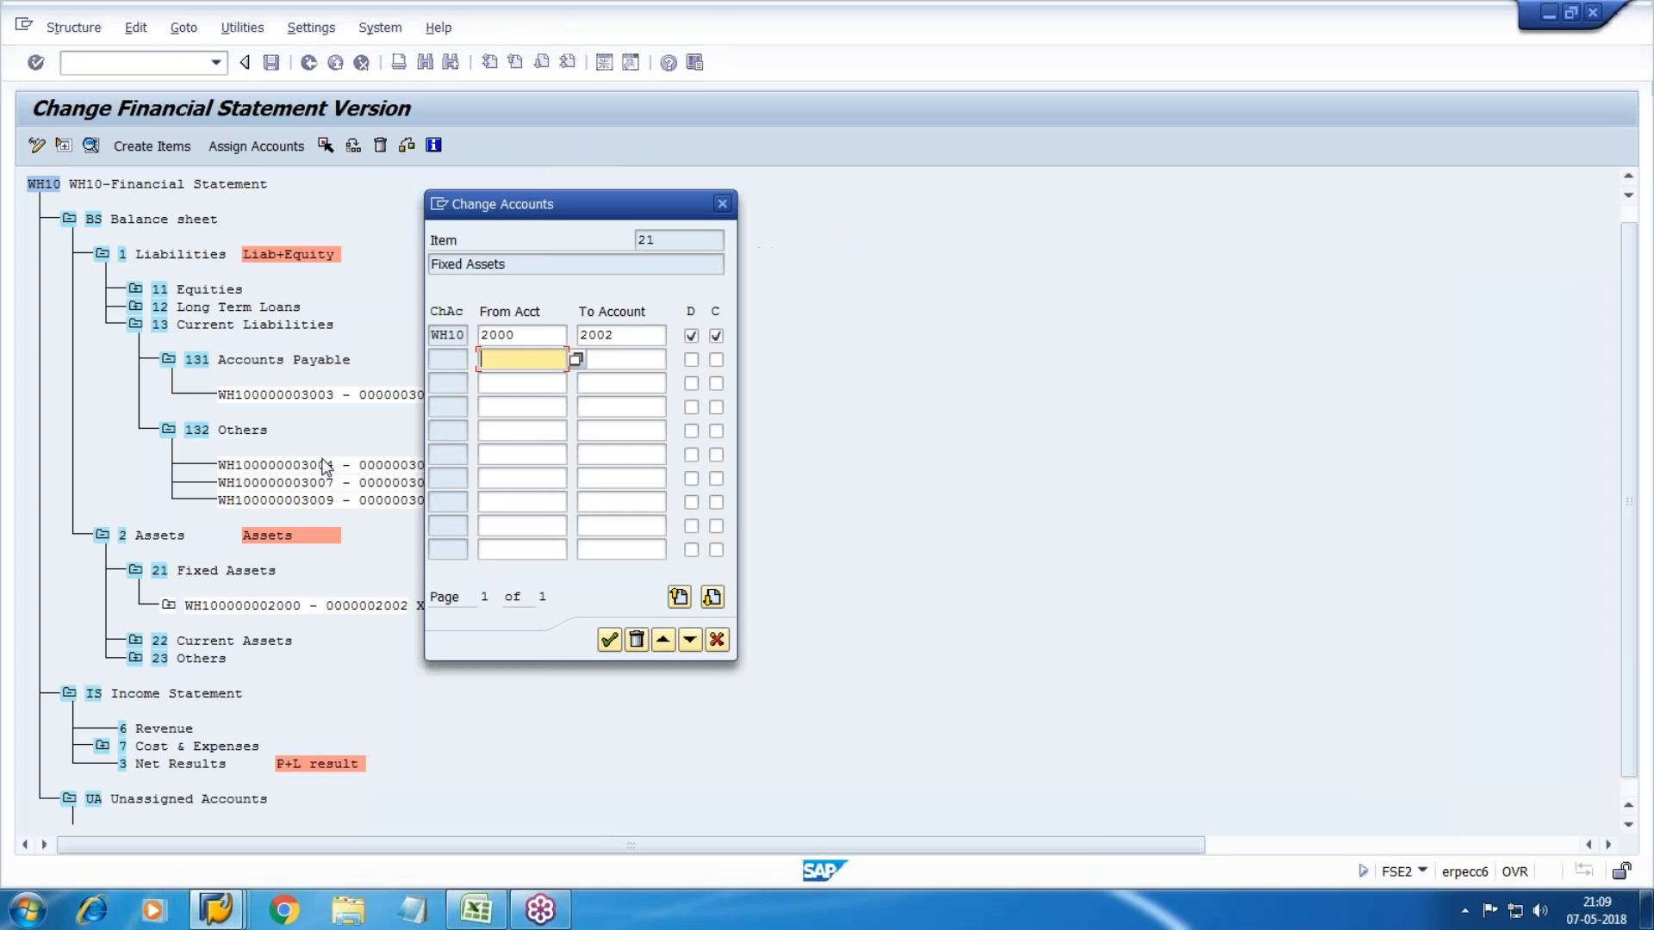
type("3502")
key("Tab")
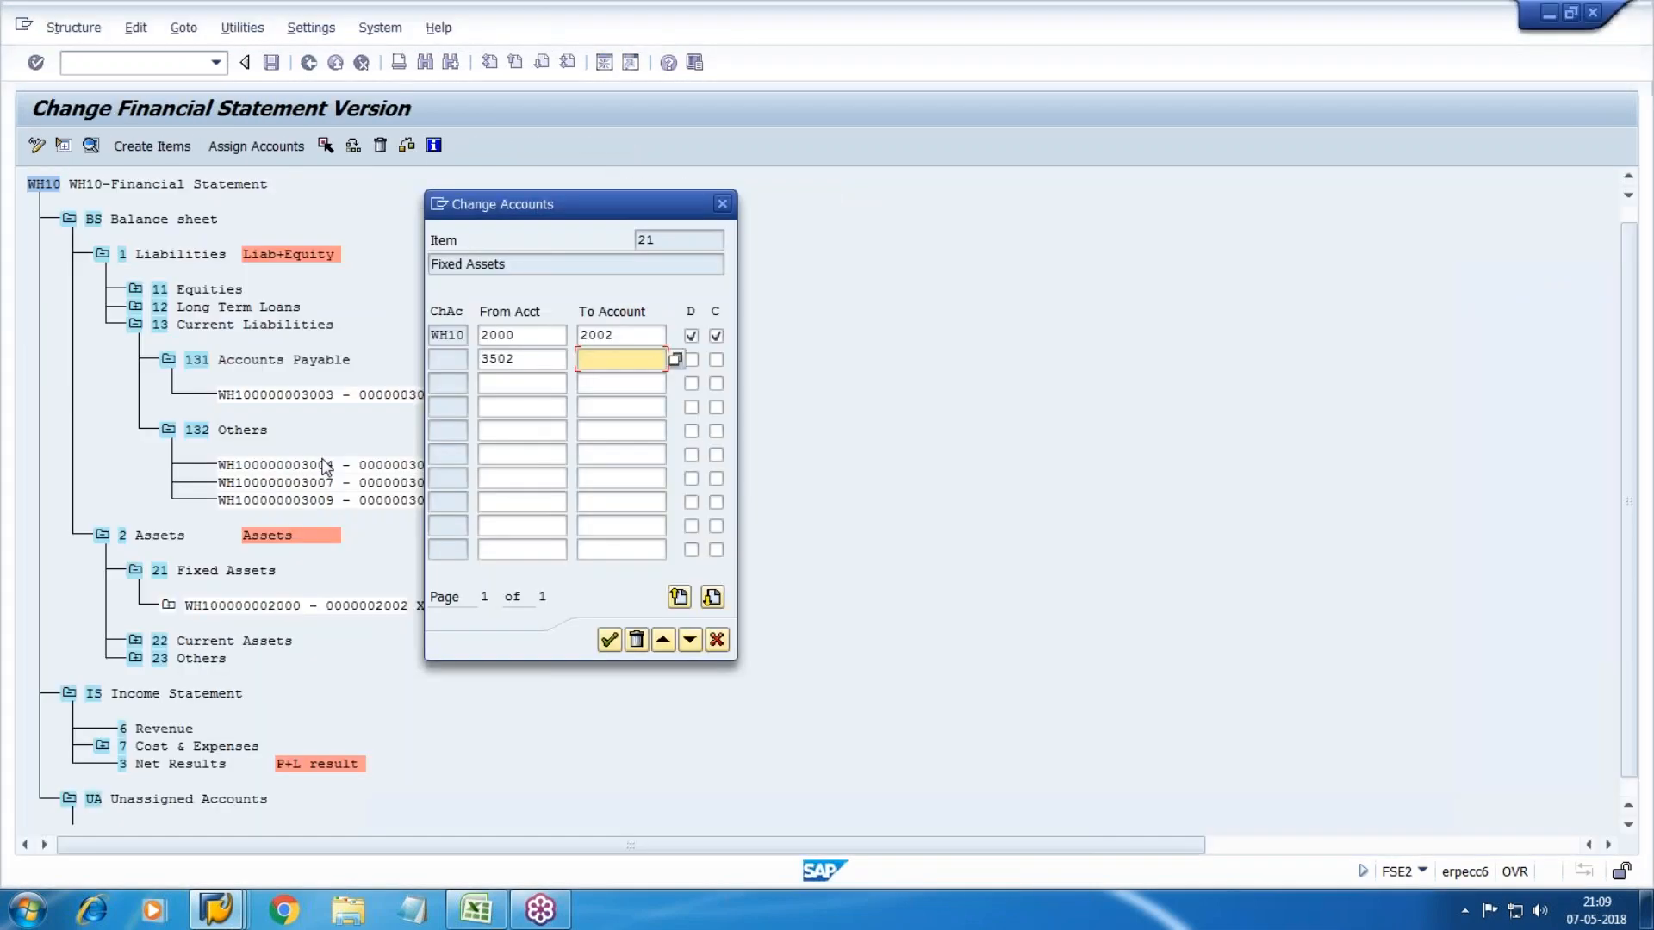
type("3503")
key("Return")
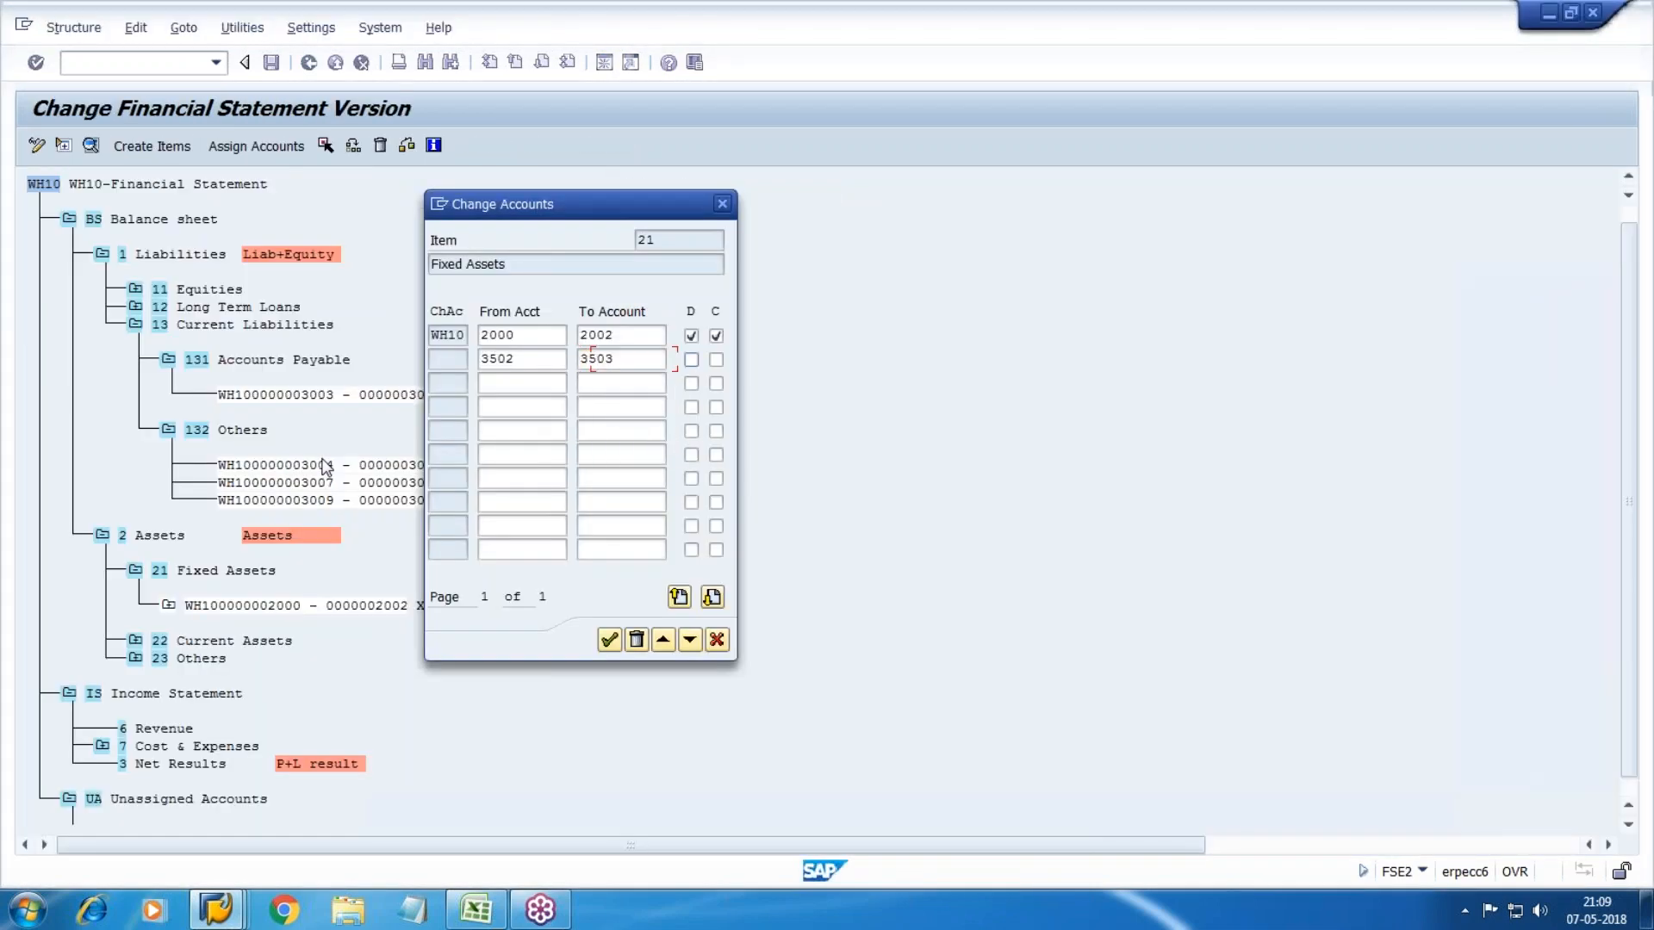
Step: Mark the 3502 to 3503 range for both debit and credit balances, accept the assignments and collapse Fixed Assets
key("space")
key("Tab")
key("space")
left_click(609, 639)
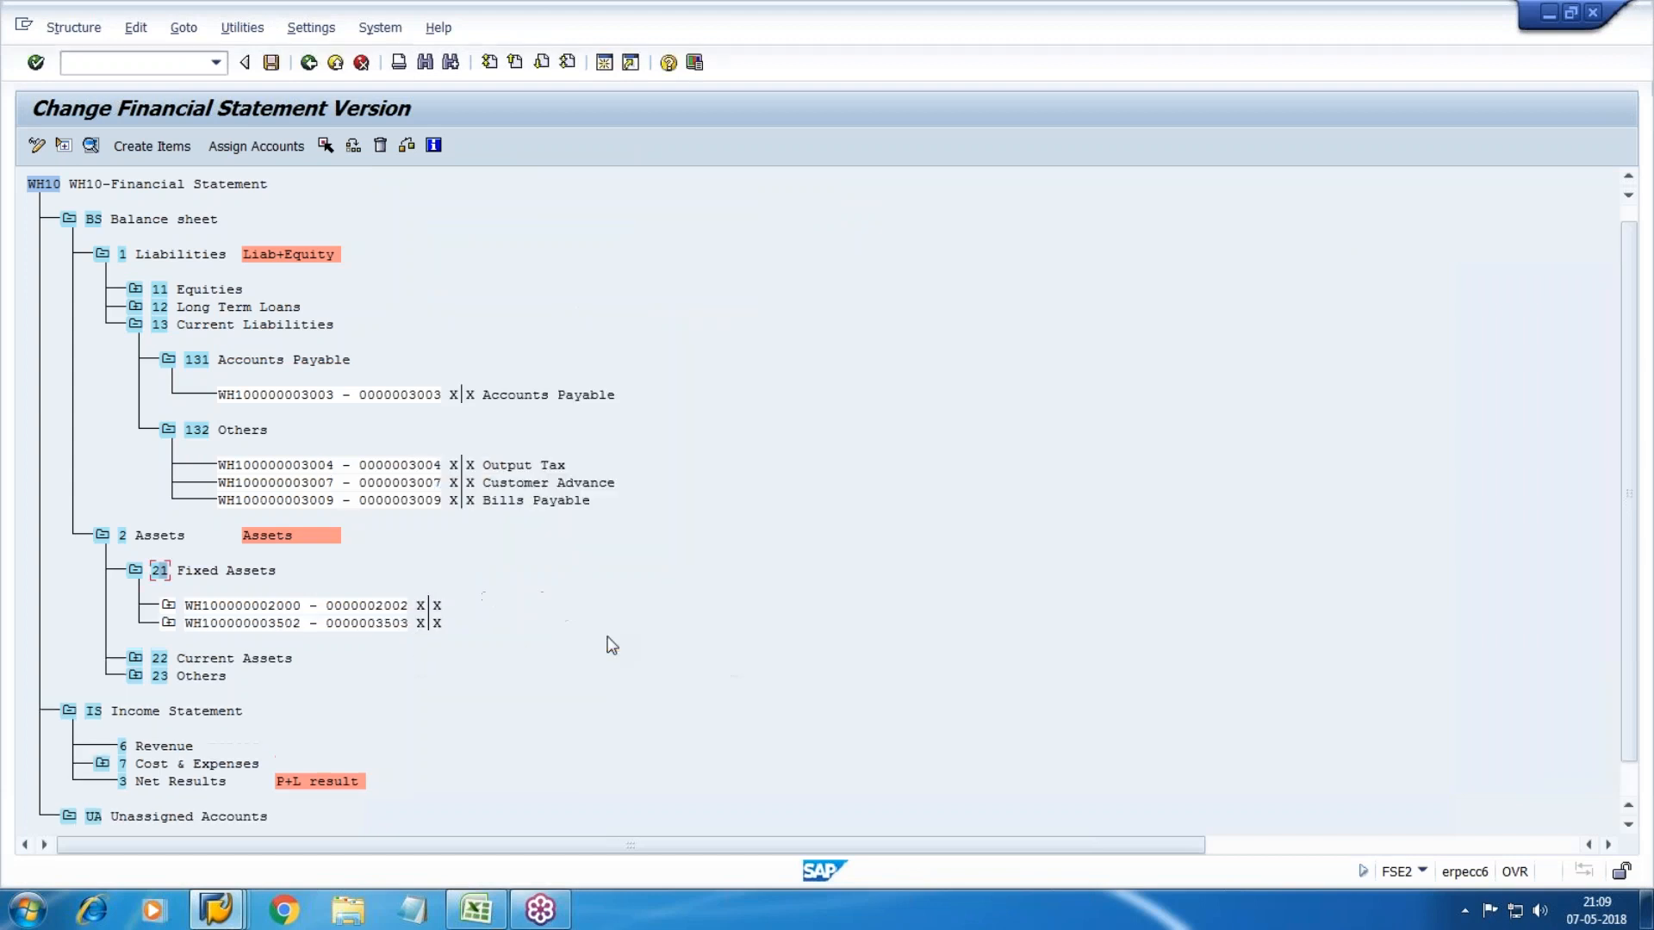
left_click(135, 570)
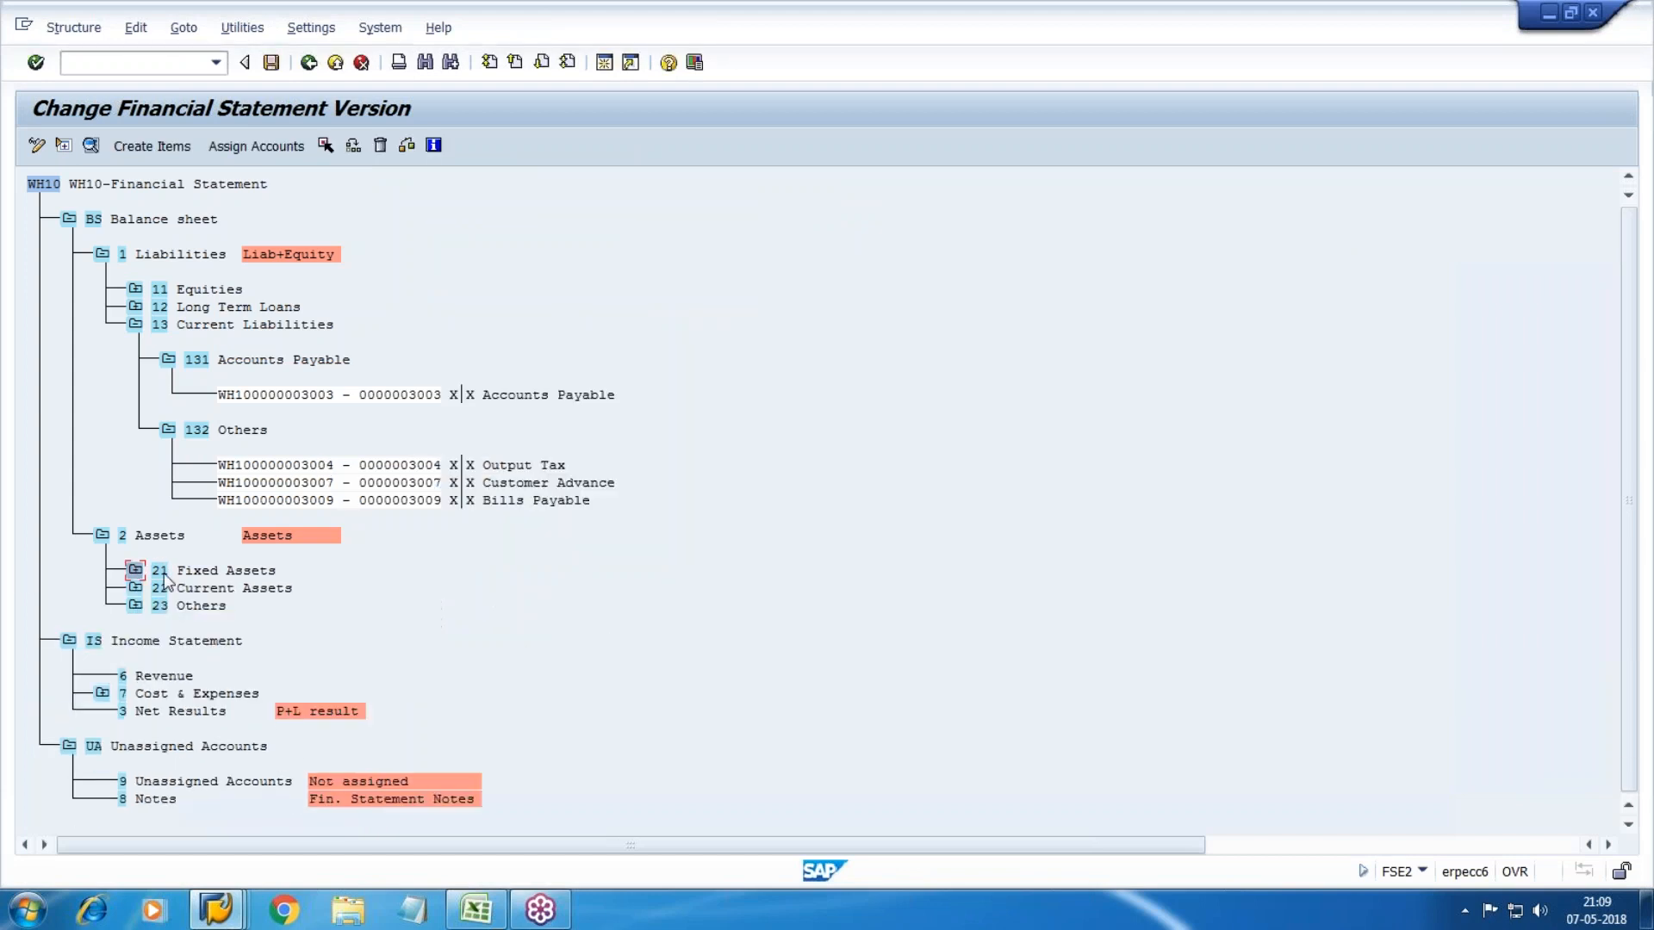
Step: Look up CITI Bank in the G/L account list and assign account 3504 to item 221 Cash & Cash Equivalent for debit and credit
key("F3")
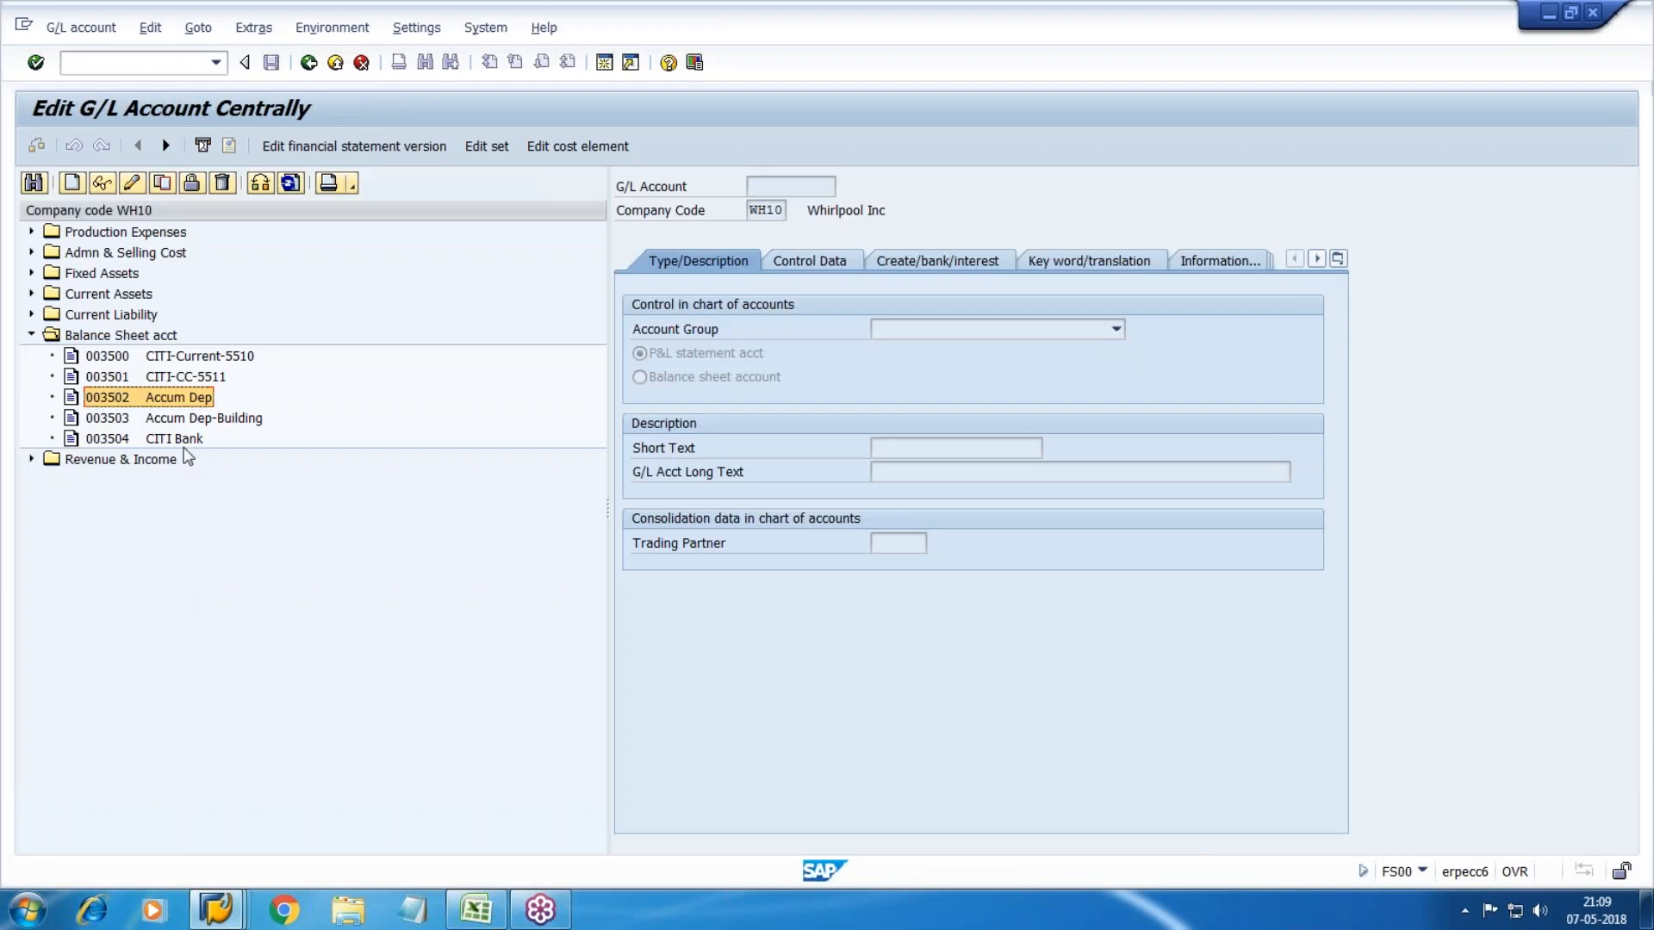
left_click(185, 441)
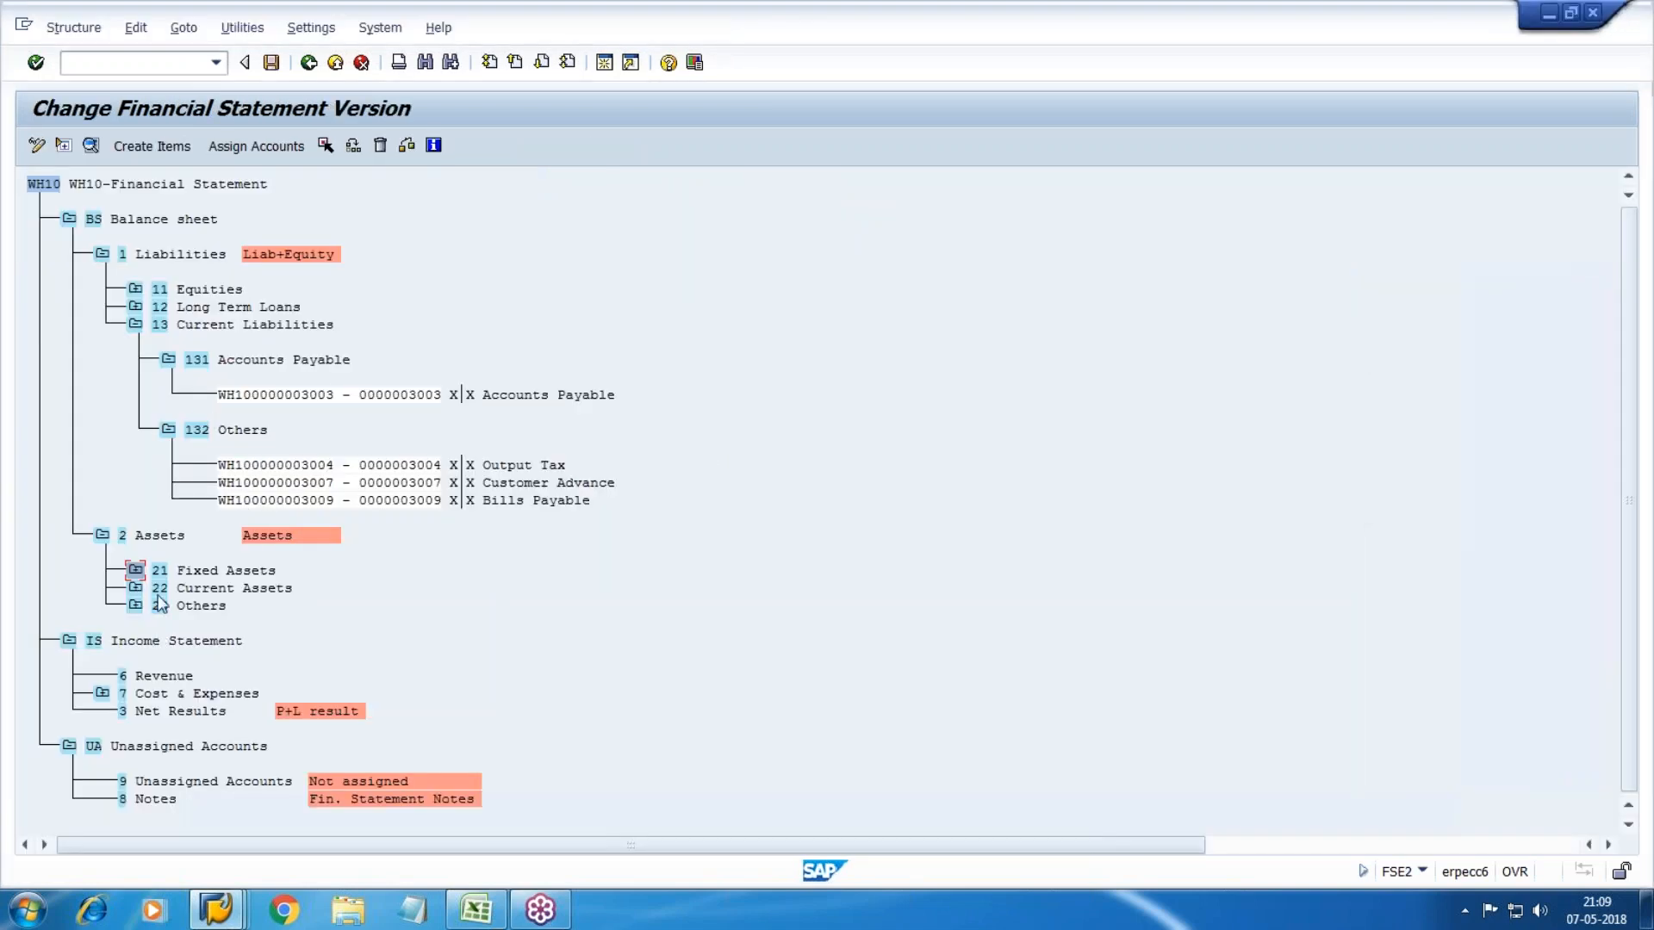
left_click(135, 588)
left_click(198, 627)
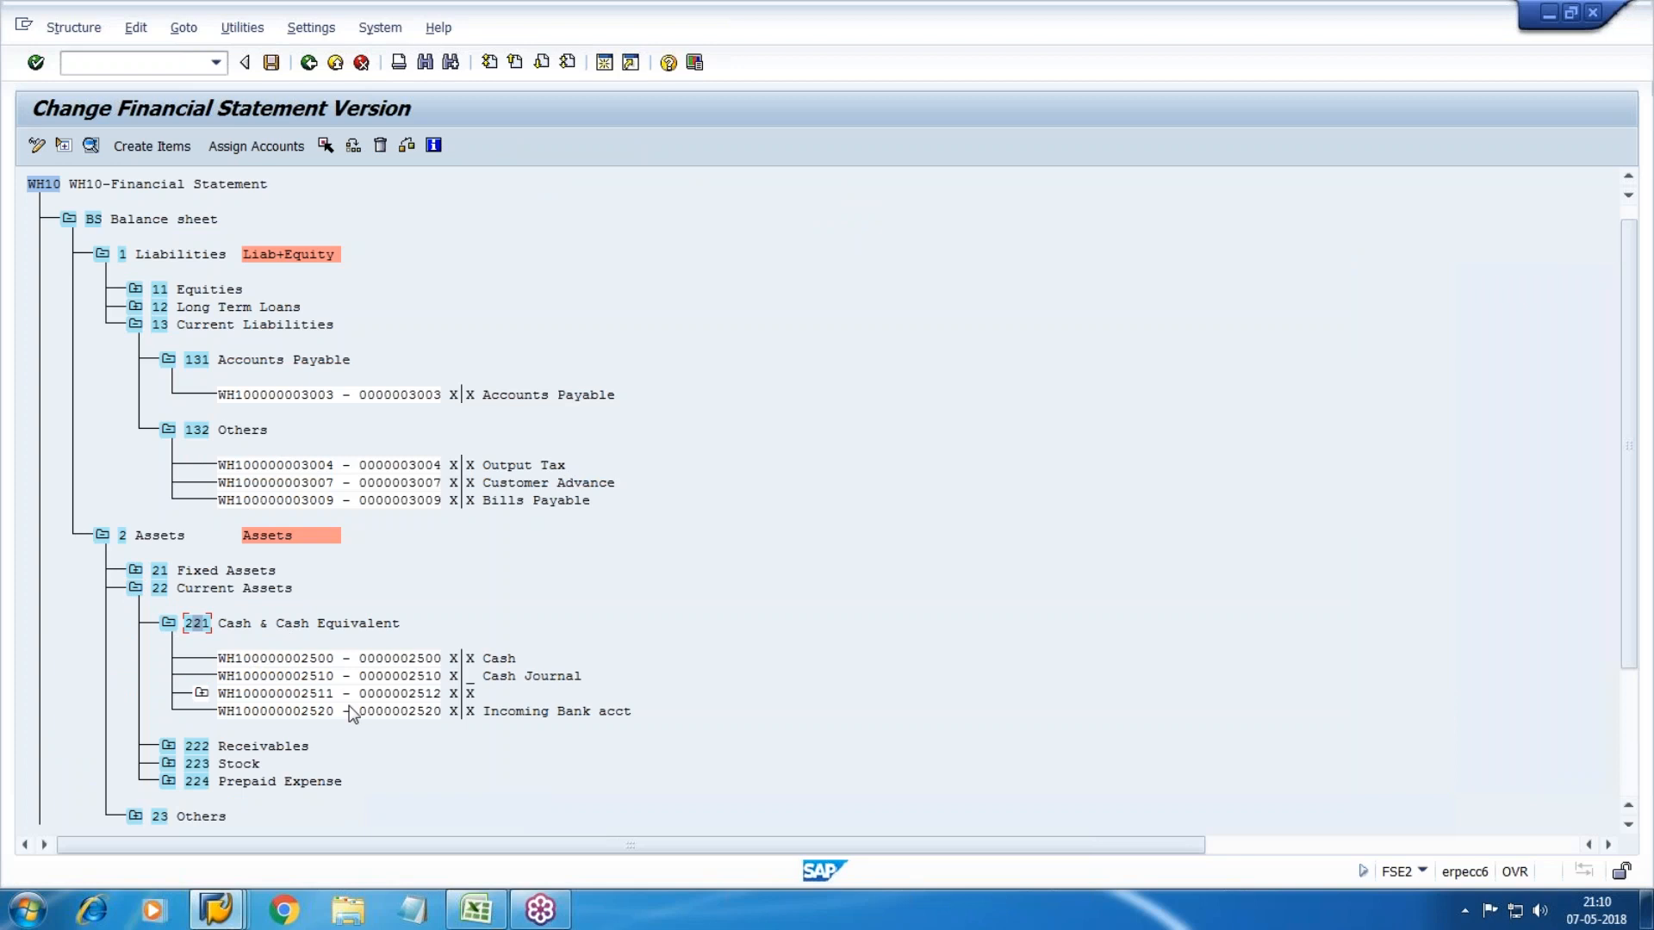
left_click(256, 147)
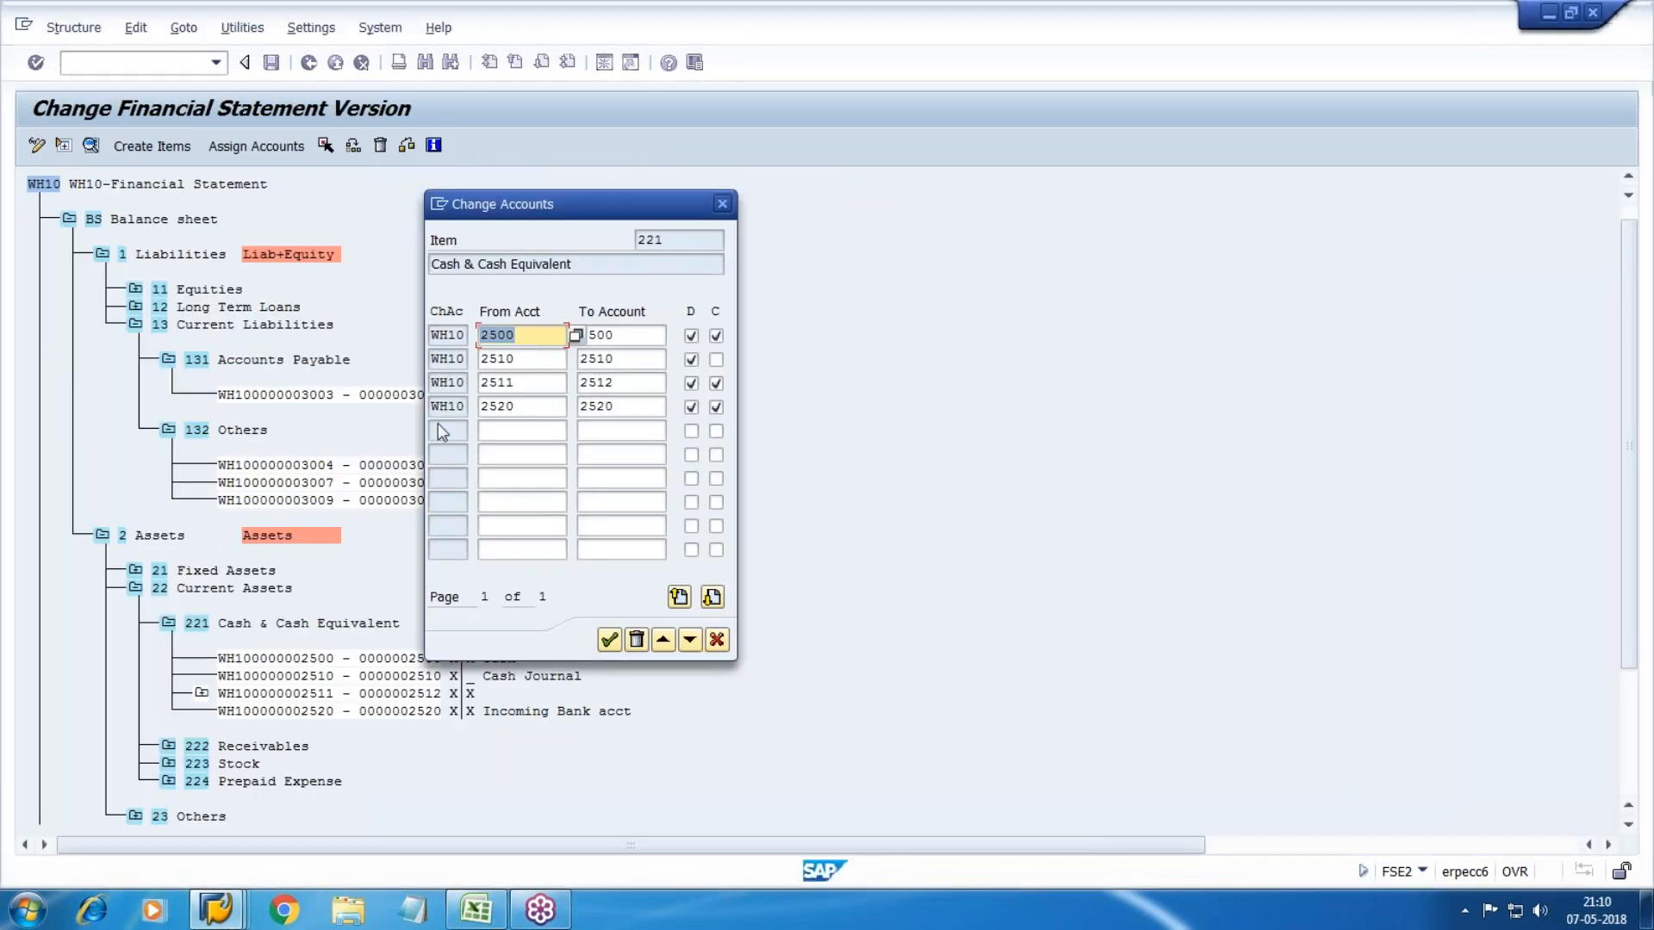
left_click(508, 430)
type("3504")
key("Tab")
key("shift+Tab")
key("Tab")
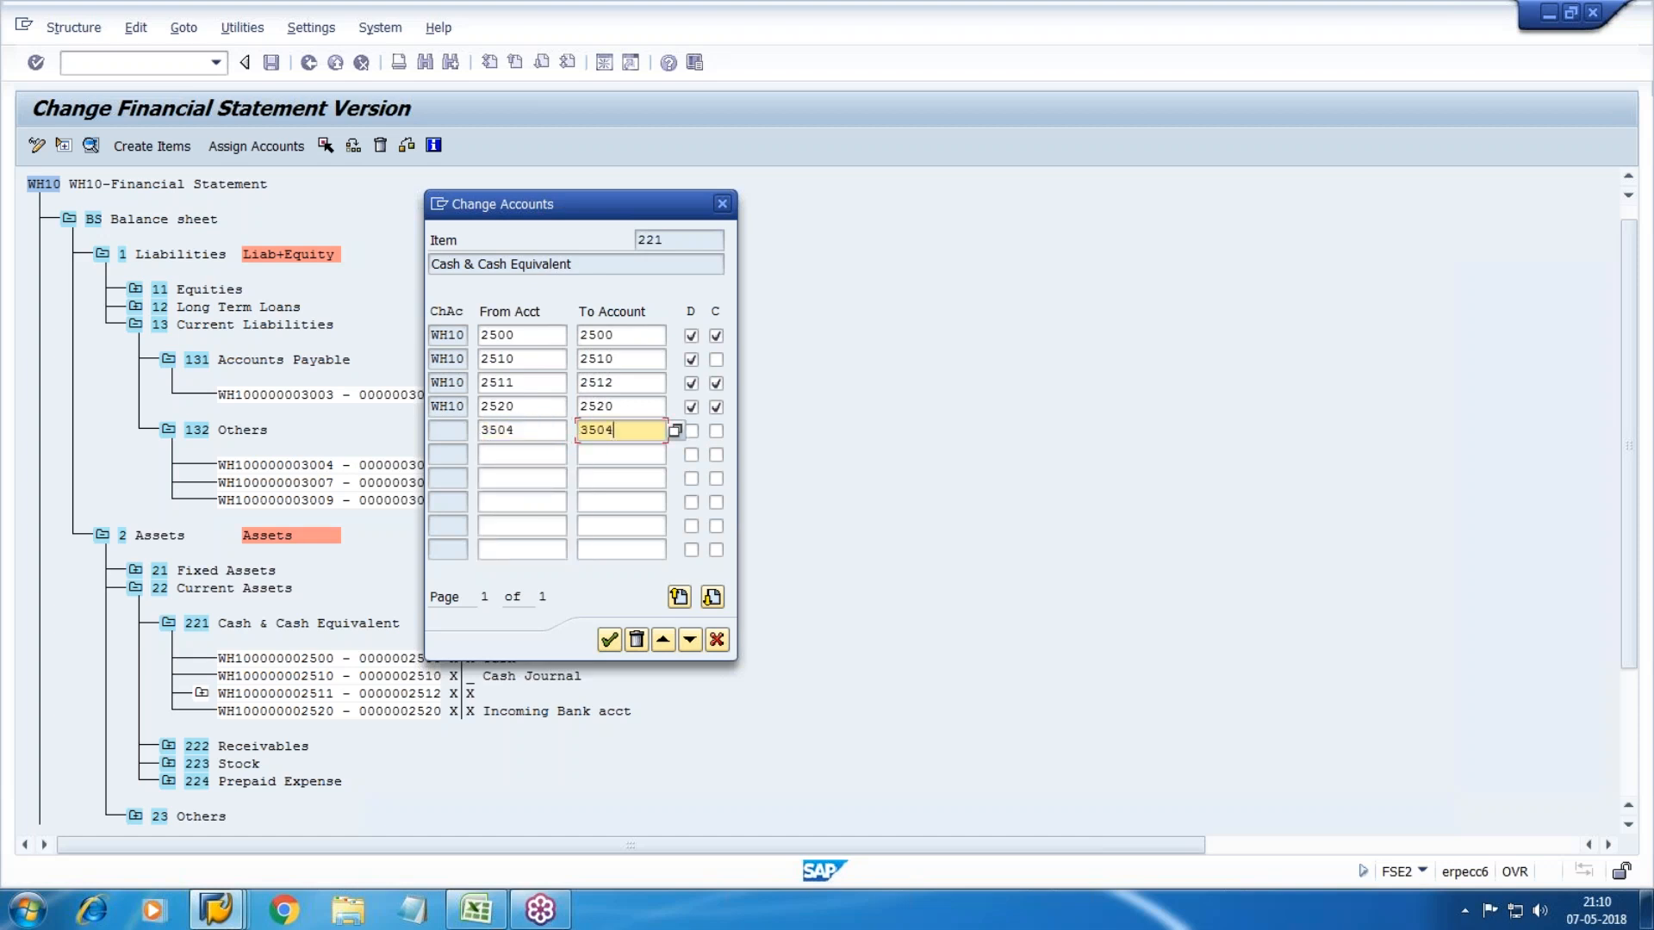
key("Tab")
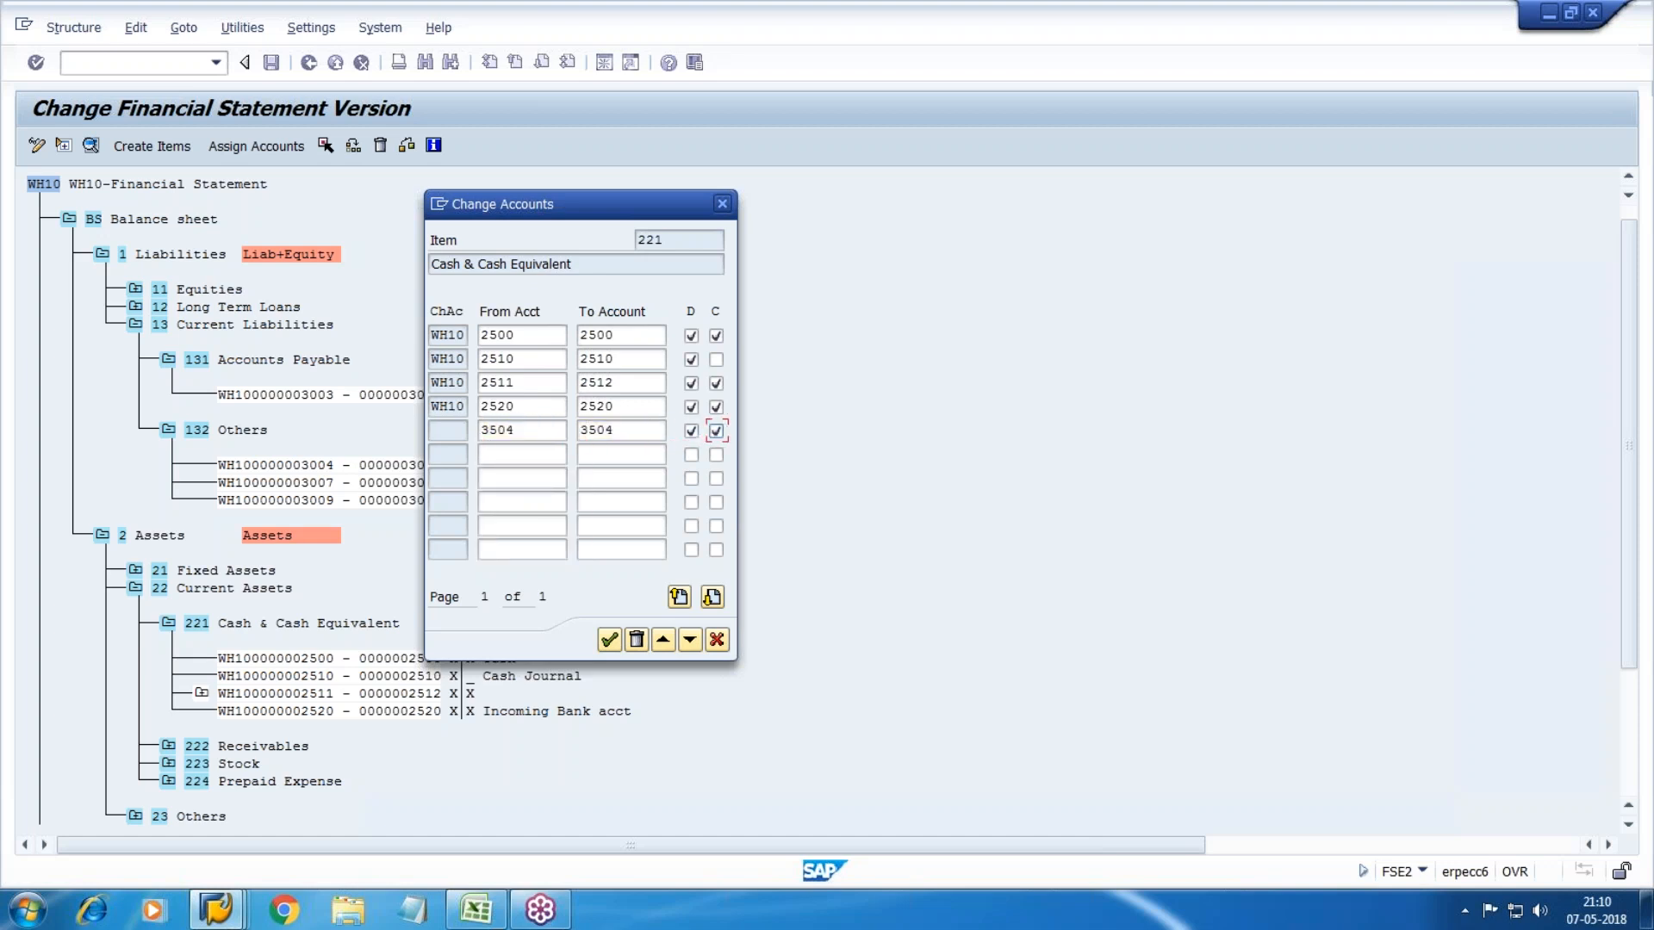
left_click(611, 641)
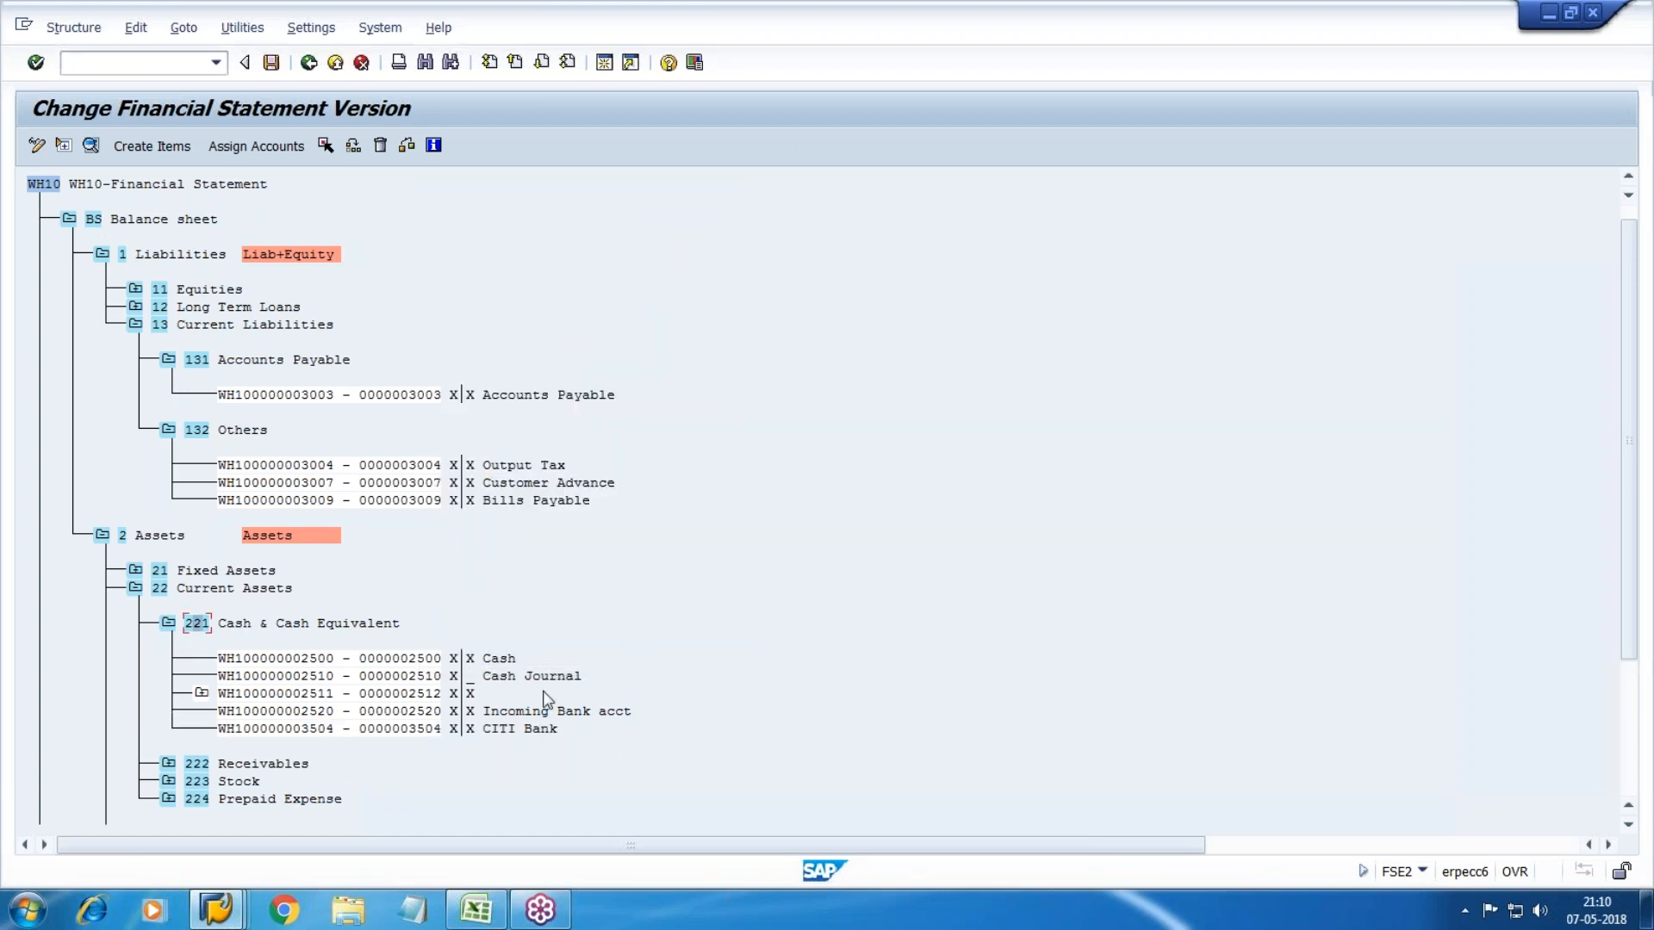
Step: Display all line items of G/L account 3504 alone in company code WH10 and examine its total
mouse_move(223, 918)
left_click(806, 814)
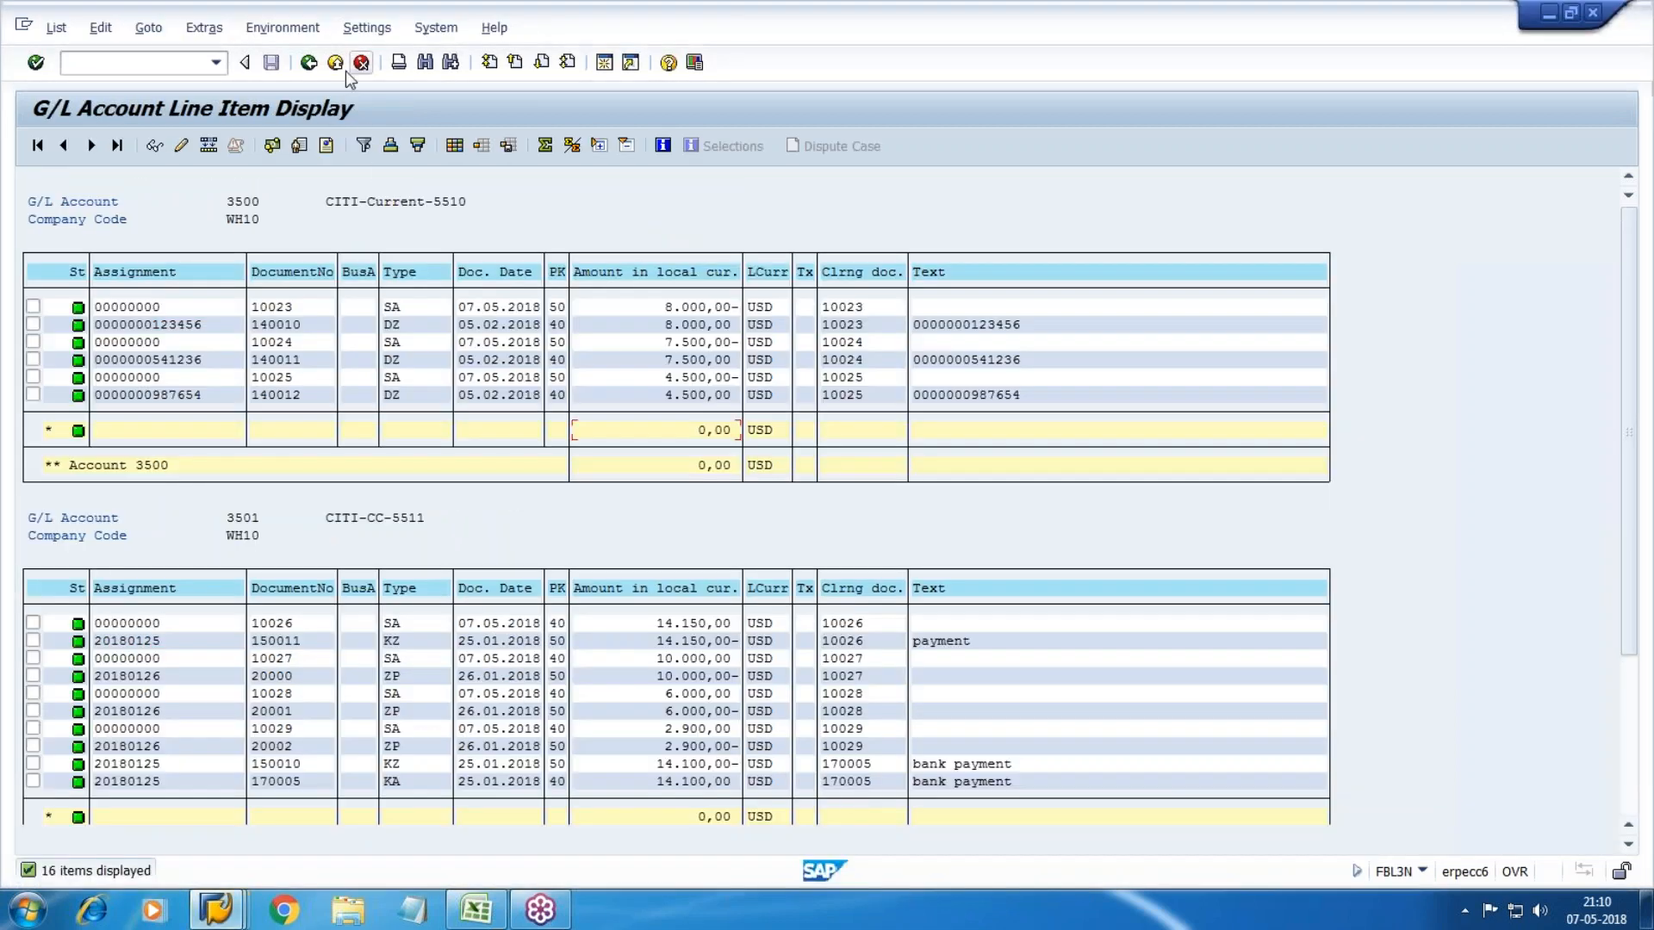
left_click(308, 62)
key("Tab")
key("Delete")
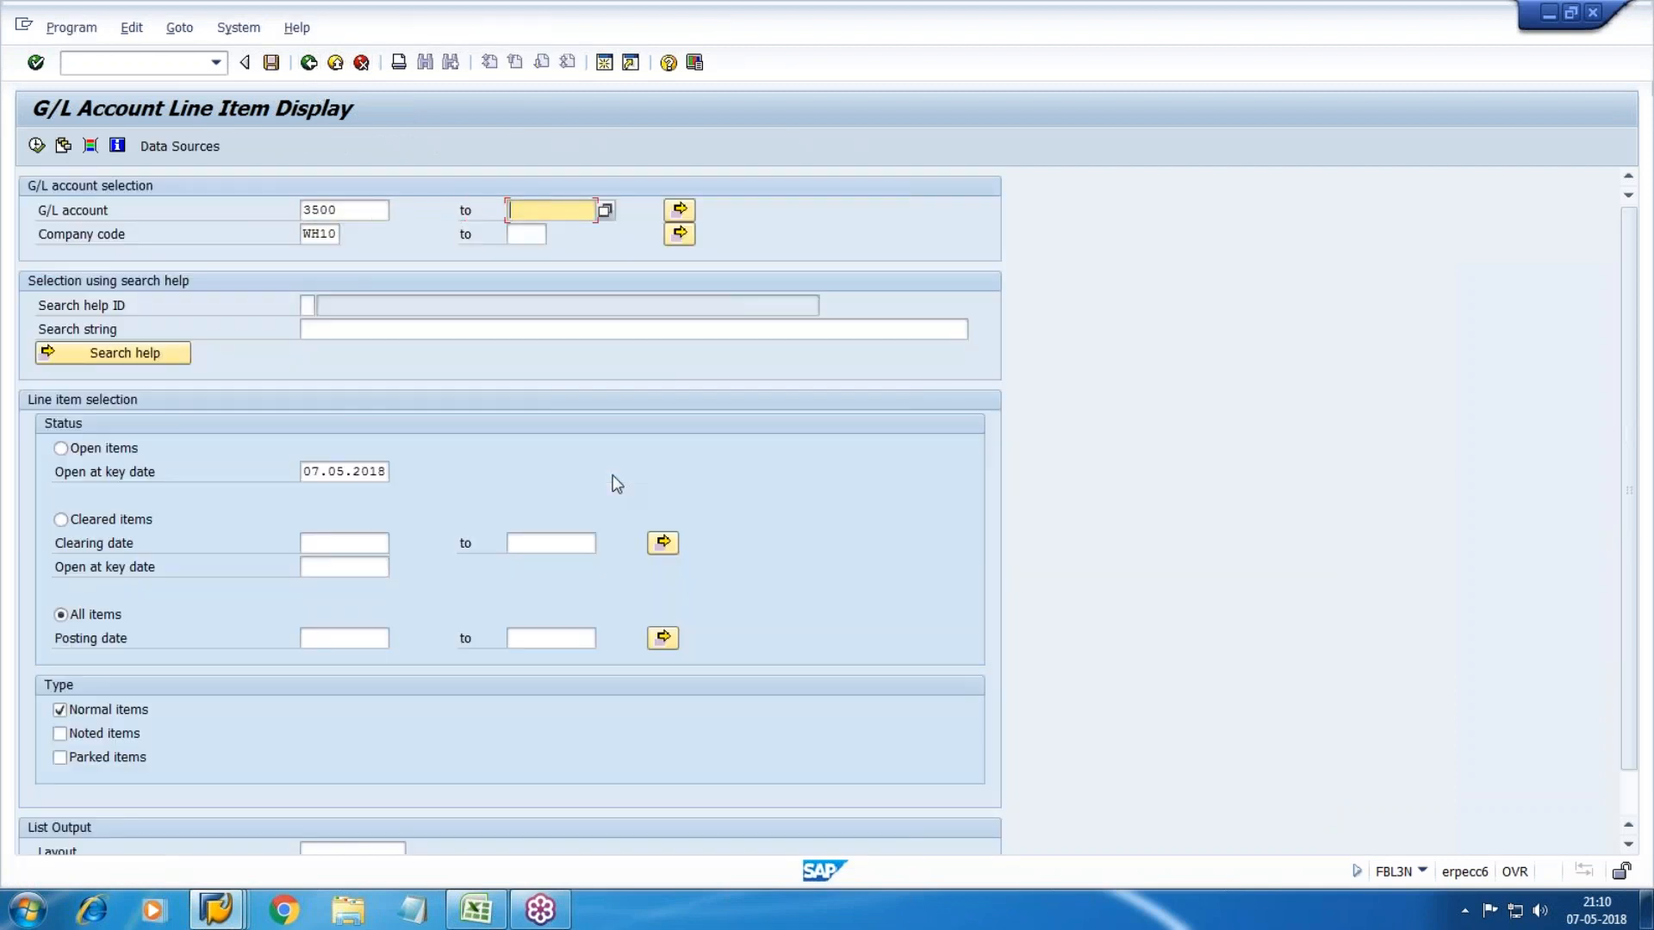
key("shift+Tab")
type("3504")
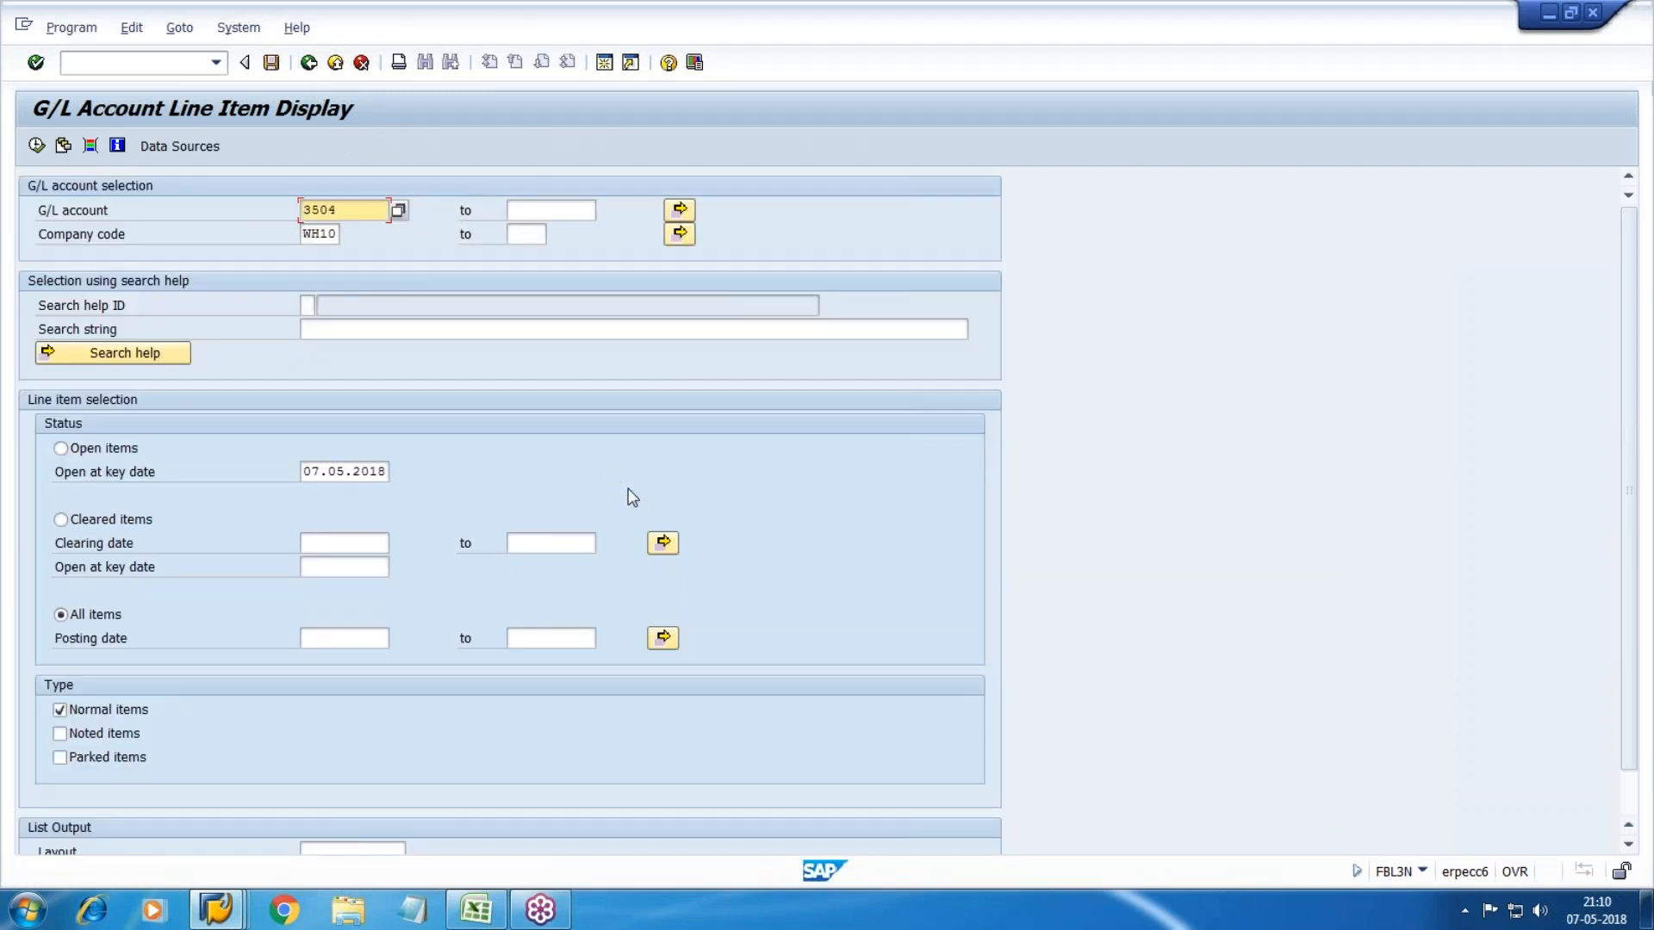
left_click(36, 146)
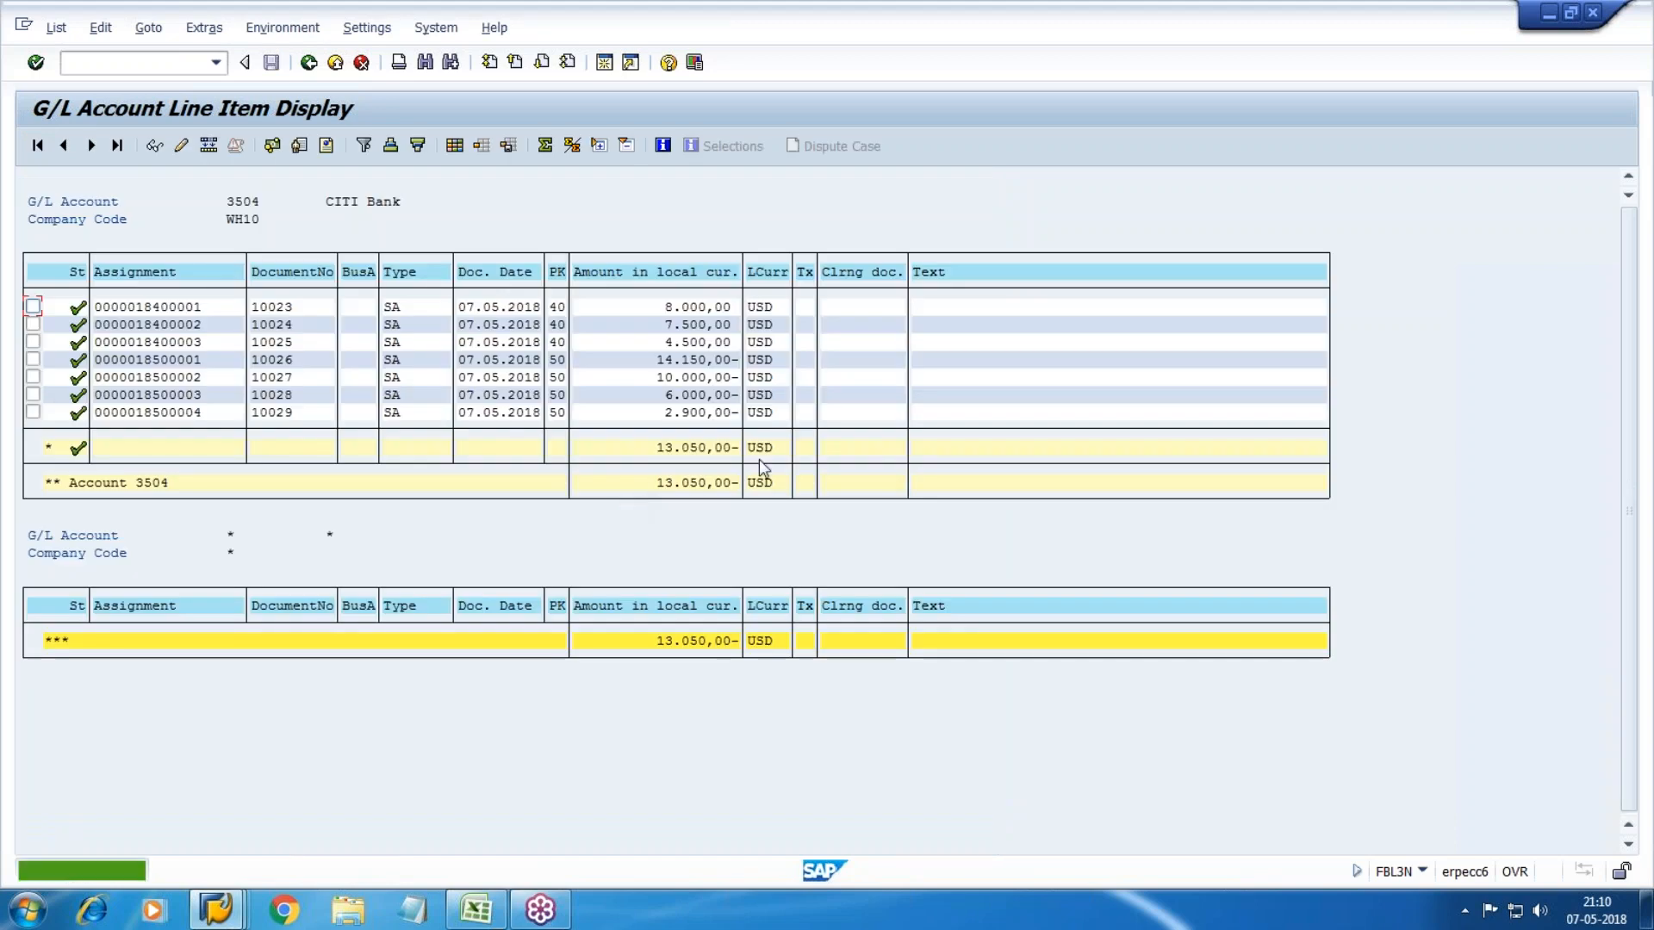
left_click(680, 447)
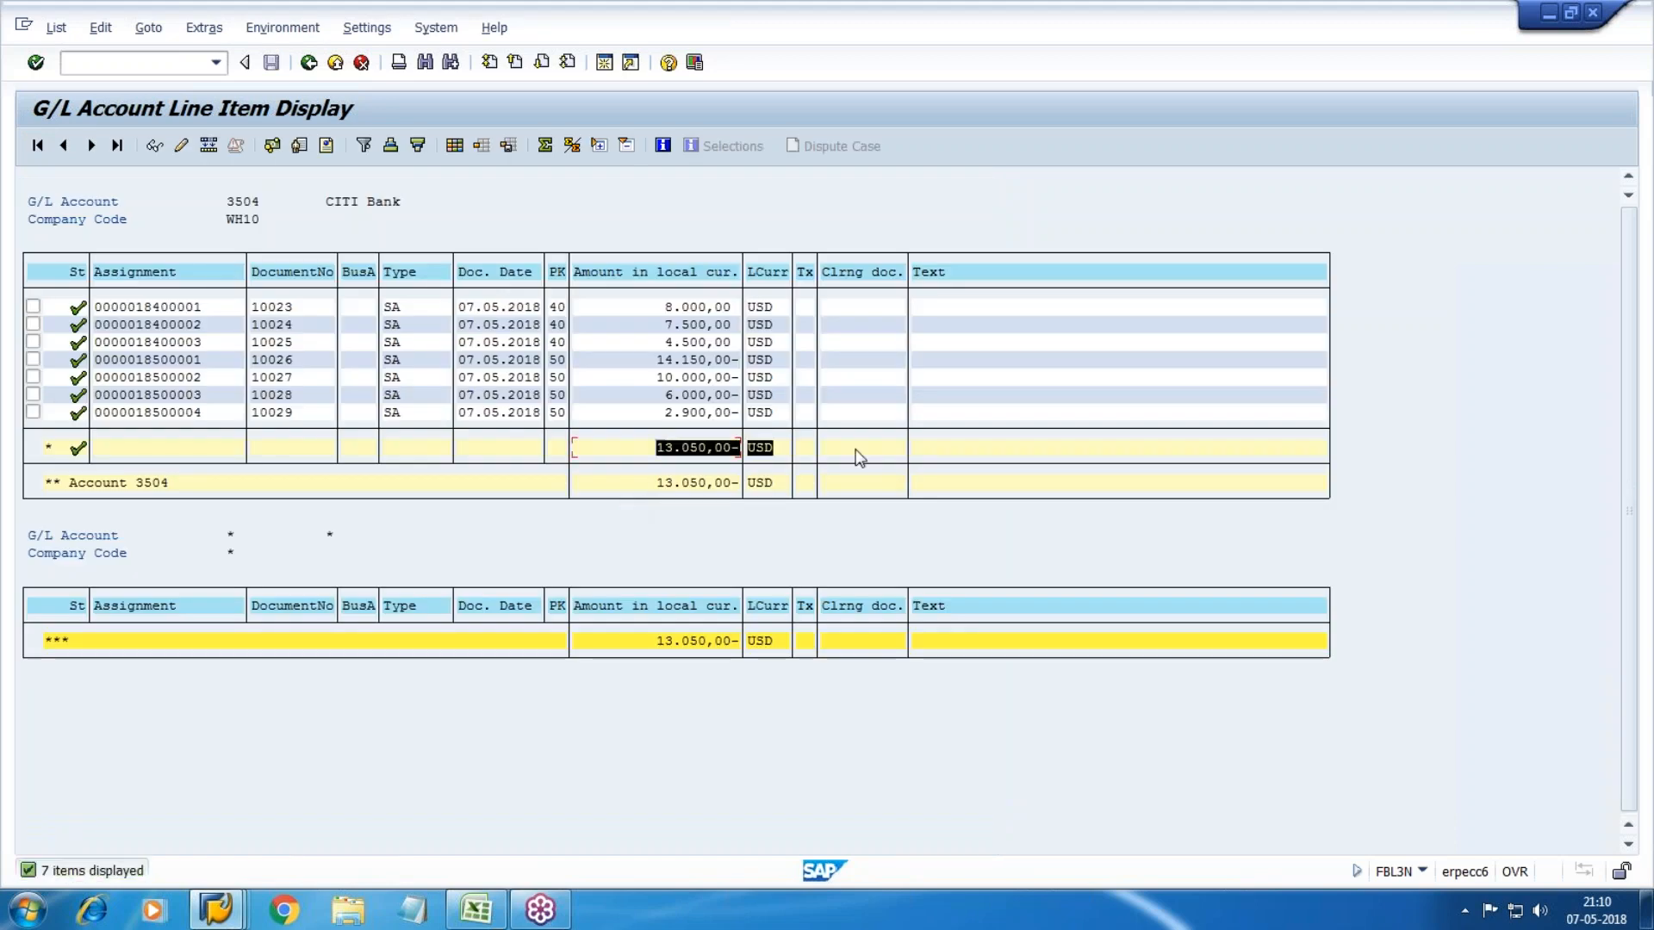
Step: Review the Liabilities and Assets items with their assigned accounts in the WH10 financial statement structure
key("alt+Tab")
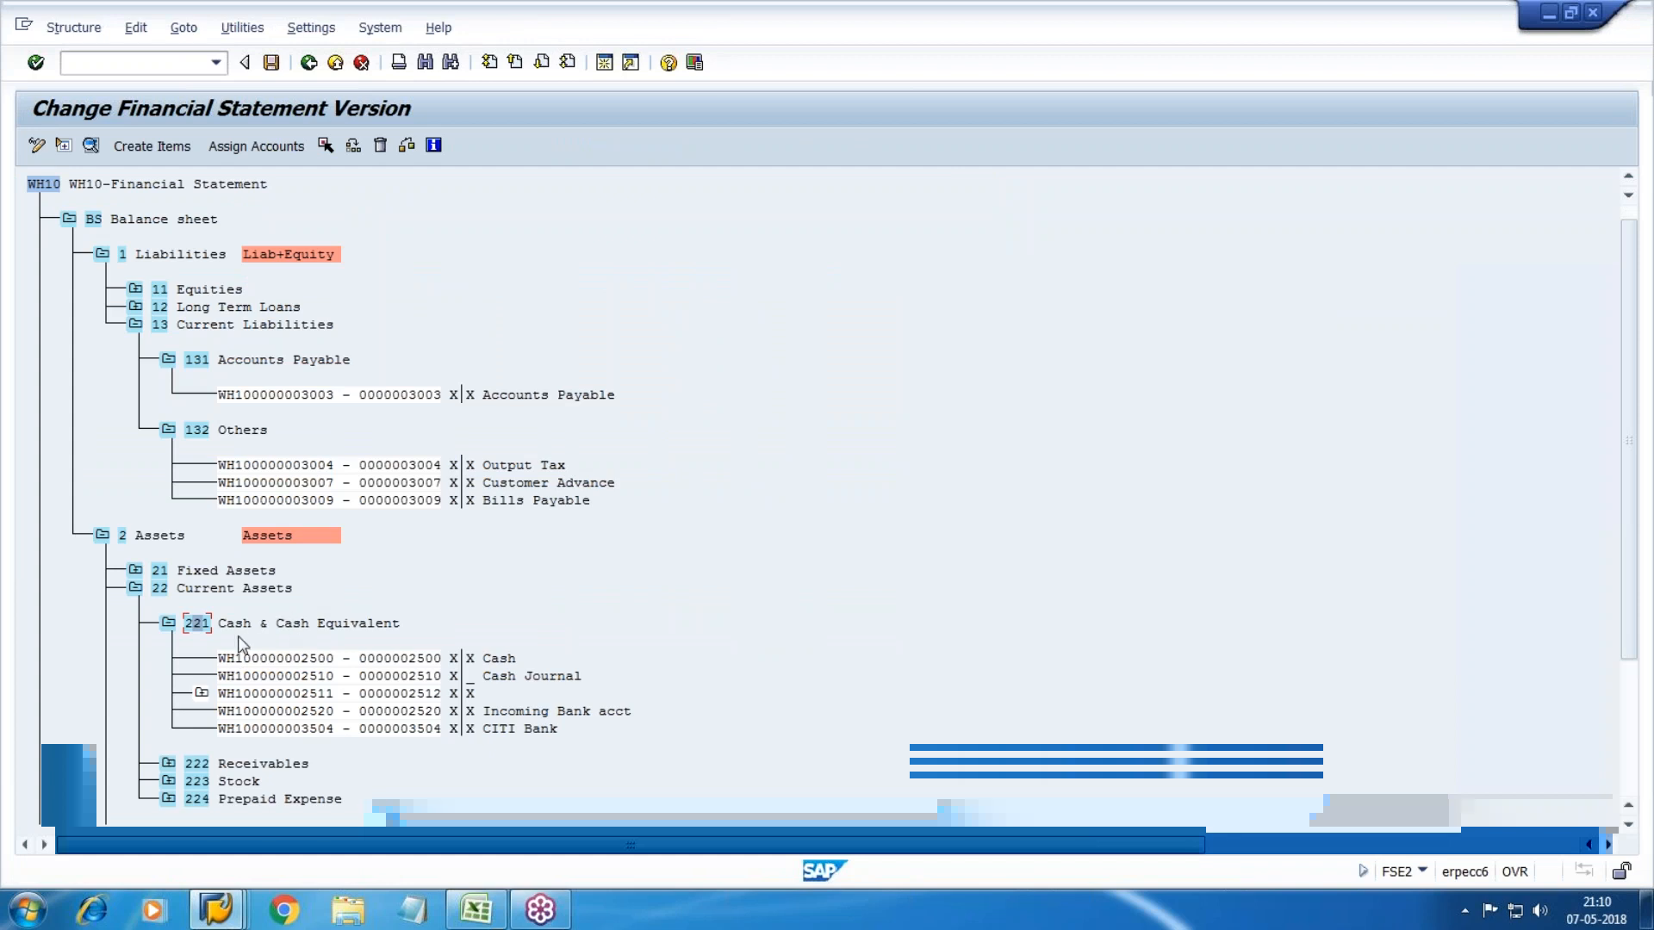
left_click_drag(1627, 484, 1624, 532)
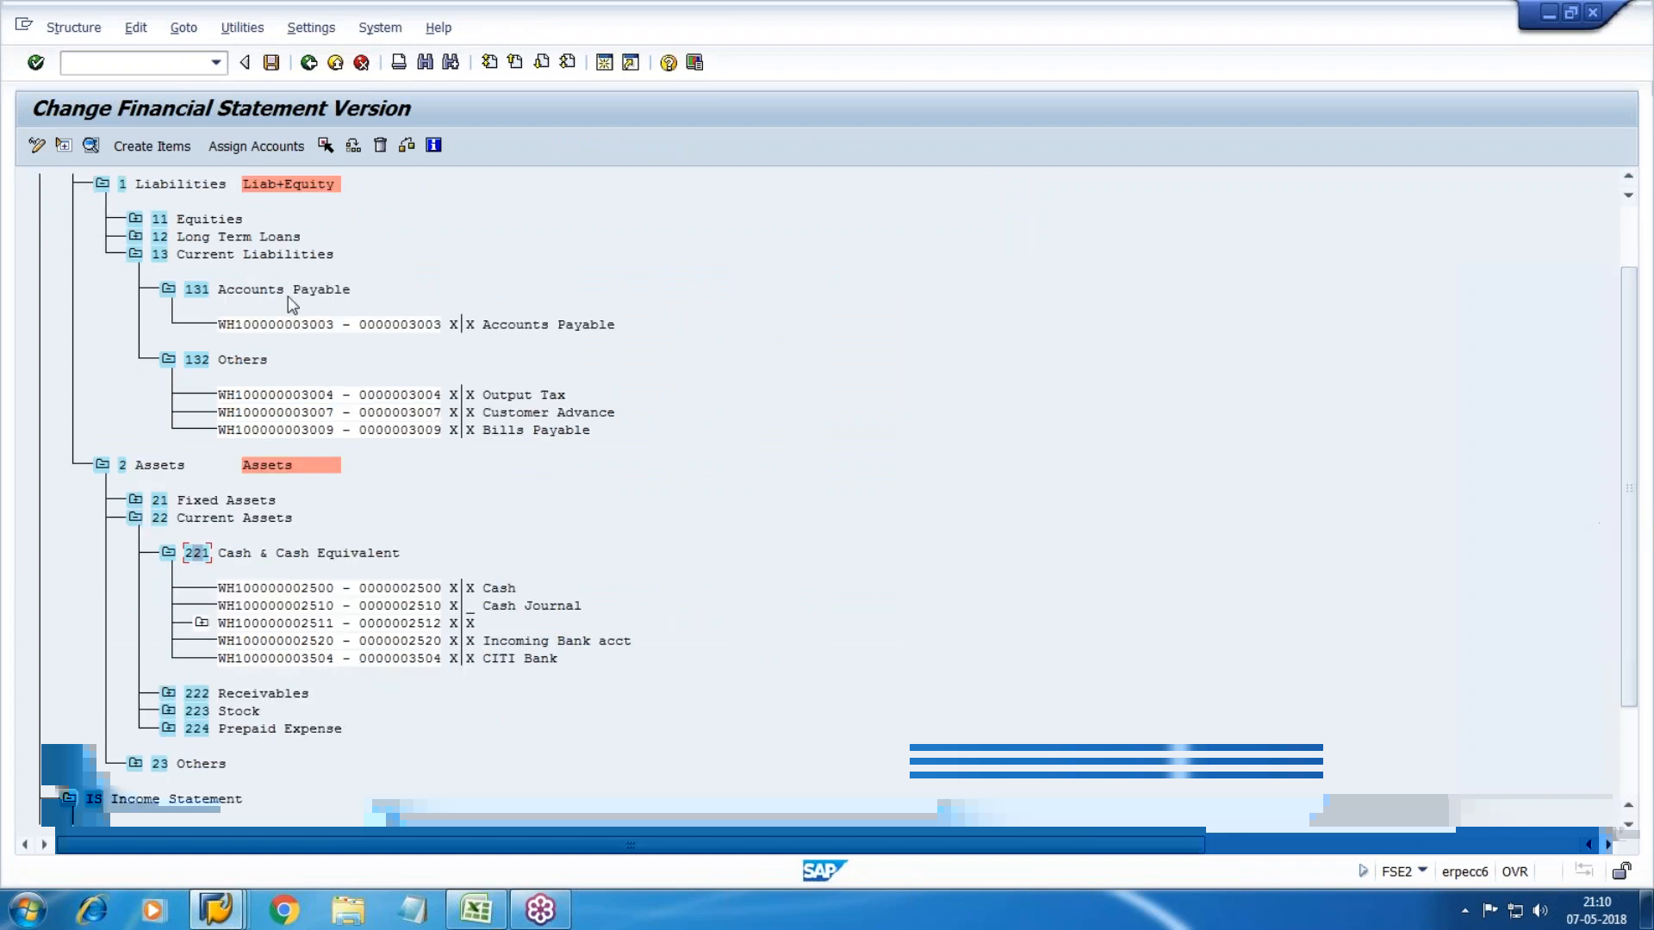
key("alt+Tab")
key("alt+Tab")
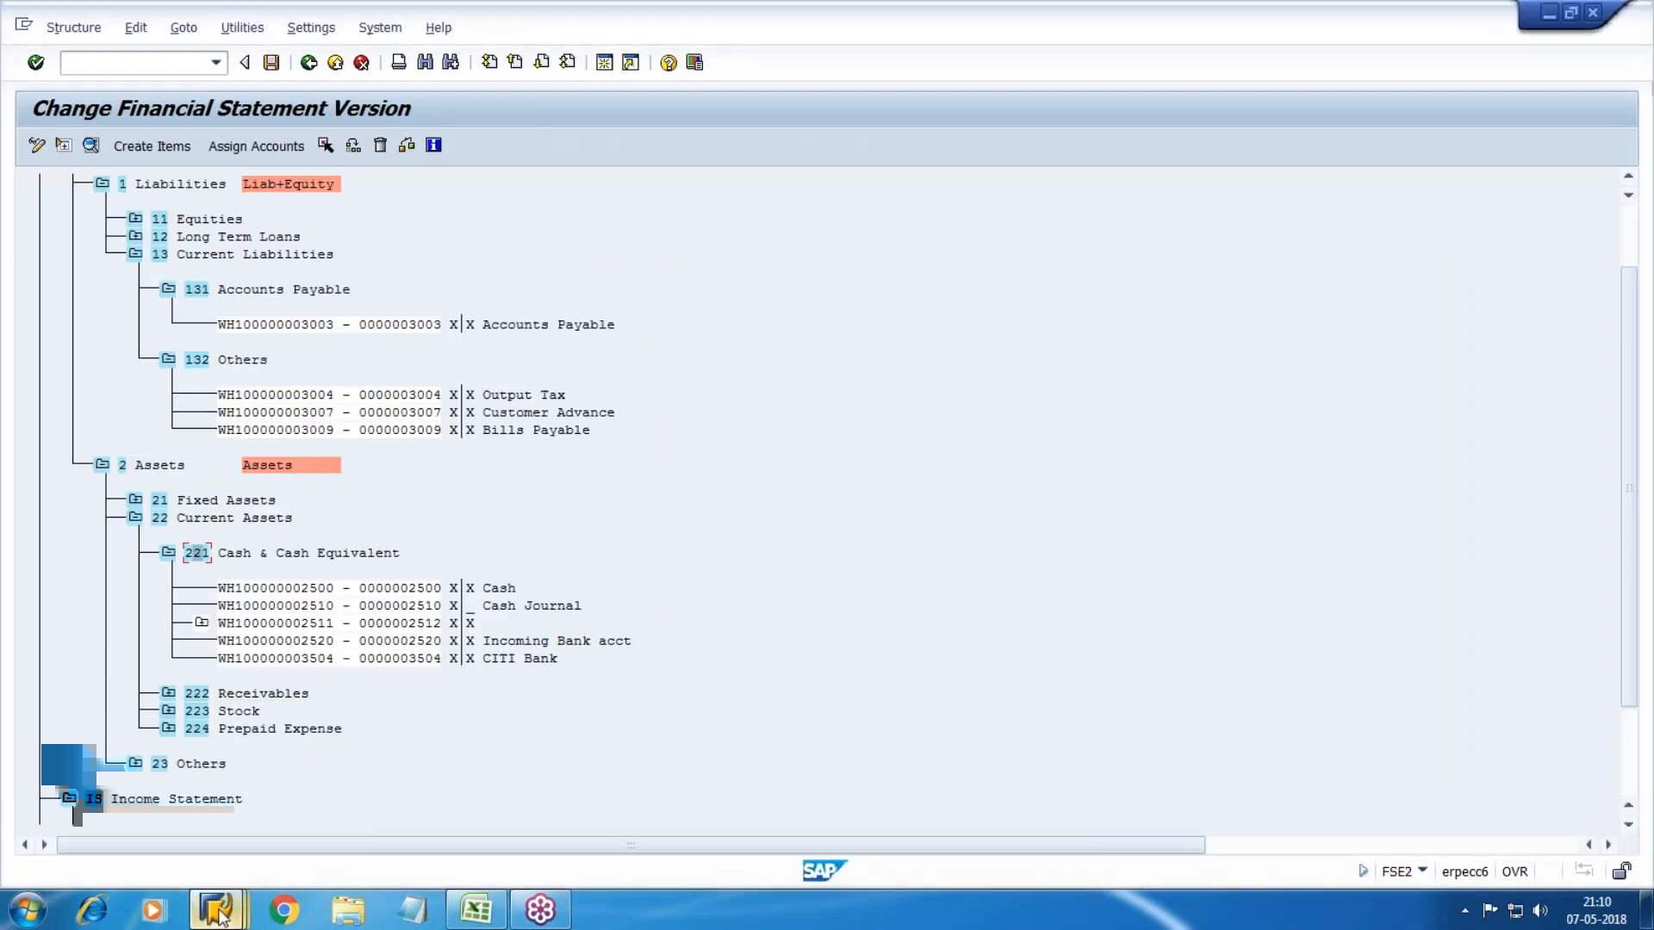
Step: Collapse the Balance Sheet acct group in the G/L account list and expand the Revenue & Income group
mouse_move(216, 906)
left_click(551, 830)
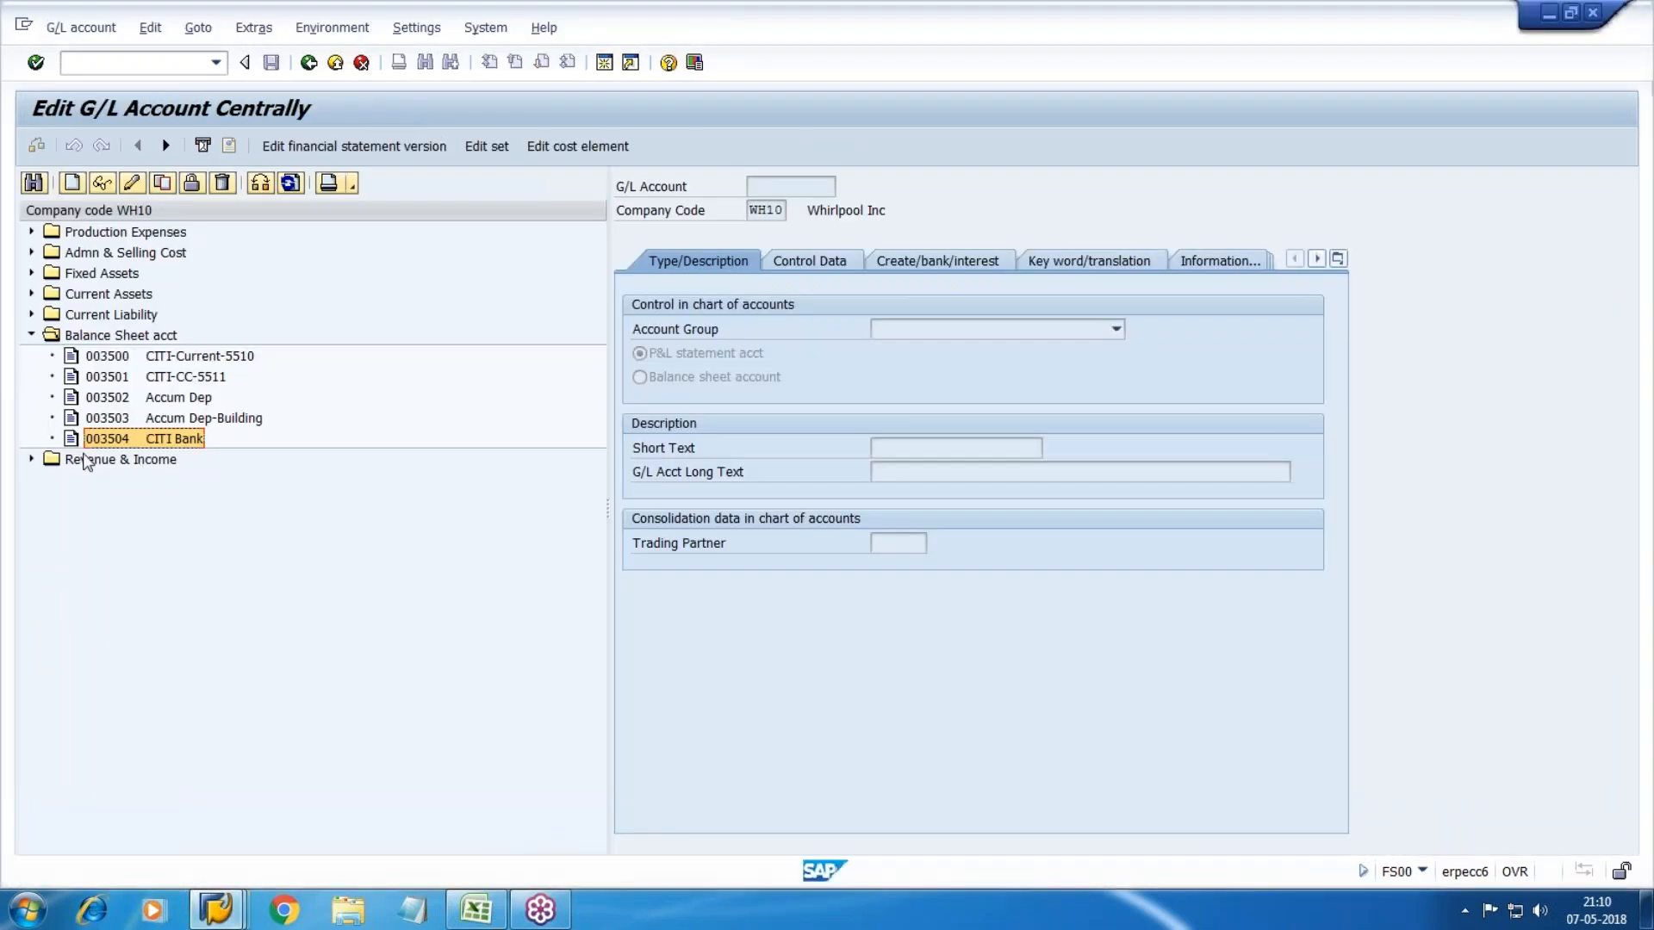
left_click(31, 335)
left_click(31, 355)
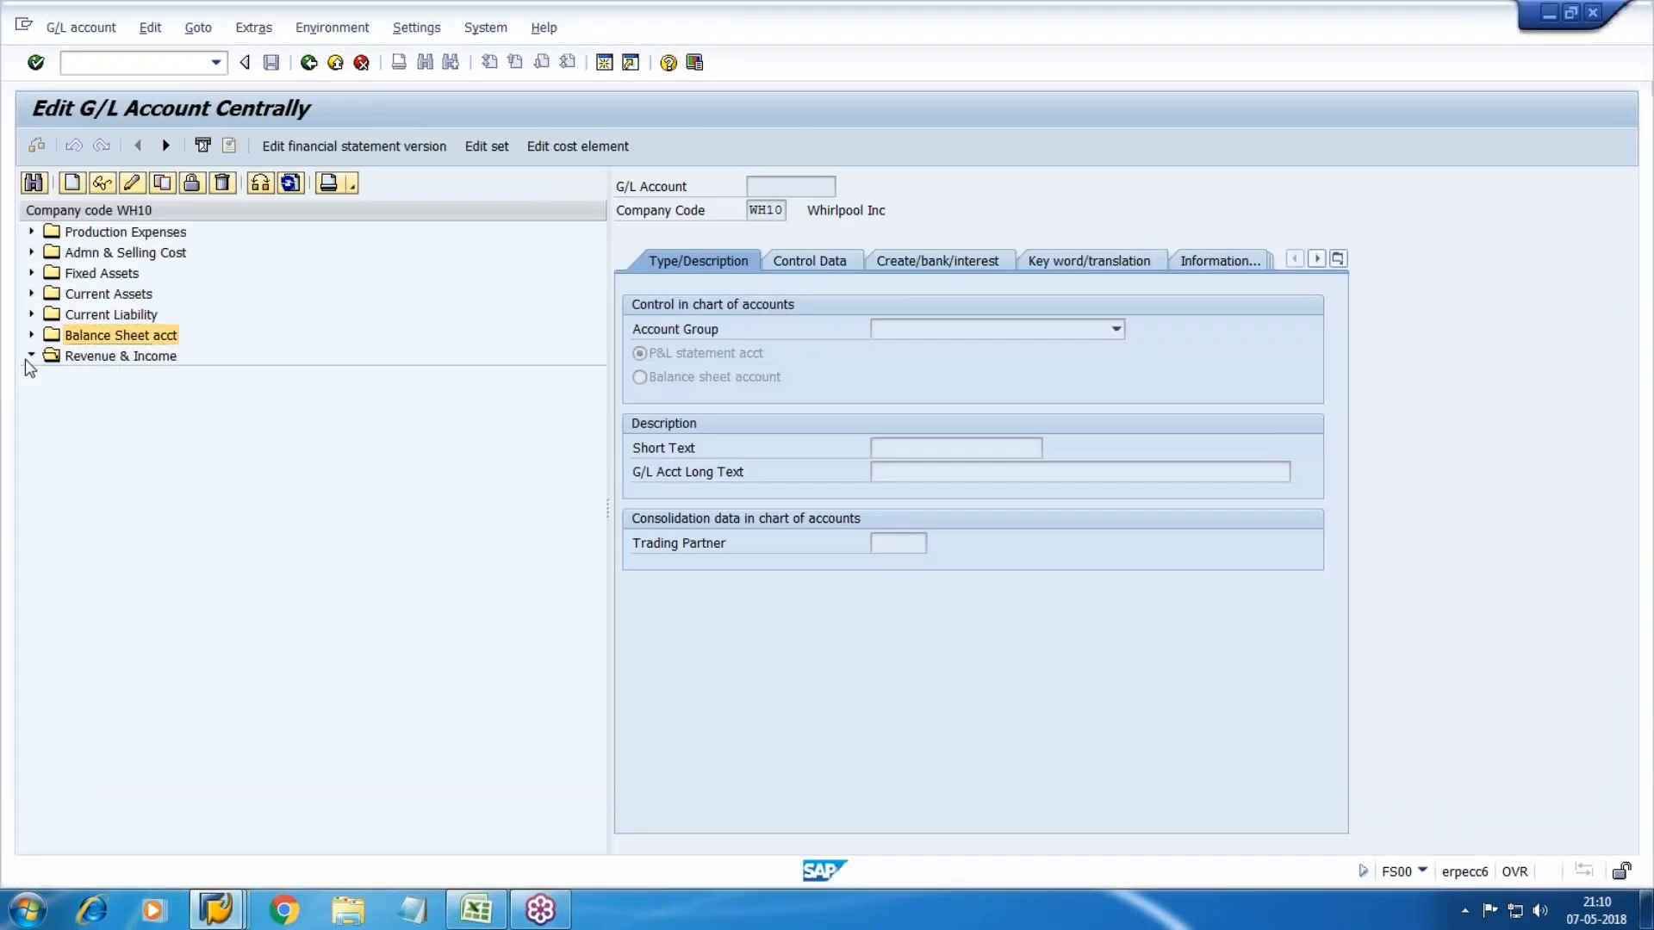
Step: Assign account range 4000 to 4006 to item 6 Revenue for credit balances only and save the financial statement version
left_click(191, 382)
key("alt+Tab")
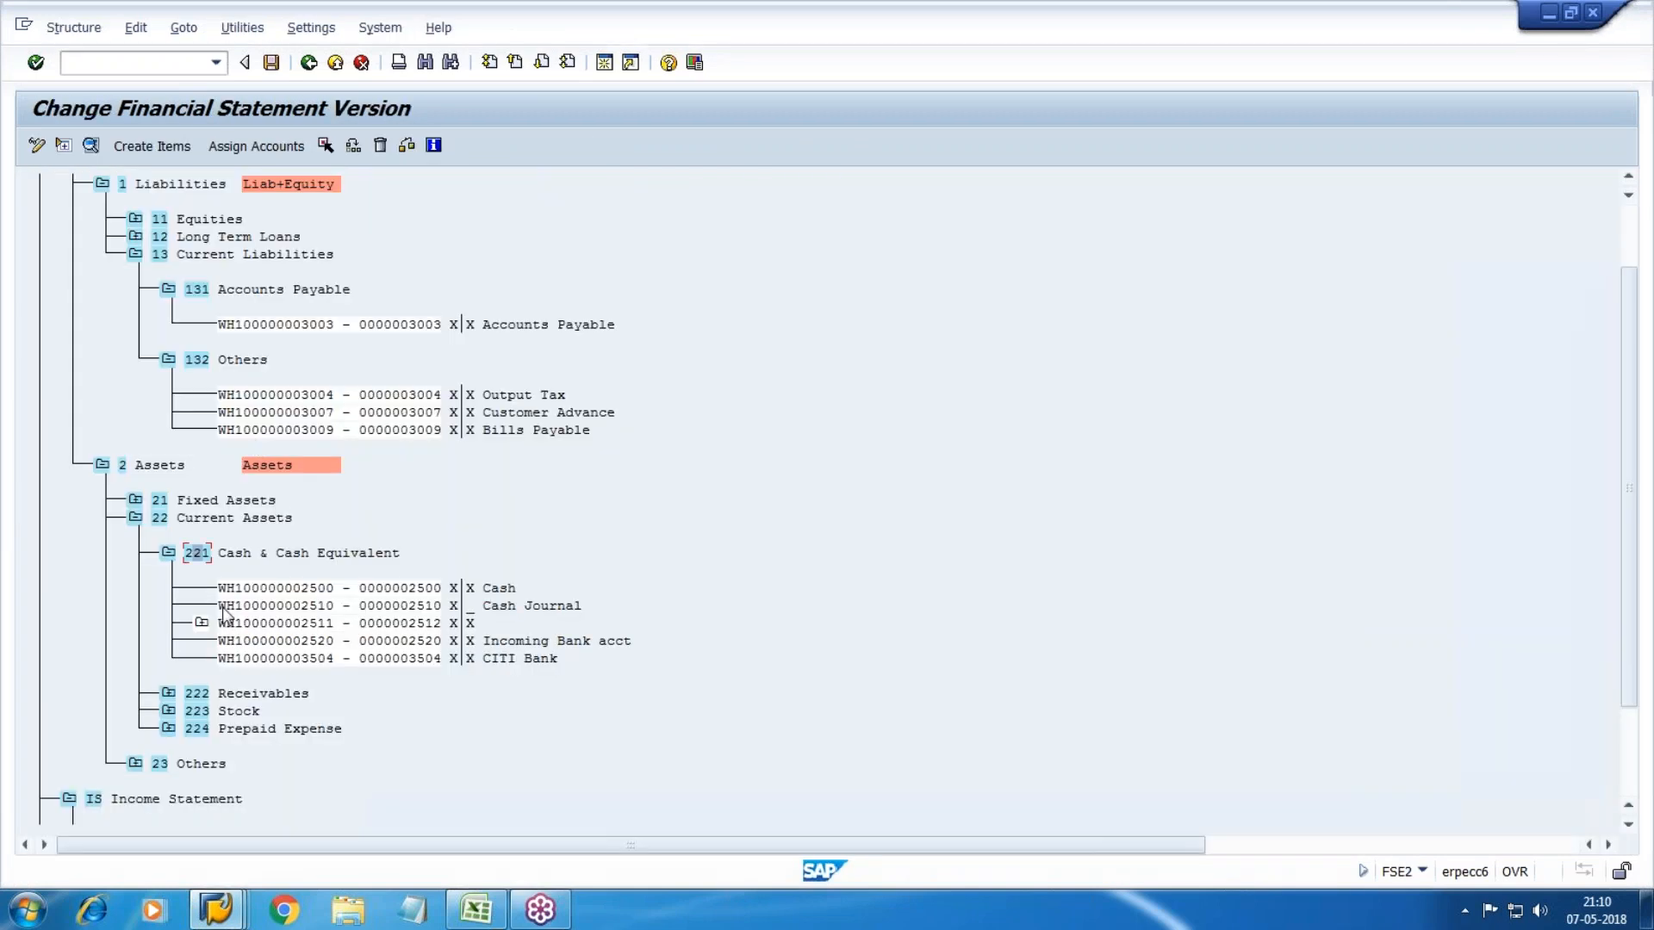
scroll(351, 801, "down", 4)
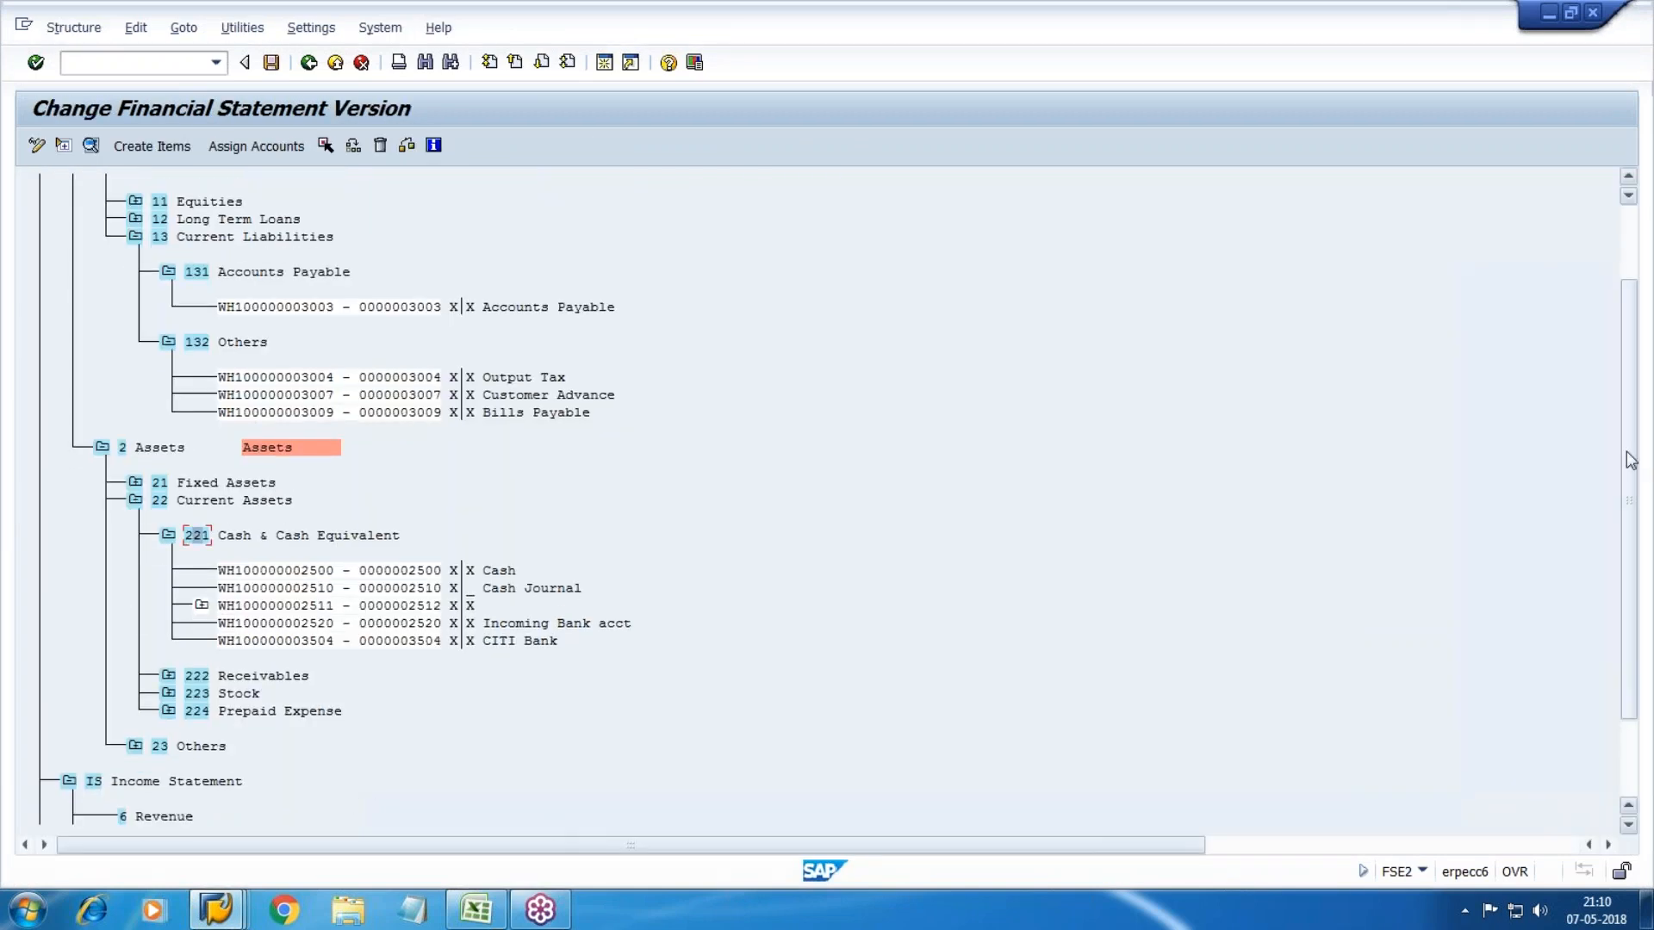
left_click(129, 696)
left_click(145, 696)
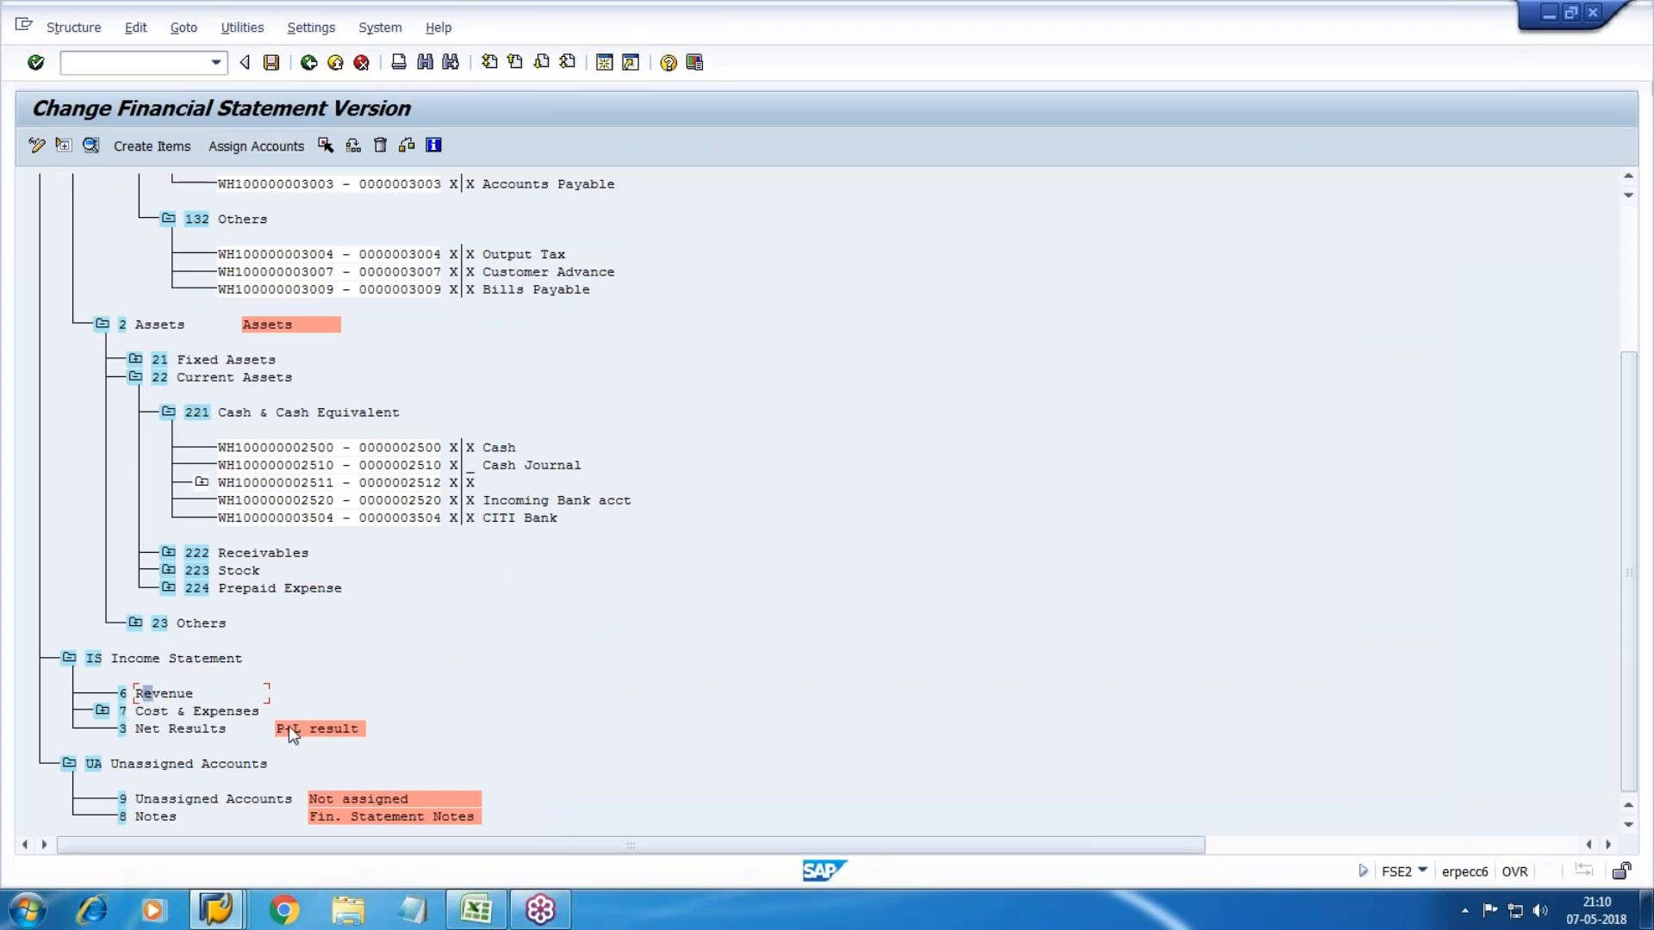
left_click(256, 151)
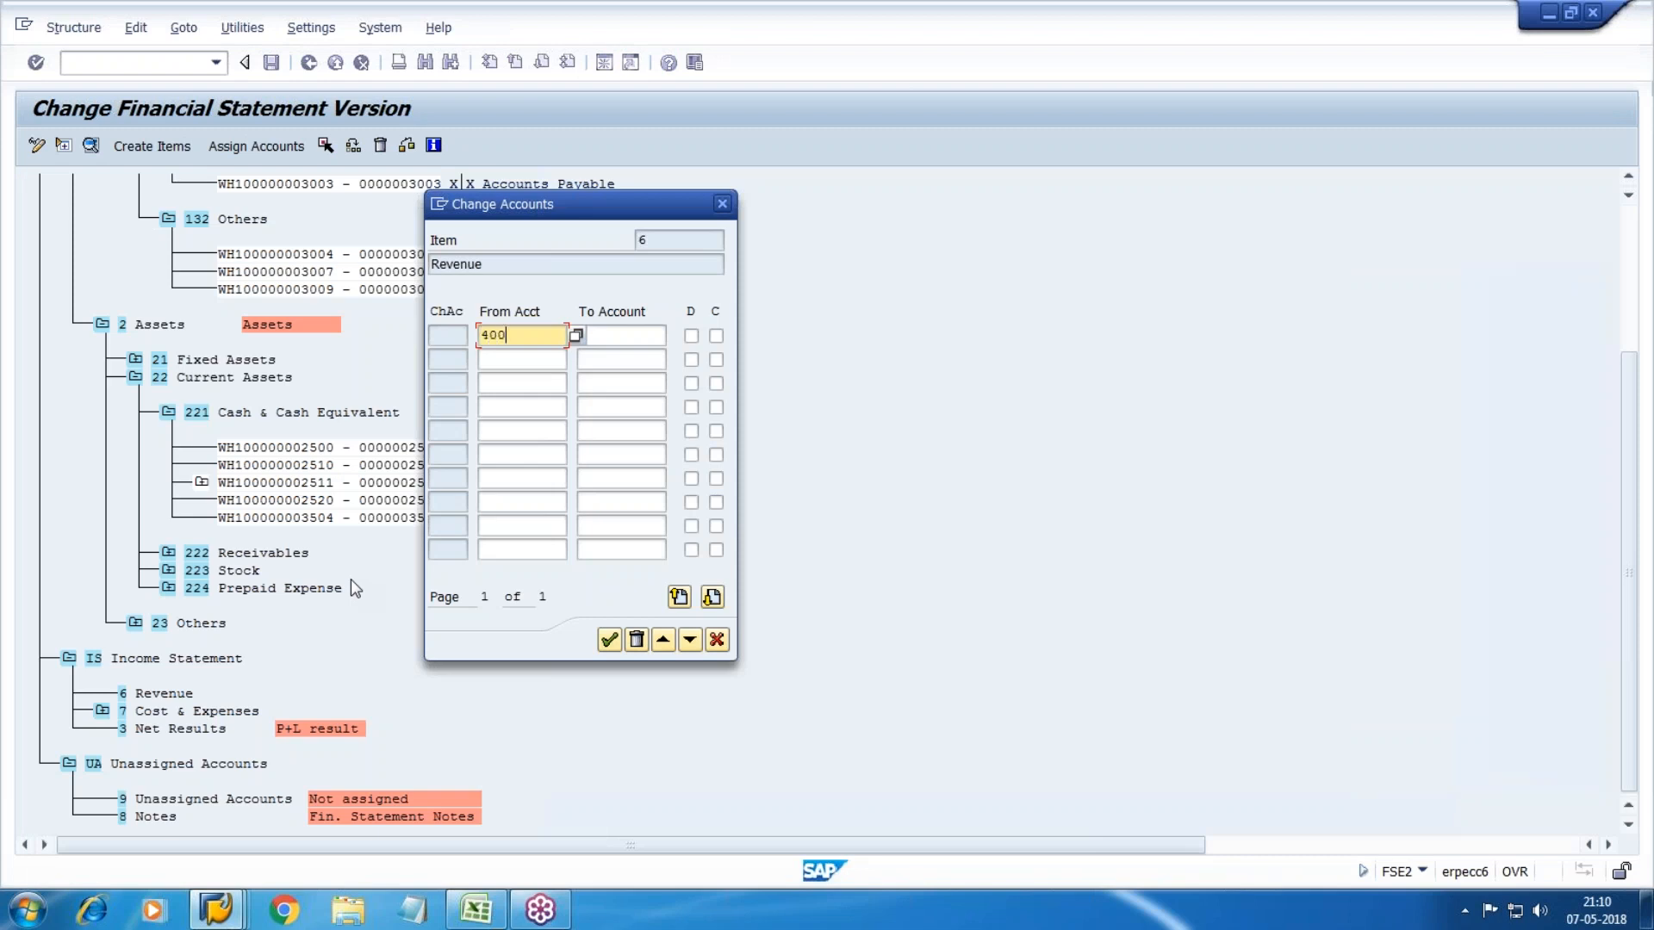
type("4000")
key("Tab")
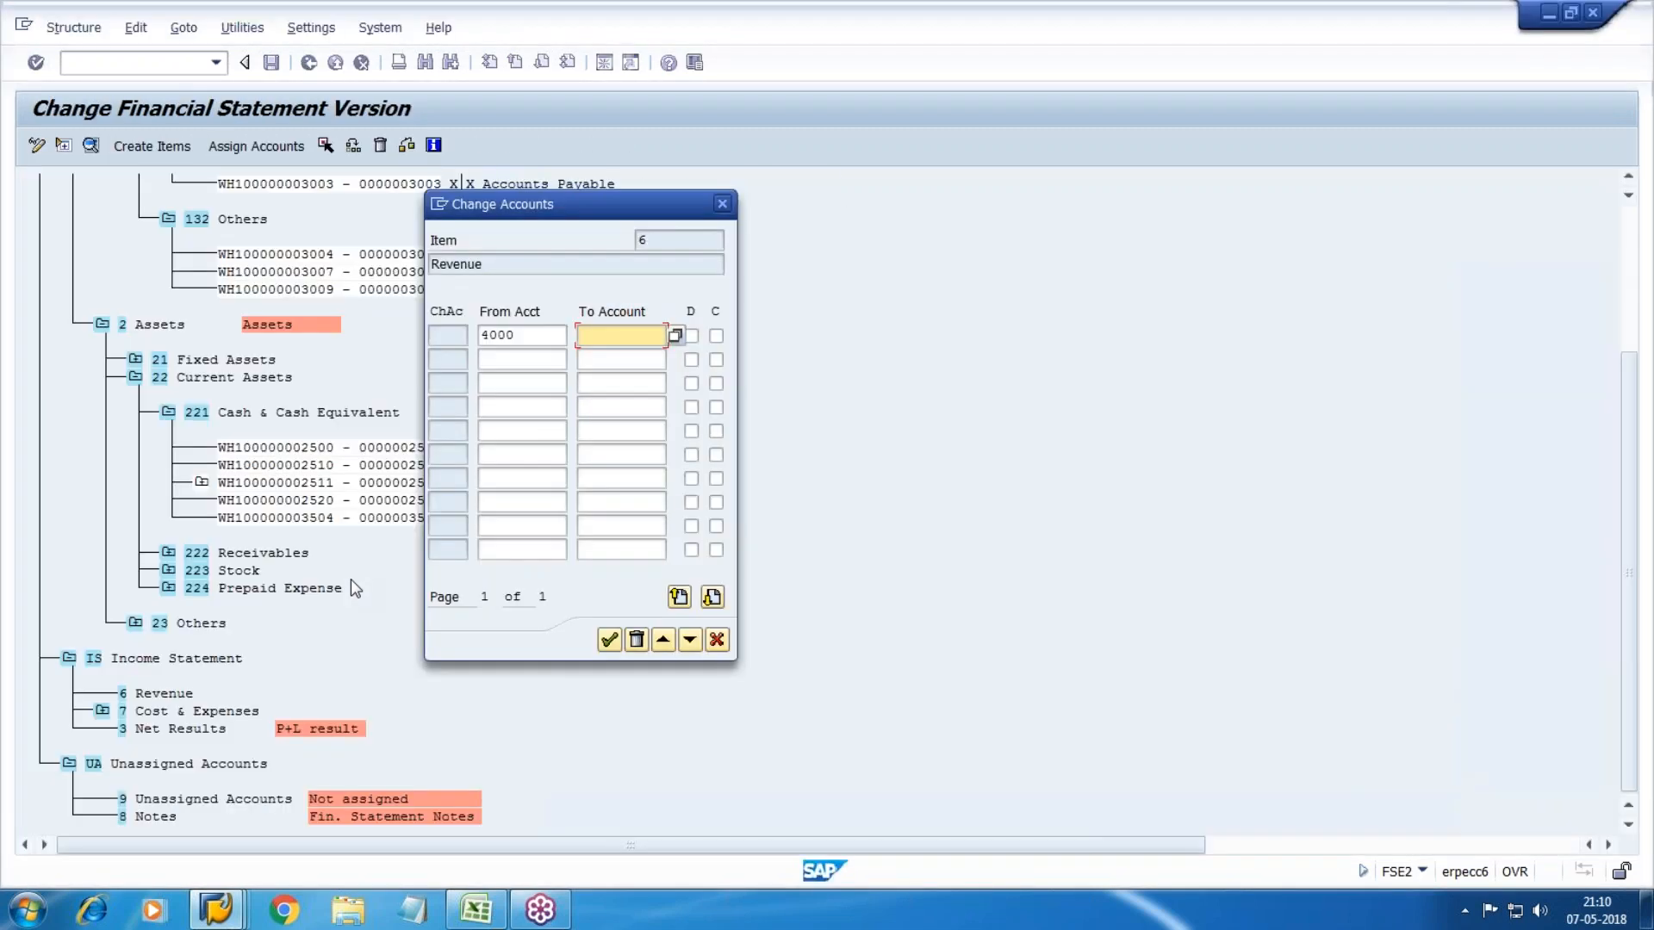
type("4006")
key("Tab")
key("Tab")
key("space")
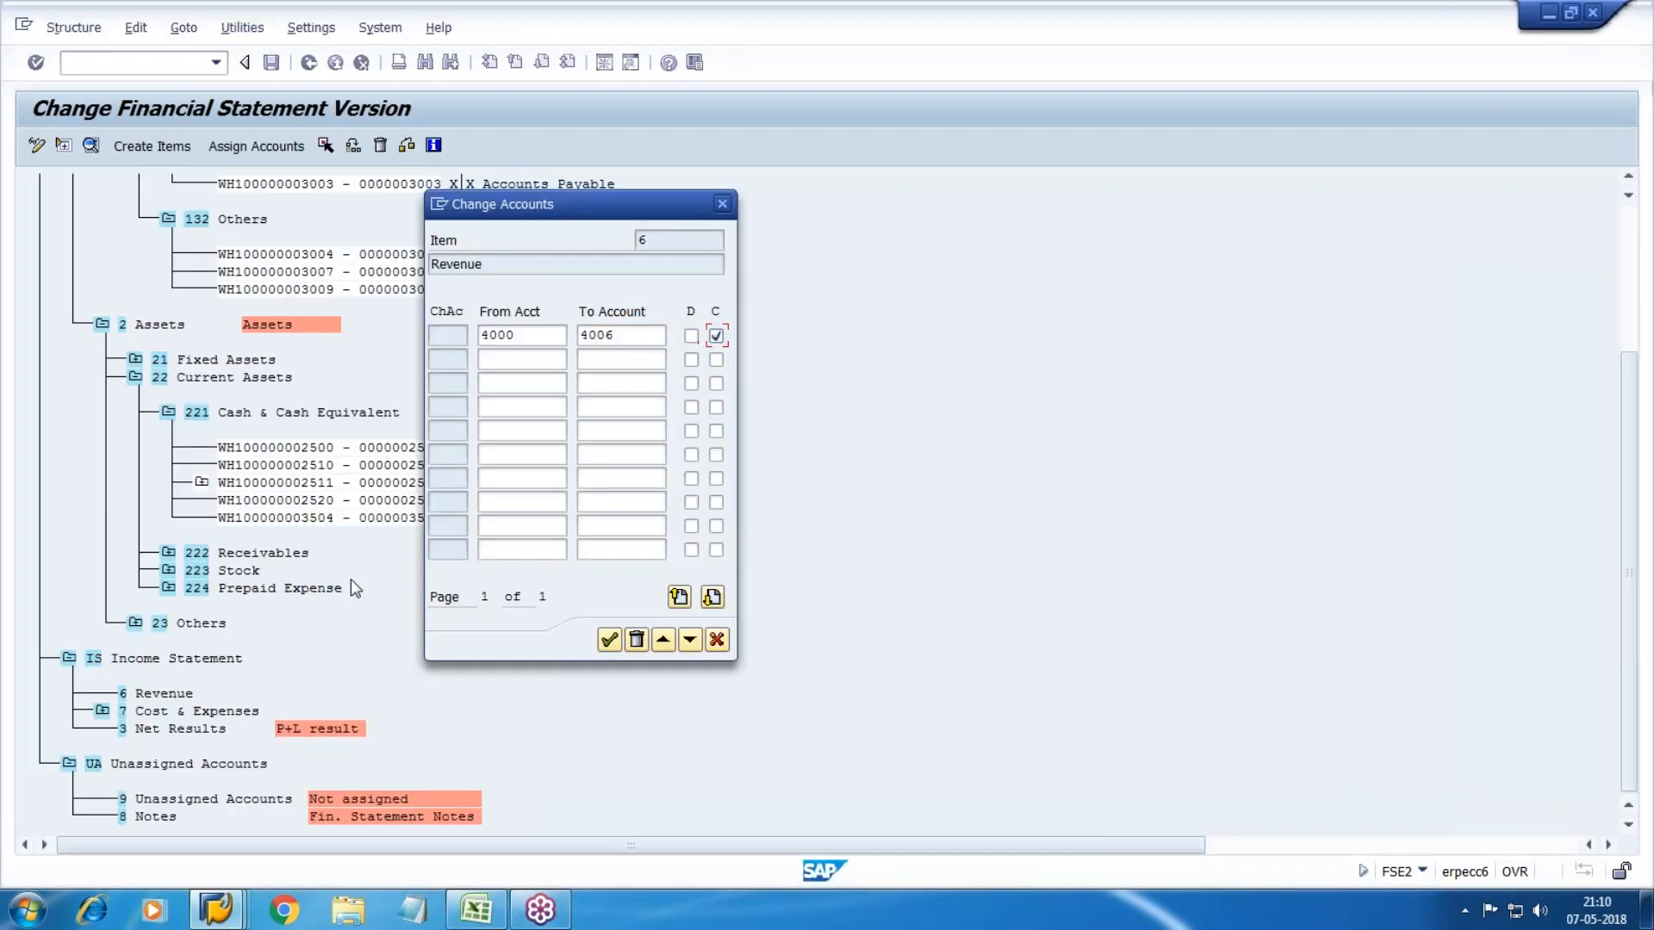
left_click(609, 641)
left_click(272, 62)
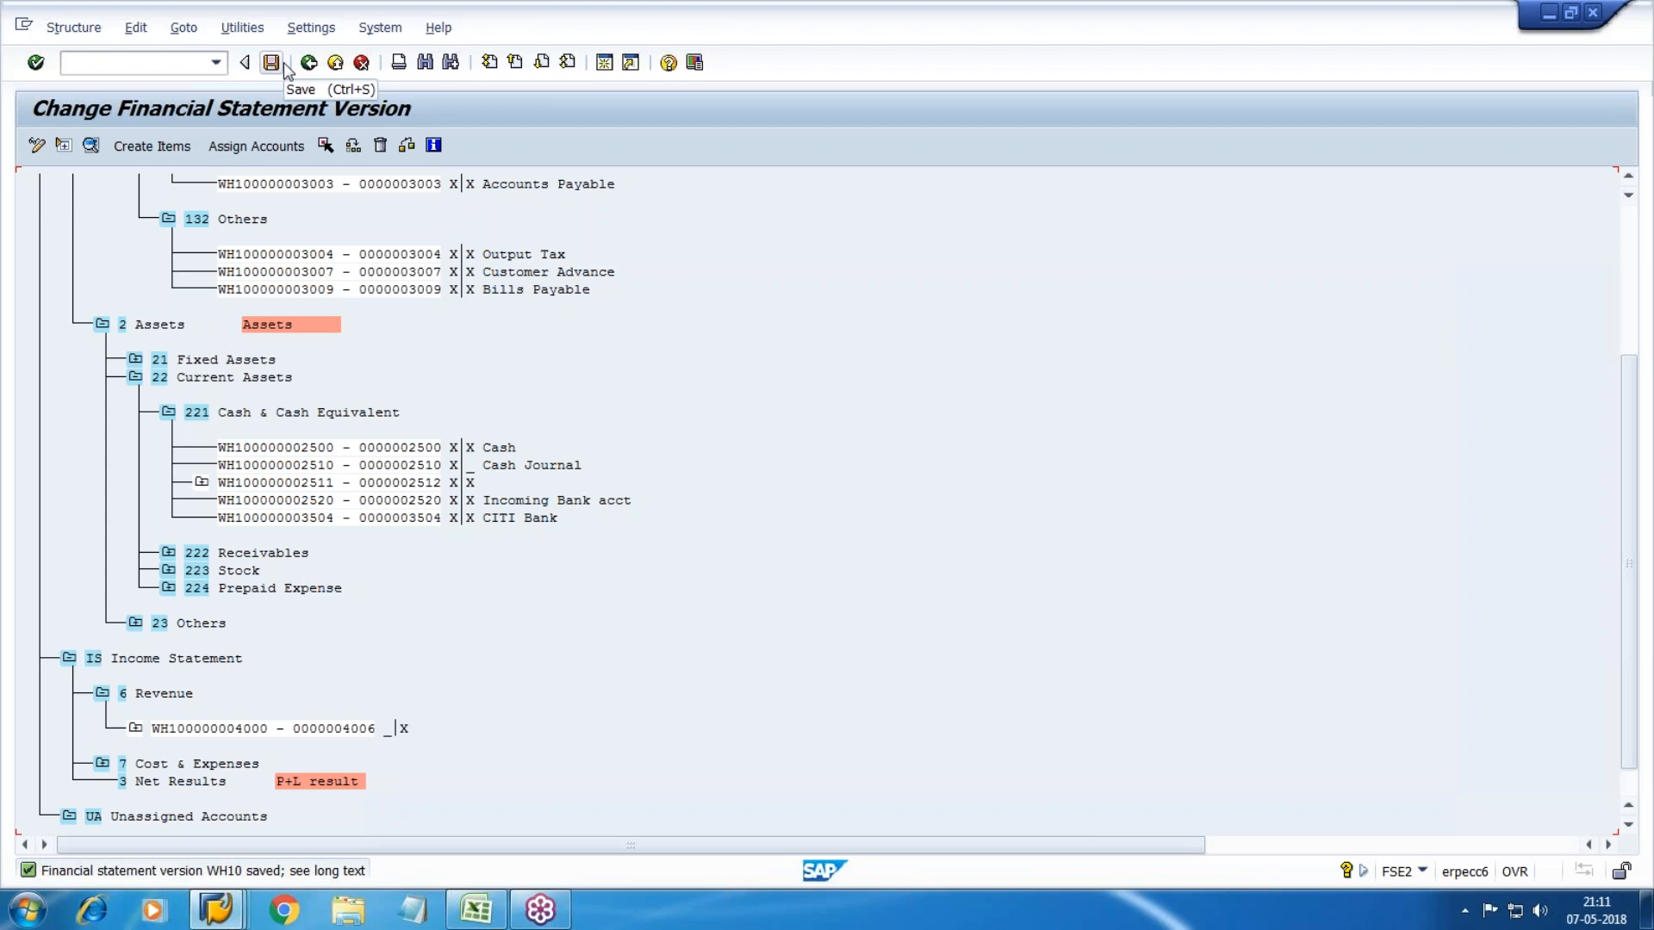
Step: Switch to the G/L account line item display session and return it to the SAP Easy Access menu
left_click(215, 909)
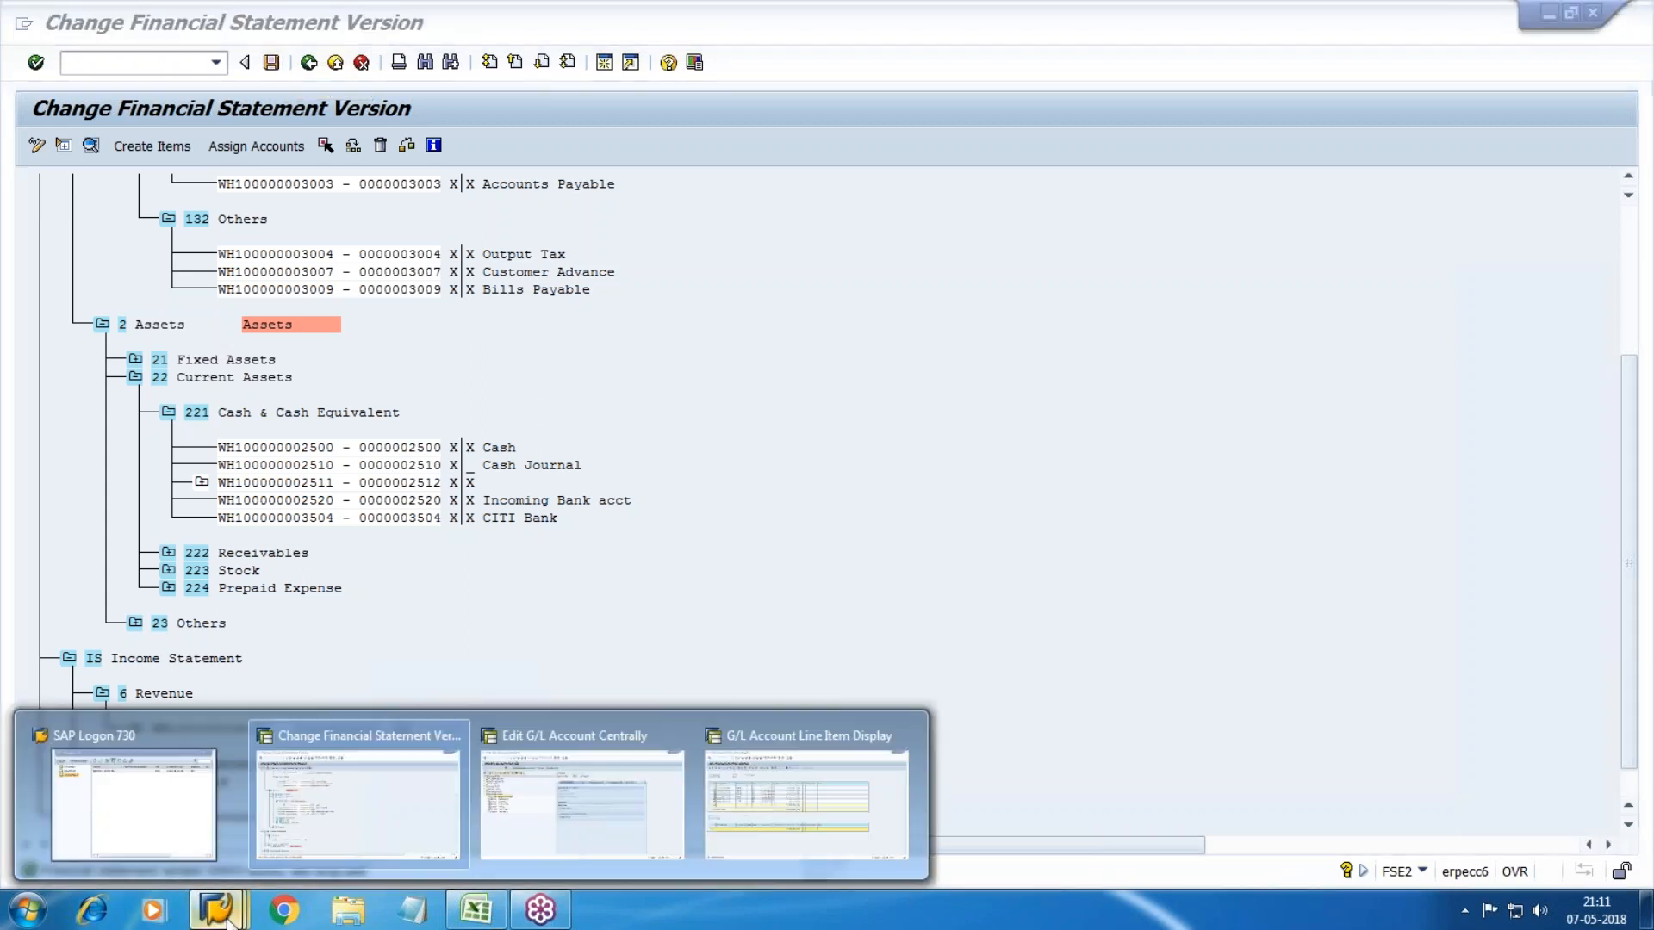
left_click(427, 810)
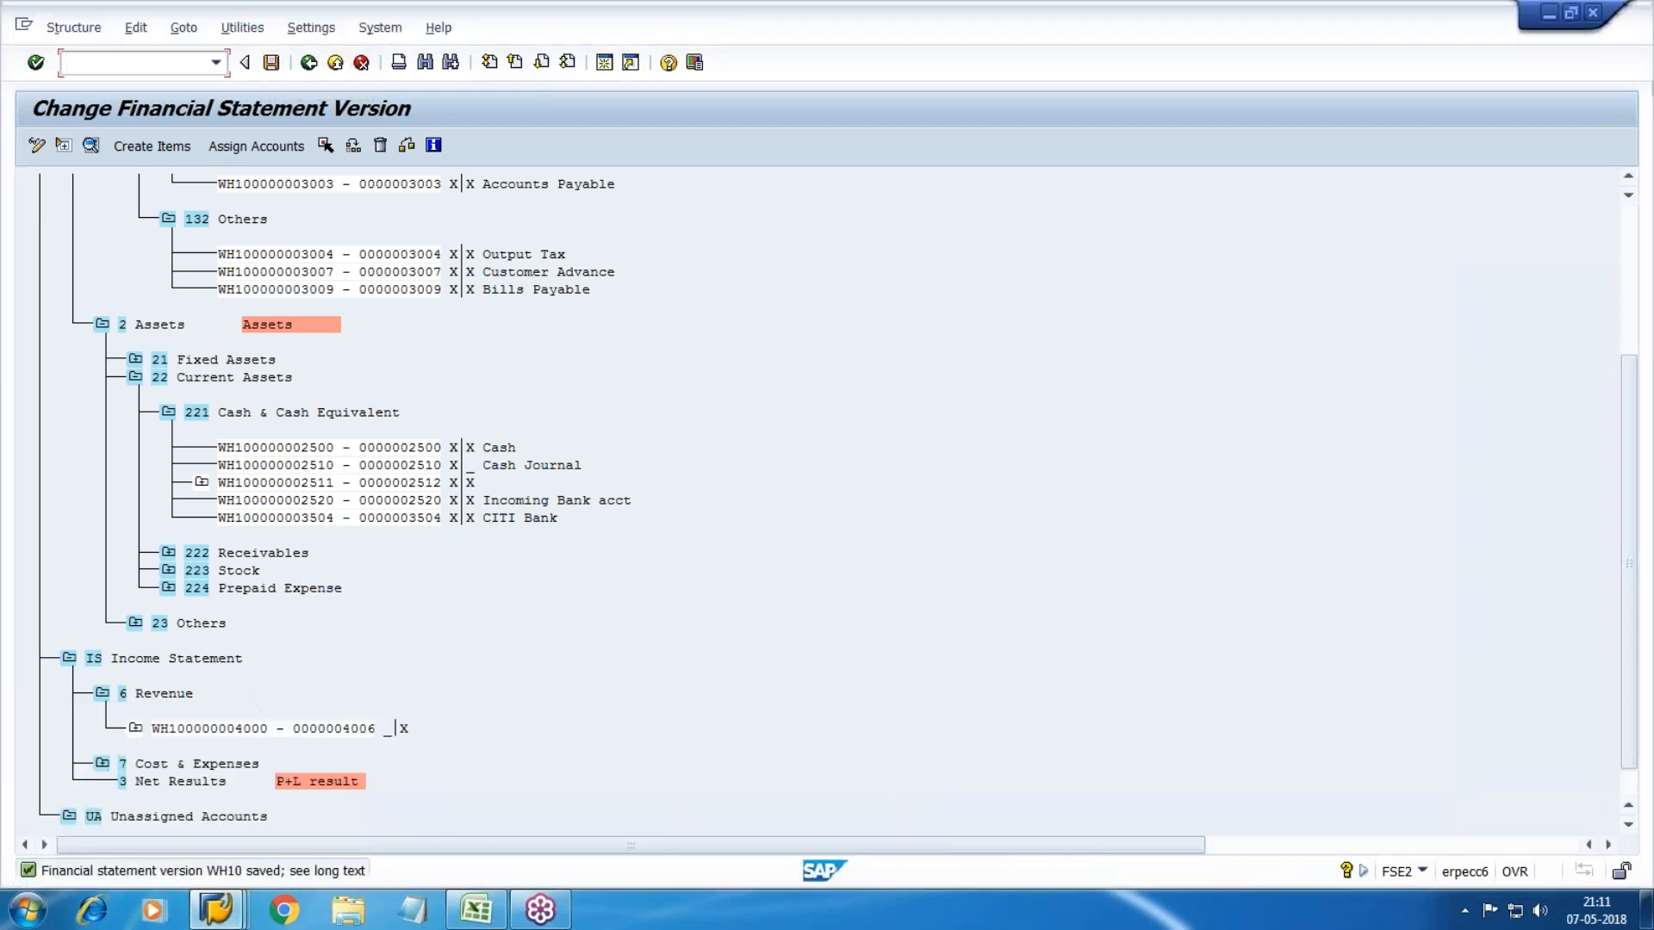
left_click(215, 910)
left_click(810, 793)
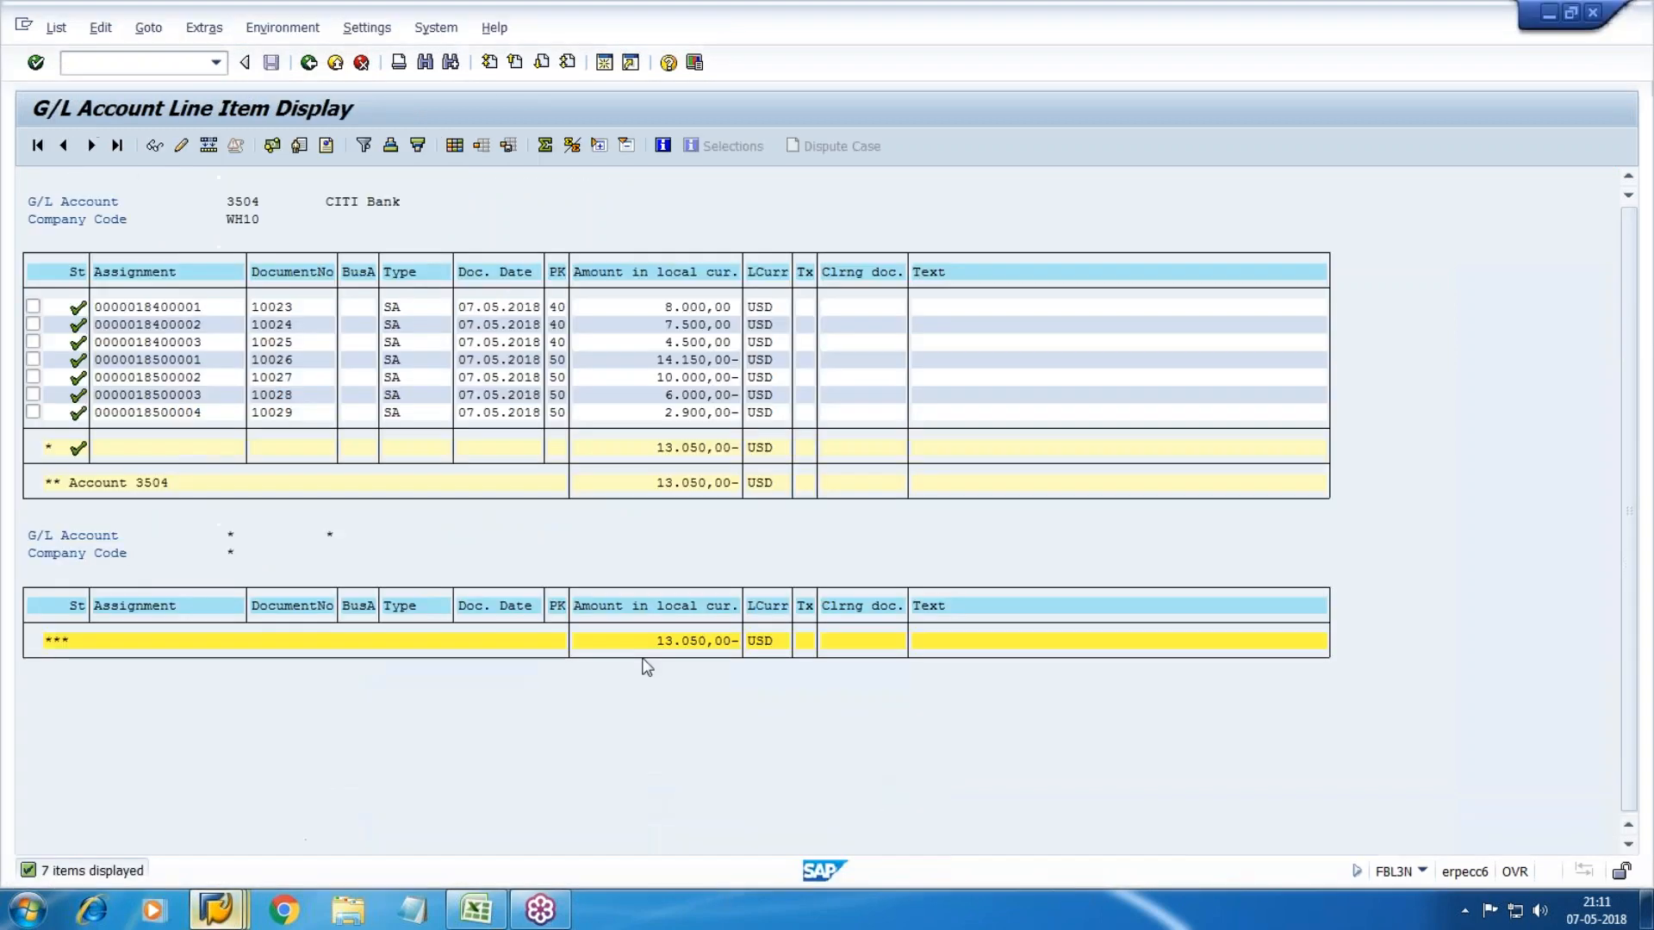
left_click(122, 64)
key("Return")
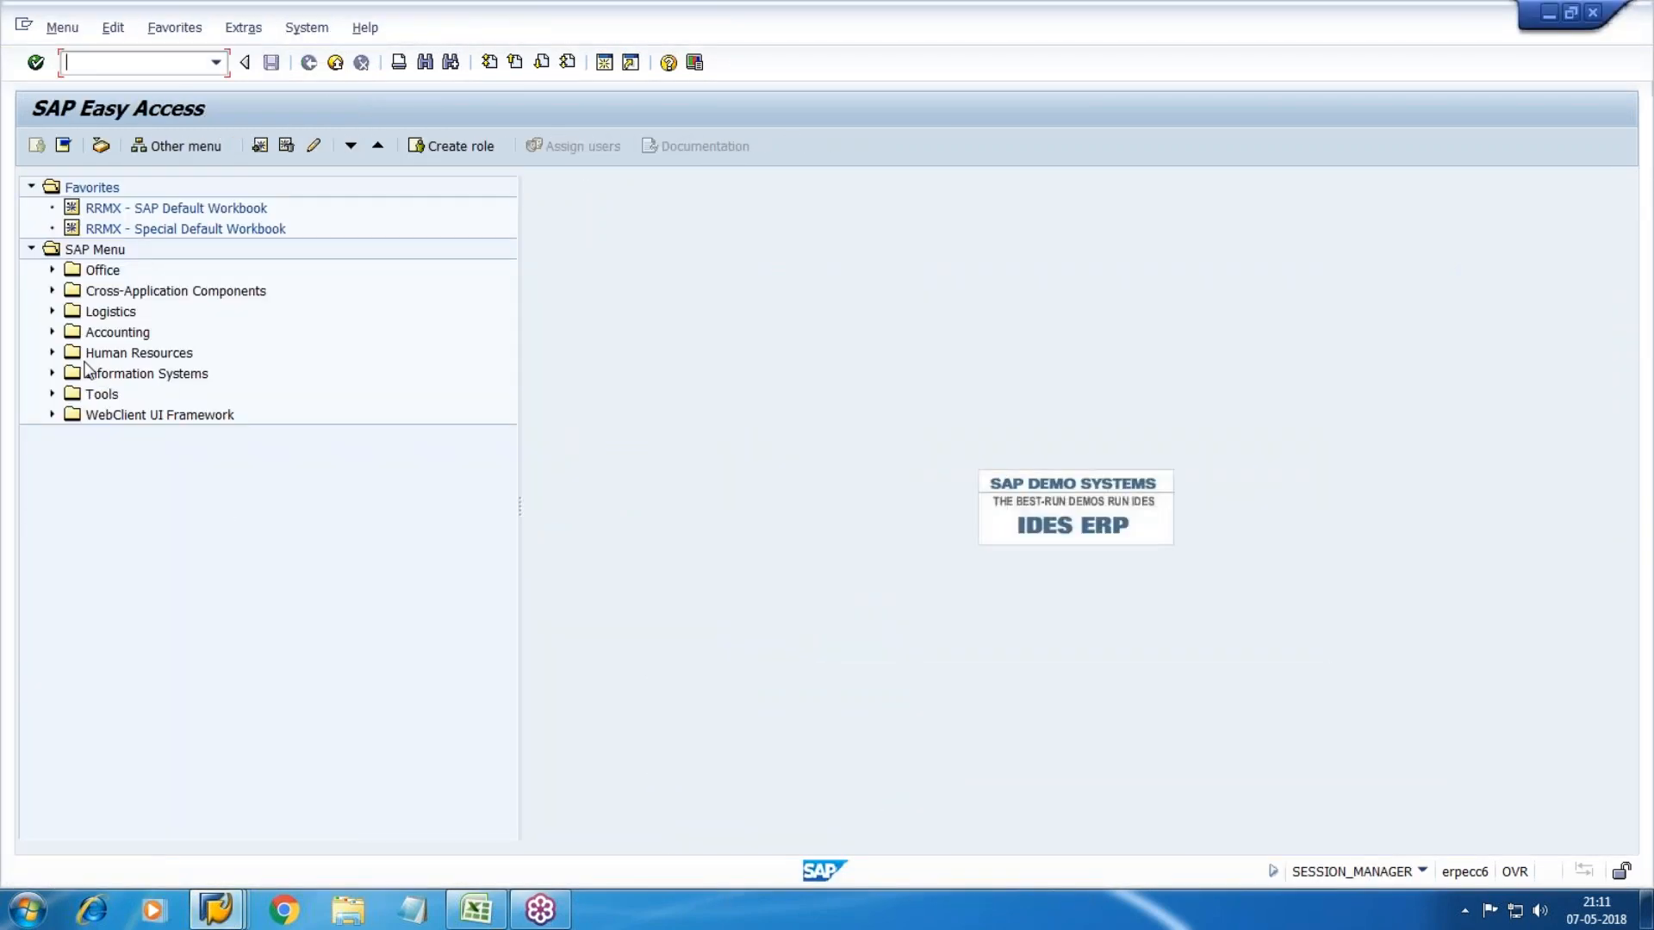
Step: Expand the SAP menu through Accounting, Financial Accounting and General Ledger down to the contents of Information System
left_click(51, 332)
left_click(72, 352)
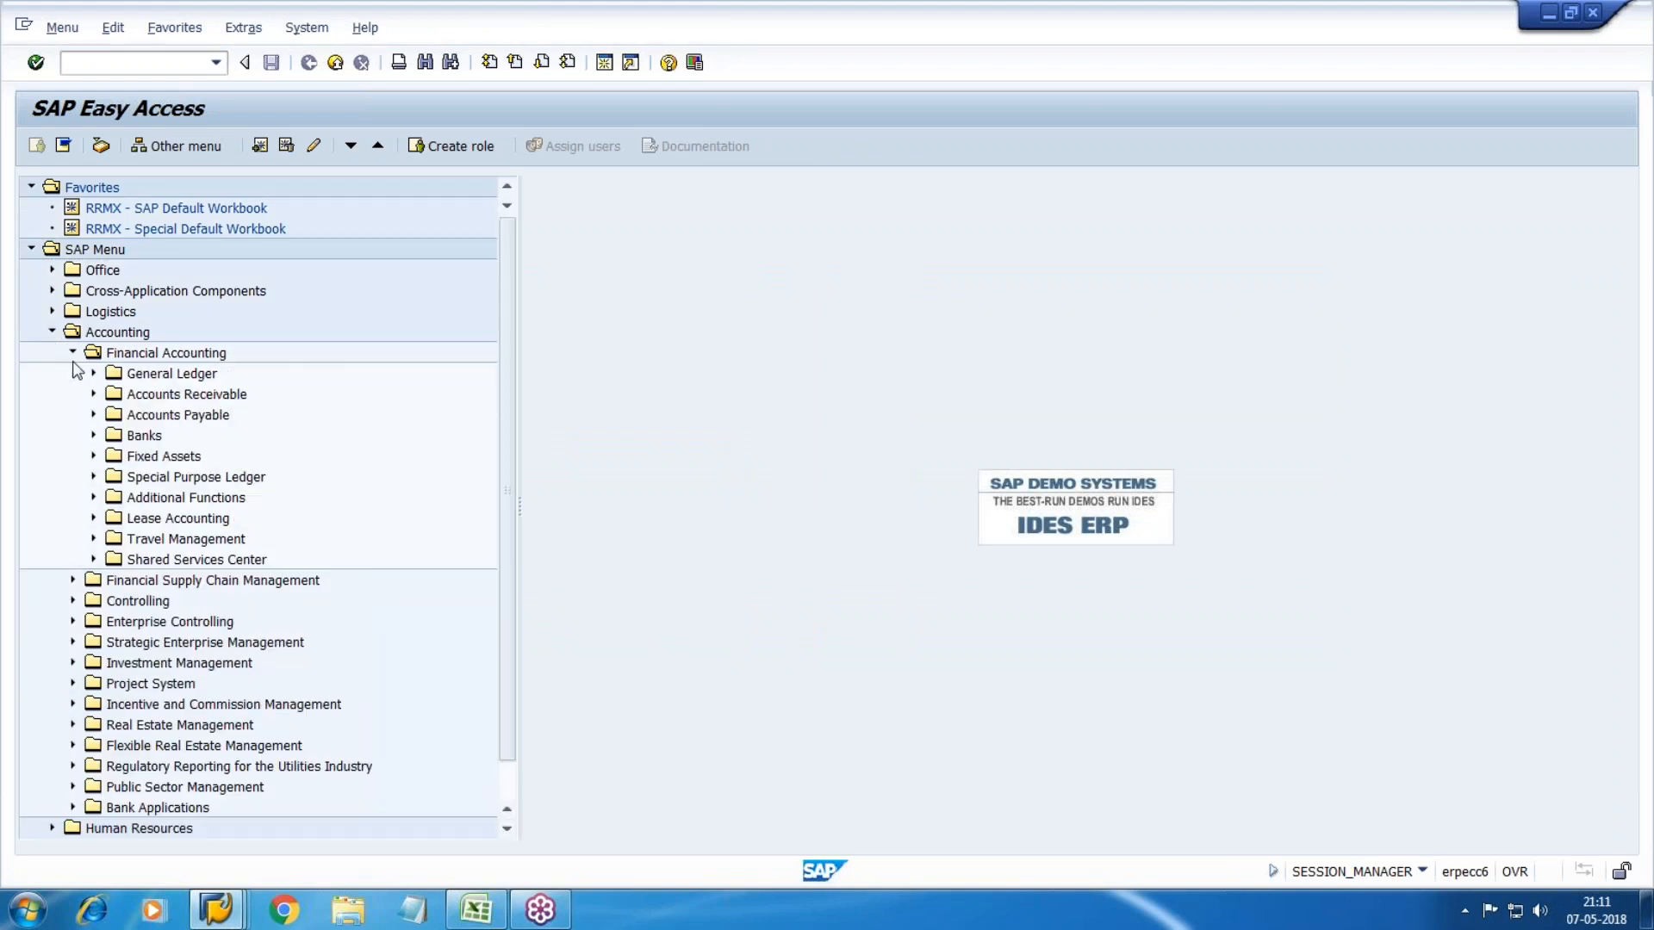
left_click(92, 373)
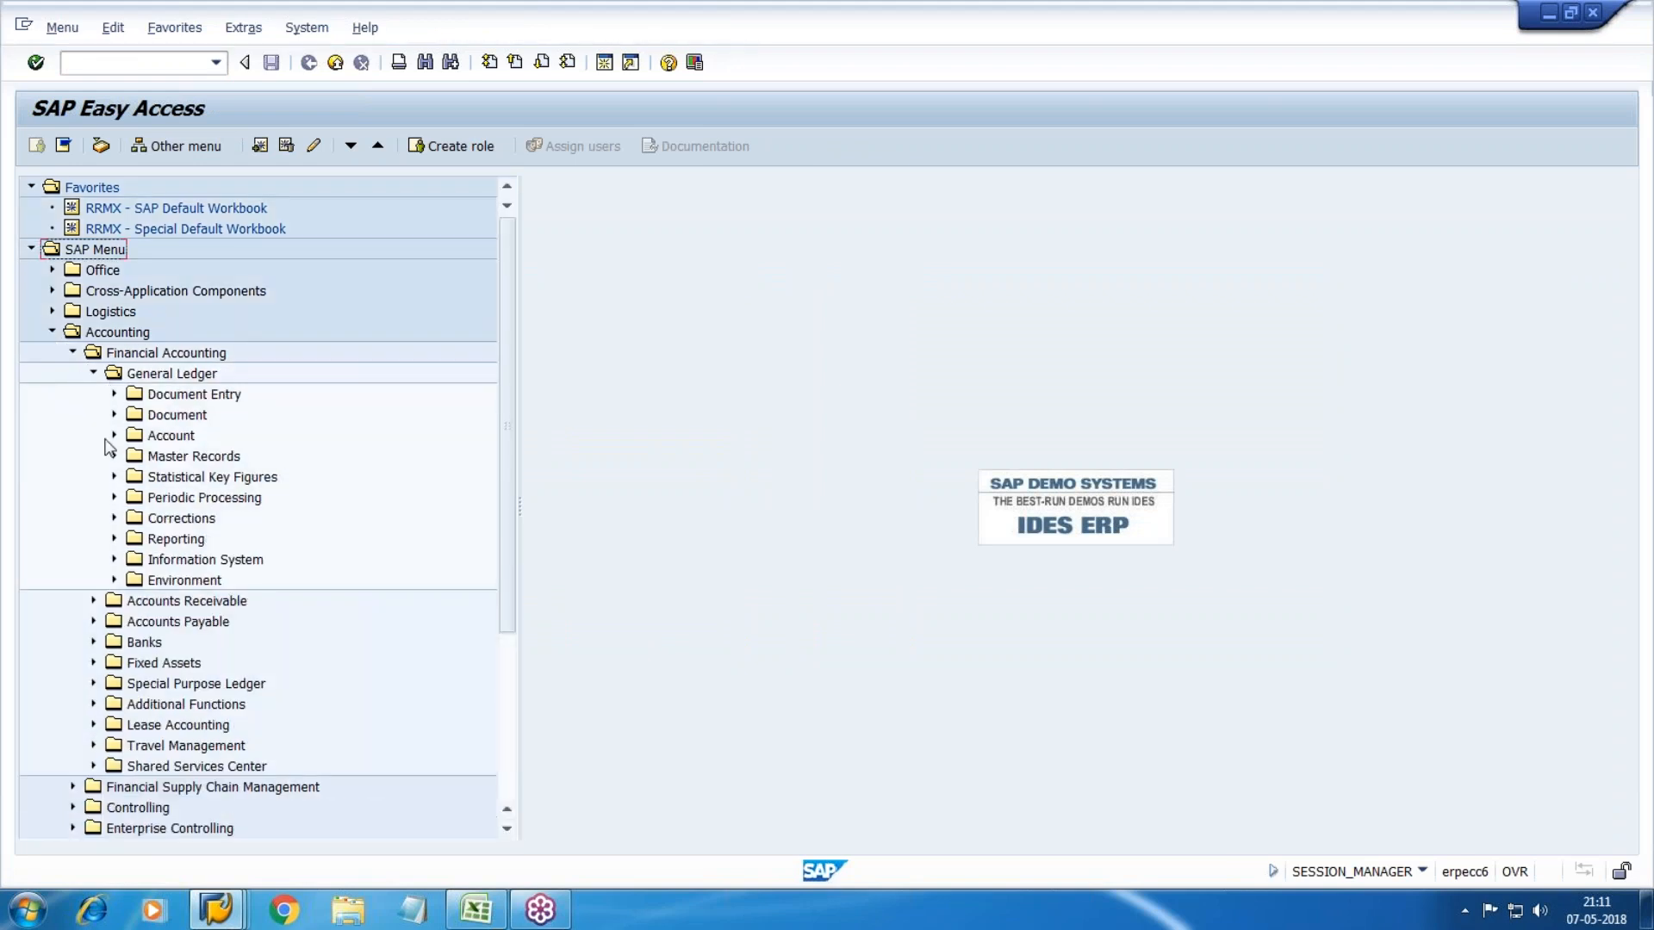
left_click(113, 559)
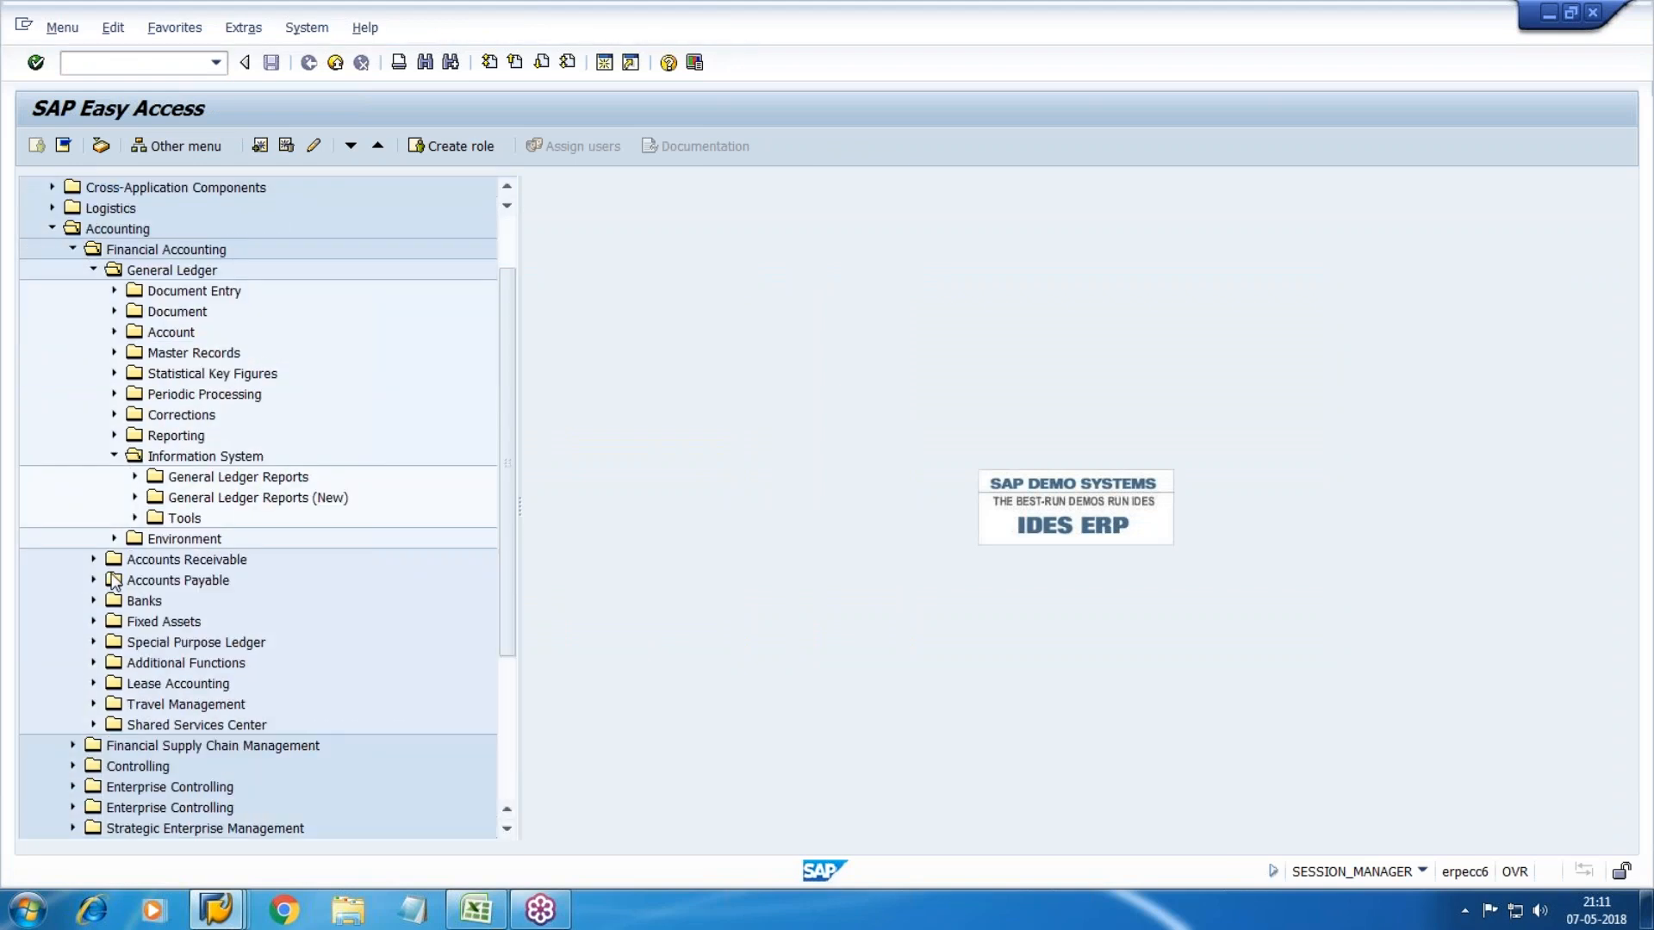
left_click(135, 497)
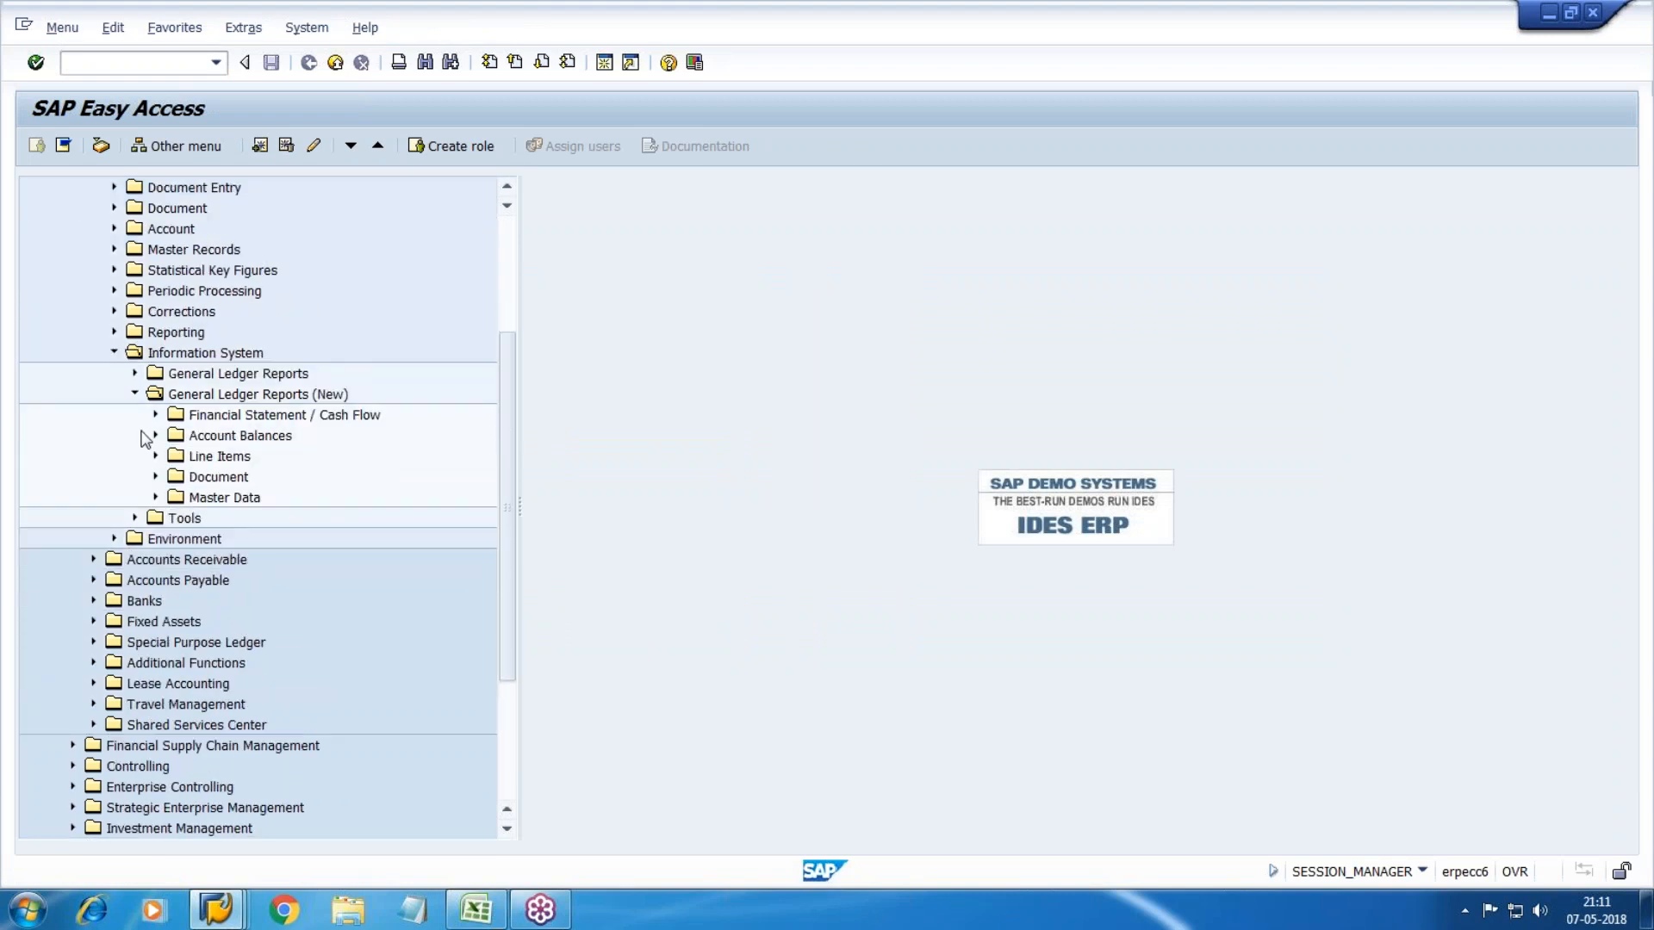
left_click(155, 435)
left_click(175, 457)
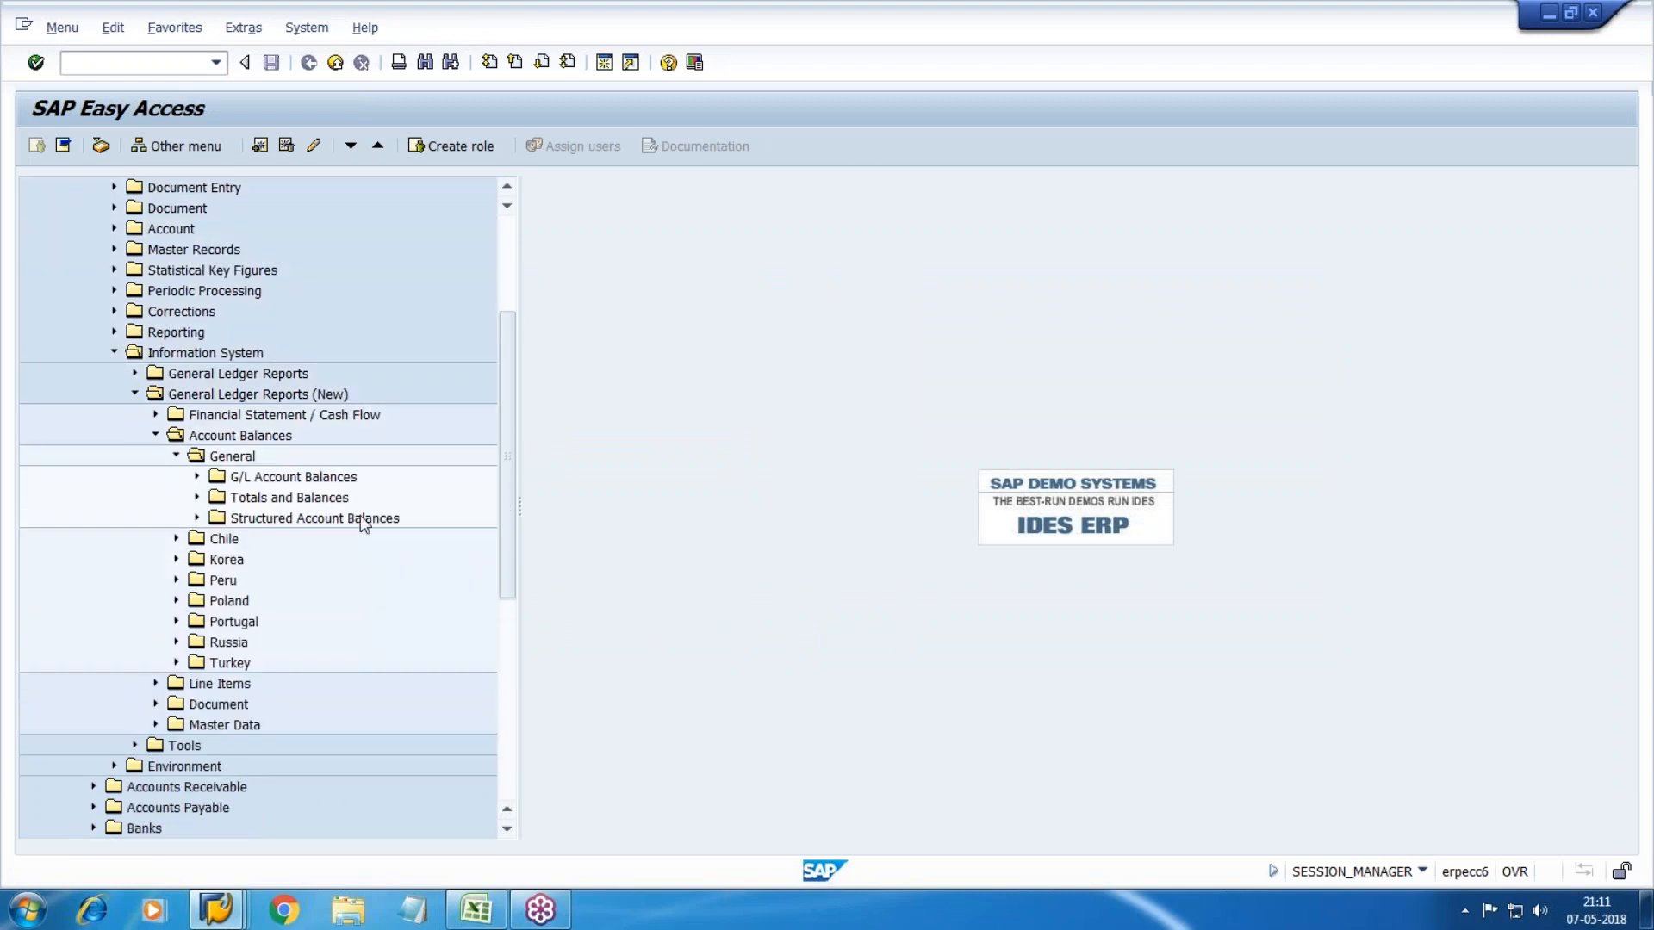
left_click(196, 497)
double_click(383, 519)
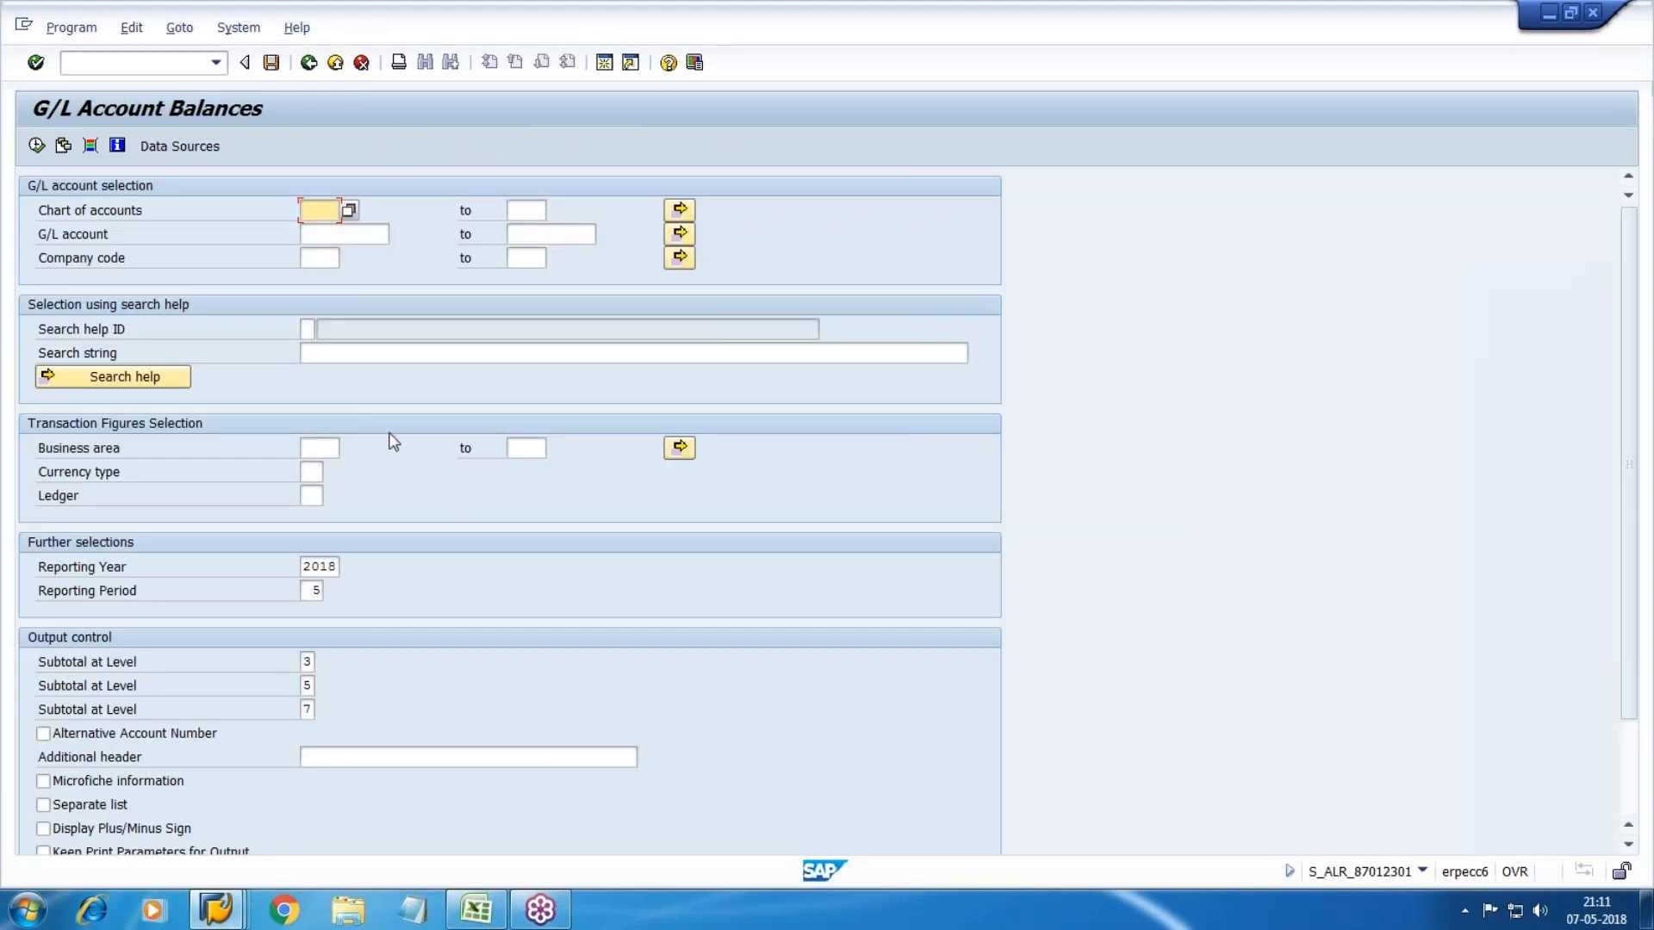
type("wh10")
key("Tab")
key("Tab")
type("wh")
key("Tab")
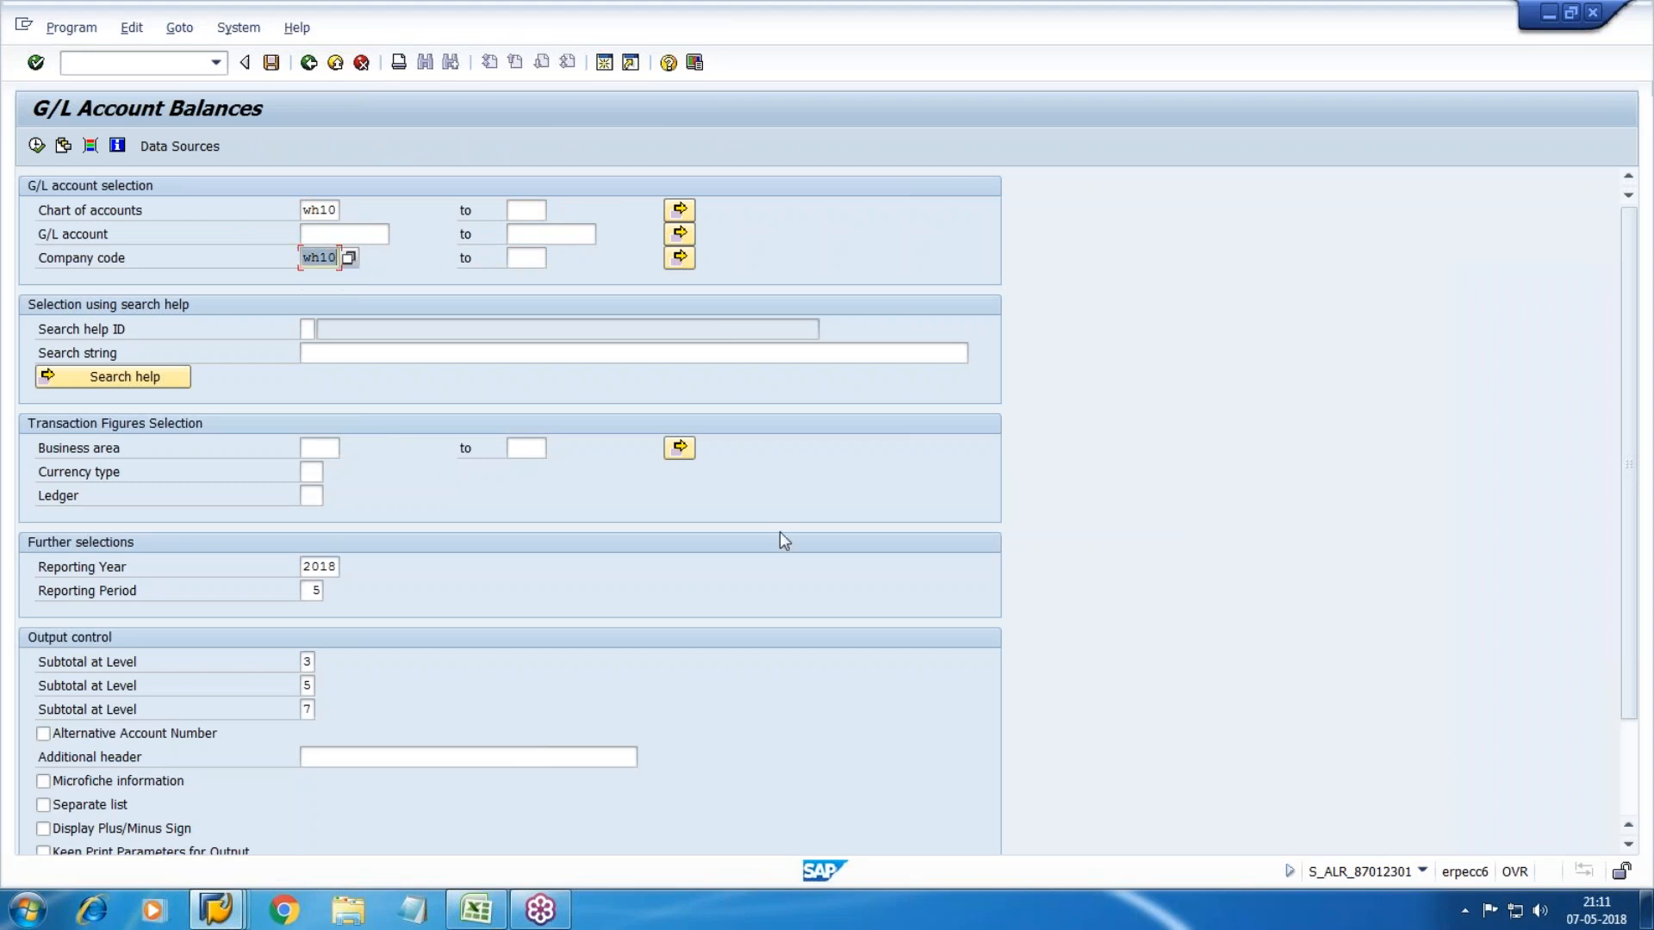
left_click(337, 64)
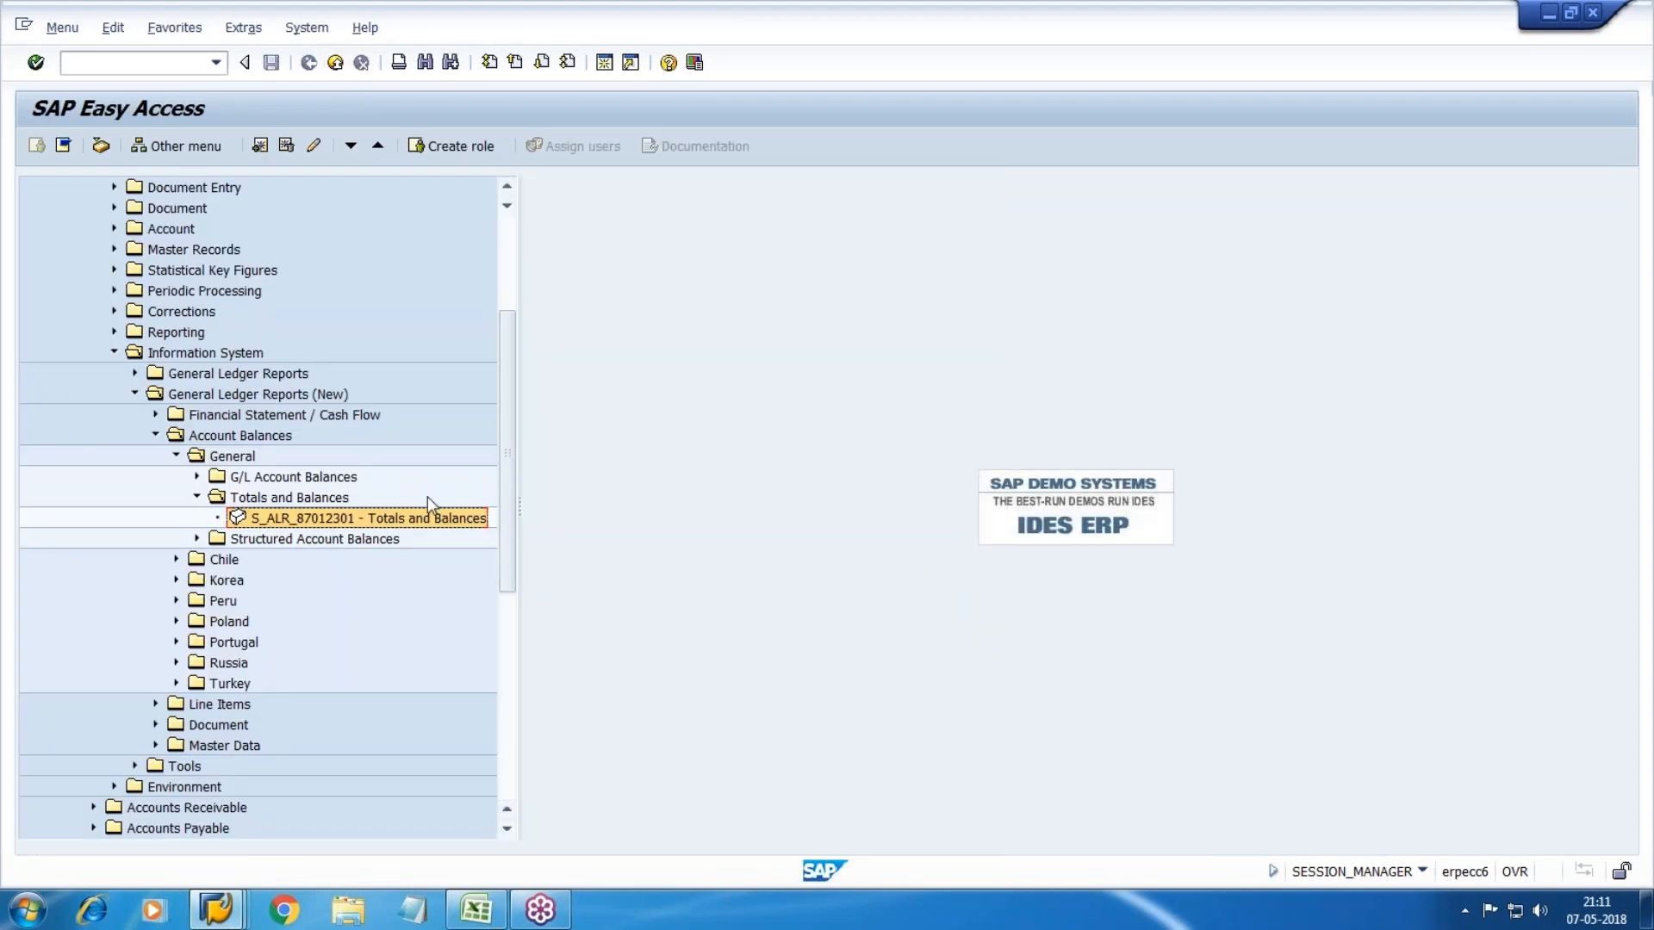
left_click(196, 497)
left_click(175, 456)
left_click(155, 435)
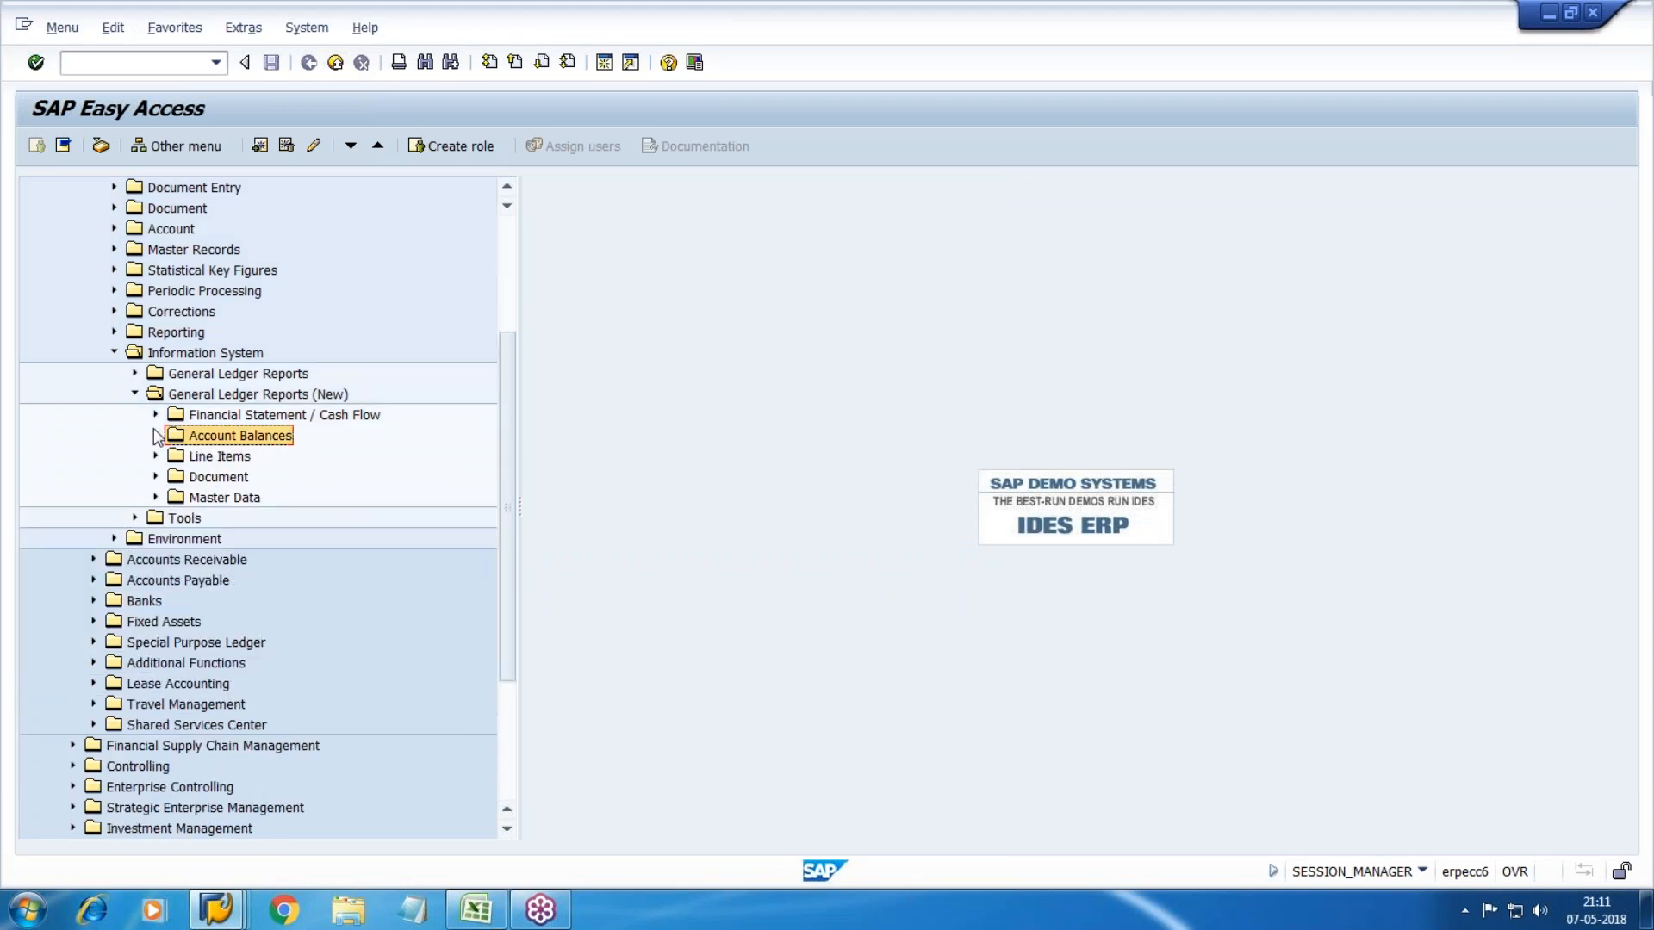
left_click(135, 394)
Step: Open the Totals and Balances report from the general account balances under General Ledger Reports
left_click(134, 373)
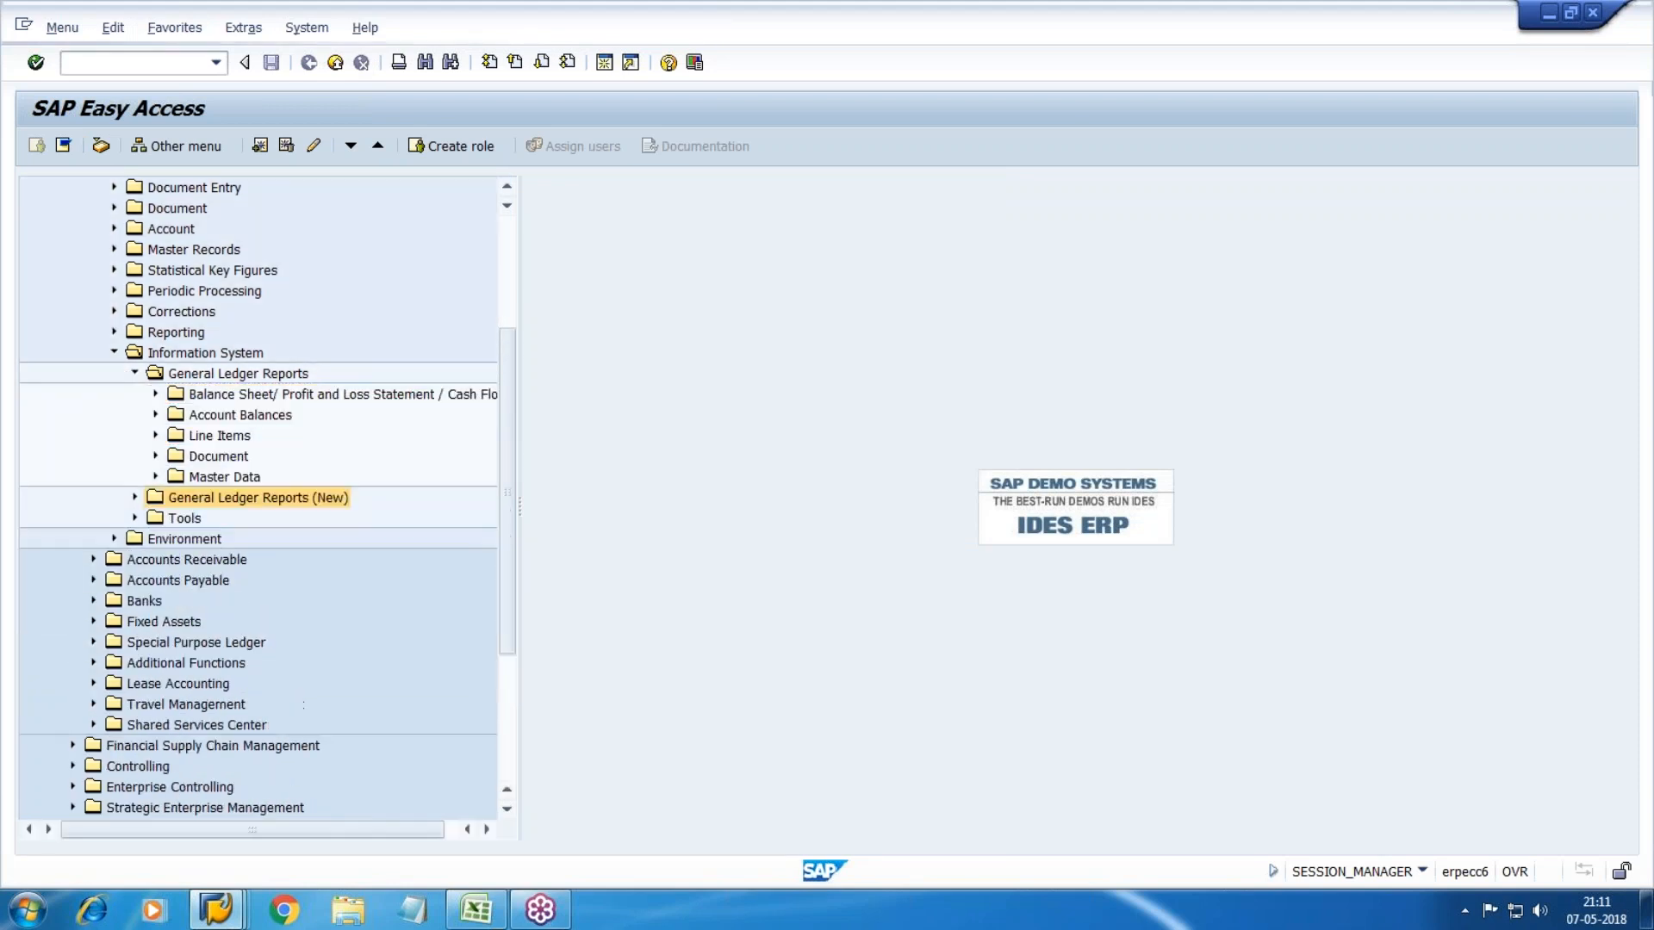
left_click(240, 417)
left_click(155, 414)
left_click(175, 435)
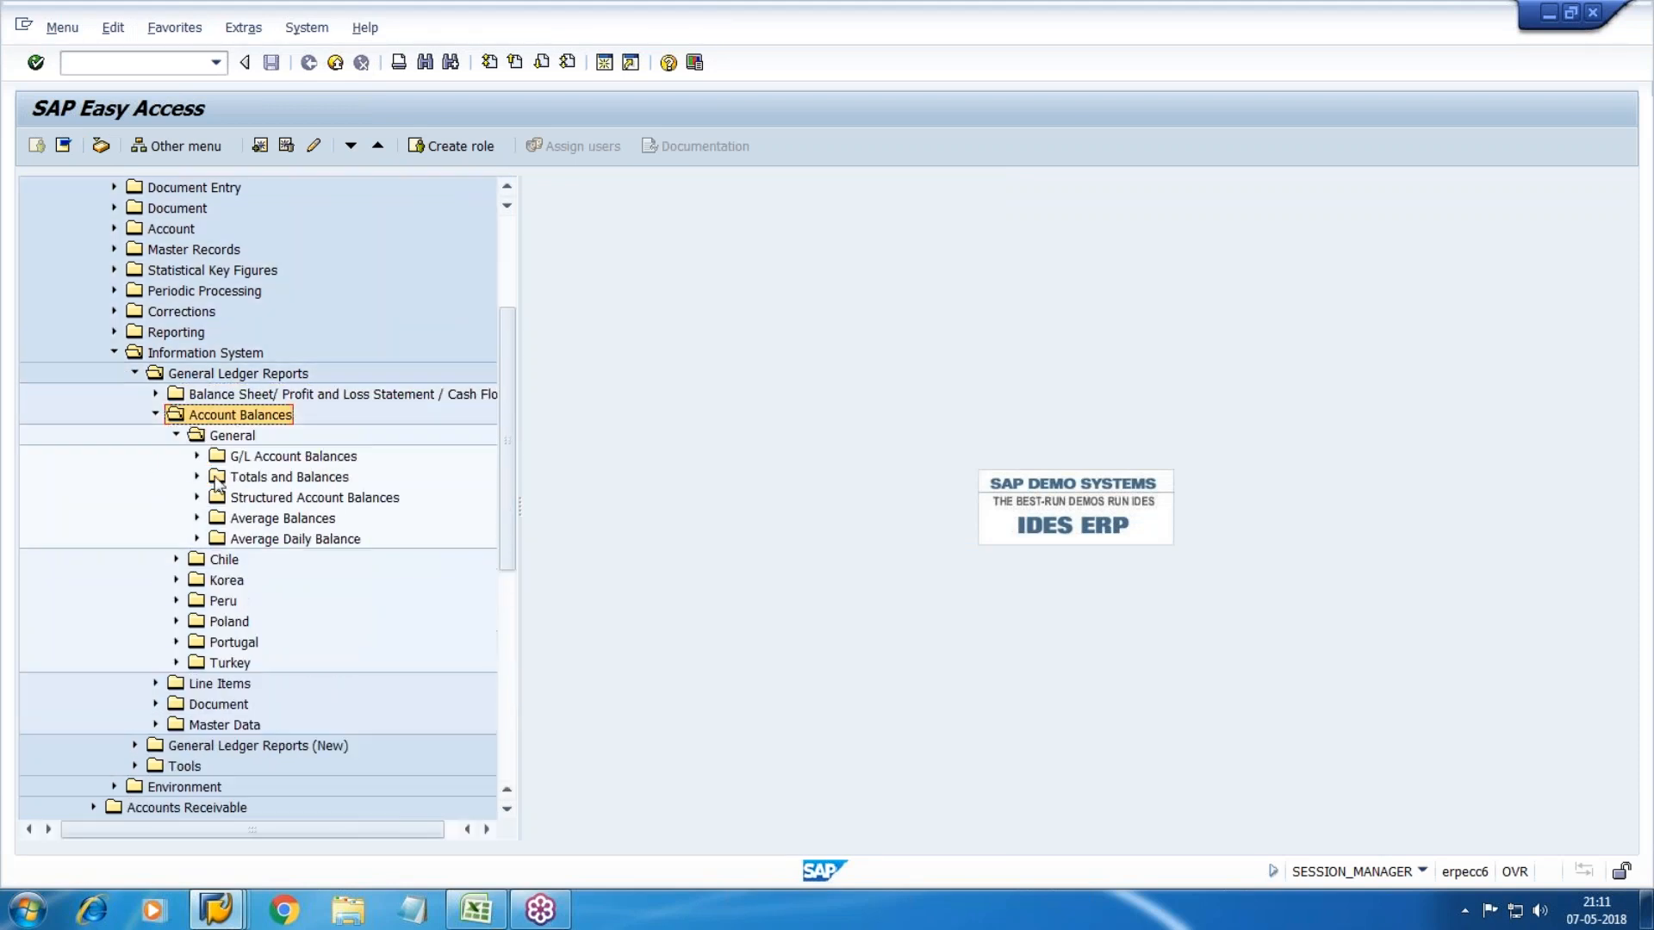
left_click(259, 479)
left_click(197, 477)
double_click(390, 498)
Step: Run the G/L Account Balances report for chart of accounts WH10 and company code WH10 and examine its totals
type("wh10")
key("Tab")
key("Tab")
key("Tab")
key("Tab")
key("Tab")
key("Tab")
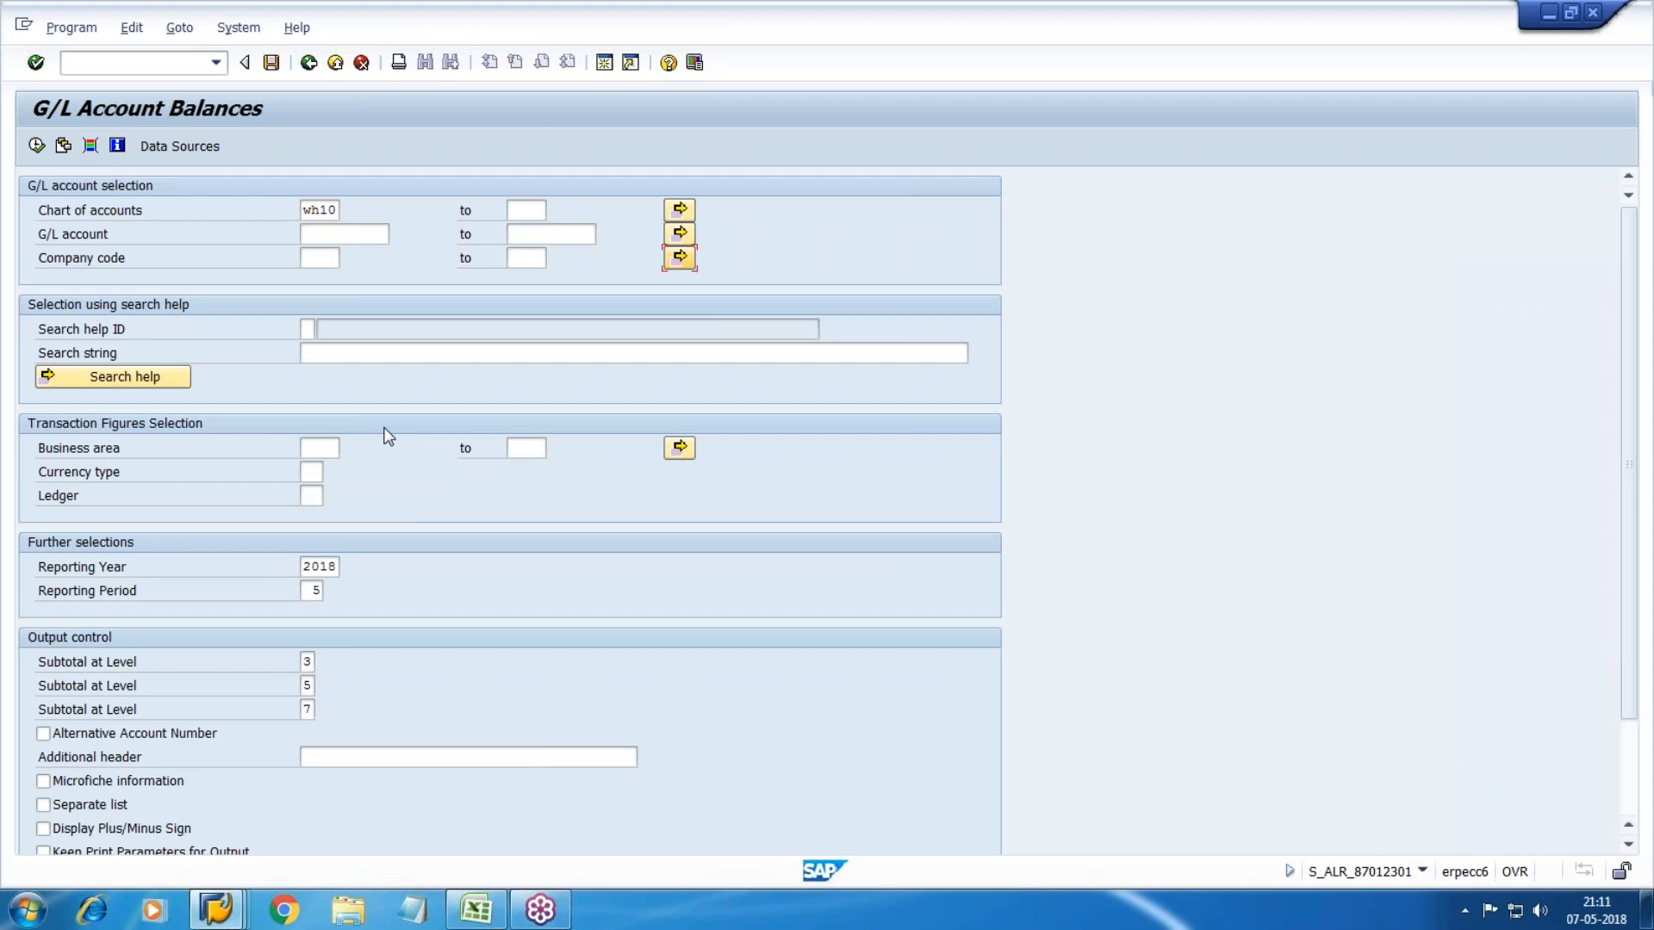
key("shift+Tab")
key("shift+Tab")
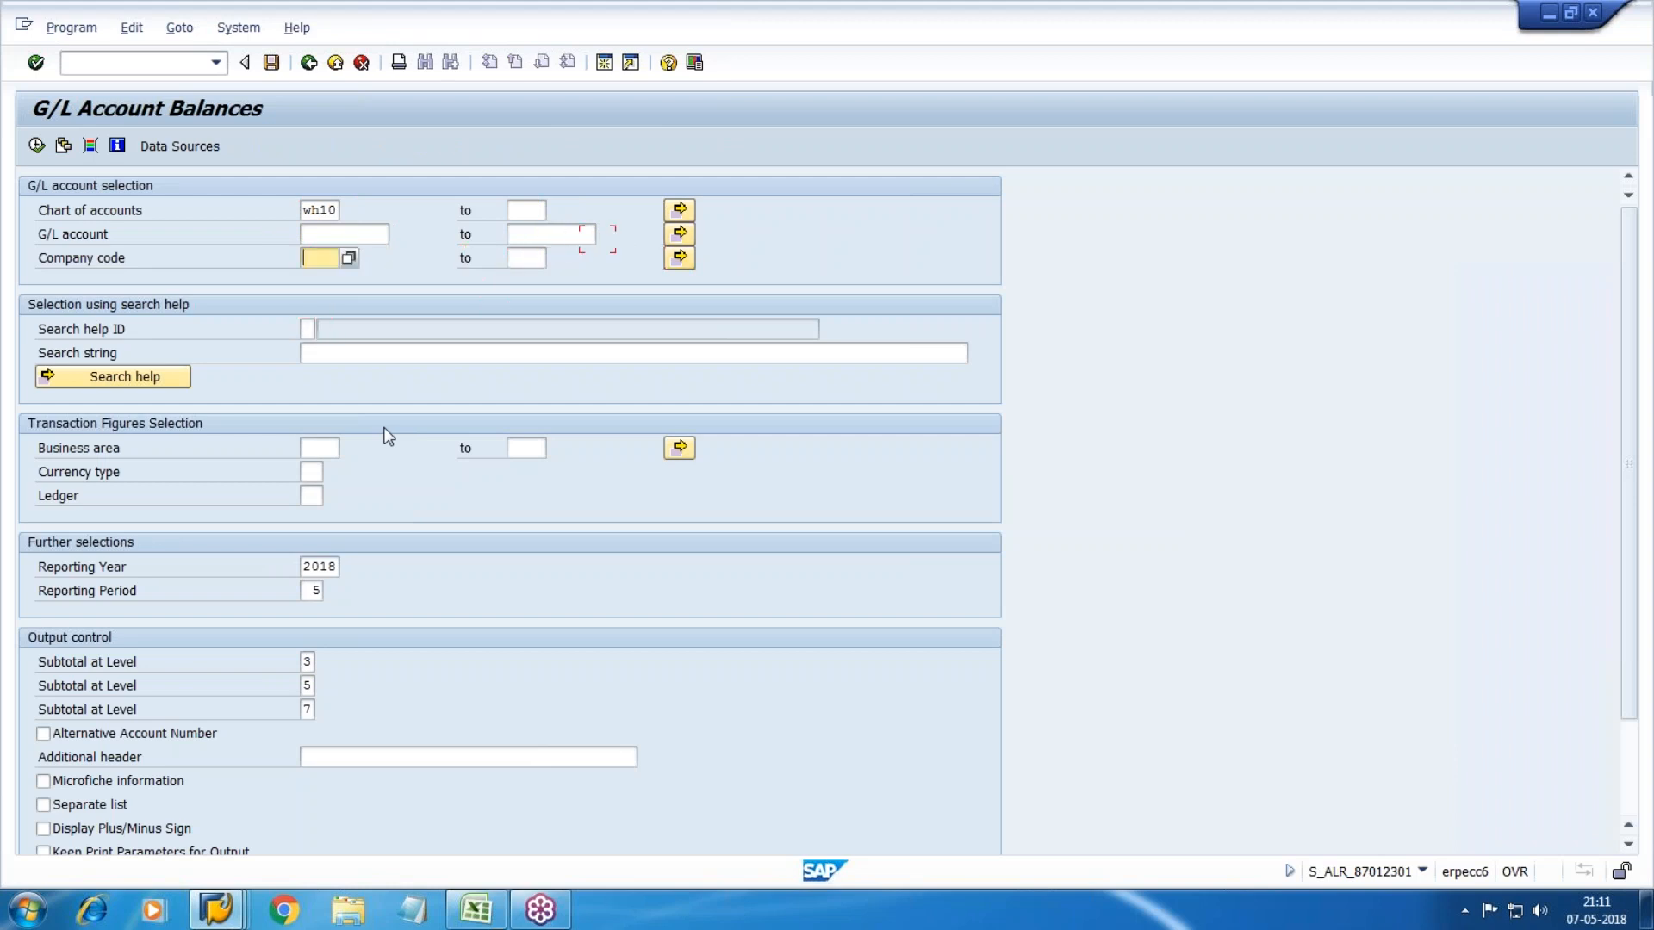
type("wh")
left_click(40, 146)
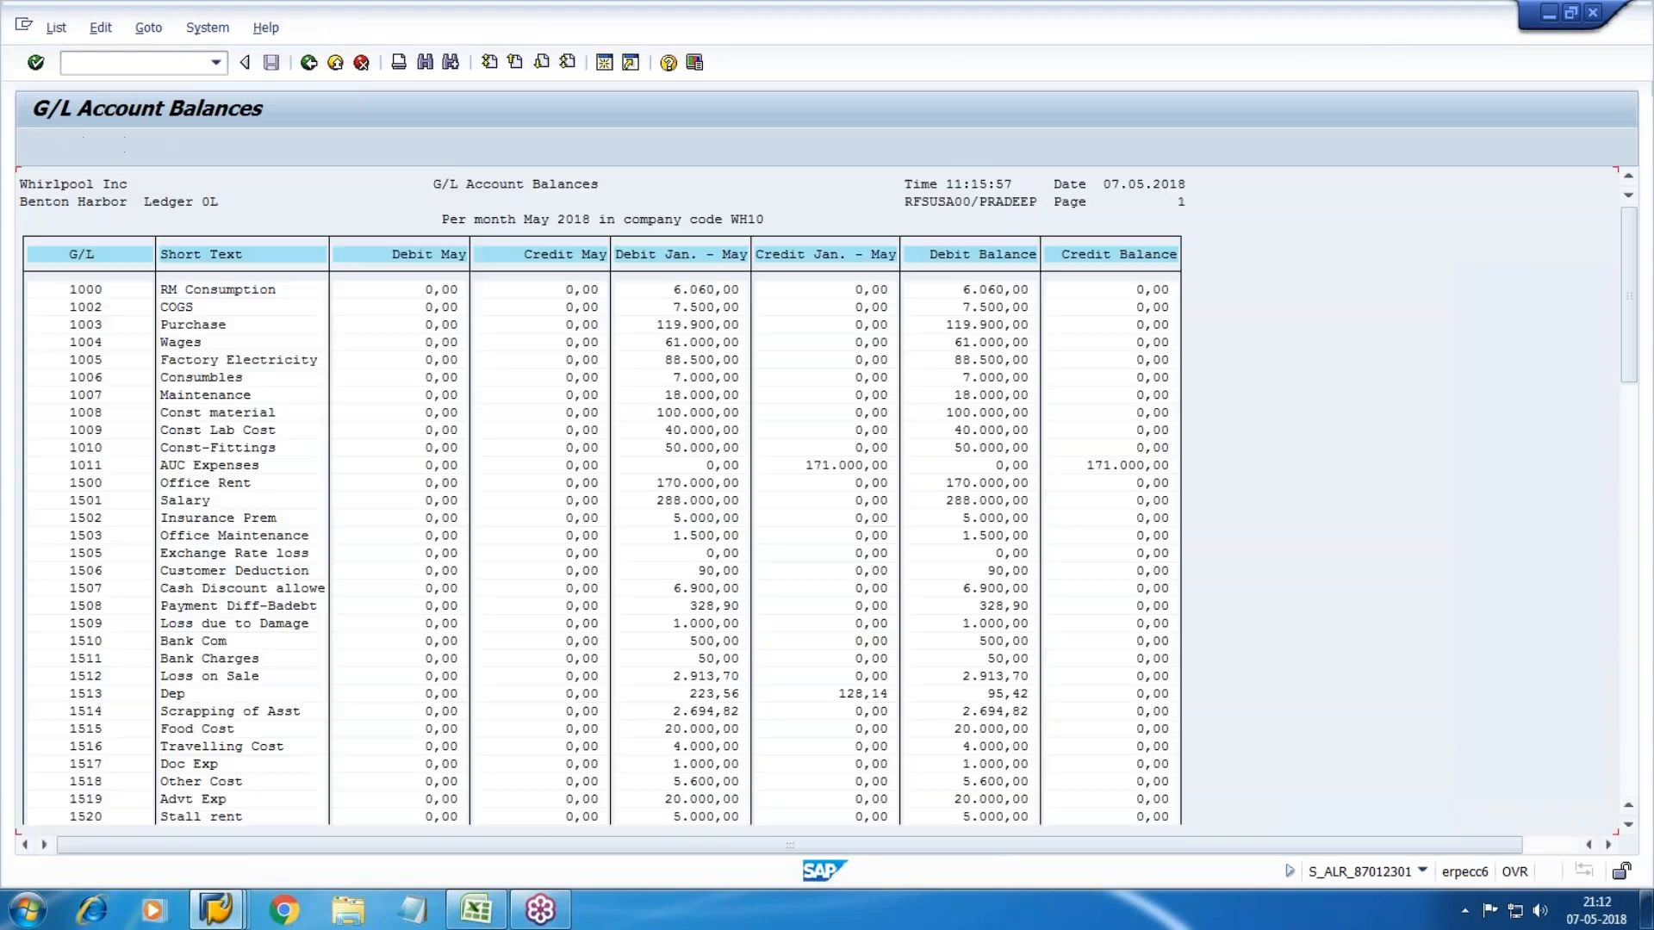
left_click_drag(1644, 357, 1645, 805)
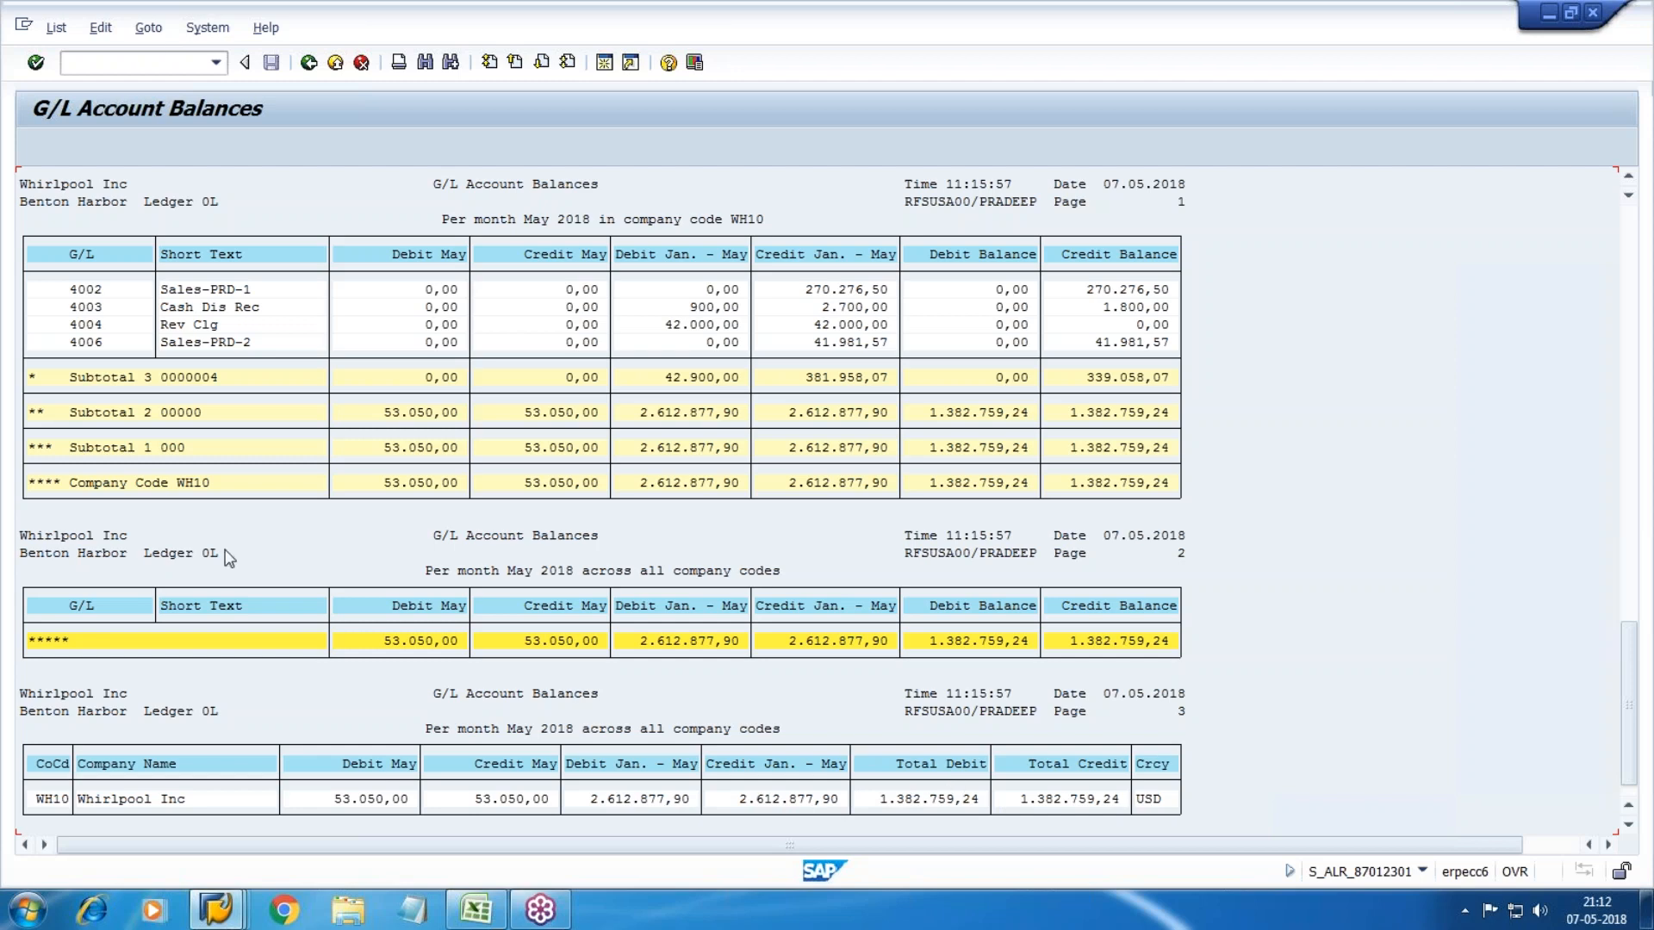
left_click(312, 64)
left_click(320, 67)
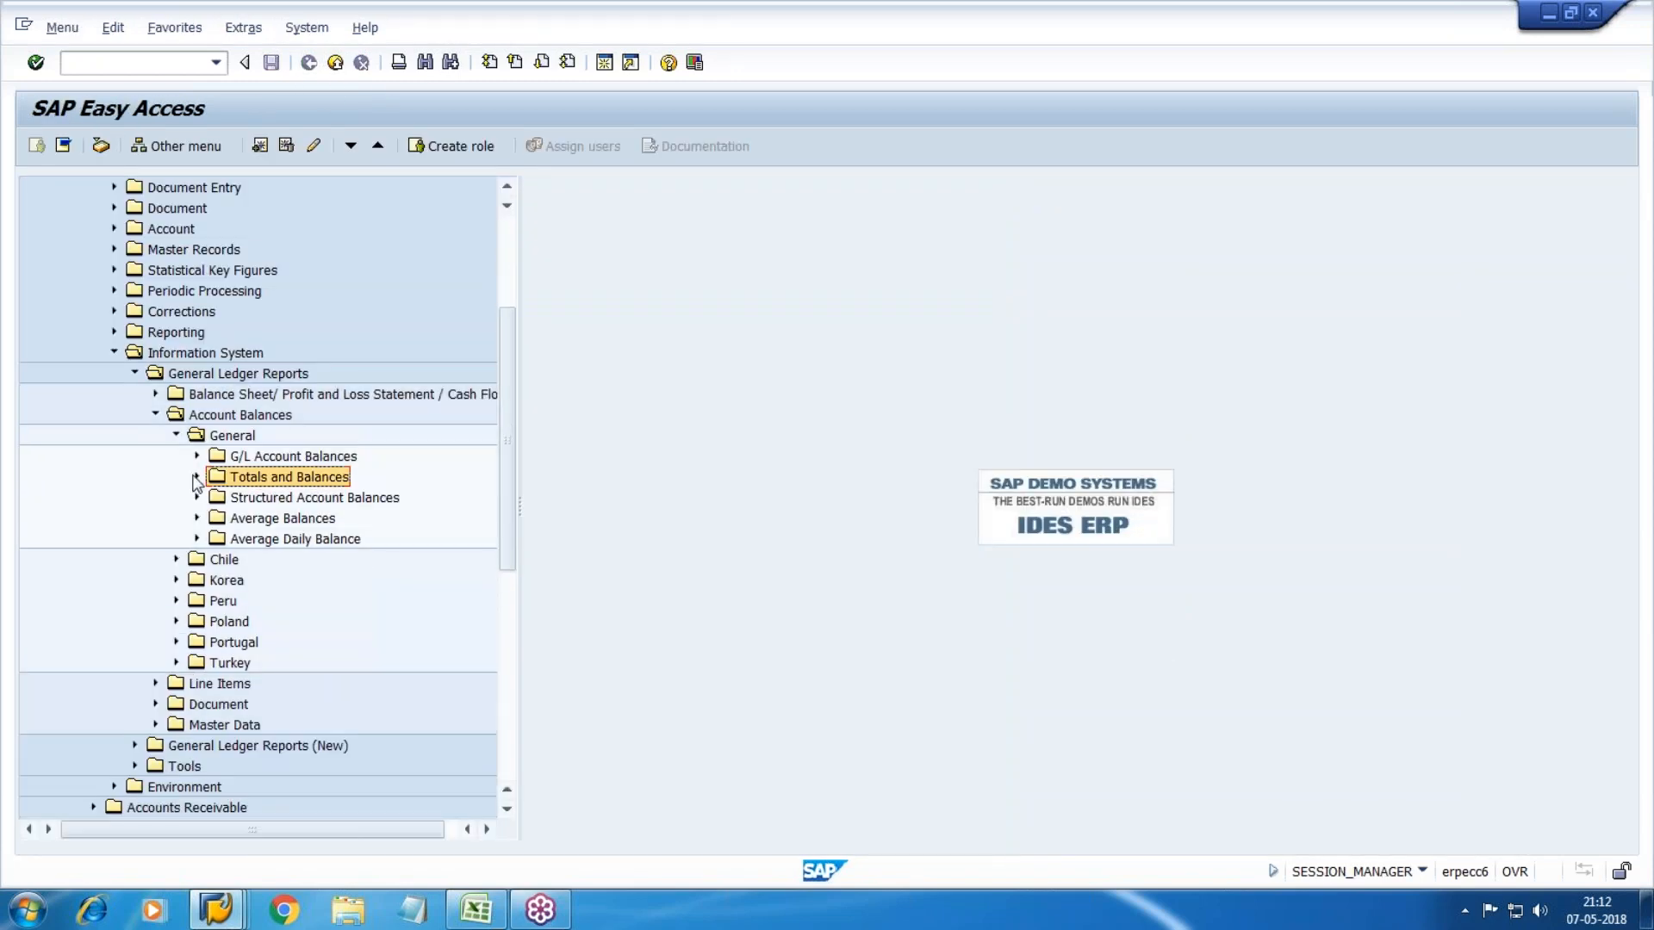
Step: Open report S_ALR_87012284 Balance Sheet / Profit and Loss Statement from the general Actual/Actual Comparisons
left_click(177, 435)
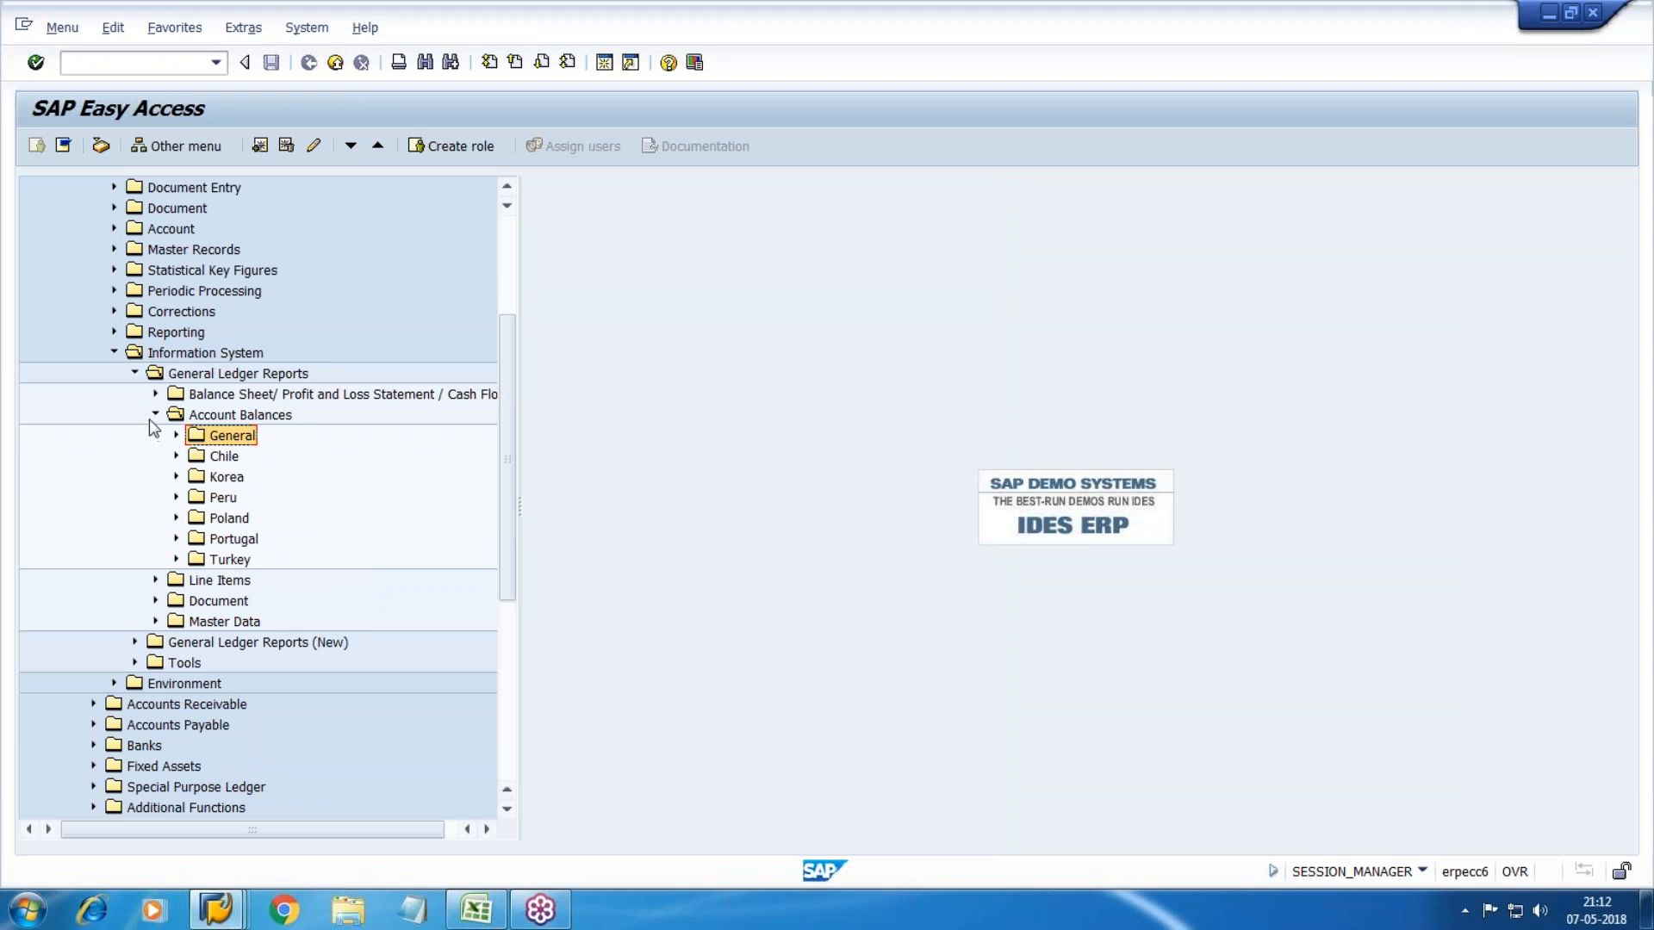
left_click(155, 415)
left_click(231, 377)
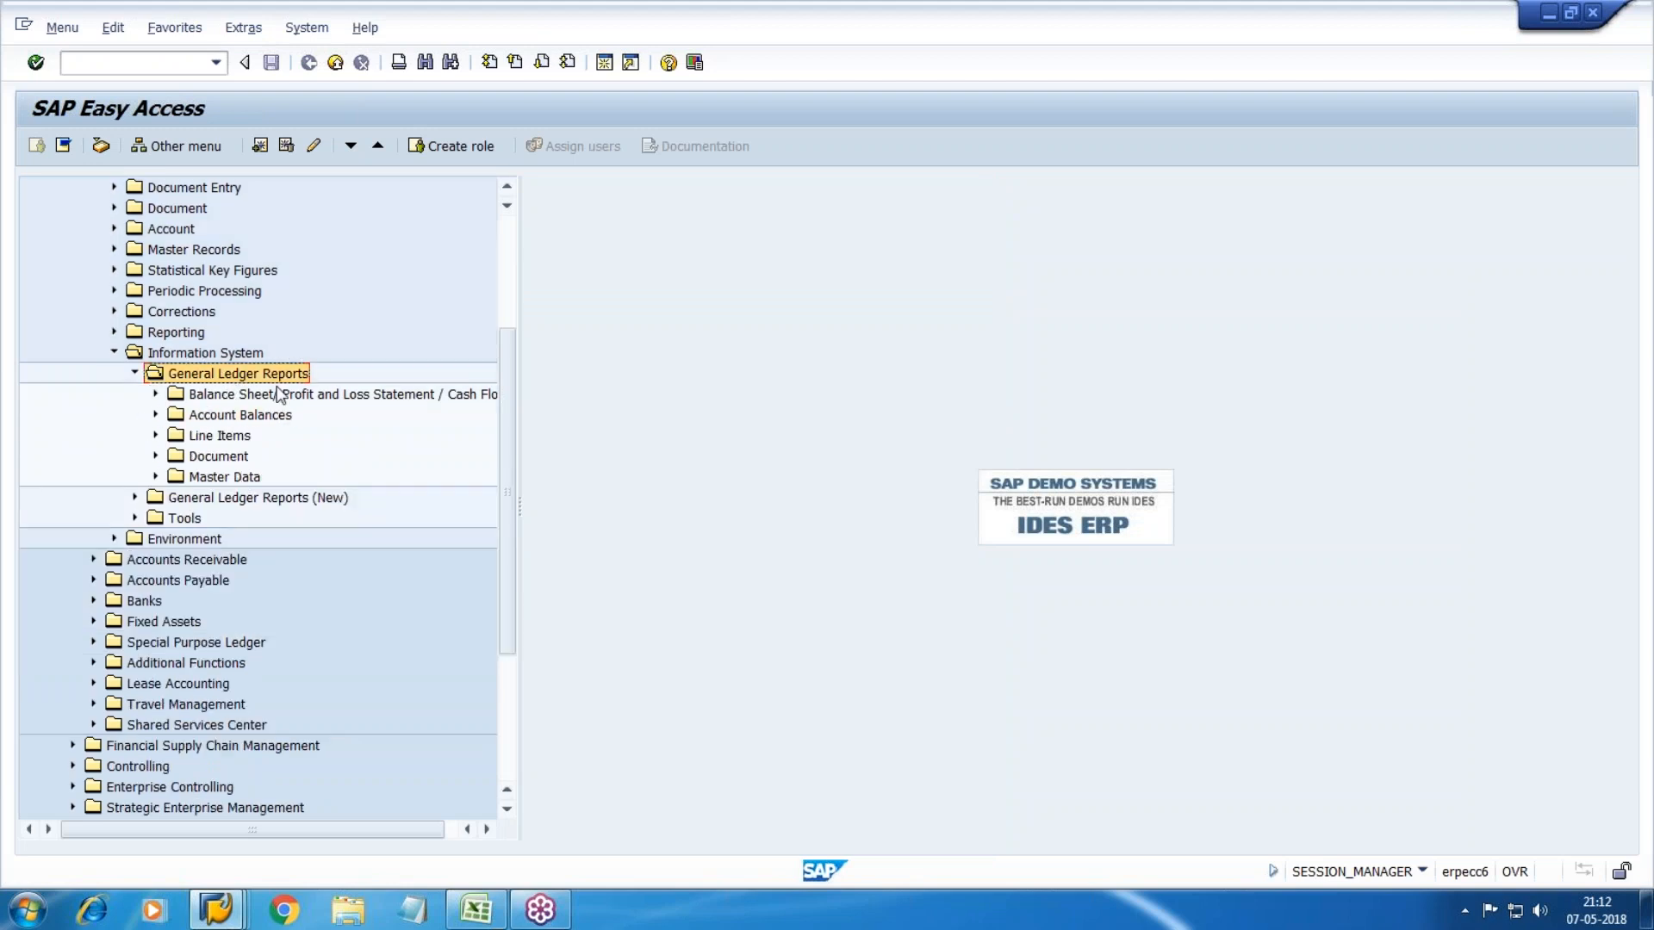
left_click(278, 394)
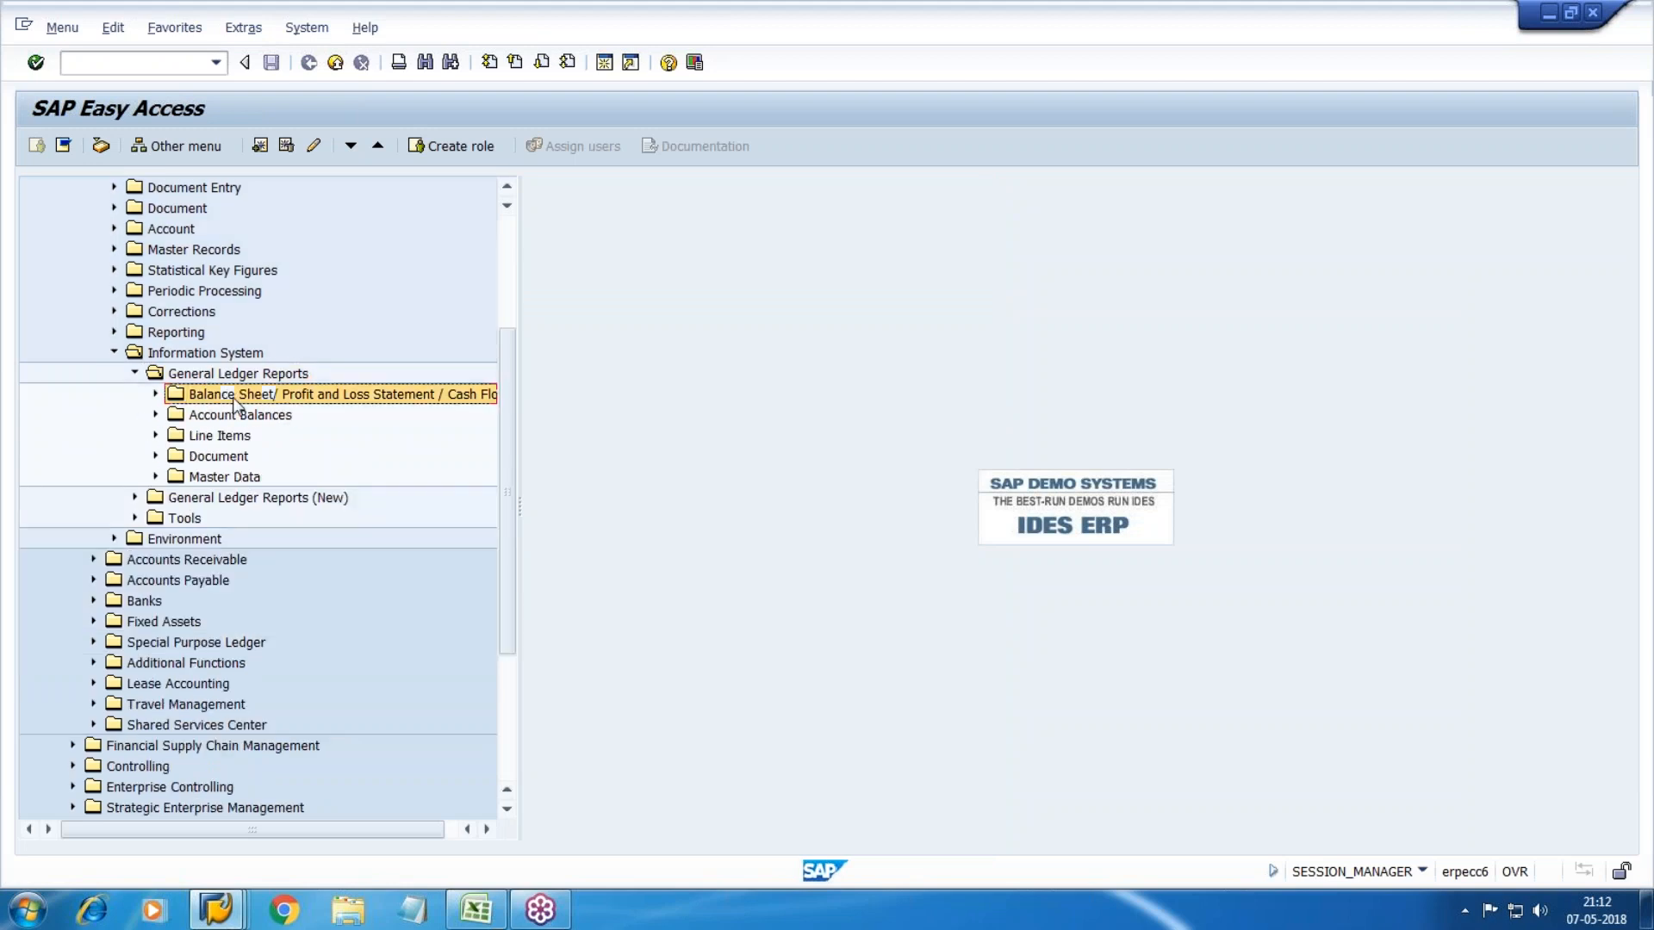
left_click(155, 393)
left_click(177, 435)
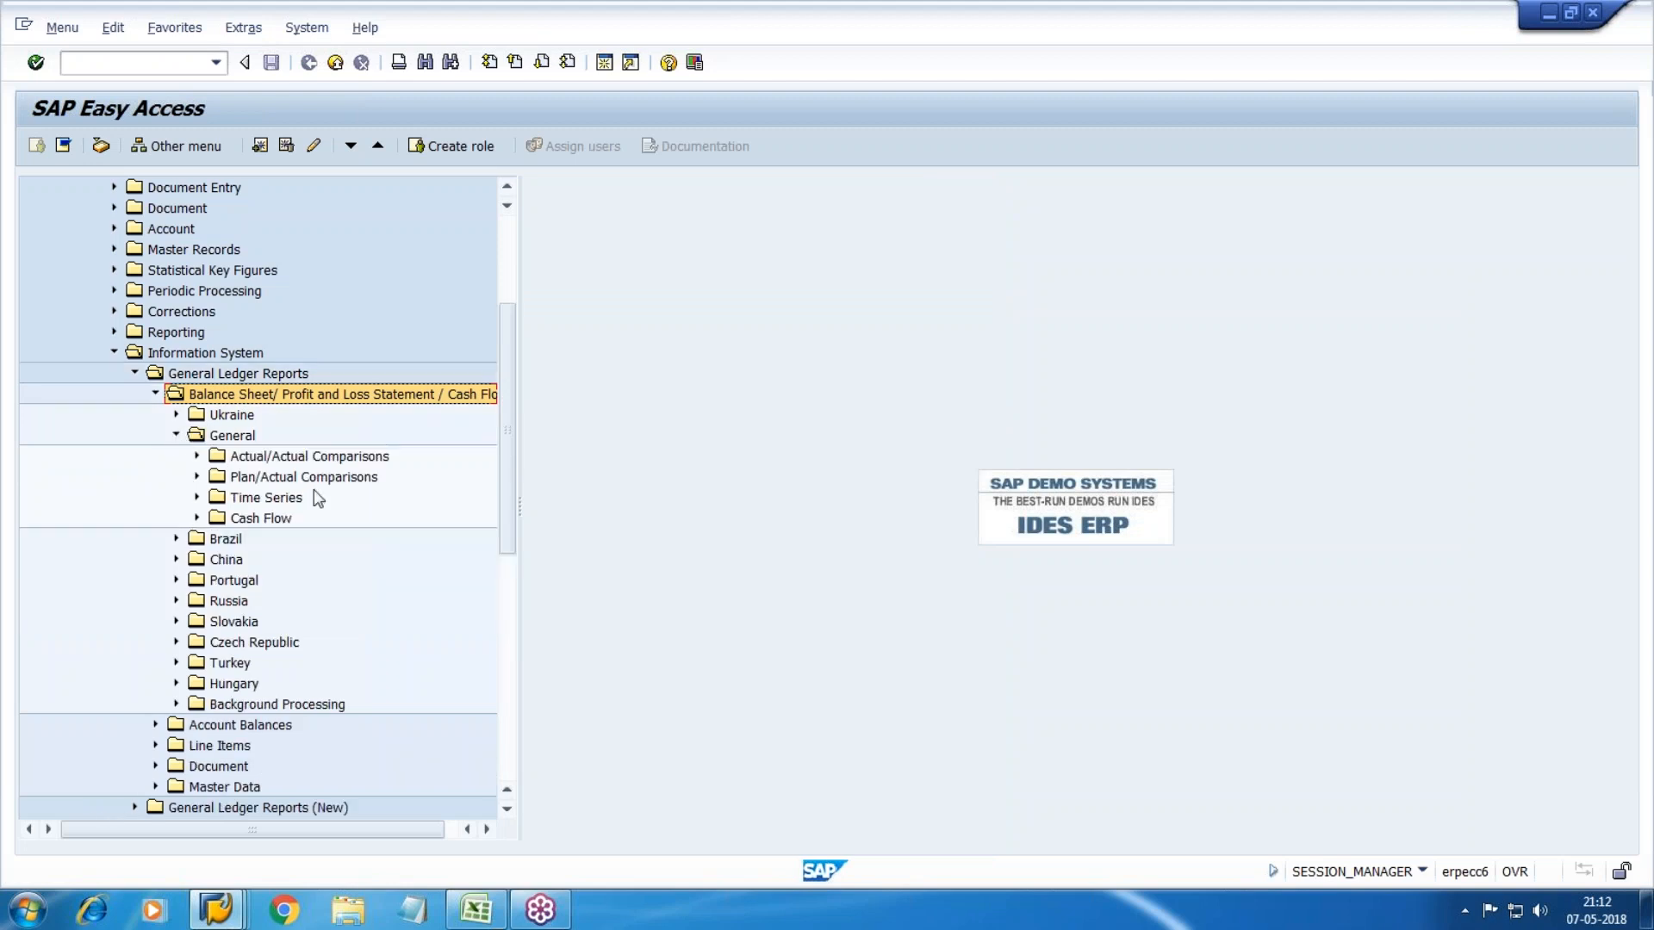
left_click(197, 456)
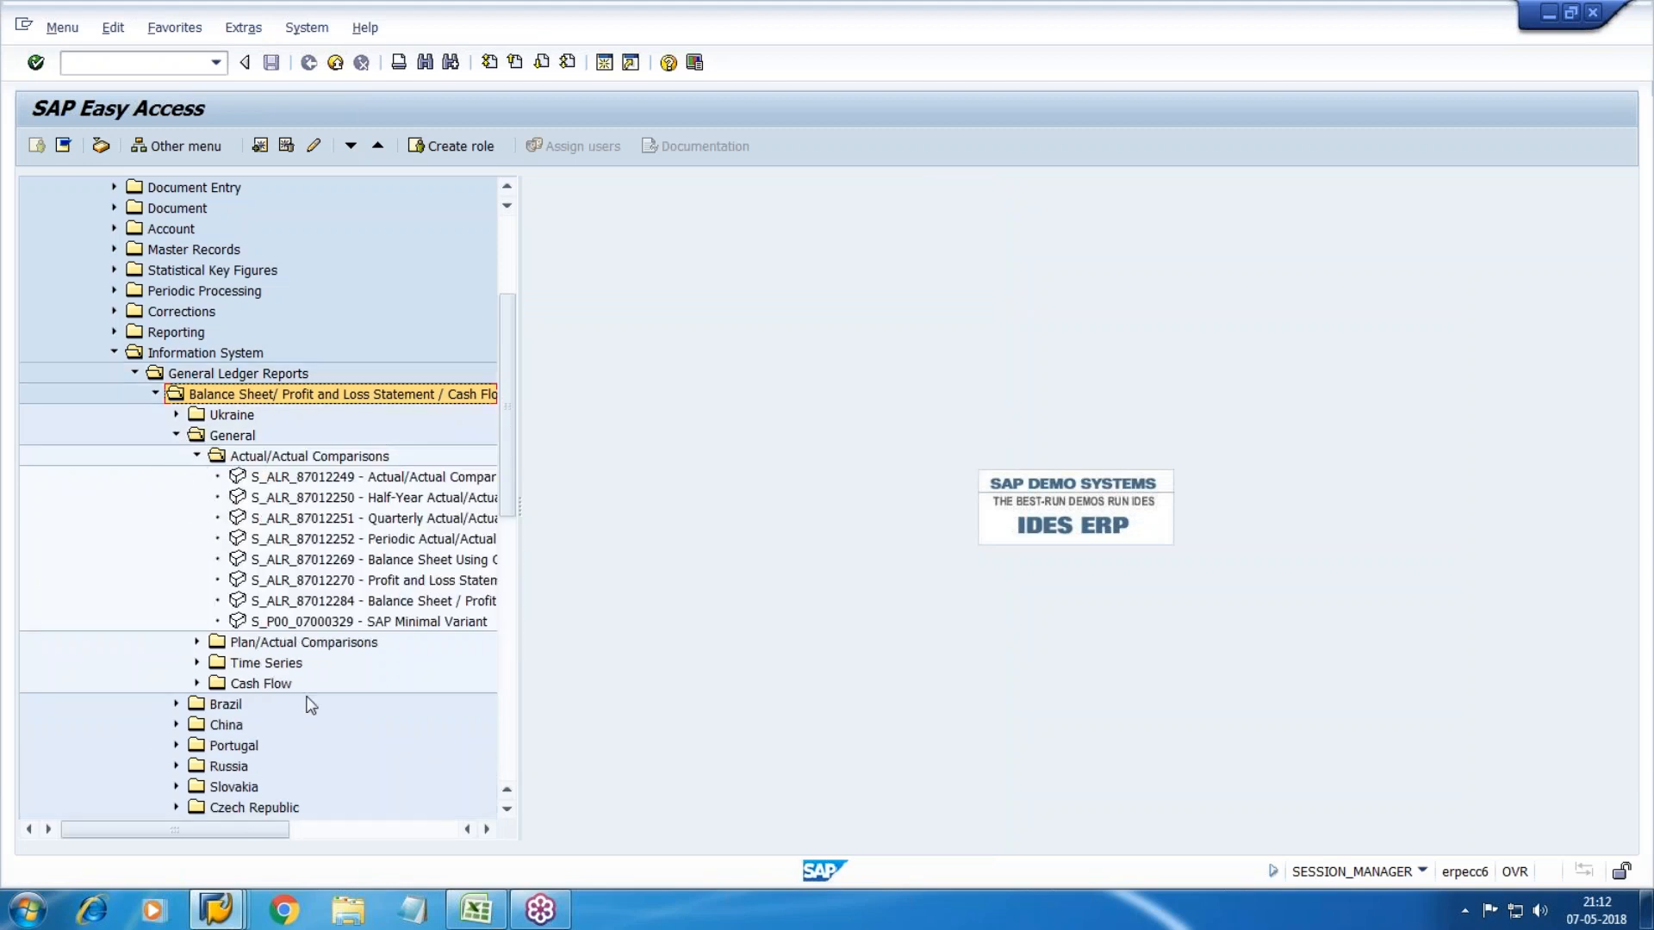
left_click_drag(211, 831, 278, 836)
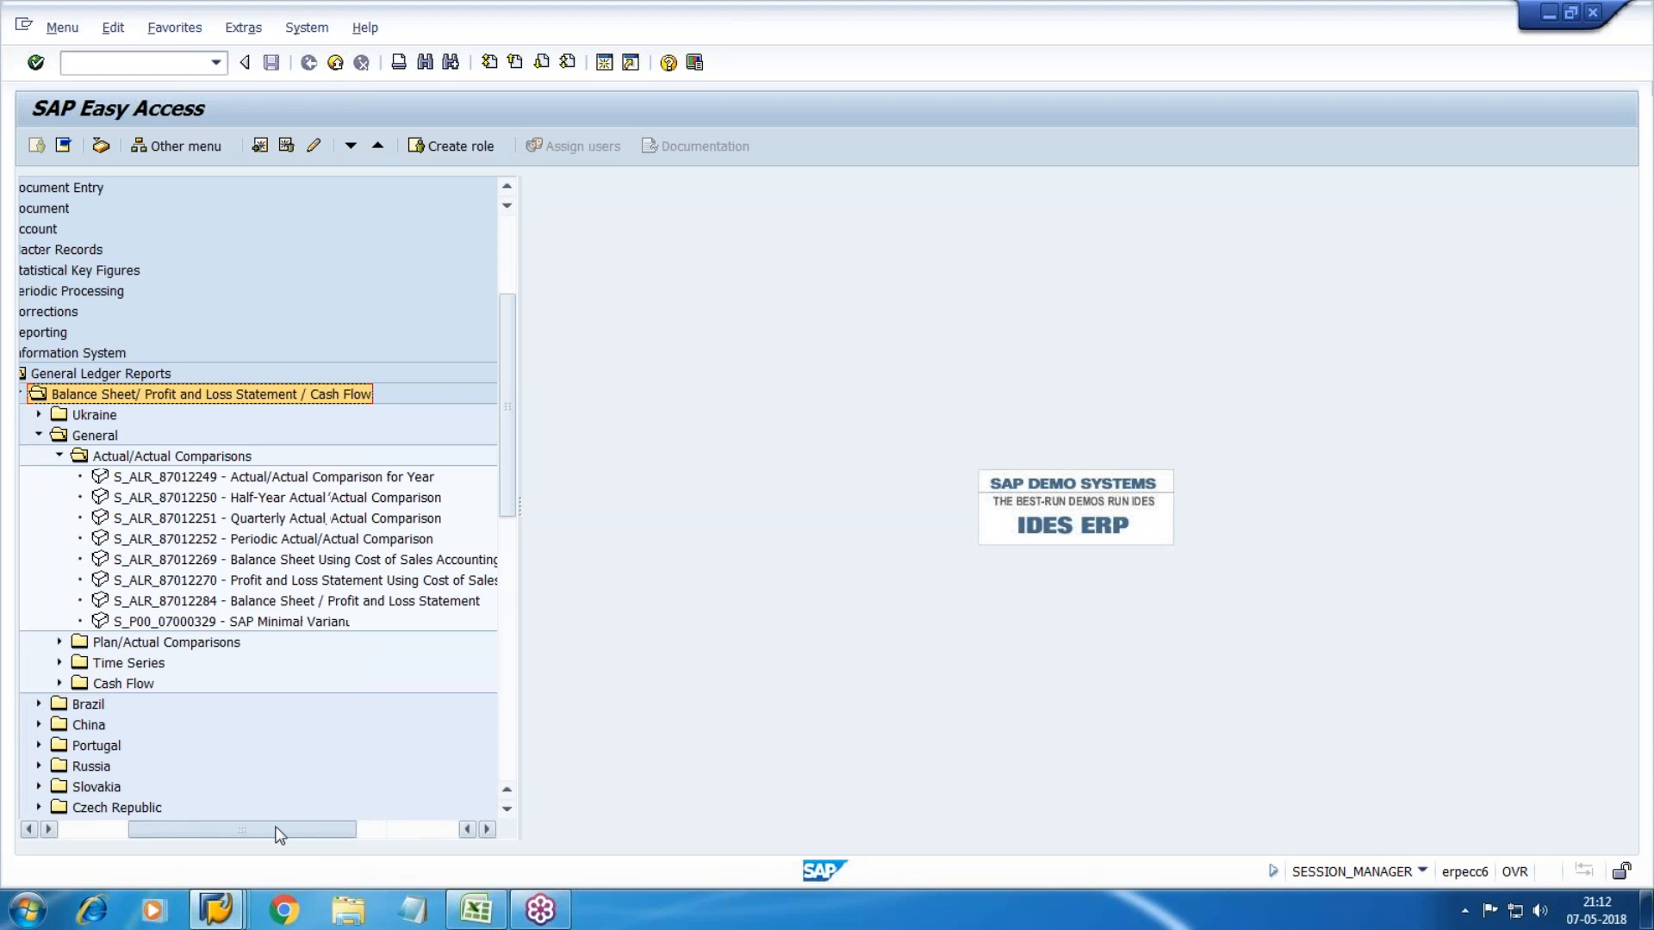
left_click(358, 601)
double_click(405, 602)
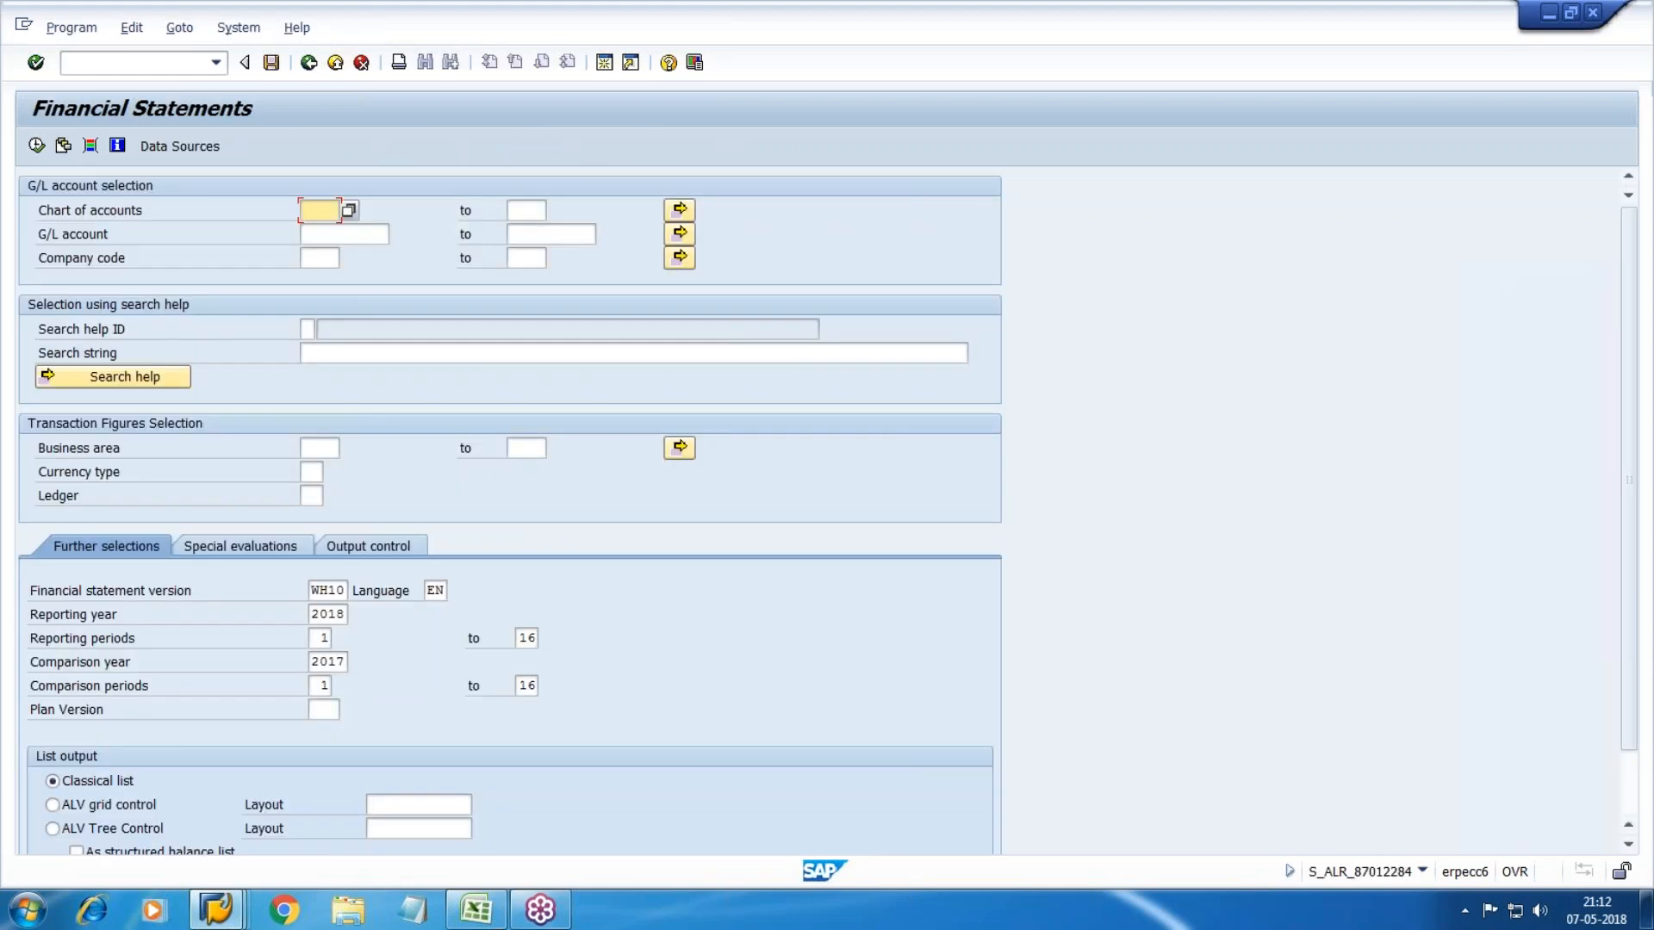
Step: Set the report selections to chart of accounts WH10, company code WH10 and ledger 0L
type("WH10")
key("Tab")
key("Tab")
key("Tab")
key("Tab")
type("WH")
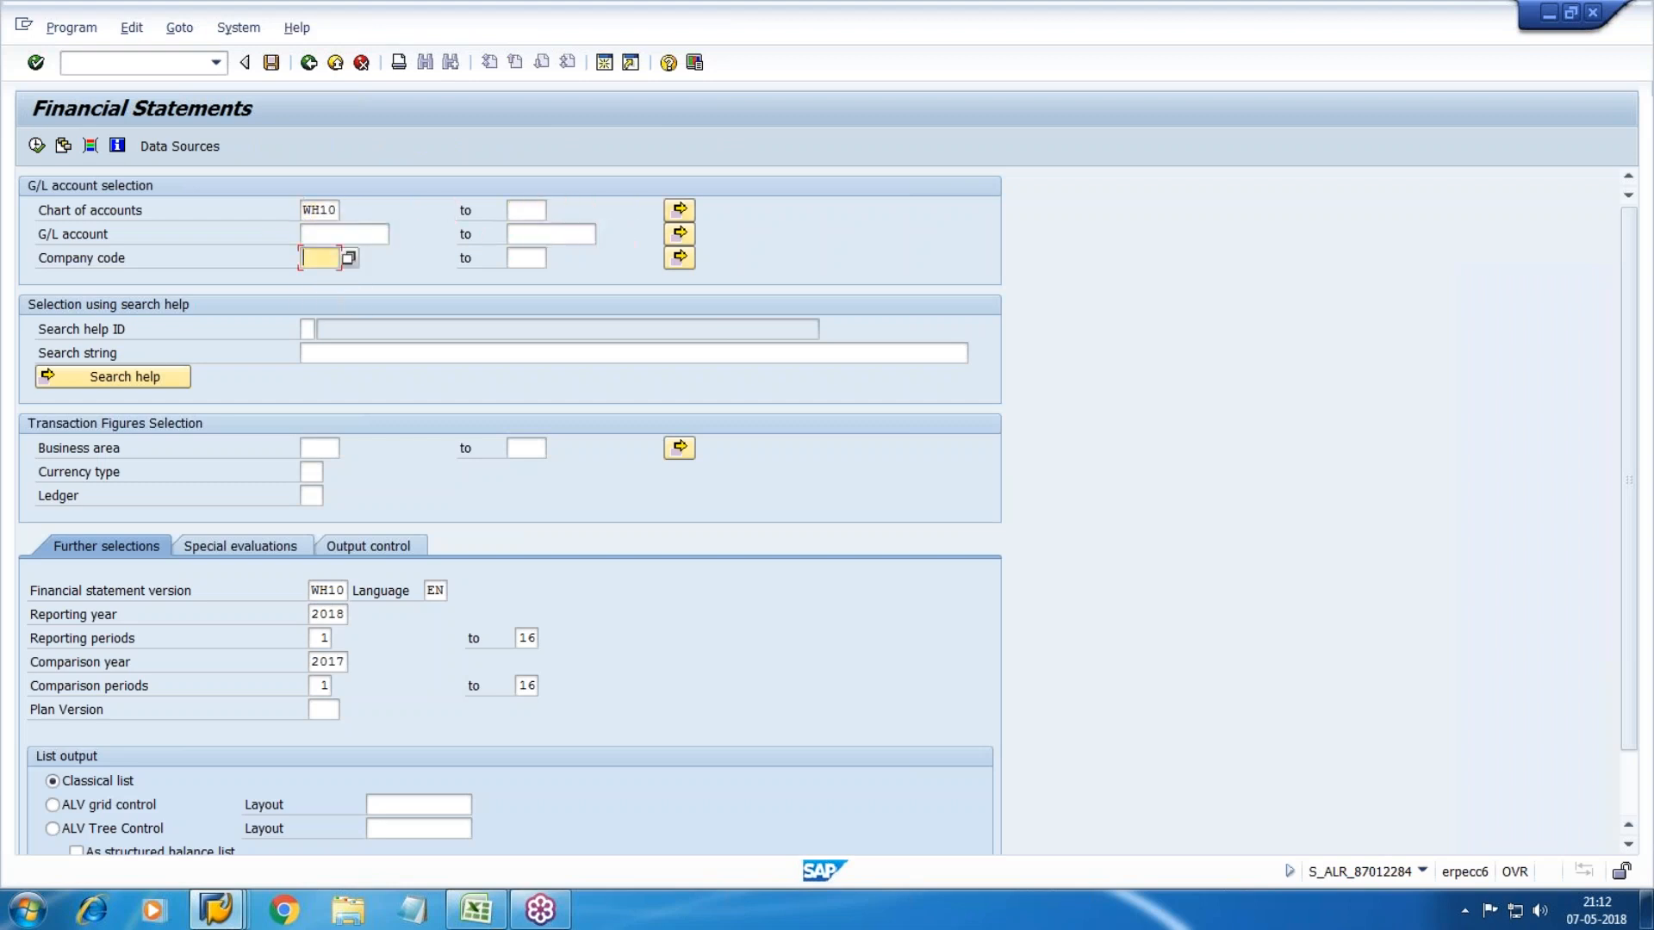
type("10")
left_click(323, 501)
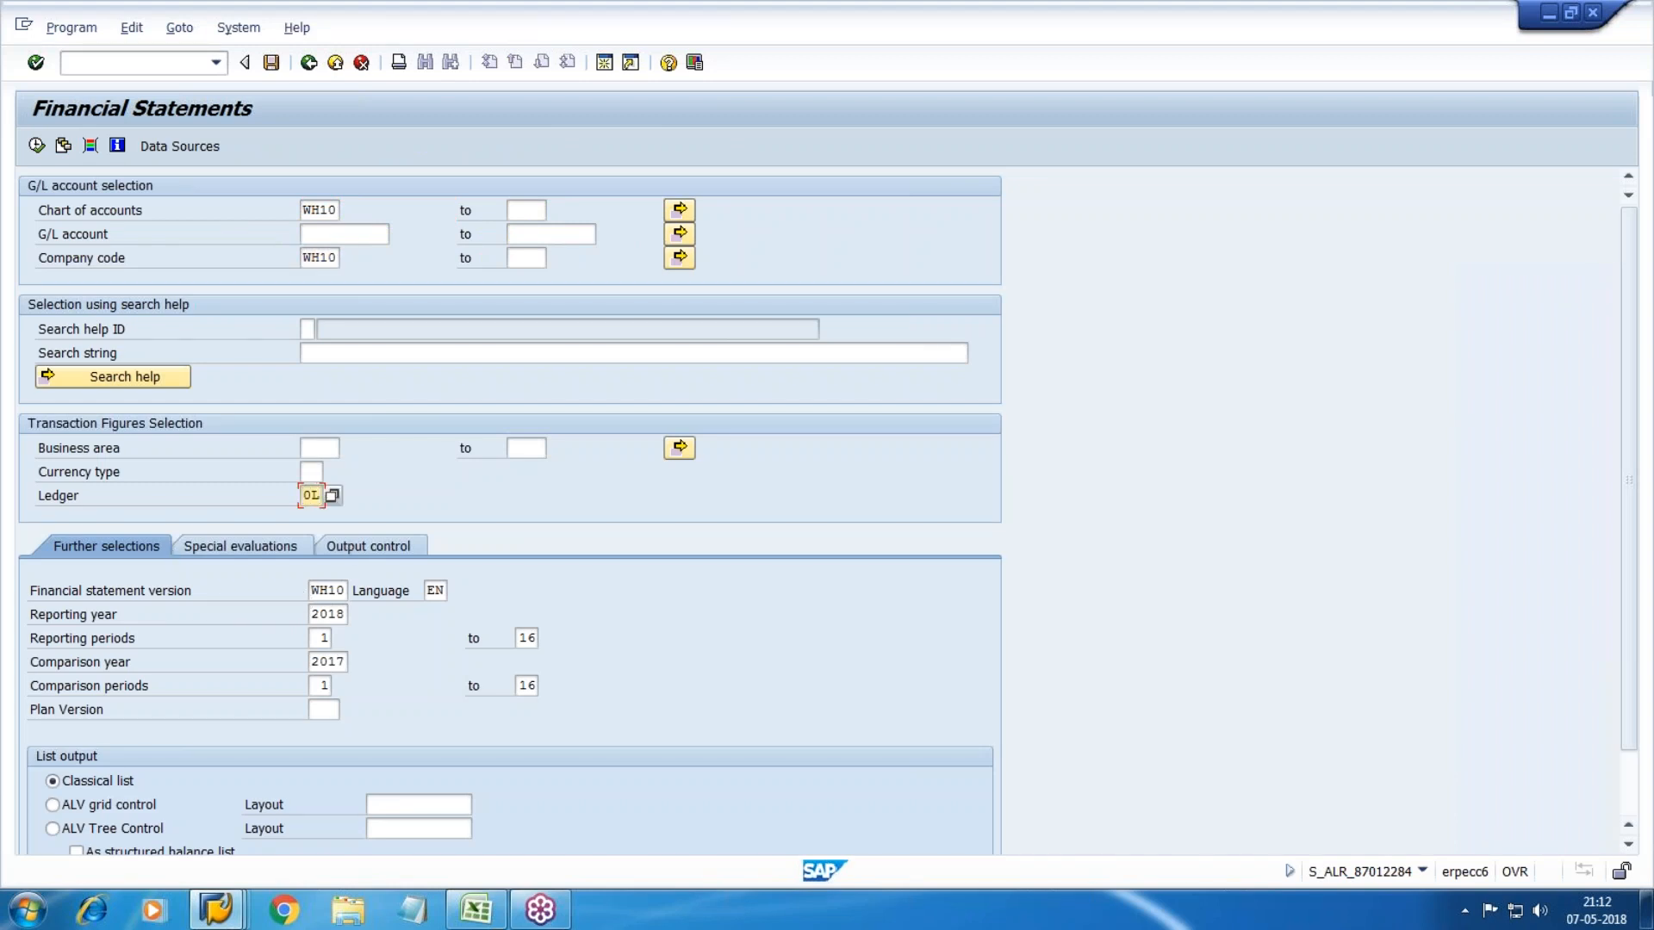
Step: Review the financial statement version, reporting year and periods, and comparison year and periods in the further selections
key("Tab")
key("Tab")
key("Tab")
key("Tab")
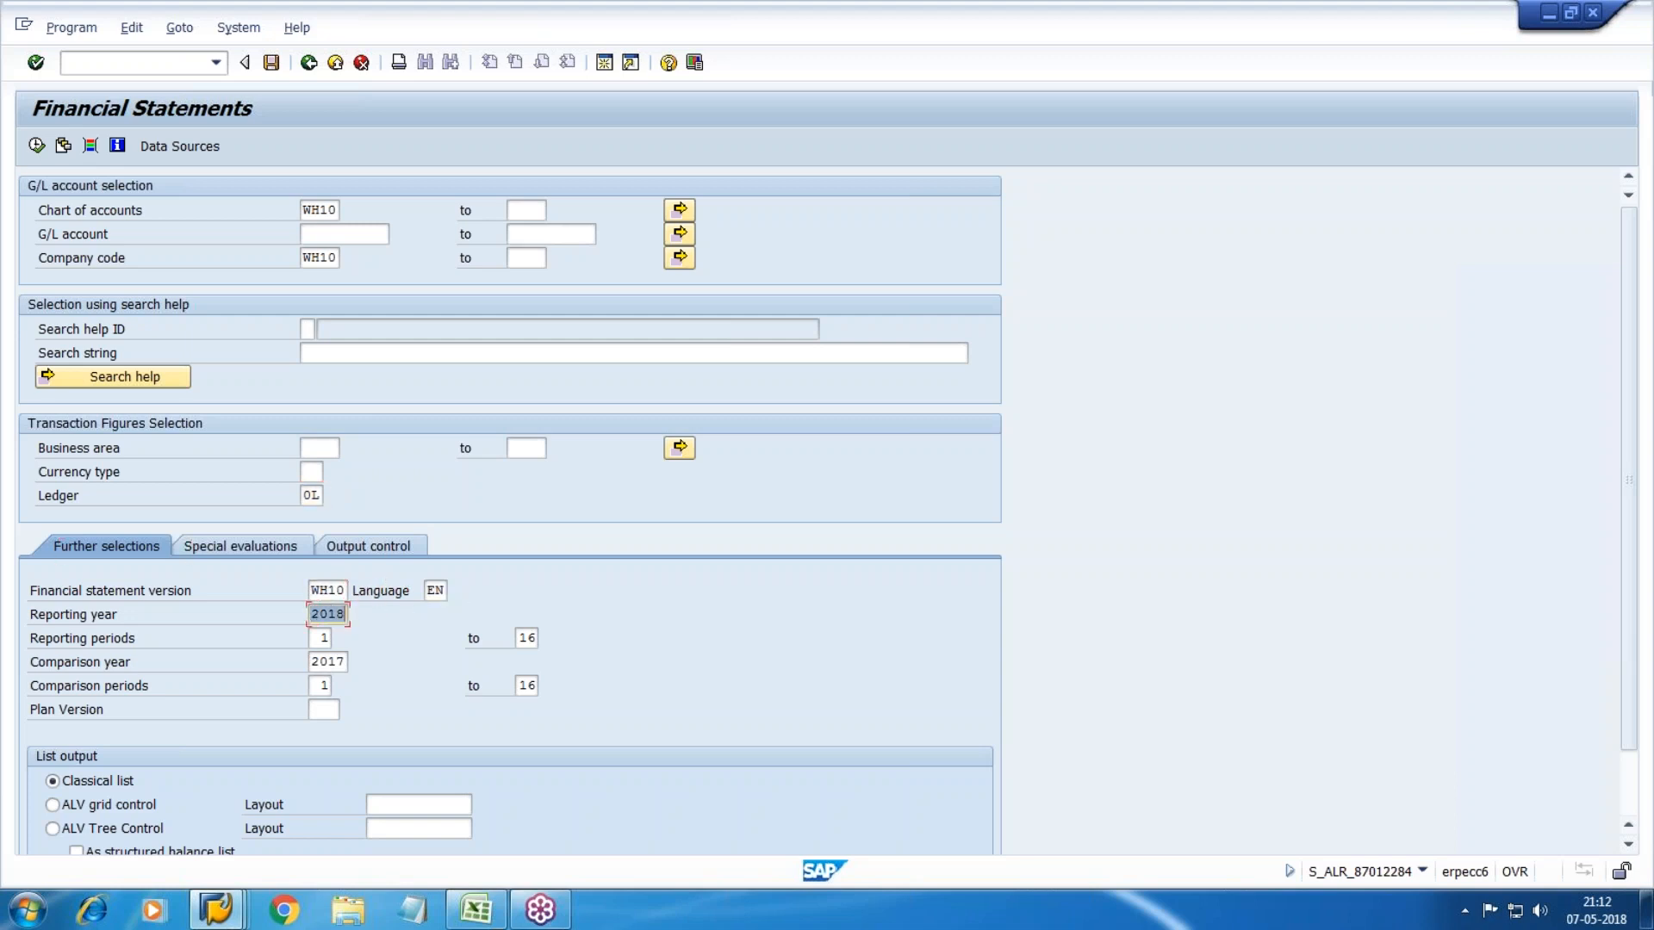
key("shift+Tab")
key("shift+Tab")
key("Tab")
key("Tab")
key("Tab")
key("Tab")
key("Tab")
key("Tab")
key("Tab")
key("shift+Tab")
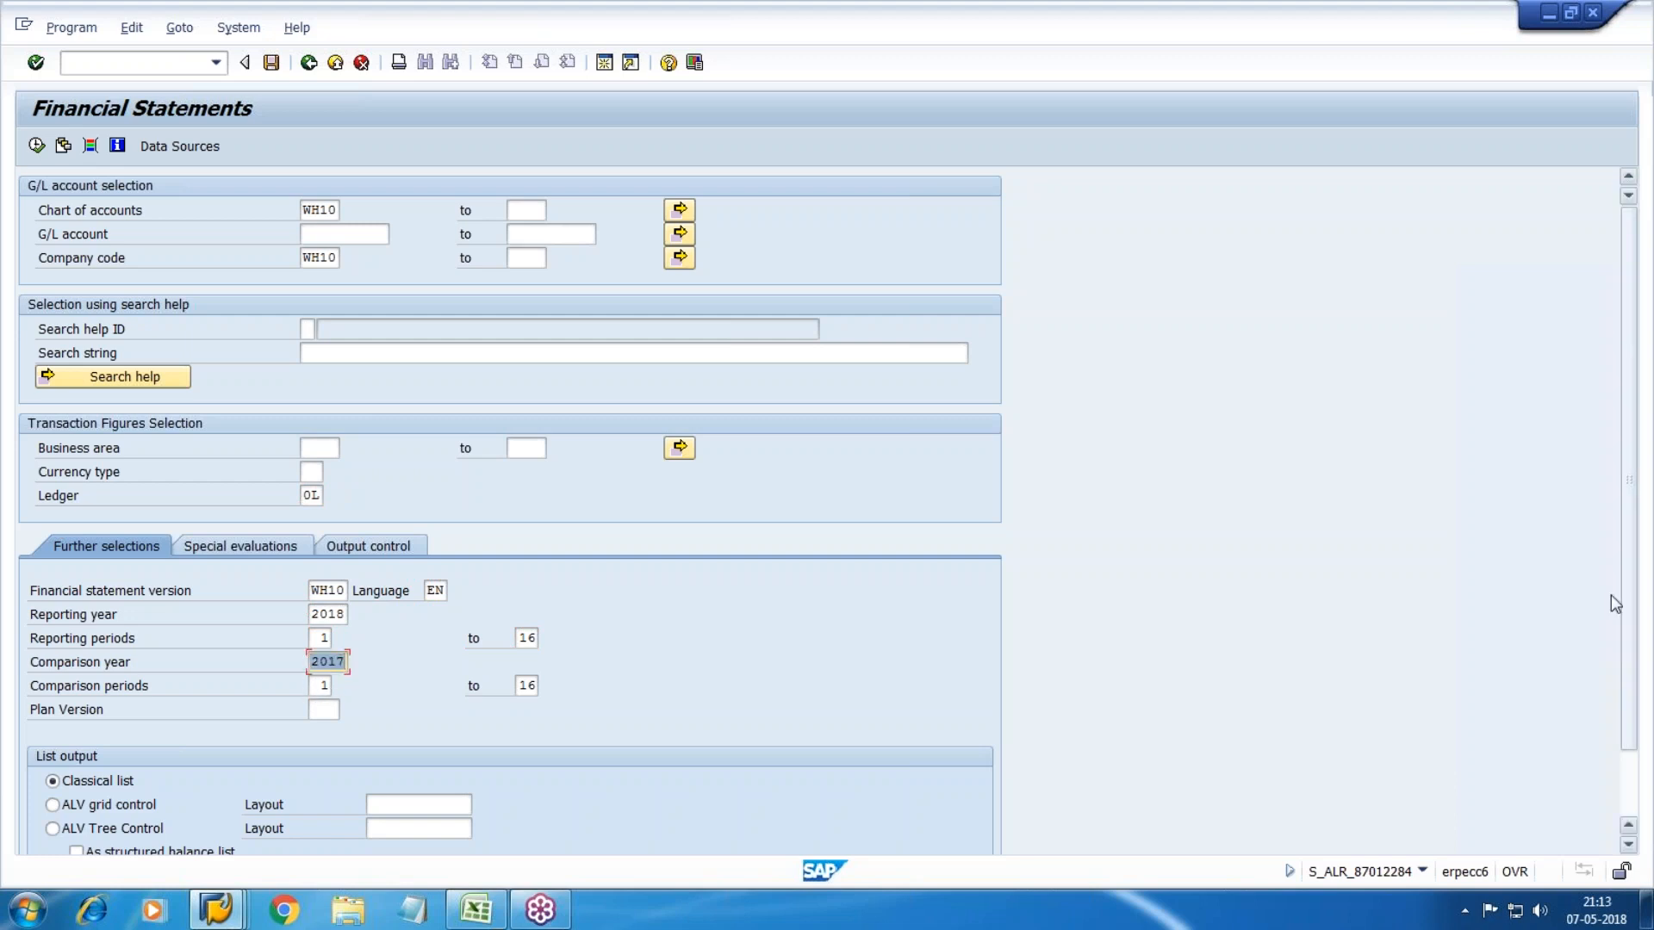
Step: Run the financial statements report with ALV grid control output, examine the listed items and accounts, and return to the selections
scroll(1613, 546, "down", 1)
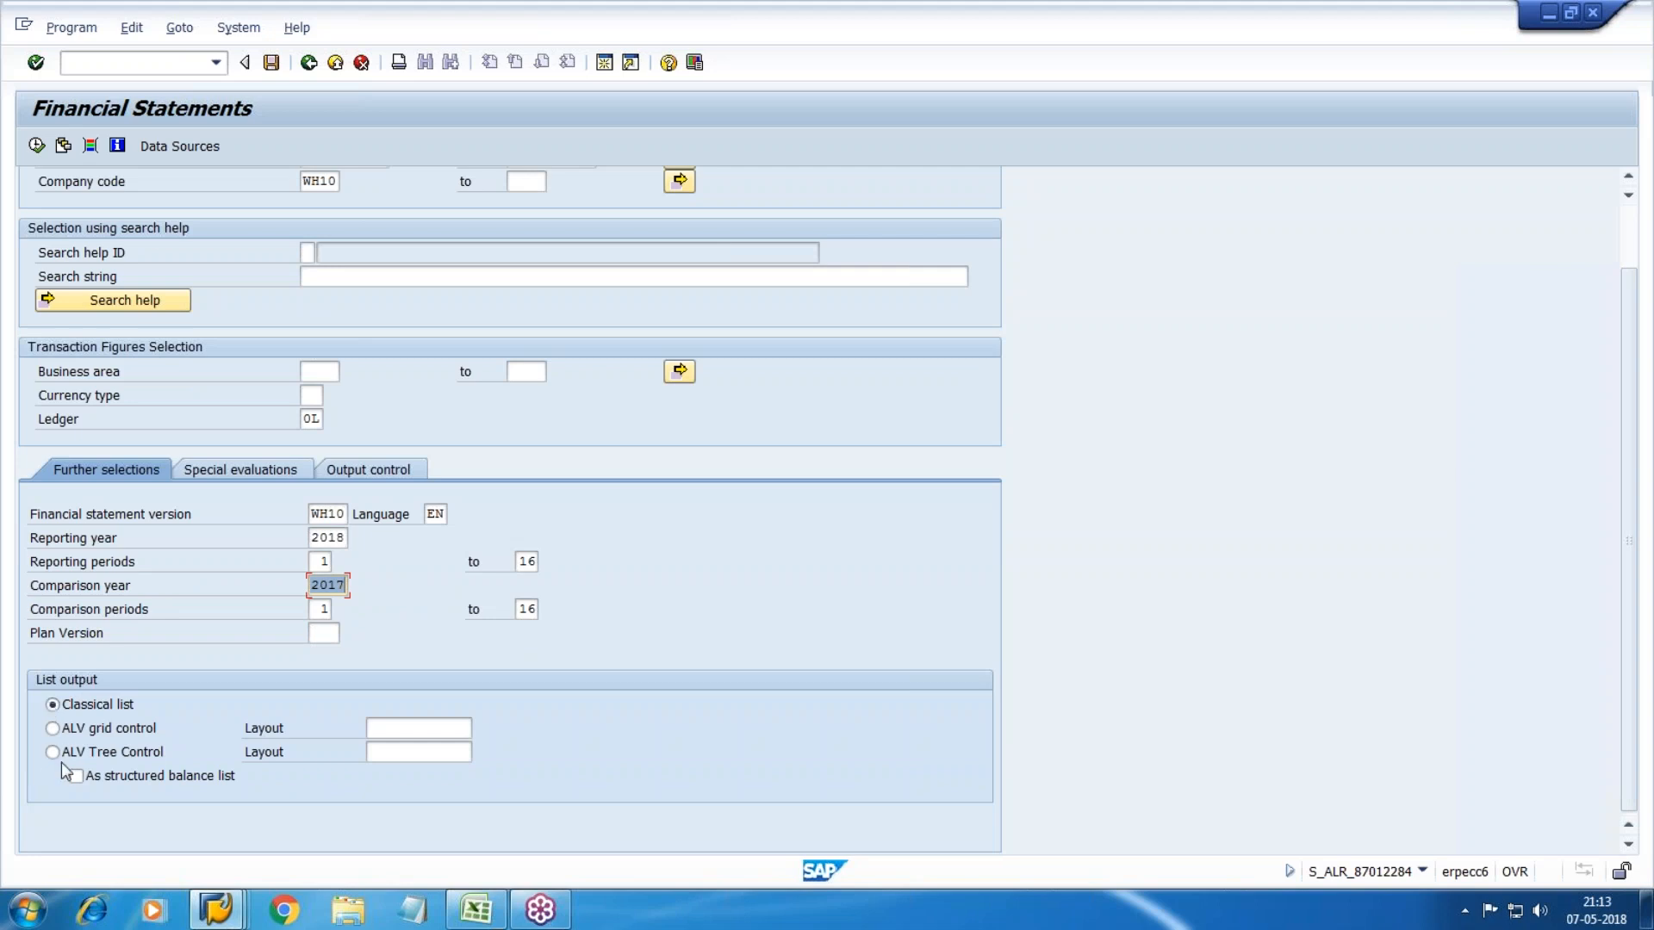
left_click(121, 731)
left_click(37, 145)
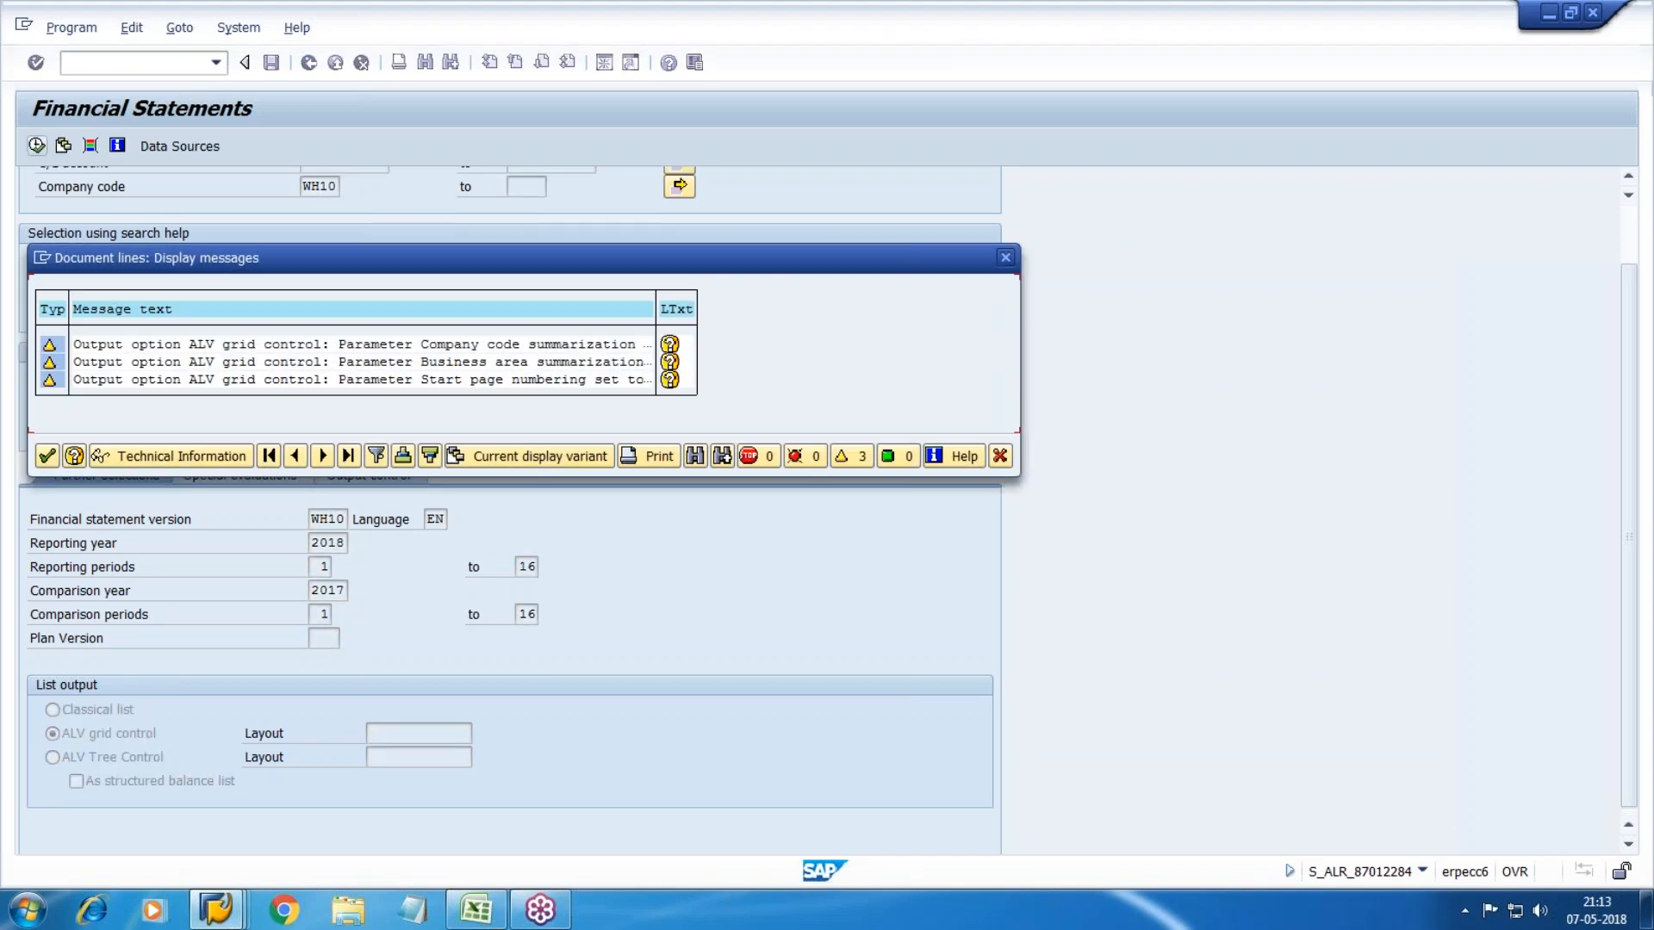
key("Return")
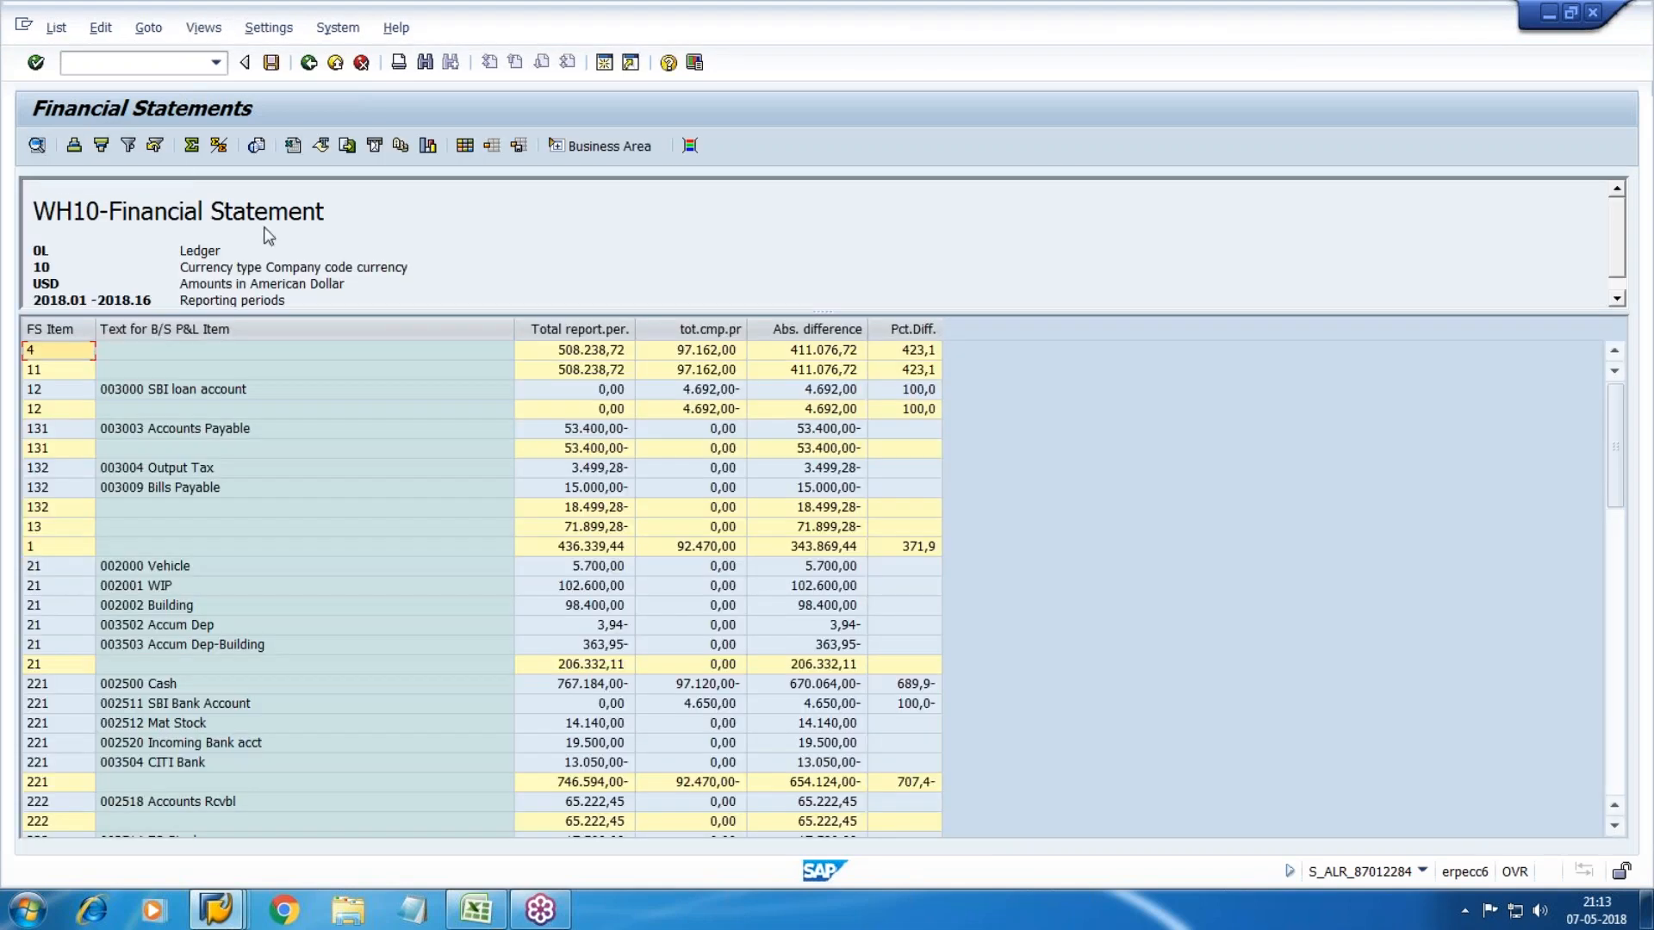
scroll(342, 465, "down", 15)
scroll(362, 407, "up", 15)
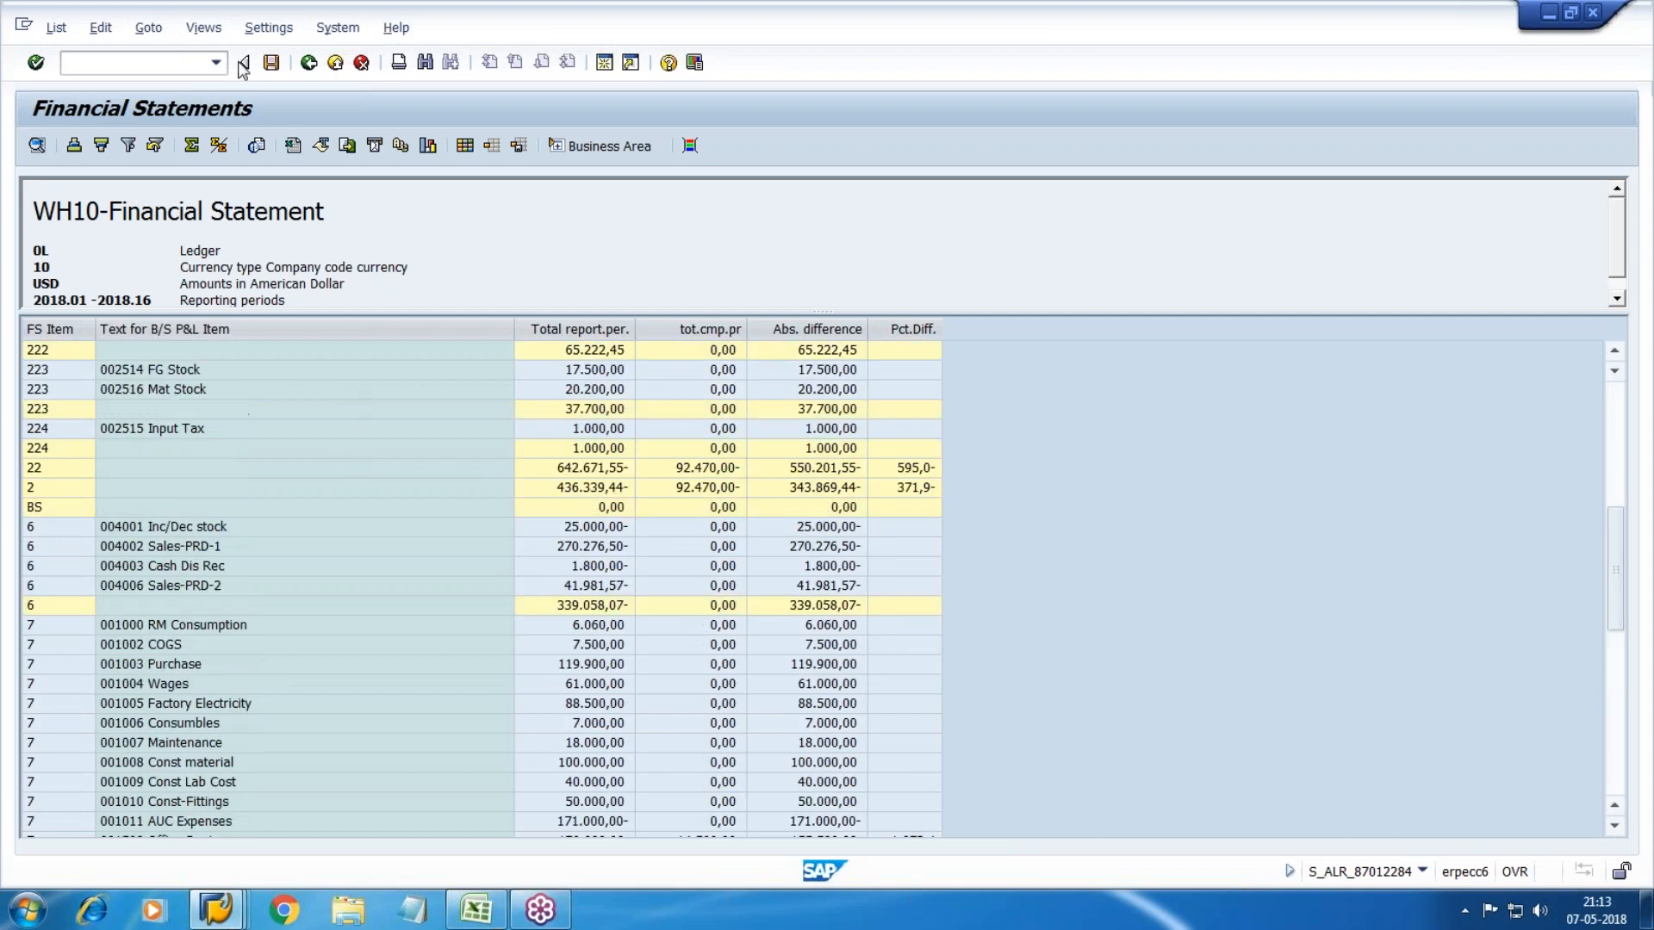
left_click(308, 63)
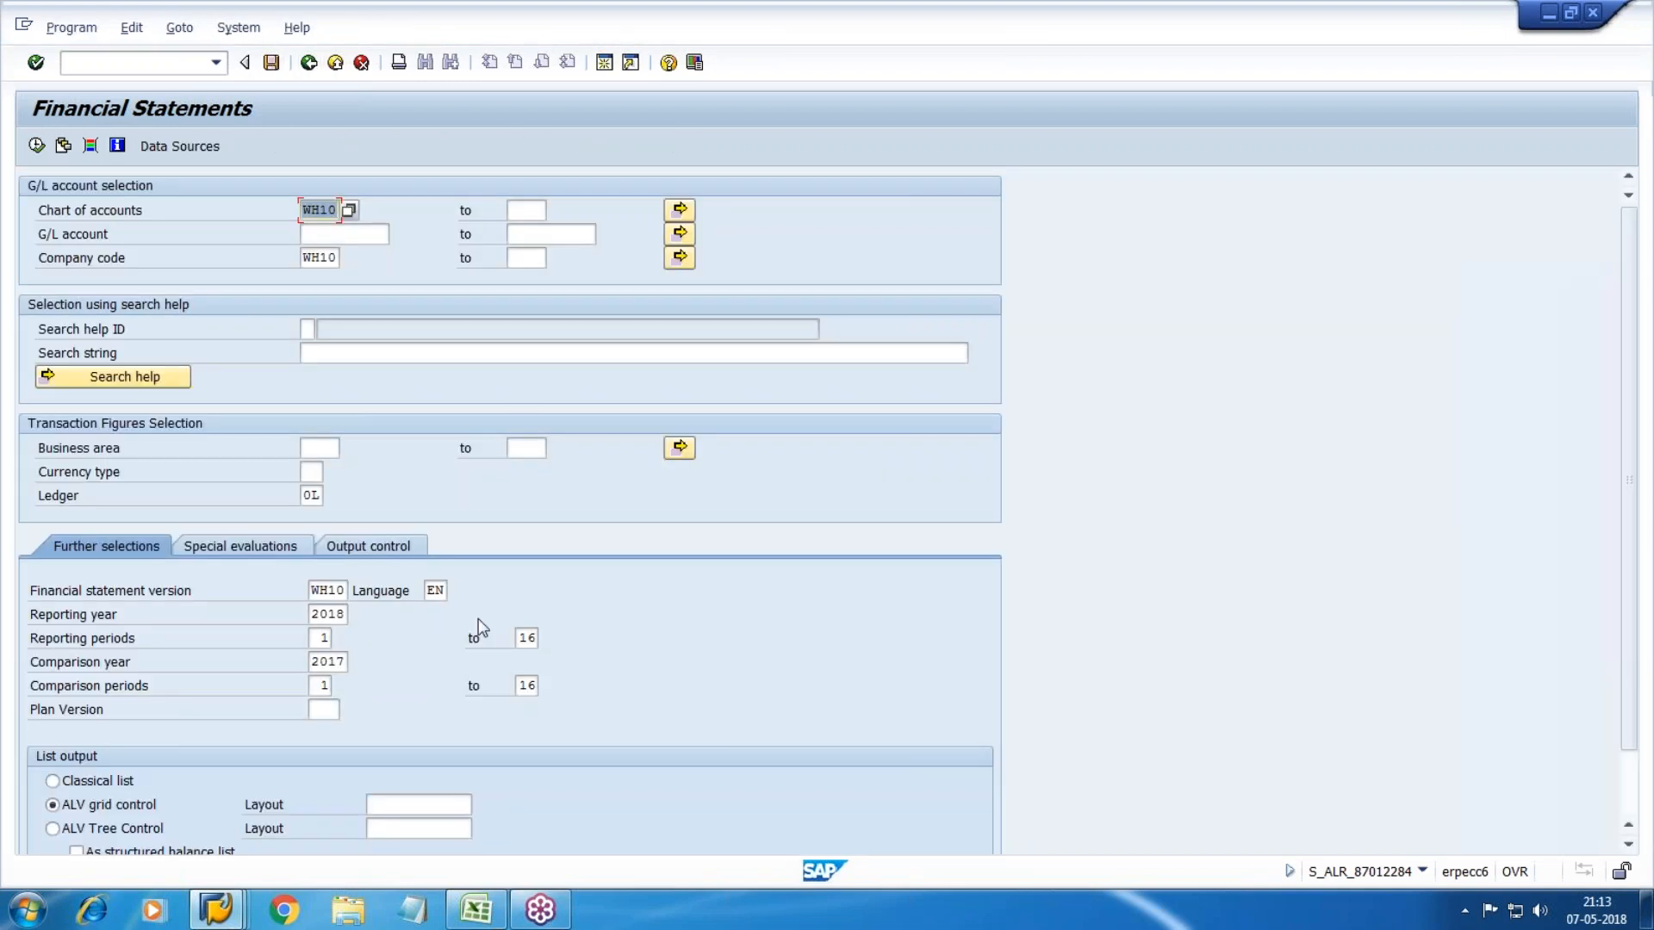
Step: Run the financial statements report with ALV Tree Control as the list output
scroll(480, 627, "down", 3)
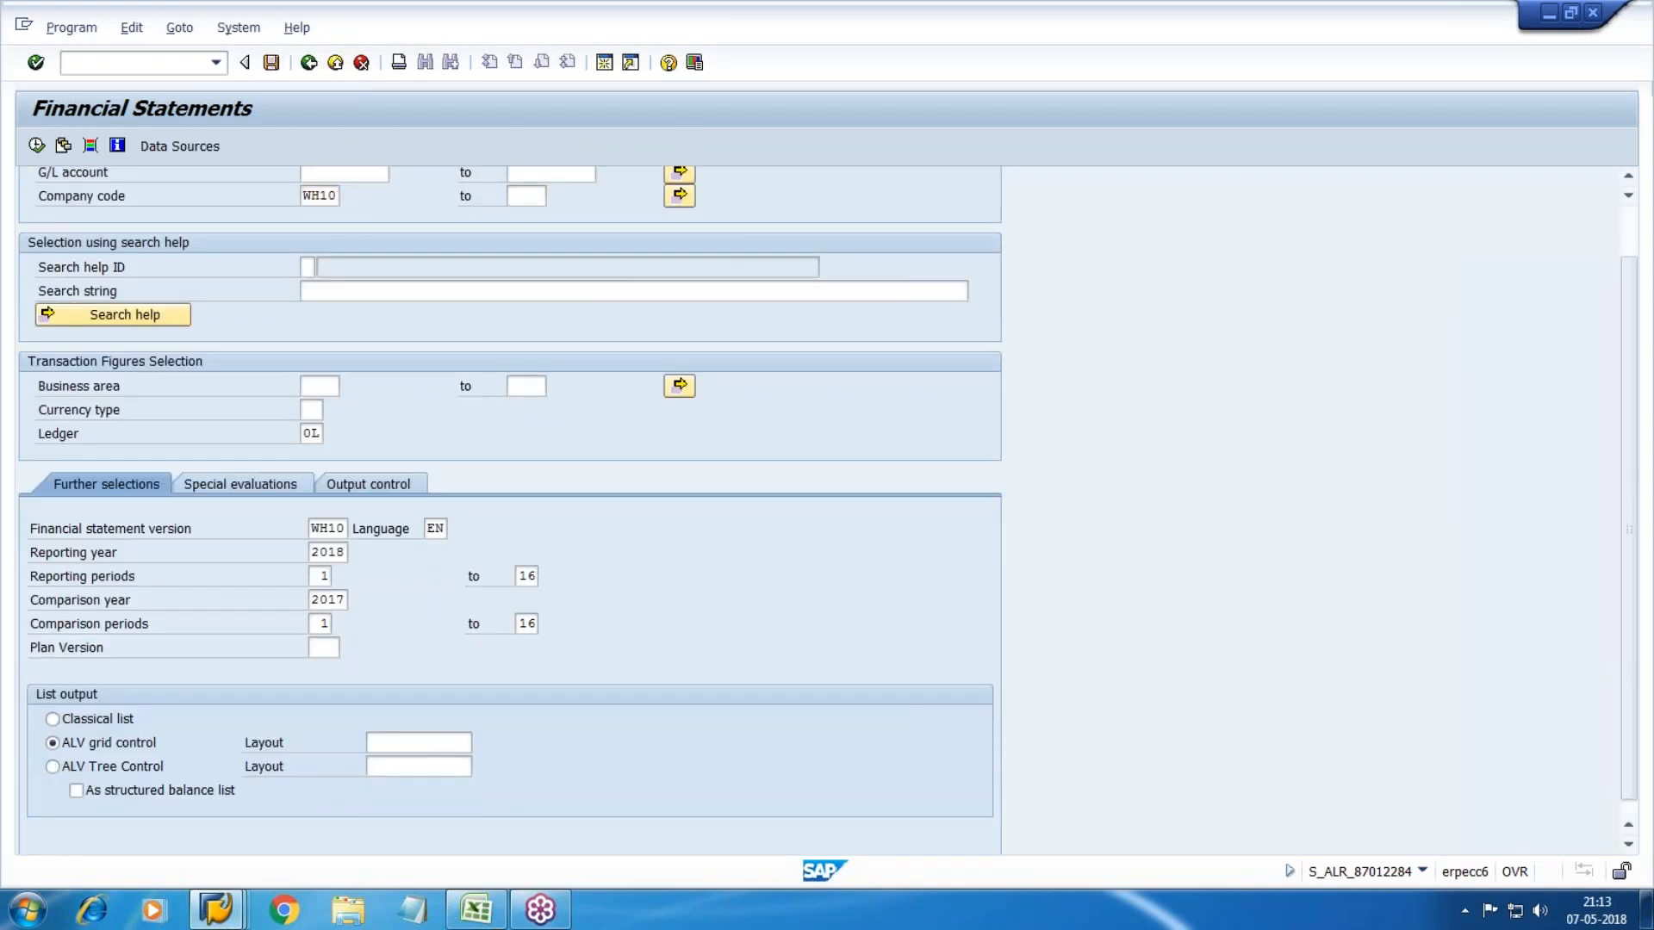
left_click(52, 766)
left_click(37, 145)
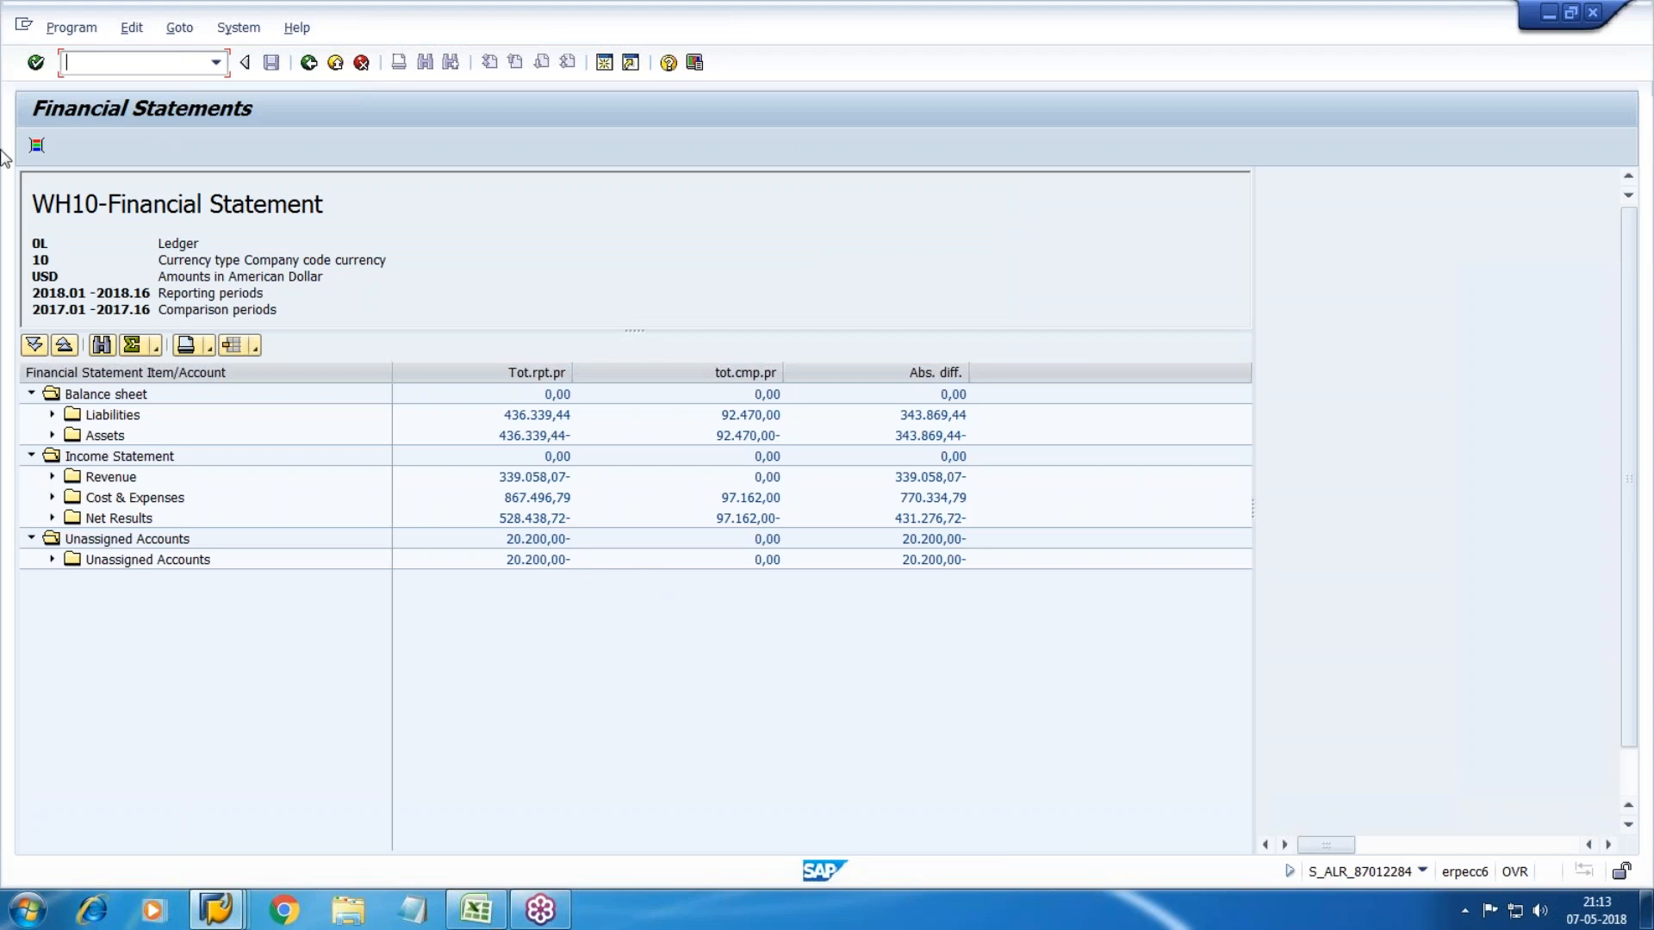
Step: Compare the reporting-period totals of Liabilities and Assets under the balance sheet
left_click(126, 417)
left_click(495, 420)
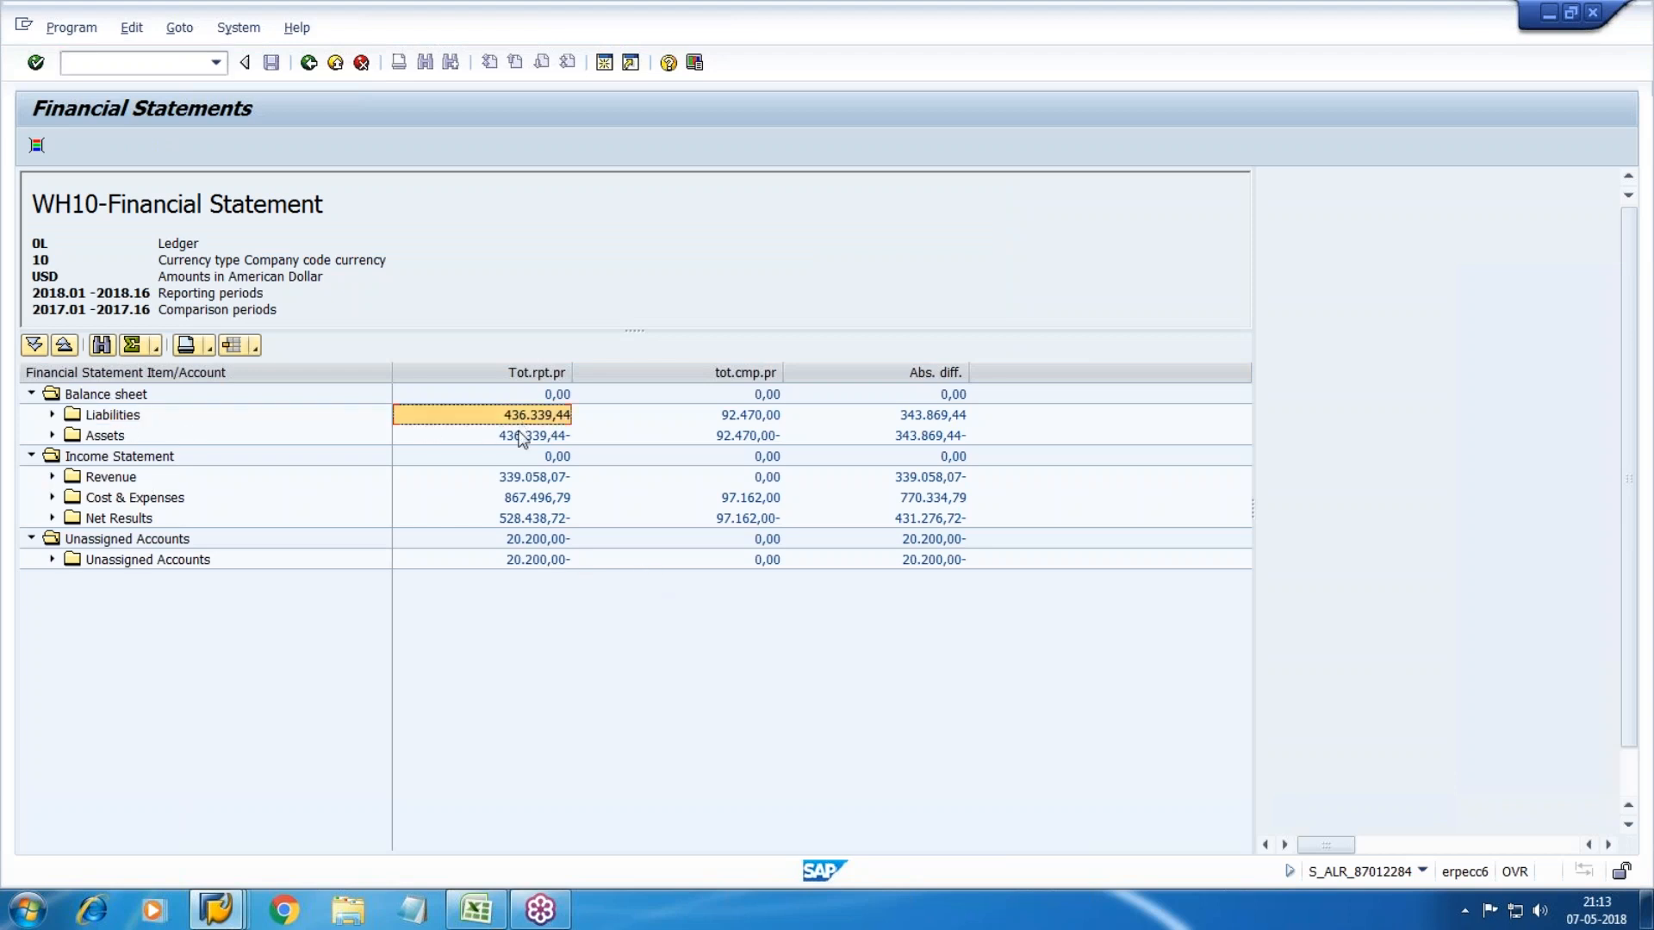
left_click(522, 435)
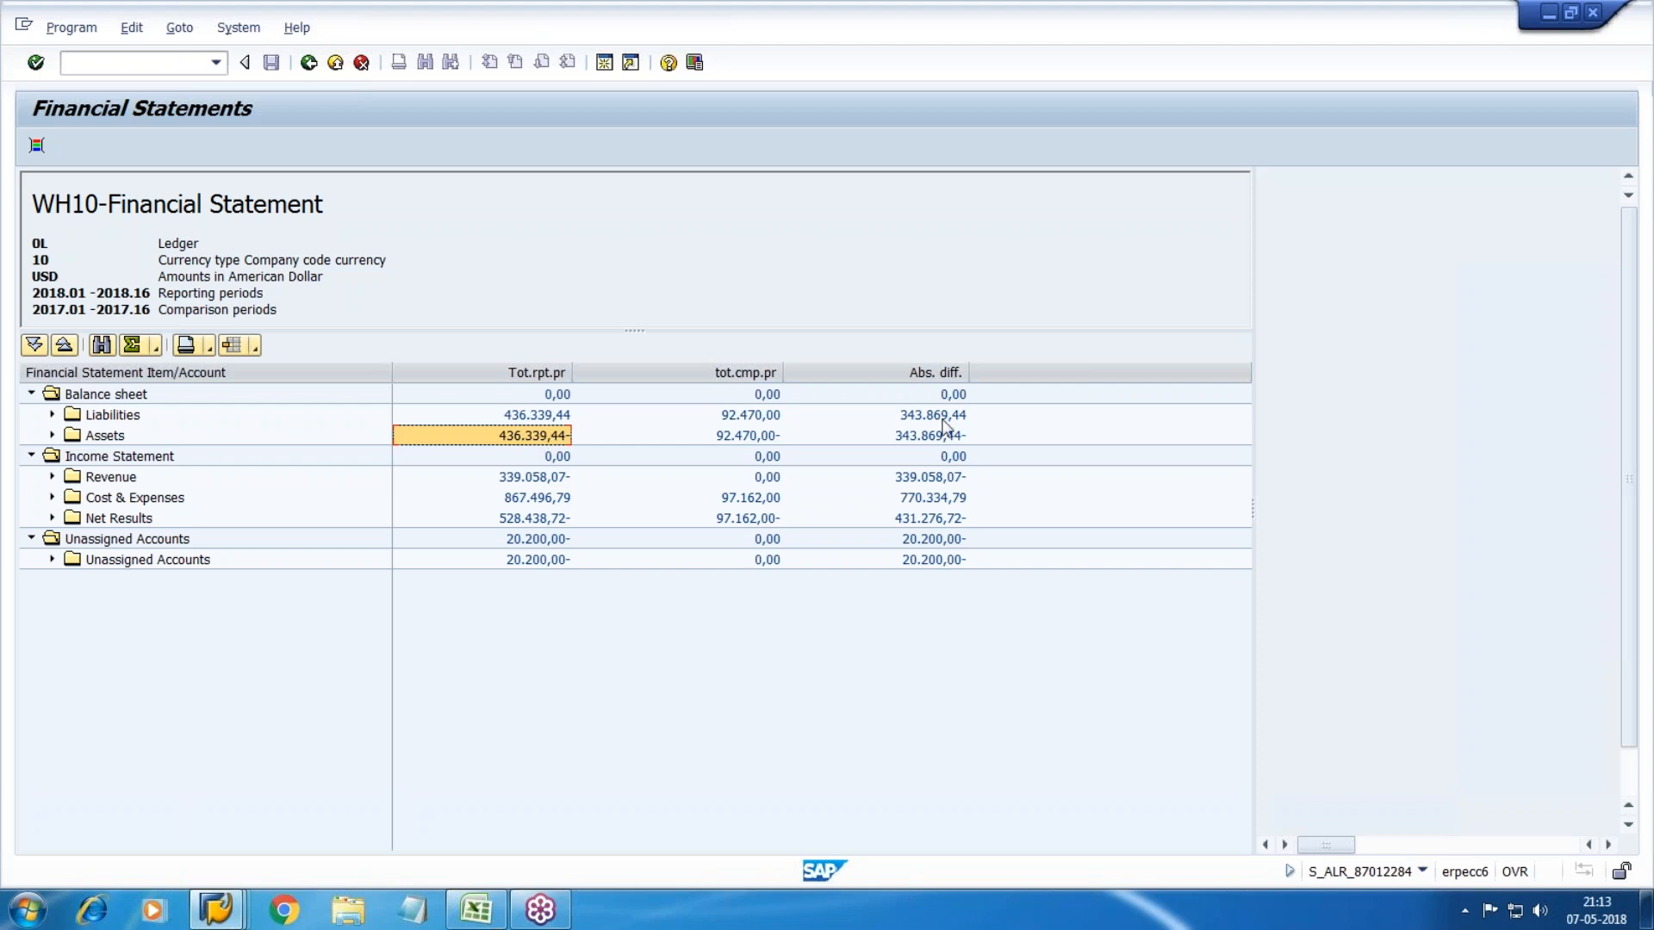
Step: Examine the Revenue and Cost & Expenses totals under Income Statement and expand Net Results to check its calculated result
left_click(116, 458)
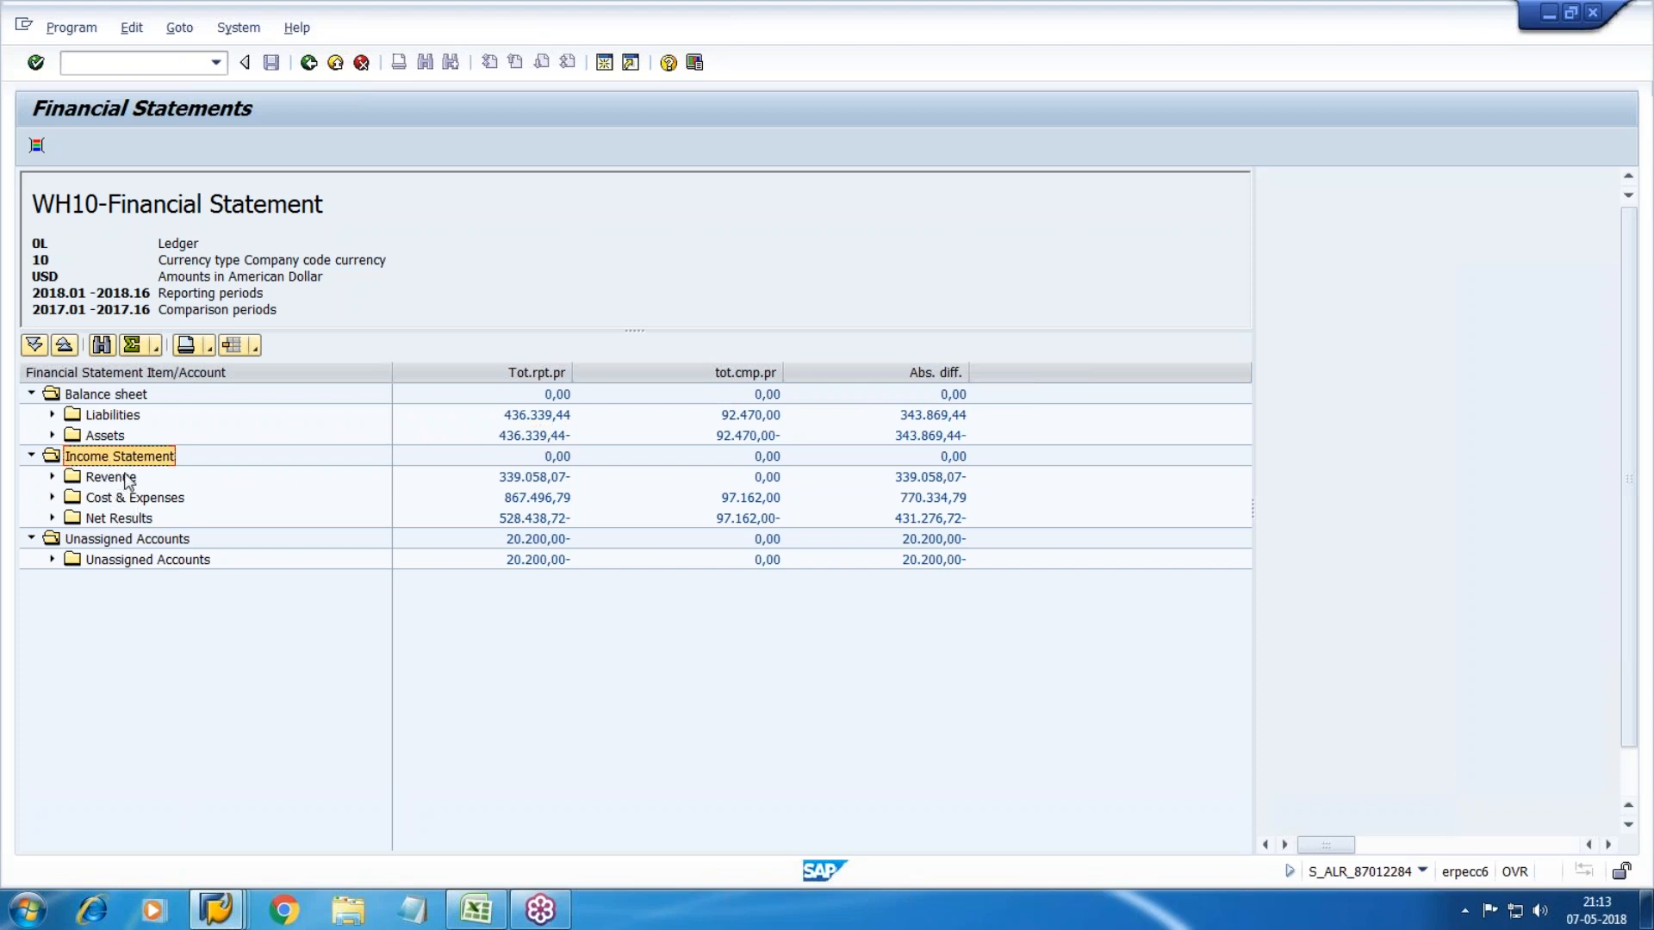
left_click(541, 479)
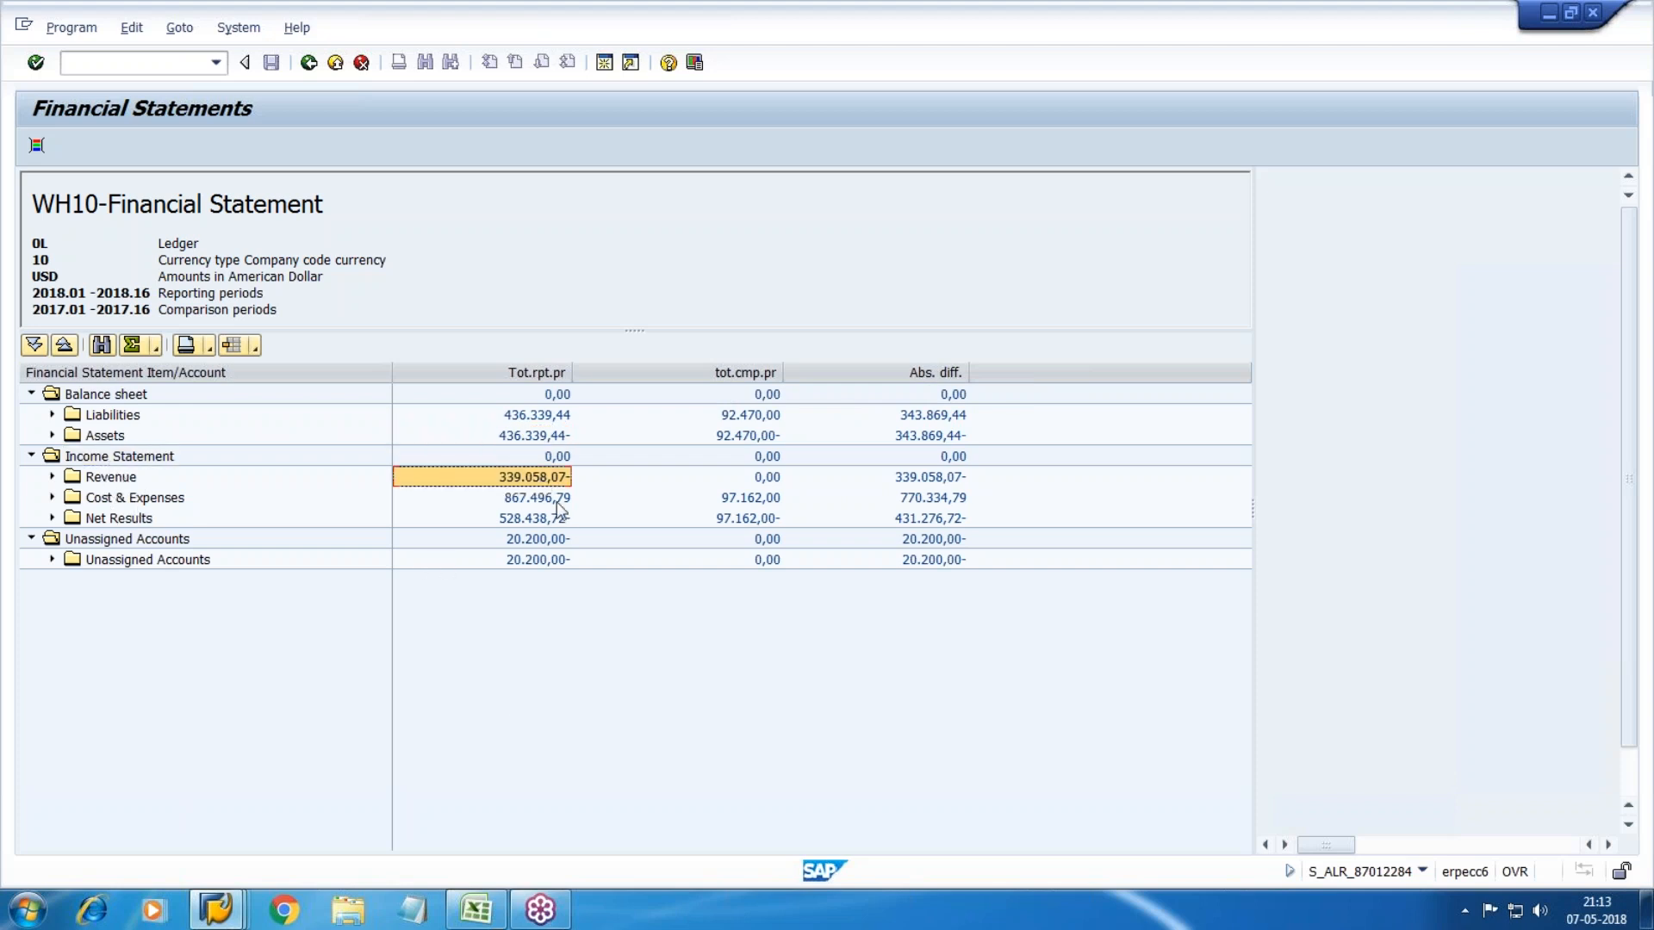
left_click(558, 500)
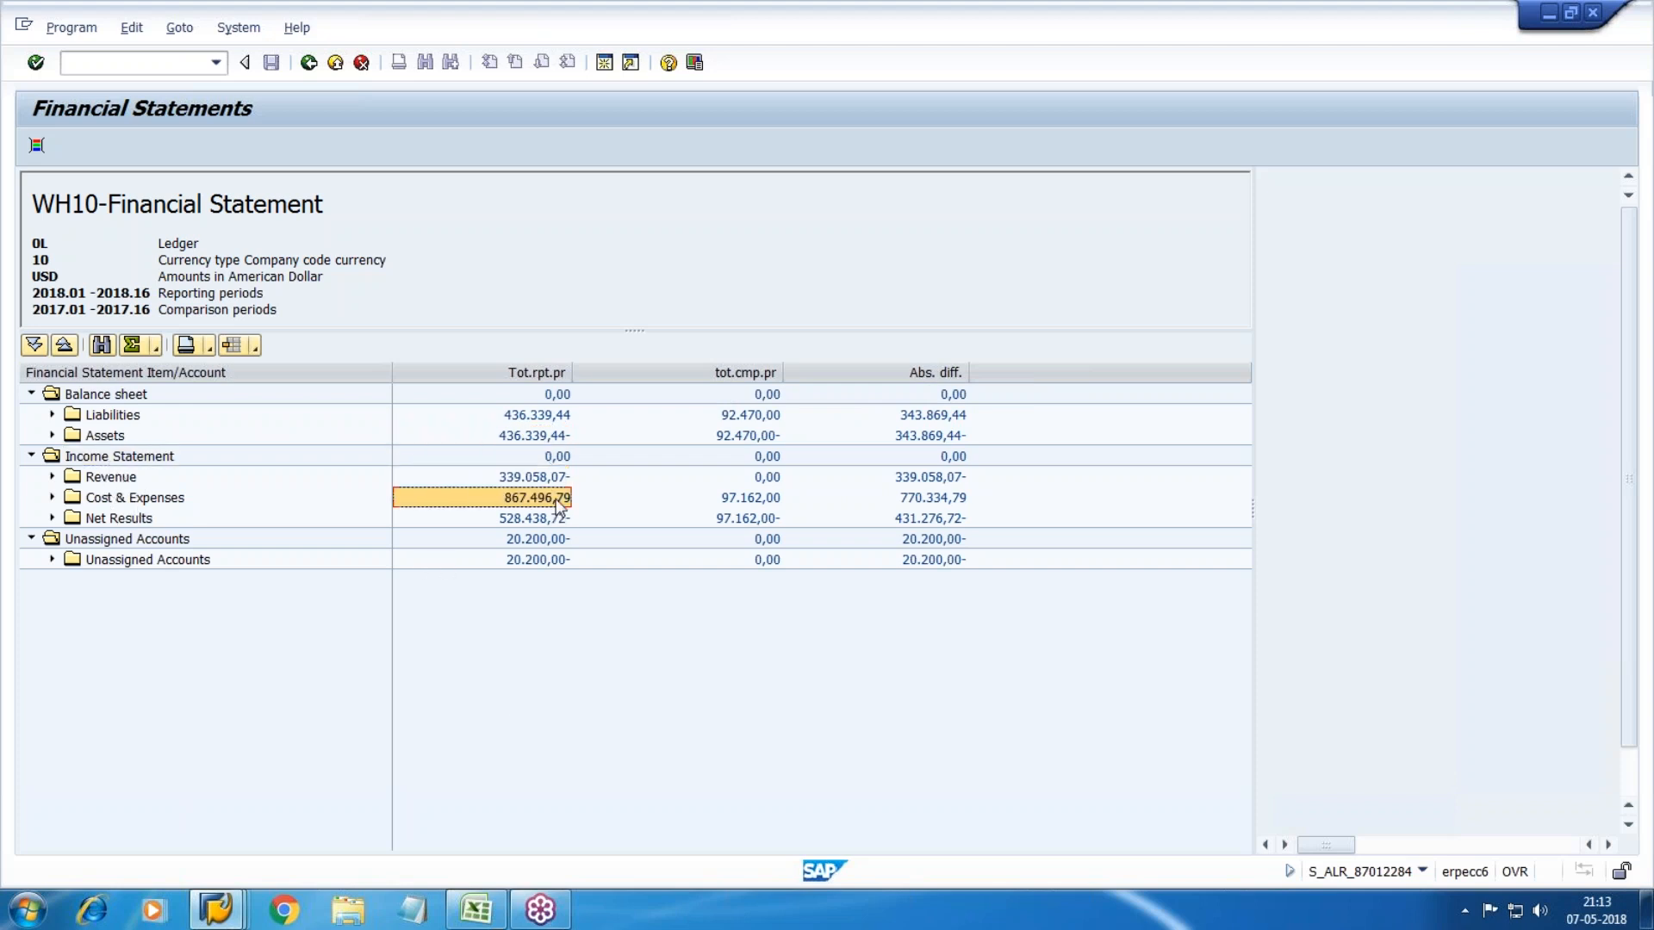
left_click(119, 518)
left_click(51, 518)
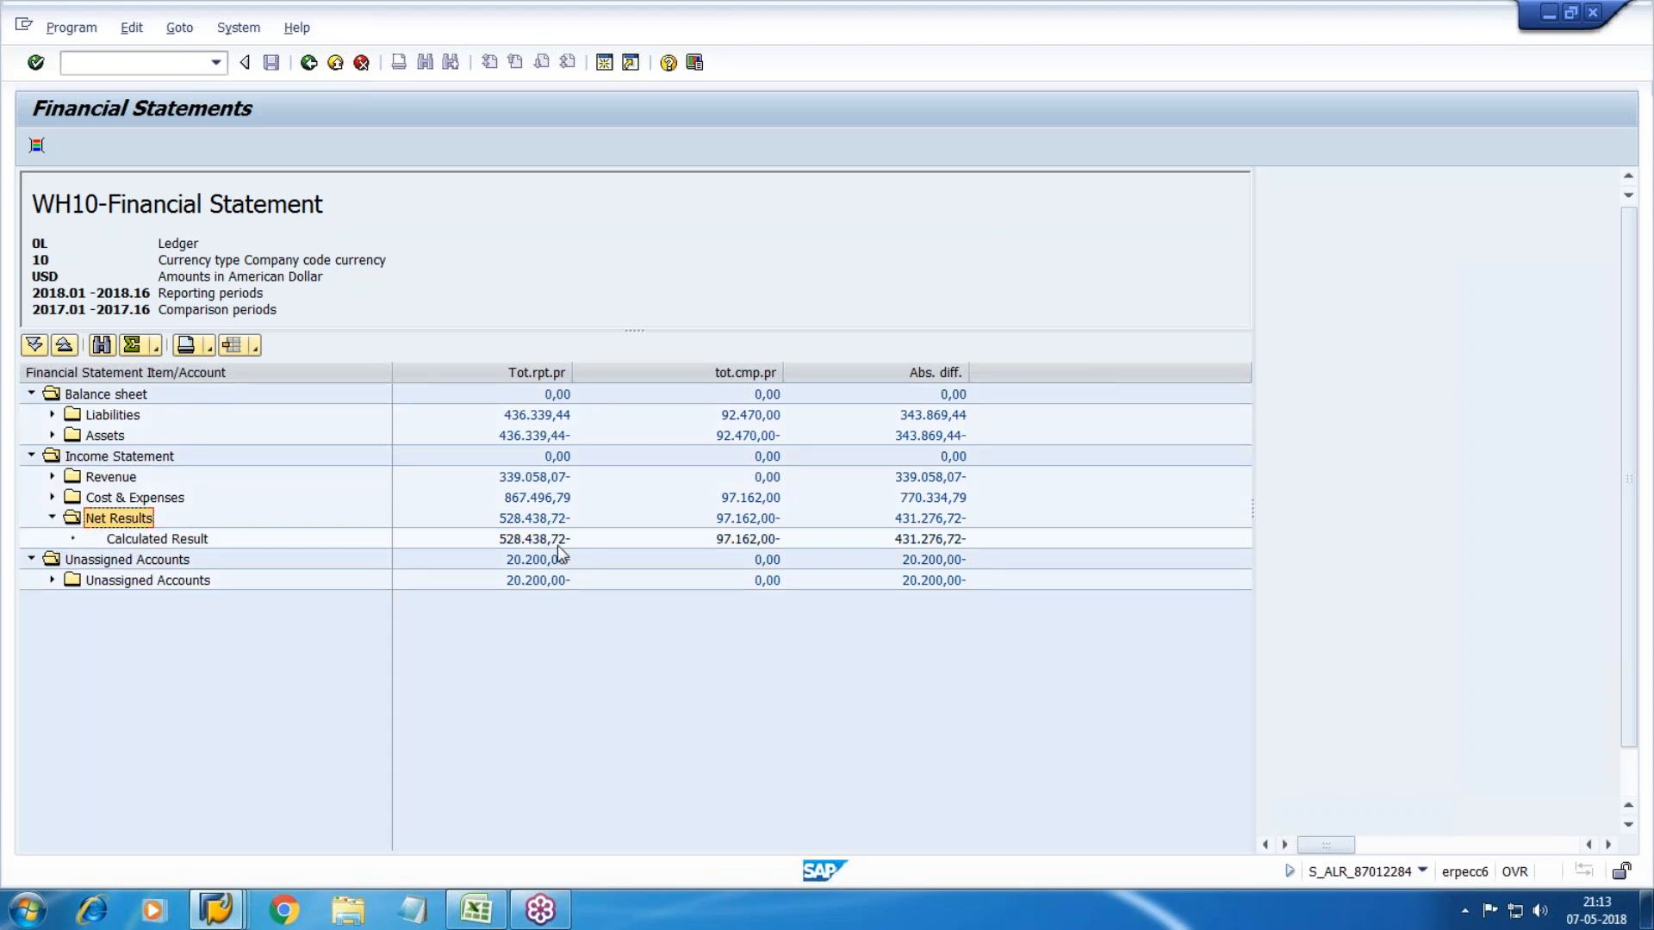
left_click(530, 541)
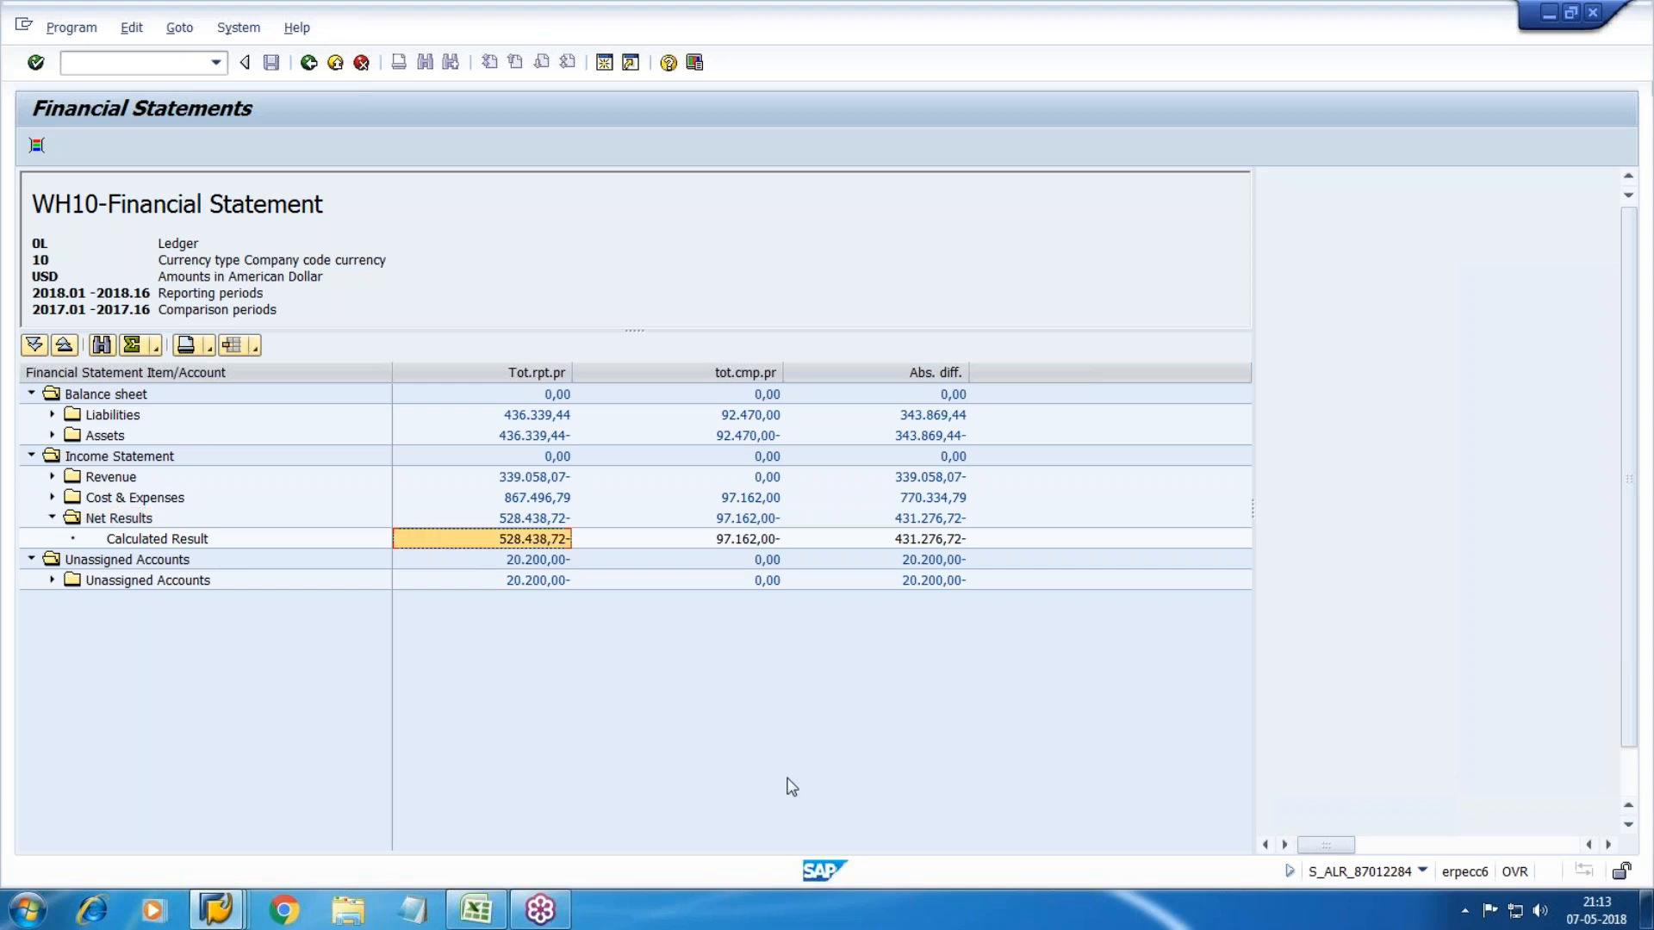
Step: Expand Liabilities, Equities and Unassigned Accounts to check the Retained Earning-Loss total and which accounts are unassigned
left_click(53, 415)
left_click(73, 435)
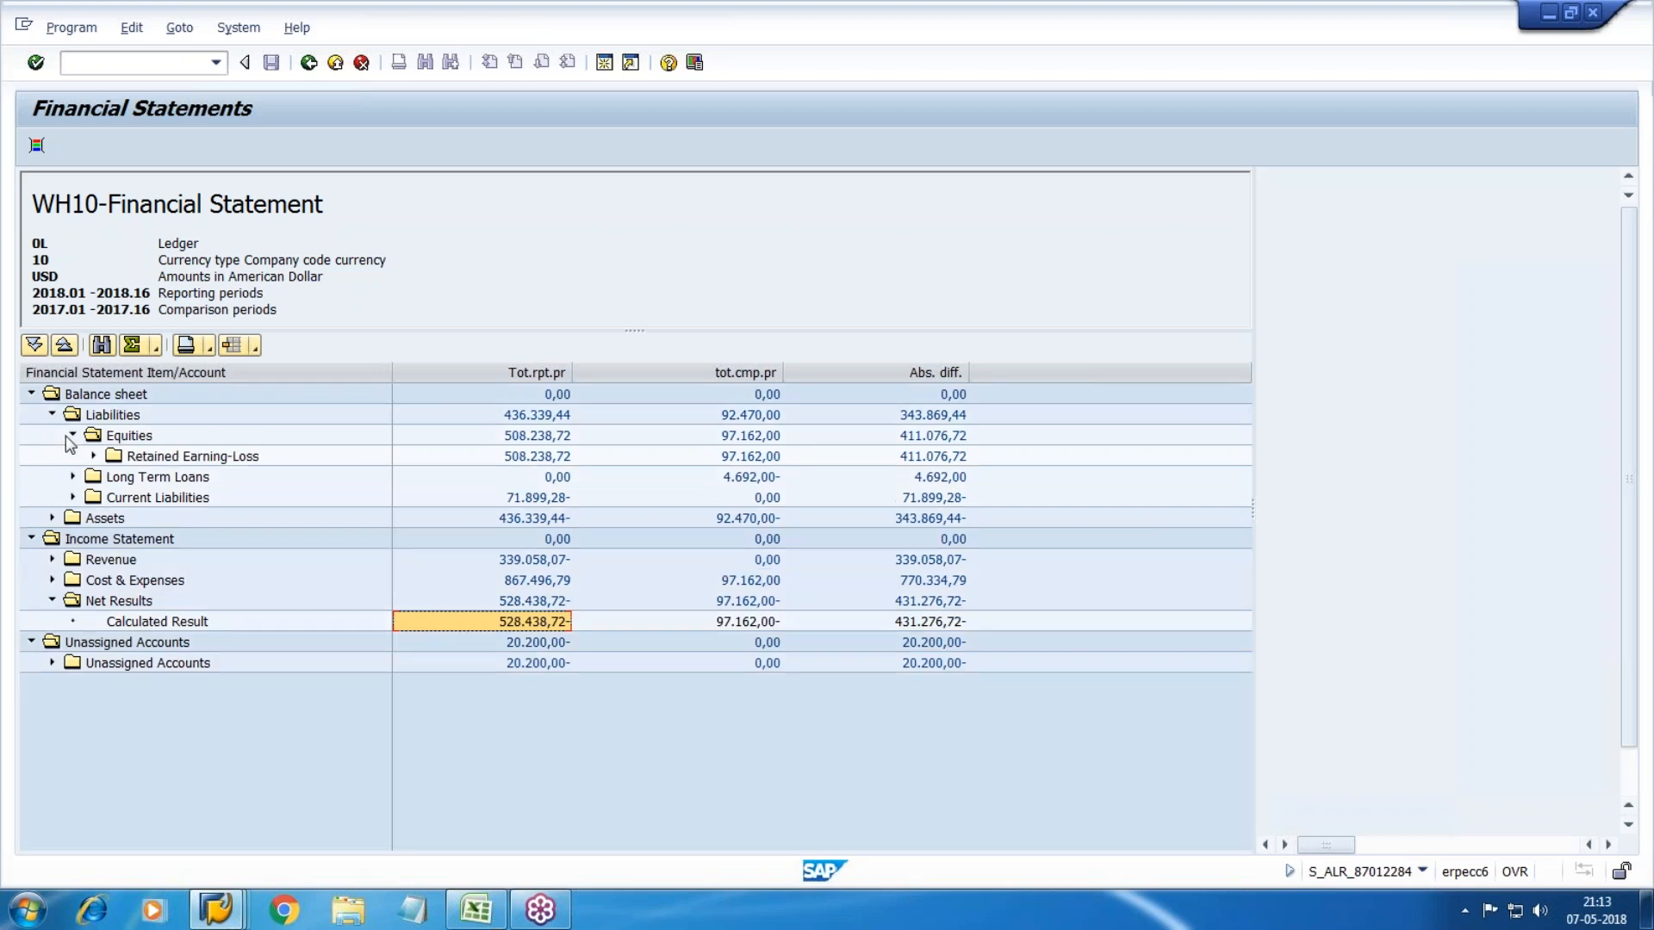
left_click(511, 464)
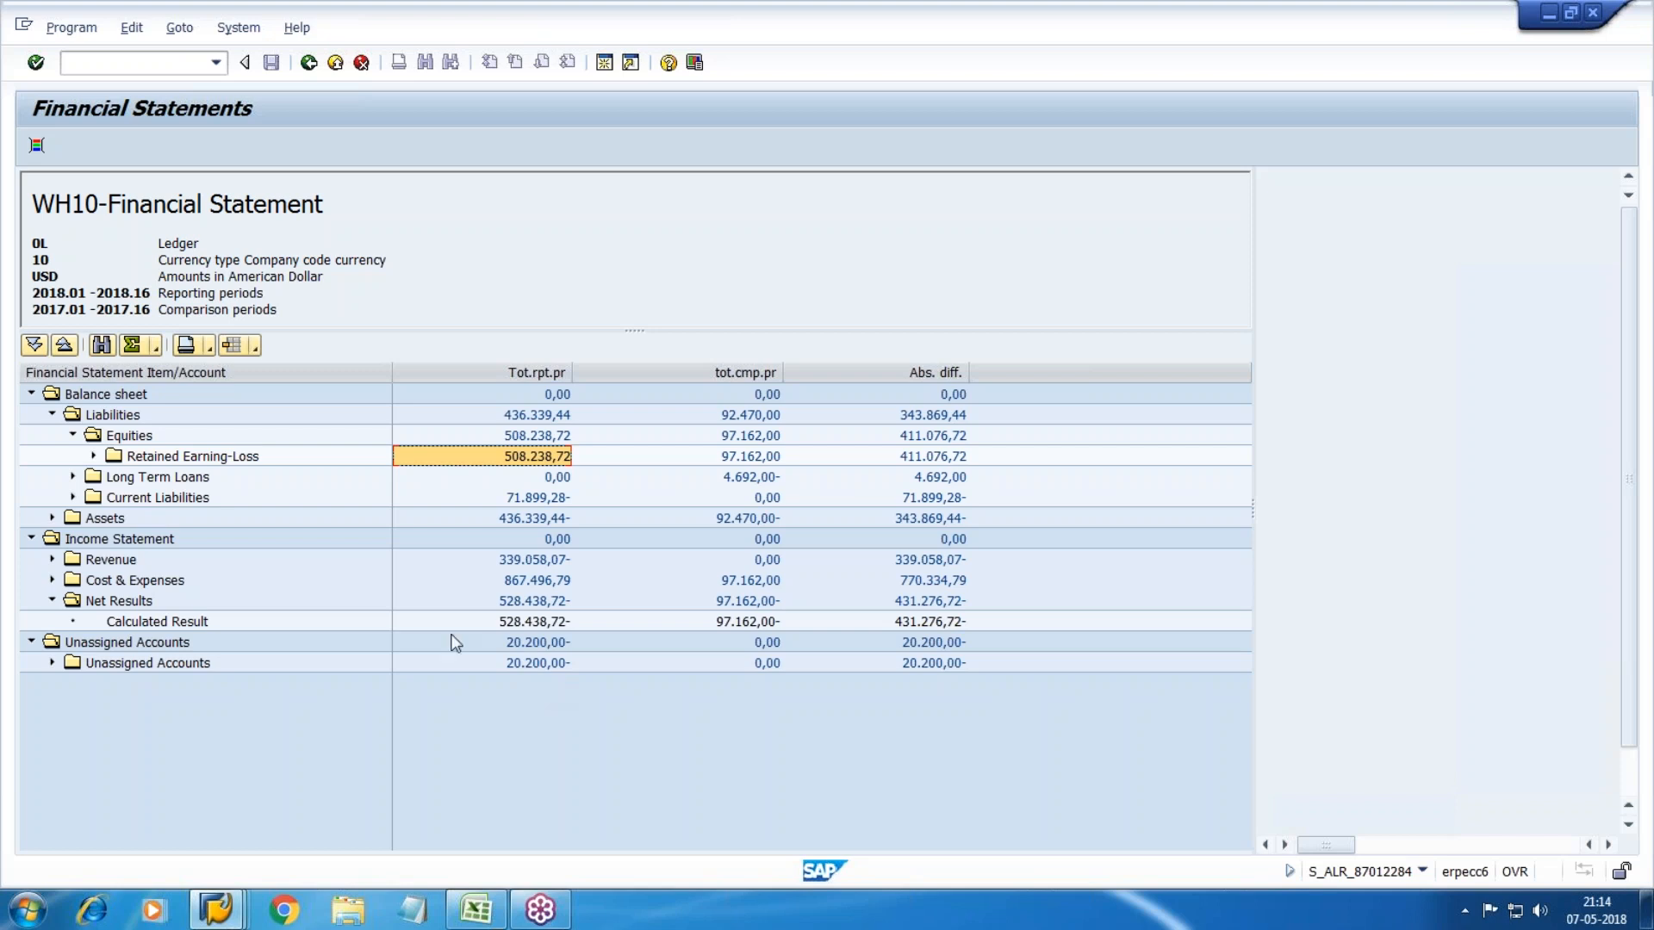
left_click(51, 662)
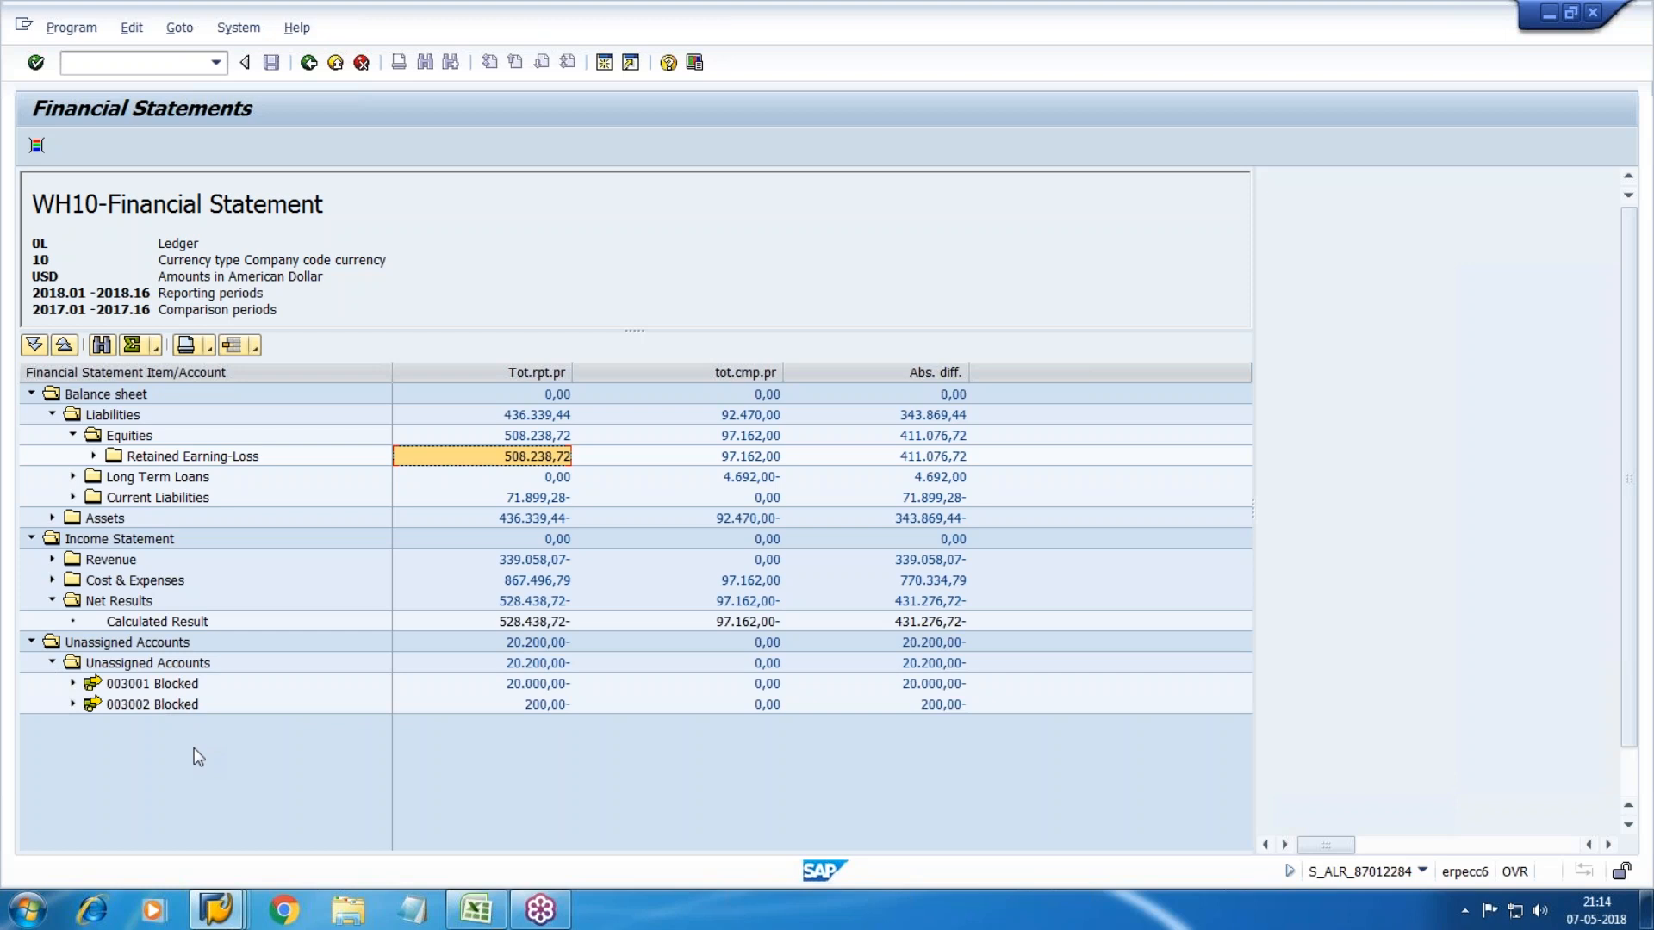
Step: Switch to the Change Financial Statement Version window and review its structure down to the Unassigned Accounts items
left_click(215, 909)
left_click(358, 801)
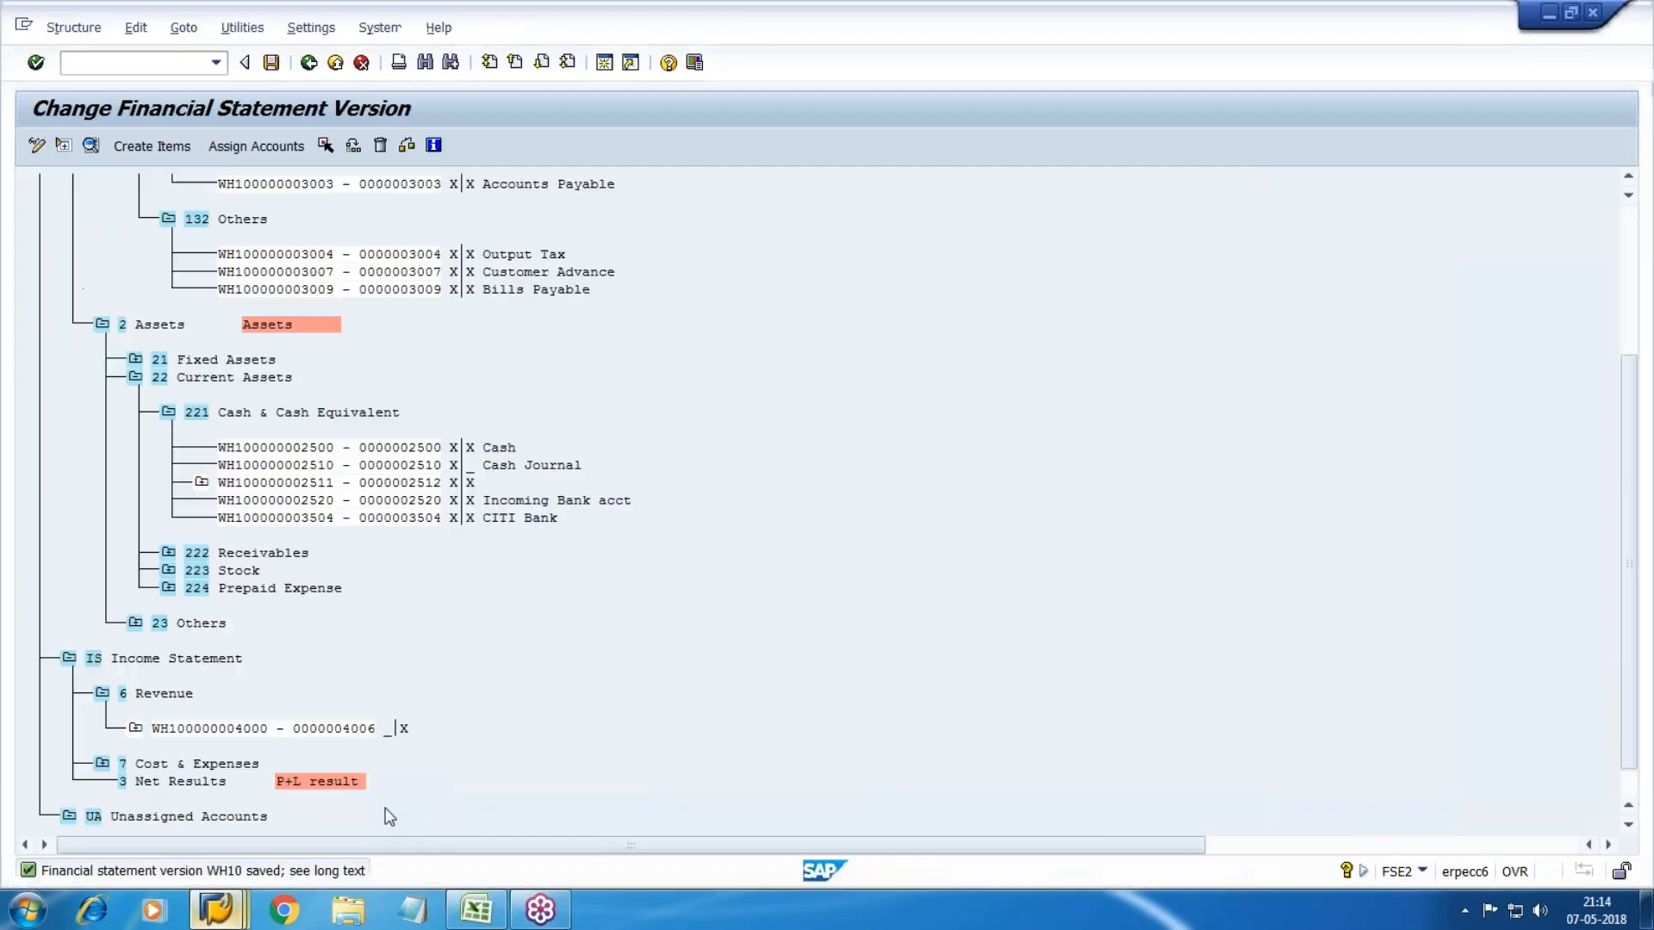
scroll(1634, 639, "down", 1)
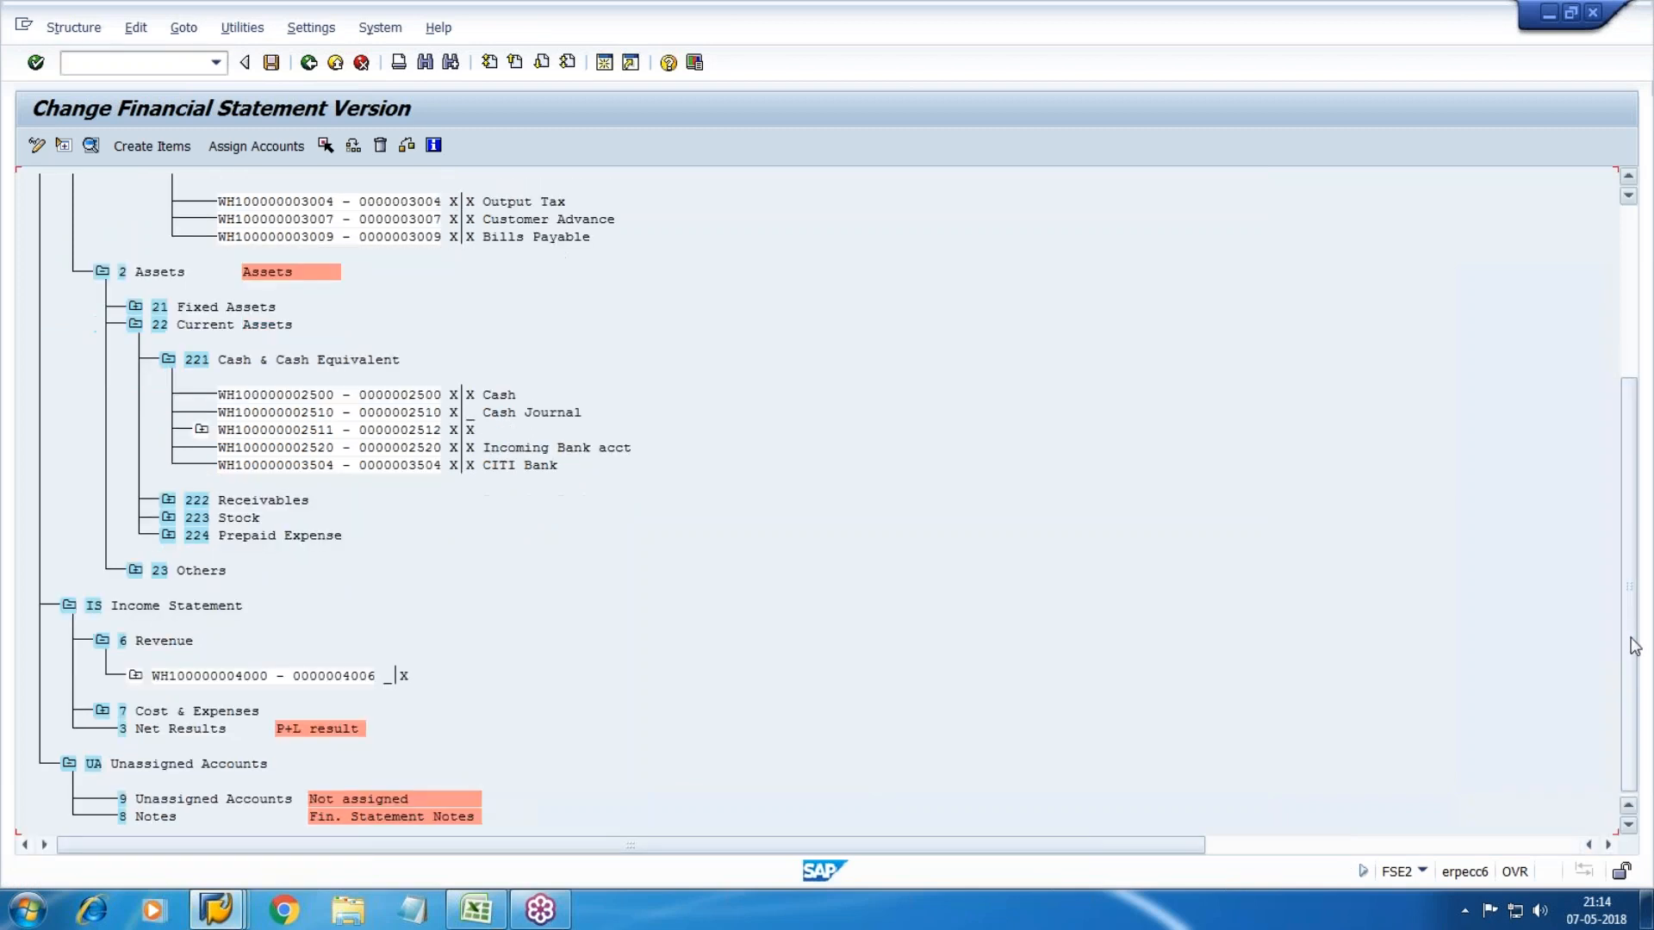
scroll(1355, 528, "up", 5)
Step: Switch to Edit G/L Account Centrally and expand Current Liability to look up the blocked accounts 3001 and 3002
left_click(215, 909)
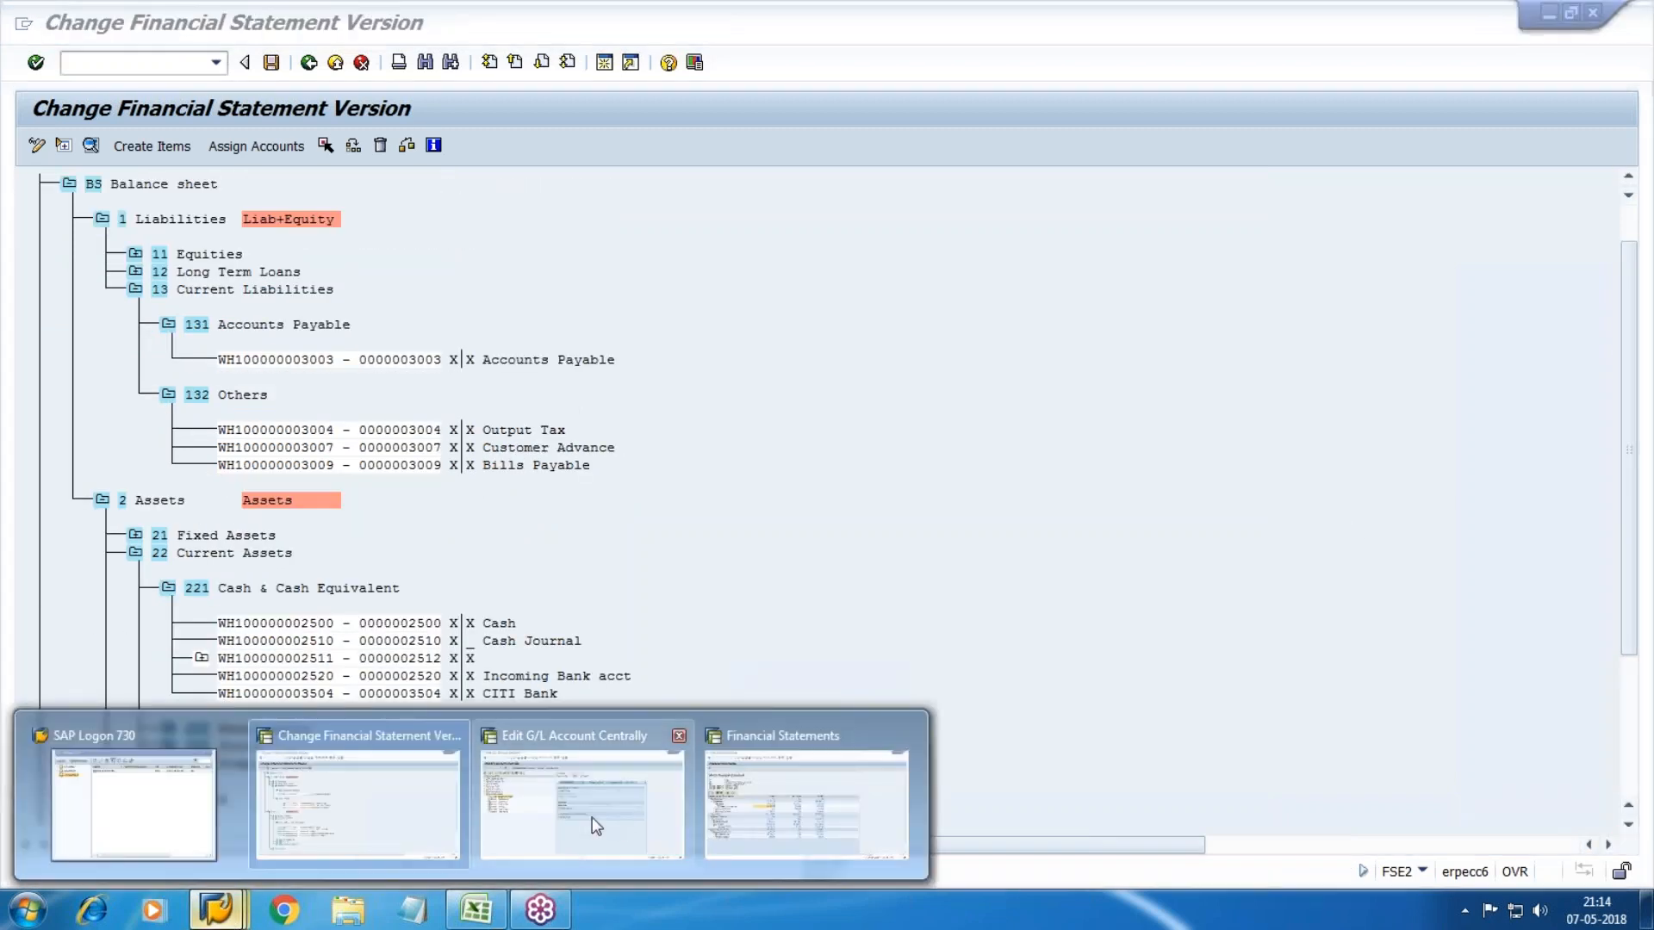
left_click(517, 852)
left_click(32, 357)
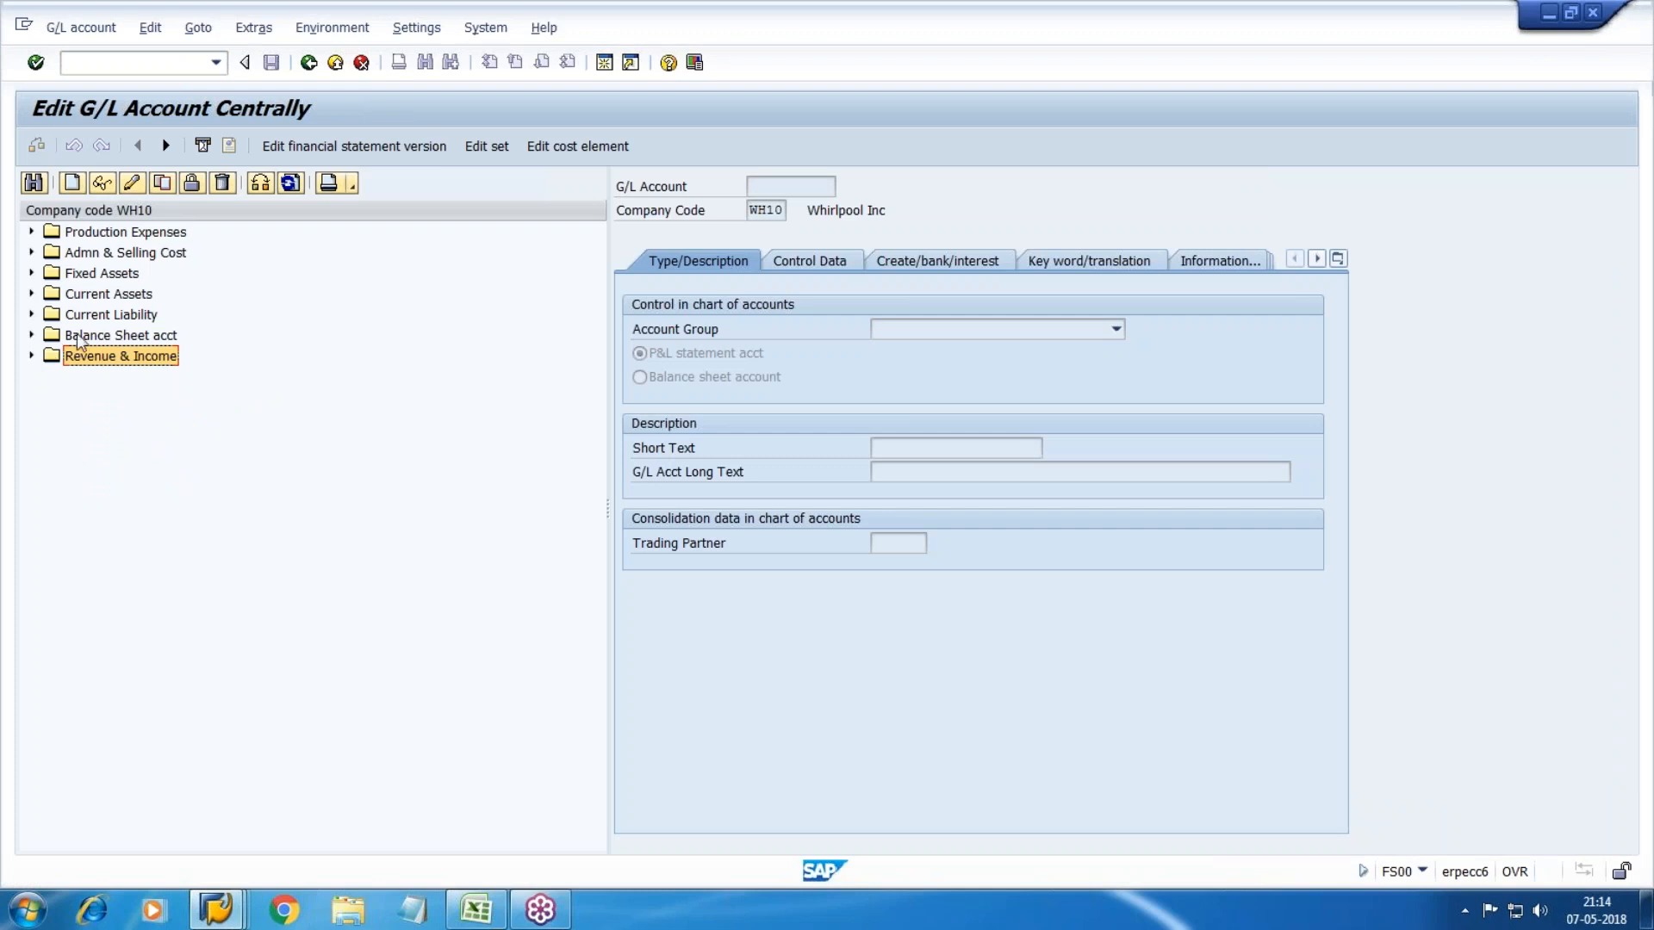
left_click(85, 336)
left_click(32, 315)
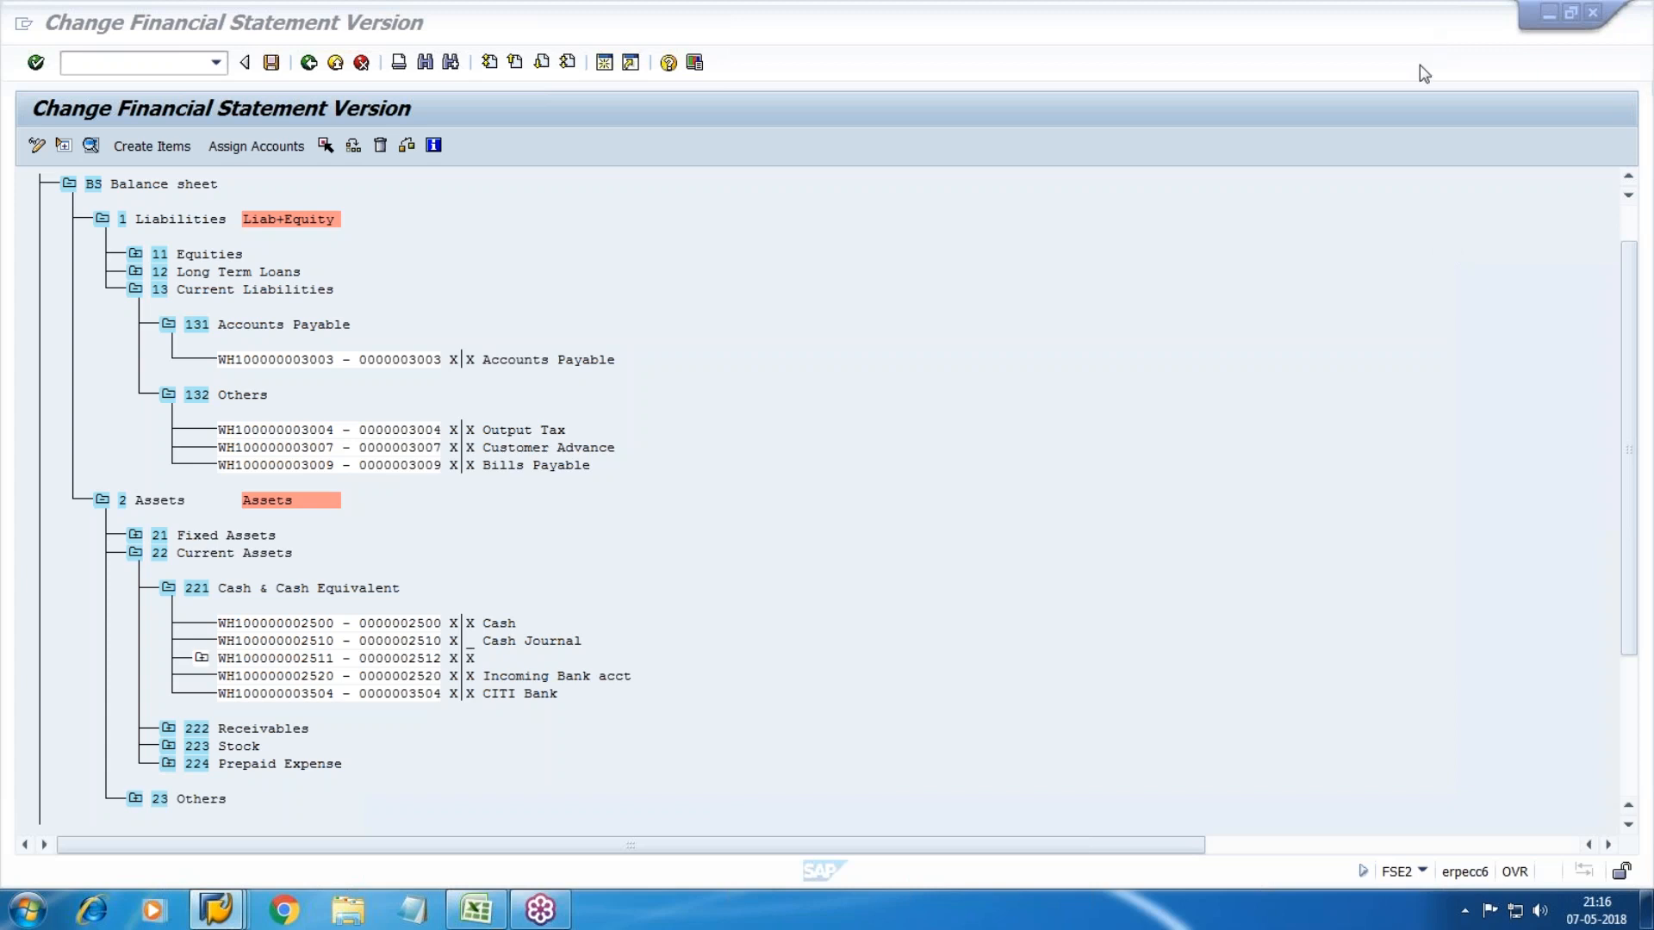
left_click(1466, 215)
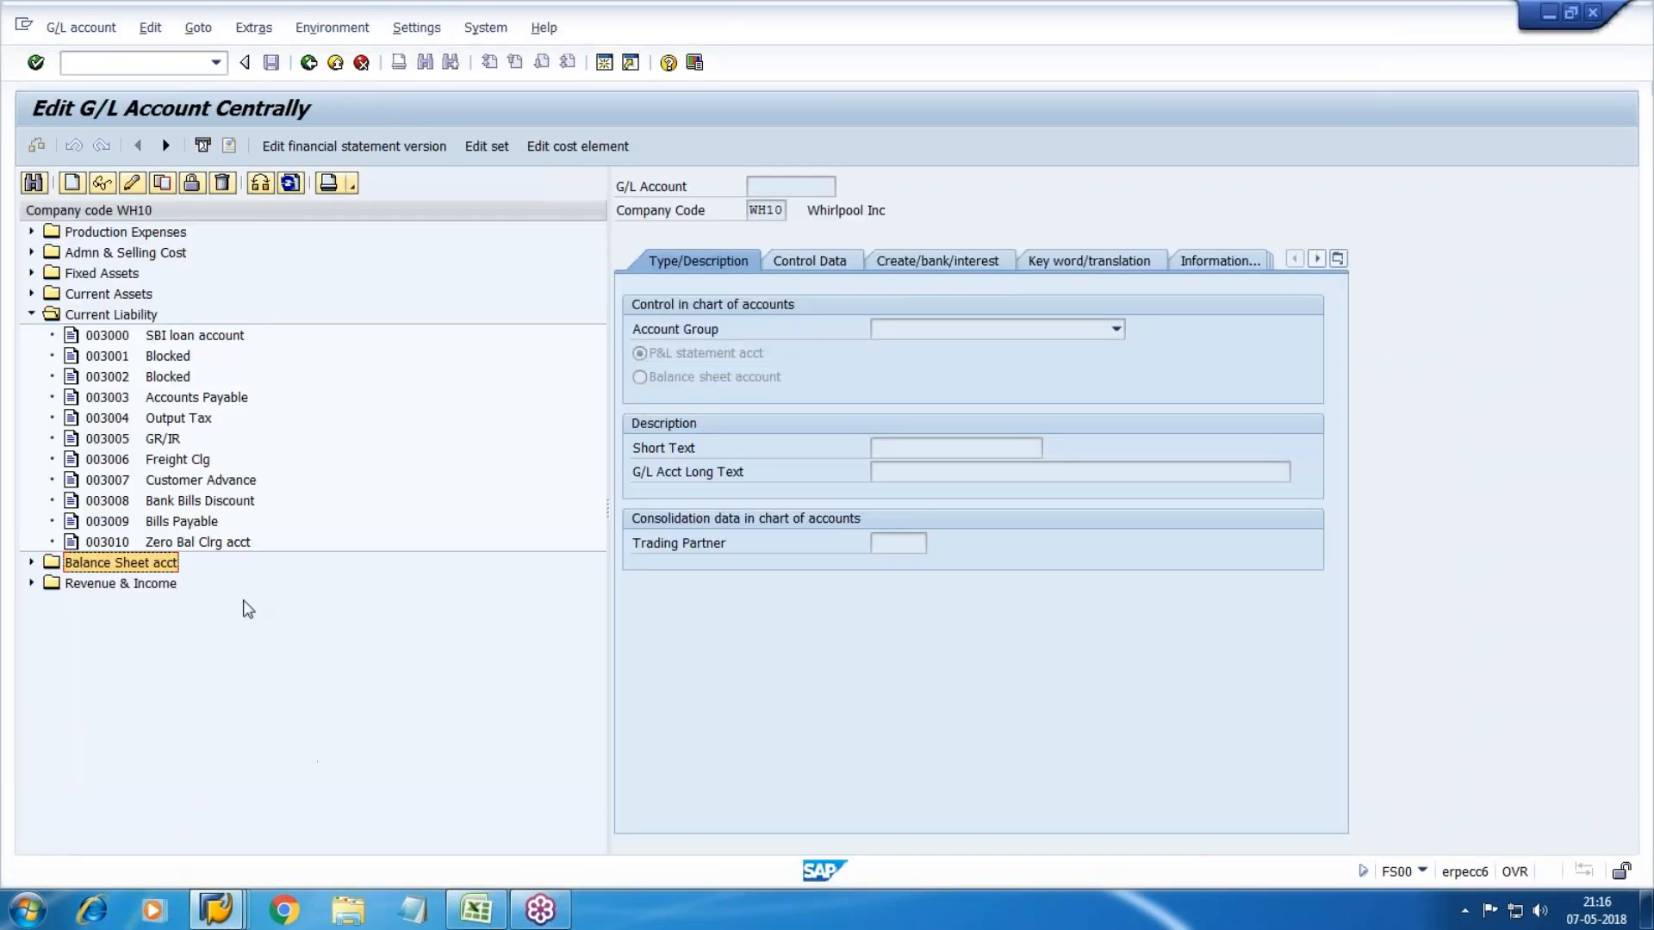
left_click(168, 358)
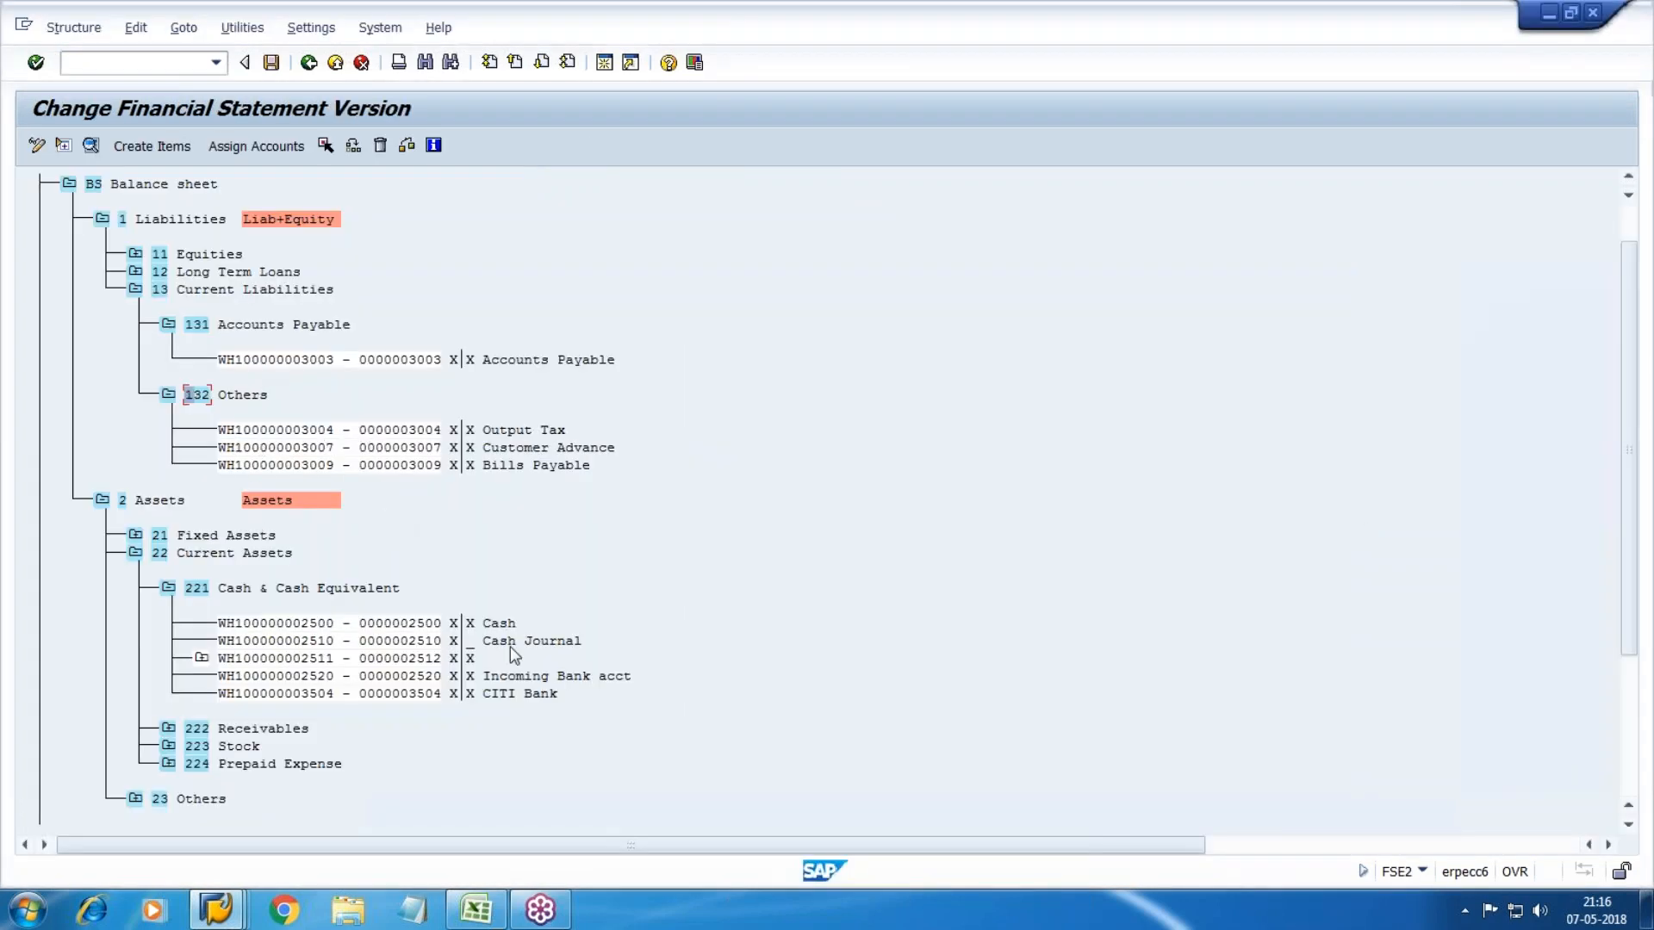
Step: Assign accounts 3001 to 3002 to item 132 Others for both debit and credit balances, and save the financial statement version
left_click(255, 146)
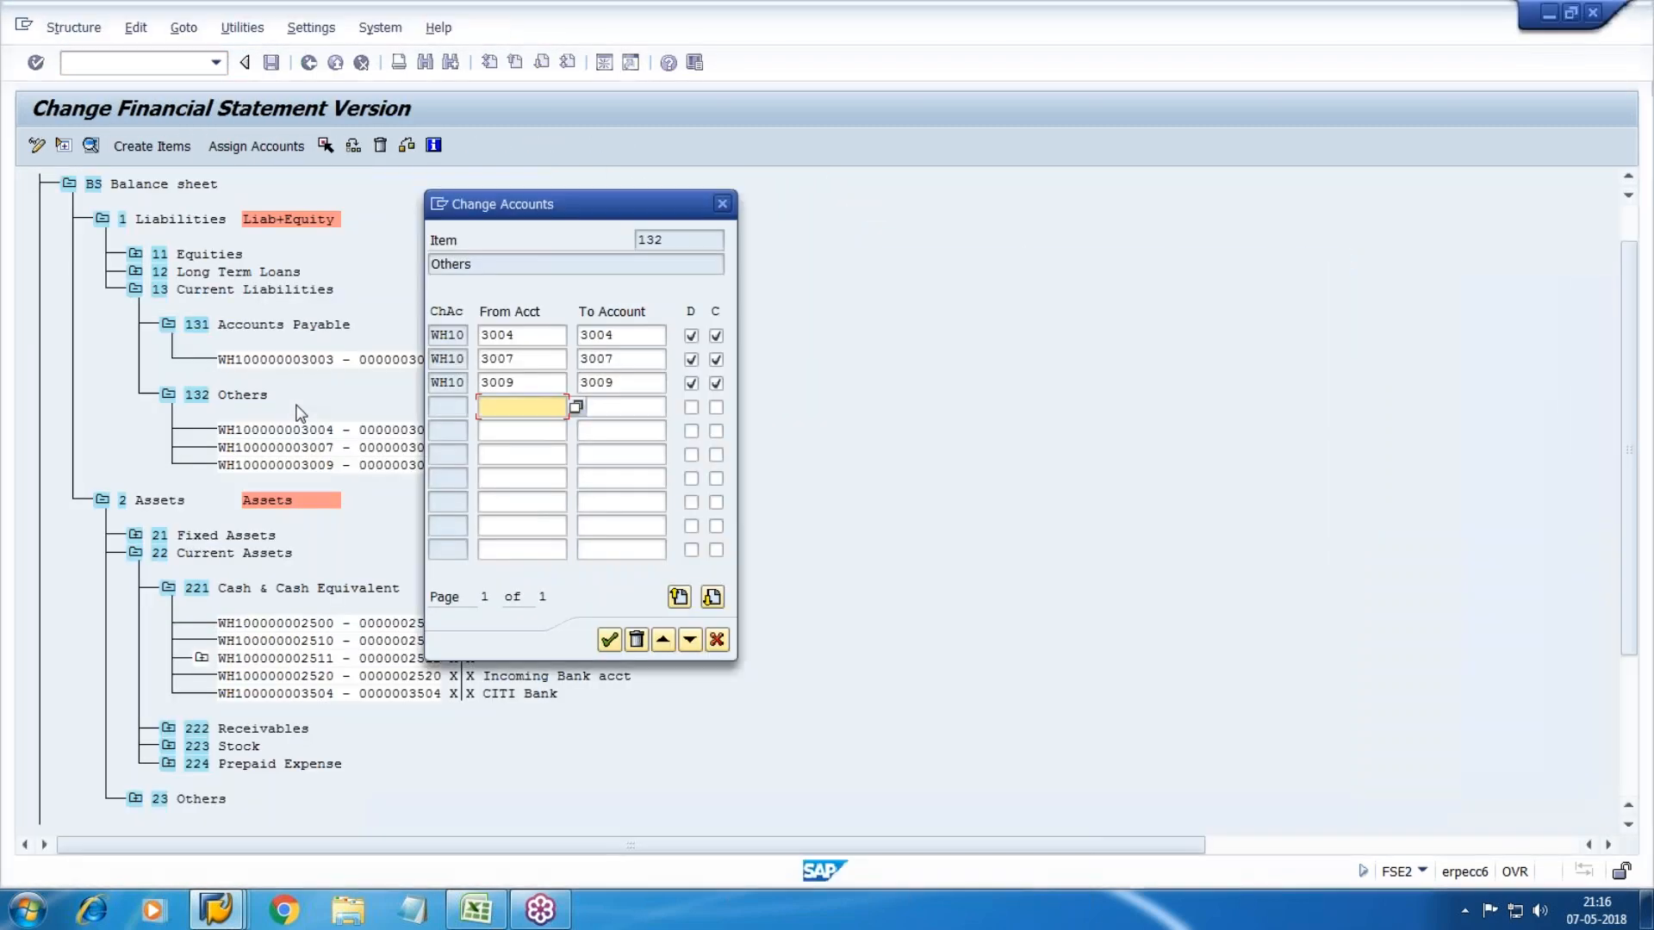
type("3001")
key("Tab")
type("3001")
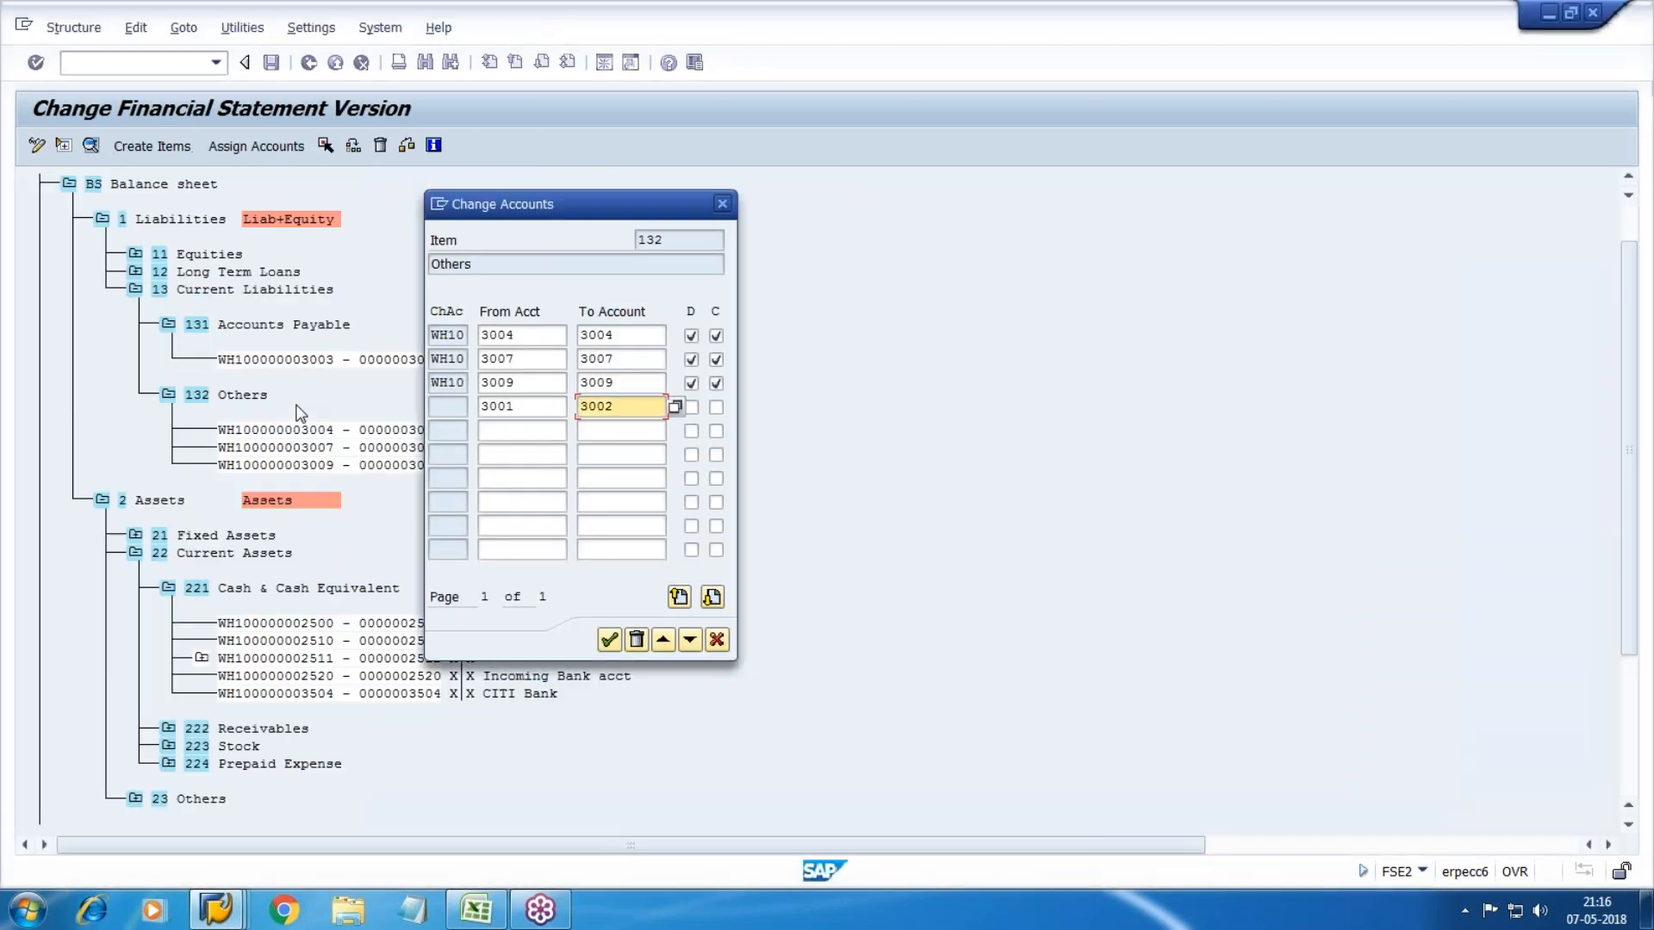
key("Tab")
key("space")
key("Tab")
key("space")
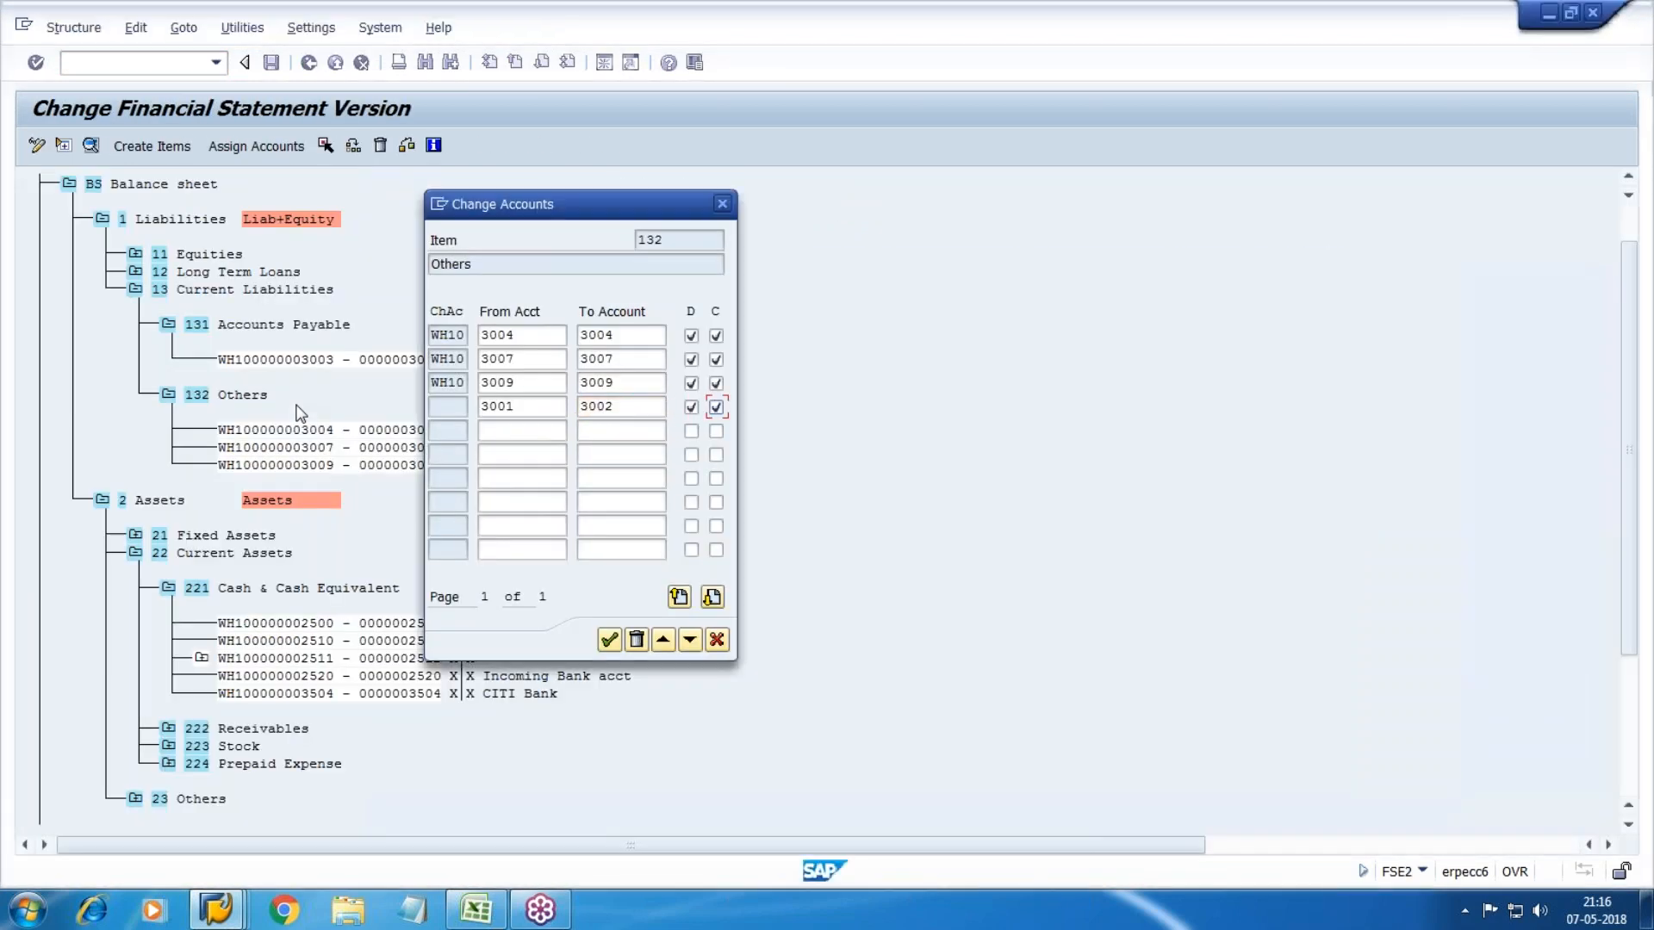
left_click(609, 639)
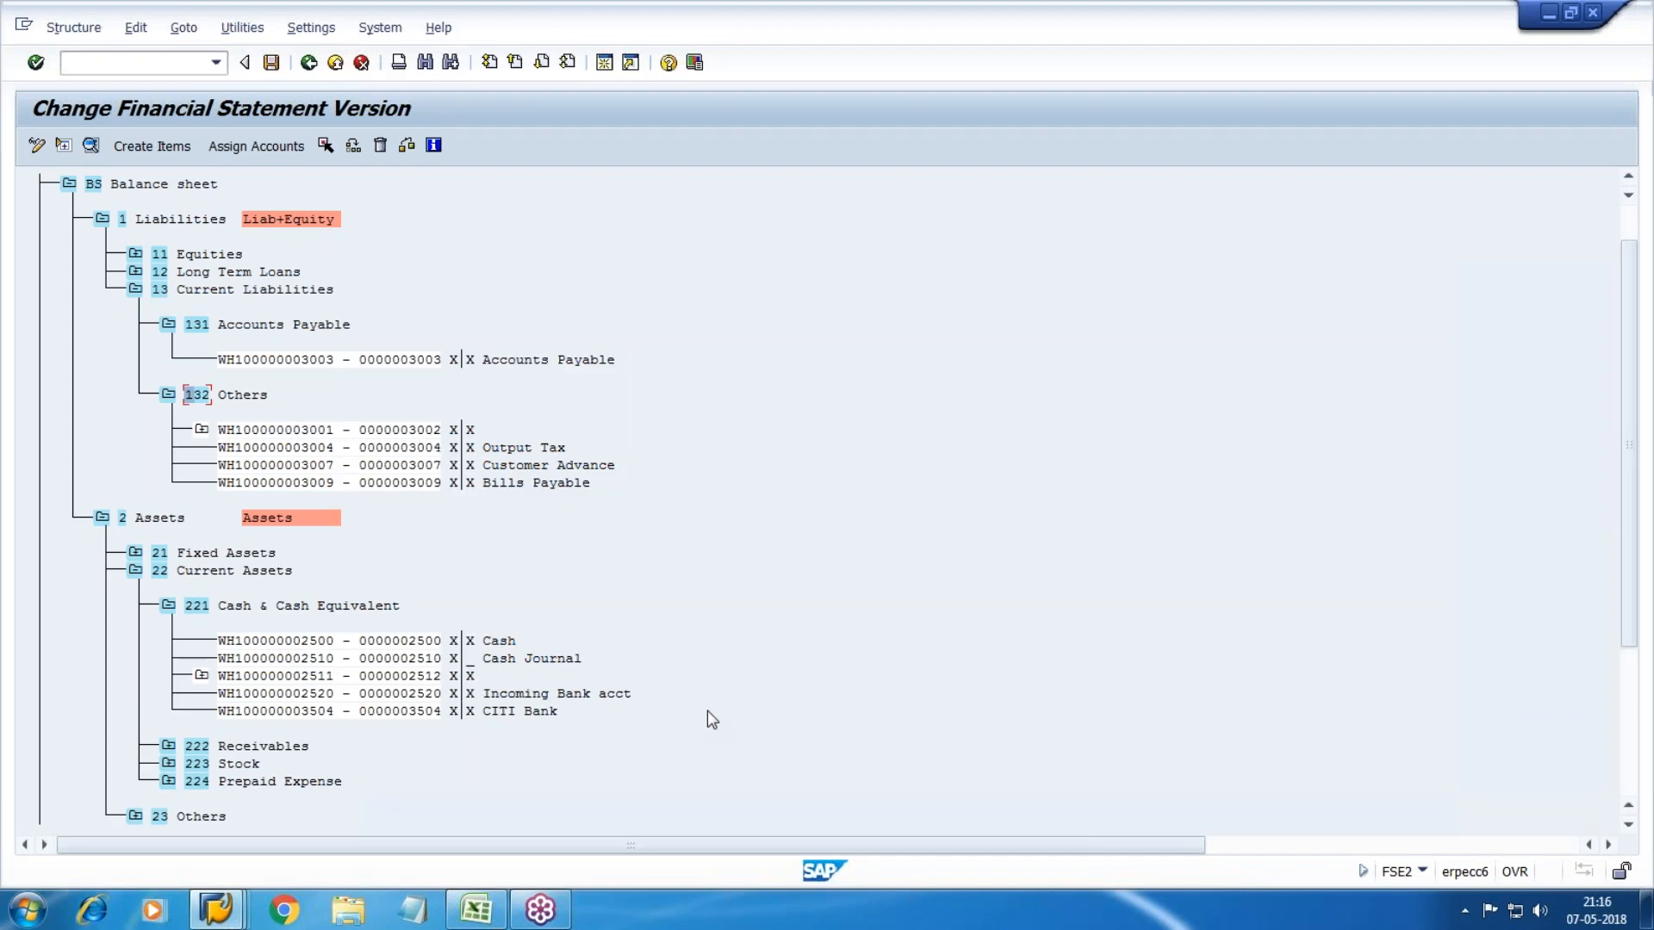
left_click(272, 62)
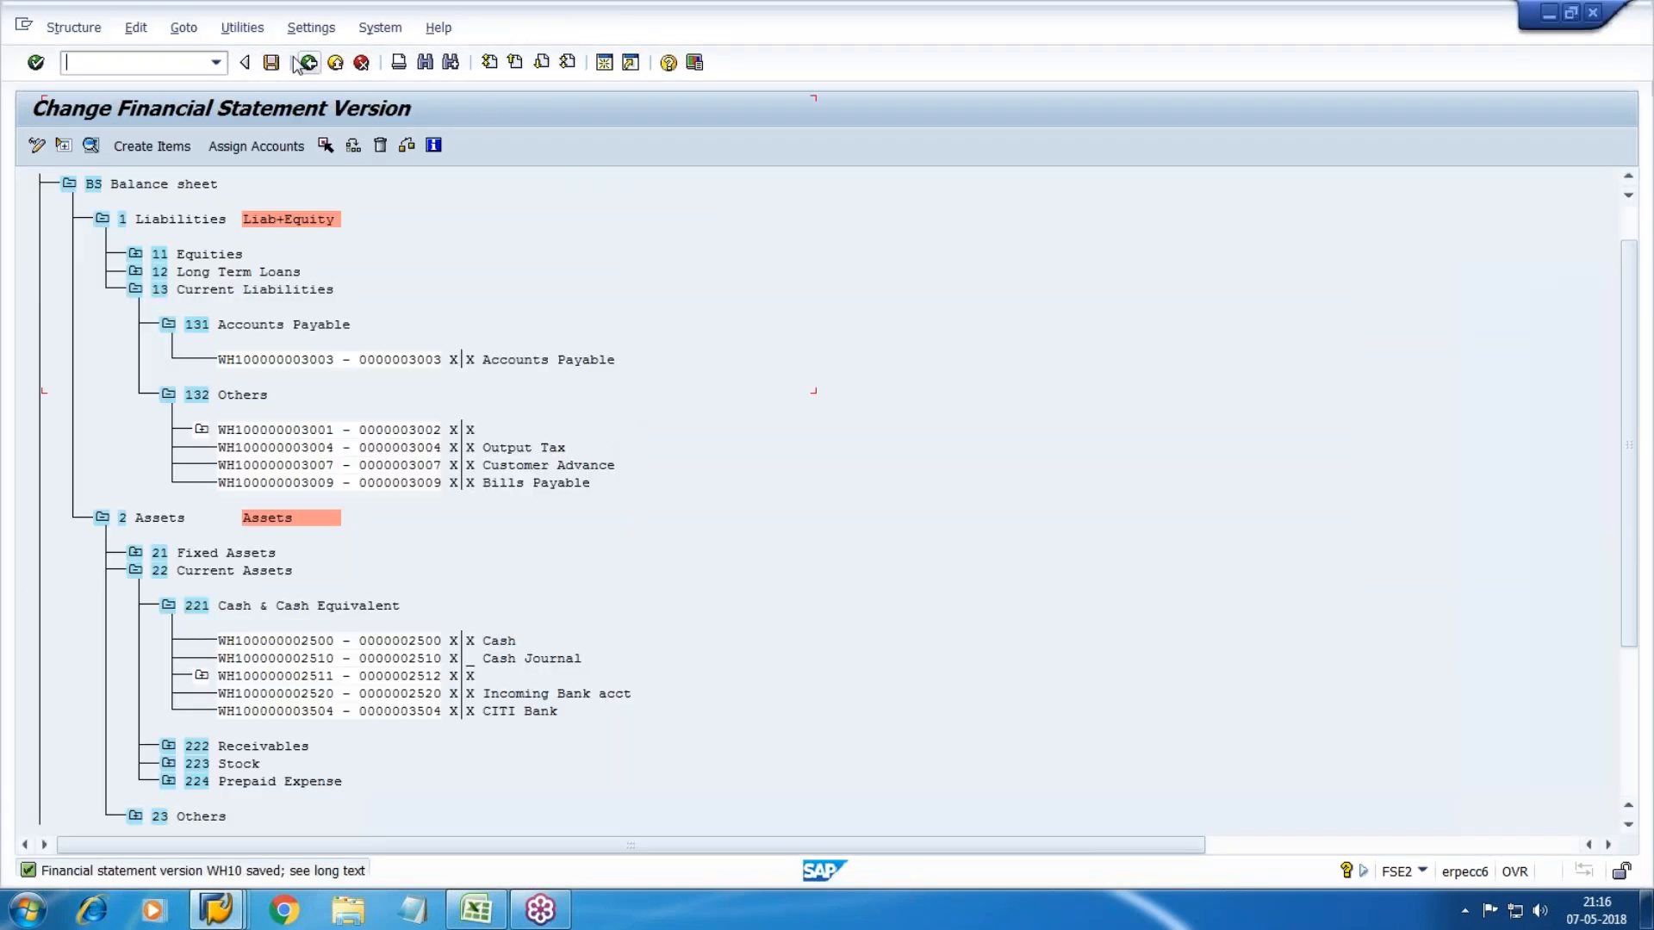
left_click(271, 63)
Step: Switch to the Financial Statements window and rerun the WH10 report with the updated account assignments
left_click(224, 913)
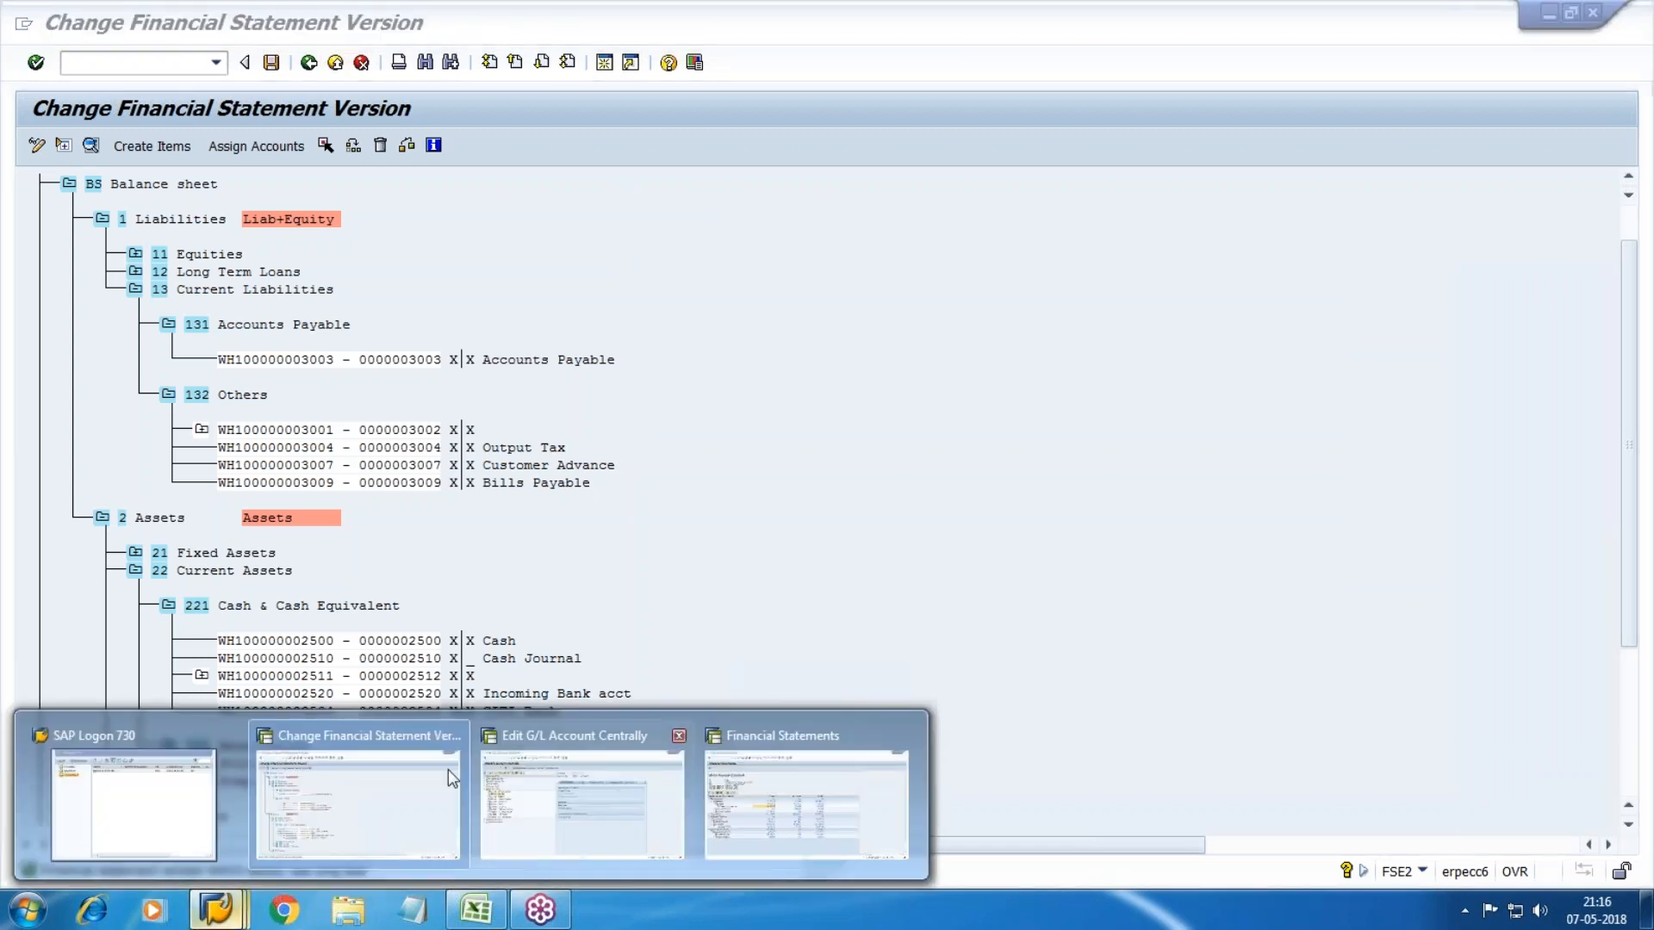
left_click(765, 801)
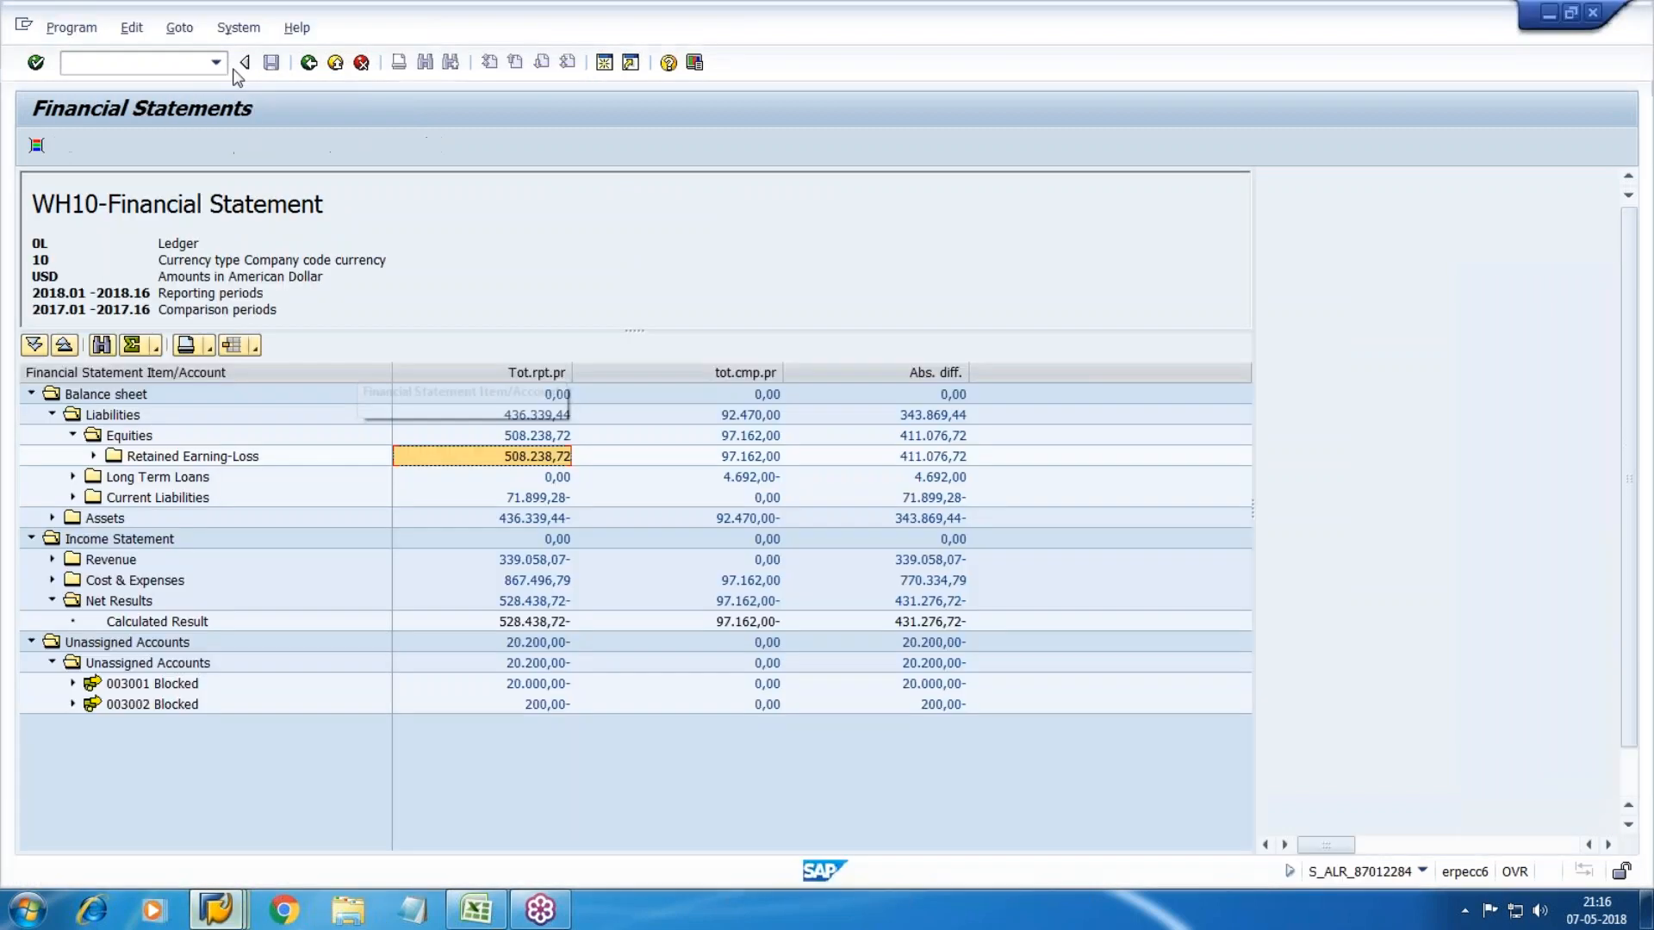
left_click(308, 64)
left_click(36, 145)
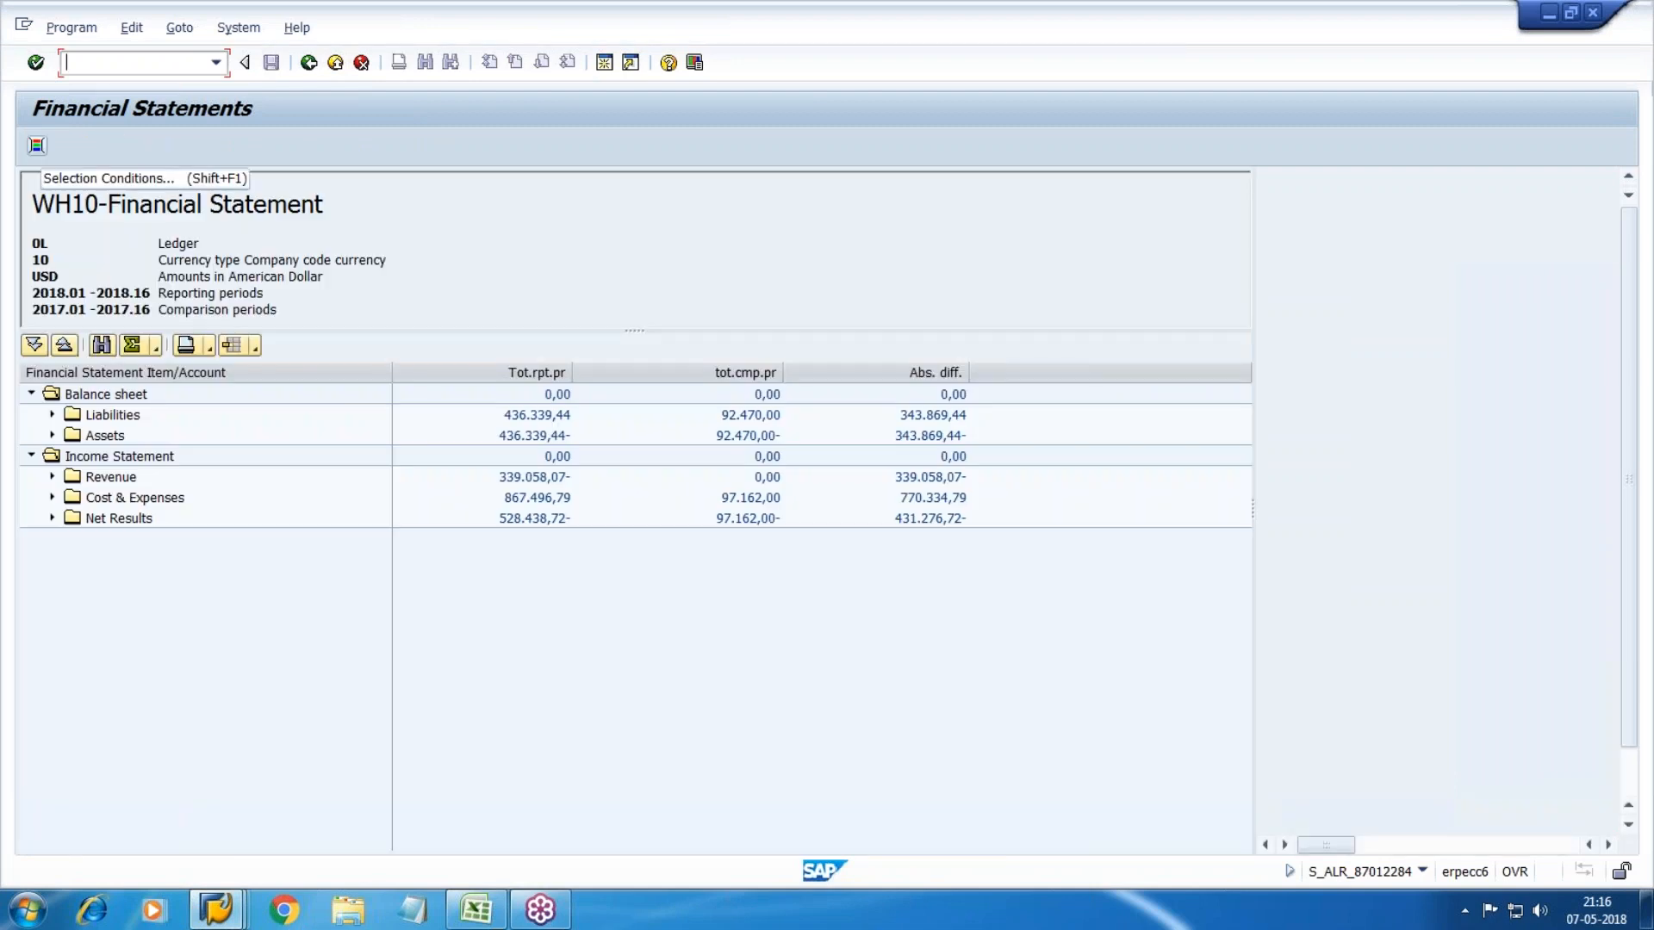
Step: Expand Net Results, Liabilities and Equities to compare the Calculated Result with Retained Earning-Loss
left_click(53, 517)
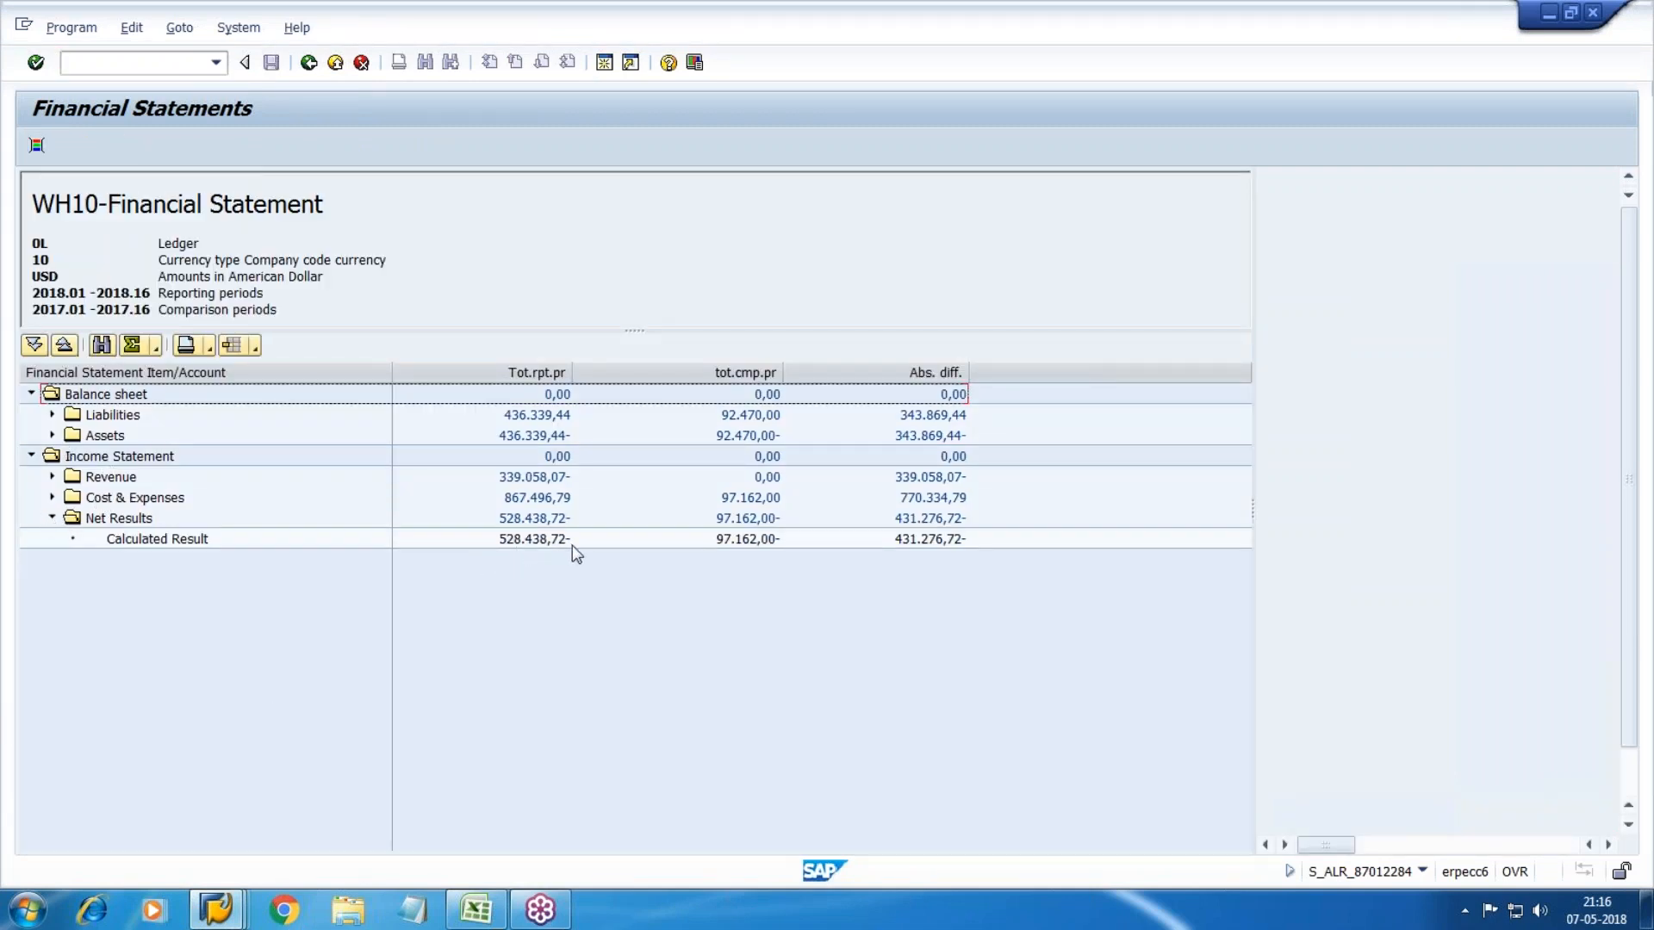
left_click(53, 416)
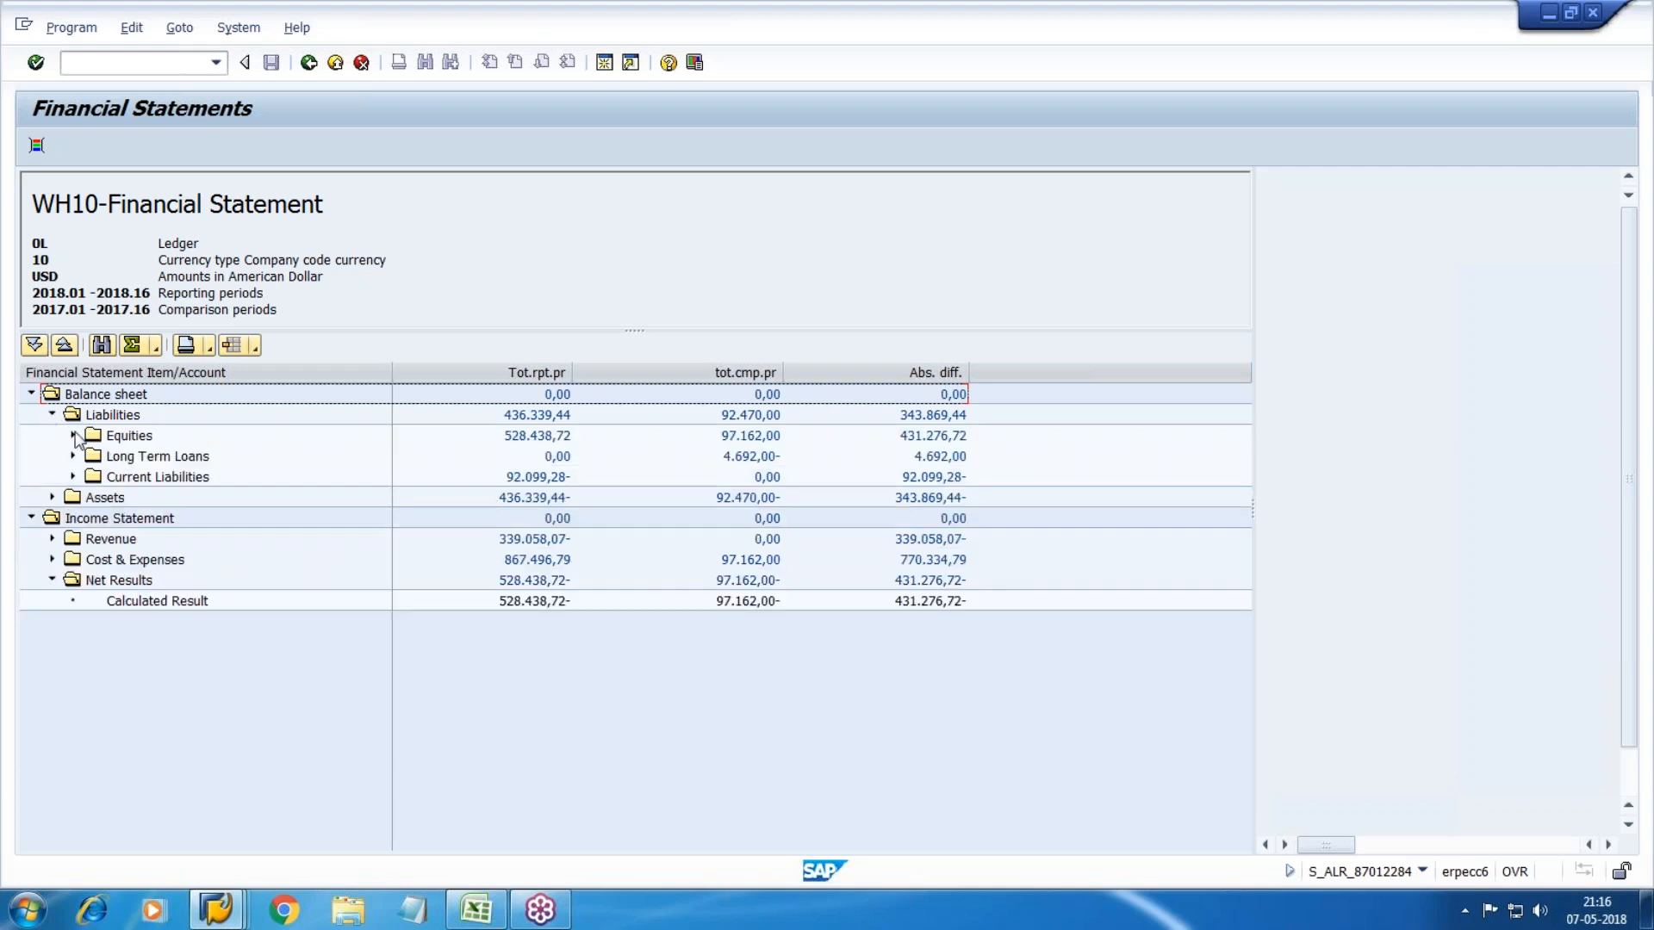
left_click(73, 435)
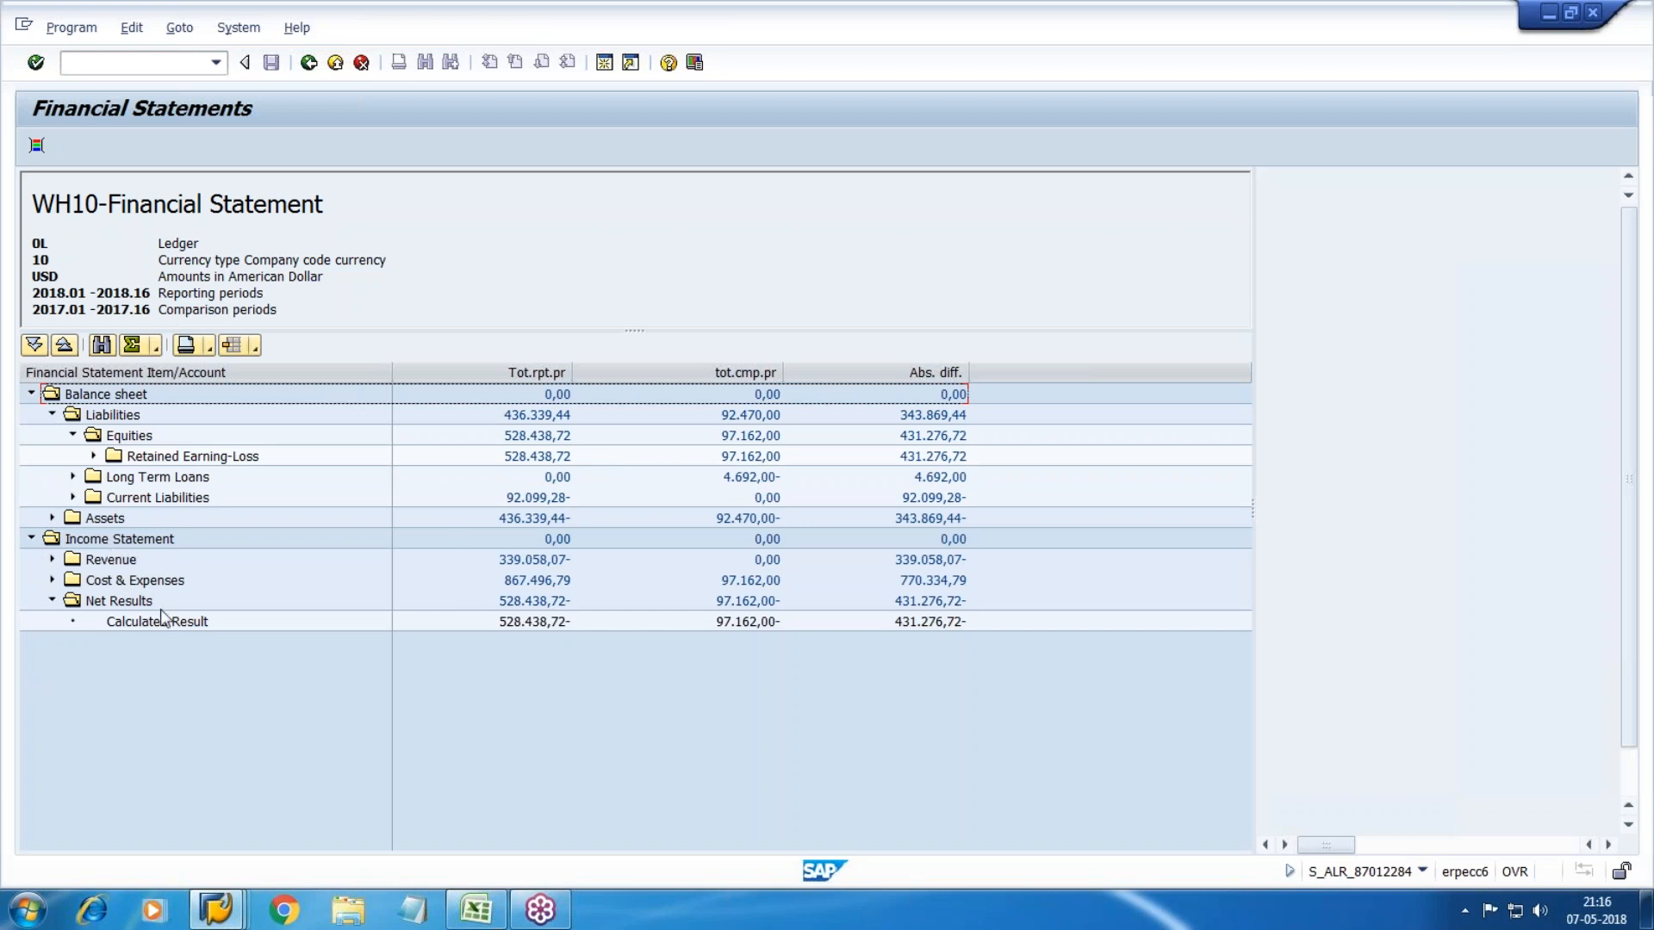
Step: Examine the reporting-period totals of Revenue, Cost & Expenses, Net Results and the Calculated Result in the Income Statement
left_click(542, 561)
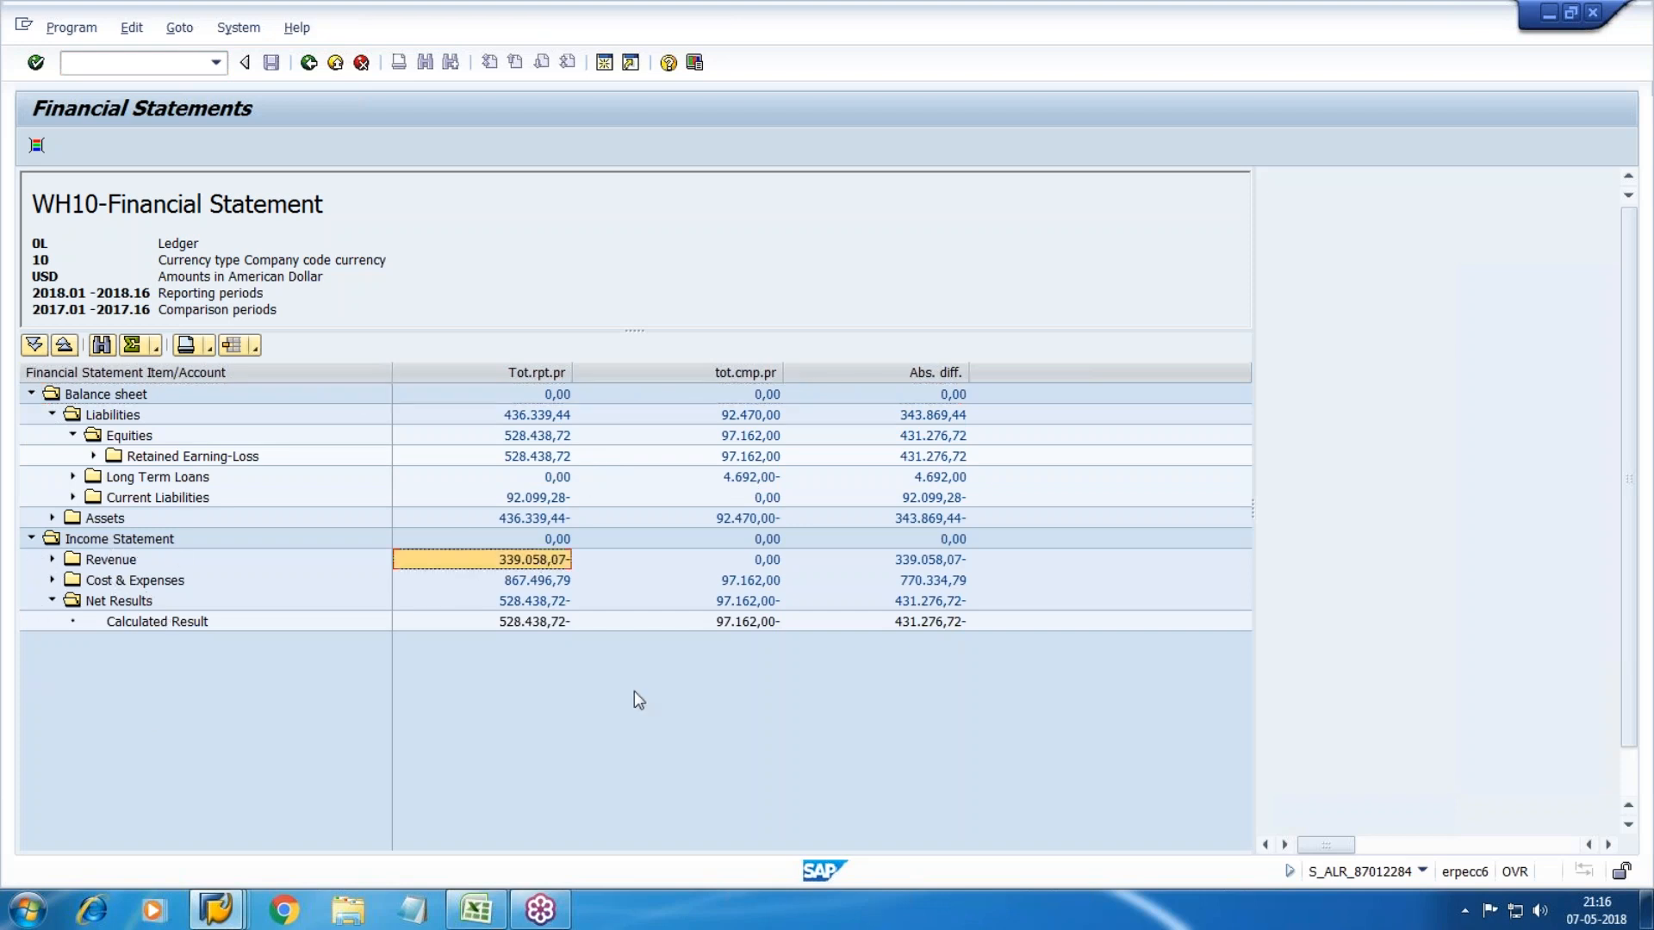
left_click(132, 581)
left_click(531, 562)
left_click(535, 583)
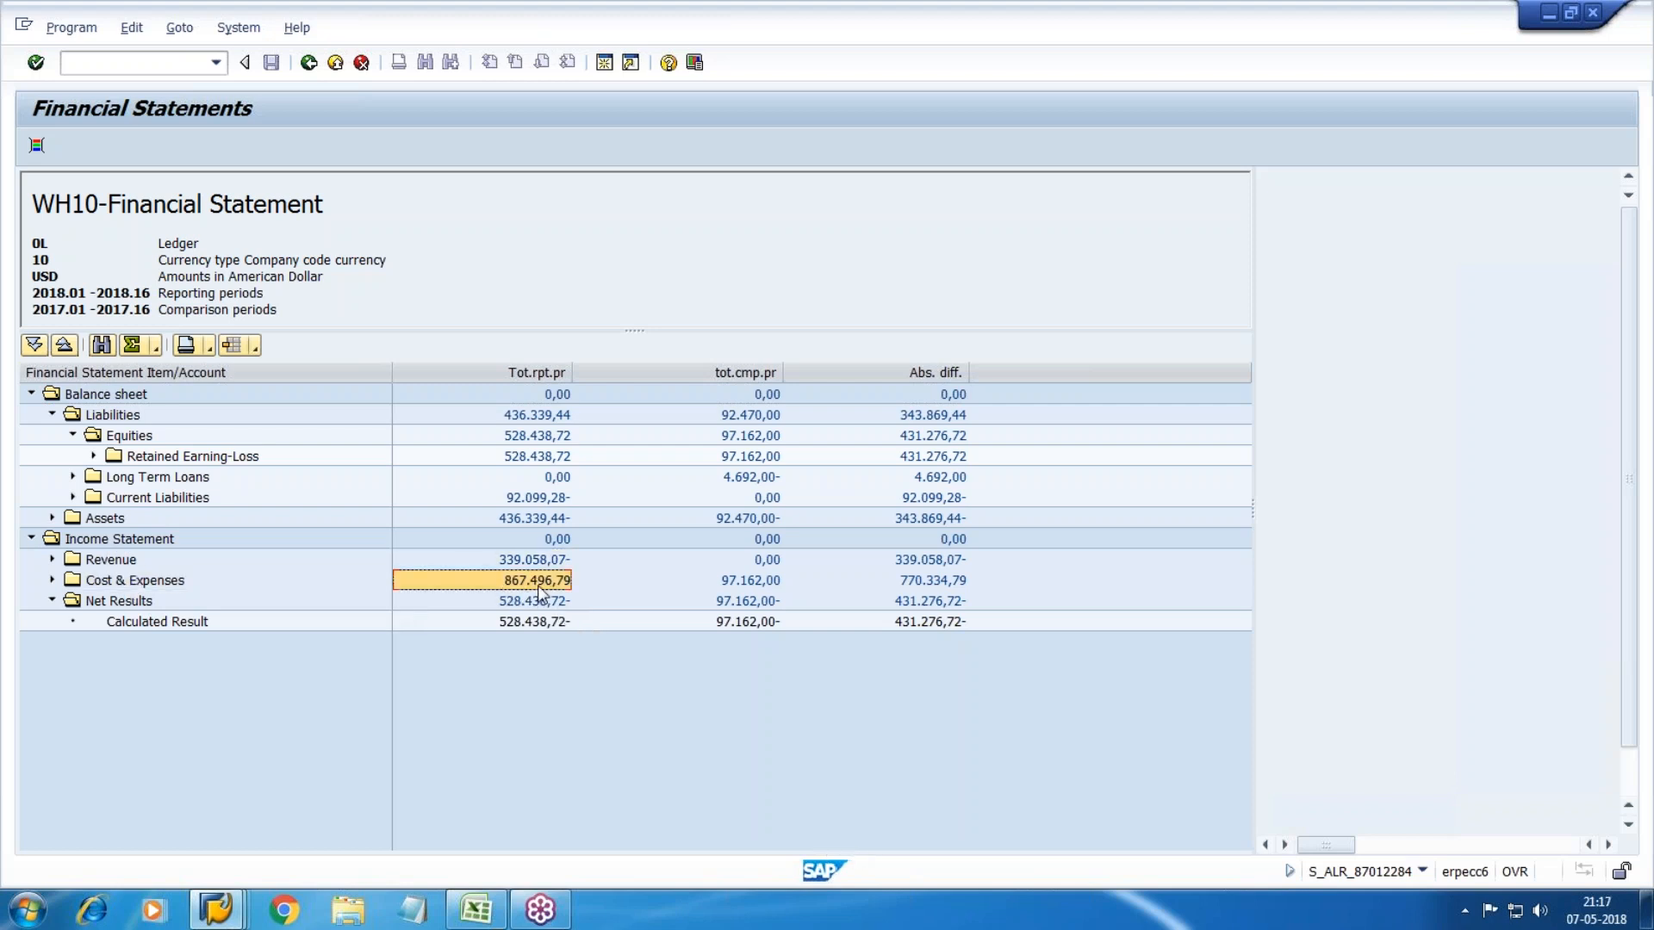
left_click(530, 601)
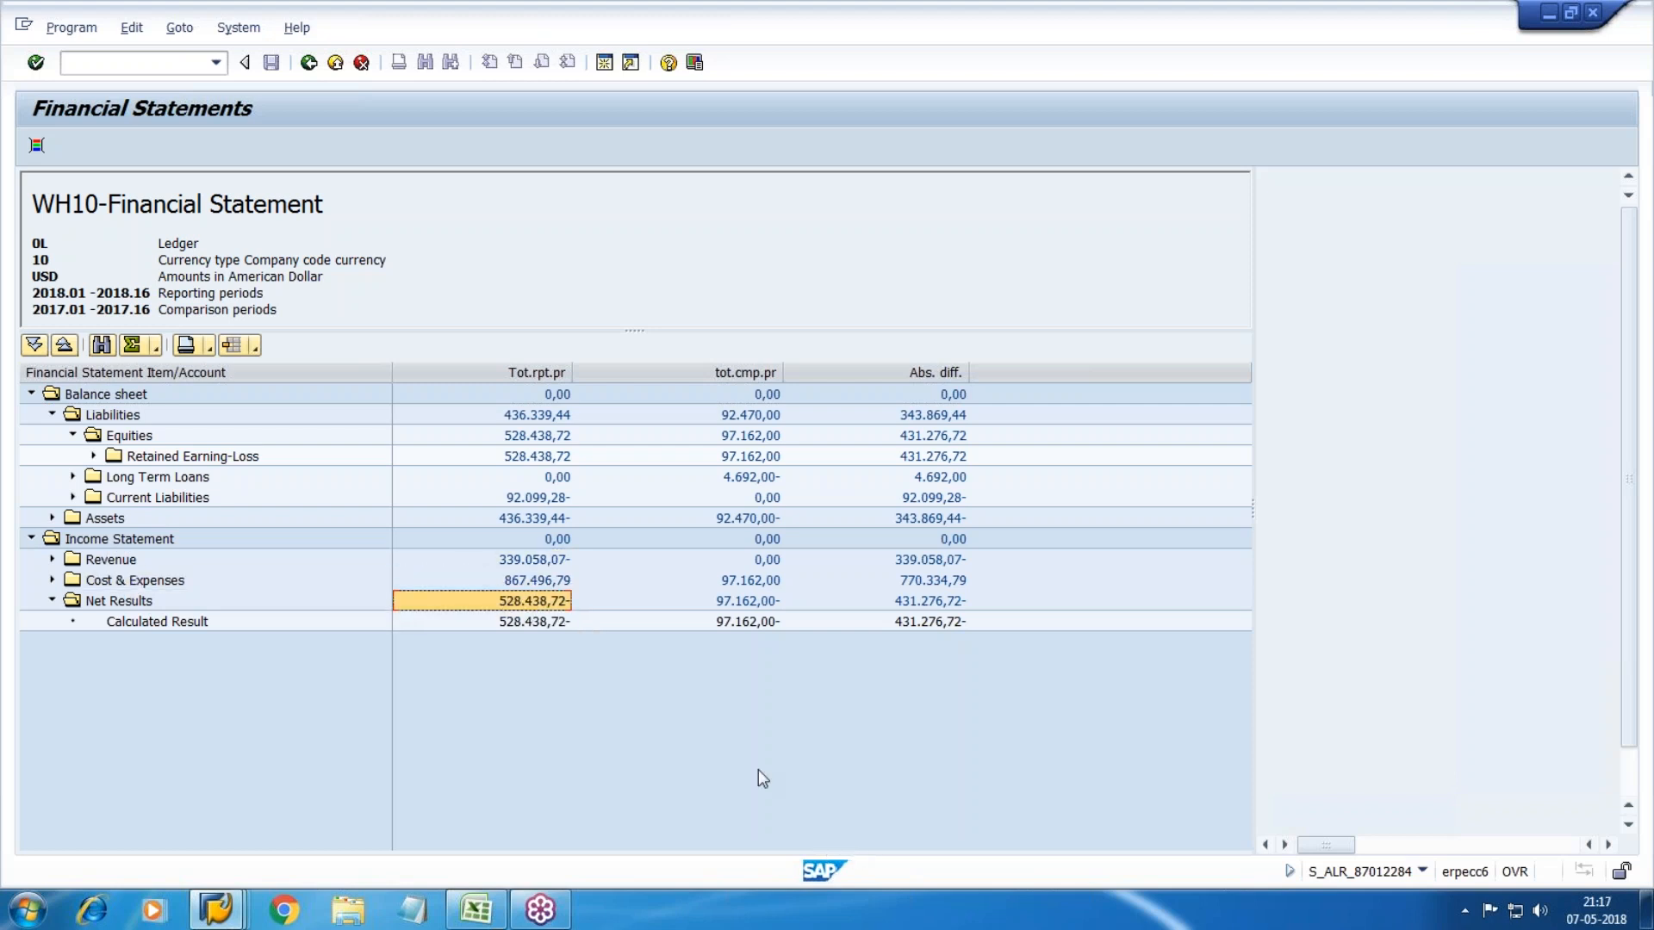
left_click(551, 622)
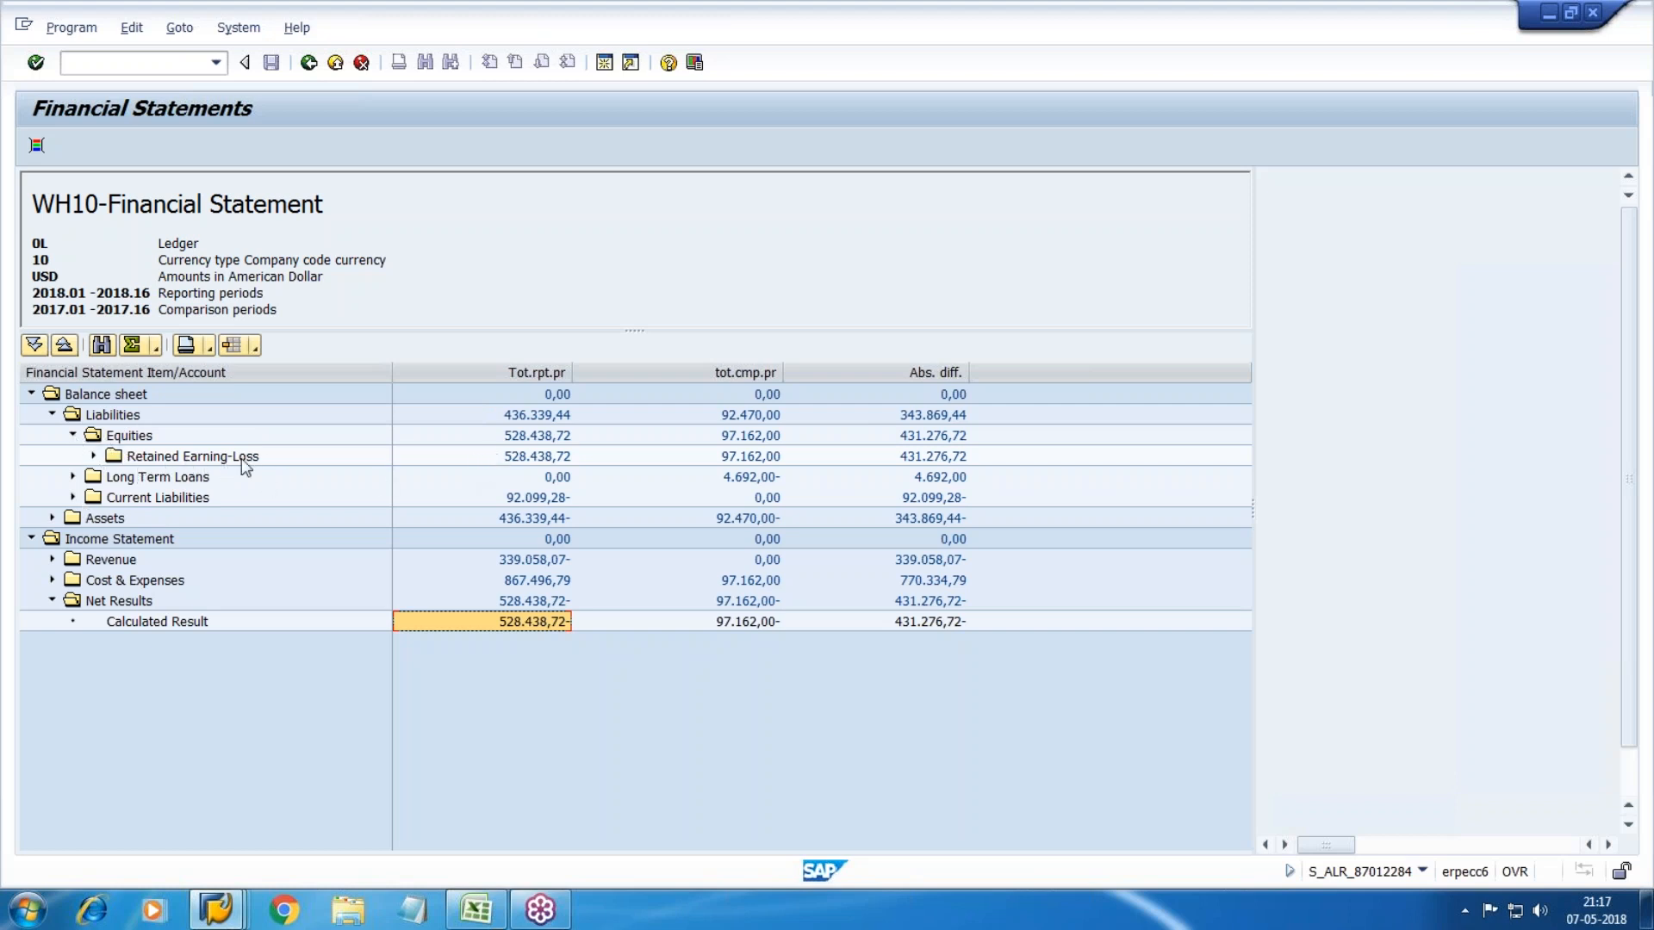
Step: Expand Retained Earning-Loss and Current Liabilities in the Balance sheet to review their sub-items
left_click(94, 455)
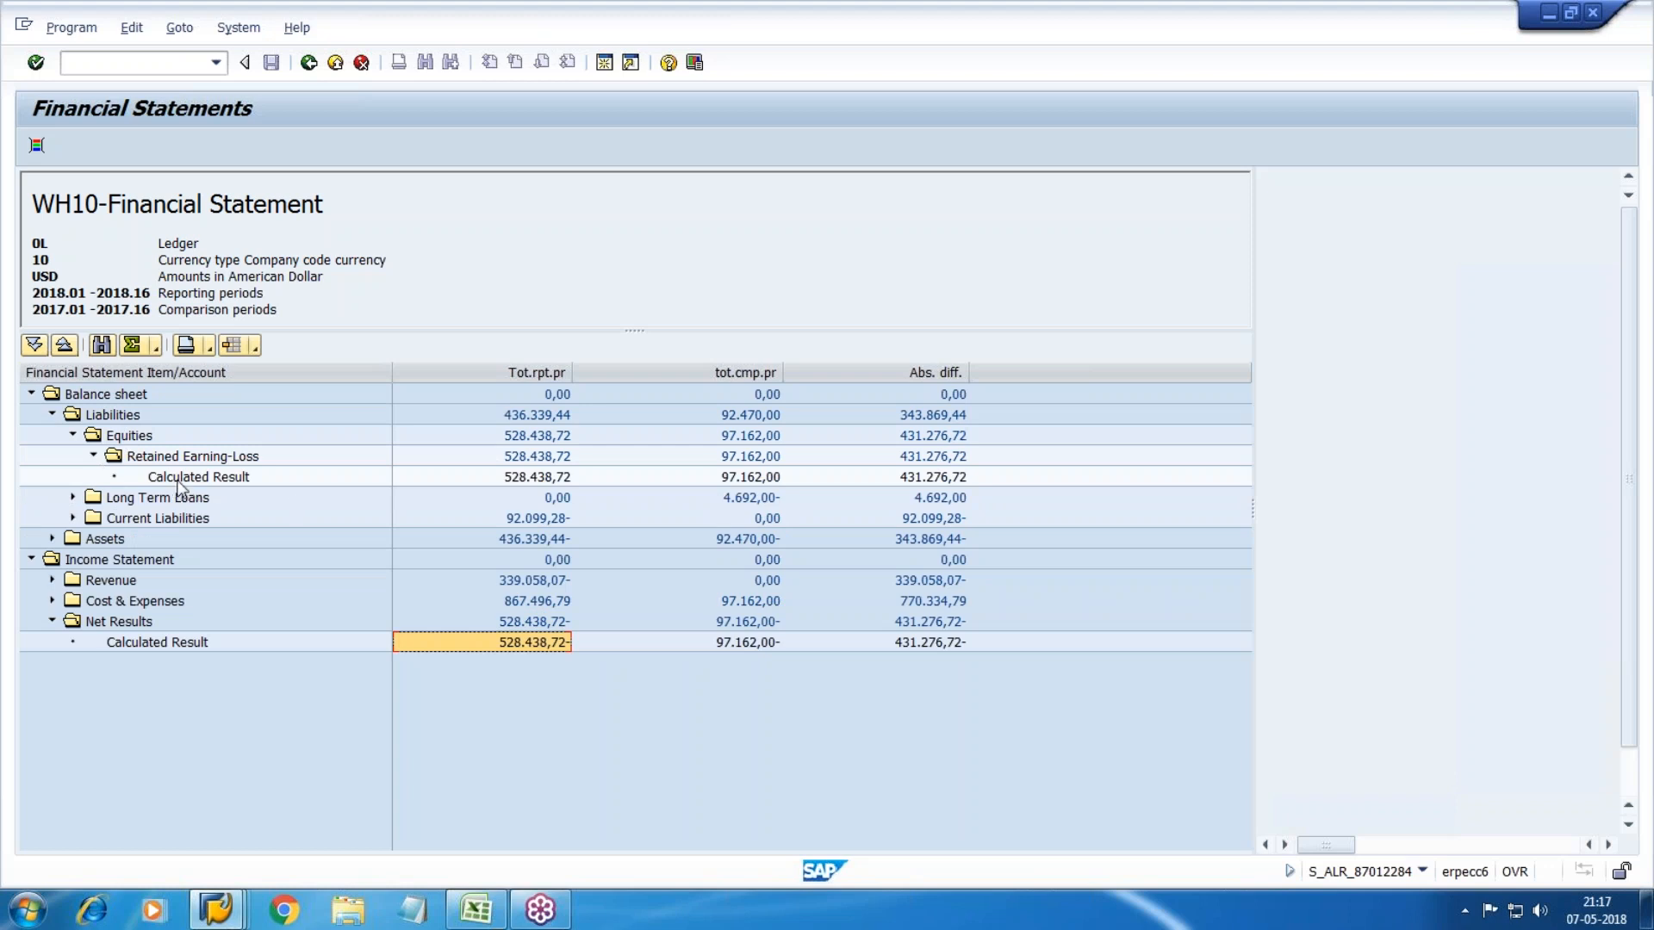
left_click(172, 498)
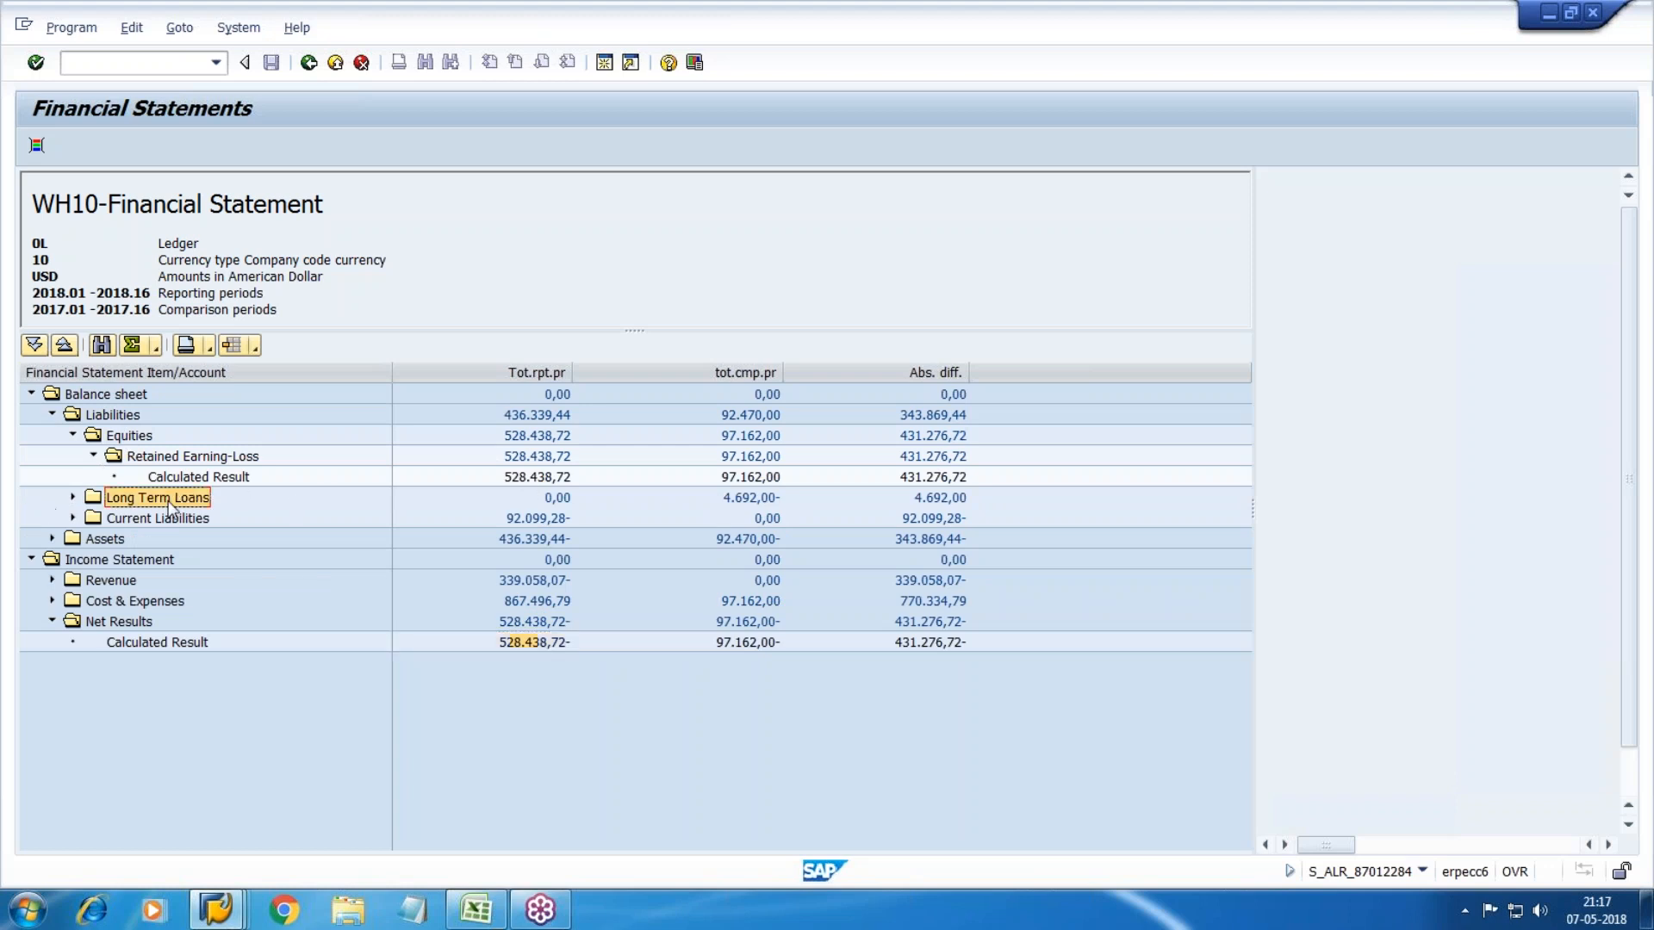
left_click(72, 519)
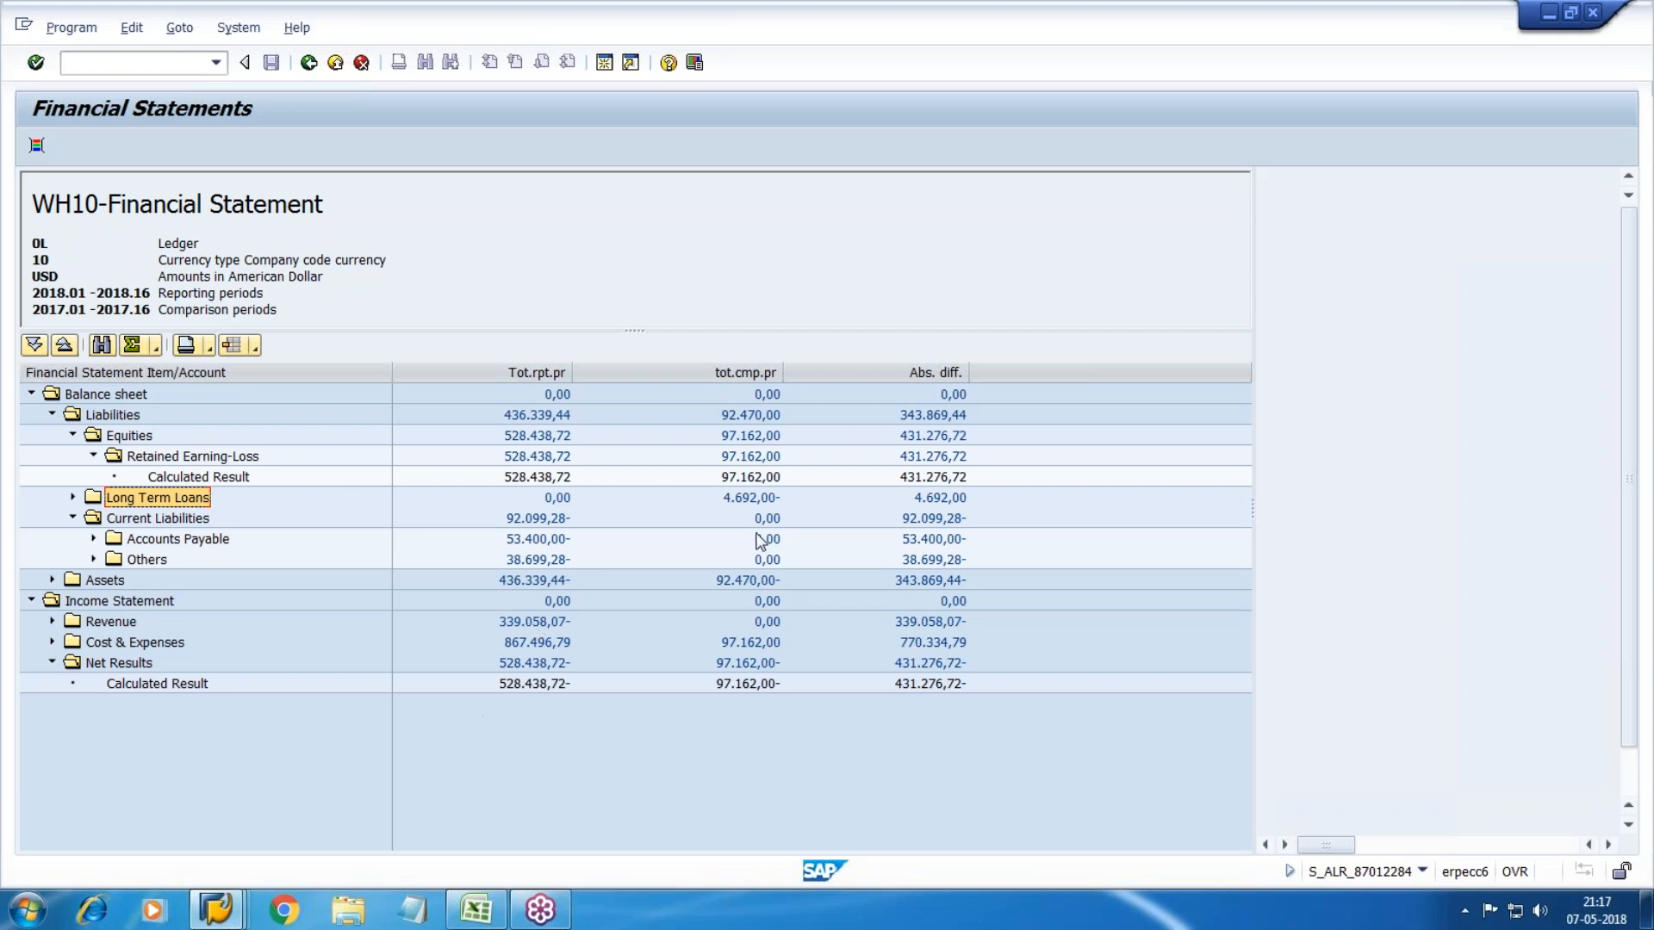
left_click(1643, 59)
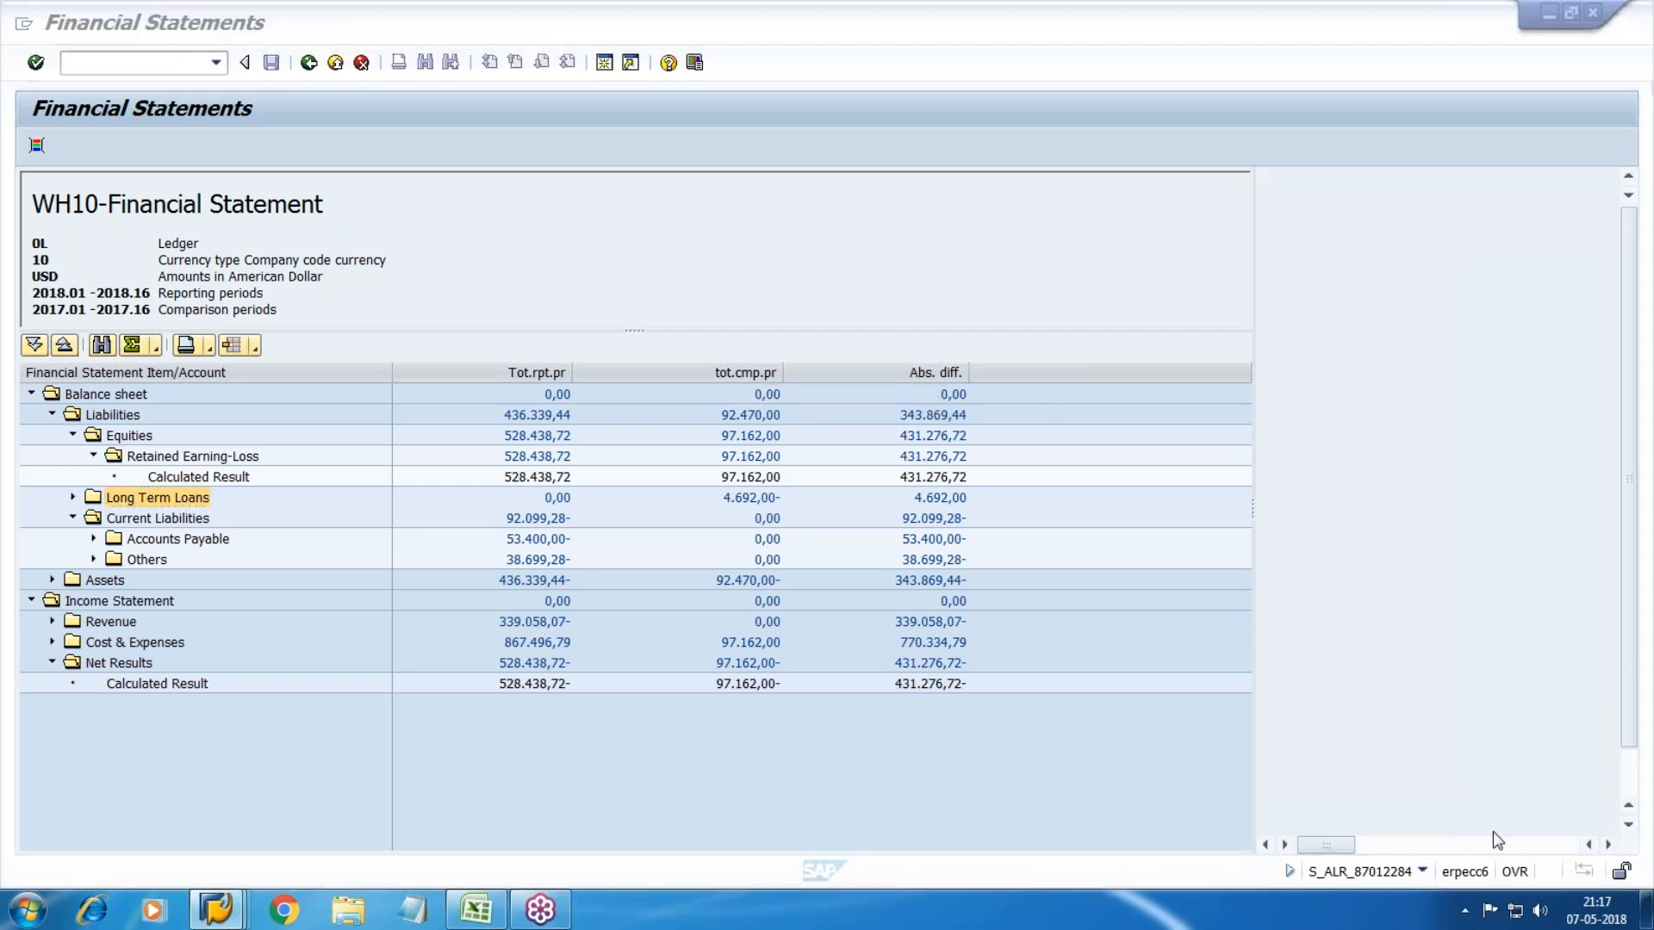